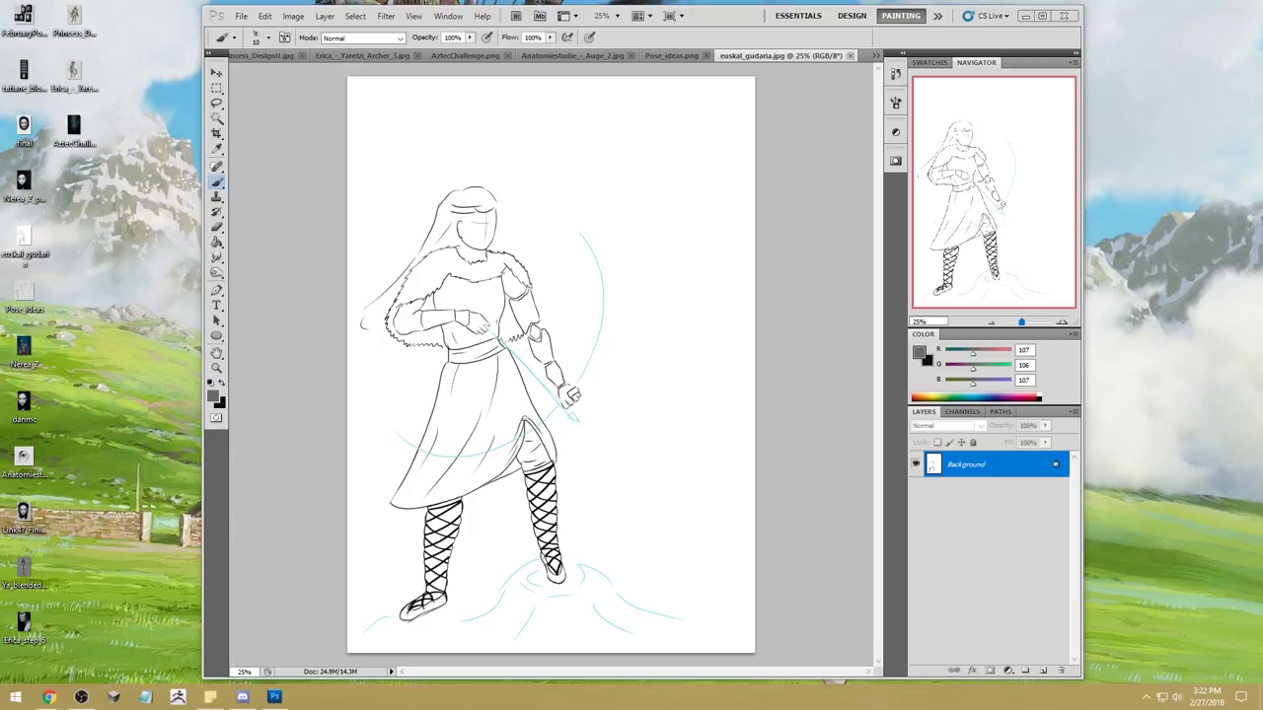
Step: Bring the FebruaryPortraitAssignmentProcessPNG.png document to the front through the list of hidden documents
left_click(670, 56)
left_click(874, 56)
left_click(947, 57)
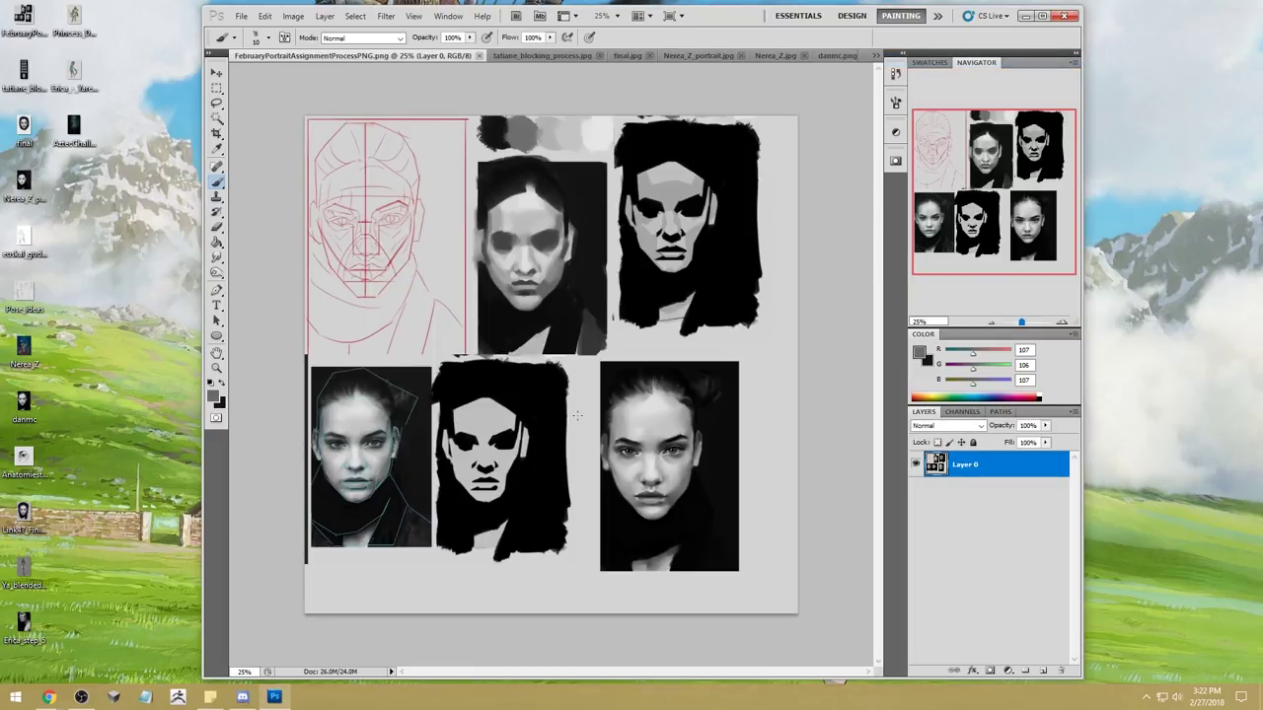
left_click_drag(730, 21, 736, 21)
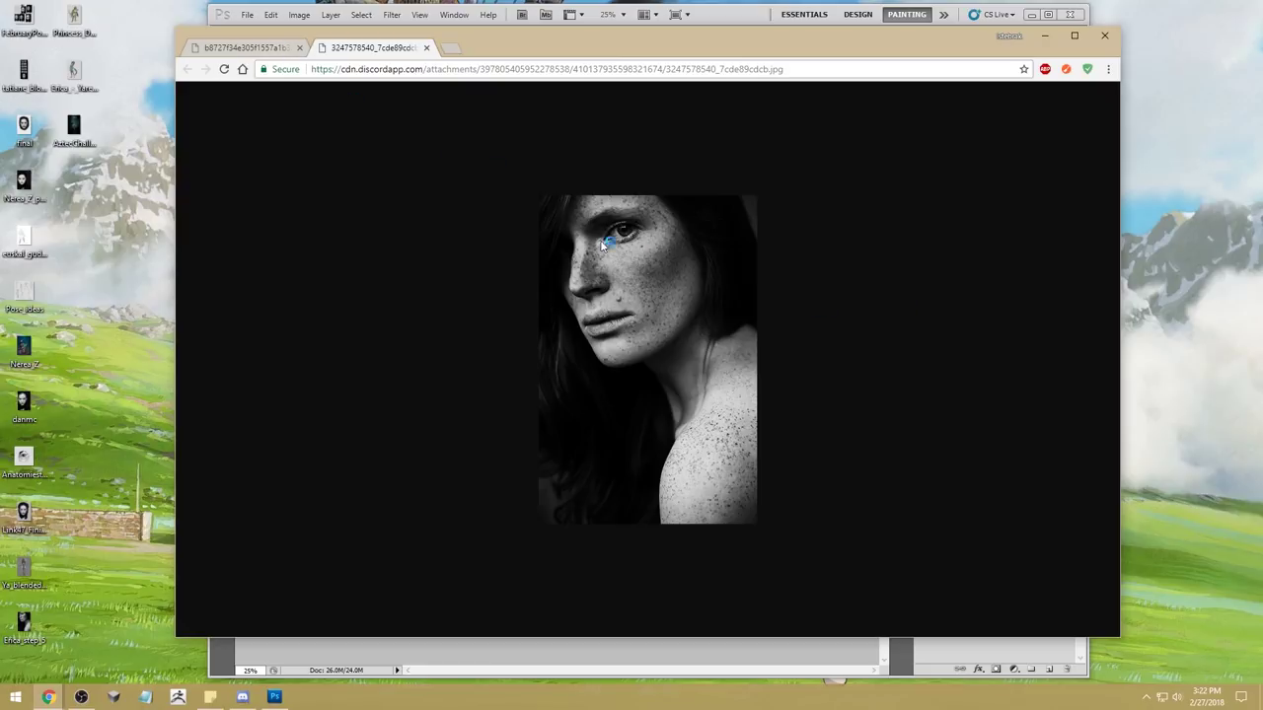
Step: Save the freckled woman's photo and the frontal portrait photo from Chrome to the desktop, closing both image pages
left_click_drag(607, 245, 73, 180)
left_click(245, 51)
left_click_drag(624, 306, 78, 225)
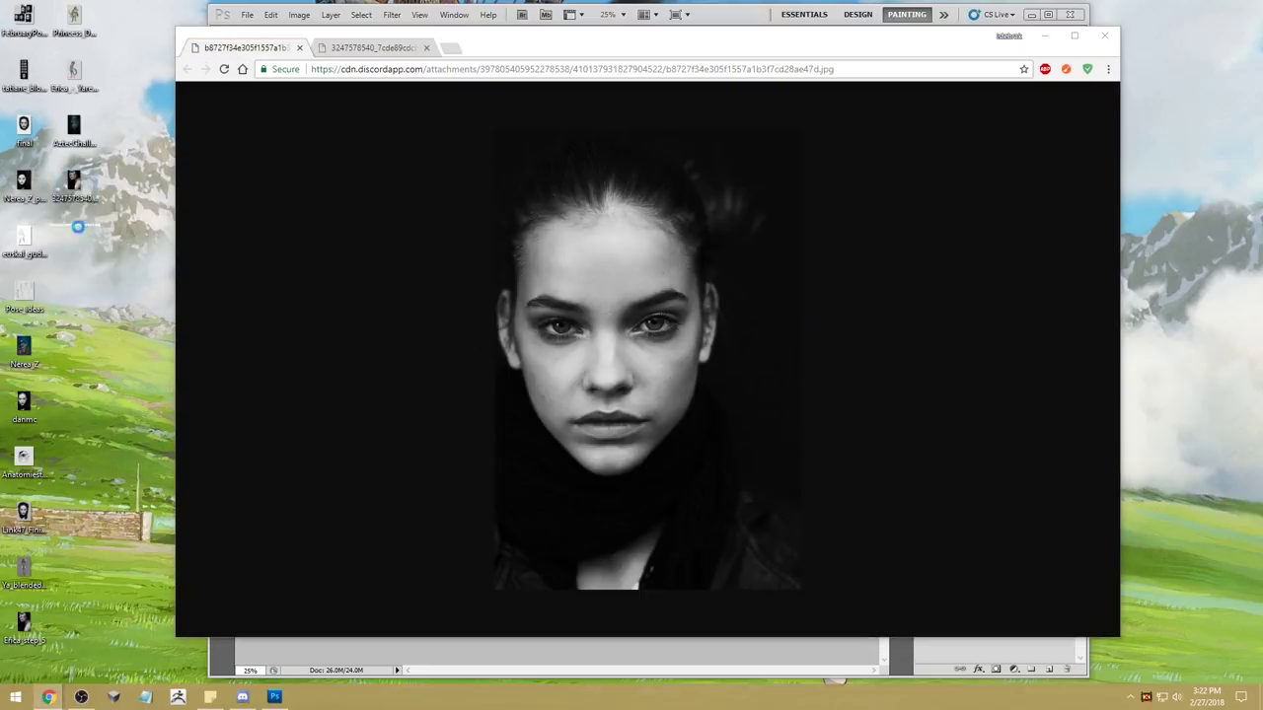
left_click(299, 48)
left_click(299, 48)
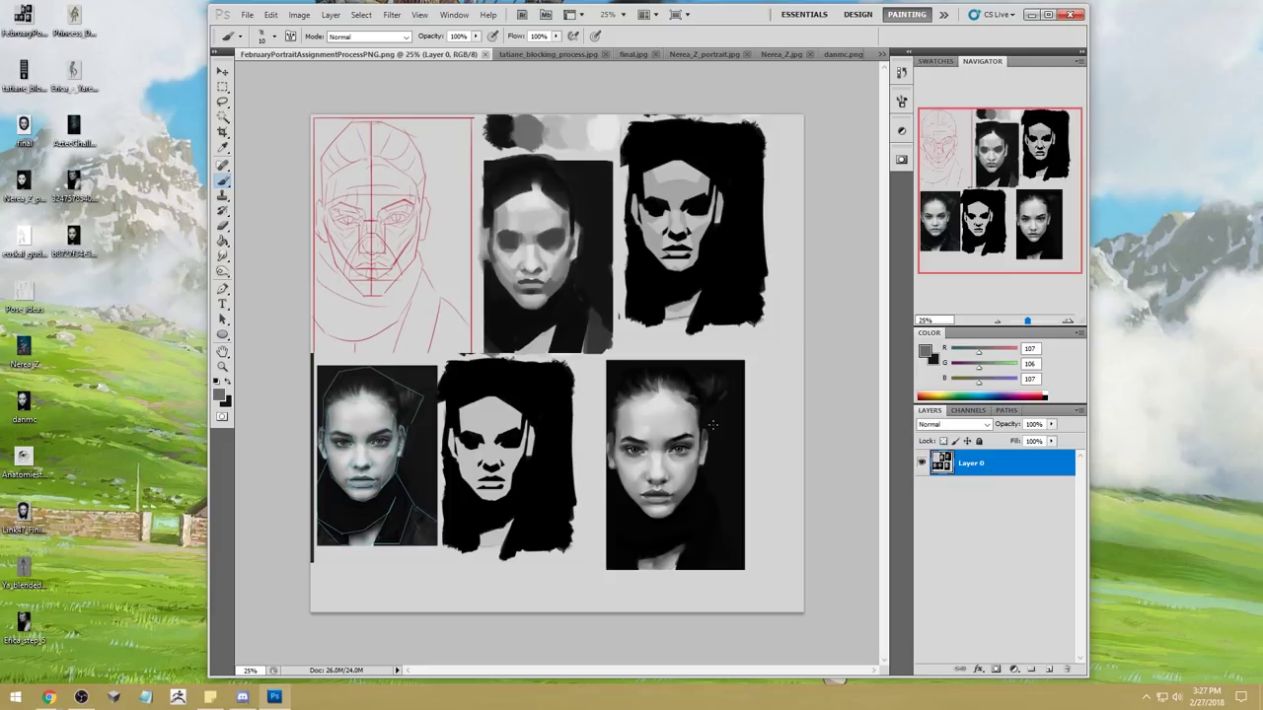
right_click(47, 698)
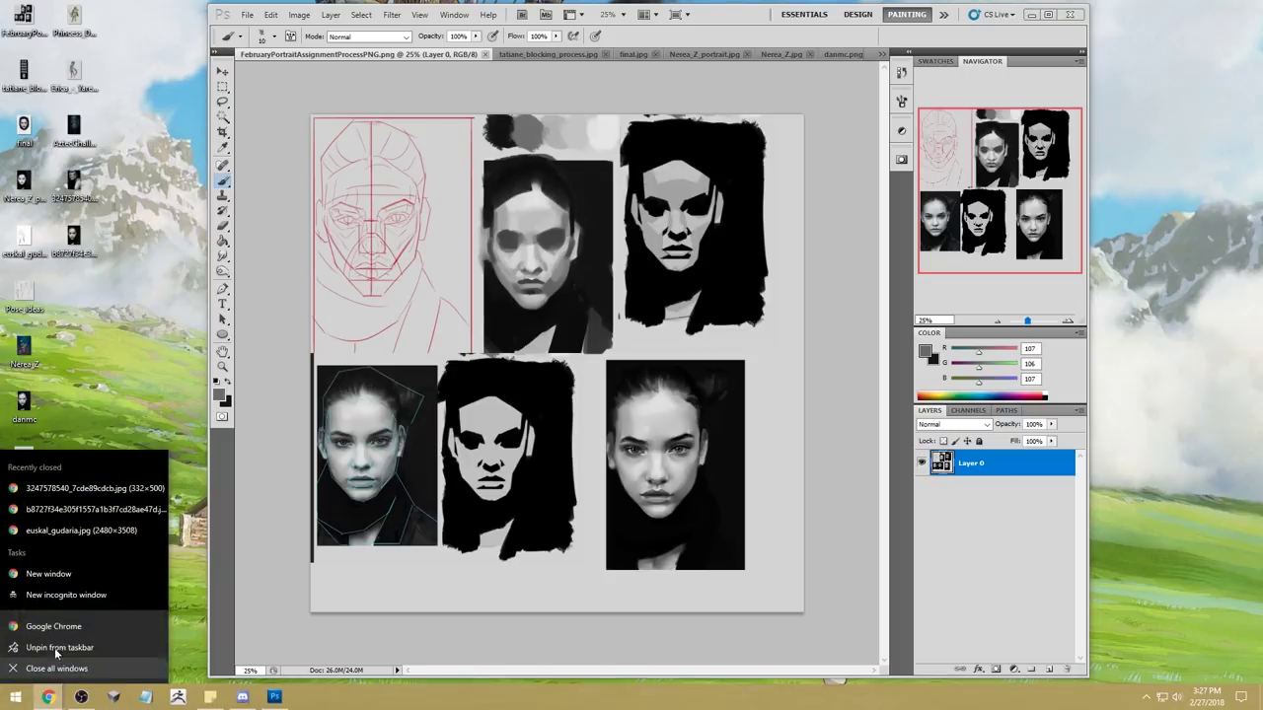
left_click(59, 576)
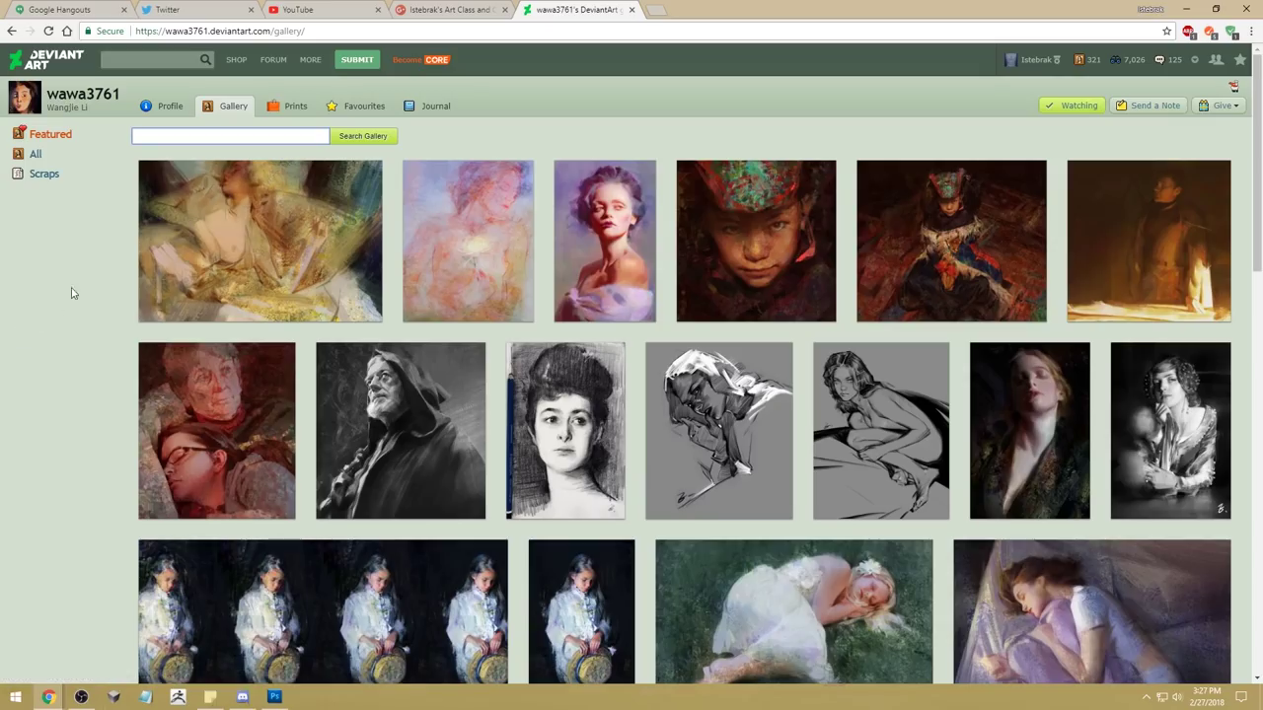
scroll(99, 274, "down", 1)
scroll(103, 277, "down", 4)
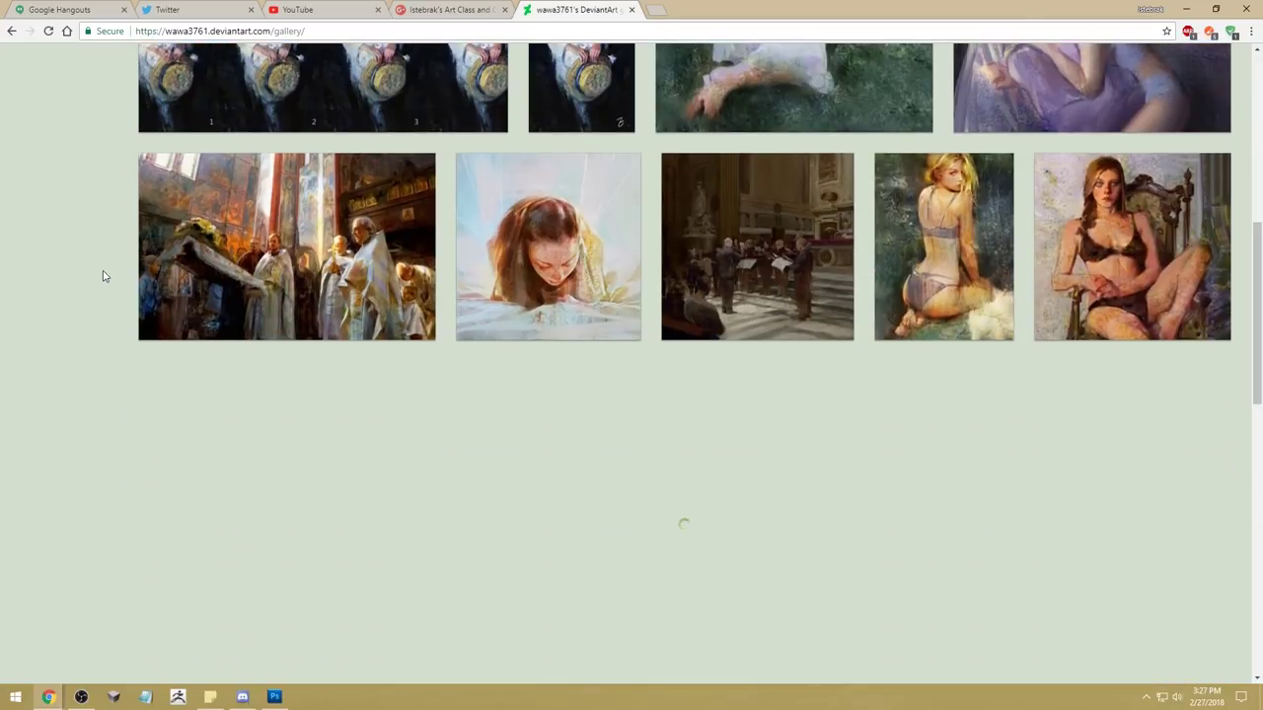
scroll(66, 265, "down", 10)
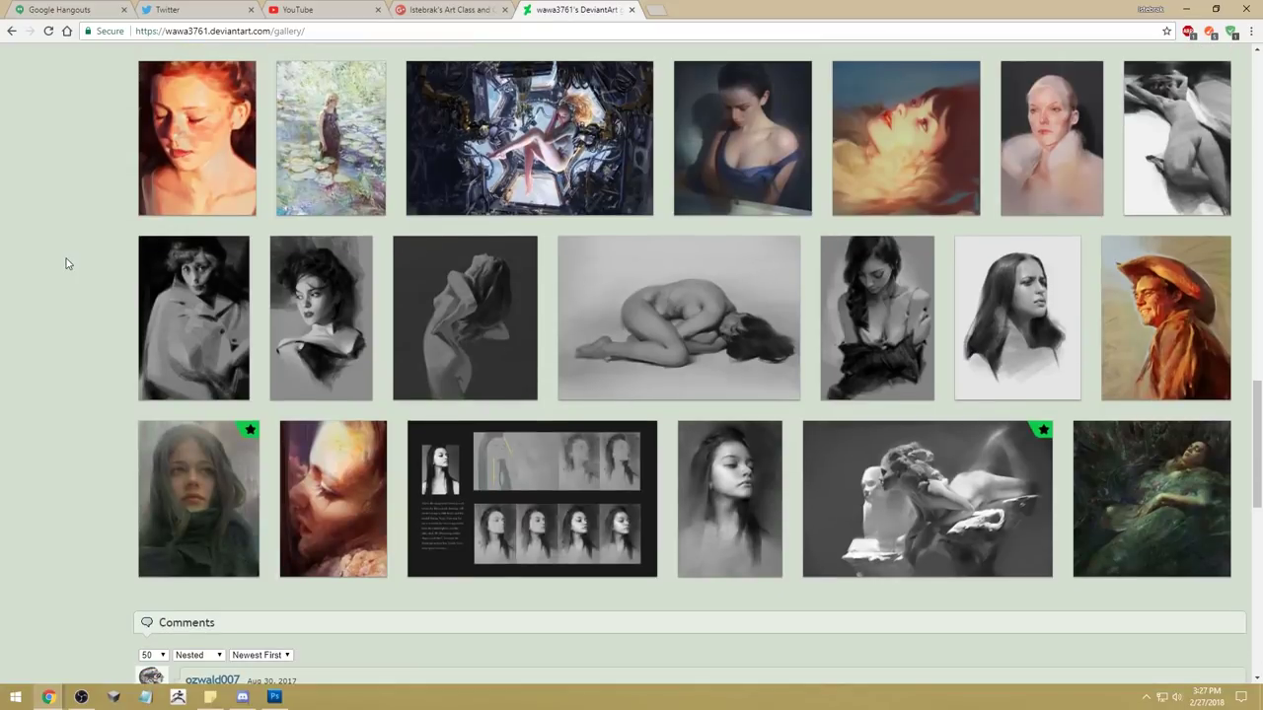
left_click(532, 466)
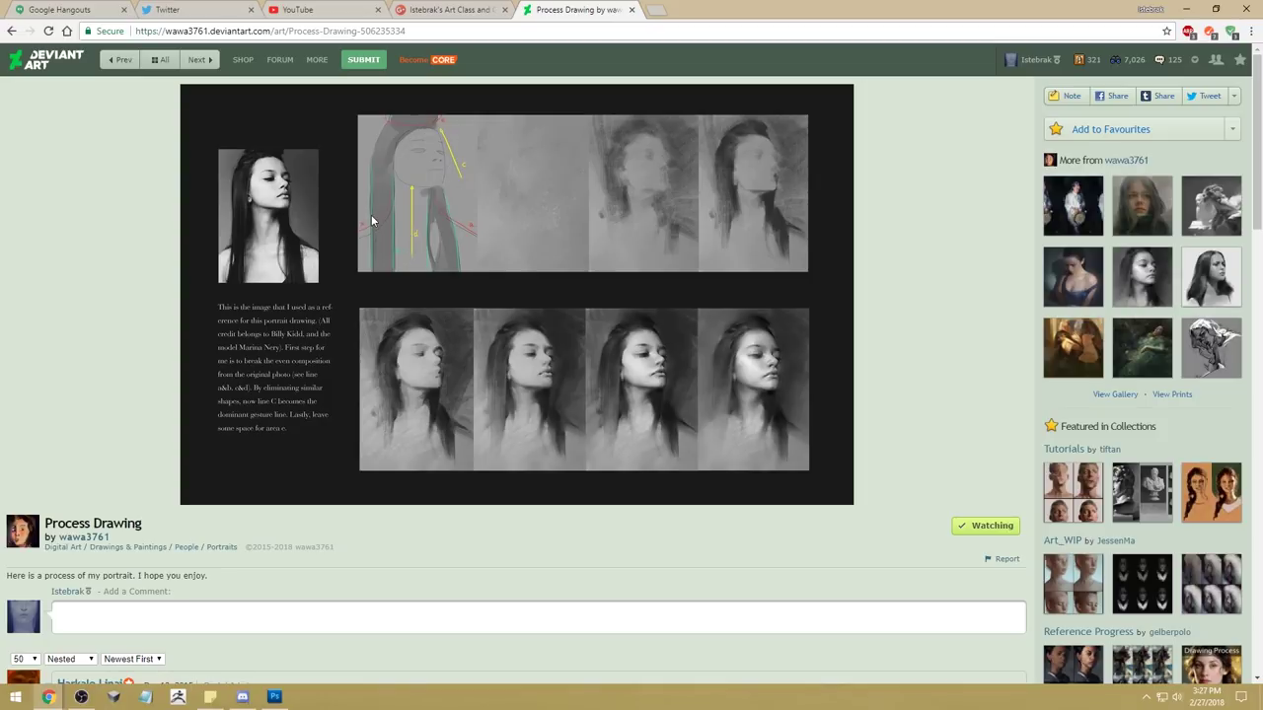
Step: Open the related Portrait Drawing artwork separately, enlarge it and examine the shading from the face down to the neck
right_click(1142, 279)
left_click(1144, 289)
left_click(711, 11)
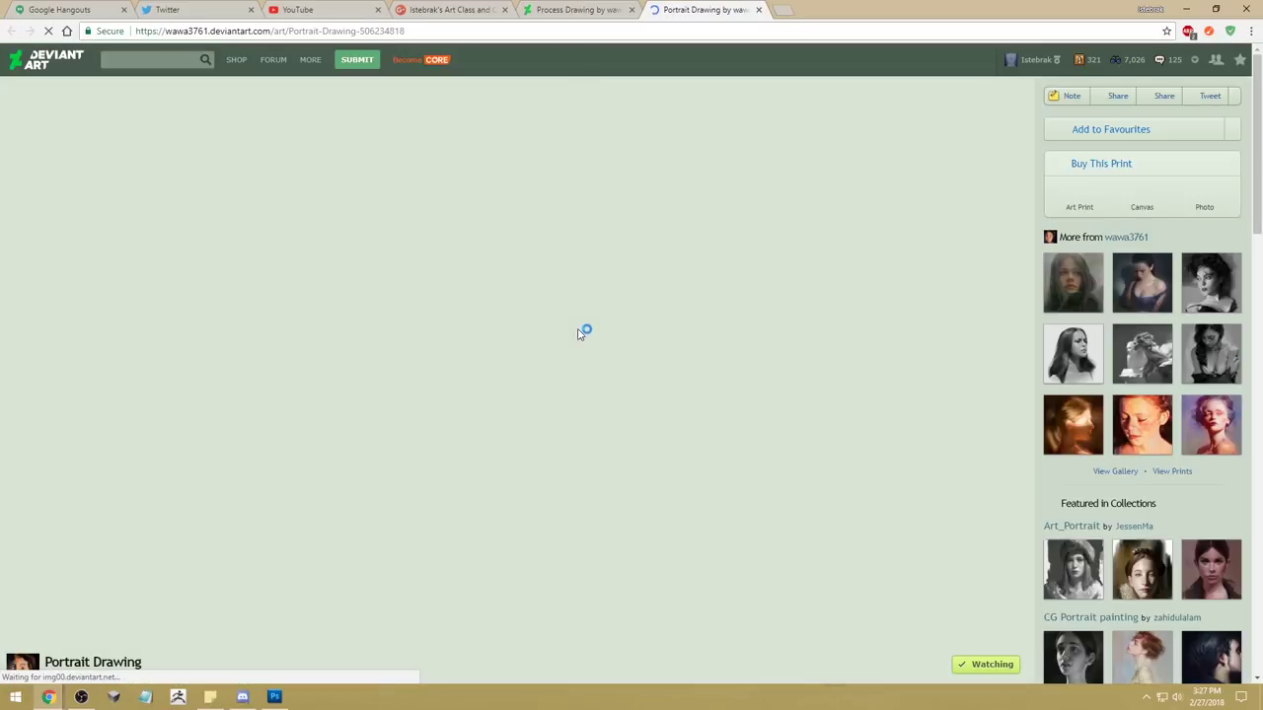
left_click(575, 261)
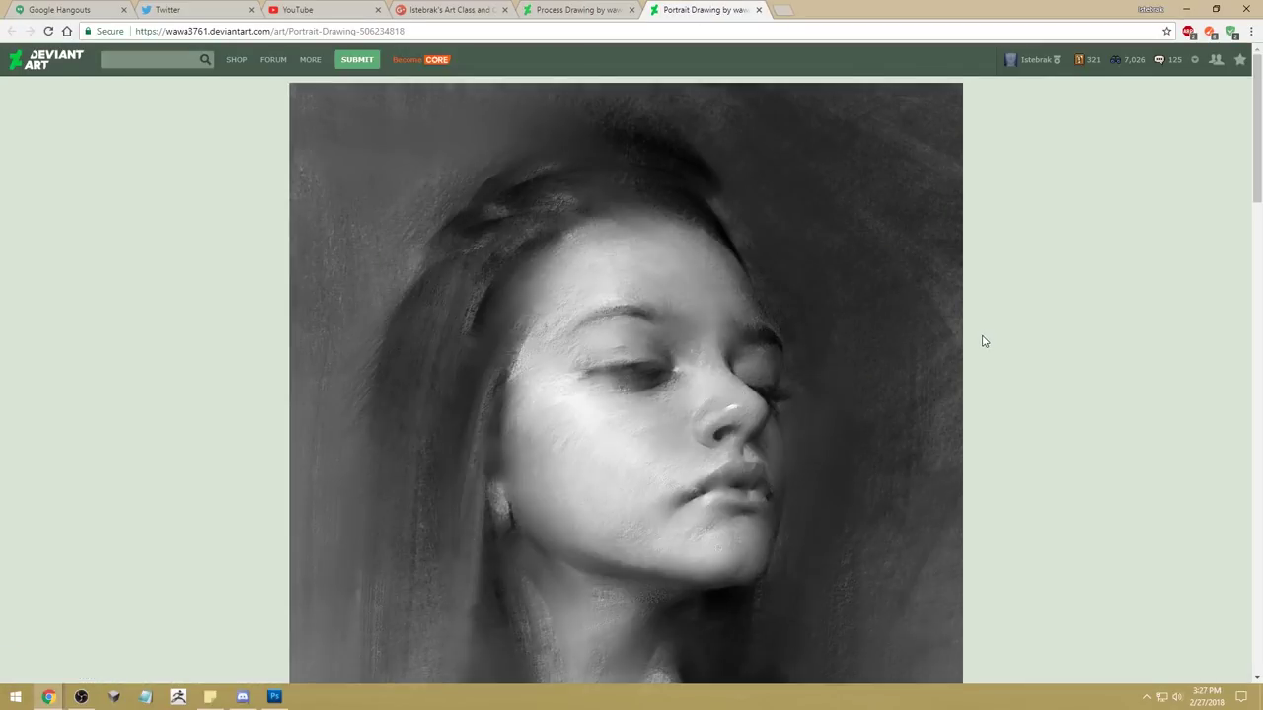
scroll(1009, 294, "down", 1)
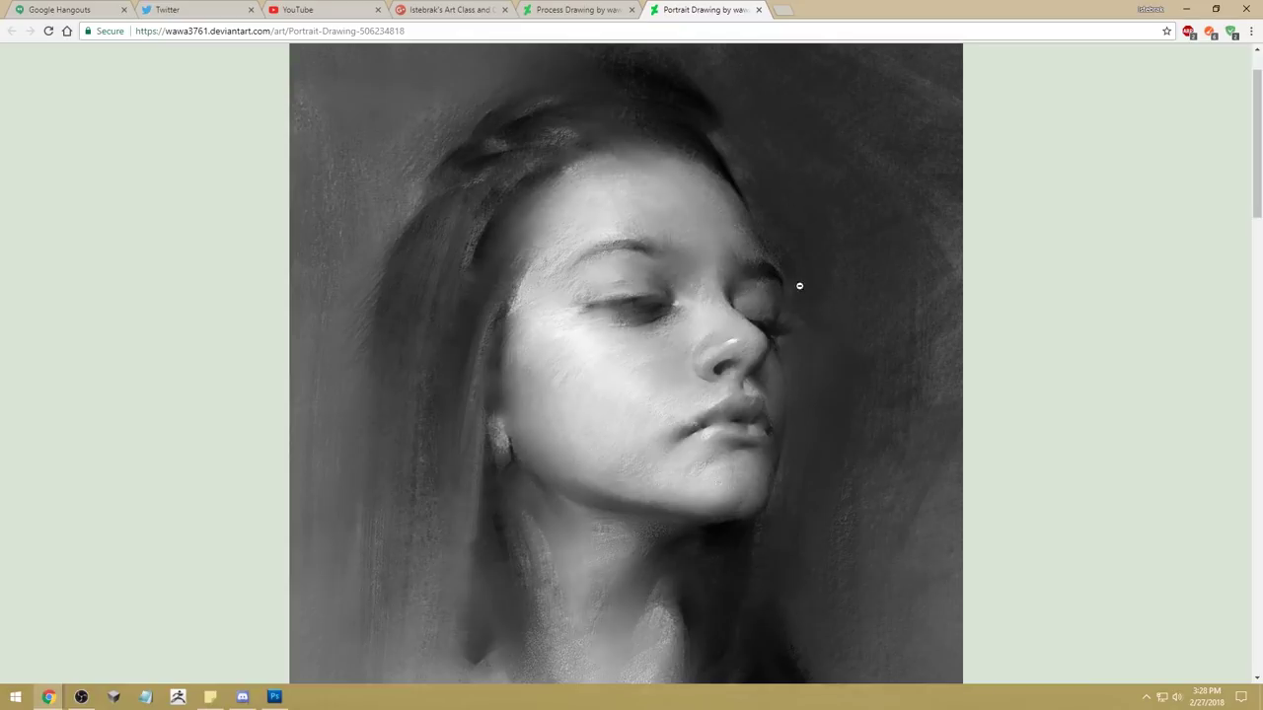
scroll(812, 378, "down", 2)
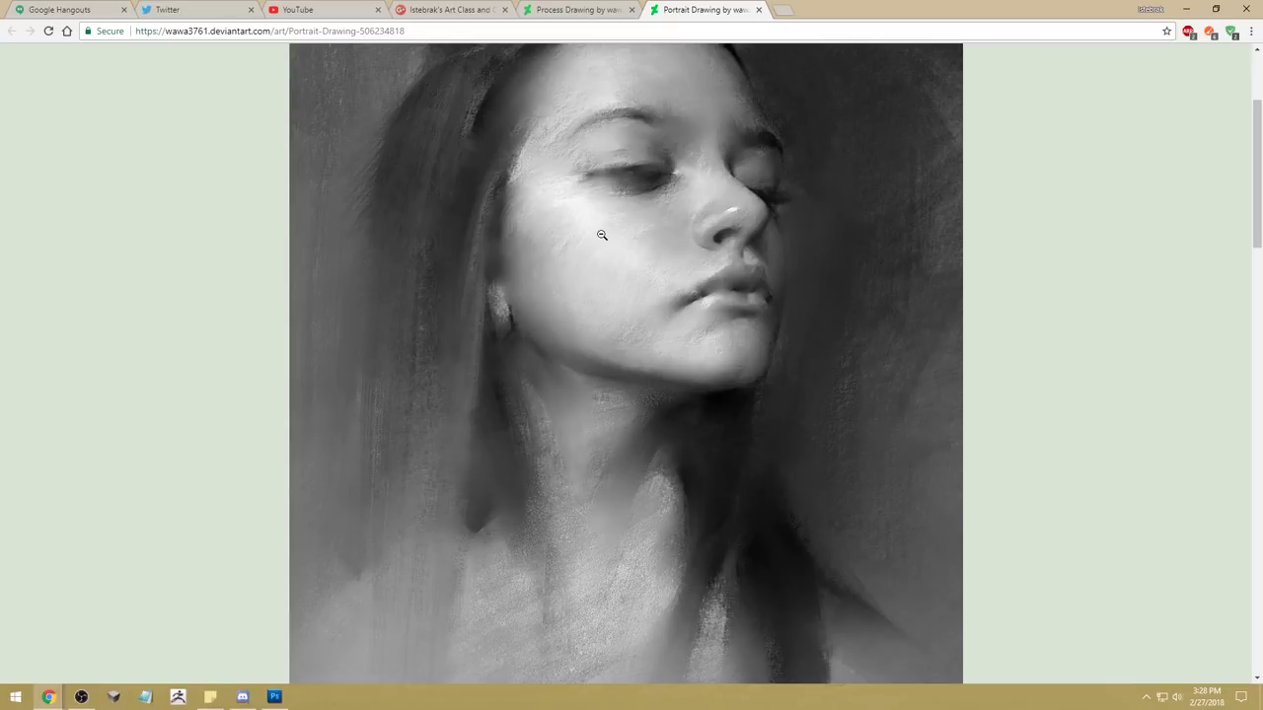
Step: Return to the Process Drawing page to review its stages, and minimize the browser to get back to Photoshop
left_click(586, 14)
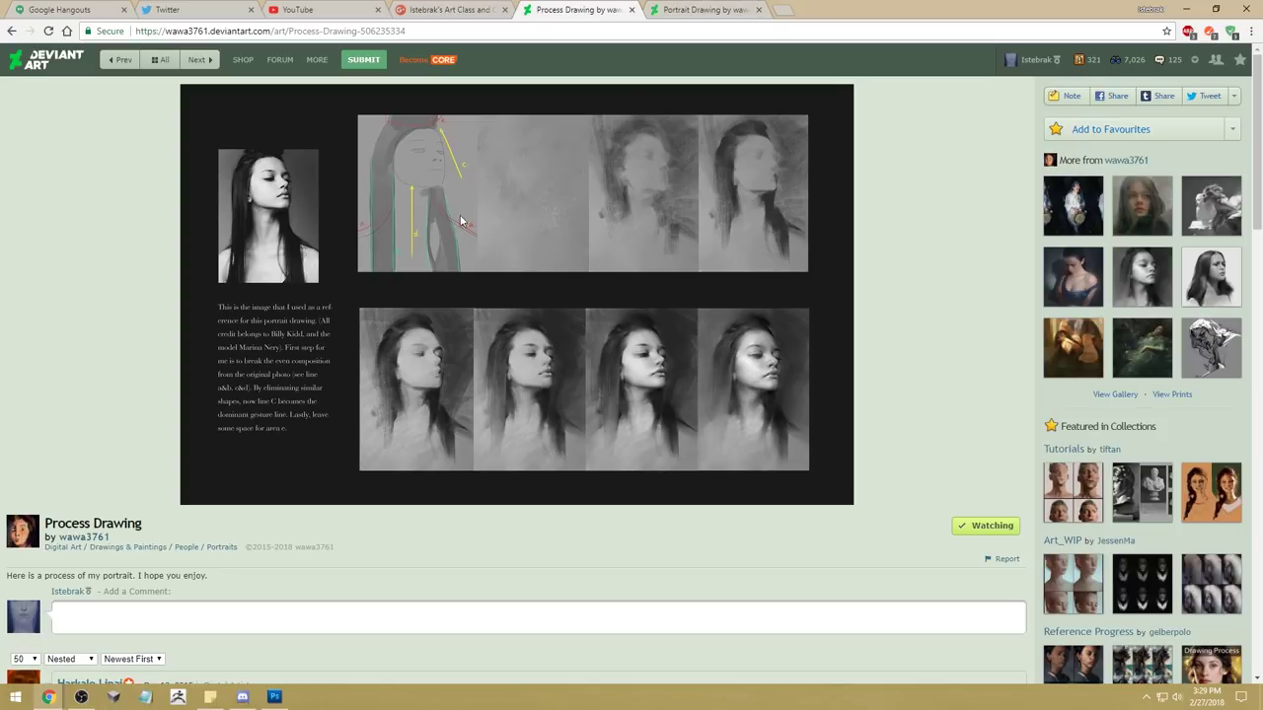
left_click_drag(1103, 12, 947, 34)
left_click(1040, 37)
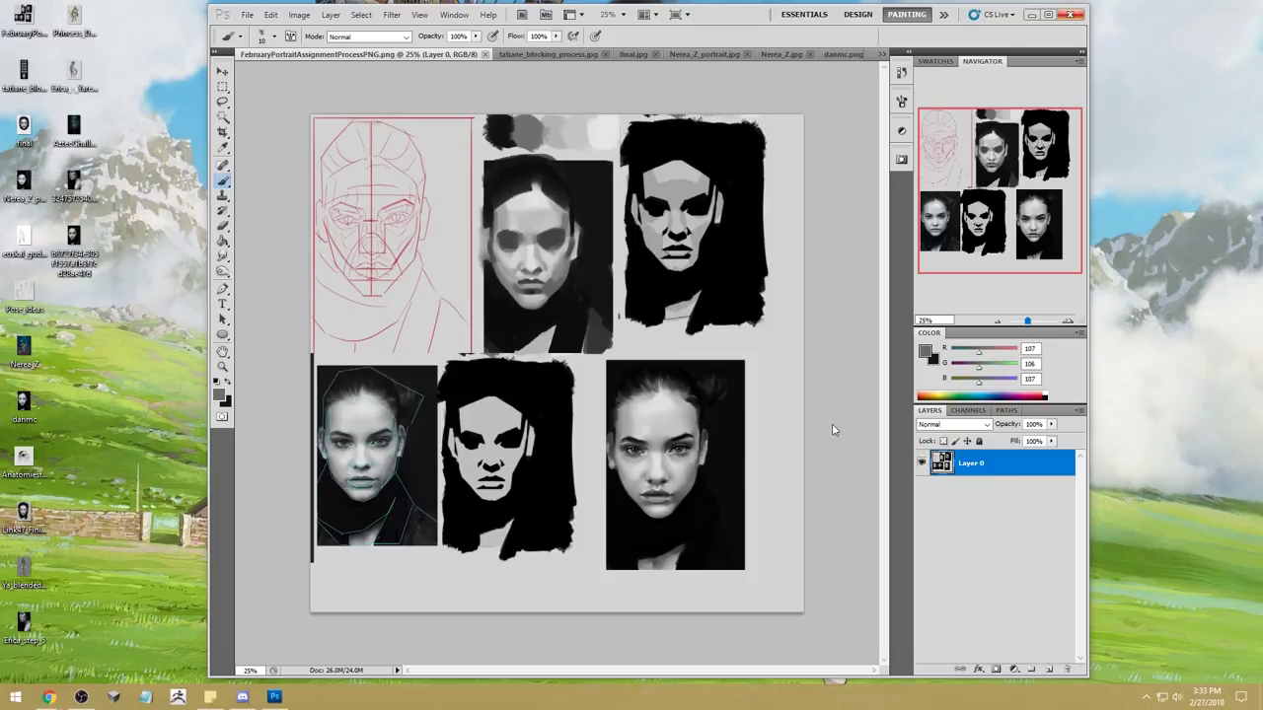
Step: Change to the textured size 100 brush preset with the Photoshop window maximized, and restore the window to its smaller size
left_click(1048, 14)
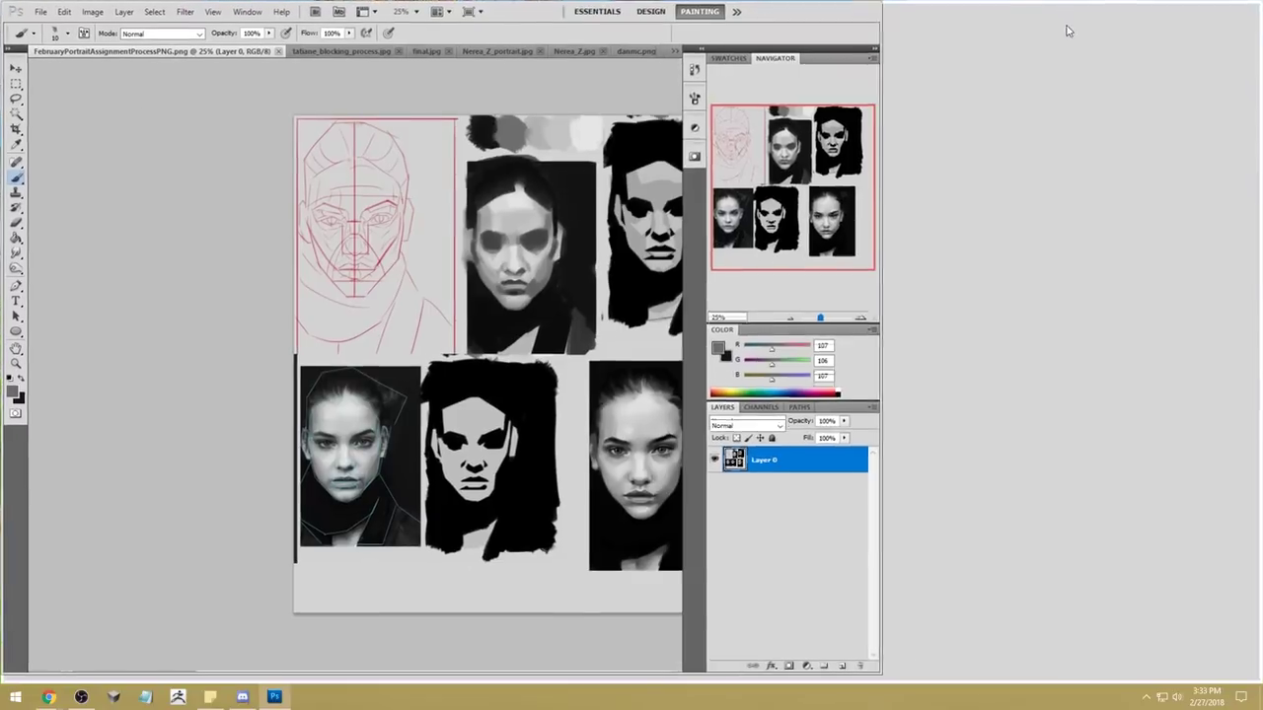
left_click_drag(826, 385, 827, 399)
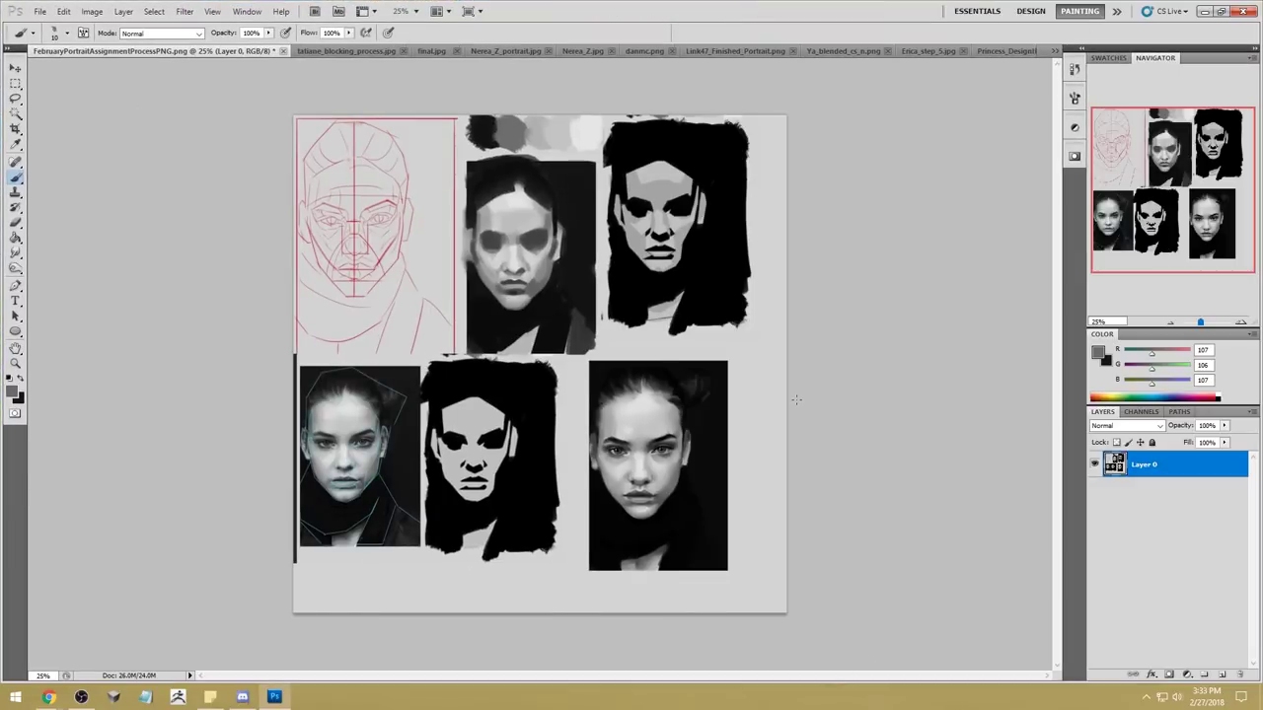
key("period")
double_click(688, 17)
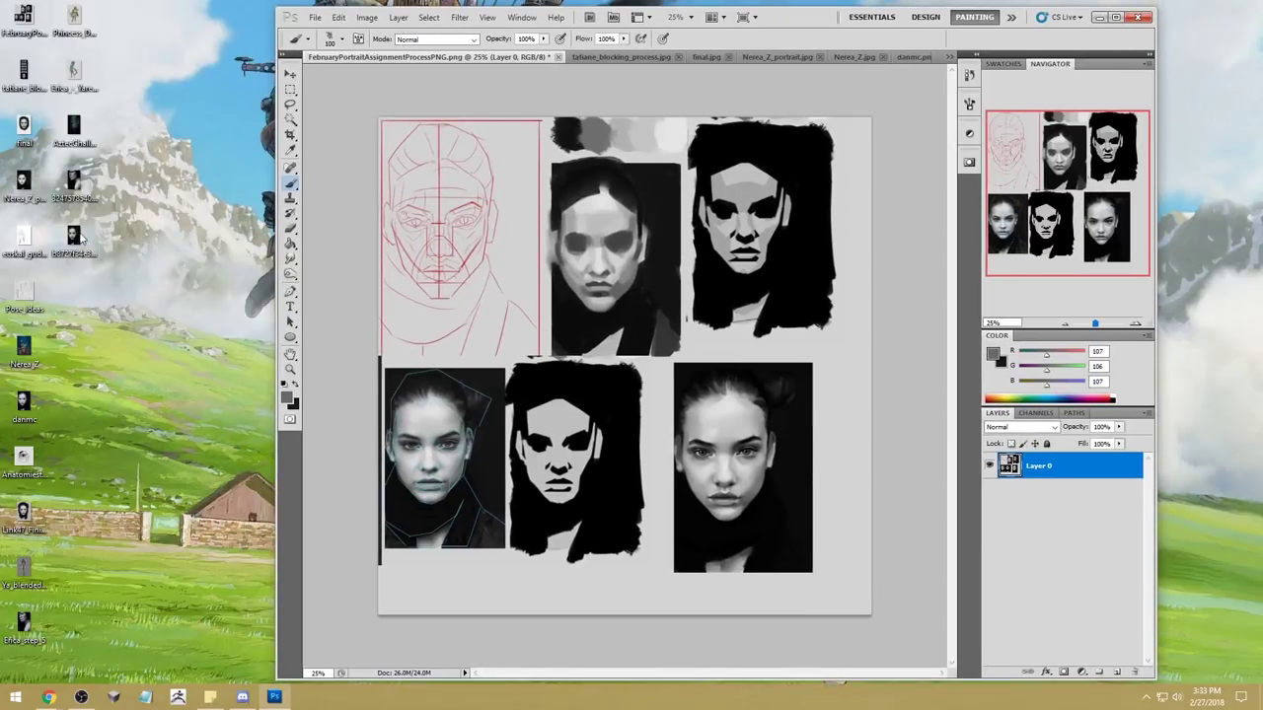
Step: Preview the saved frontal portrait photo from the desktop and open it in Photoshop as a separate document
double_click(77, 236)
left_click_drag(965, 132, 179, 131)
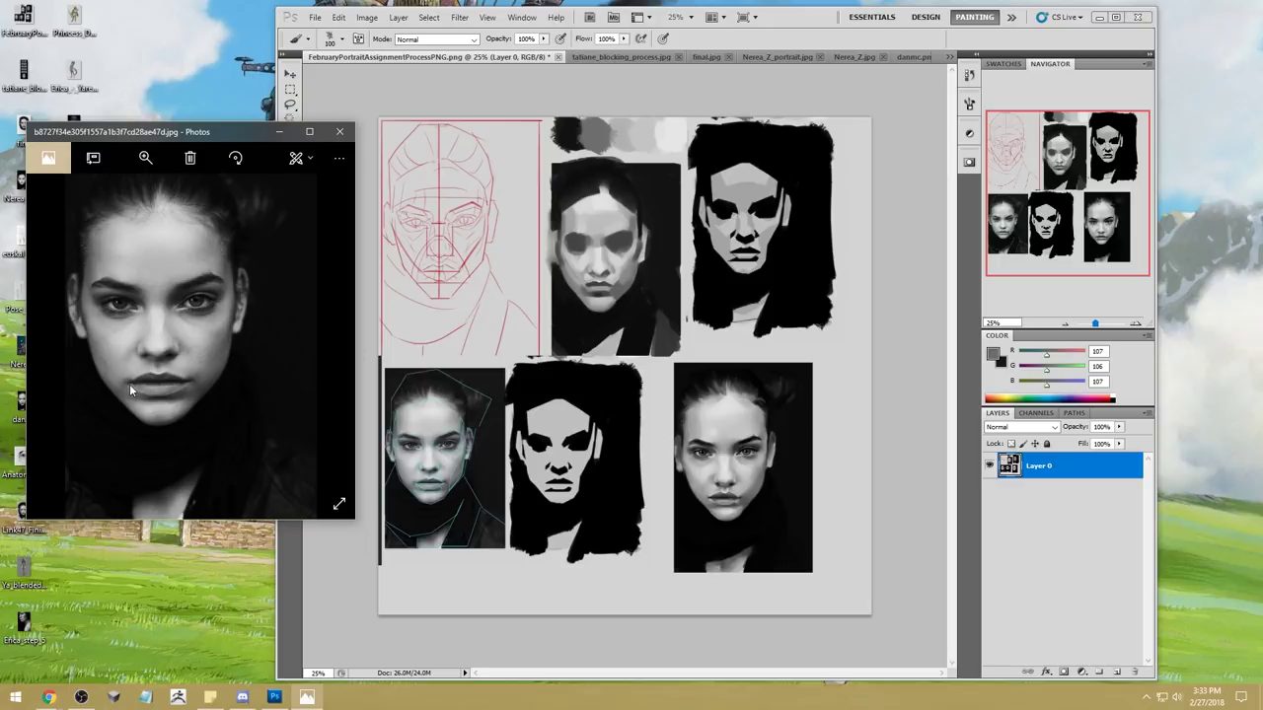
left_click(339, 131)
left_click_drag(73, 237, 834, 83)
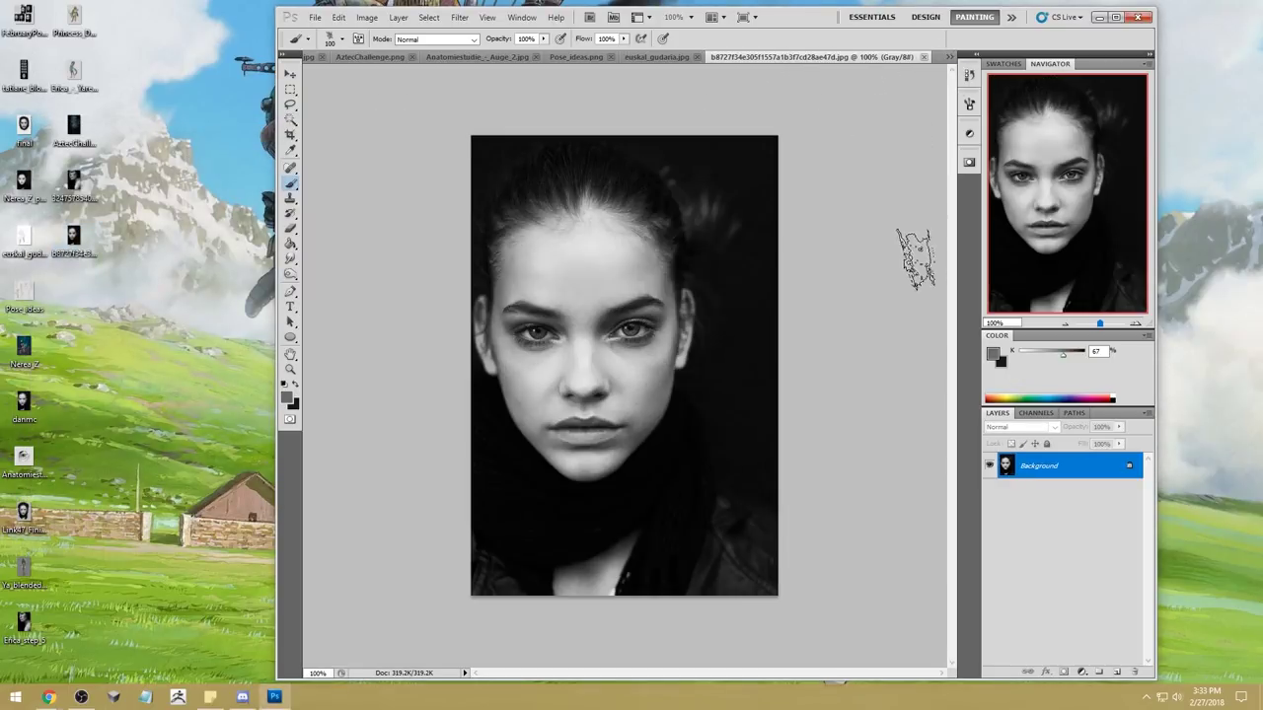
Step: Compare grey values of the nose, mouth corners and hairline by sampling them in the Color Picker, leaving the colour unchanged
left_click(993, 352)
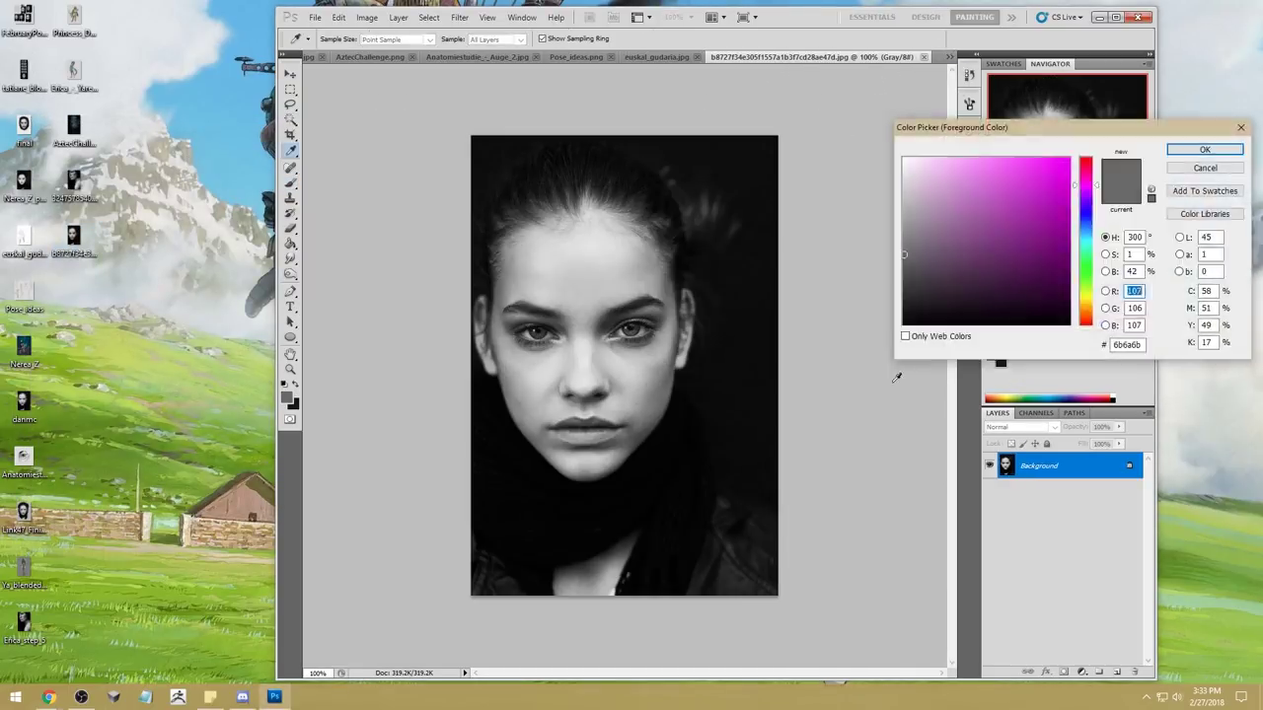
left_click(589, 345)
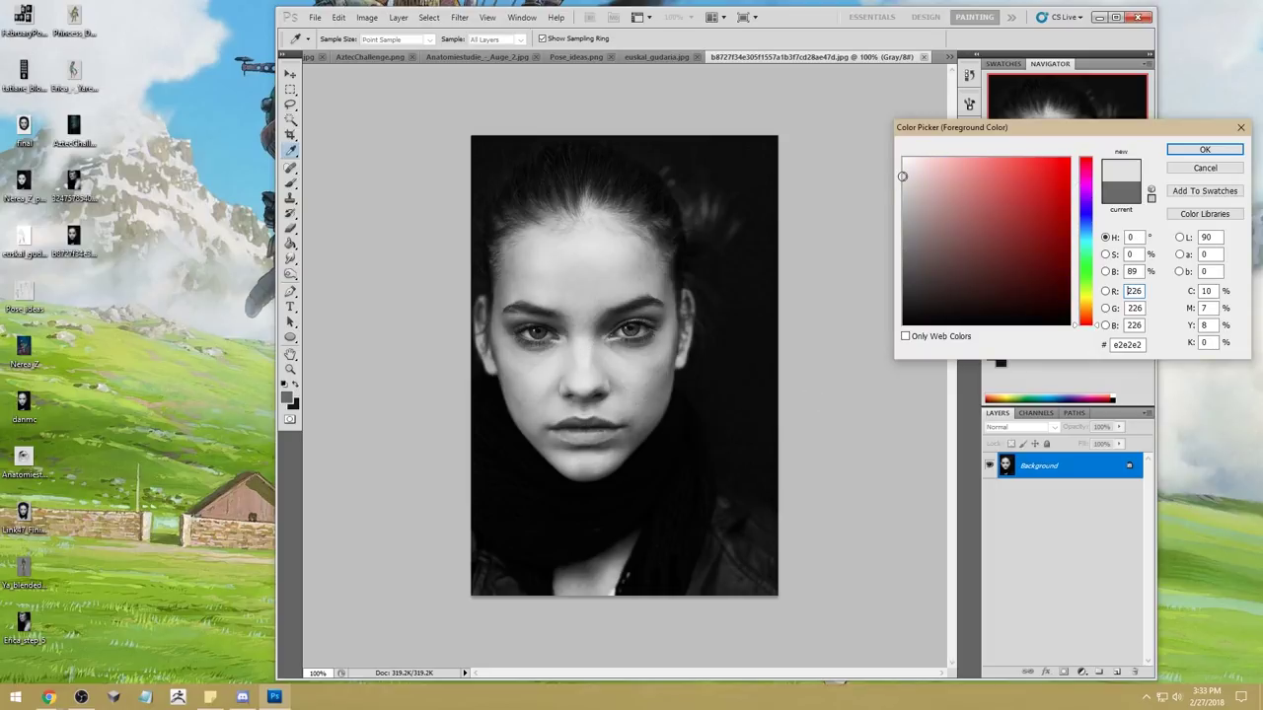
left_click(554, 427)
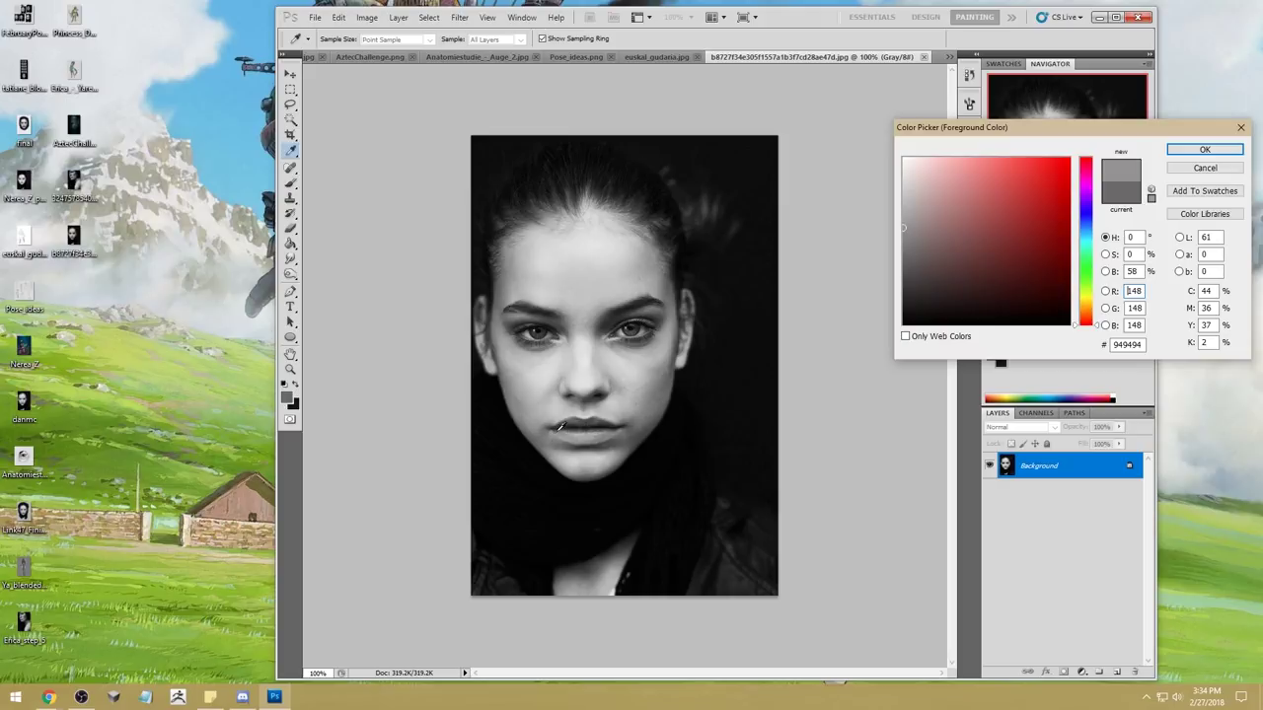
left_click(581, 358)
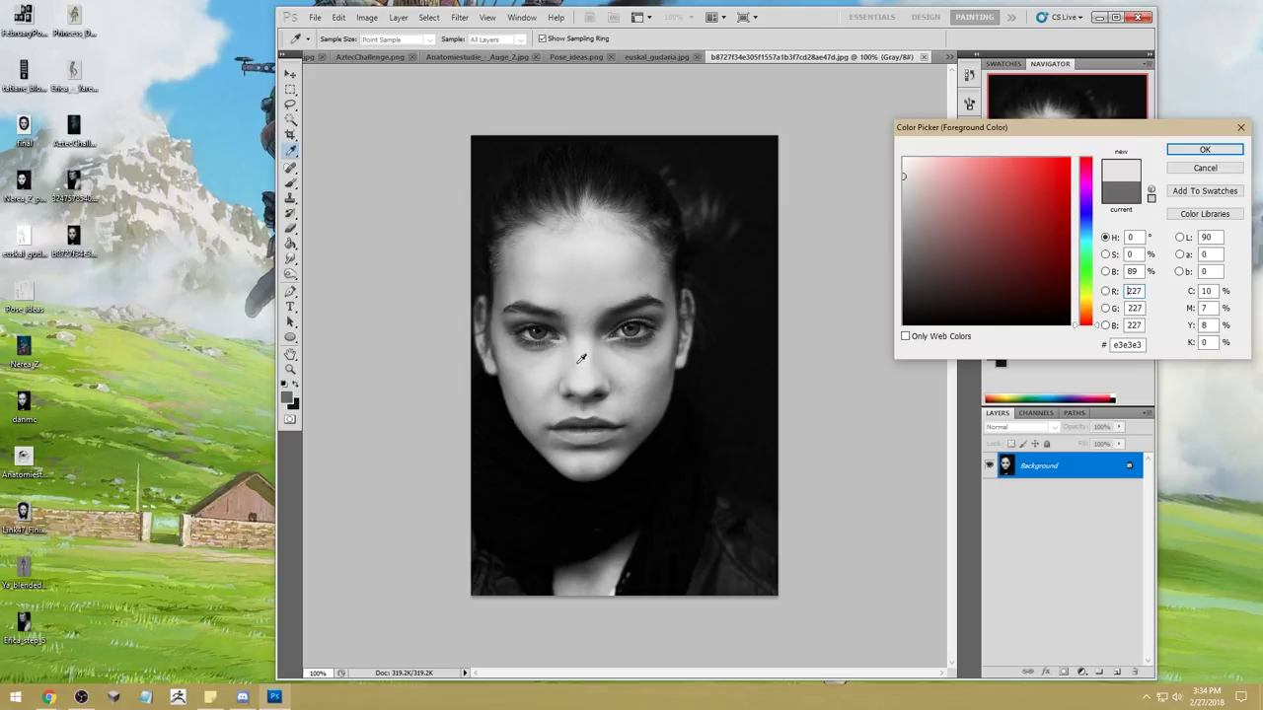
left_click(553, 427)
left_click(590, 350)
left_click(581, 384)
left_click(591, 351)
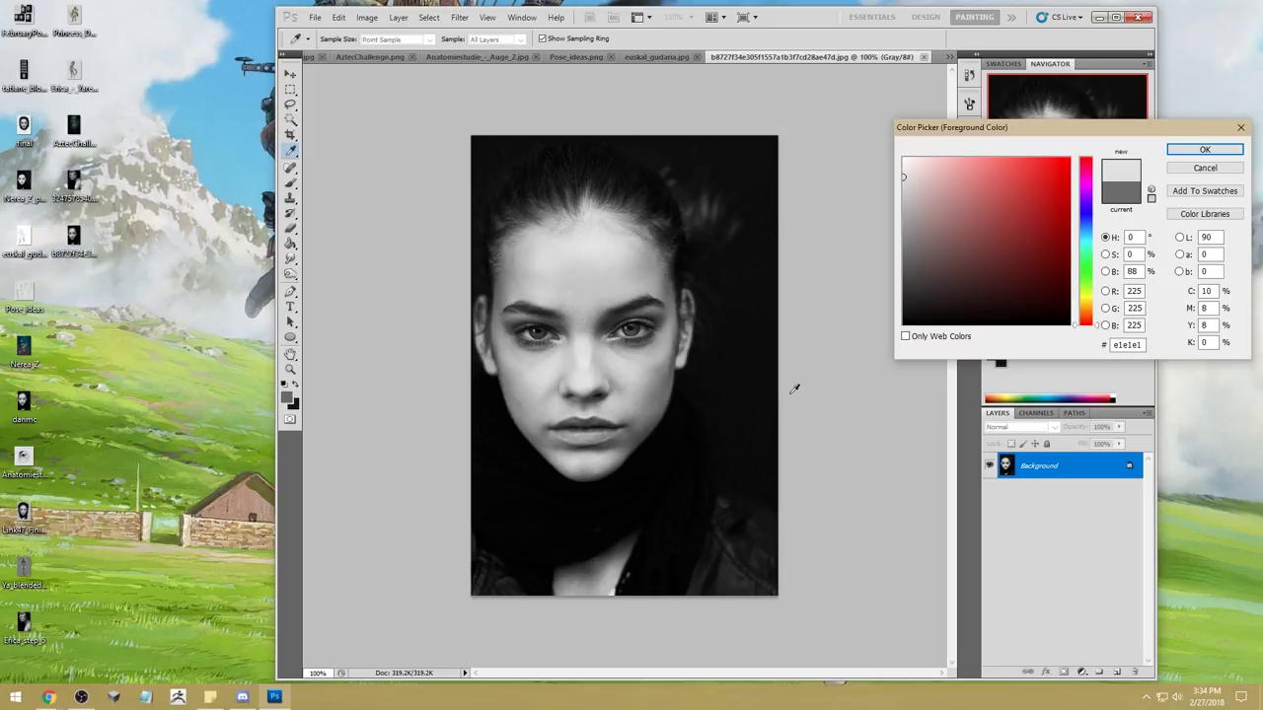
left_click(557, 428)
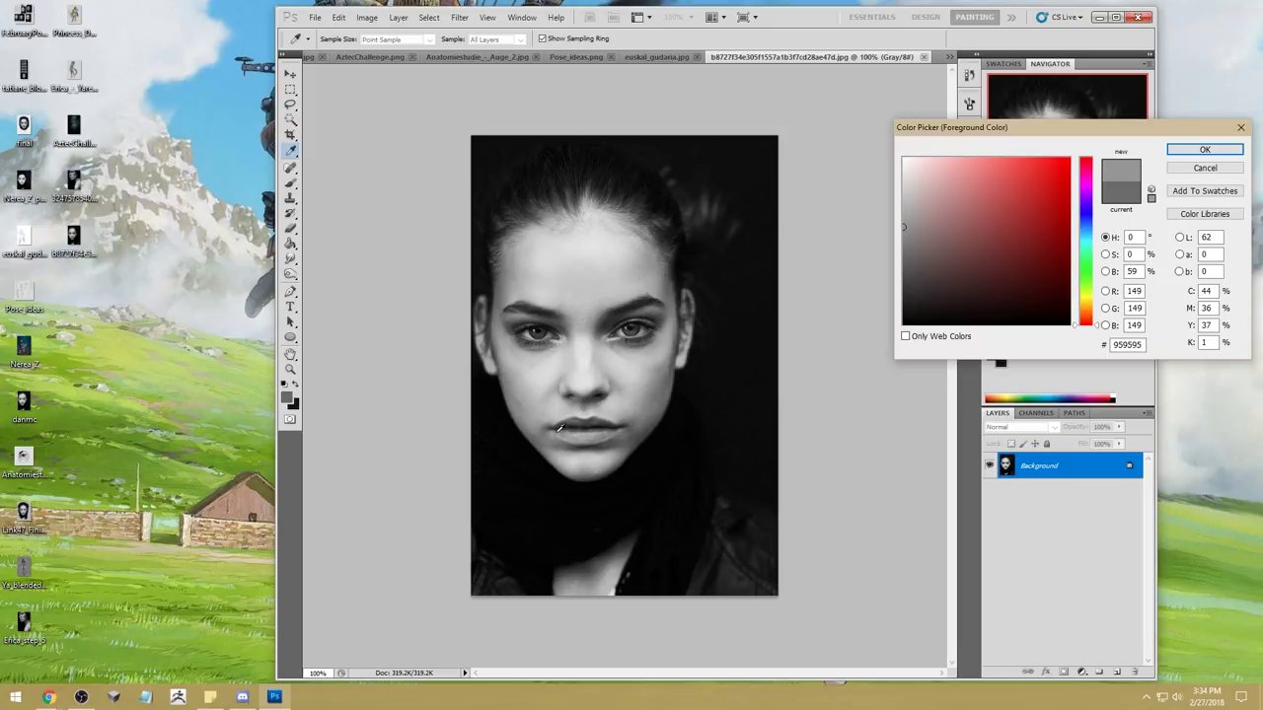
left_click(631, 425)
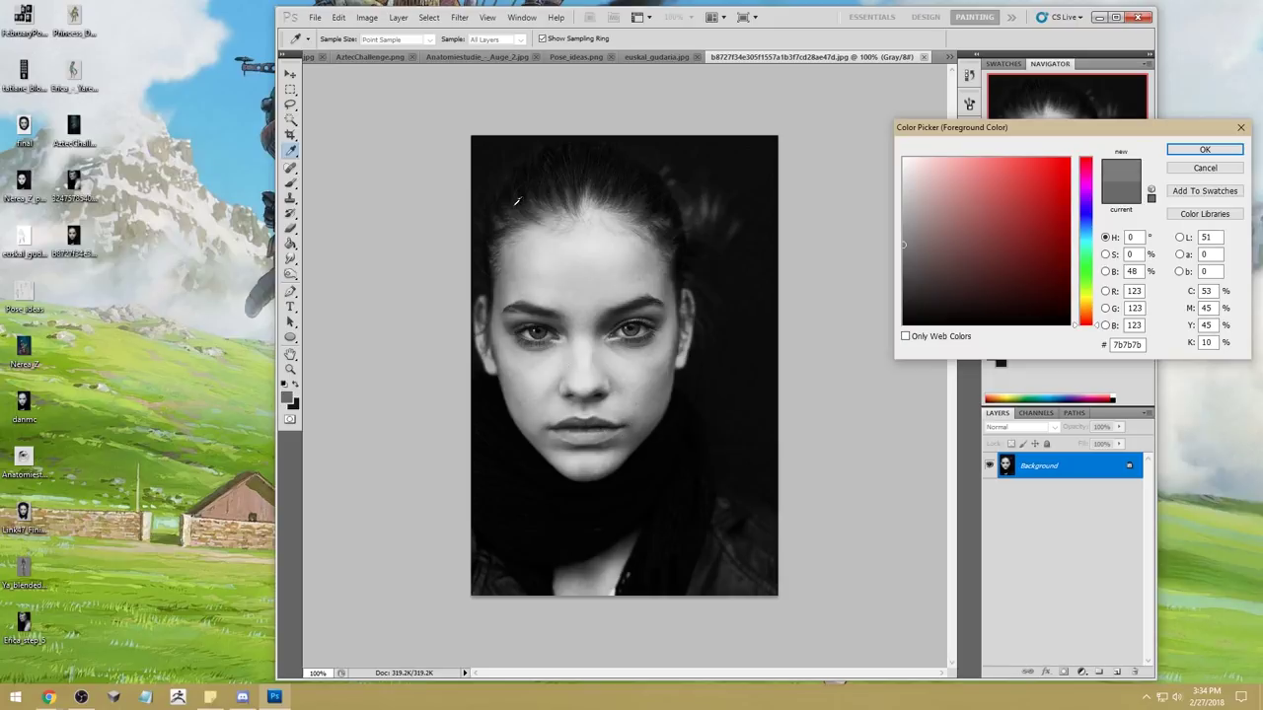
left_click(588, 342)
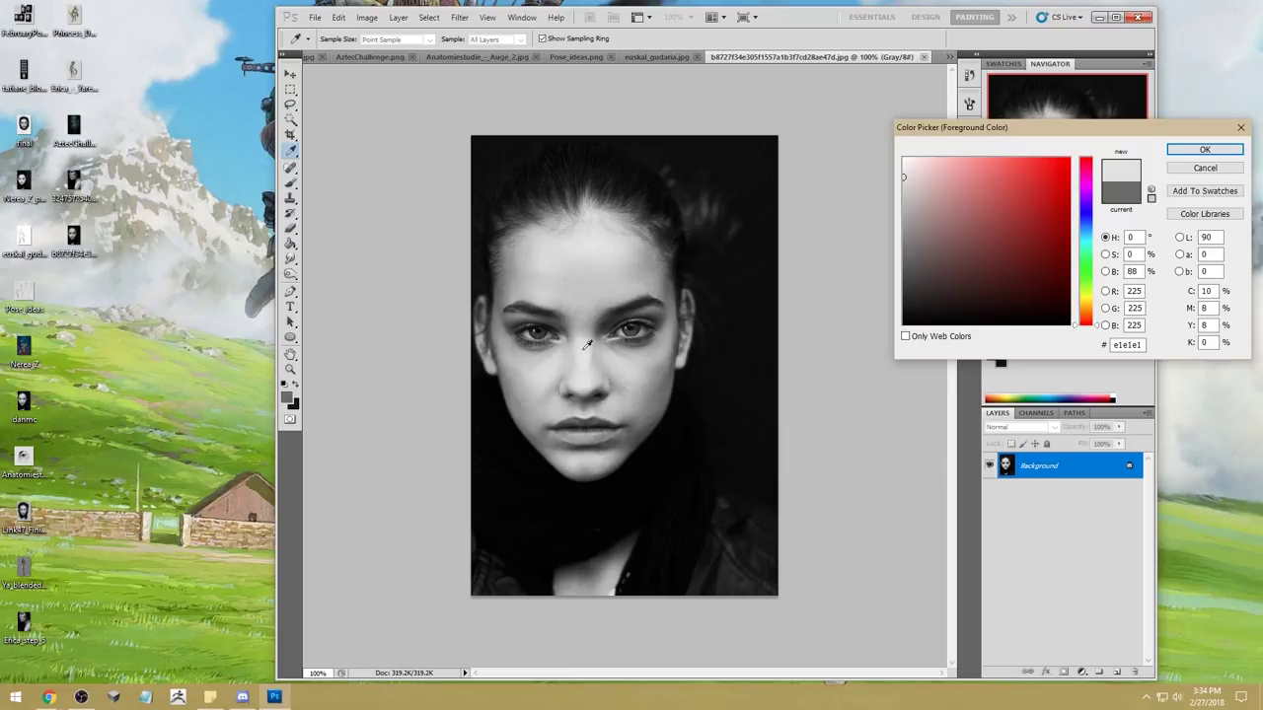
left_click(592, 209)
left_click(1205, 167)
Step: Shrink the brush to a thin tip and set the foreground colour to white with K at 0%
key("bracketleft")
key("bracketleft")
key("bracketleft")
key("bracketleft")
key("bracketleft")
key("bracketleft")
key("bracketleft")
key("bracketleft")
key("bracketleft")
key("bracketleft")
key("bracketleft")
key("bracketleft")
key("bracketleft")
key("bracketleft")
key("bracketright")
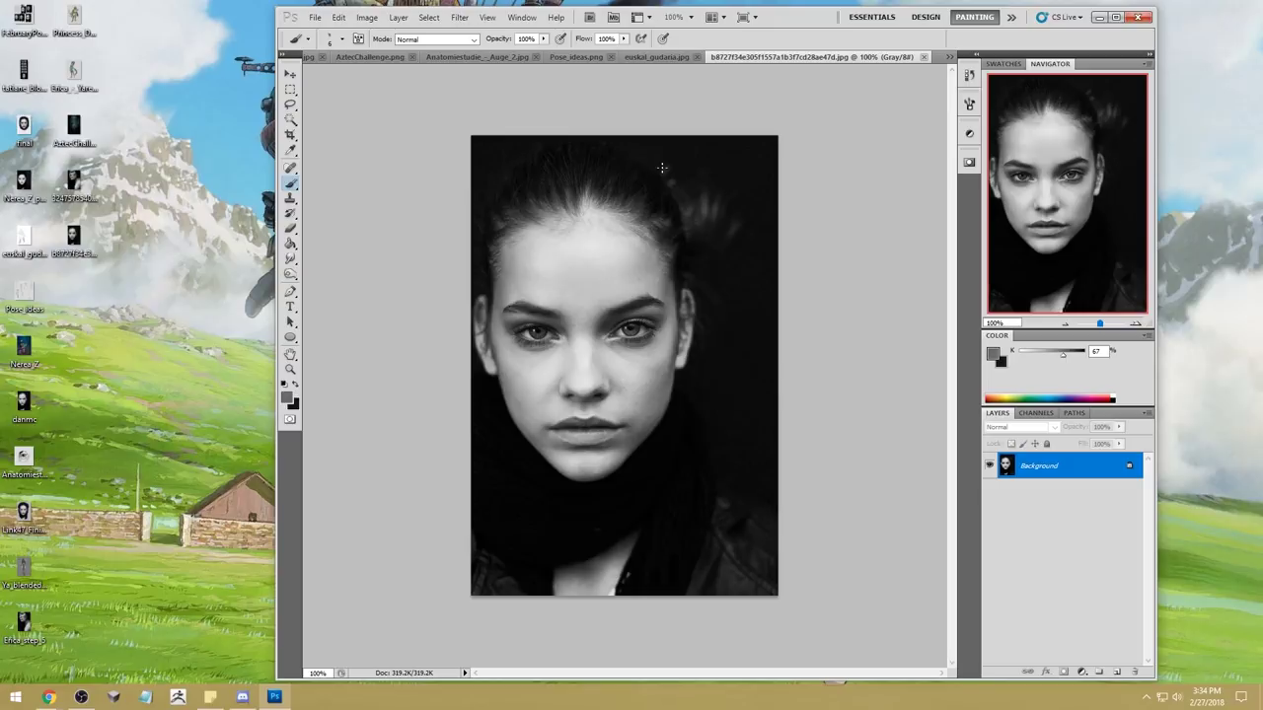
left_click(1020, 352)
Step: Sketch a perspective box with two outward arrows beside the hair, and an irregular rounded form with cross-contour lines beside the ear
mouse_move(681, 154)
left_mouse_down()
mouse_move(611, 173)
mouse_move(731, 170)
left_mouse_up()
left_click_drag(611, 174, 668, 195)
left_click_drag(668, 195, 738, 170)
mouse_move(609, 173)
left_mouse_down()
mouse_move(611, 210)
mouse_move(667, 255)
left_mouse_up()
left_click_drag(738, 170, 740, 226)
left_click_drag(740, 226, 667, 254)
left_click_drag(637, 215, 531, 245)
left_click_drag(702, 210, 775, 245)
mouse_move(774, 246)
left_mouse_down()
mouse_move(730, 243)
mouse_move(775, 246)
left_mouse_up()
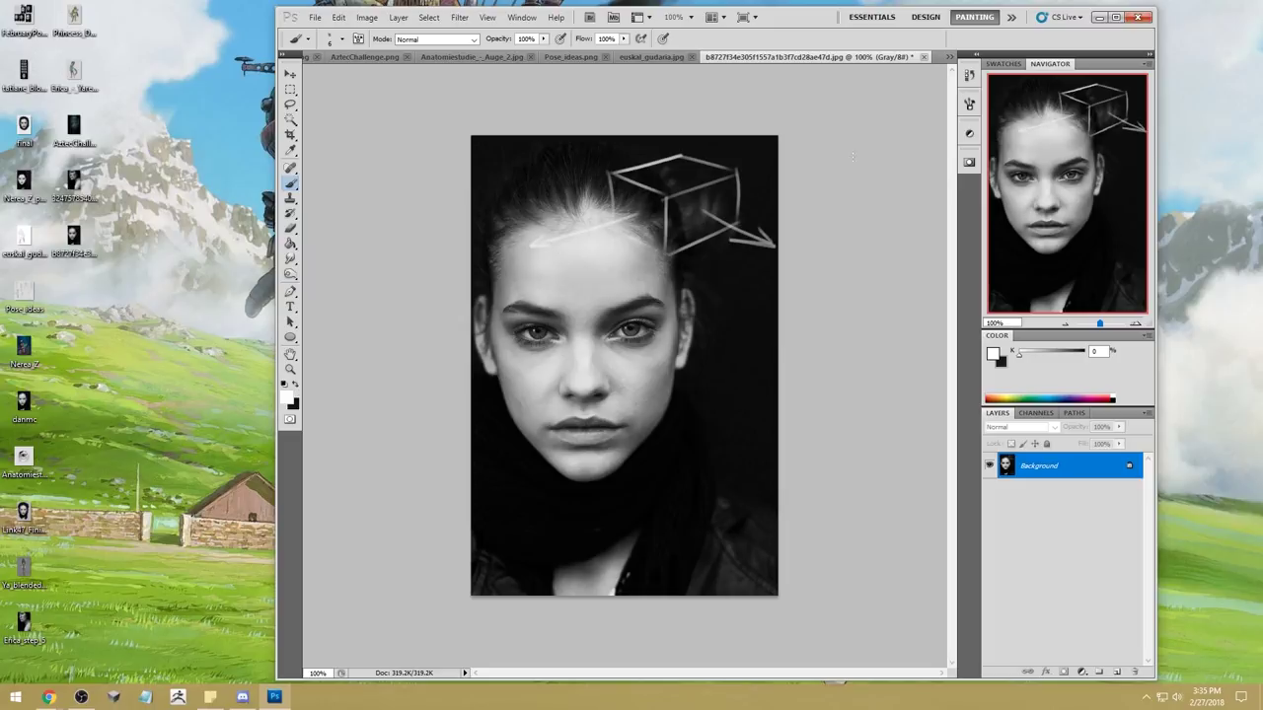
mouse_move(707, 271)
left_mouse_down()
mouse_move(747, 312)
mouse_move(695, 334)
mouse_move(676, 305)
mouse_move(693, 272)
left_mouse_up()
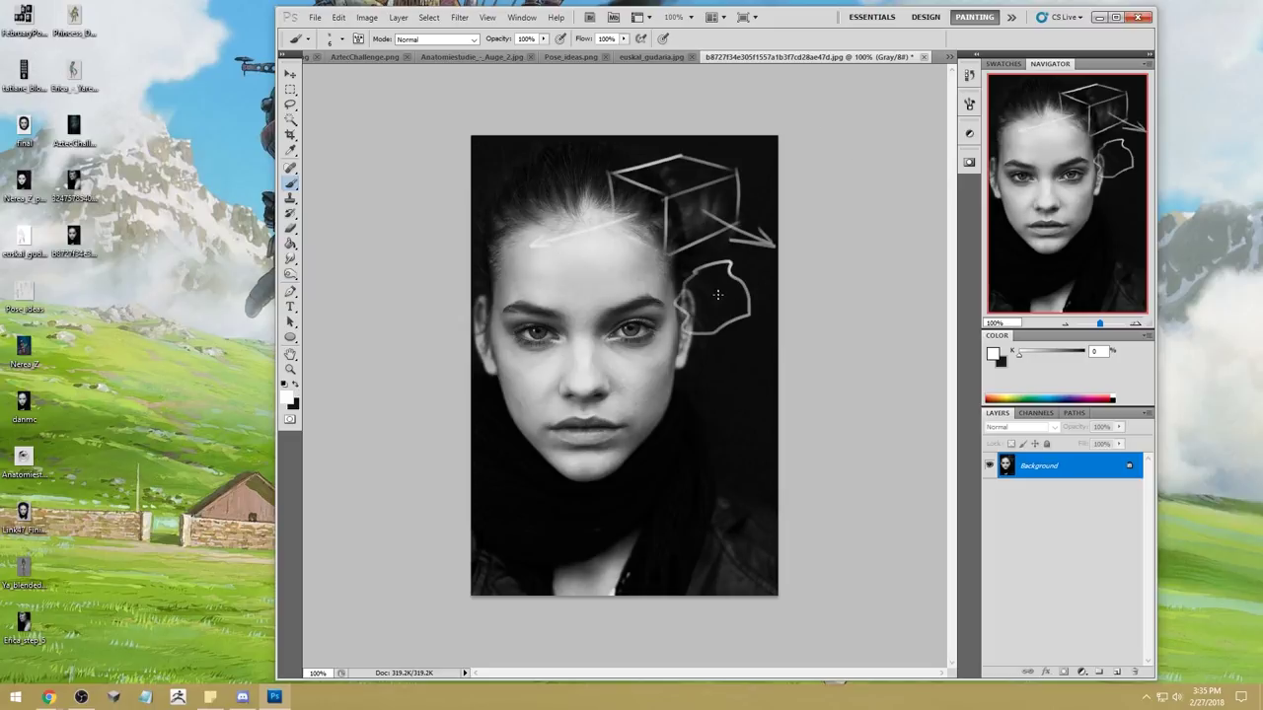
mouse_move(677, 318)
left_mouse_down()
mouse_move(762, 309)
mouse_move(734, 282)
mouse_move(675, 278)
mouse_move(734, 269)
mouse_move(742, 283)
left_mouse_up()
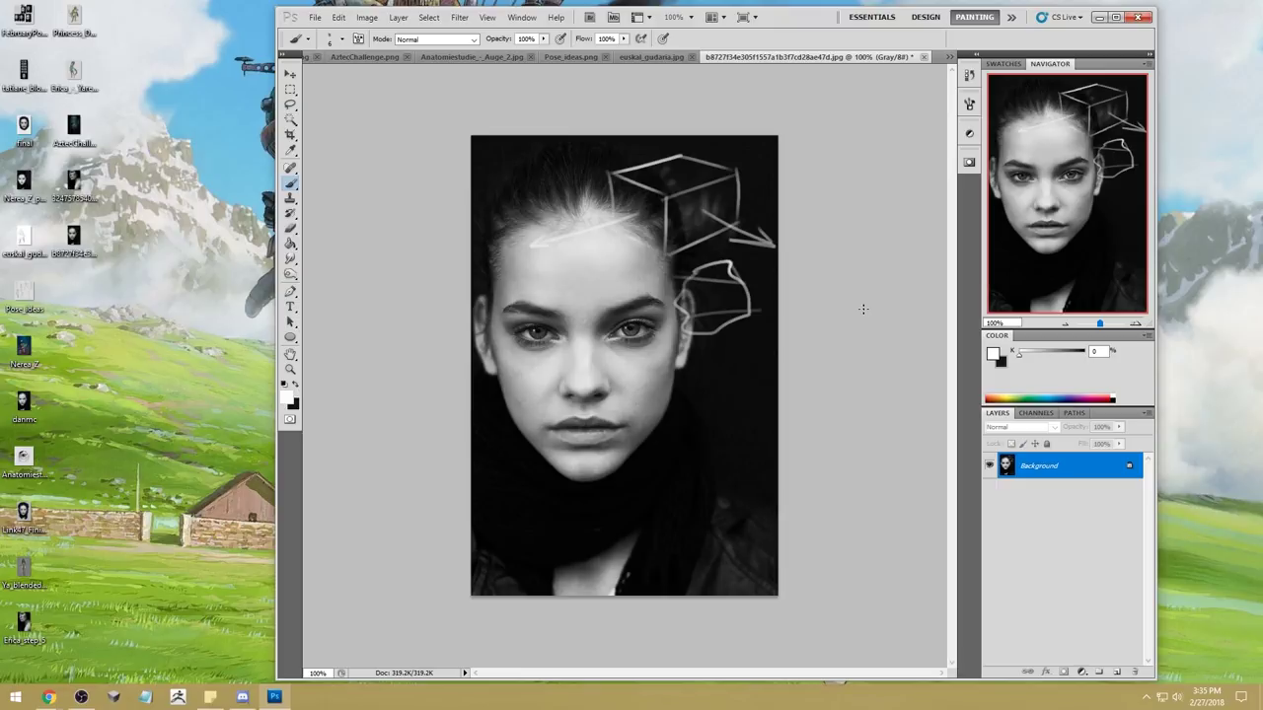
Step: Sketch a large faceted block across the chin and scarf, and hatch its upper plane with crossing lines
mouse_move(715, 413)
left_mouse_down()
mouse_move(669, 446)
mouse_move(752, 446)
mouse_move(723, 366)
mouse_move(634, 393)
mouse_move(525, 479)
mouse_move(658, 462)
mouse_move(707, 511)
left_mouse_up()
mouse_move(535, 486)
left_mouse_down()
mouse_move(630, 528)
mouse_move(706, 499)
mouse_move(707, 530)
mouse_move(756, 484)
left_mouse_up()
left_click_drag(765, 438, 754, 486)
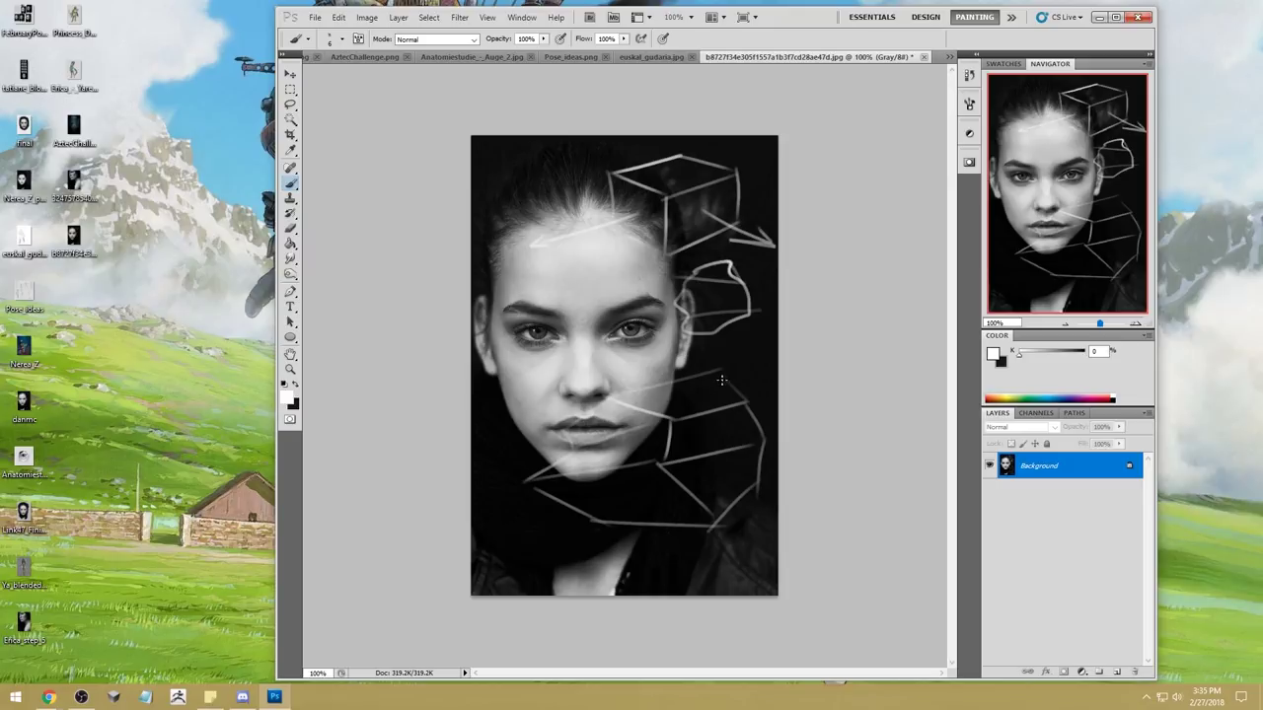
left_click_drag(631, 396, 726, 389)
mouse_move(649, 424)
left_mouse_down()
mouse_move(731, 397)
mouse_move(706, 413)
mouse_move(752, 383)
mouse_move(698, 398)
left_mouse_up()
left_click_drag(644, 419, 679, 404)
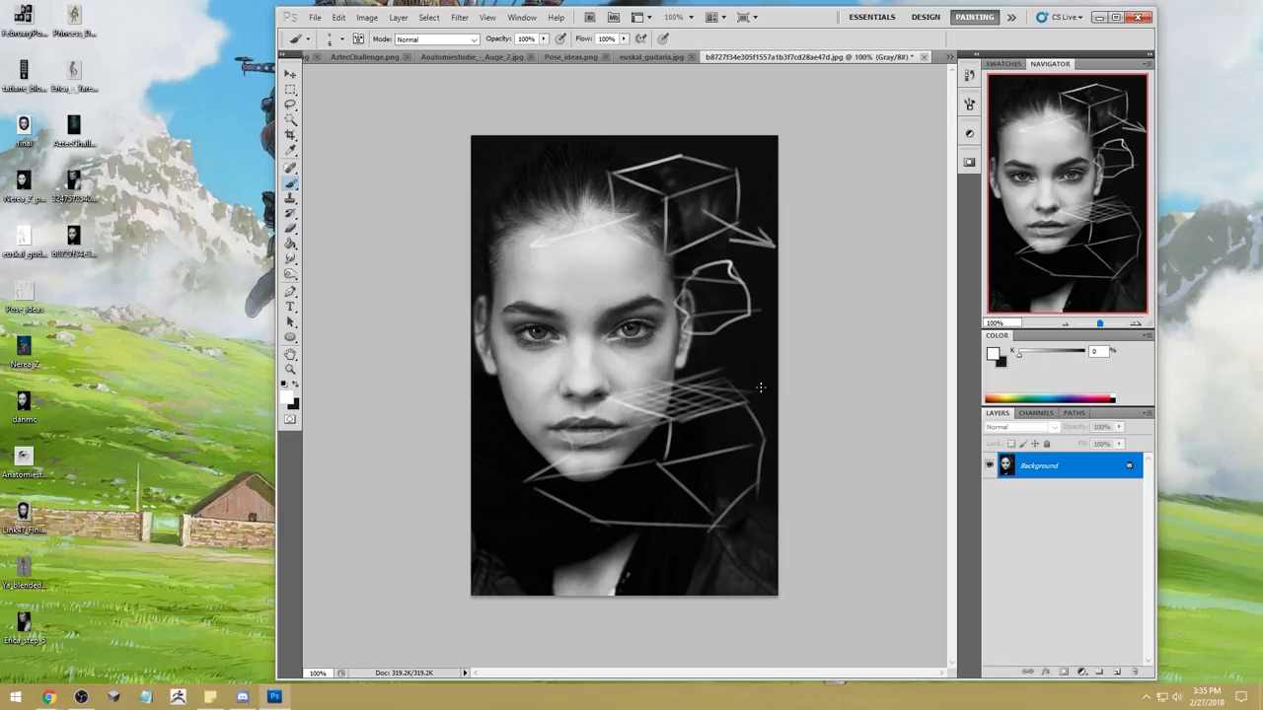
Step: Draw a circular light source in the photo's upper corner with arrows showing light hitting the forms and bouncing across the face
mouse_move(606, 408)
left_mouse_down()
mouse_move(610, 396)
mouse_move(573, 426)
mouse_move(608, 398)
mouse_move(585, 409)
left_mouse_up()
mouse_move(752, 149)
left_mouse_down()
mouse_move(742, 163)
mouse_move(759, 155)
left_mouse_up()
mouse_move(681, 158)
left_mouse_down()
mouse_move(607, 203)
mouse_move(777, 316)
left_mouse_up()
mouse_move(751, 158)
left_mouse_down()
mouse_move(570, 332)
mouse_move(749, 288)
mouse_move(733, 289)
mouse_move(762, 321)
left_mouse_up()
mouse_move(586, 408)
left_mouse_down()
mouse_move(520, 368)
mouse_move(555, 376)
left_mouse_up()
mouse_move(564, 434)
left_mouse_down()
mouse_move(612, 396)
mouse_move(711, 372)
mouse_move(643, 335)
mouse_move(661, 347)
left_mouse_up()
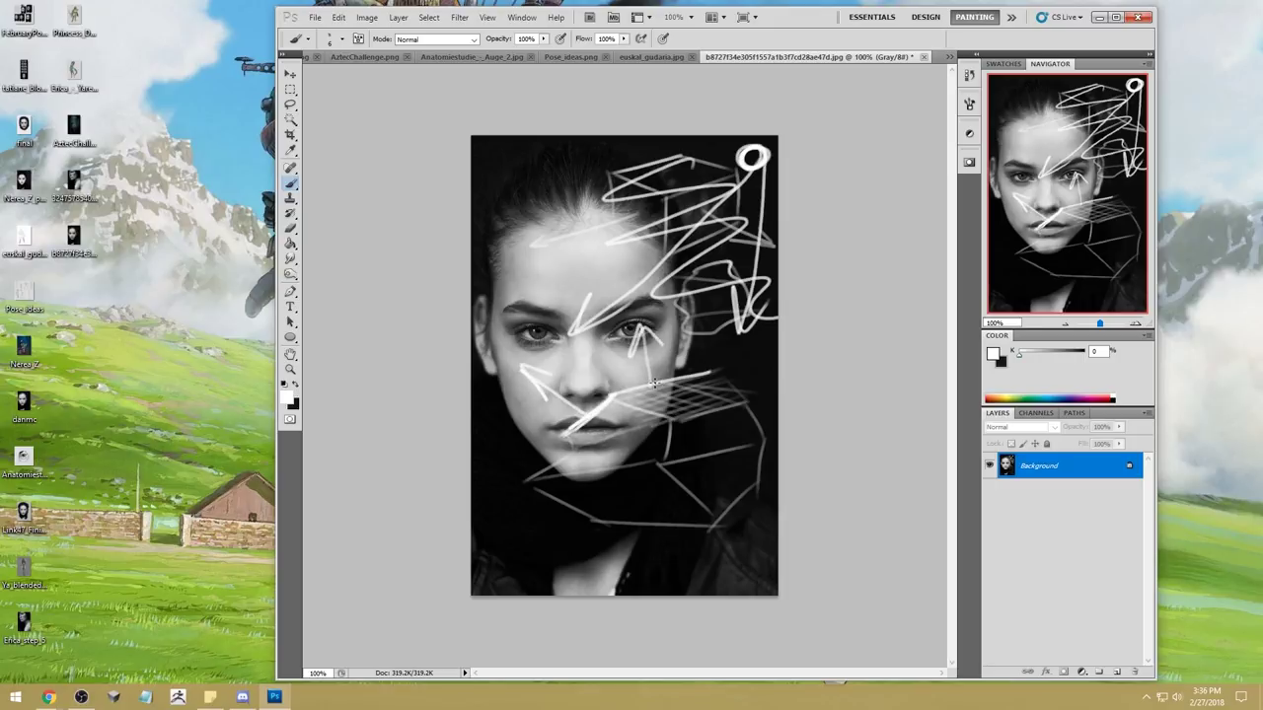
Step: Fill the faceted block's upper plane with dense white hatching, extending it over the lips
left_click_drag(606, 395, 721, 371)
mouse_move(642, 388)
left_mouse_down()
mouse_move(773, 386)
mouse_move(617, 395)
mouse_move(696, 388)
mouse_move(742, 402)
left_mouse_up()
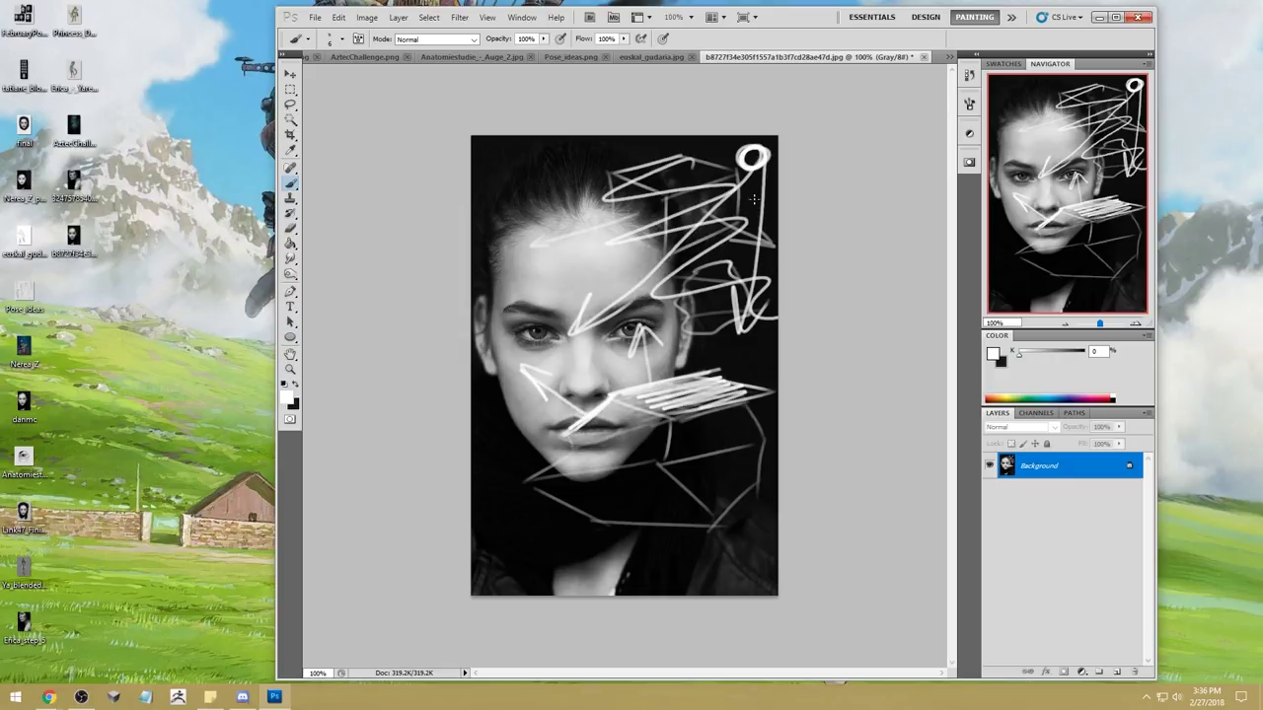
mouse_move(586, 427)
left_mouse_down()
mouse_move(609, 405)
mouse_move(631, 420)
mouse_move(598, 402)
left_mouse_up()
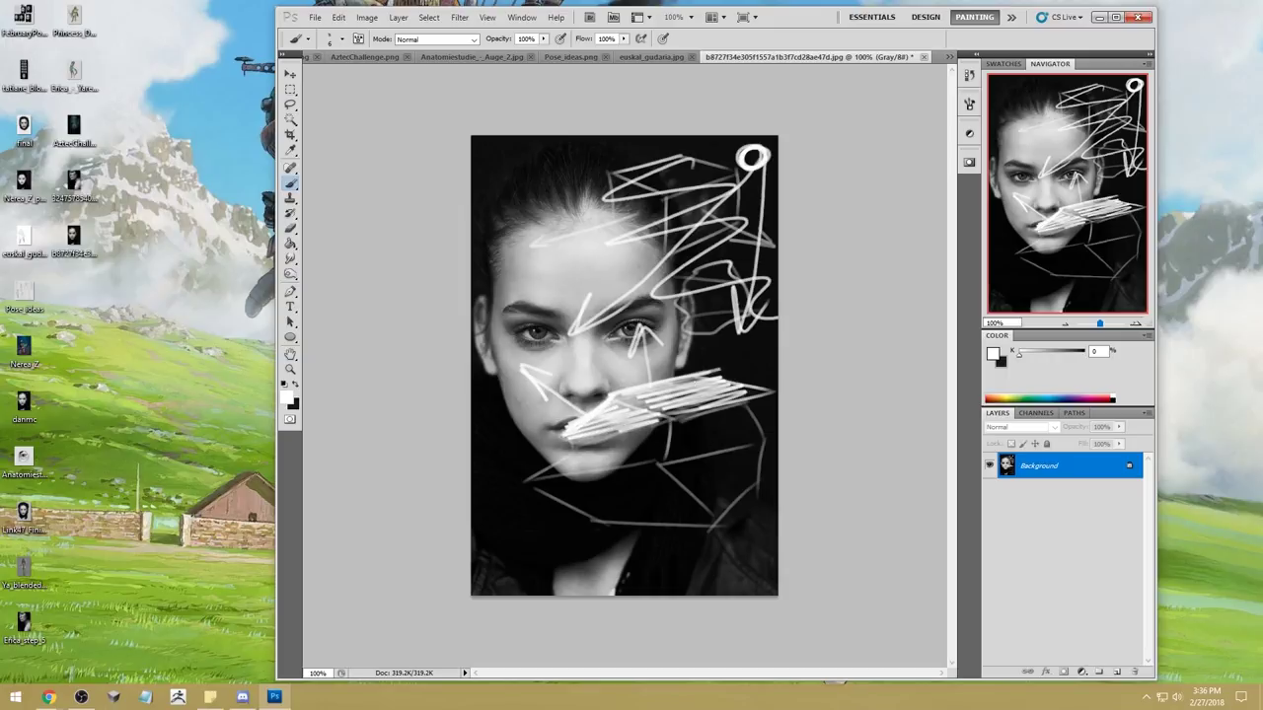
Step: Convert the photo to RGB mode and trace the faceted block and its upper plane in magenta (255, 0, 255)
left_click(366, 17)
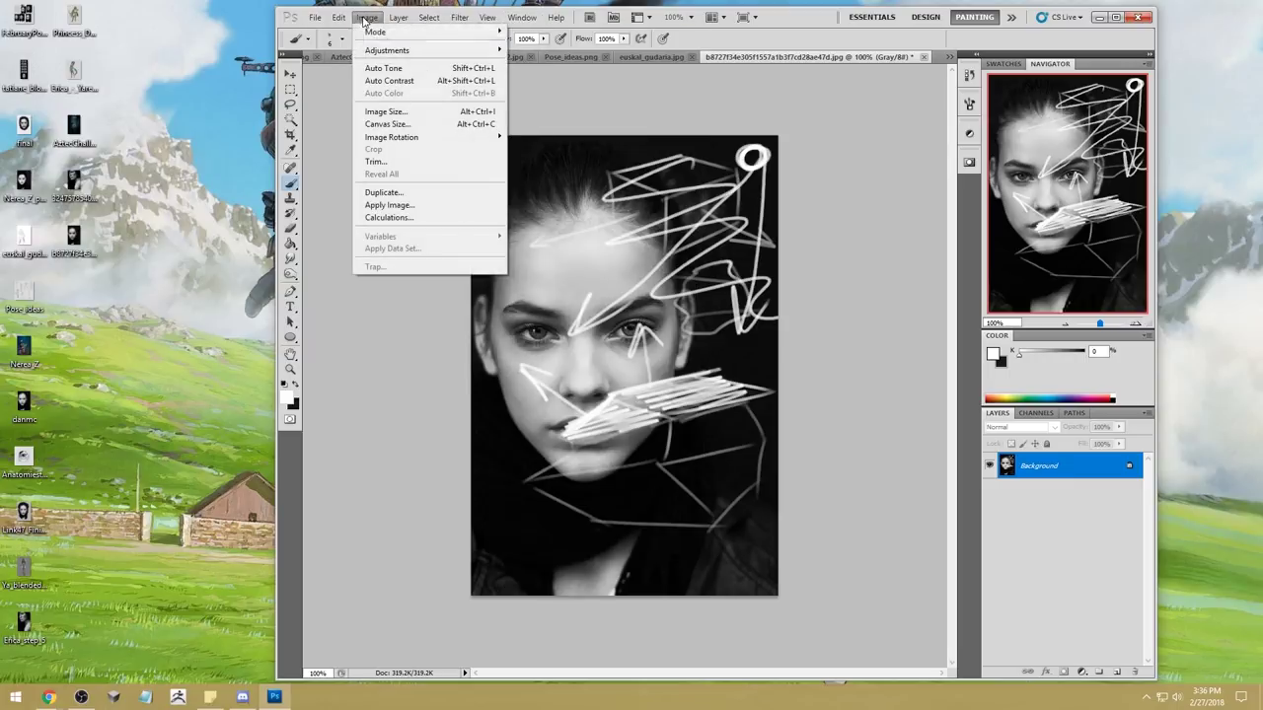
mouse_move(375, 31)
left_click(301, 77)
left_click_drag(1043, 368, 1017, 368)
mouse_move(744, 379)
left_mouse_down()
mouse_move(640, 396)
mouse_move(529, 474)
mouse_move(590, 514)
mouse_move(715, 521)
mouse_move(761, 459)
mouse_move(756, 393)
left_mouse_up()
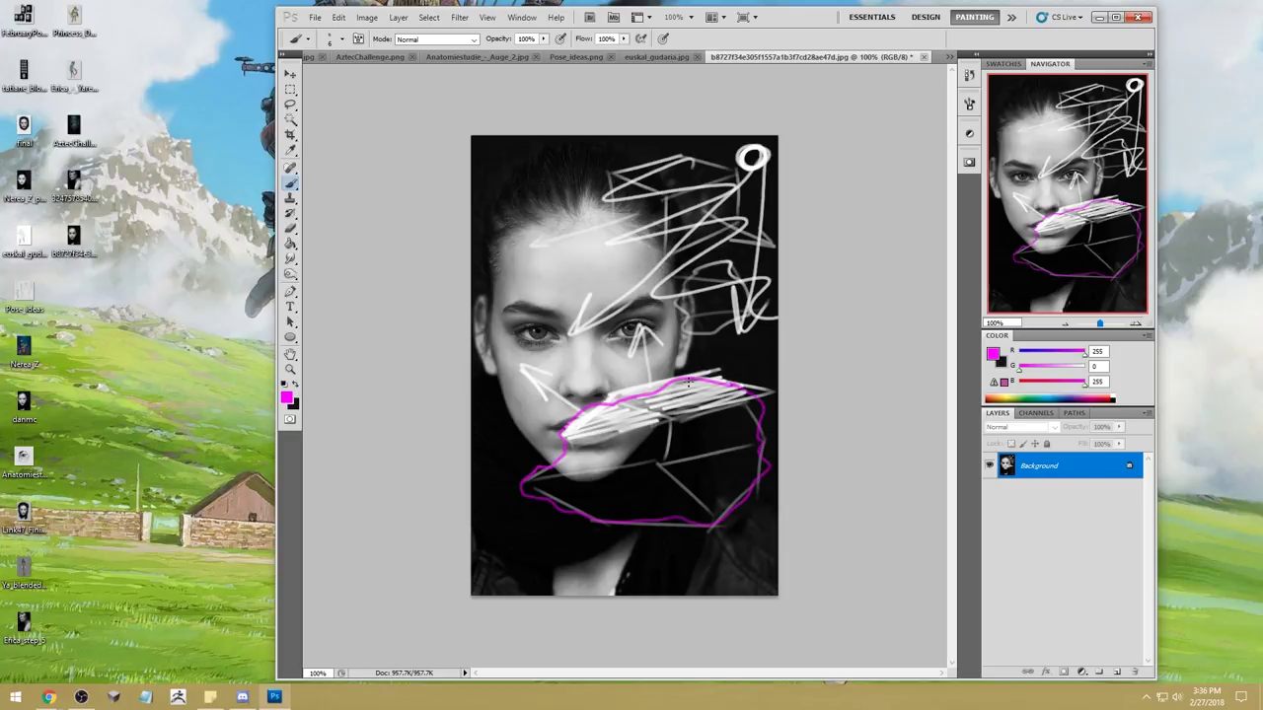
mouse_move(649, 392)
left_mouse_down()
mouse_move(688, 423)
mouse_move(608, 404)
mouse_move(616, 391)
mouse_move(588, 416)
mouse_move(649, 386)
mouse_move(608, 392)
mouse_move(720, 374)
mouse_move(679, 424)
left_mouse_up()
Step: Look for the process sheet among the open documents and preview FebruaryPortraitAssignmentProcessPNG.png from the desktop in Photos
left_click(659, 58)
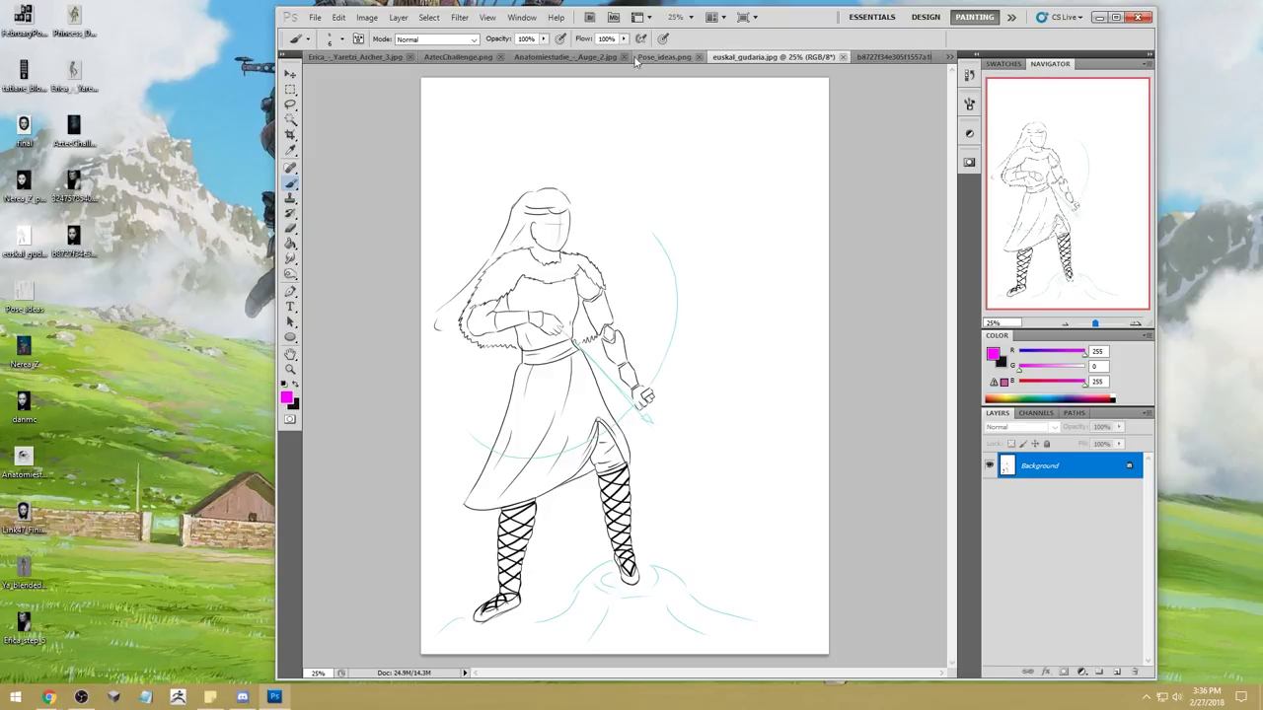
left_click(875, 60)
left_click(949, 57)
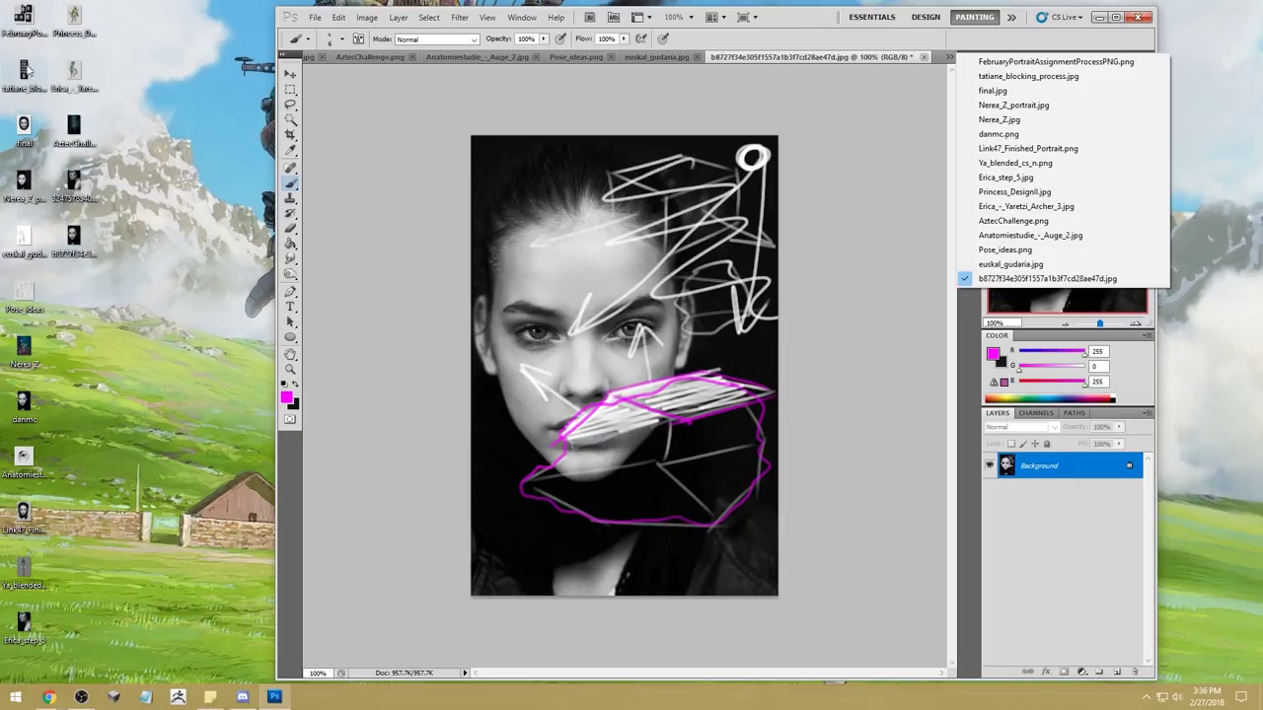
double_click(30, 29)
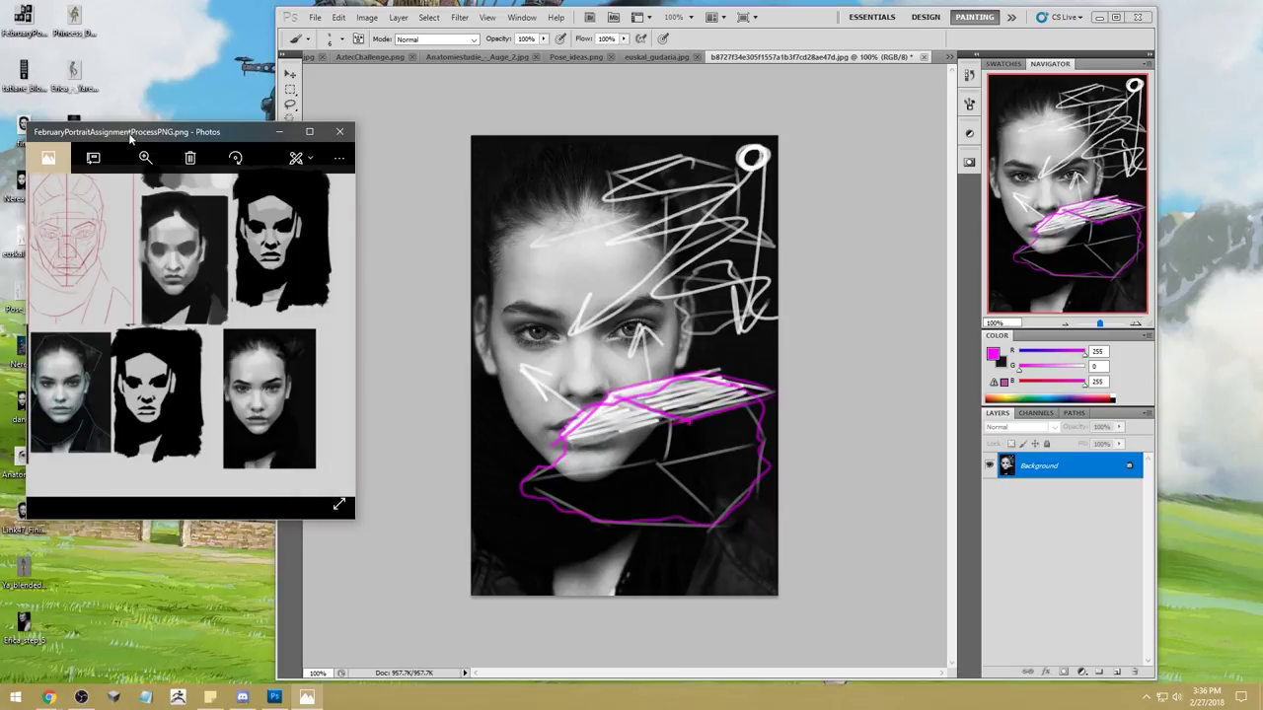
left_click_drag(128, 135, 361, 164)
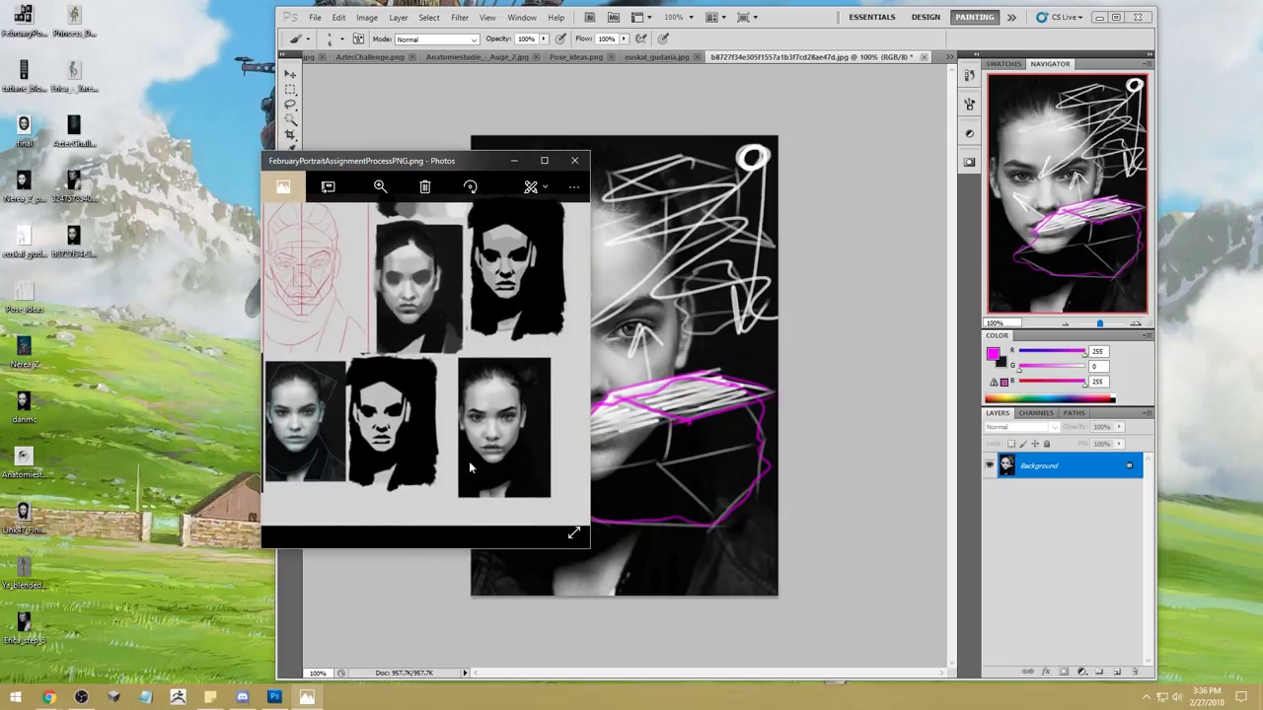
left_click(574, 160)
Step: Switch to the FebruaryPortraitAssignmentProcessPNG.png document and frame the face of the finished portrait in the lower row
left_click(651, 56)
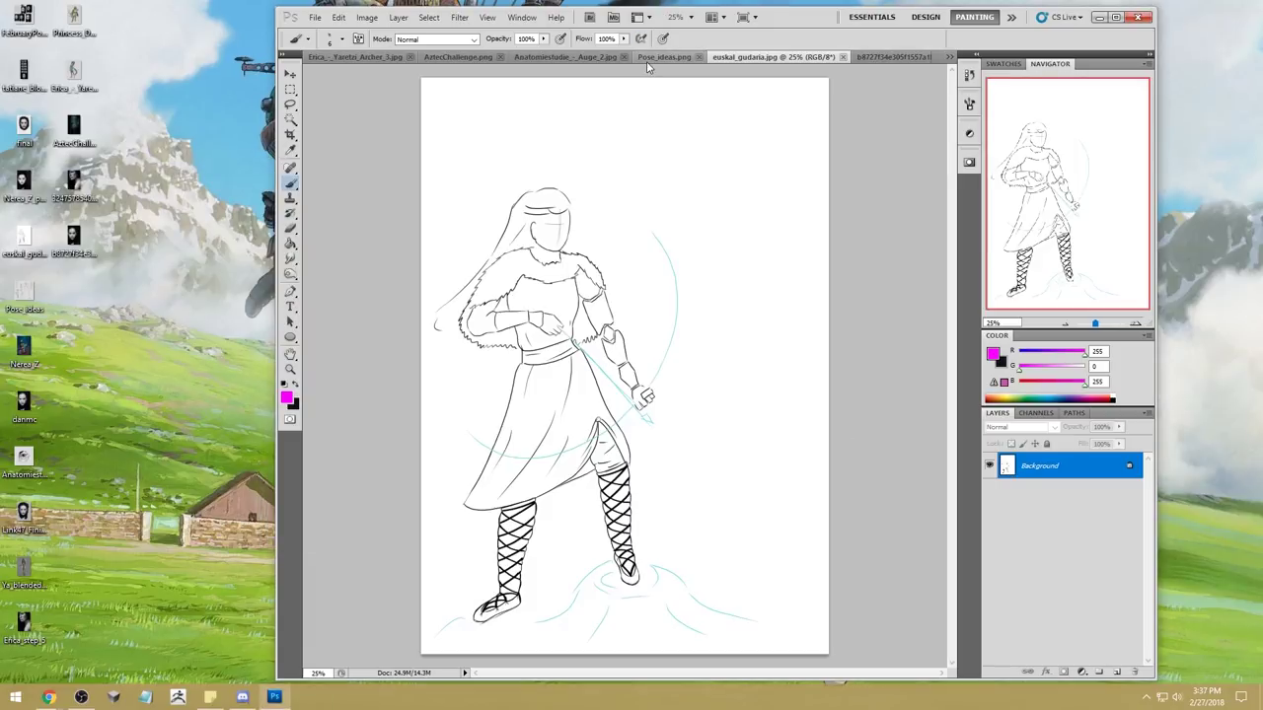
left_click(949, 57)
left_click(972, 61)
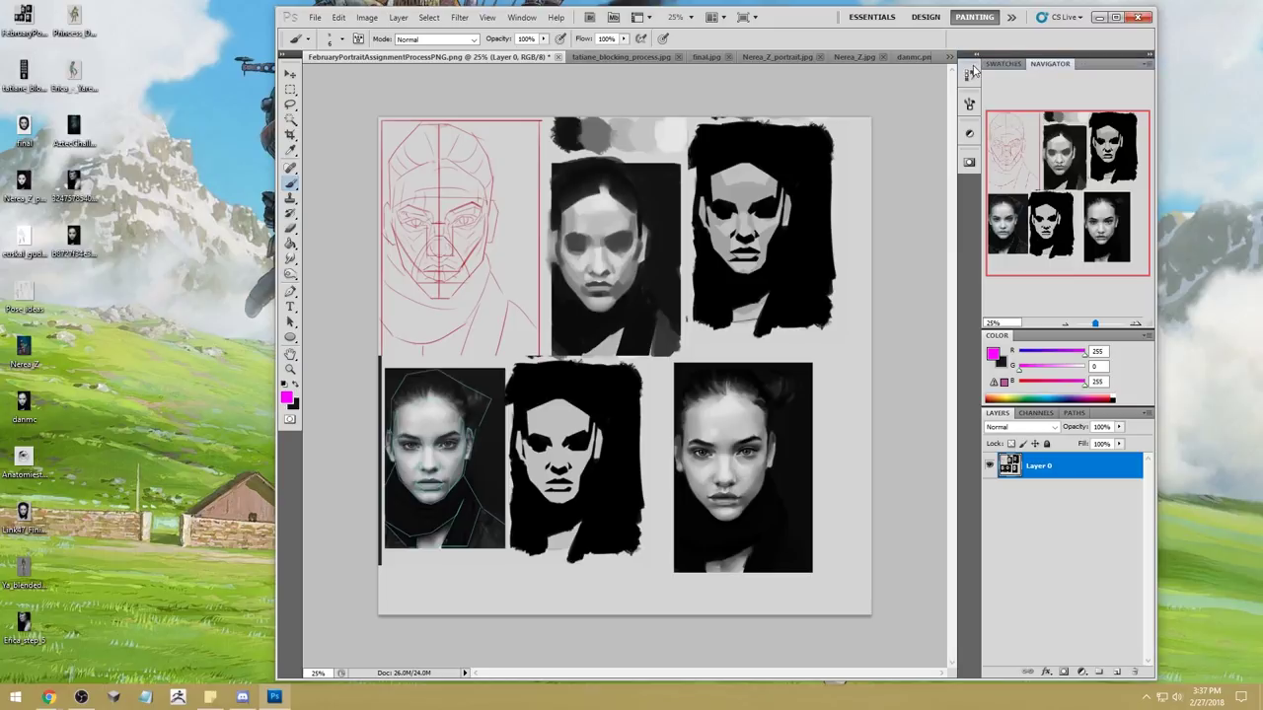
key("g")
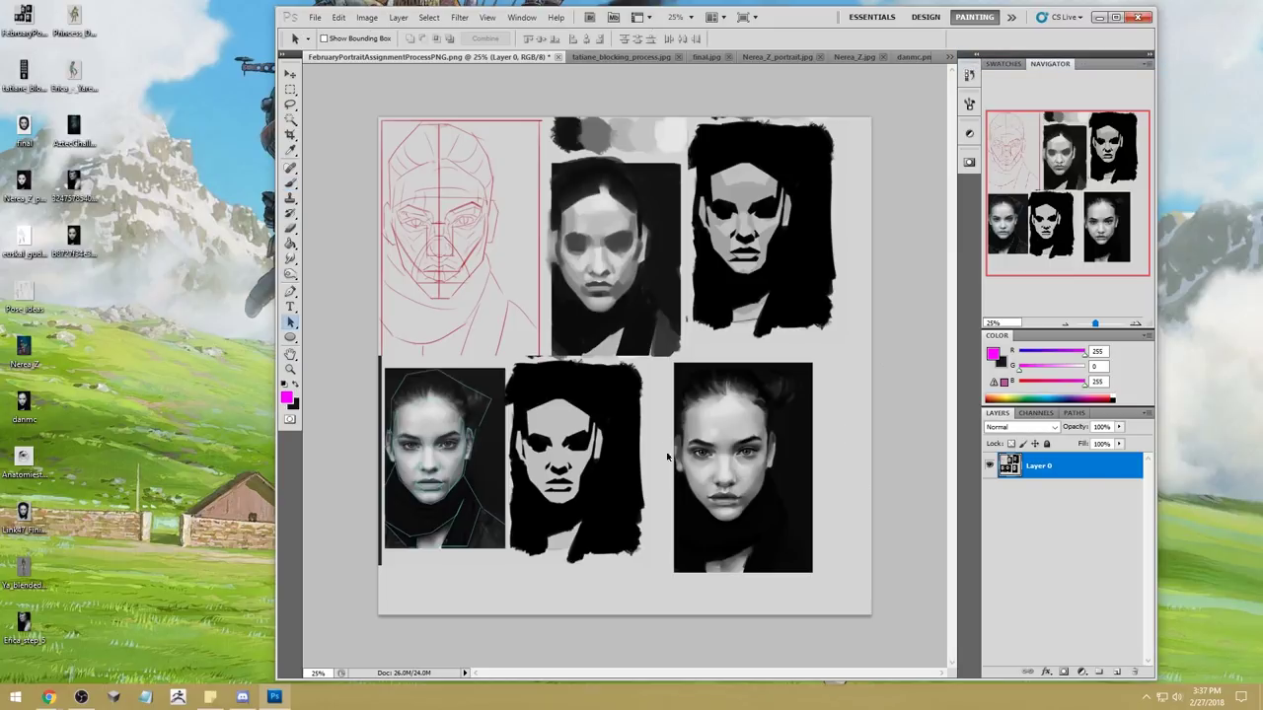
key("shift+g")
key("b")
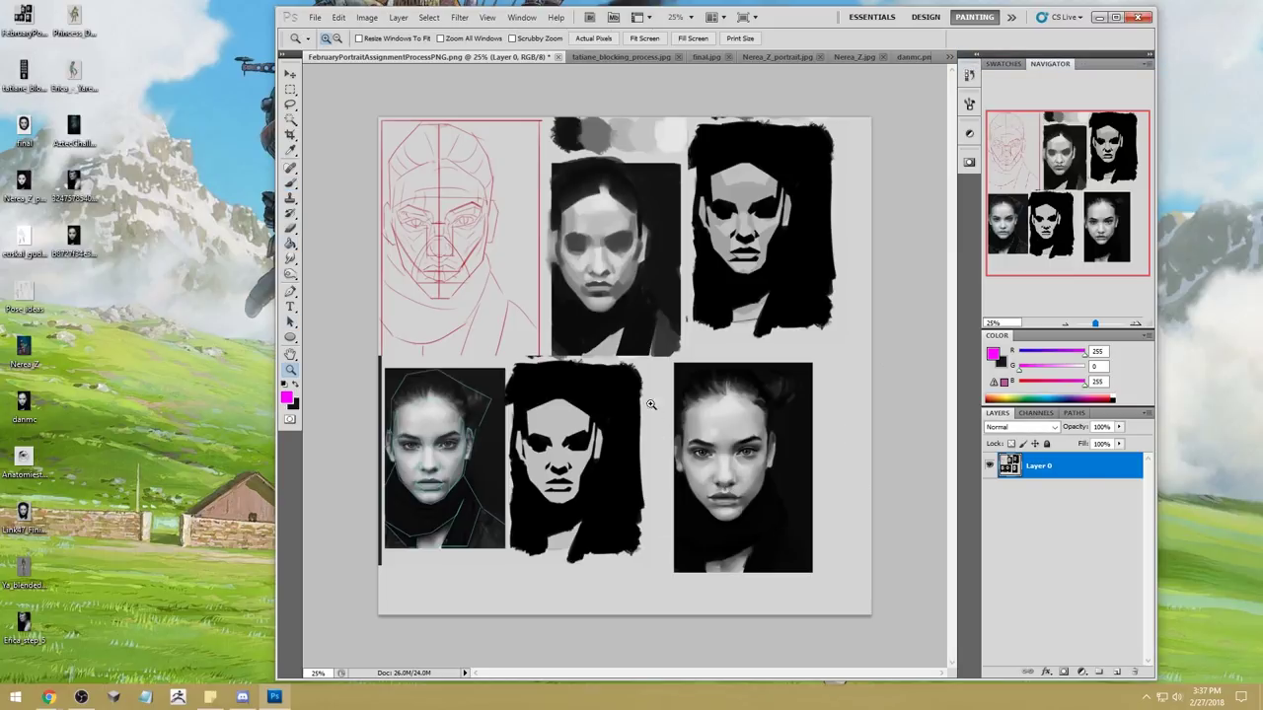
scroll(730, 443, "up", 5)
Step: Sample grey tones from the face in the foreground Color Picker to check their values, and cancel the dialog
left_click(992, 355)
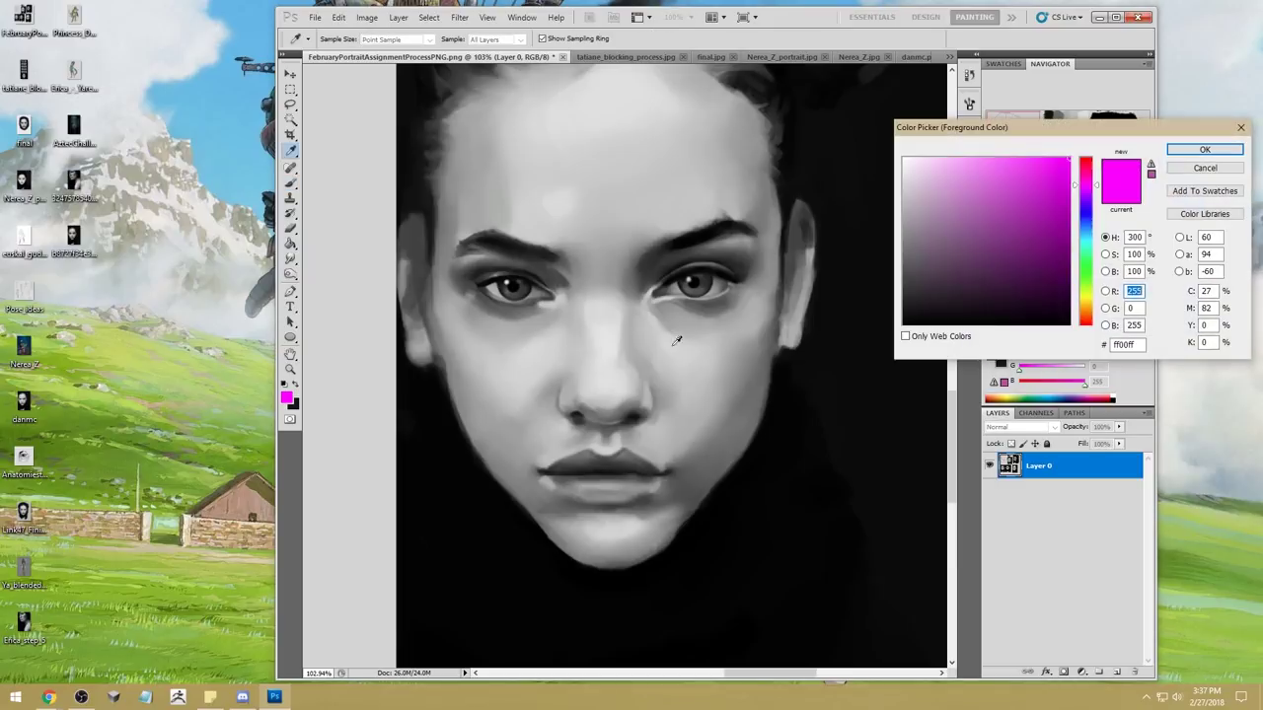
left_click(608, 316)
left_click(552, 477)
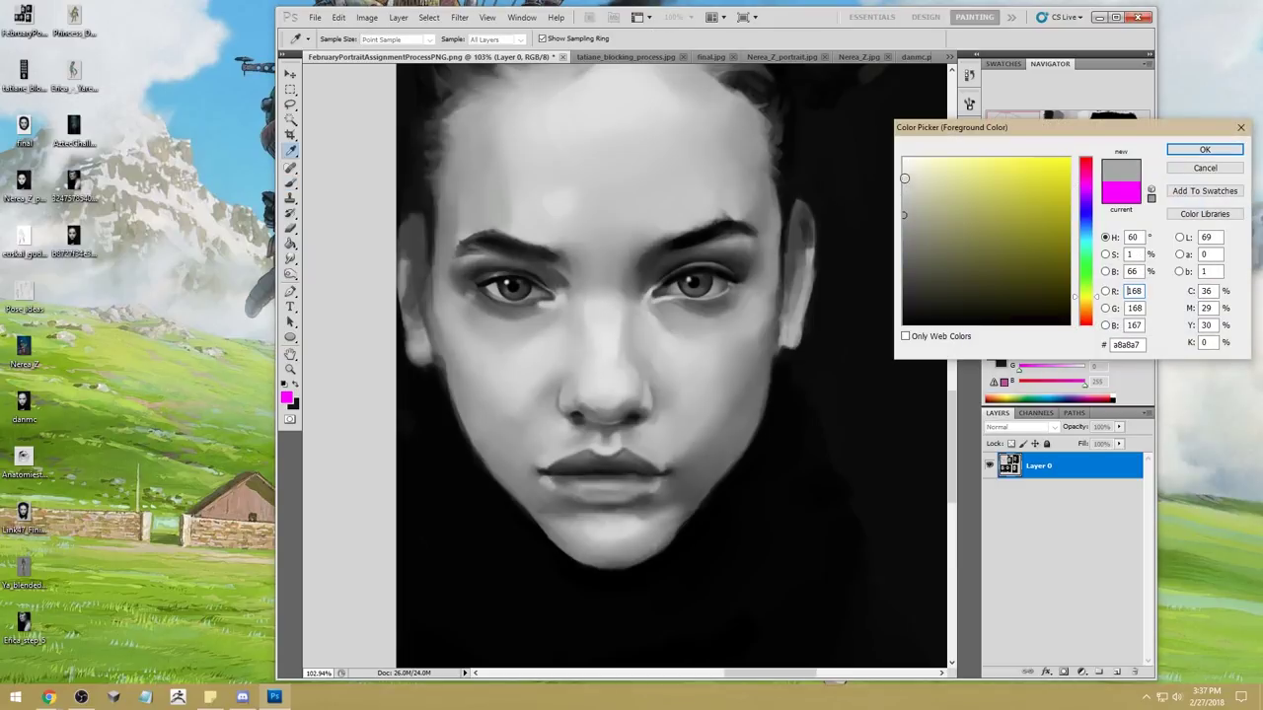
left_click(902, 176)
left_click(905, 253)
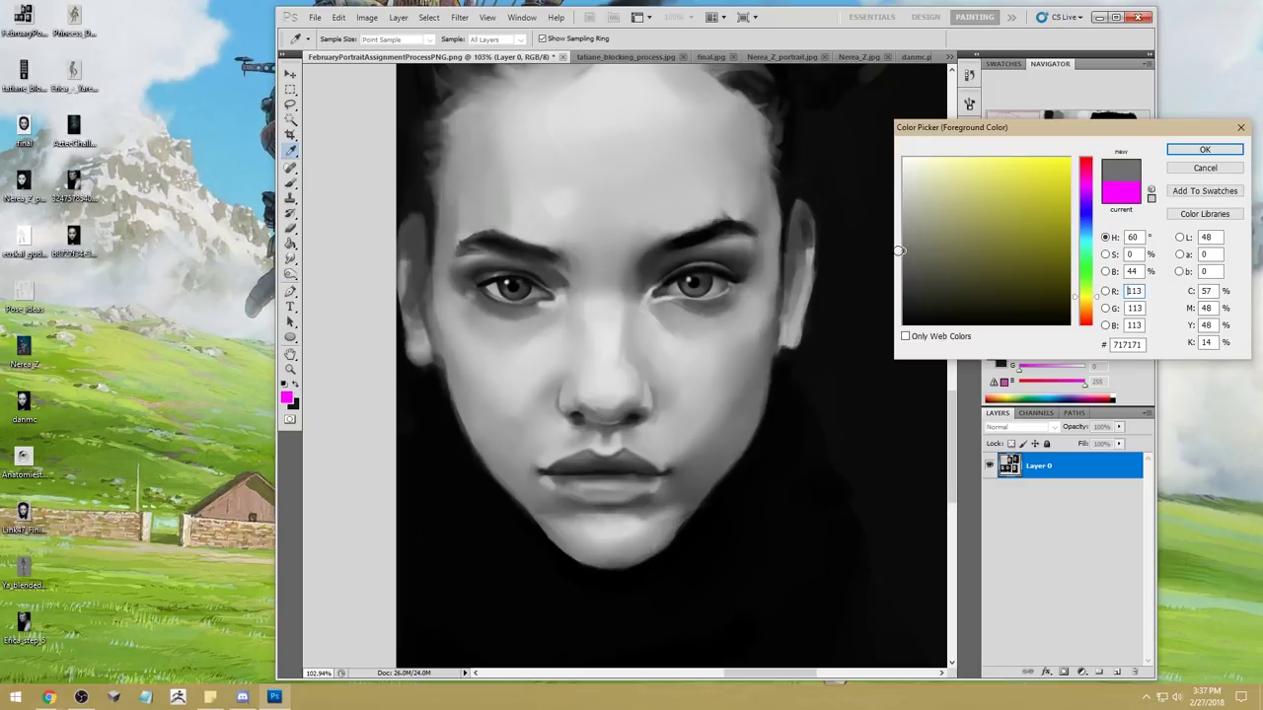
left_click(1189, 170)
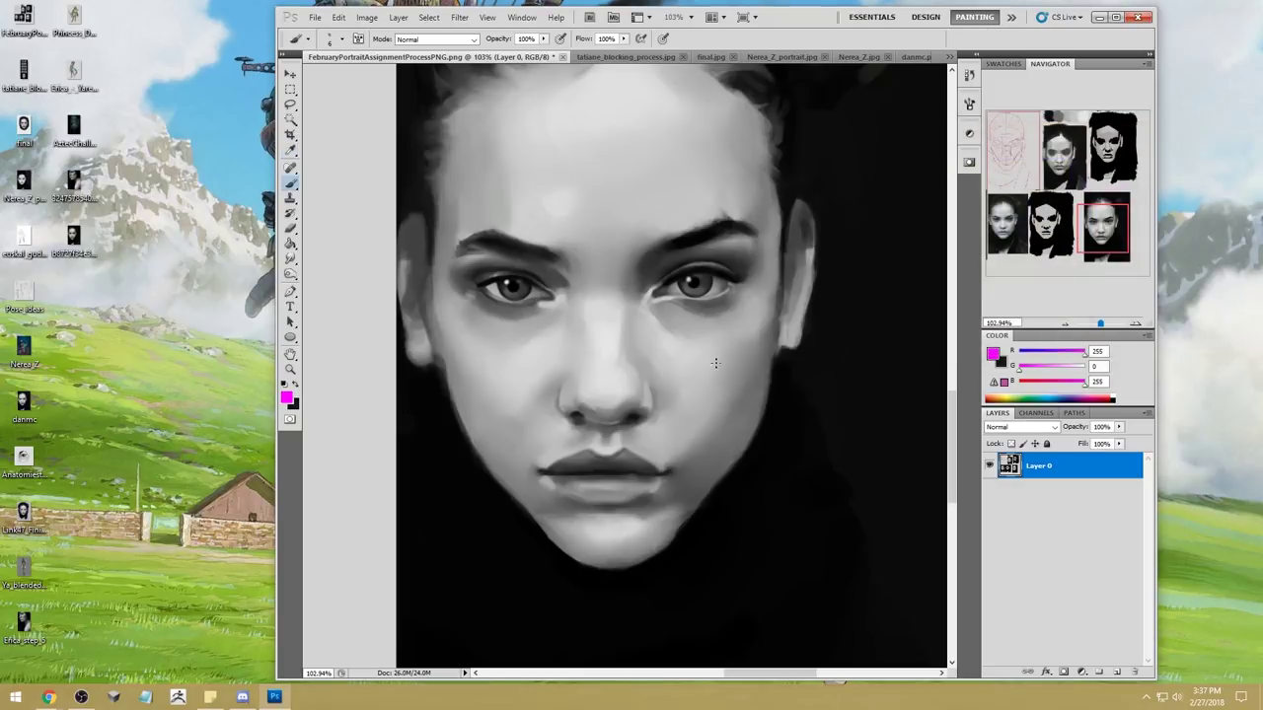
Step: Outline the angular planes of the cheek beside the nose and mouth with a size 10 blue (0, 0, 255) brush
left_click_drag(1042, 354, 1019, 353)
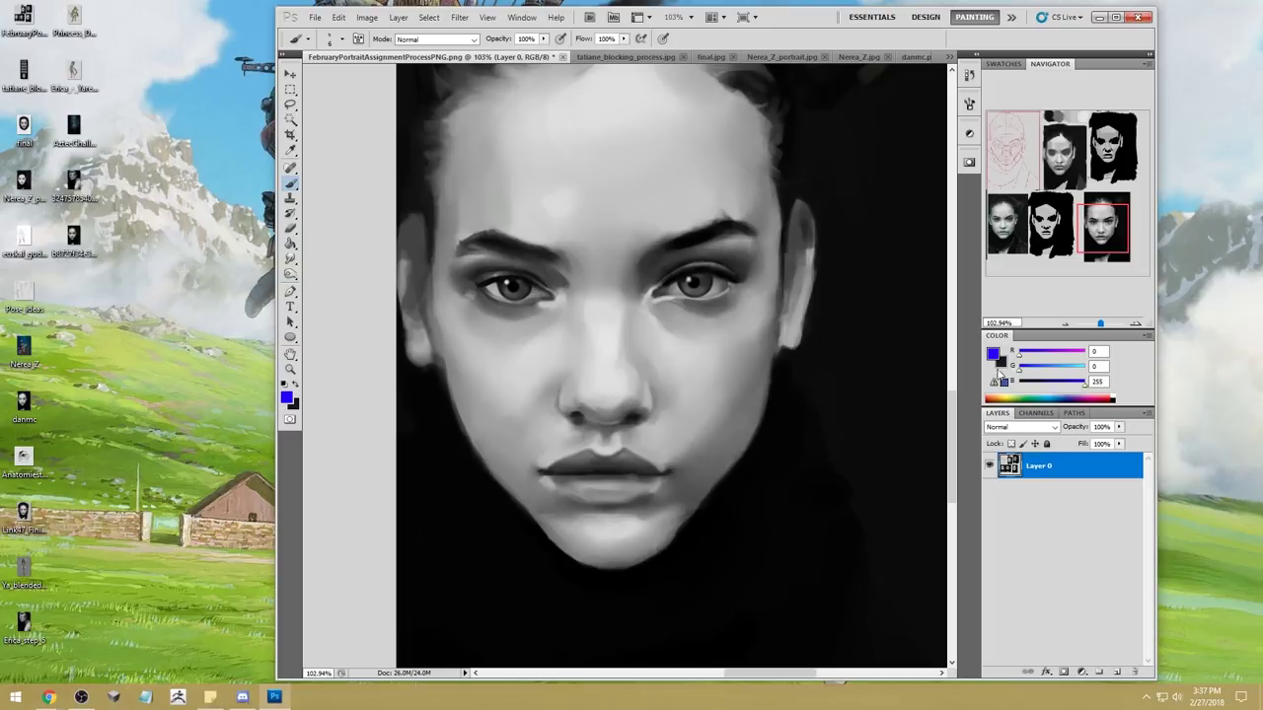
key("bracketright")
key("bracketright")
key("bracketright")
key("bracketright")
mouse_move(767, 360)
left_mouse_down()
mouse_move(650, 463)
mouse_move(695, 499)
left_mouse_up()
mouse_move(771, 356)
left_mouse_down()
mouse_move(712, 339)
mouse_move(726, 334)
mouse_move(650, 360)
mouse_move(649, 456)
left_mouse_up()
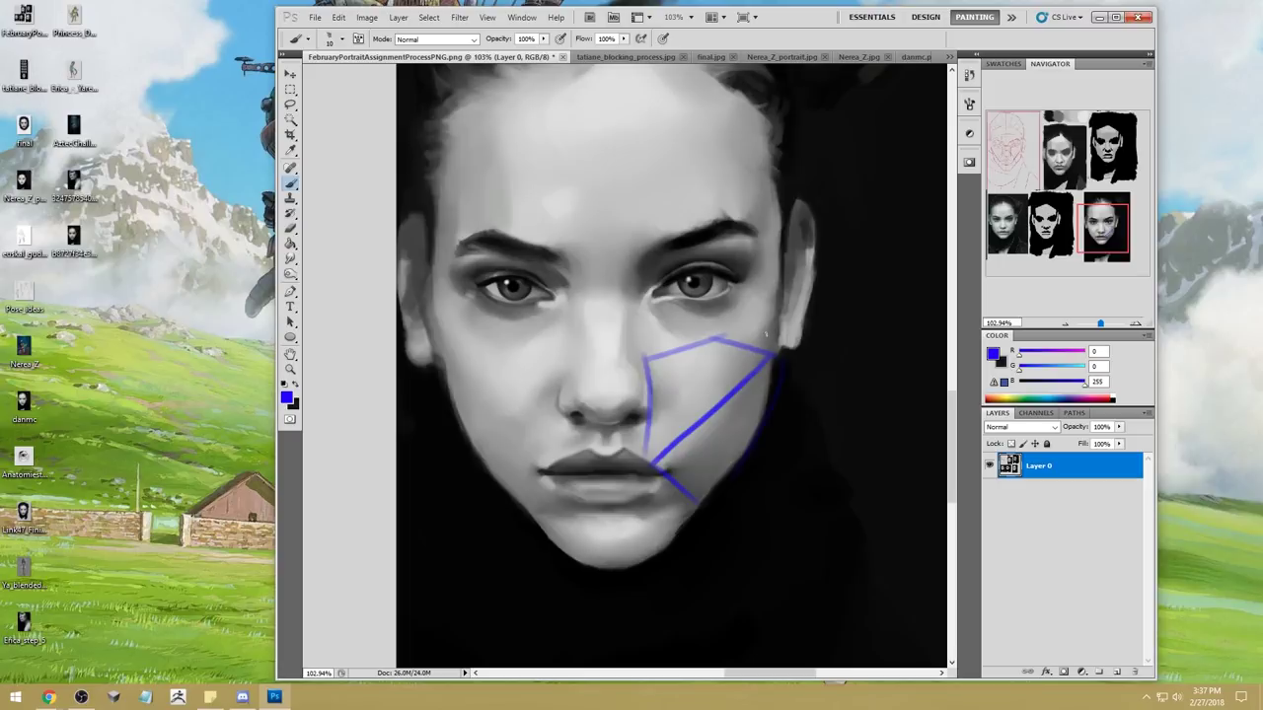
Step: Undo the blue cheek planes and bring back a single diagonal line from the ear to the upper lip
key("ctrl+alt+z")
key("ctrl+alt+z")
key("ctrl+alt+z")
key("ctrl+alt+z")
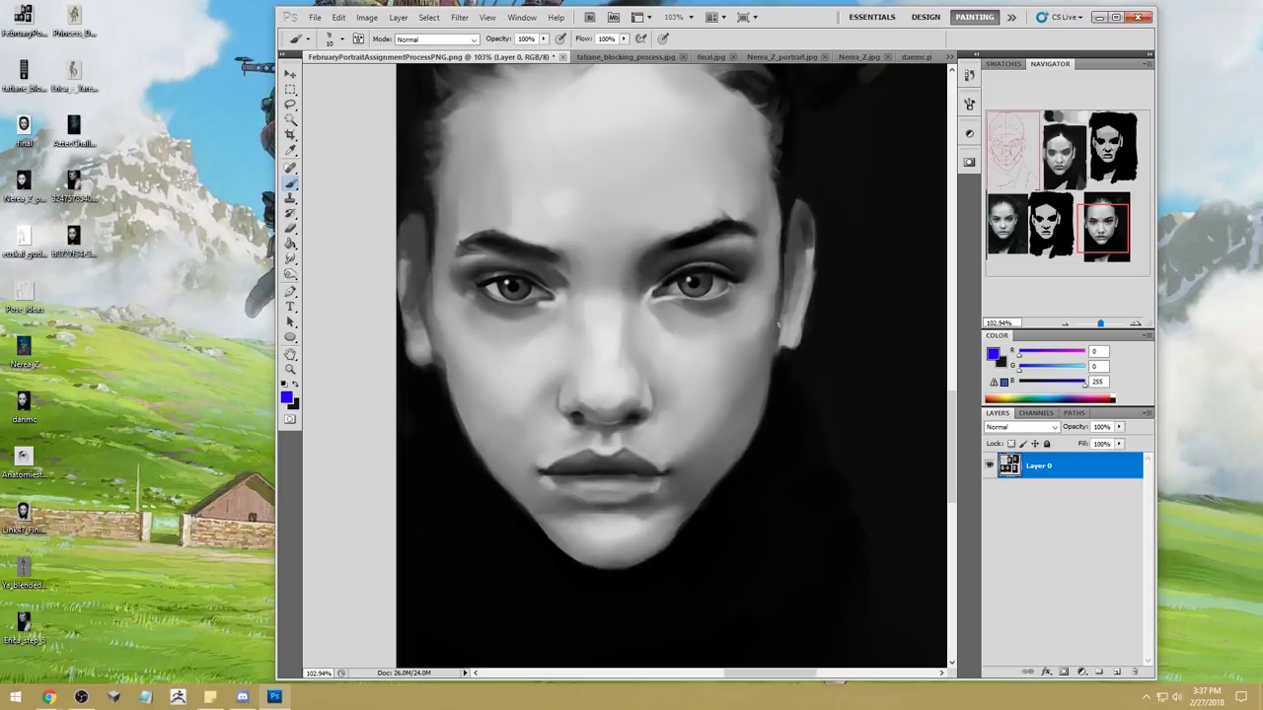
key("ctrl+shift+z")
key("ctrl+shift+z")
Step: Draw a faceted diamond form with straight blue edges on the dark background beside the jaw
mouse_move(803, 445)
left_mouse_down()
mouse_move(615, 375)
mouse_move(775, 350)
left_mouse_up()
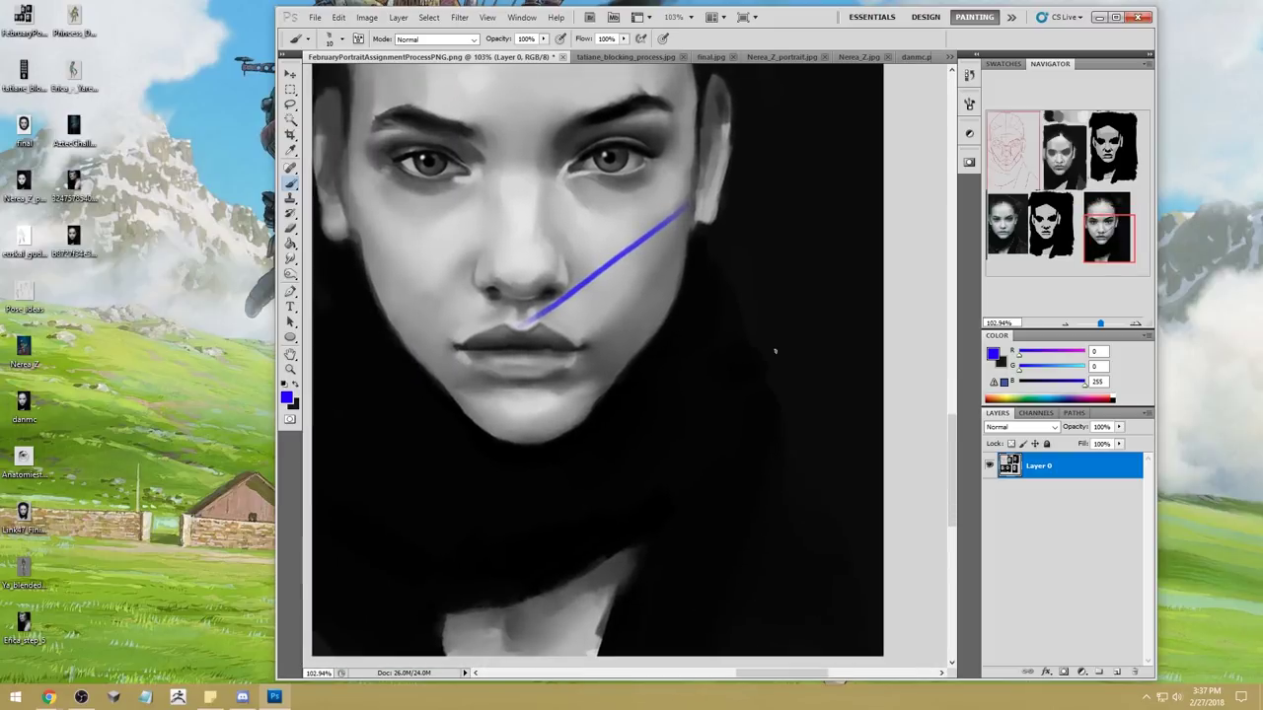
left_click(851, 352)
left_click(740, 422, "shift")
left_click(654, 362, "shift")
left_click(766, 259, "shift")
left_click(866, 348, "shift")
left_click(654, 366)
left_click(740, 486, "shift")
left_click(866, 348, "shift")
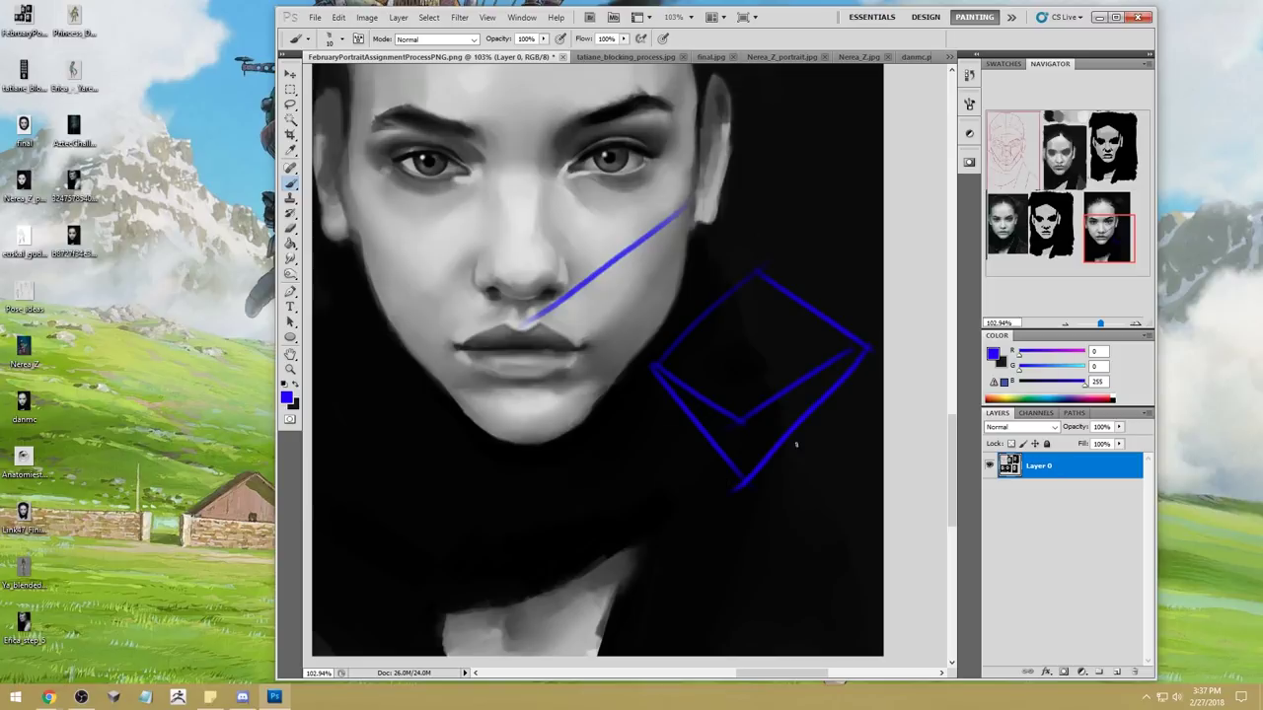
Step: Add a circle, back edges and hatched lower planes to the blue form, with two arrows pointing outward below
left_click_drag(714, 393, 760, 377)
left_click_drag(657, 328, 673, 283)
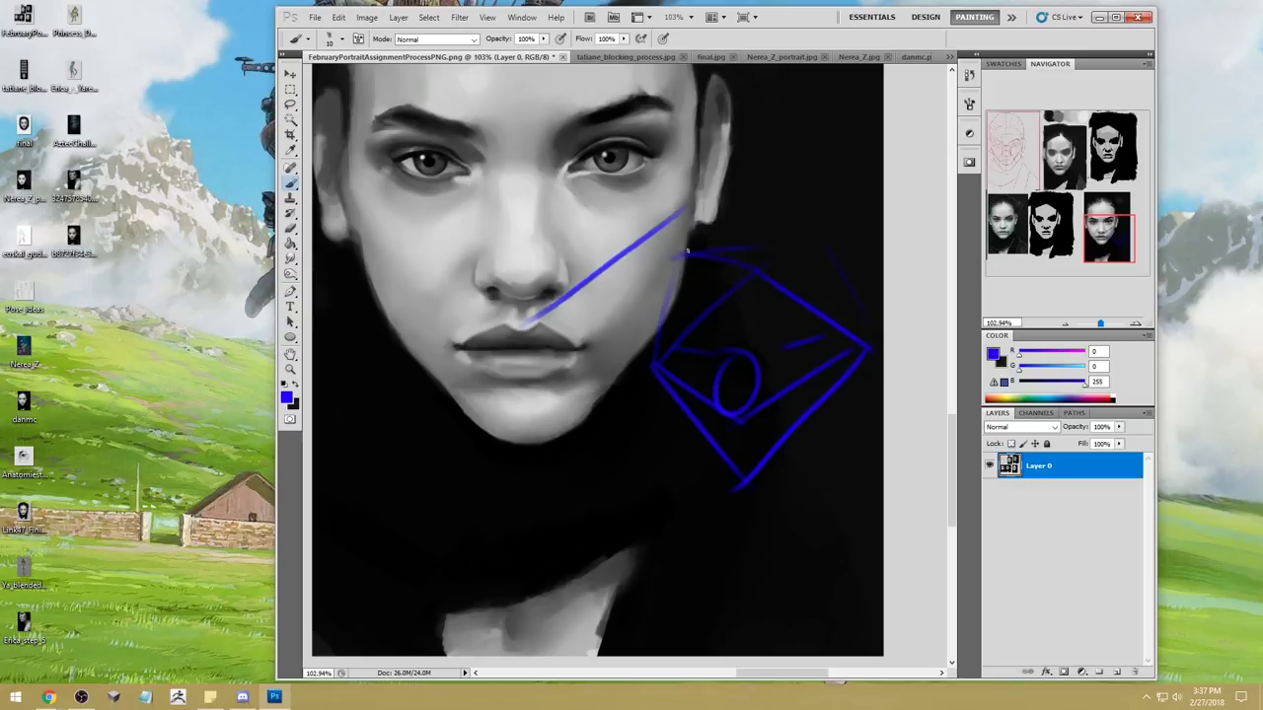
left_click_drag(802, 240, 827, 241)
mouse_move(757, 281)
left_mouse_down()
mouse_move(752, 435)
mouse_move(674, 390)
mouse_move(713, 409)
mouse_move(698, 433)
mouse_move(809, 399)
mouse_move(789, 416)
mouse_move(844, 335)
left_mouse_up()
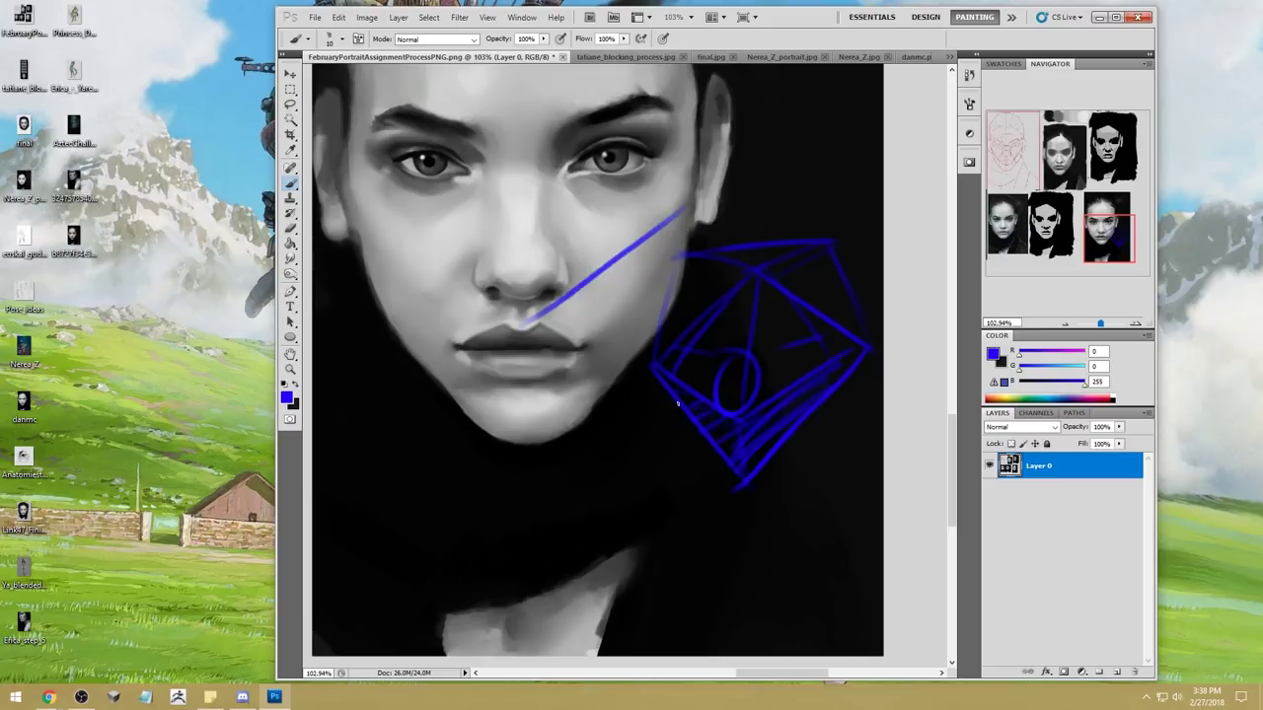
mouse_move(715, 439)
left_mouse_down()
mouse_move(732, 427)
mouse_move(592, 489)
left_mouse_up()
left_click_drag(801, 426, 868, 493)
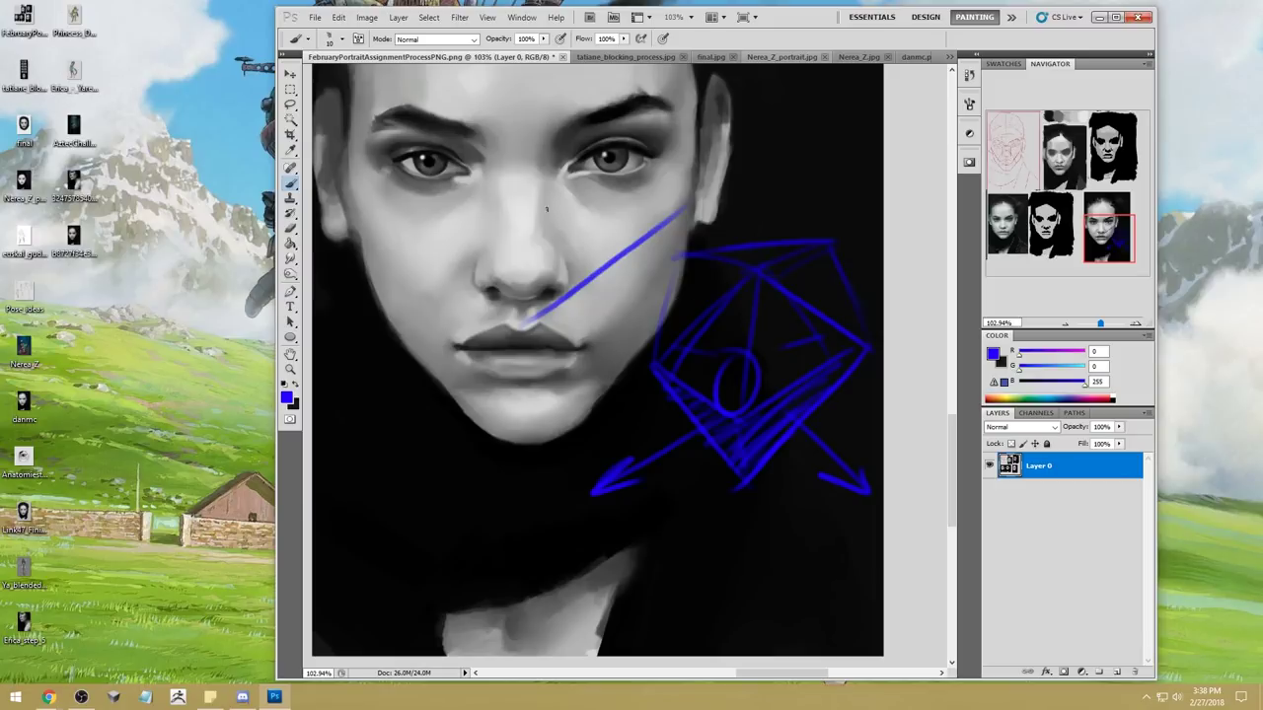
Step: Undo all the blue sketch lines on the cheek and beside the face
key("ctrl+alt+z")
key("ctrl+alt+z")
key("ctrl+alt+z")
key("ctrl+alt+z")
key("ctrl+alt+z")
key("ctrl+alt+z")
key("ctrl+alt+z")
key("ctrl+alt+z")
key("ctrl+alt+z")
key("ctrl+alt+z")
key("ctrl+alt+z")
key("ctrl+alt+z")
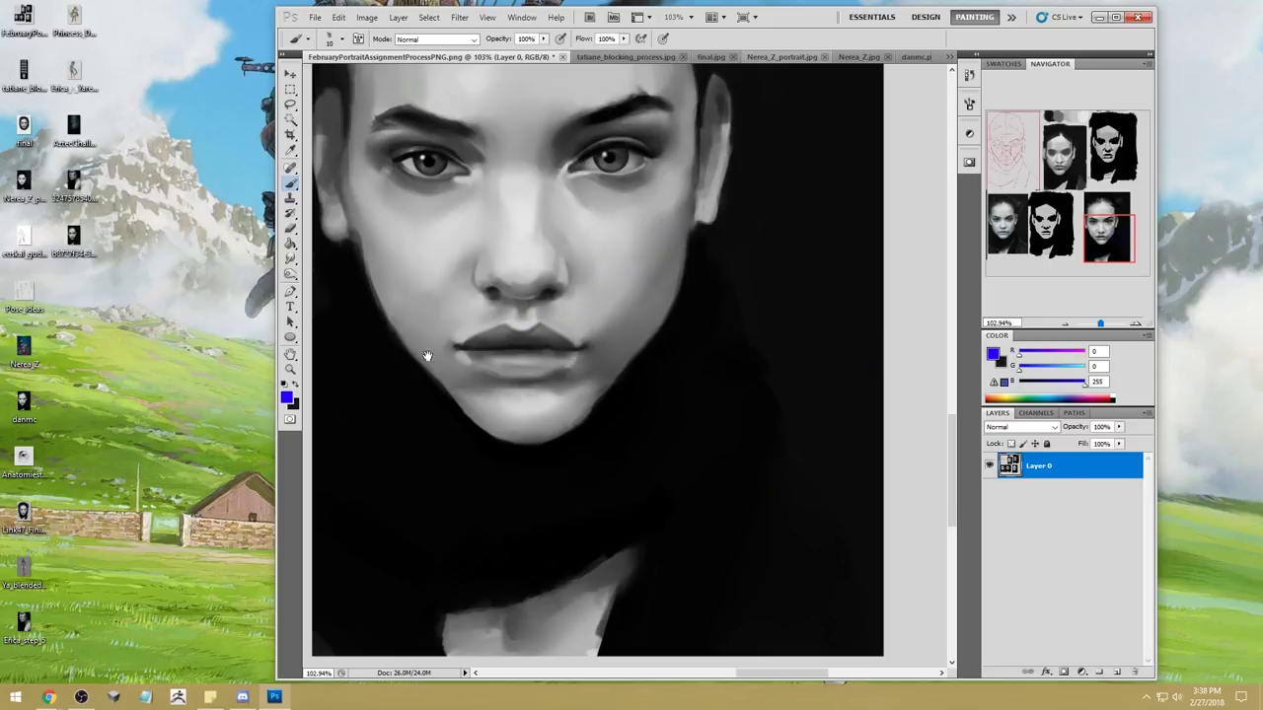
Step: Set the brush size to 100 and sample a mid grey from the area around the nose
left_click_drag(406, 353, 455, 370)
right_click(638, 401)
left_click(725, 367)
key("Return")
left_click(520, 296, "alt")
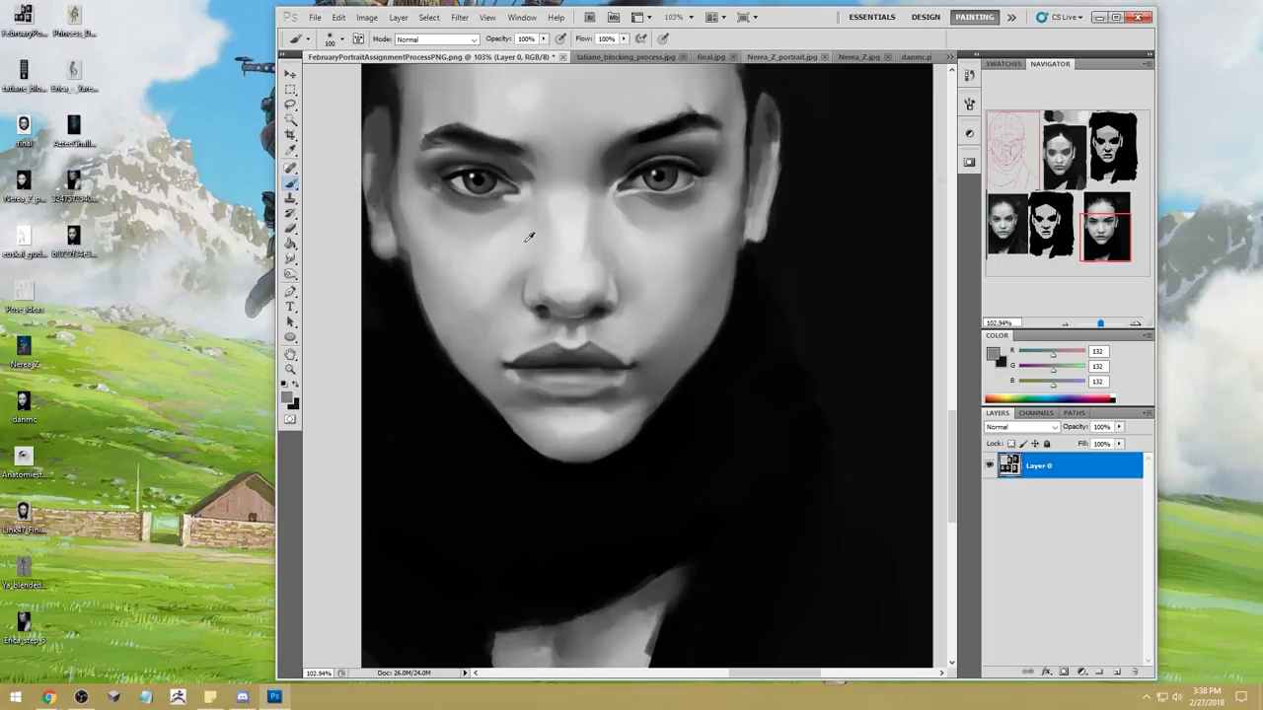
Step: Set the brush to Darken mode at size 400 and sample the grey of the cheek beside the nose
left_click(434, 38)
left_click(422, 103)
key("bracketright")
key("bracketright")
key("bracketright")
key("bracketright")
key("bracketright")
key("bracketright")
key("bracketright")
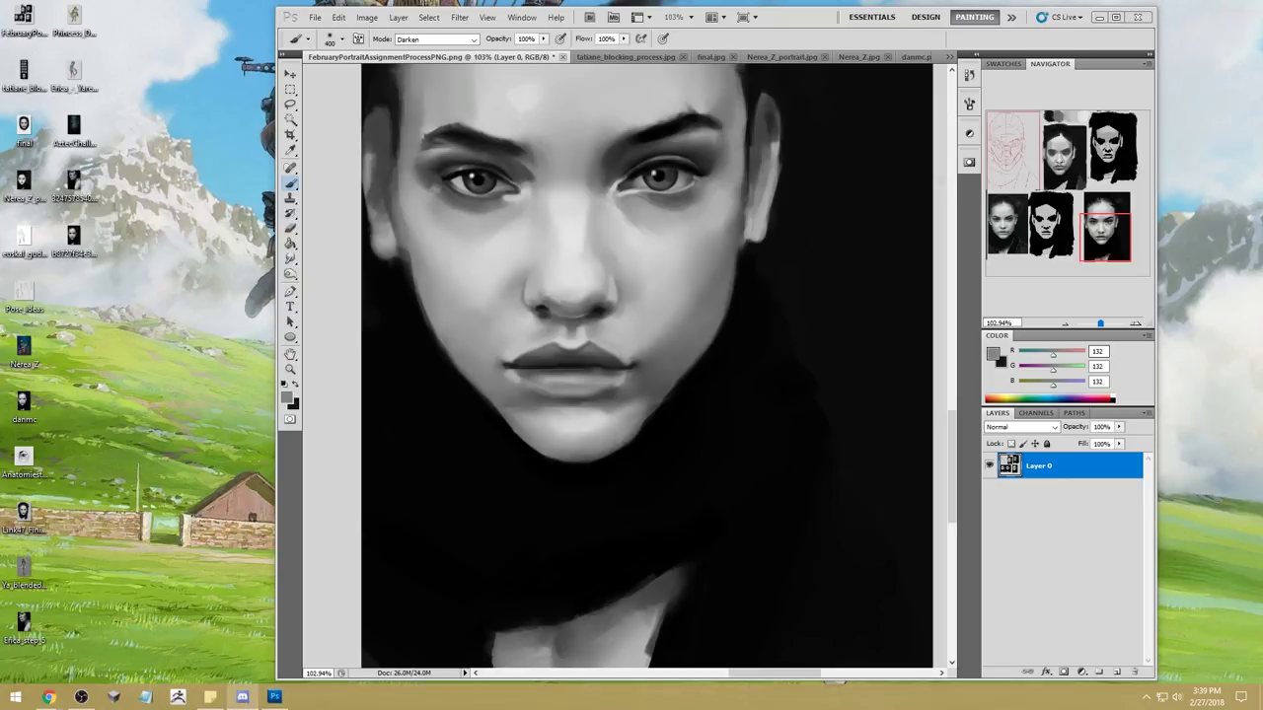
left_click(524, 384, "alt")
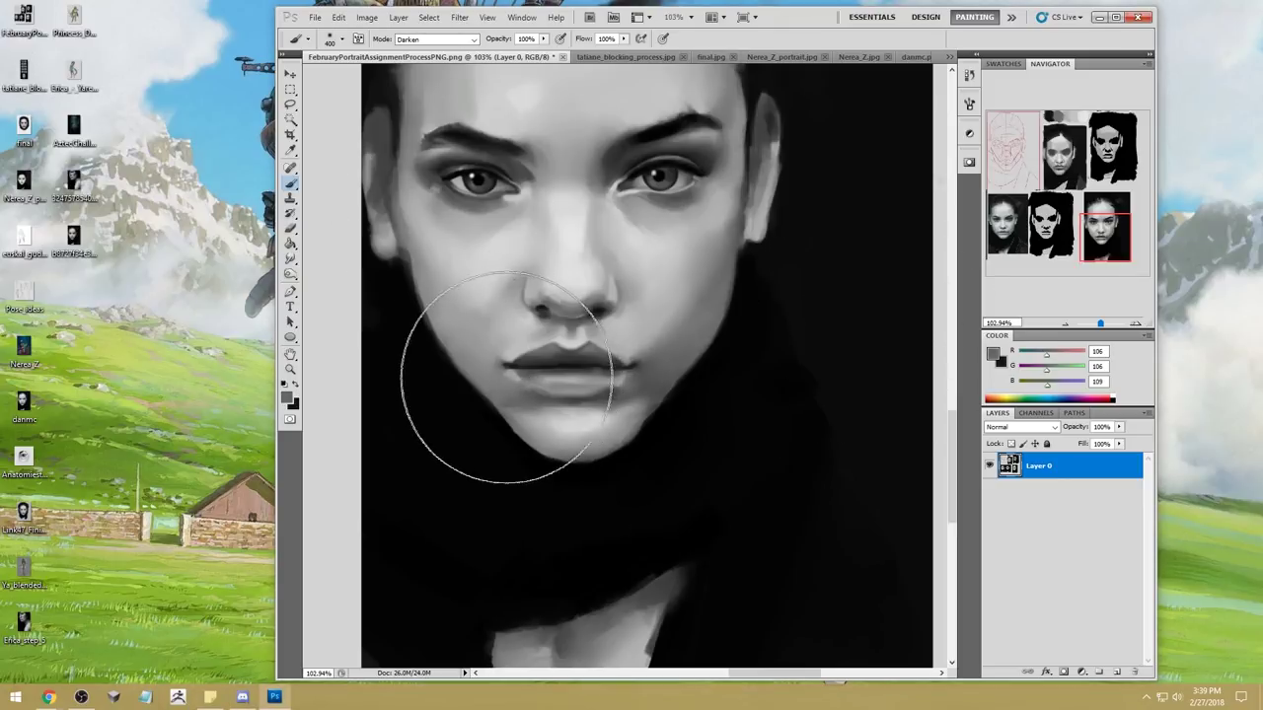
left_click(505, 317, "alt")
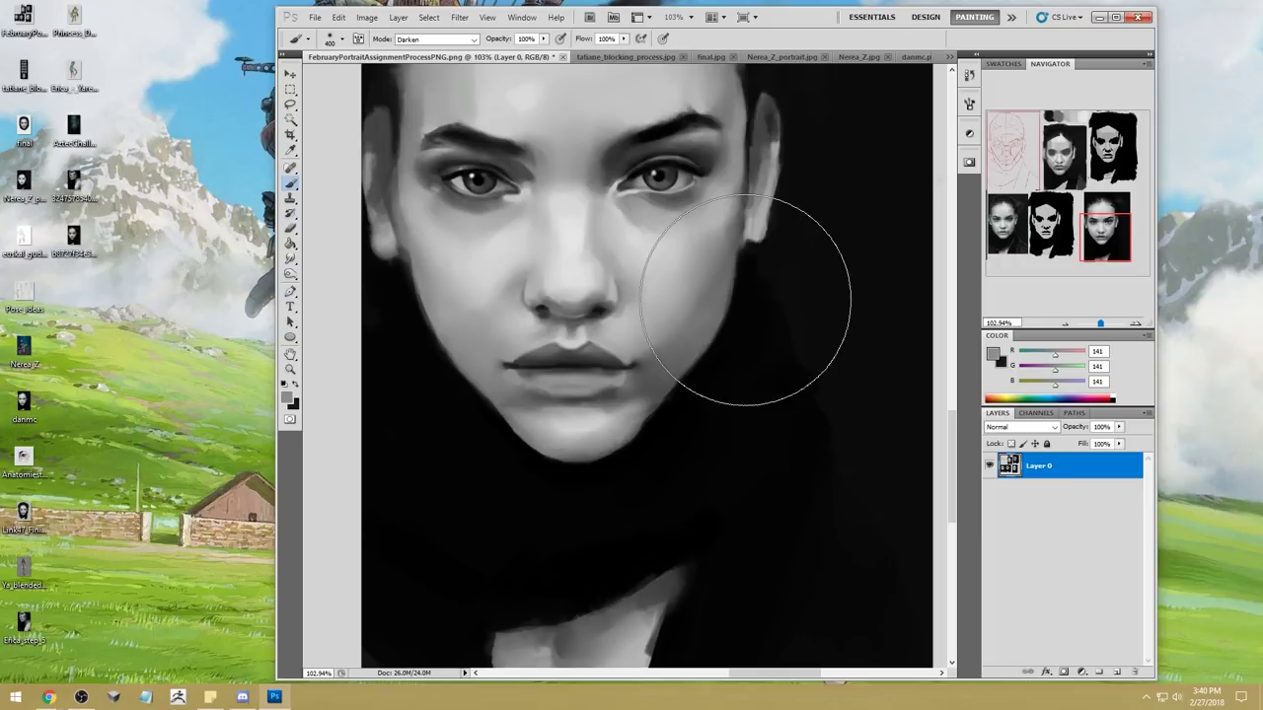
Step: Shrink the brush to size 70 for shading the cheek
key("bracketleft")
key("bracketleft")
key("bracketleft")
key("bracketleft")
key("bracketleft")
key("bracketleft")
key("bracketleft")
key("bracketleft")
key("bracketleft")
key("bracketleft")
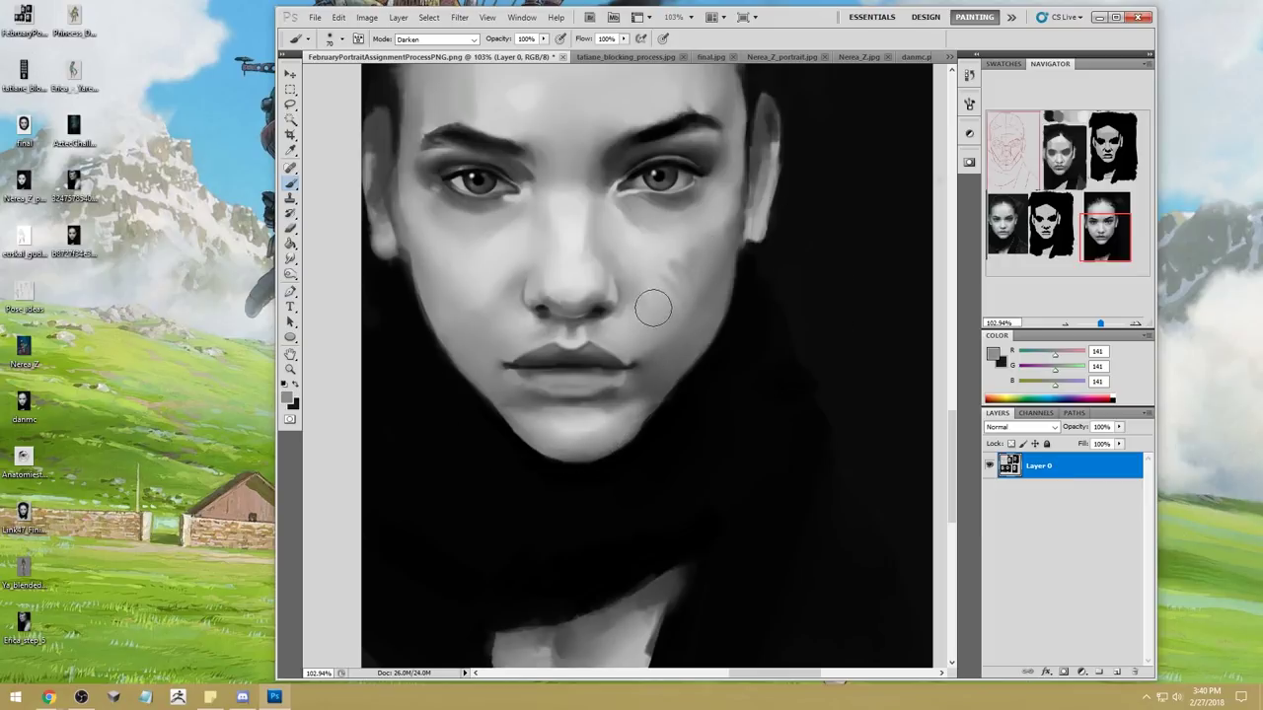
Step: Set the foreground colour to pure red (255, 0, 0) and add a new layer above the artwork
left_click_drag(1055, 356, 1085, 355)
left_click(991, 355)
left_click(1075, 158)
left_click(1204, 156)
left_click(1113, 672)
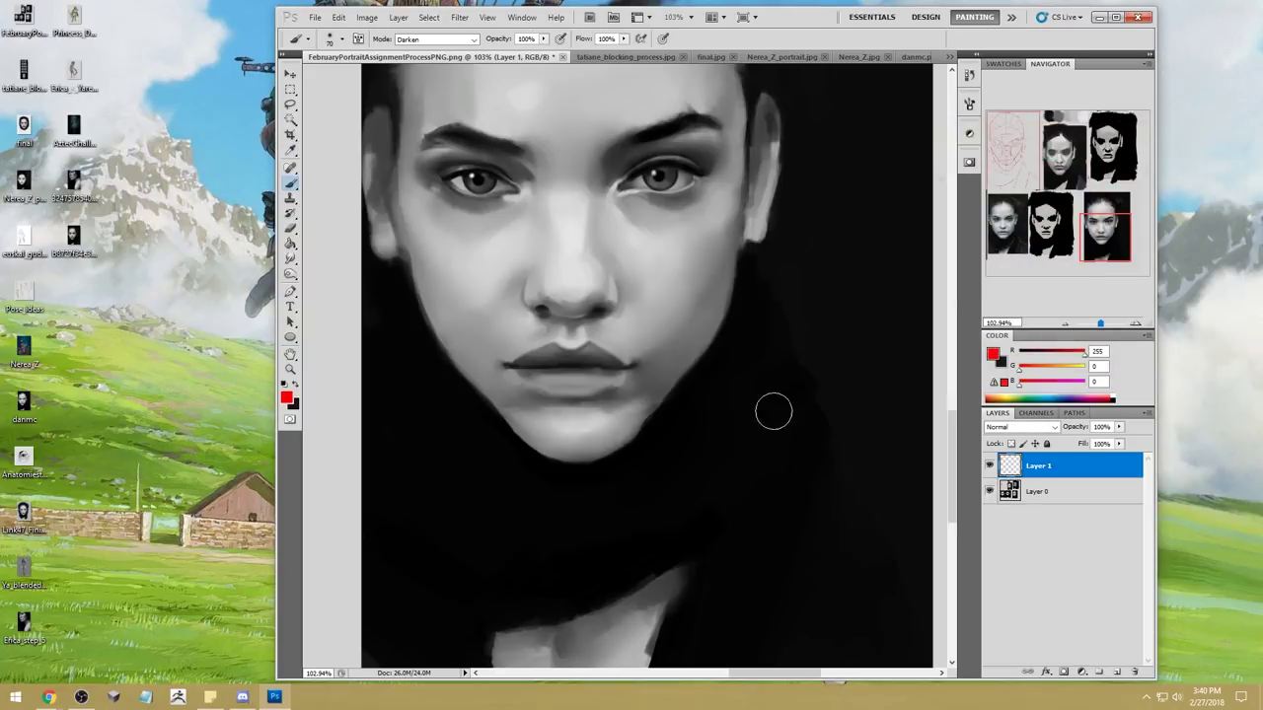
Step: Hatch short red strokes across the cheek's plane change and along both sides of the nose bridge
left_click_drag(639, 318, 675, 351)
mouse_move(655, 304)
left_mouse_down()
mouse_move(690, 338)
mouse_move(702, 319)
left_mouse_up()
mouse_move(689, 274)
left_mouse_down()
mouse_move(707, 296)
mouse_move(723, 278)
left_mouse_up()
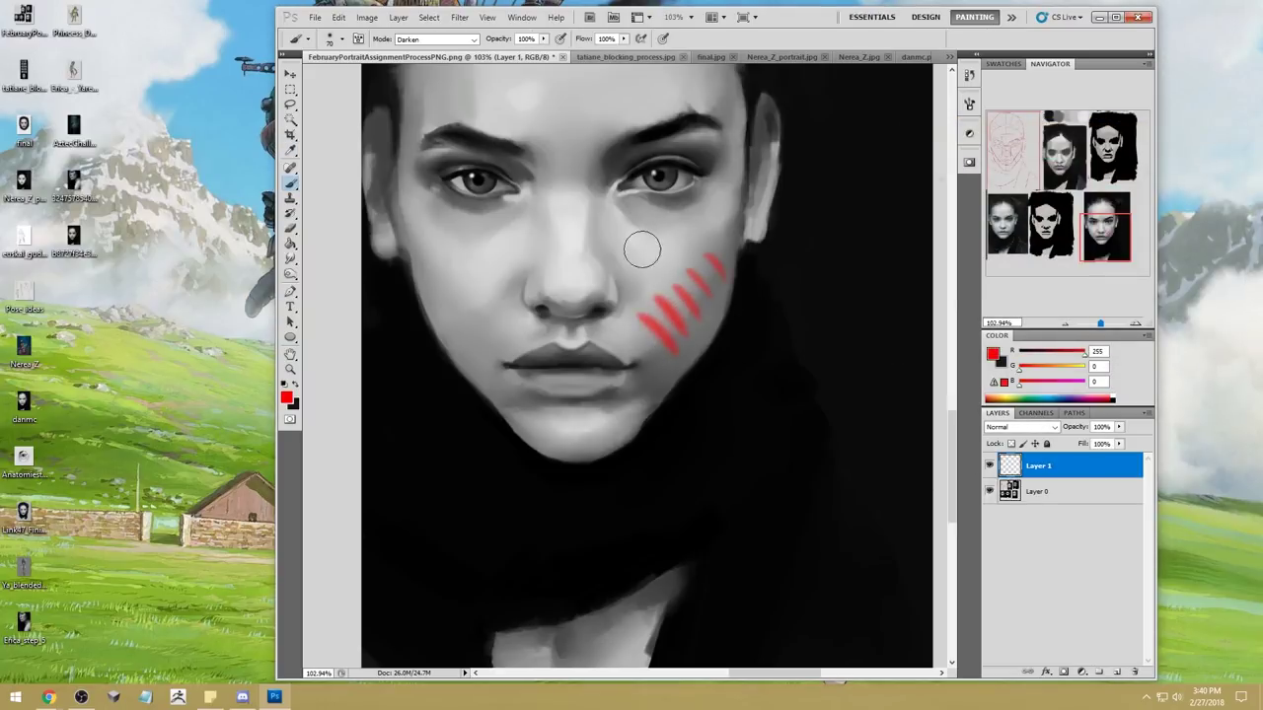
left_click_drag(591, 205, 589, 246)
left_click_drag(609, 201, 612, 259)
mouse_move(540, 203)
left_mouse_down()
mouse_move(532, 259)
mouse_move(548, 254)
left_mouse_up()
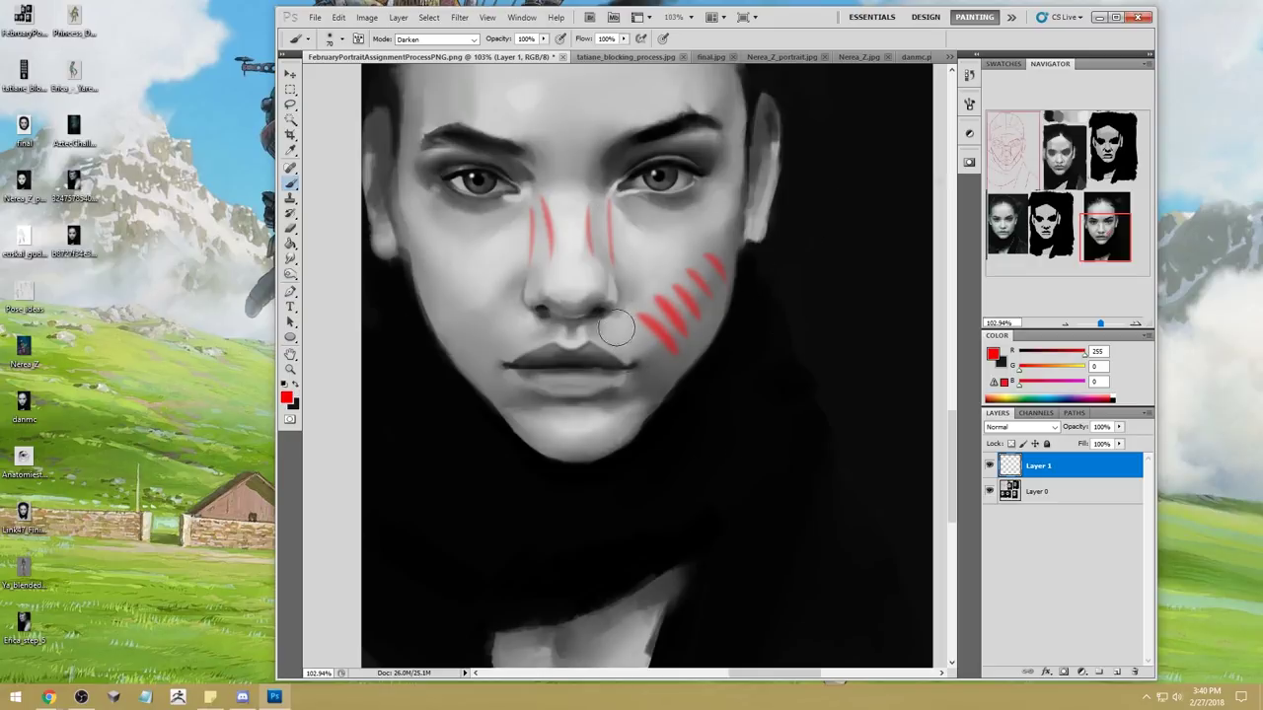
Step: Sketch a large red slab in perspective across the lower face and scarf, with further strokes around the nose and brow
mouse_move(896, 217)
left_mouse_down()
mouse_move(642, 314)
mouse_move(840, 369)
mouse_move(845, 301)
left_mouse_up()
mouse_move(434, 521)
left_mouse_down()
mouse_move(820, 407)
mouse_move(888, 223)
left_mouse_up()
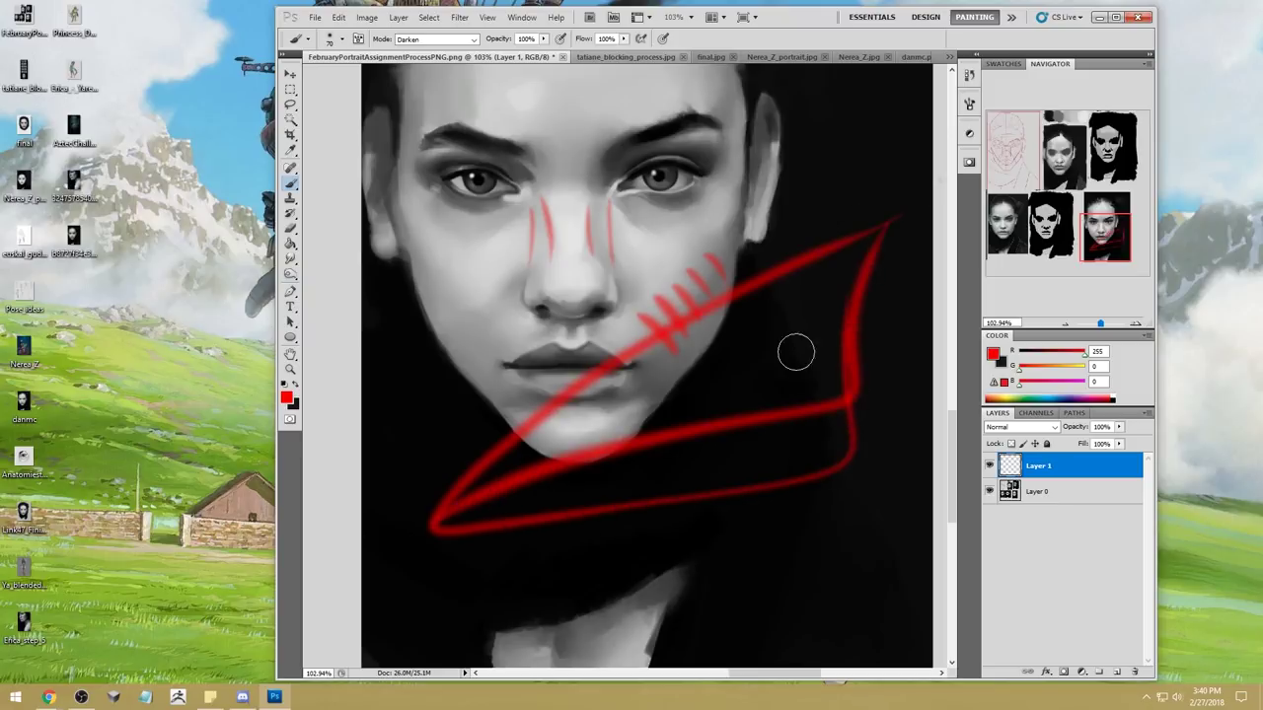
mouse_move(839, 365)
left_mouse_down()
mouse_move(533, 153)
mouse_move(557, 209)
left_mouse_up()
left_click_drag(531, 150, 617, 163)
Step: Undo the red slab and the strokes added around it, back to the hatching on the cheek and nose
key("ctrl+alt+z")
key("ctrl+alt+z")
key("ctrl+alt+z")
key("ctrl+alt+z")
key("ctrl+alt+z")
key("ctrl+alt+z")
key("ctrl+alt+z")
key("ctrl+alt+z")
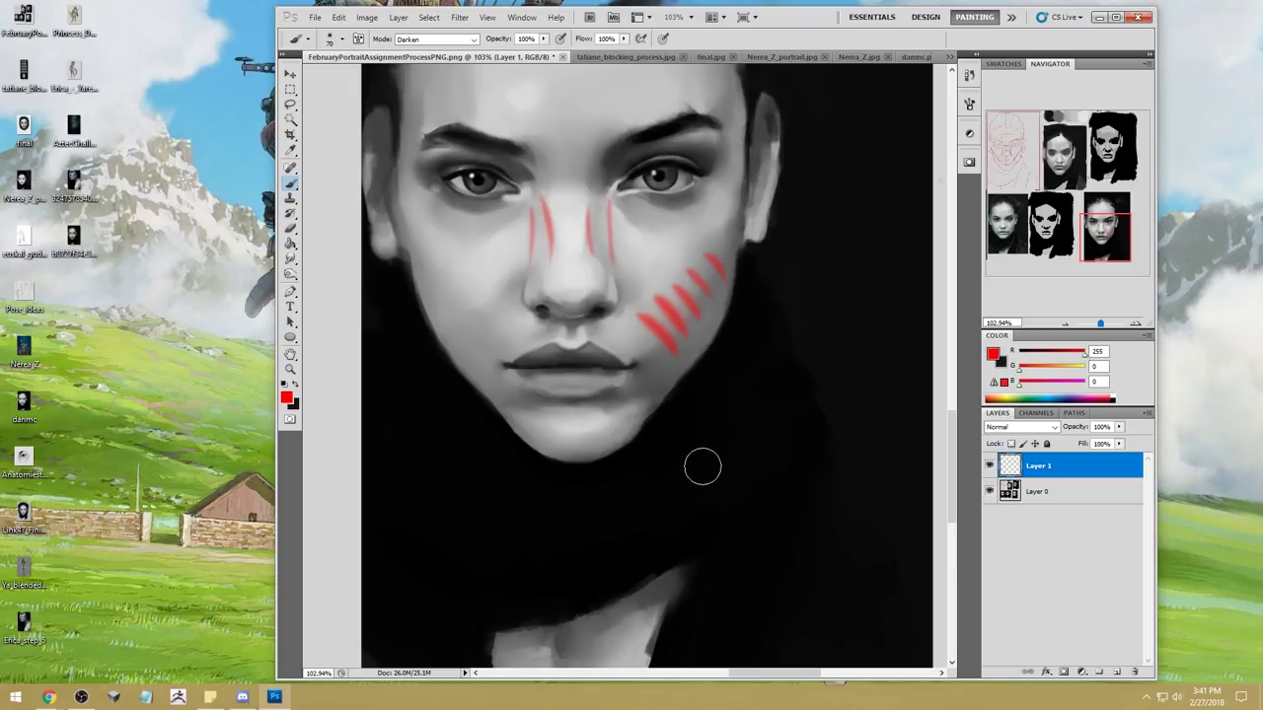
Step: Circle the eye area with a large red ellipse and sketch further red marks between and above the brows
left_click_drag(621, 216, 676, 267)
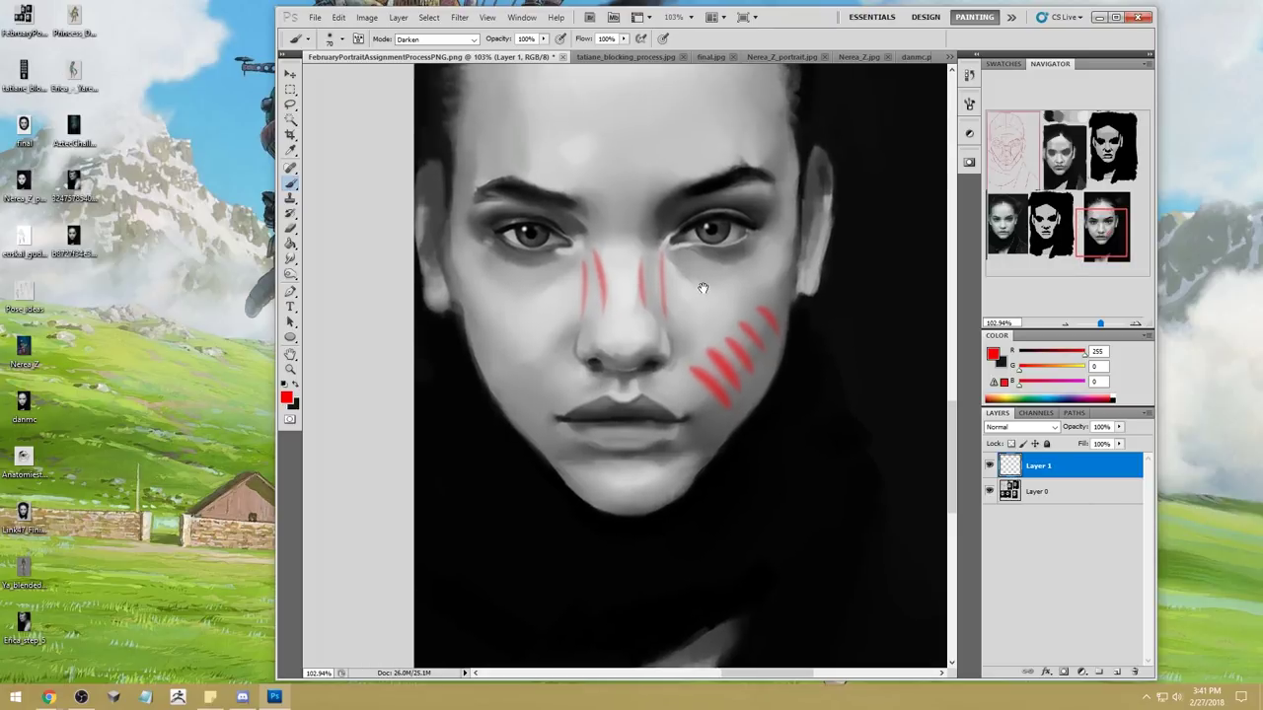
mouse_move(739, 147)
left_mouse_down()
mouse_move(754, 268)
mouse_move(775, 148)
left_mouse_up()
mouse_move(578, 203)
left_mouse_down()
mouse_move(619, 194)
mouse_move(671, 163)
left_mouse_up()
left_click_drag(718, 124, 680, 202)
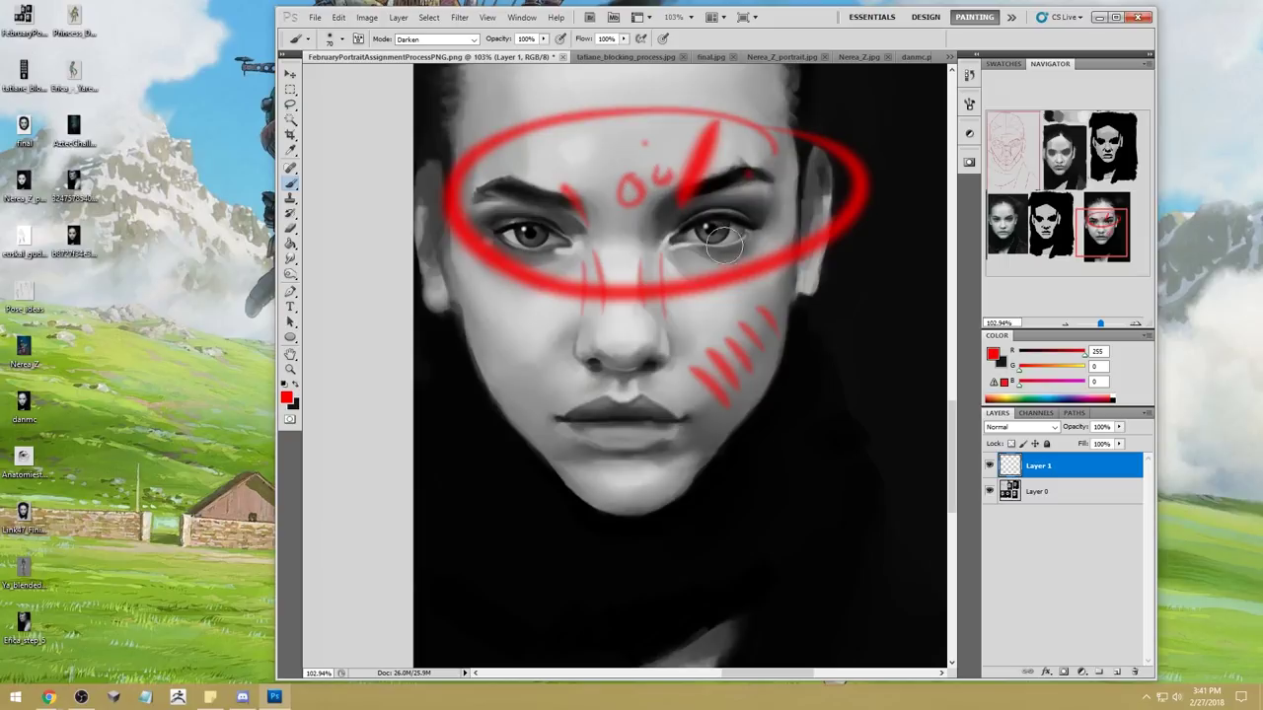
Step: Undo the ellipse and eye-area marks, the cheek and nose hatching, and the added layer
key("ctrl+alt+z")
key("ctrl+alt+z")
key("ctrl+alt+z")
key("ctrl+alt+z")
key("ctrl+alt+z")
key("ctrl+alt+z")
key("ctrl+alt+z")
key("ctrl+alt+z")
key("ctrl+alt+z")
key("ctrl+alt+z")
key("ctrl+alt+z")
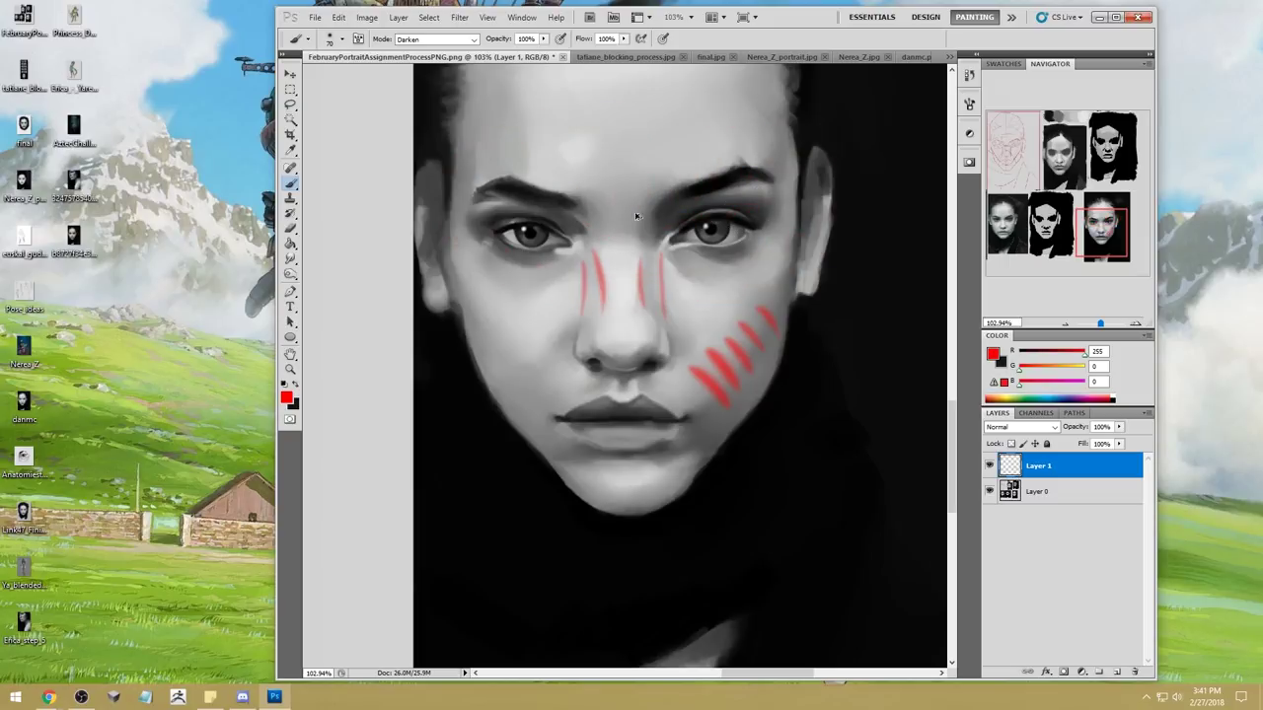
key("ctrl+alt+z")
key("ctrl+alt+z")
key("ctrl+alt+z")
key("ctrl+alt+z")
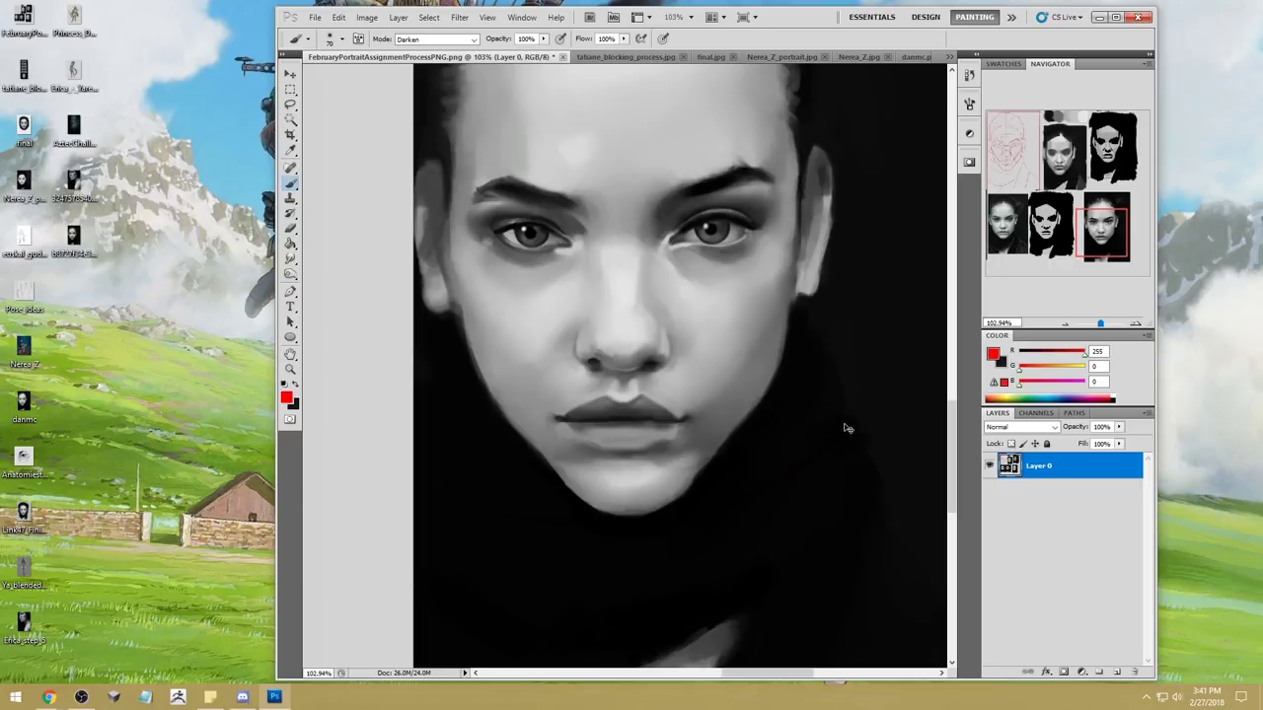
Step: Write an underlined red note beside the finished portrait, with the whole sheet in view
key("ctrl+0")
mouse_move(861, 429)
left_mouse_down()
mouse_move(896, 394)
mouse_move(910, 408)
mouse_move(902, 422)
left_mouse_up()
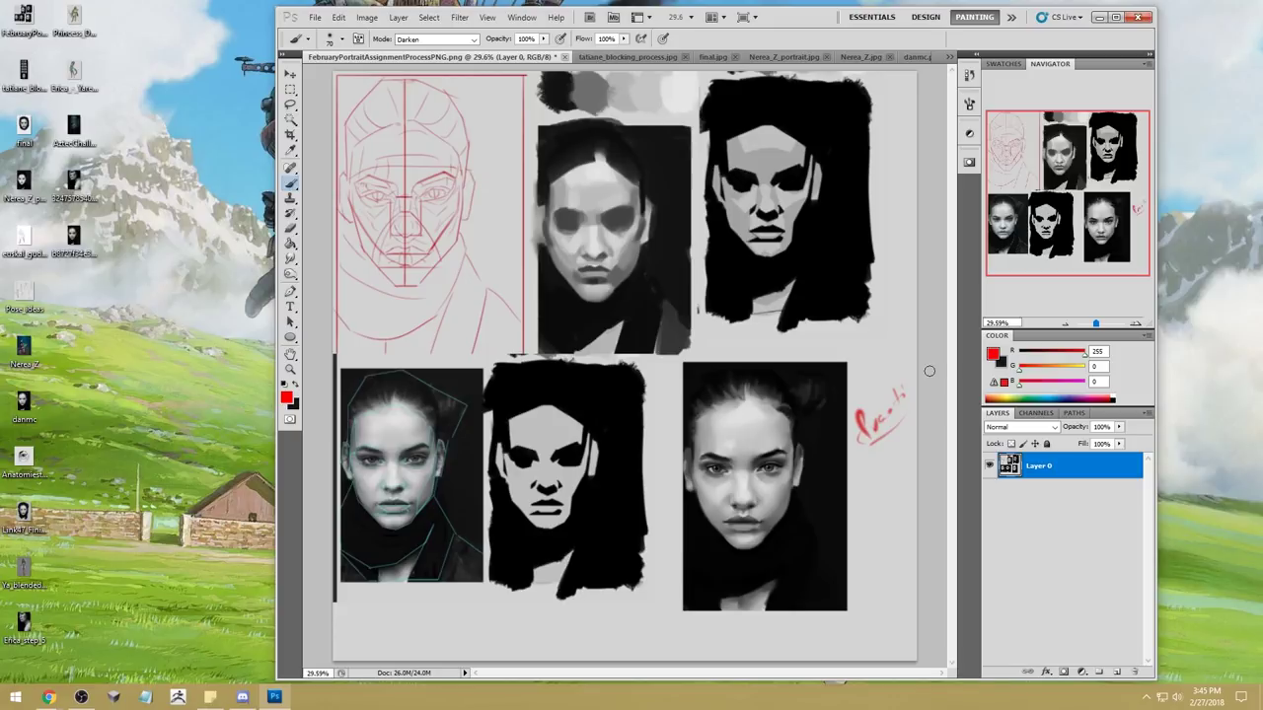
Step: Set the brush to 15 px in Normal mode, circle the finished portrait's eyes and write 15 beside them
key("bracketleft")
key("bracketleft")
key("bracketleft")
key("bracketleft")
left_click(443, 40)
left_click(434, 52)
mouse_move(811, 452)
left_mouse_down()
mouse_move(837, 471)
mouse_move(733, 466)
mouse_move(811, 464)
left_mouse_up()
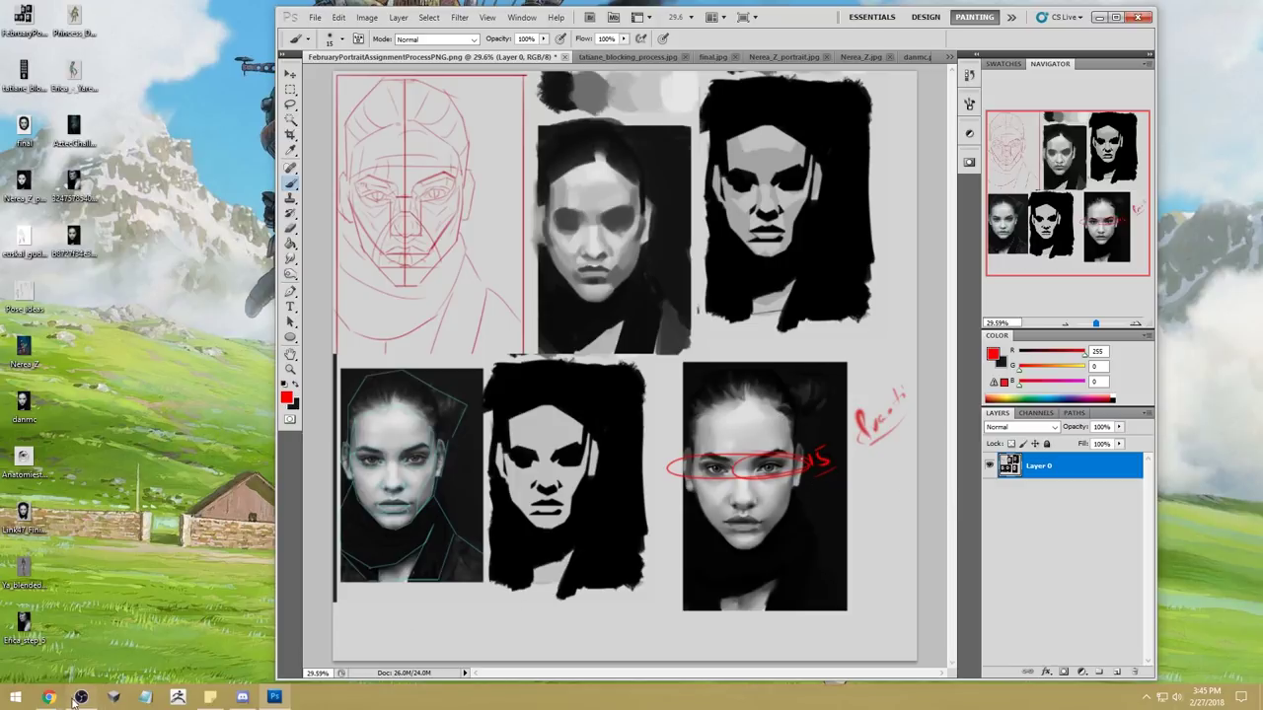
Step: Enlarge the brush to 150 px and write a bold red value in the lower corner of the finished portrait
left_click(275, 697)
mouse_move(811, 529)
left_mouse_down()
mouse_move(788, 595)
mouse_move(820, 586)
left_mouse_up()
key("ctrl+z")
key("bracketright")
key("bracketright")
key("bracketright")
key("bracketright")
key("bracketright")
key("bracketright")
key("bracketright")
key("bracketright")
key("bracketright")
key("bracketright")
mouse_move(787, 589)
left_mouse_down()
mouse_move(803, 595)
mouse_move(818, 578)
left_mouse_up()
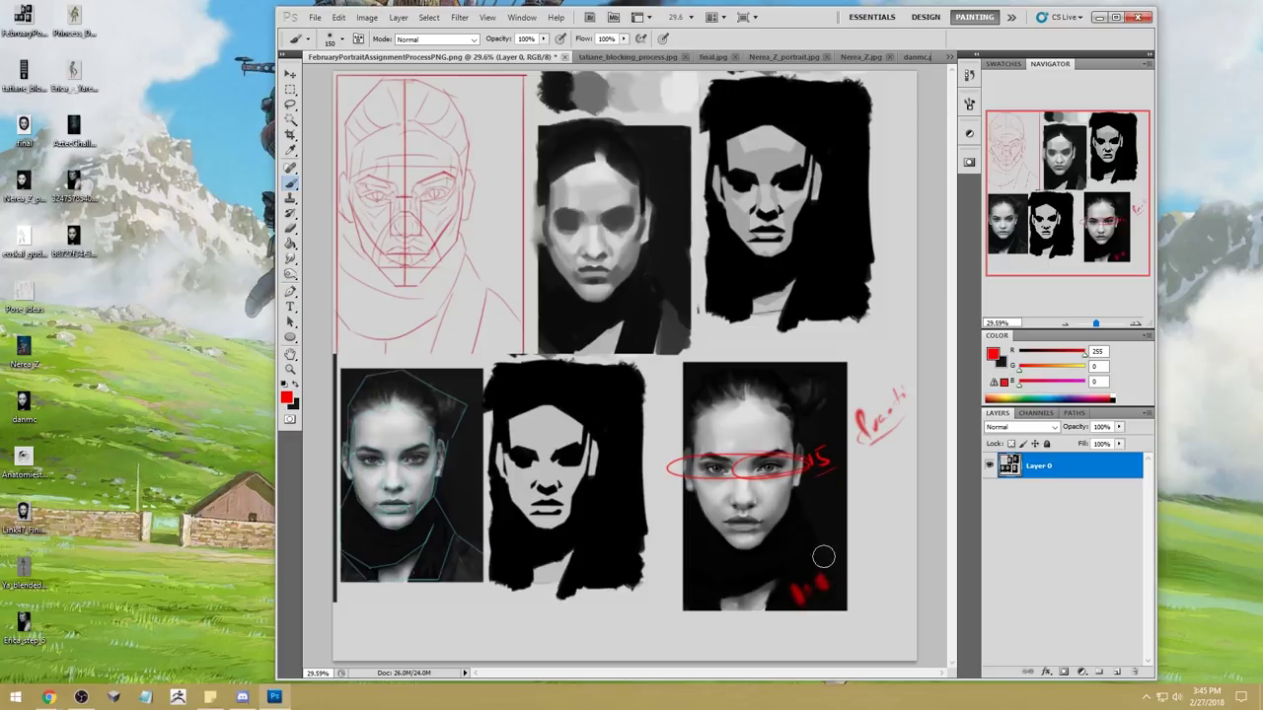
Step: Draw red dividing lines across the finished portrait, one through the nose and one below the chin
left_click_drag(669, 559, 893, 523)
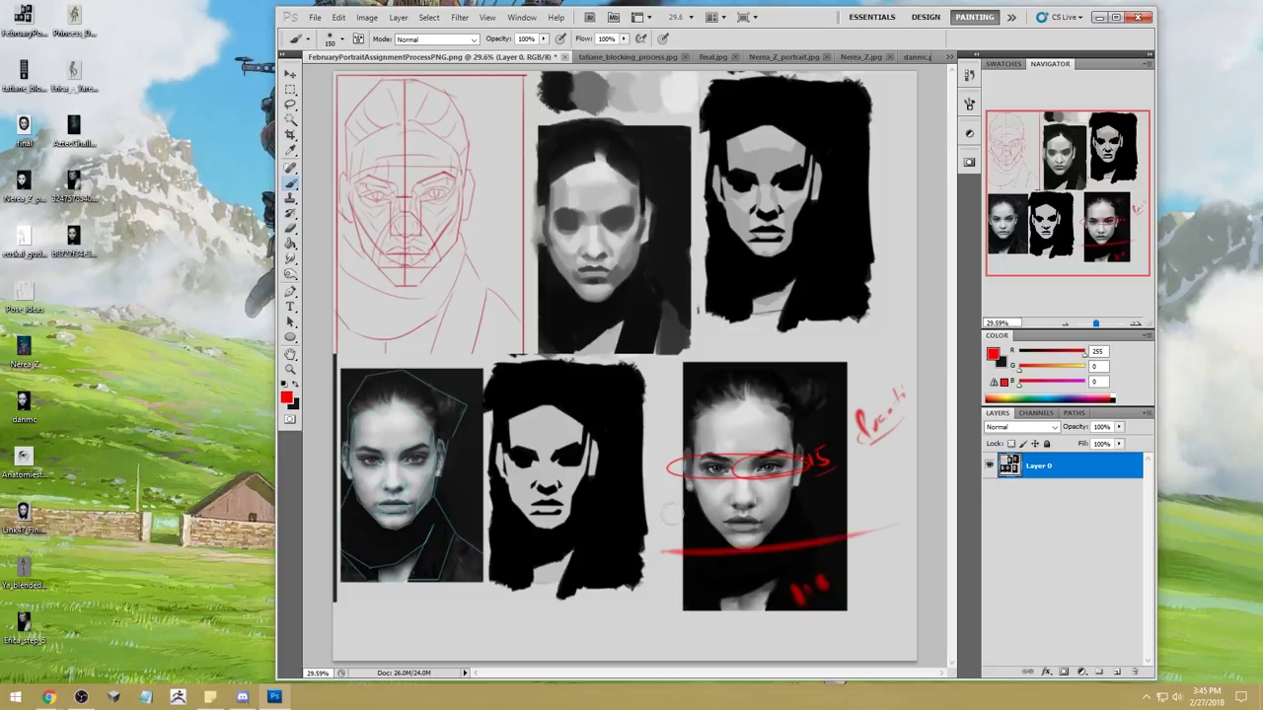
left_click_drag(663, 503, 888, 479)
left_click_drag(824, 454, 818, 464)
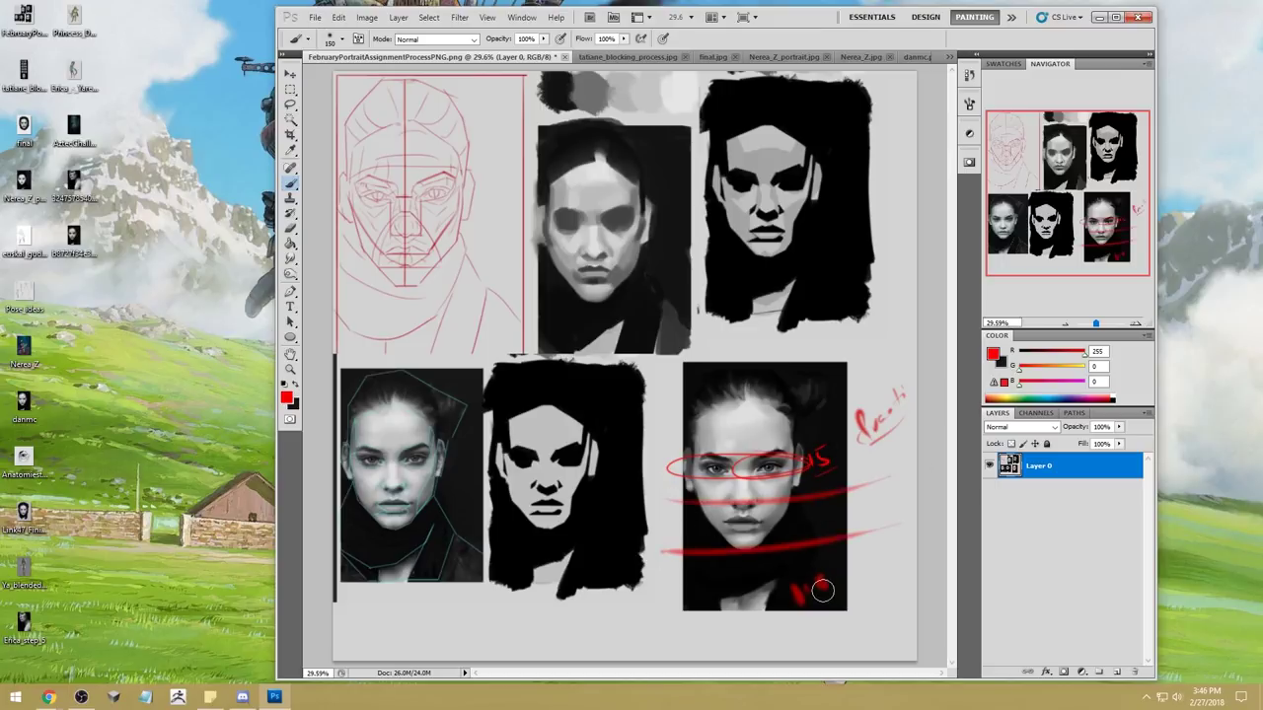
Step: Reduce the brush to 50 px, write 50 between the dividing lines and add short red strokes beside it
key("bracketleft")
key("bracketleft")
key("bracketleft")
key("bracketleft")
mouse_move(806, 520)
left_mouse_down()
mouse_move(801, 531)
mouse_move(819, 515)
left_mouse_up()
mouse_move(824, 523)
left_mouse_down()
mouse_move(840, 505)
mouse_move(867, 509)
left_mouse_up()
Step: Switch to a flat-edged brush and paint a sample stroke beside each band, thin at the eyes and thickest at the bottom
right_click(841, 479)
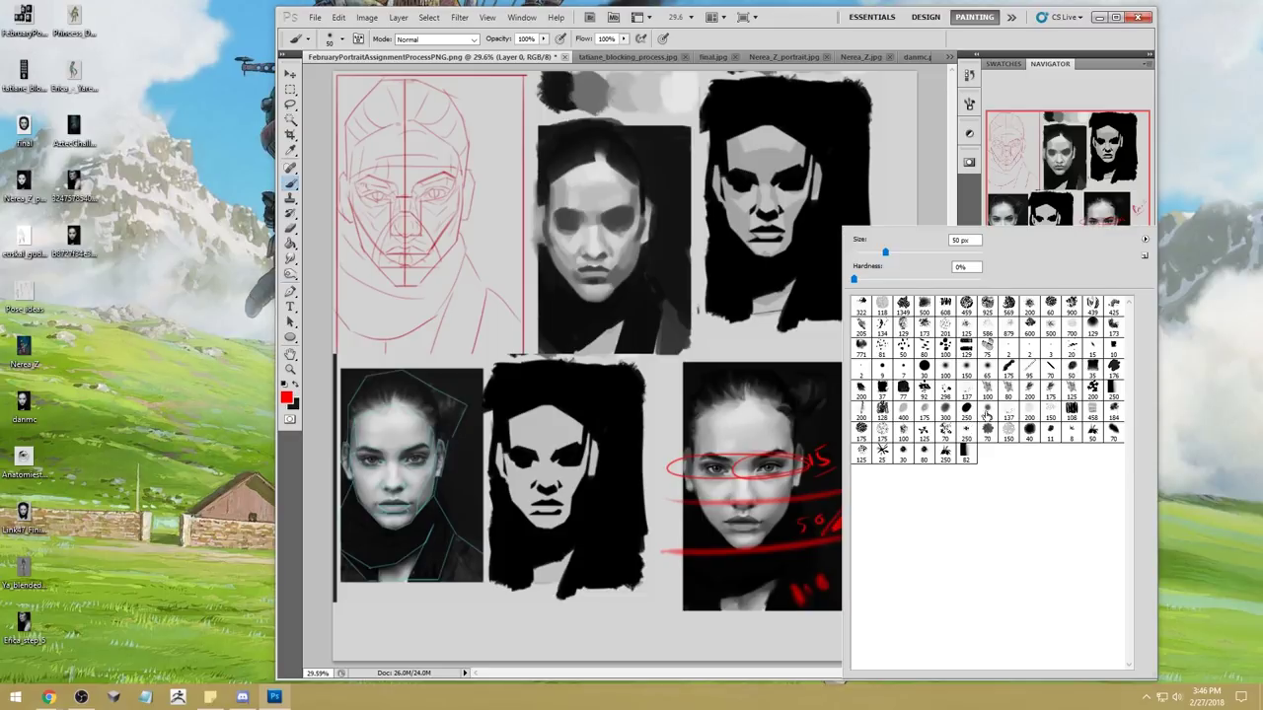
left_click(945, 193)
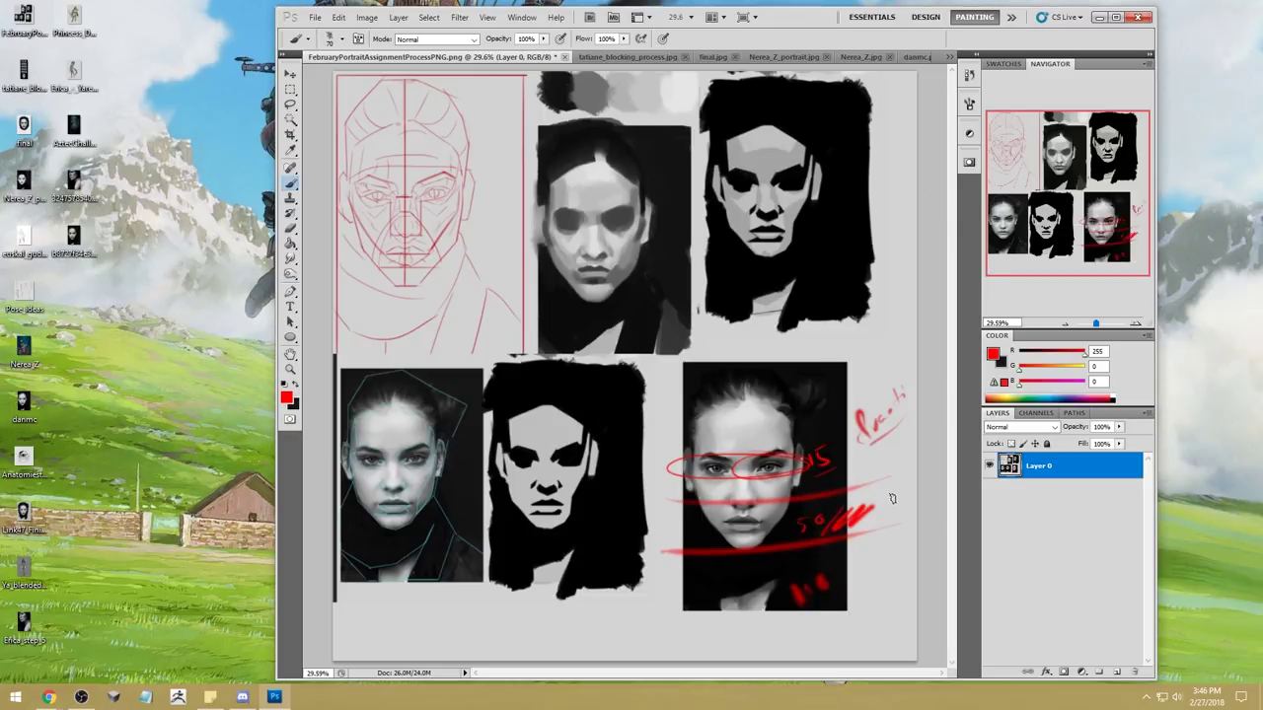
left_click_drag(872, 519, 900, 493)
left_click_drag(856, 450, 843, 474)
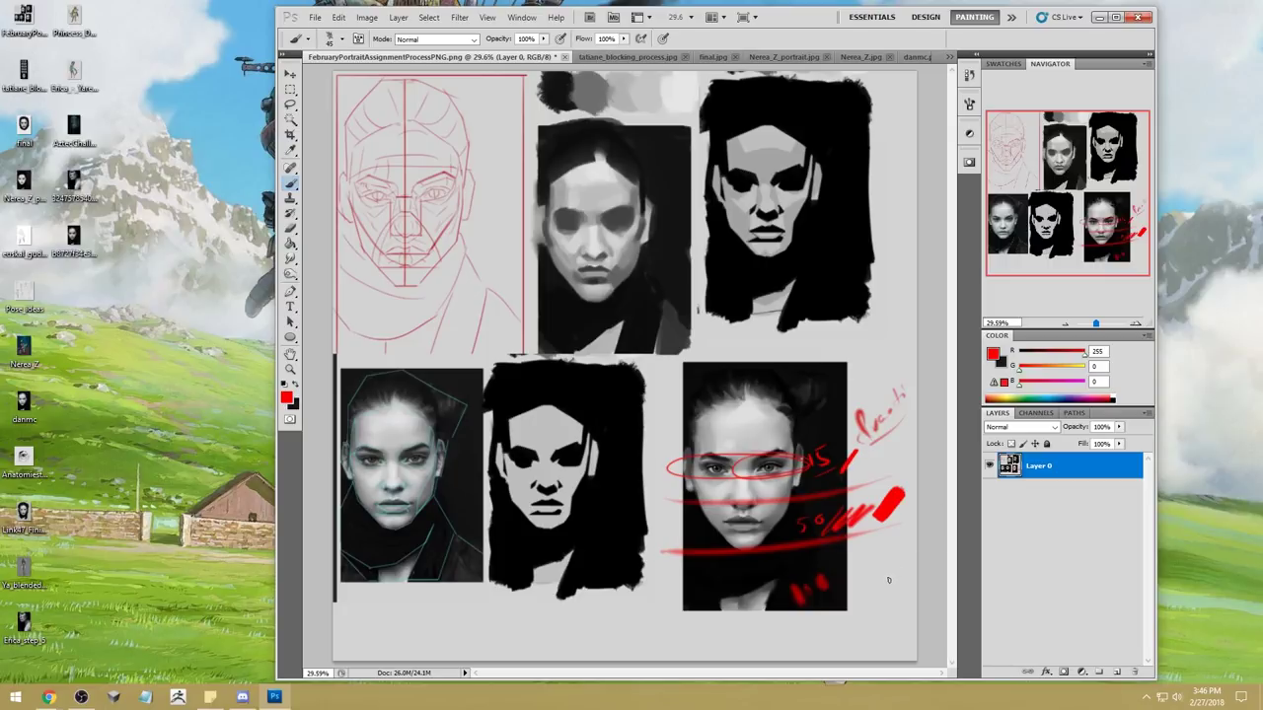
mouse_move(885, 572)
left_mouse_down()
mouse_move(826, 613)
mouse_move(894, 562)
left_mouse_up()
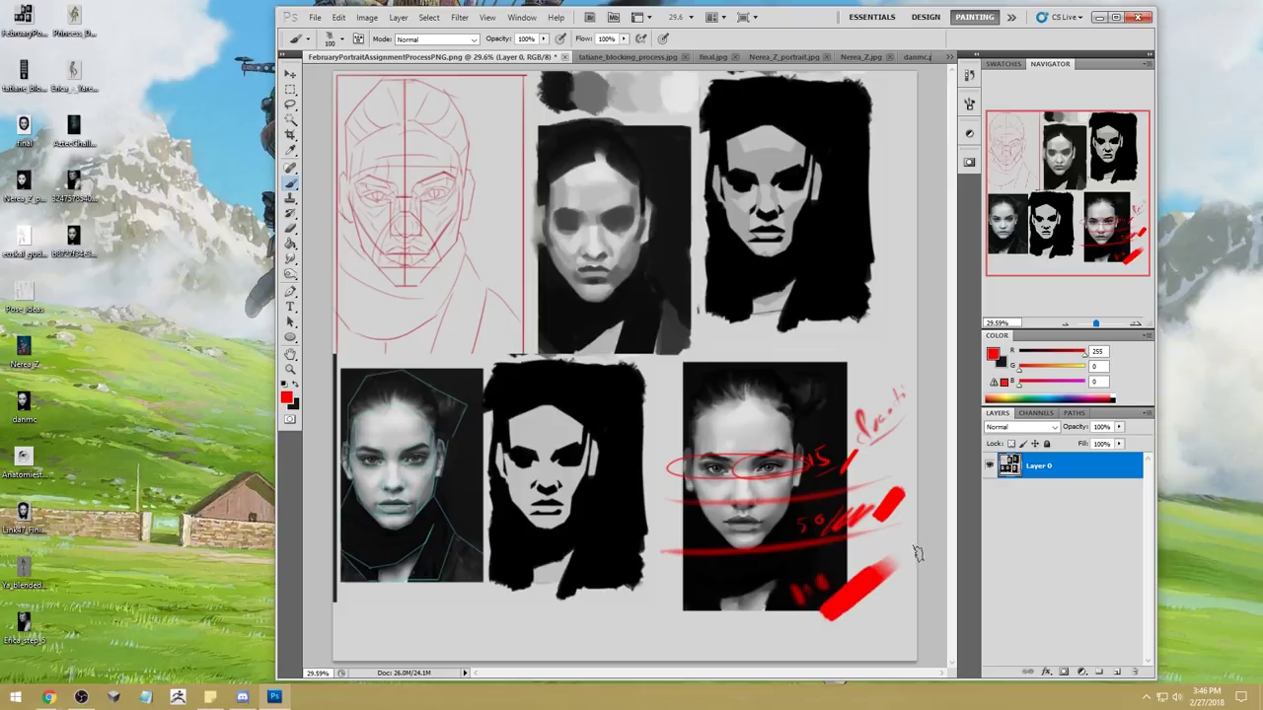
Step: Block in the scarf with broad red strokes and add smaller strokes on the mouth, nose and under-eye area
left_click_drag(795, 572, 762, 632)
left_click_drag(691, 598, 750, 578)
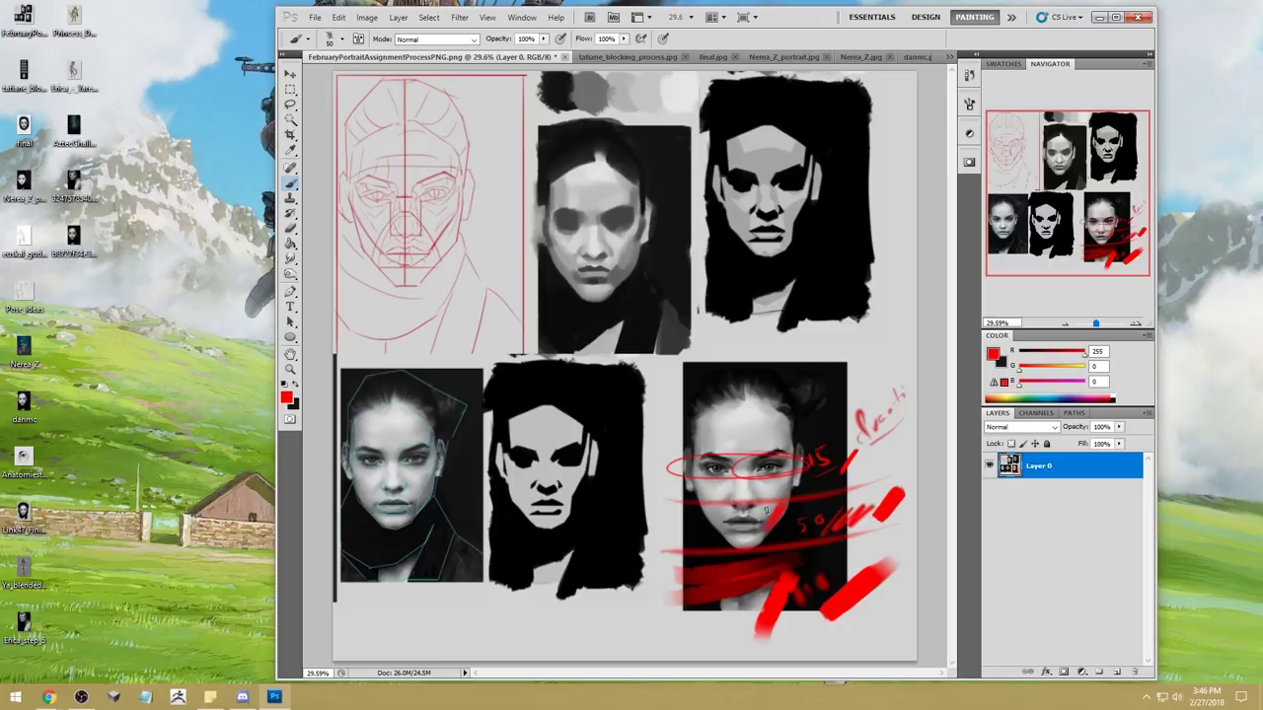
left_click_drag(726, 525, 756, 527)
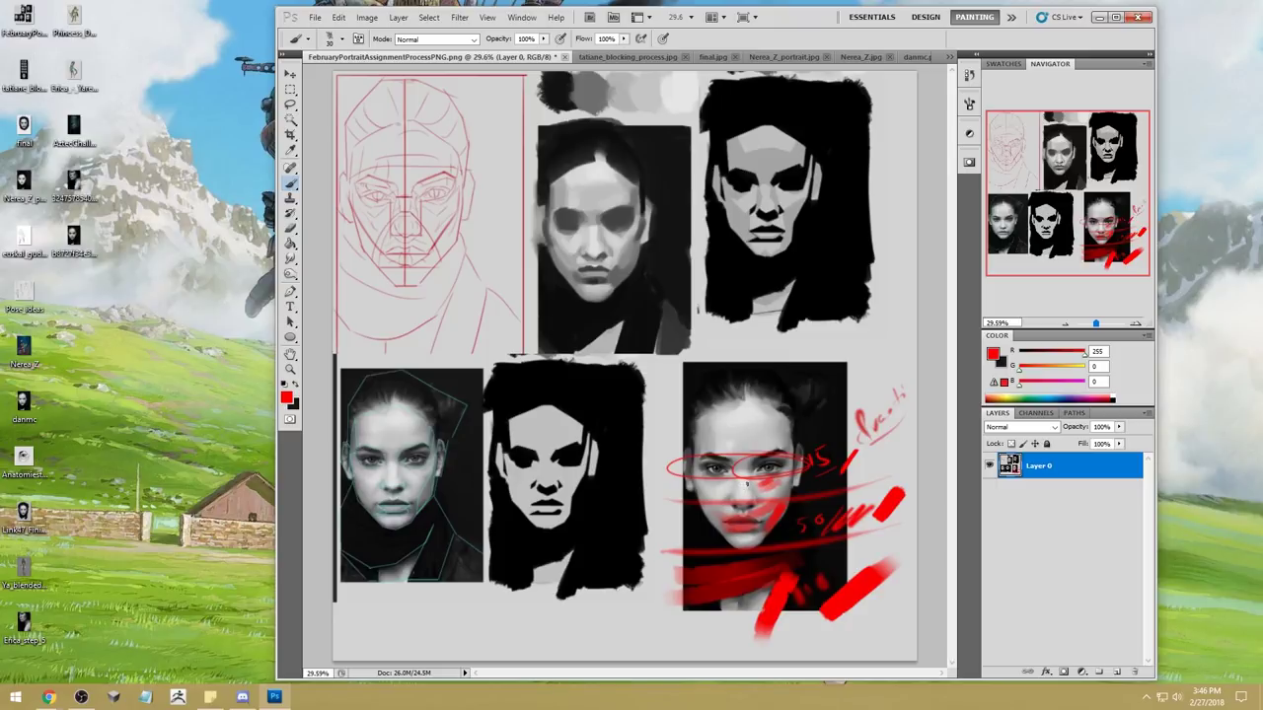
left_click_drag(746, 483, 696, 489)
Step: Draw an arrow and an ellipse around the thick lower strokes, plus a red stroke below the portraits
mouse_move(860, 565)
left_mouse_down()
mouse_move(796, 610)
mouse_move(802, 637)
mouse_move(821, 645)
left_mouse_up()
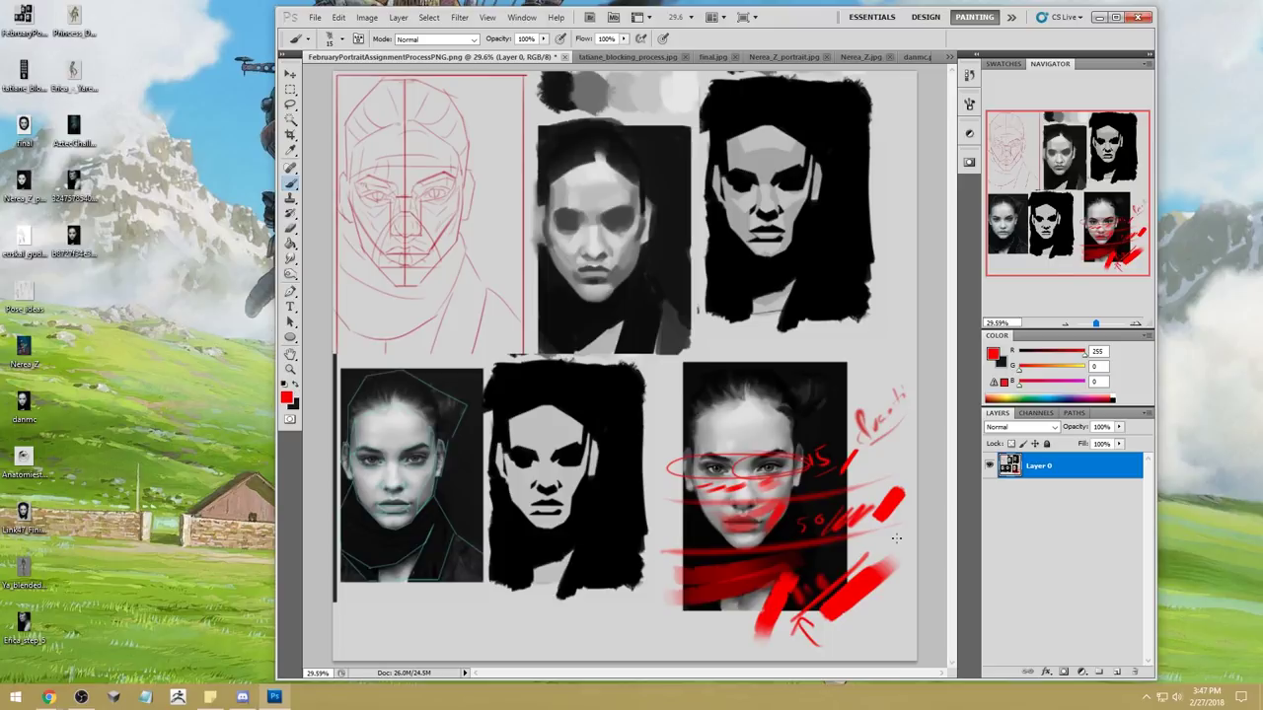
mouse_move(884, 581)
left_mouse_down()
mouse_move(789, 620)
mouse_move(893, 548)
left_mouse_up()
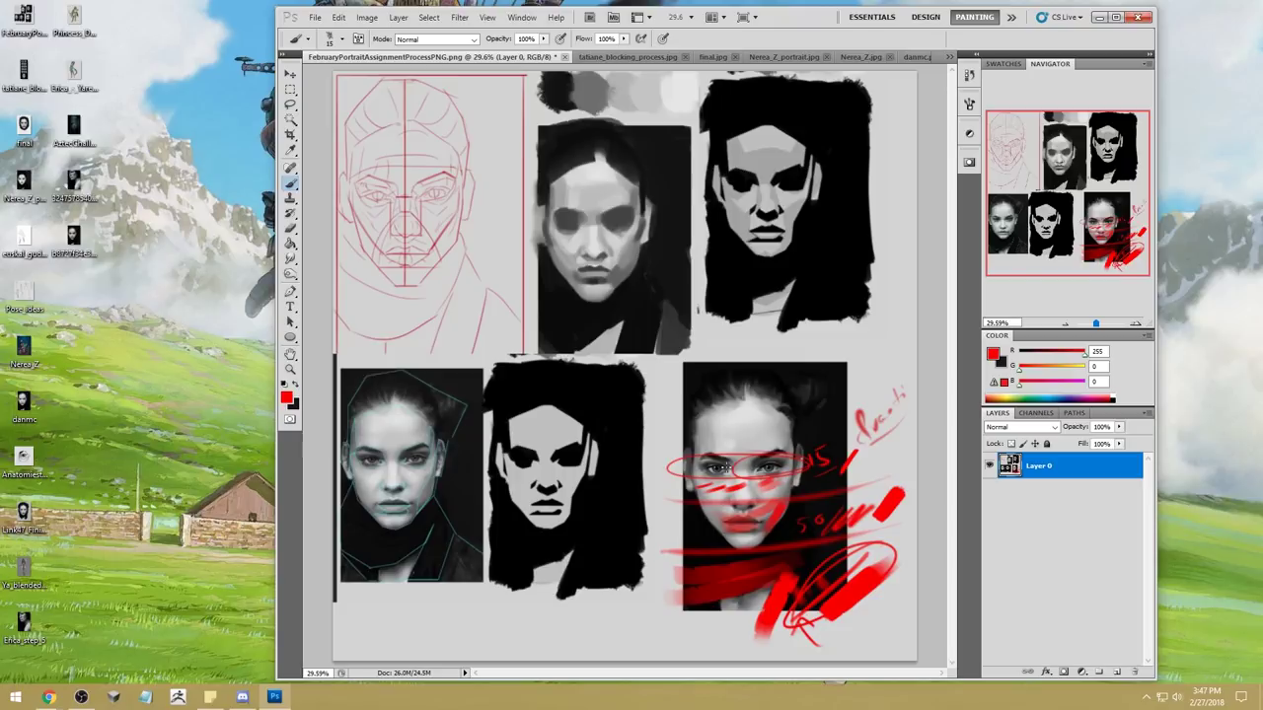
left_click_drag(673, 617, 586, 644)
Step: Open the black-and-white reference photo from the desktop in Photos, study the face and close it
left_click(73, 242)
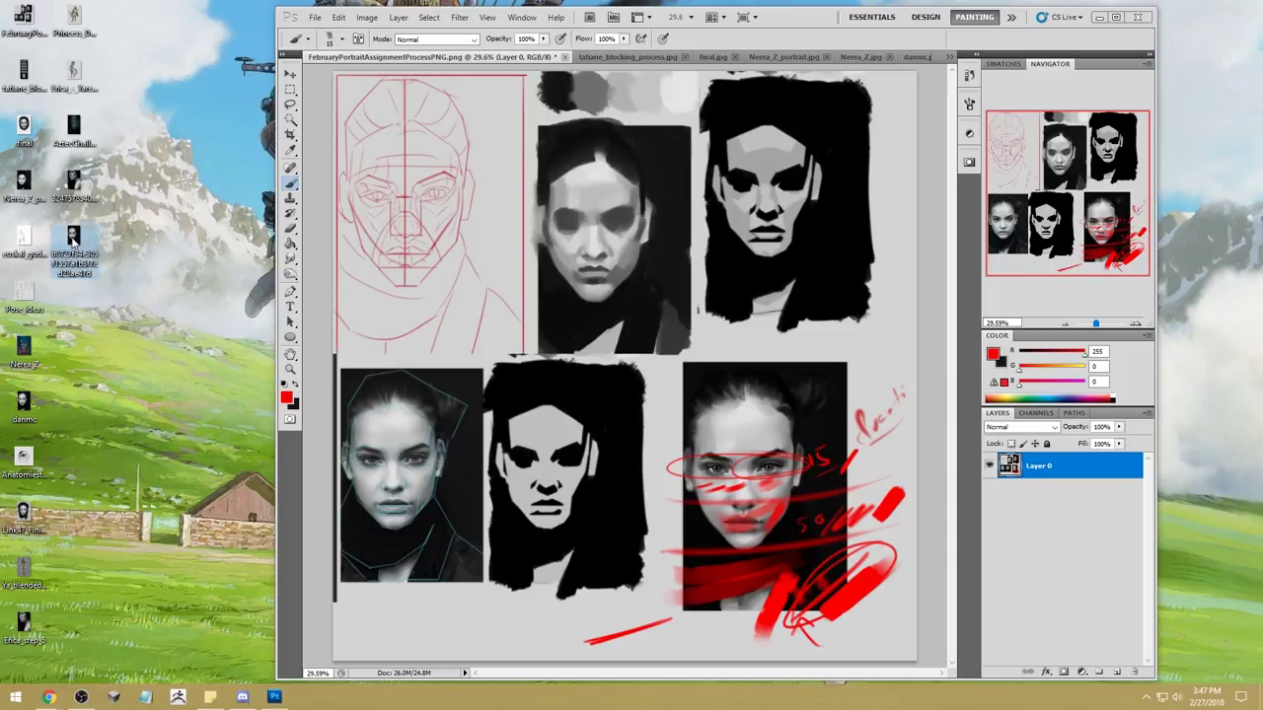
double_click(73, 241)
left_click_drag(590, 334, 973, 334)
left_click_drag(699, 153, 697, 39)
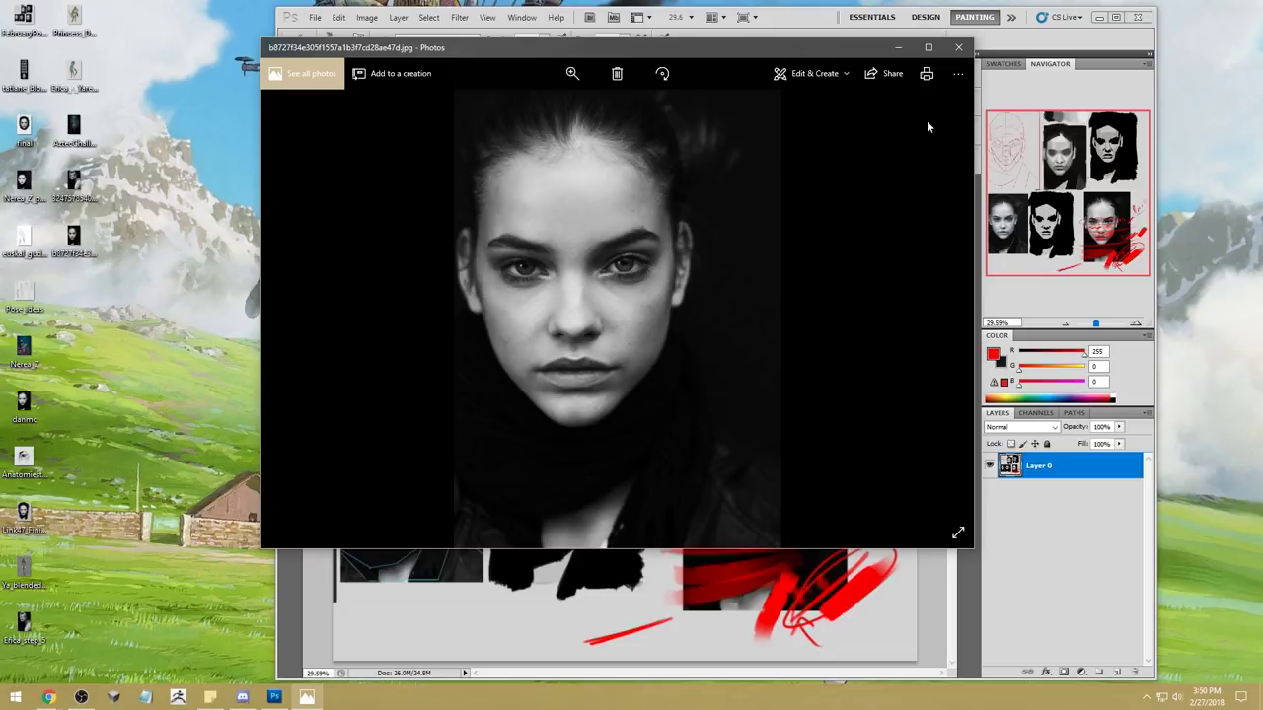
left_click(958, 47)
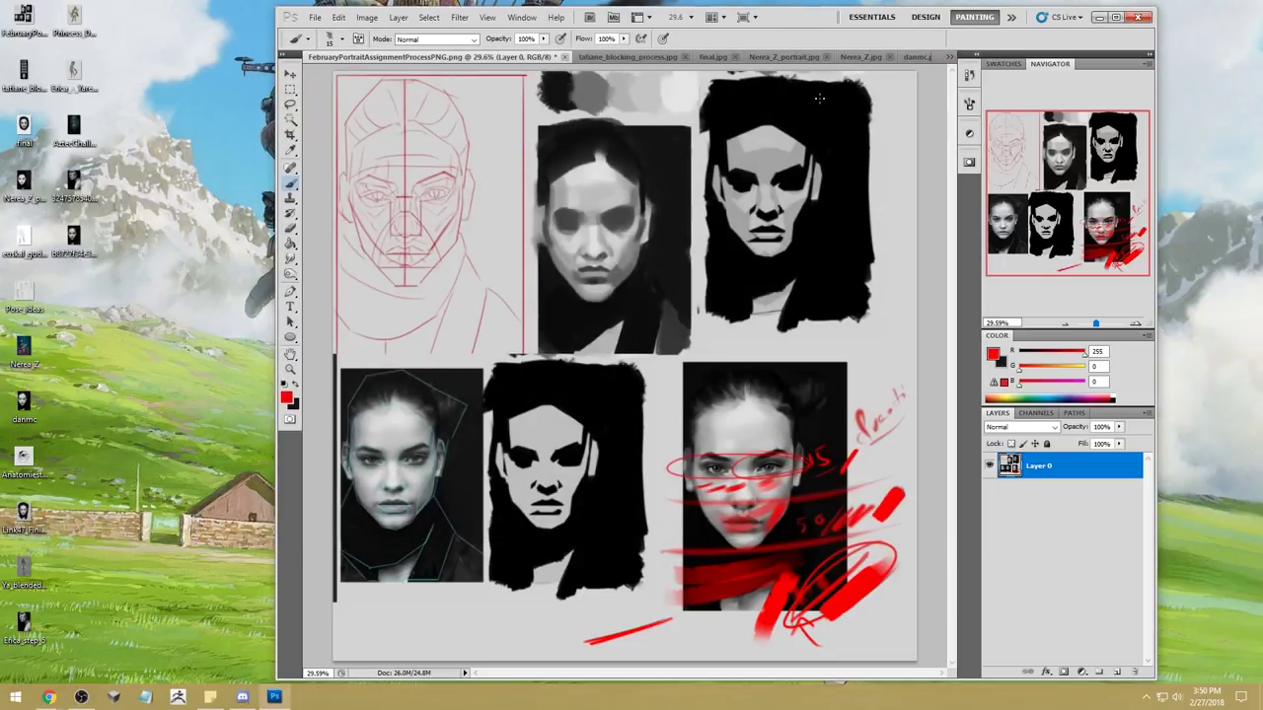
Step: Compare the open portraits, from tatiane_blocking_process.jpg through danmc.png to Link47_Finished_Portrait.png
left_click(603, 58)
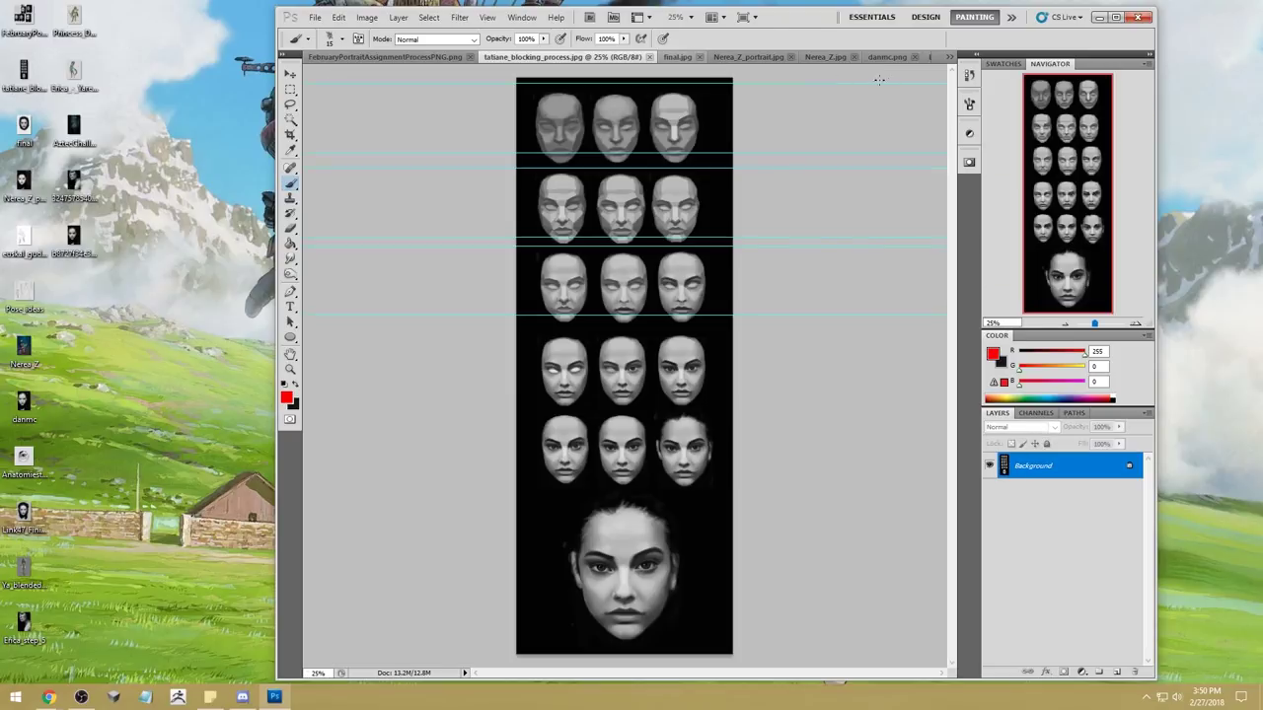
left_click(384, 57)
left_click(950, 56)
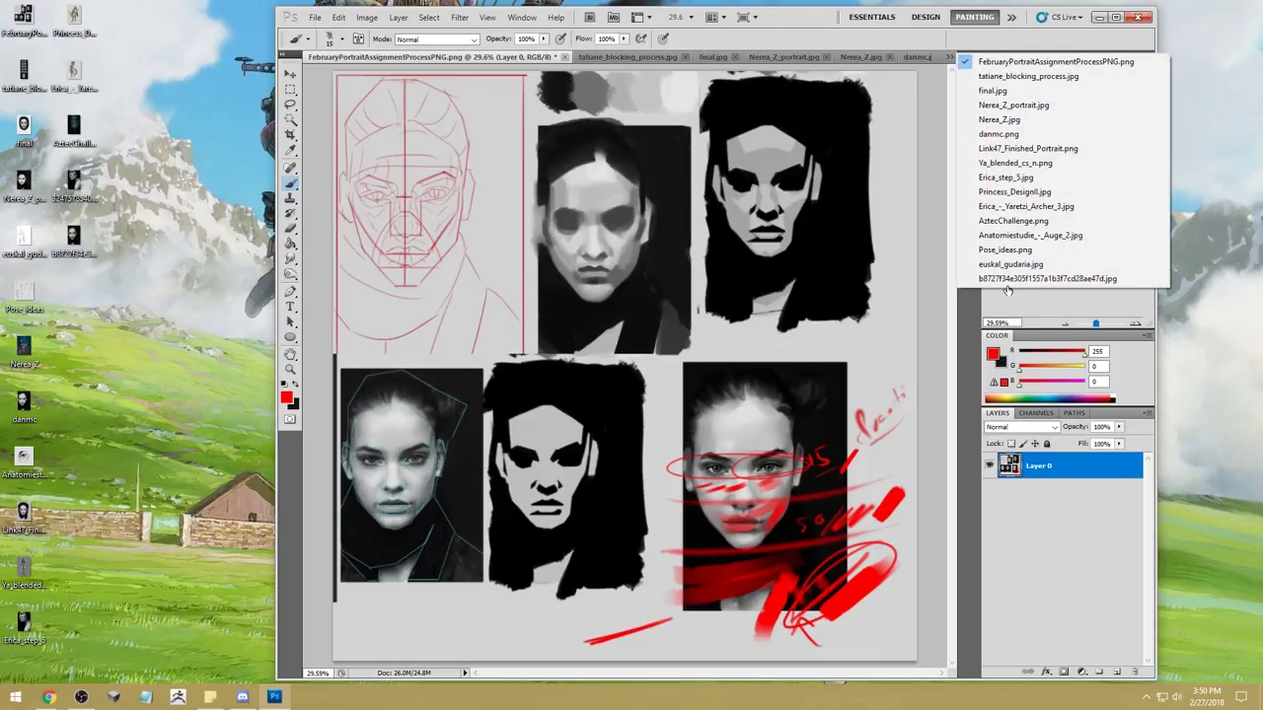
left_click(1026, 76)
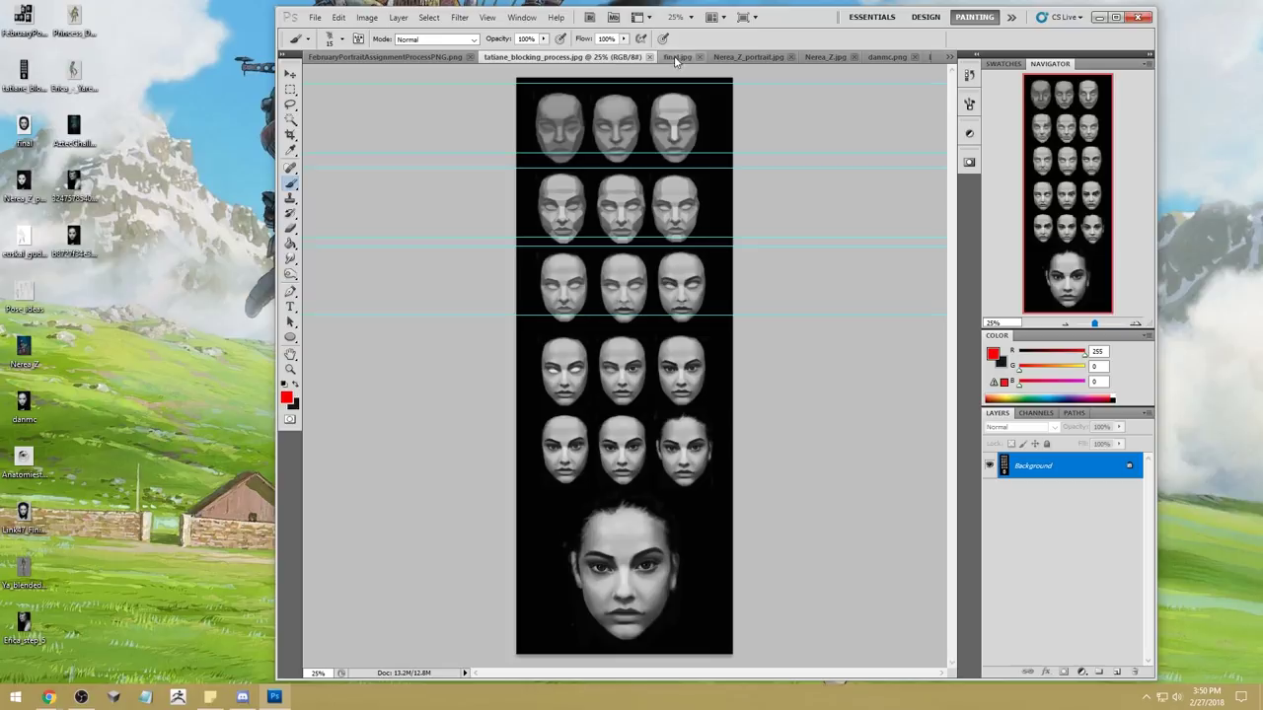
left_click(679, 57)
left_click(750, 57)
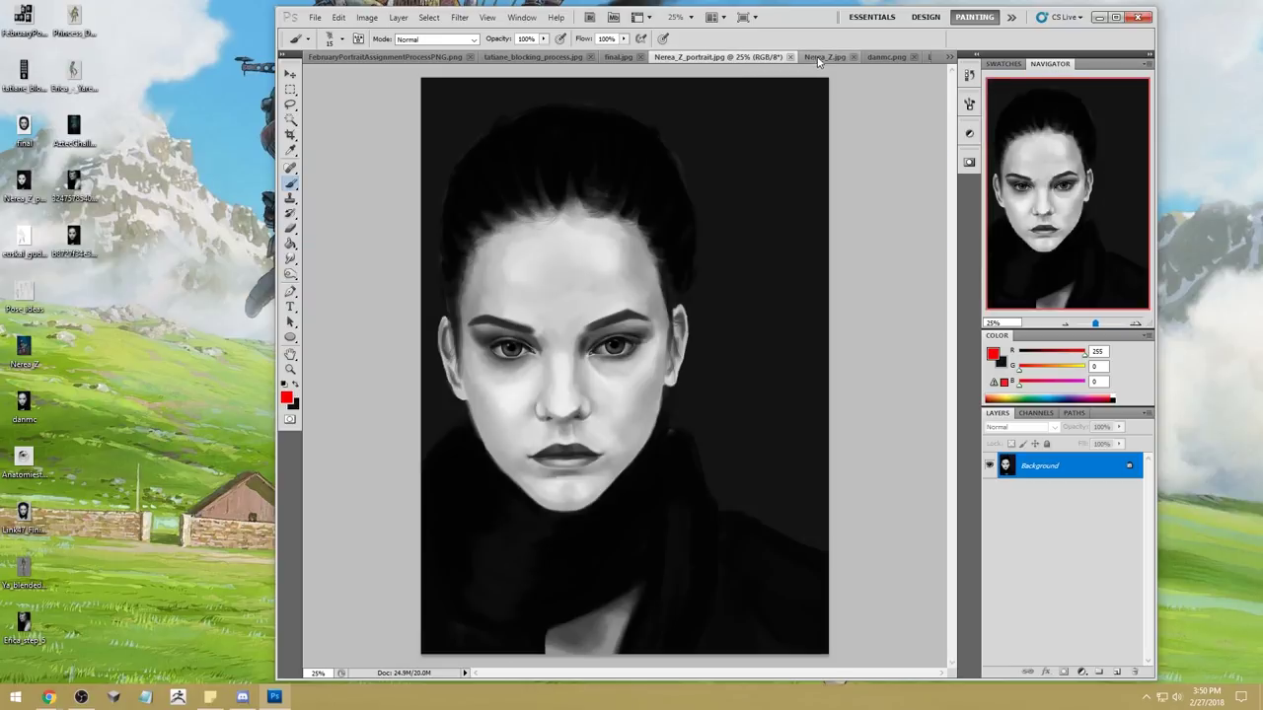
left_click(818, 58)
left_click(892, 57)
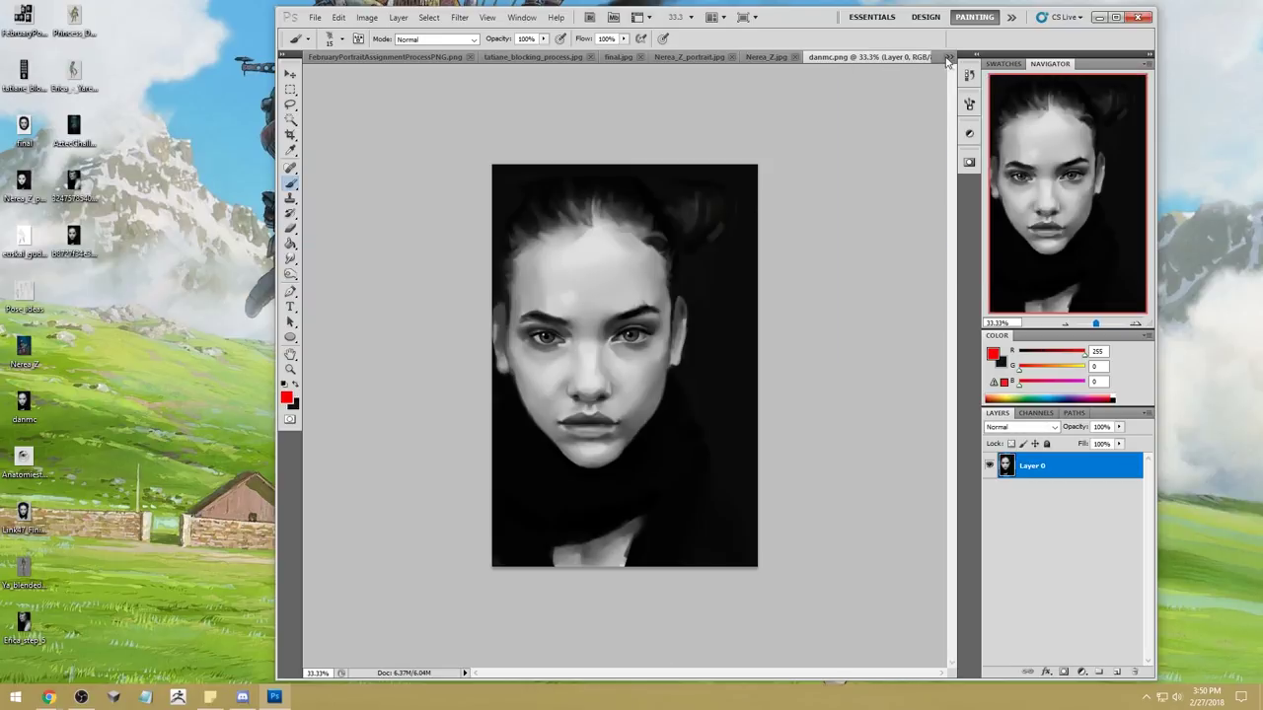
left_click(947, 60)
left_click(1022, 150)
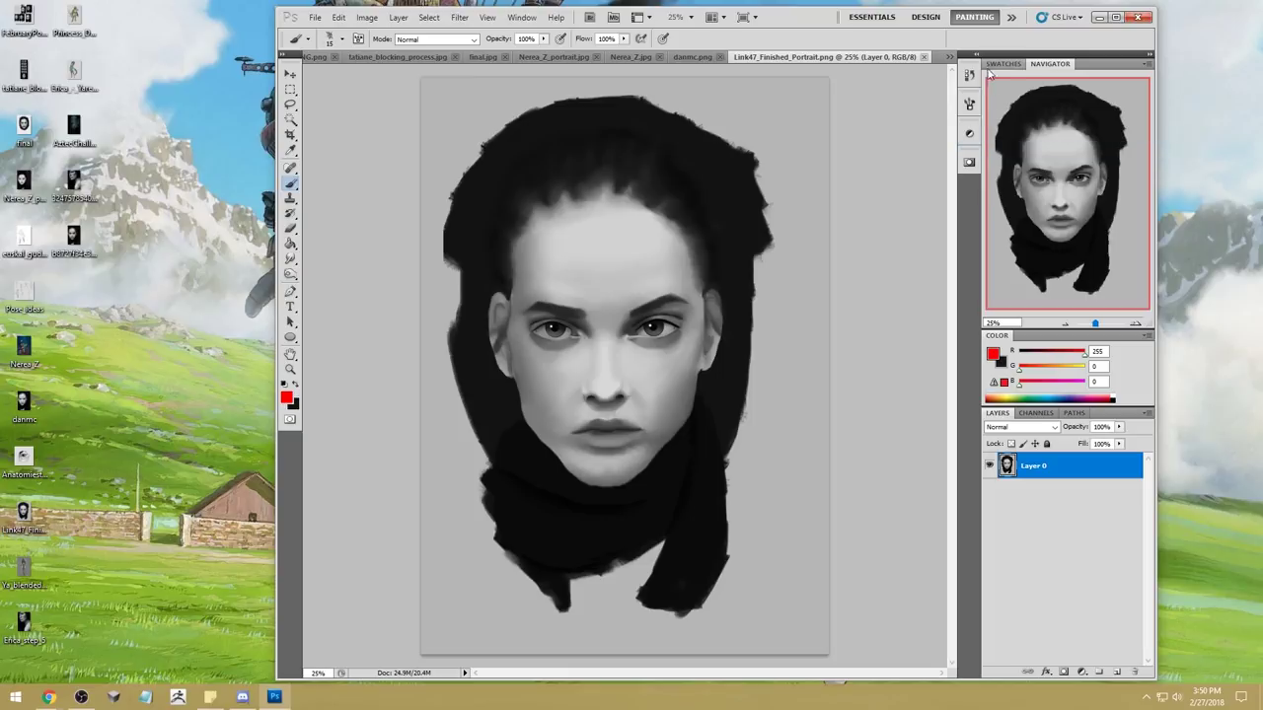
Step: In danmc.png, choose the Smudge tool at 150 px and smudge the hair edge above the ear
left_click(727, 56)
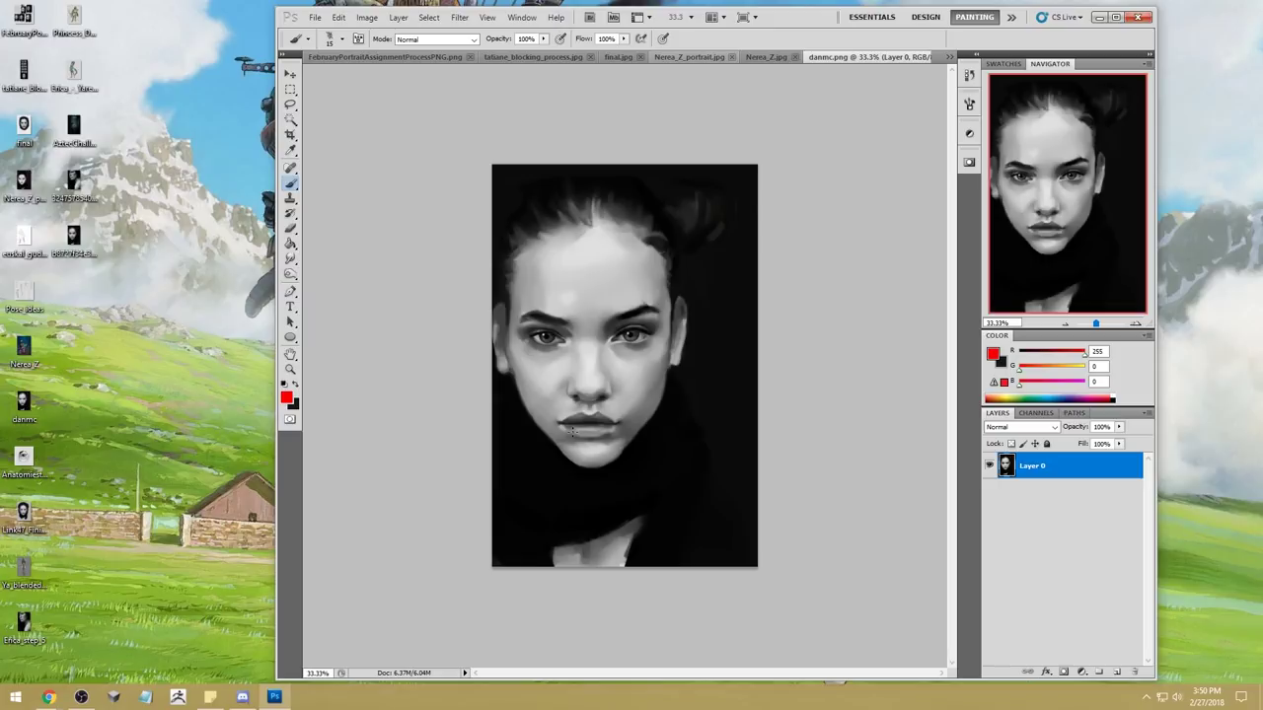
left_click_drag(795, 25, 783, 23)
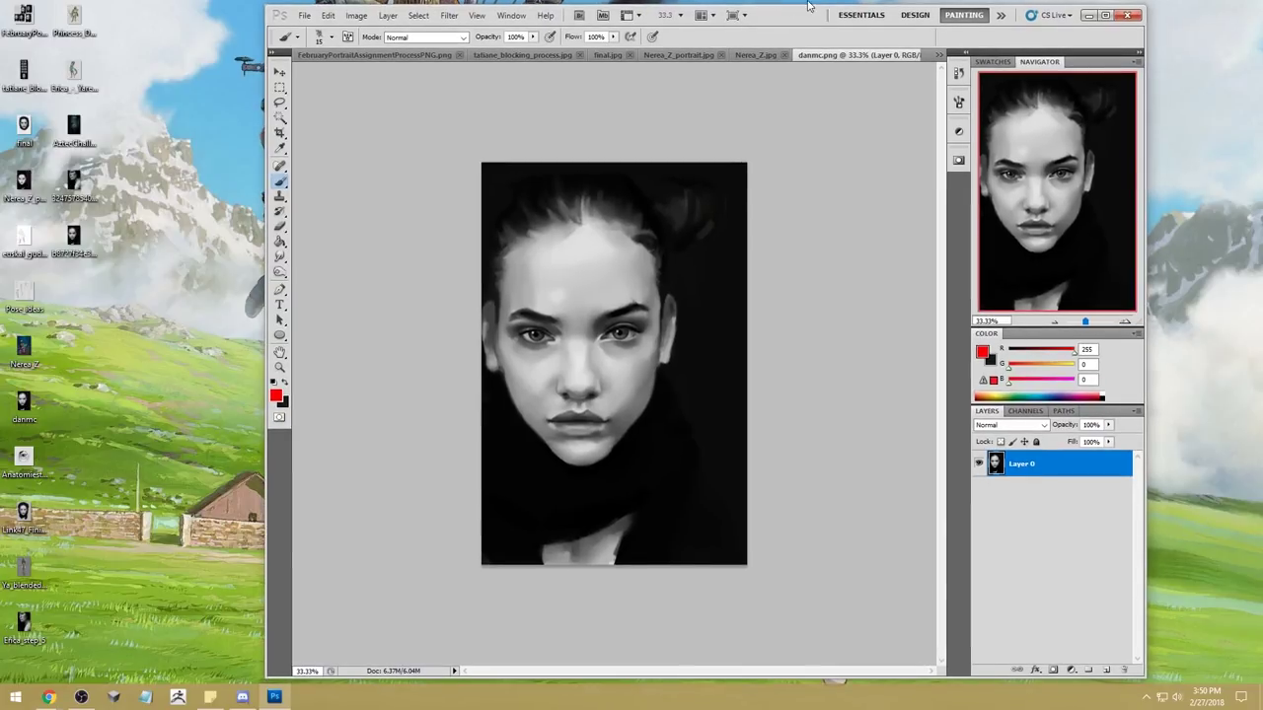
right_click(636, 355)
left_click_drag(280, 259, 310, 281)
left_click(310, 282)
key("bracketright")
key("bracketright")
key("bracketright")
key("bracketright")
key("bracketright")
key("bracketright")
key("bracketright")
key("bracketright")
key("bracketright")
mouse_move(660, 317)
left_mouse_down()
mouse_move(685, 285)
mouse_move(660, 293)
left_mouse_up()
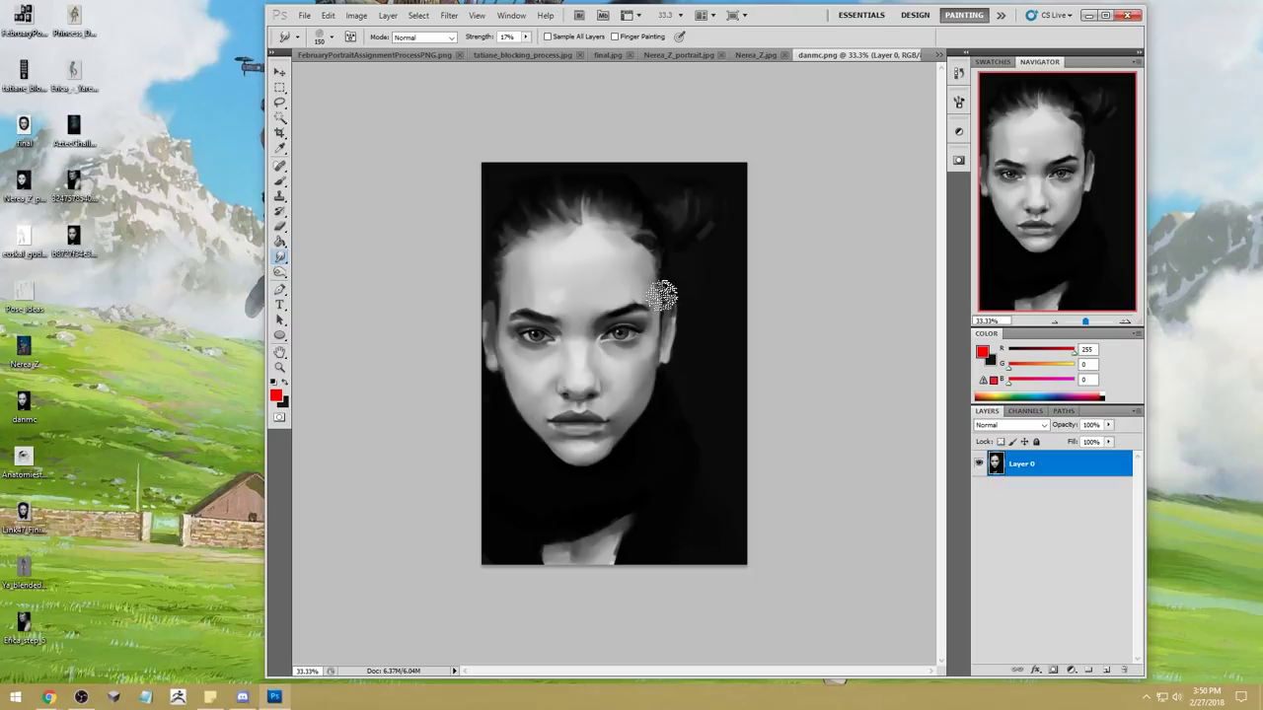
Step: Maximize the program window and zoom in on the face in danmc.png
left_click_drag(1144, 227, 1253, 208)
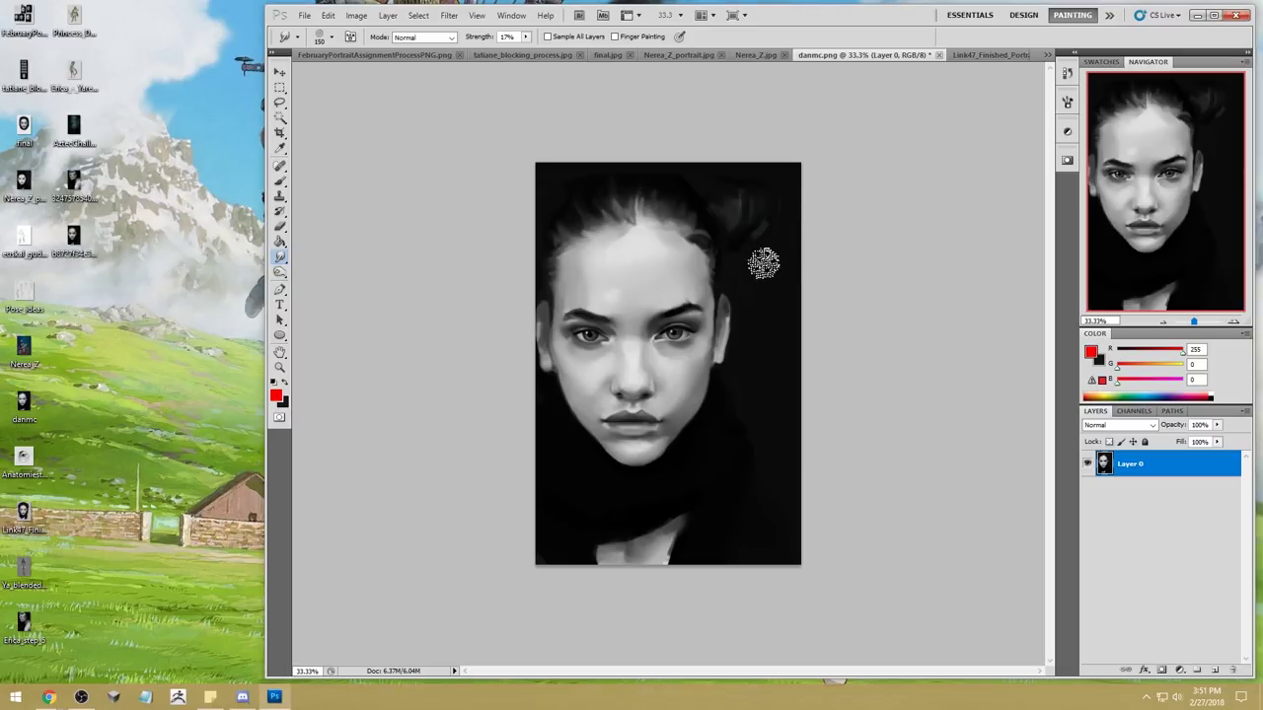
left_click(1212, 16)
key("z")
left_click_drag(345, 158, 673, 418)
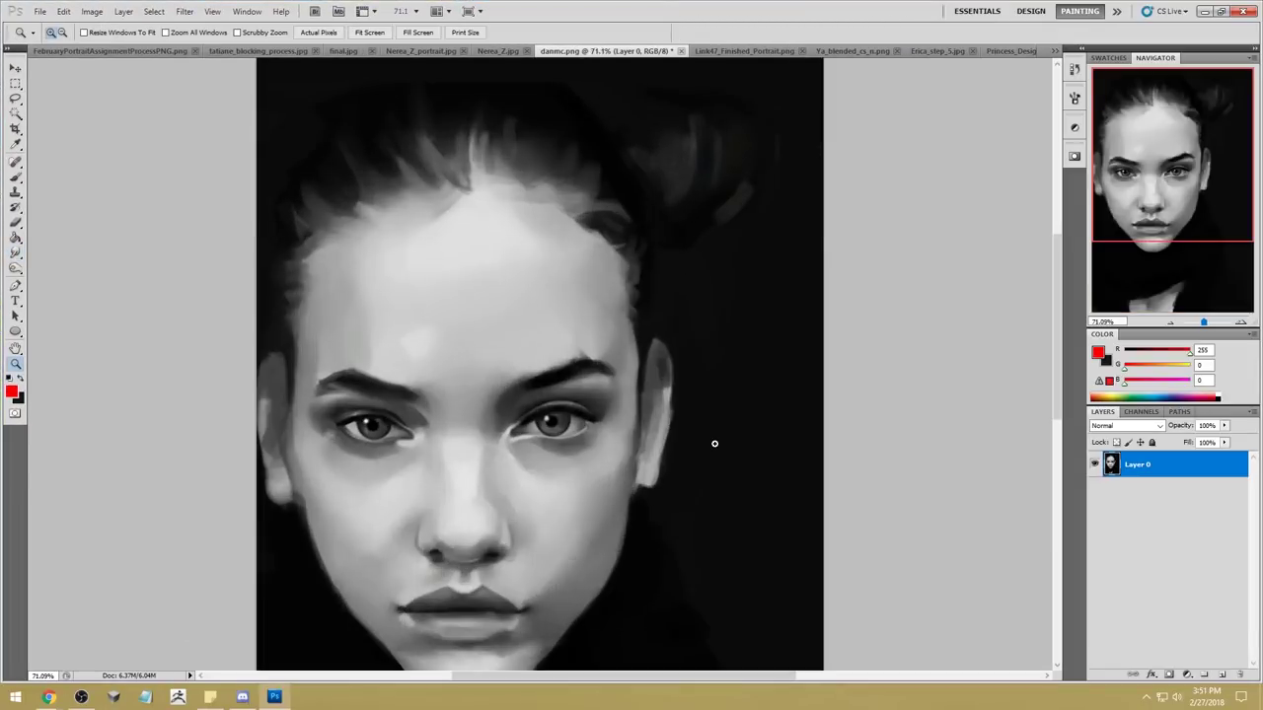
Step: Smudge the hairline and temple on the bun side with the textured Smudge brush at 125 px
left_click(15, 252)
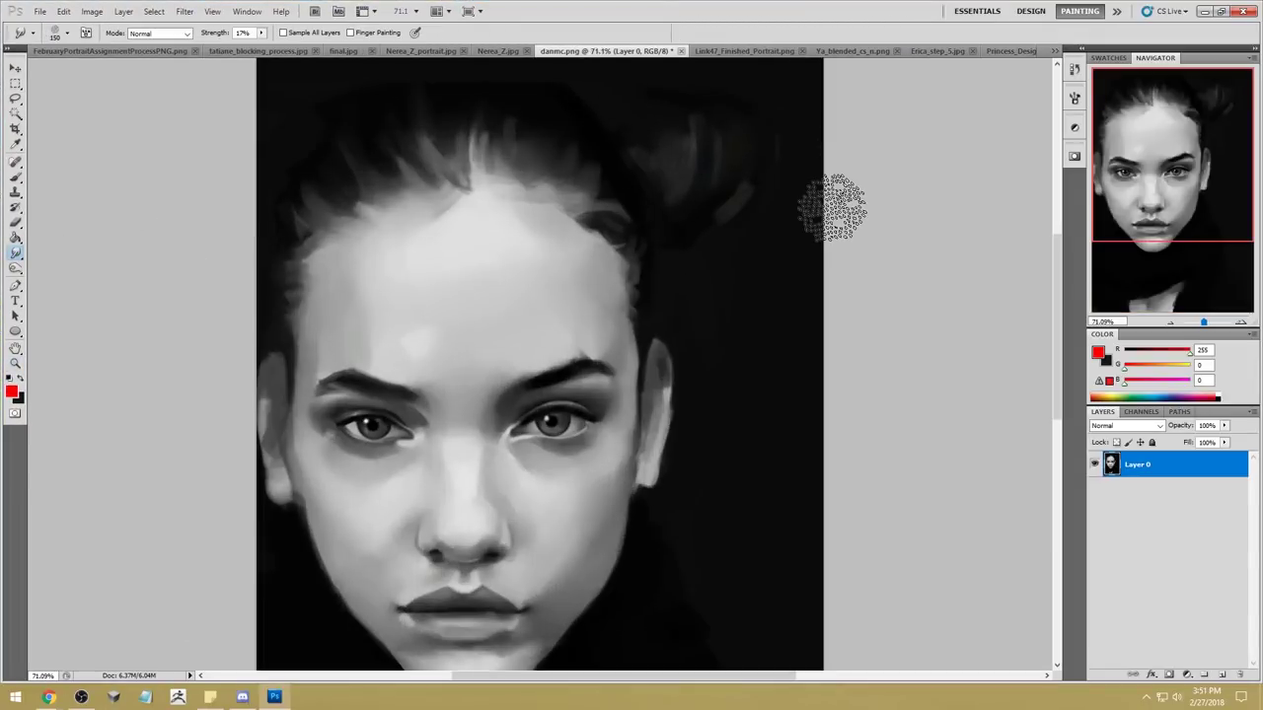
key("bracketleft")
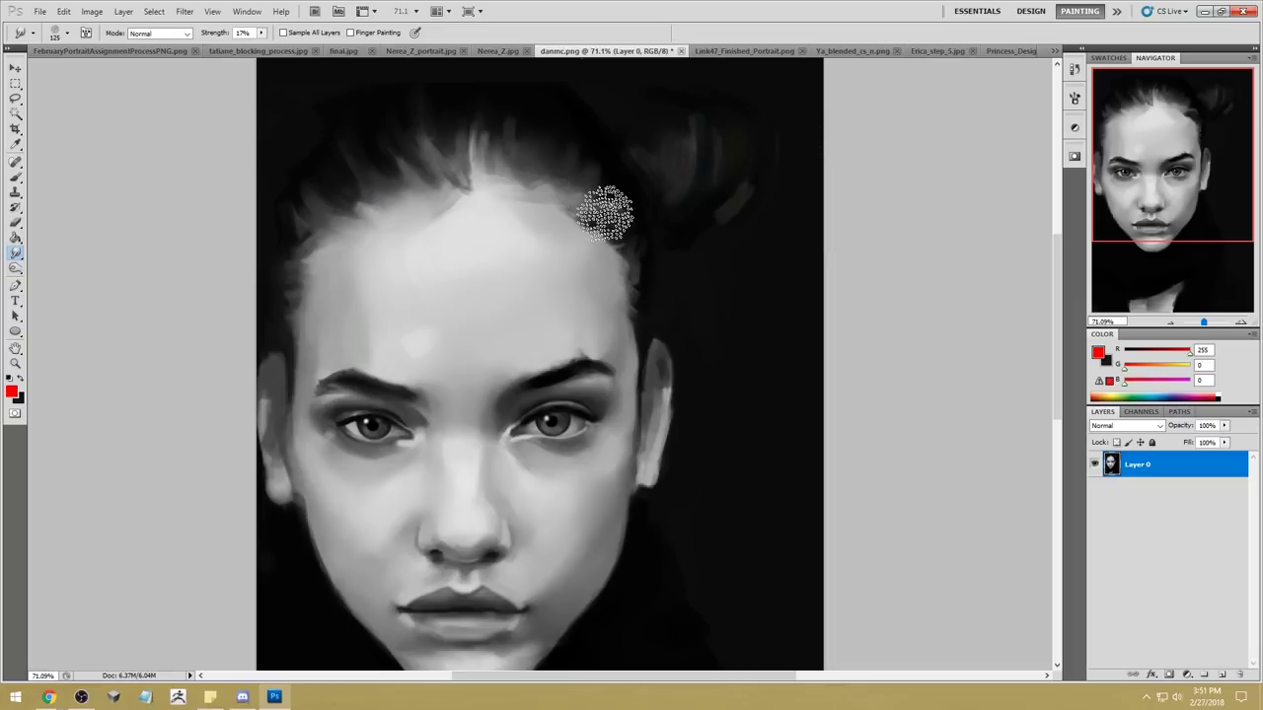
right_click(578, 184)
right_click(742, 385)
left_click(775, 388)
left_click(763, 256)
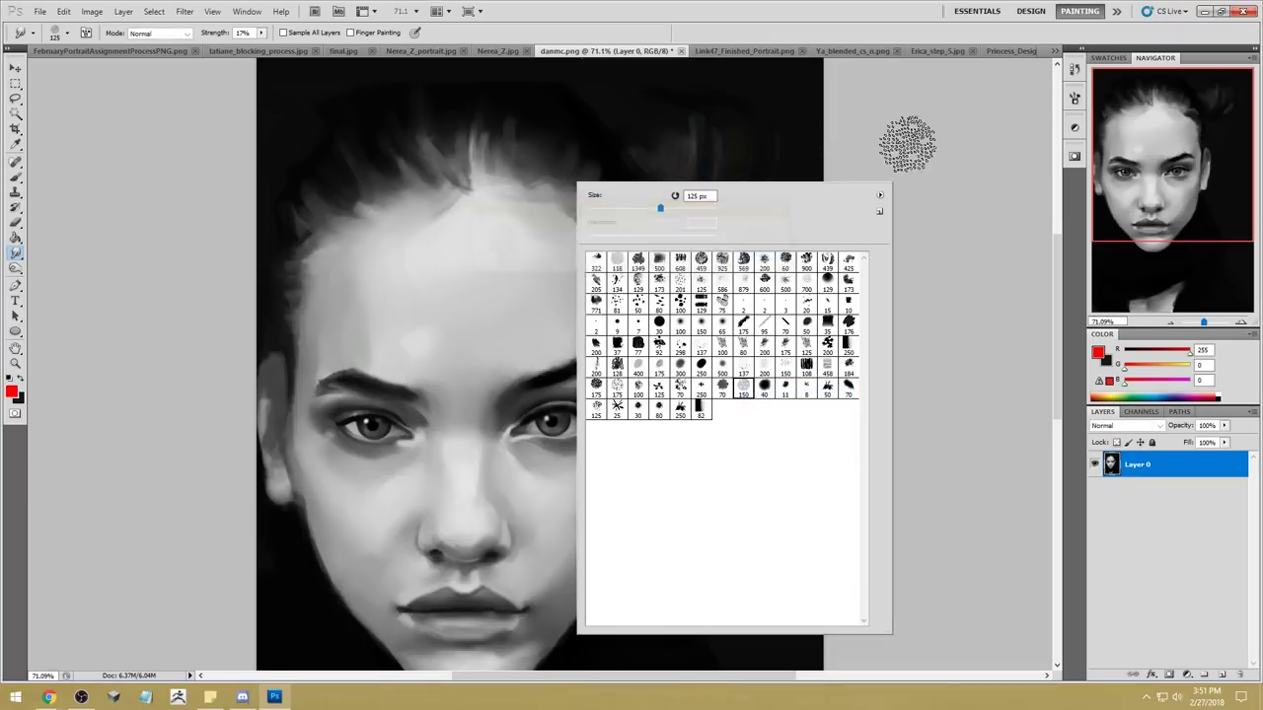
left_click(783, 140)
mouse_move(621, 214)
left_mouse_down()
mouse_move(592, 224)
mouse_move(622, 301)
mouse_move(687, 306)
left_mouse_up()
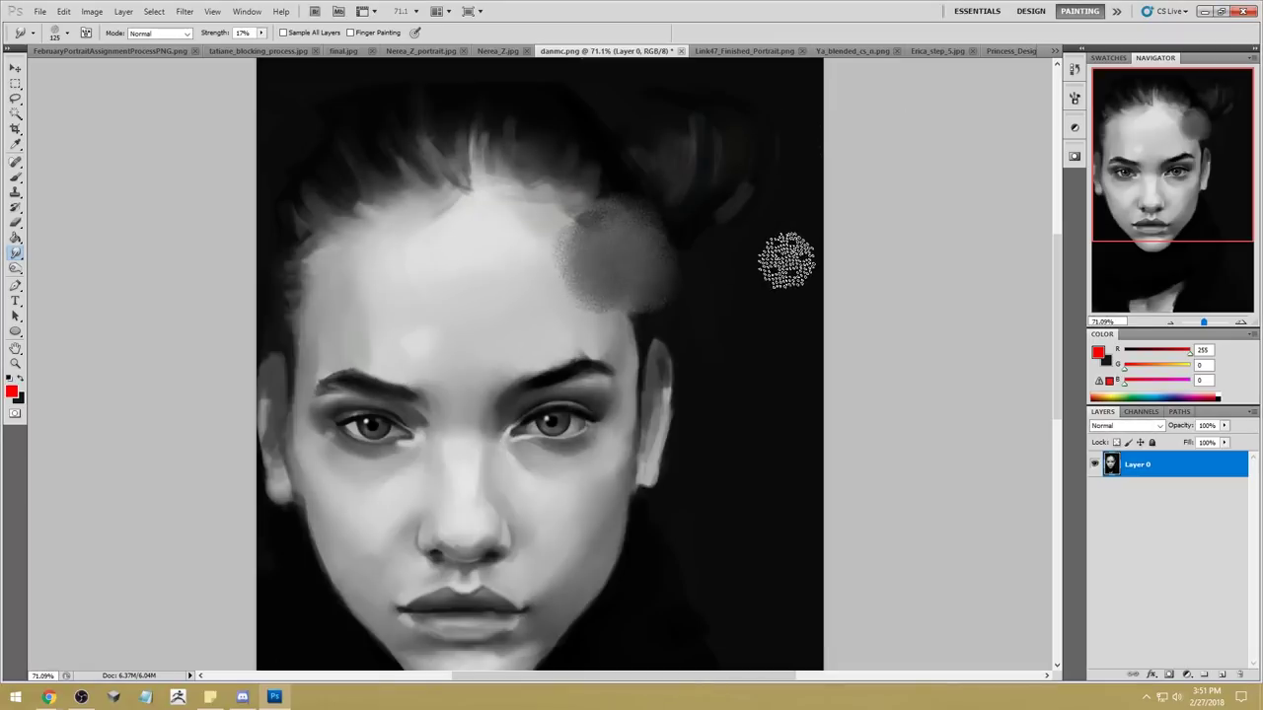
Step: Try smudging across the hairline and temple on the bun side with the Smudge strength at 100%
left_click_drag(262, 32, 318, 55)
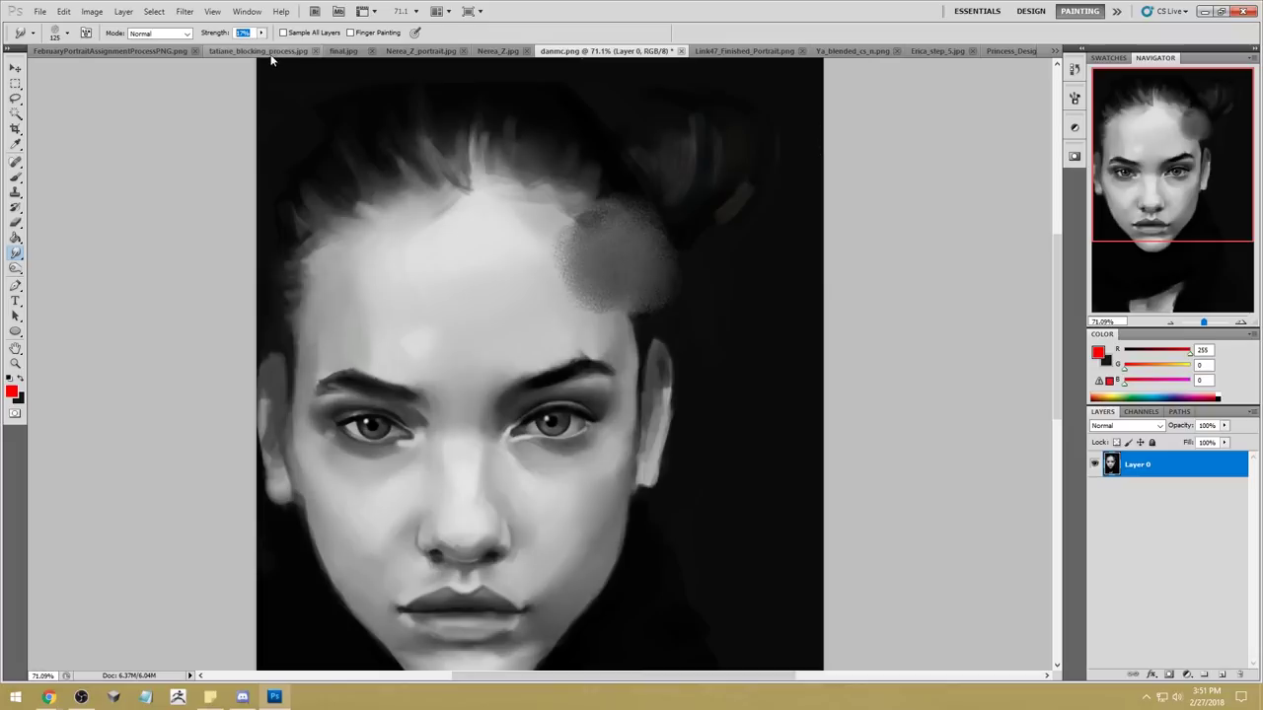
left_click_drag(564, 166, 584, 232)
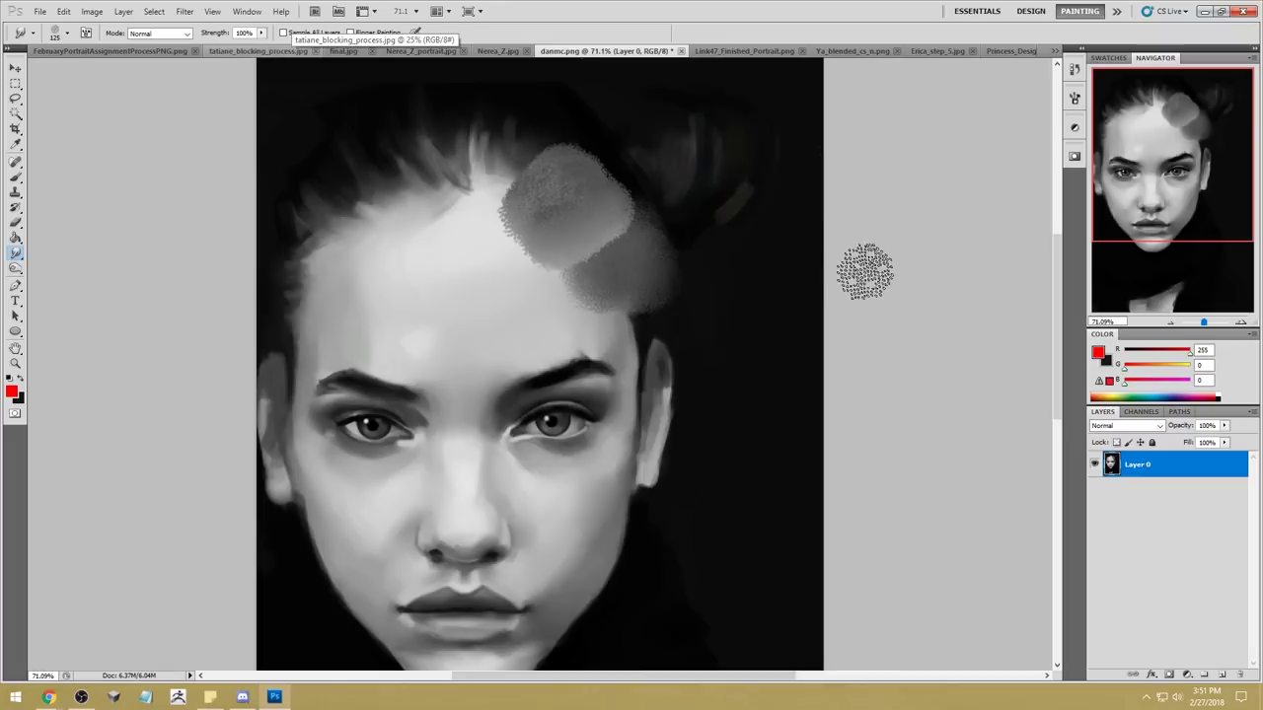
mouse_move(437, 127)
left_mouse_down()
mouse_move(543, 201)
mouse_move(608, 281)
left_mouse_up()
left_click_drag(525, 176, 650, 281)
left_click_drag(542, 137, 661, 314)
Step: Undo the heavy smudge strokes on the hairline and temple
key("ctrl+alt+z")
key("ctrl+alt+z")
key("ctrl+alt+z")
key("ctrl+alt+z")
key("ctrl+alt+z")
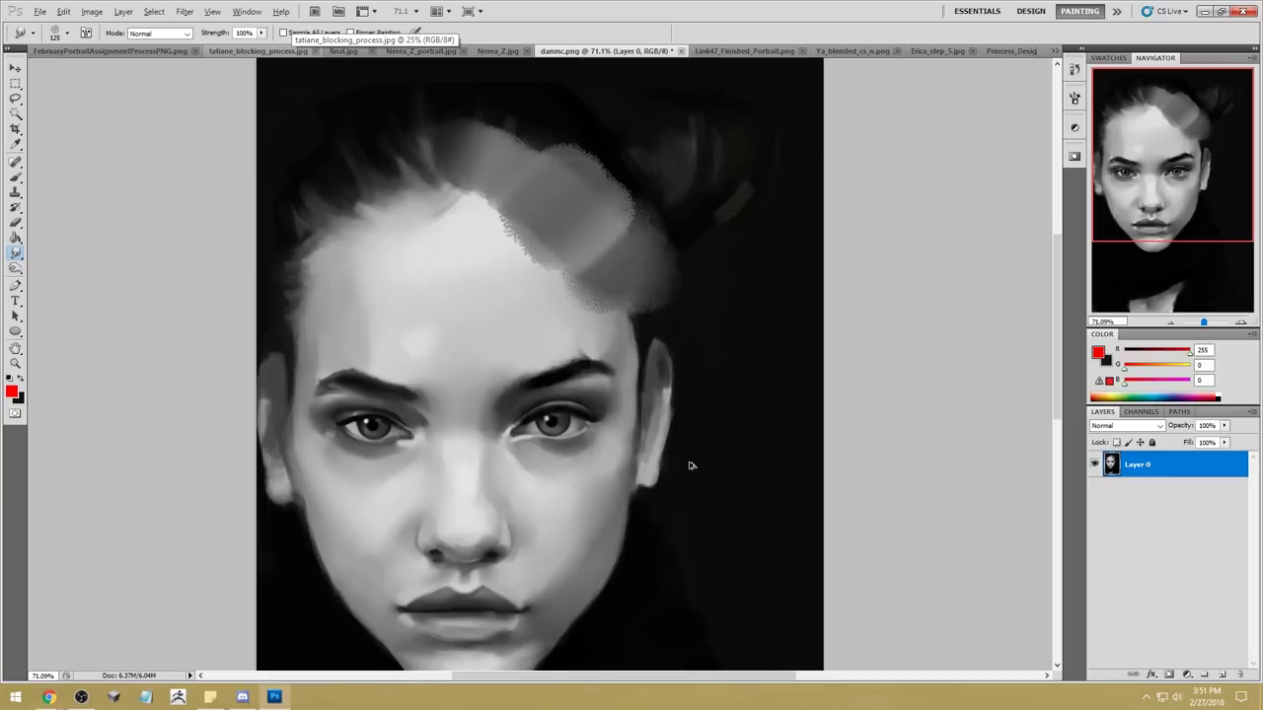
Step: Set the Smudge strength to 5% and softly blend the hairline and both temples
left_click(244, 33)
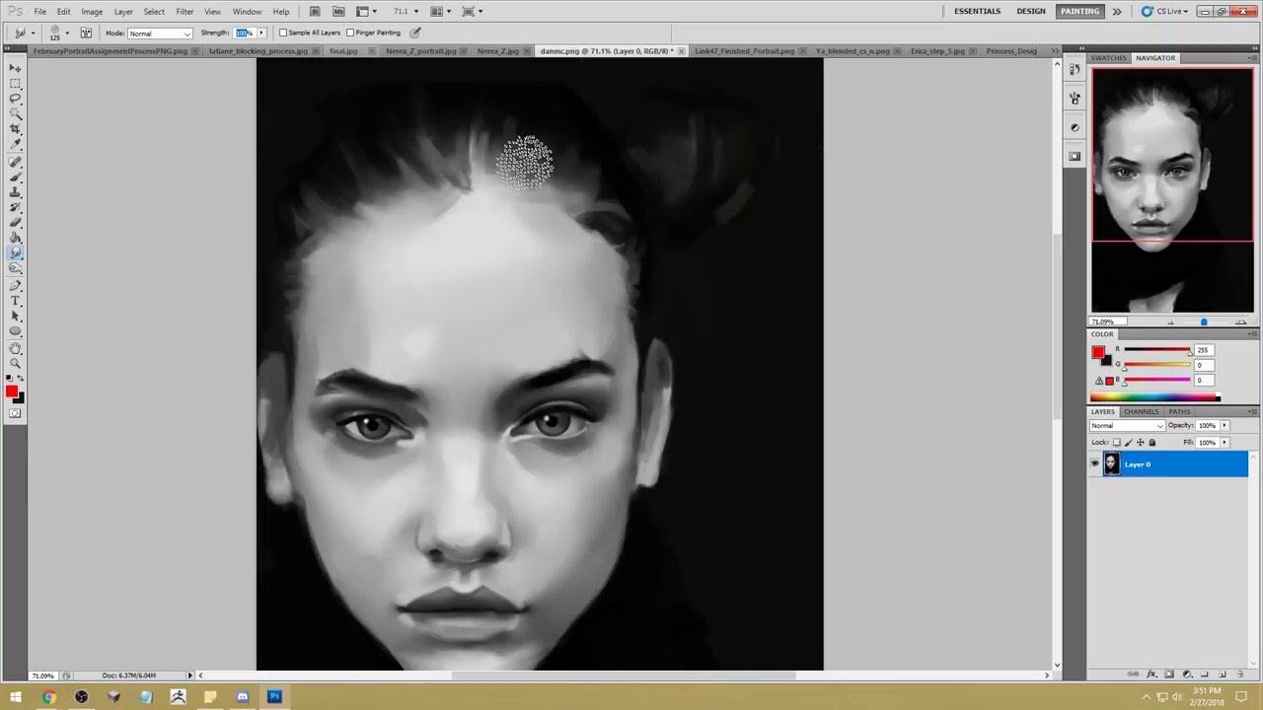
type("5")
key("Return")
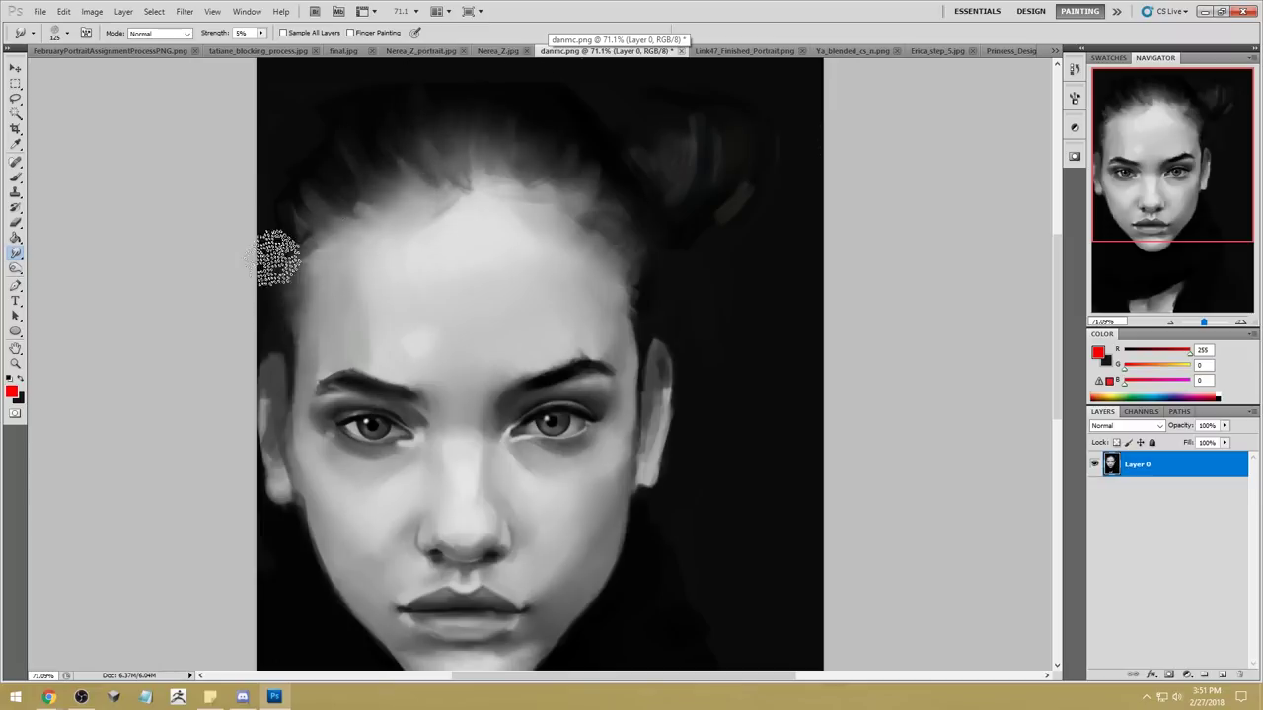
mouse_move(566, 369)
left_mouse_down()
mouse_move(730, 227)
mouse_move(707, 240)
left_mouse_up()
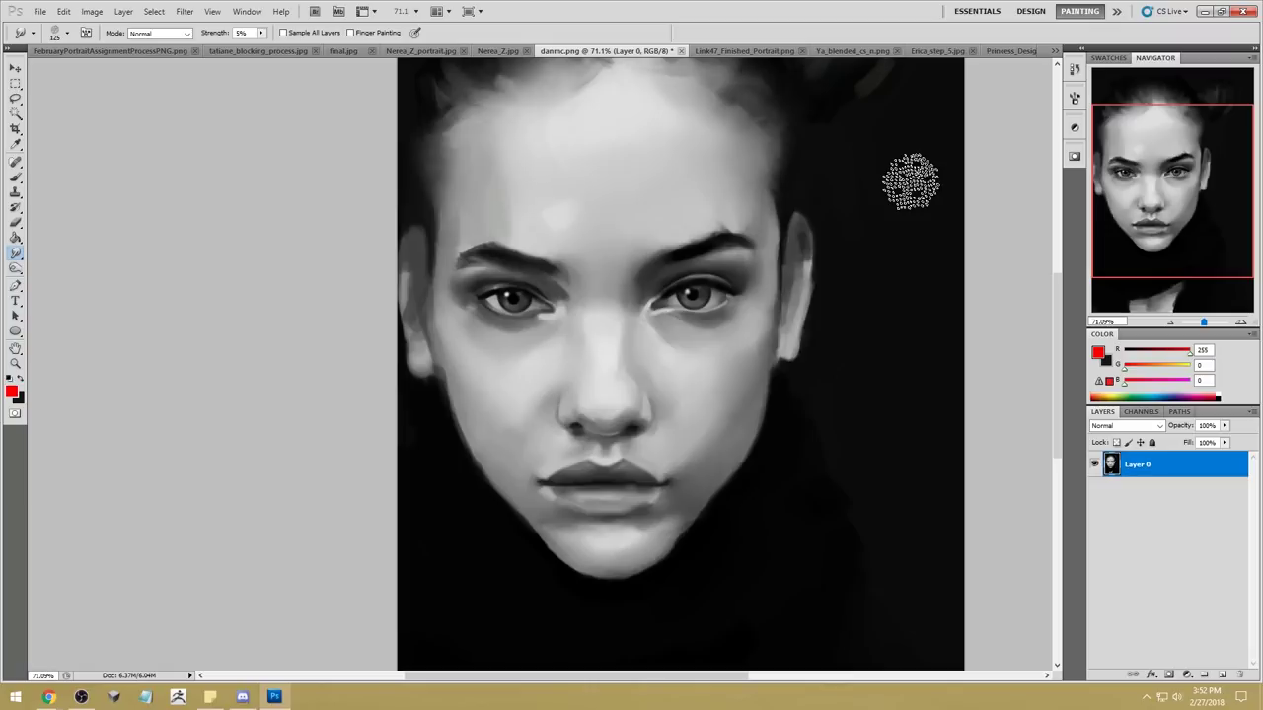
Step: Un-maximize the program window, open the woman's reference photo from the desktop, examine its edges and minimize it
double_click(728, 8)
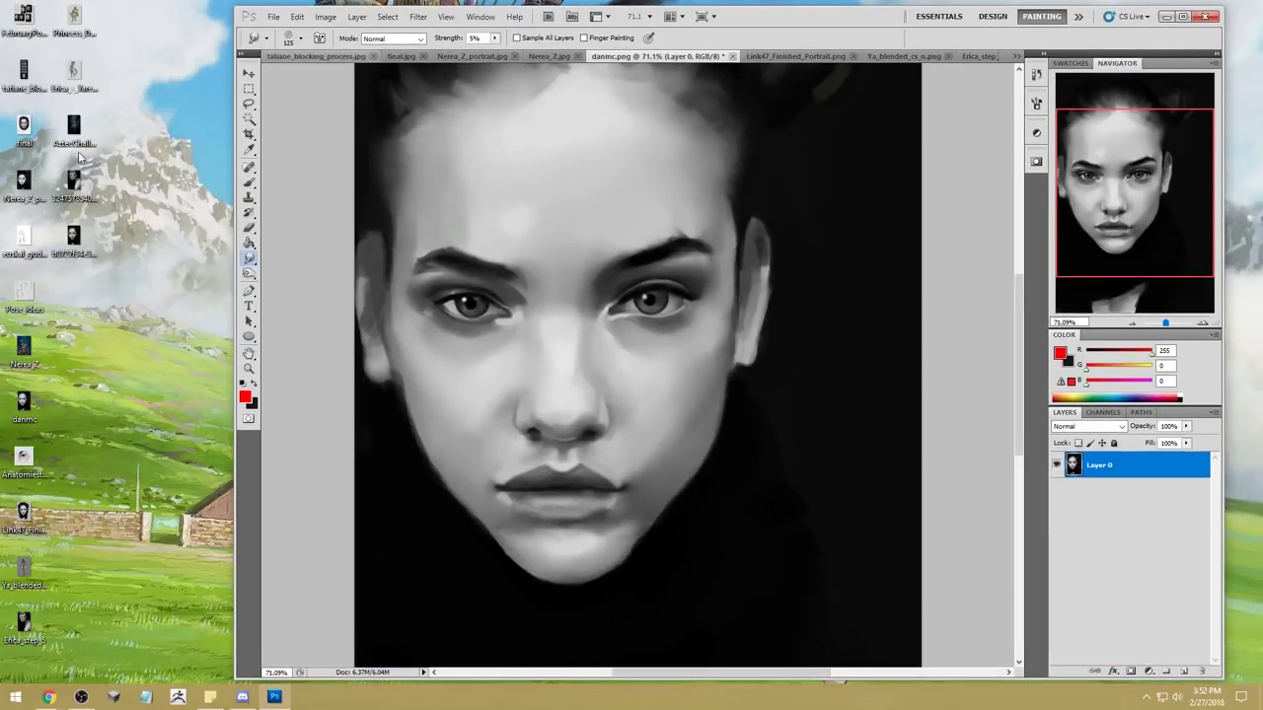
left_click(74, 237)
double_click(74, 239)
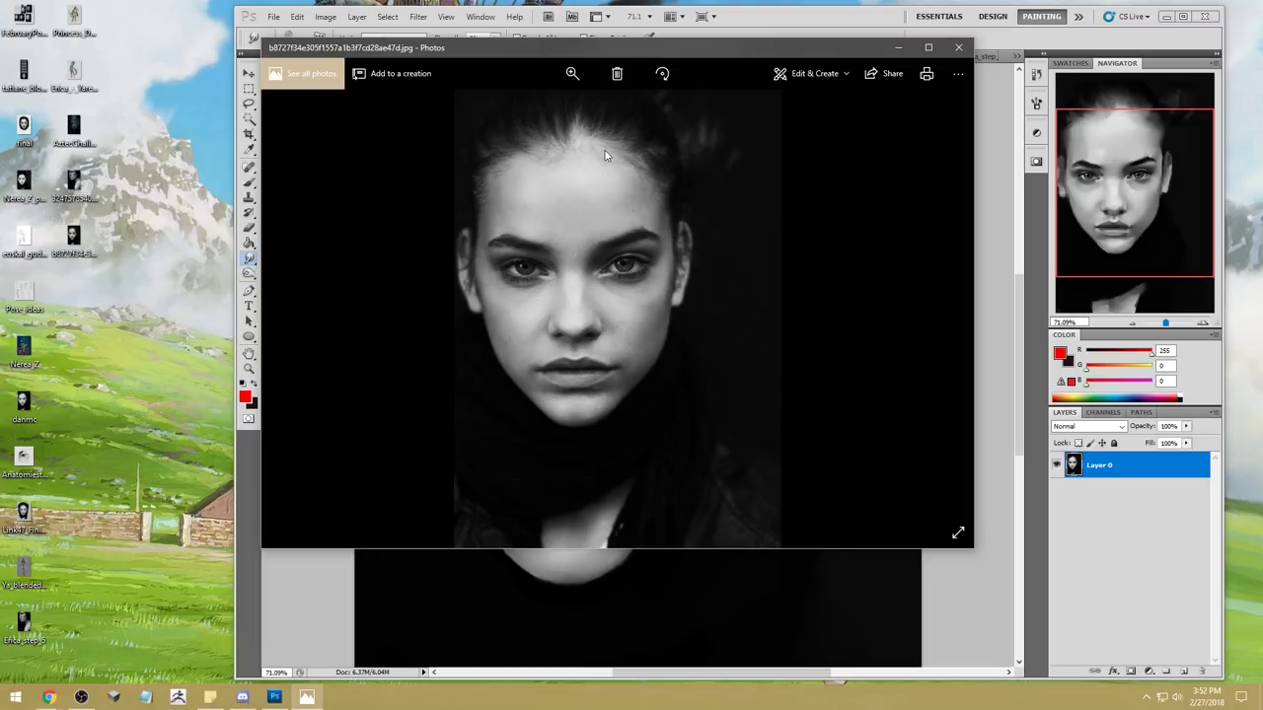
left_click_drag(666, 48, 733, 60)
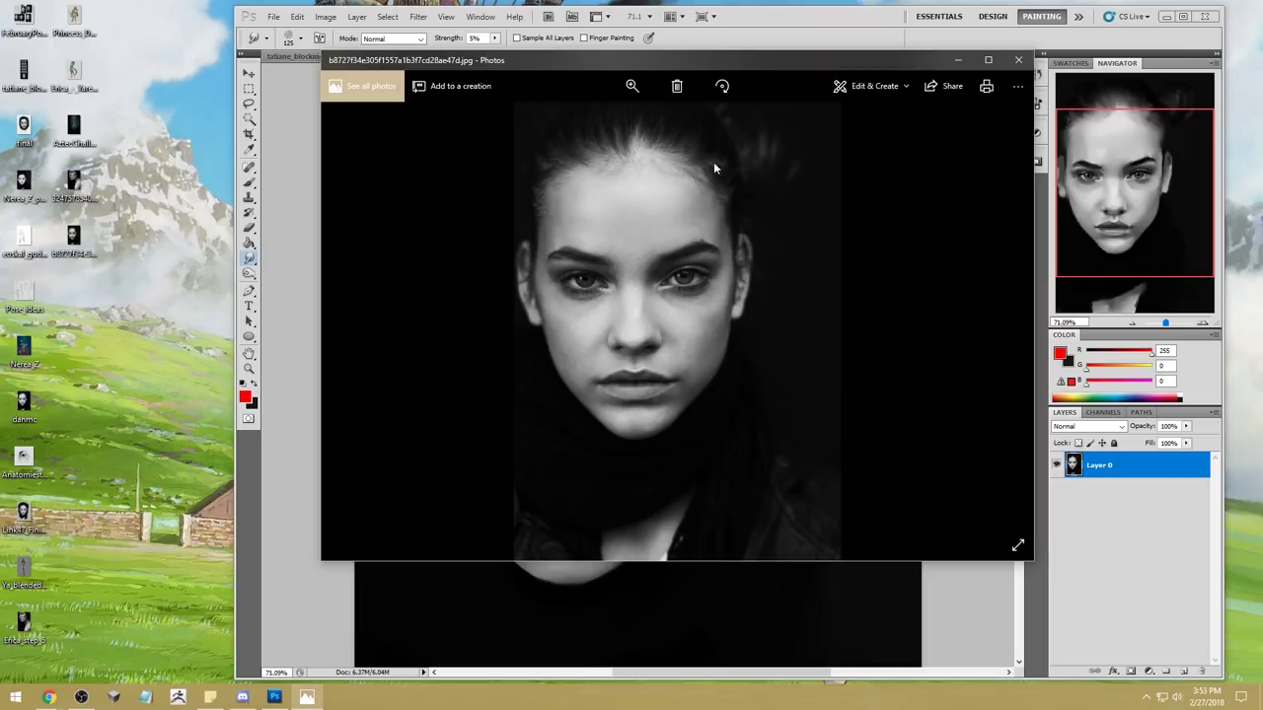
left_click(957, 60)
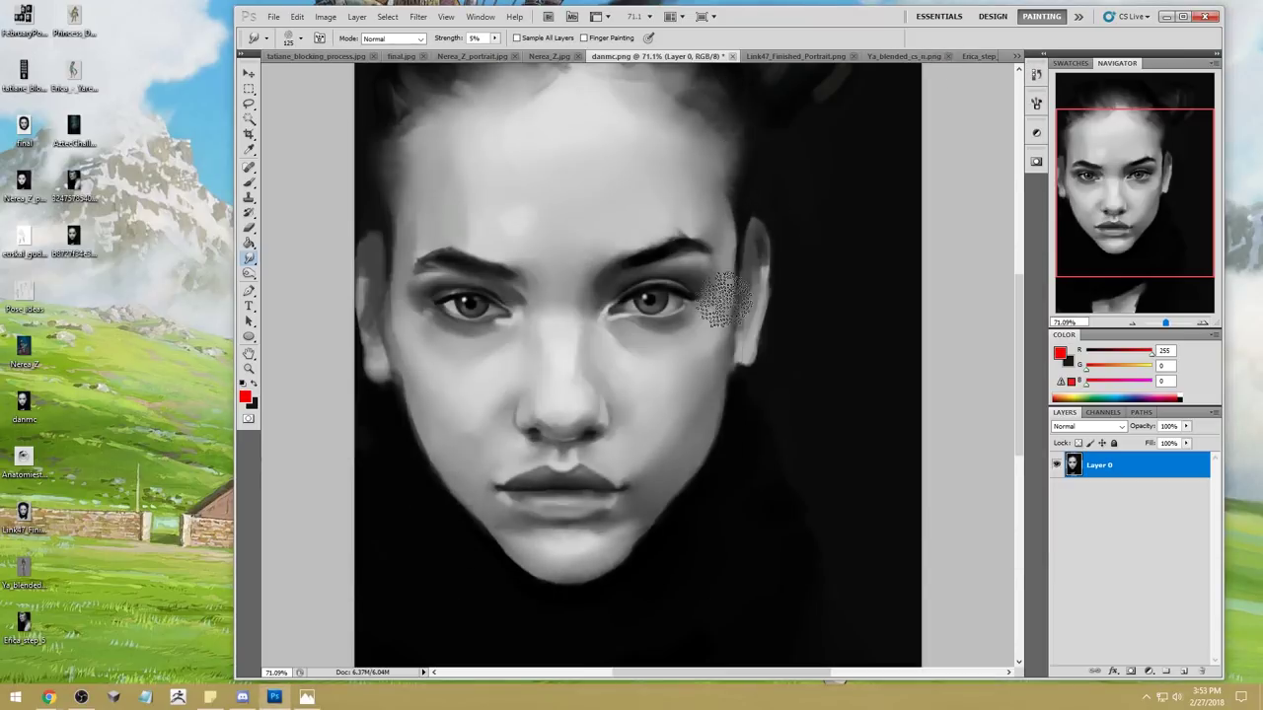
Step: Show the whole danmc.png portrait at 50% and set the Smudge brush size to 100 px
scroll(727, 302, "up", 1)
scroll(727, 302, "left", 3)
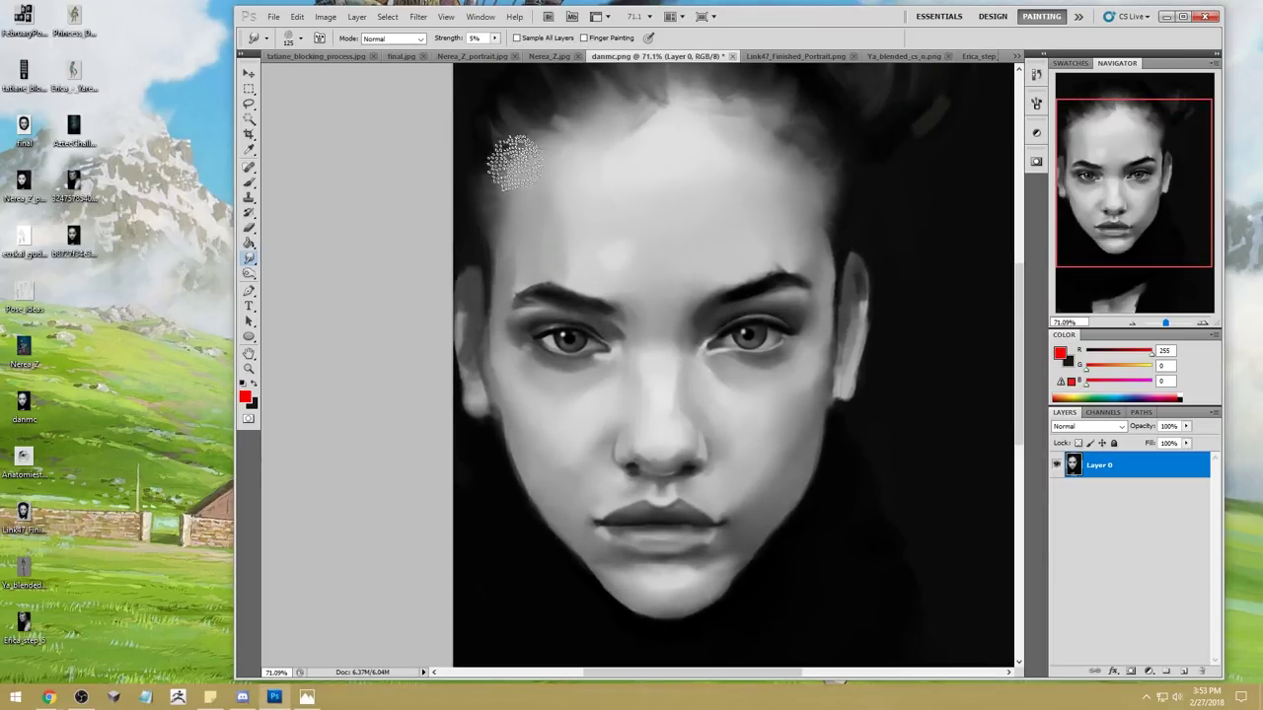
scroll(730, 360, "down", 2)
scroll(730, 360, "down", 1)
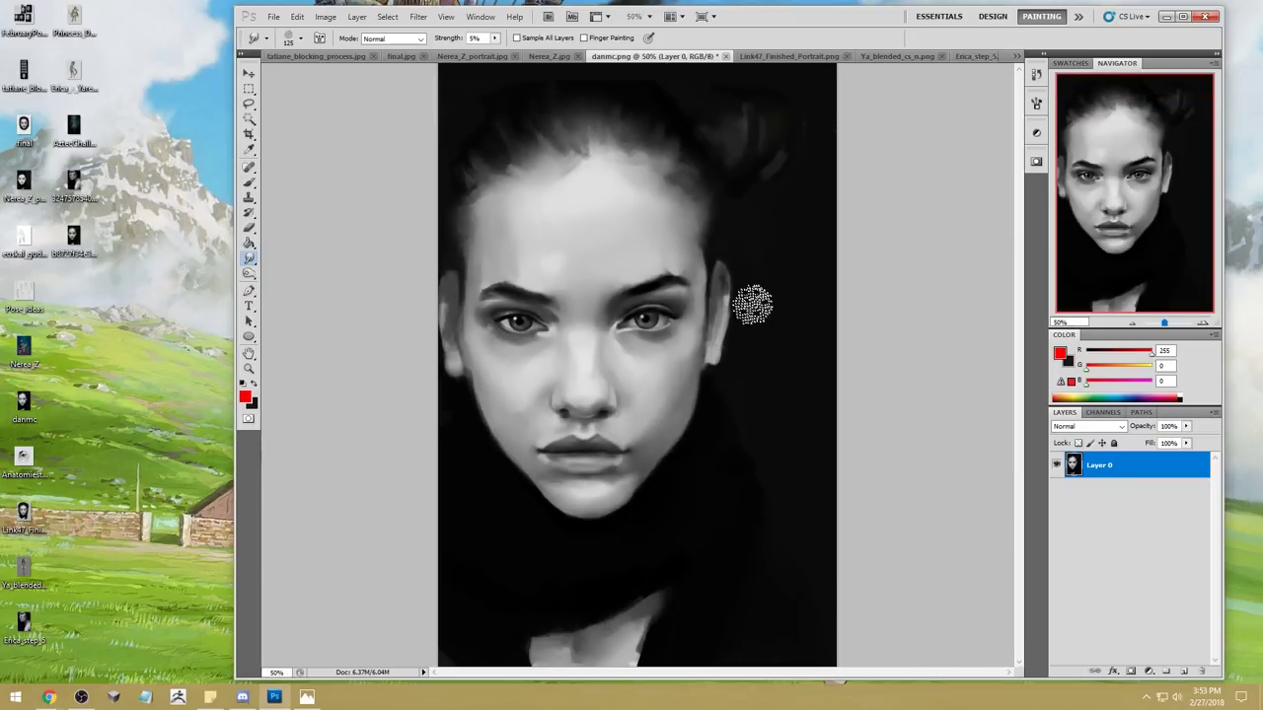
key("bracketleft")
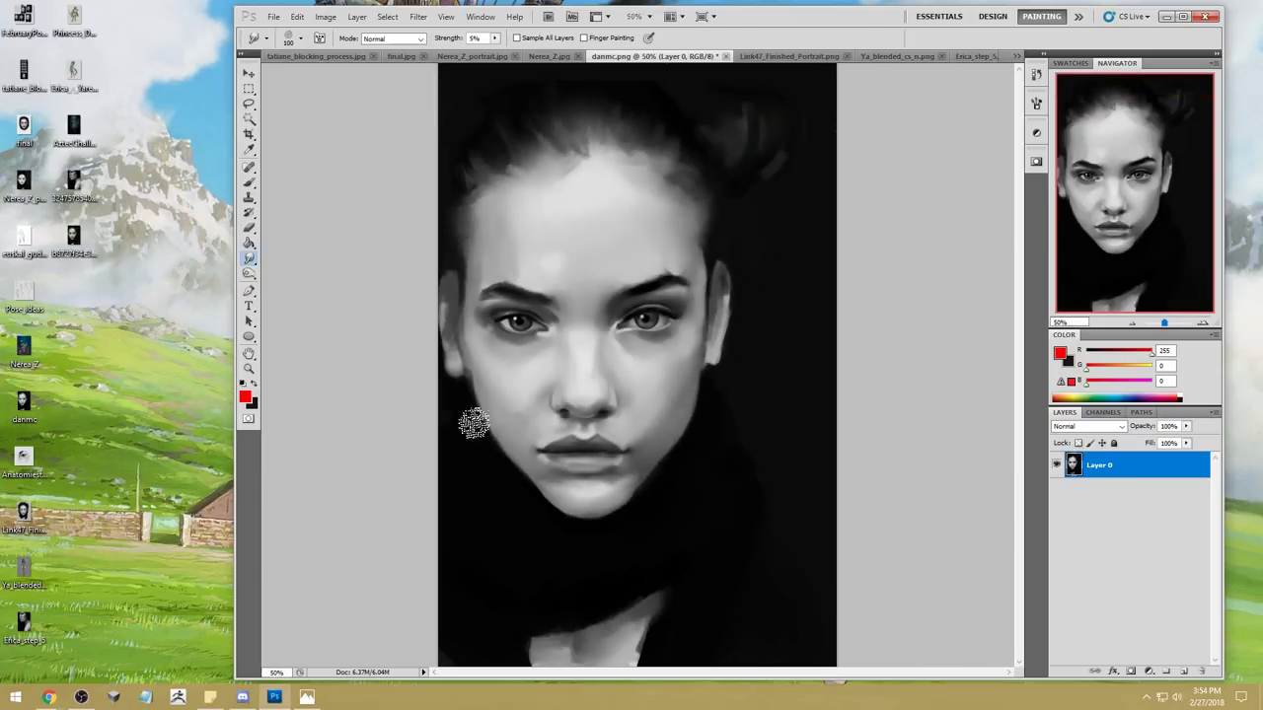
Step: Switch to the Brush tool, pick the soft round 100 px brush and enlarge it to 700 px
key("b")
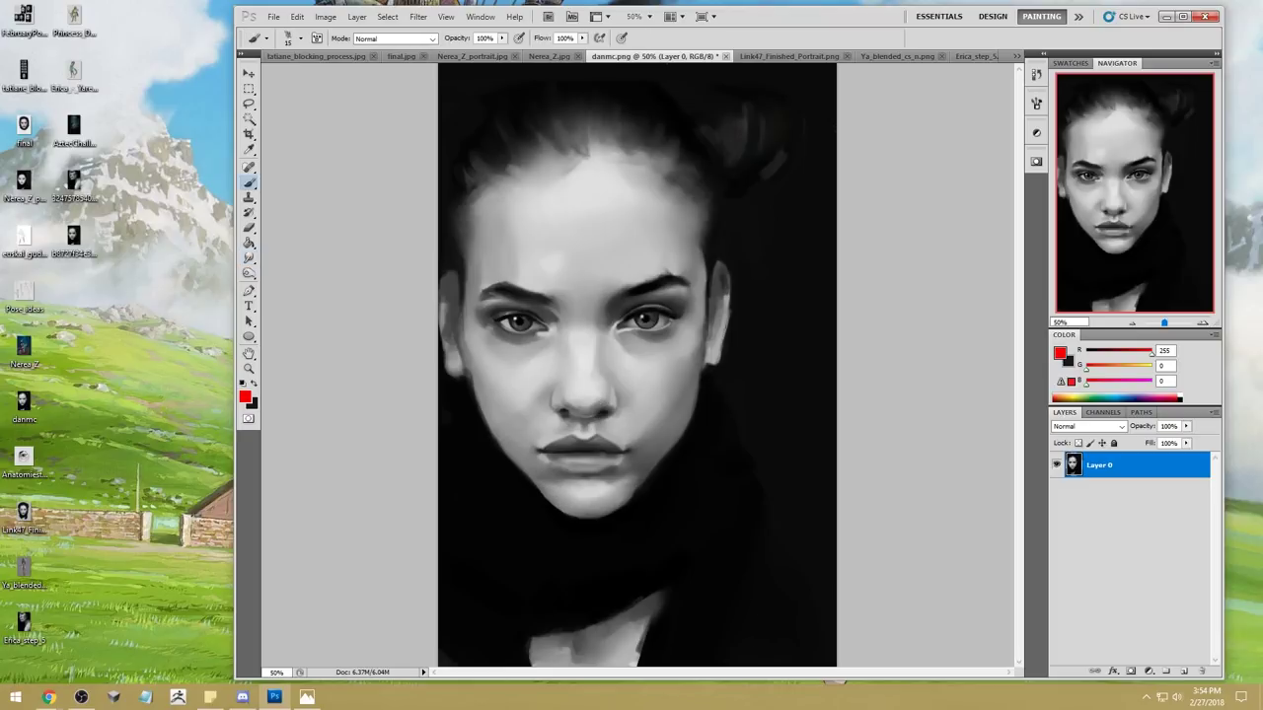
right_click(714, 227)
left_click(829, 369)
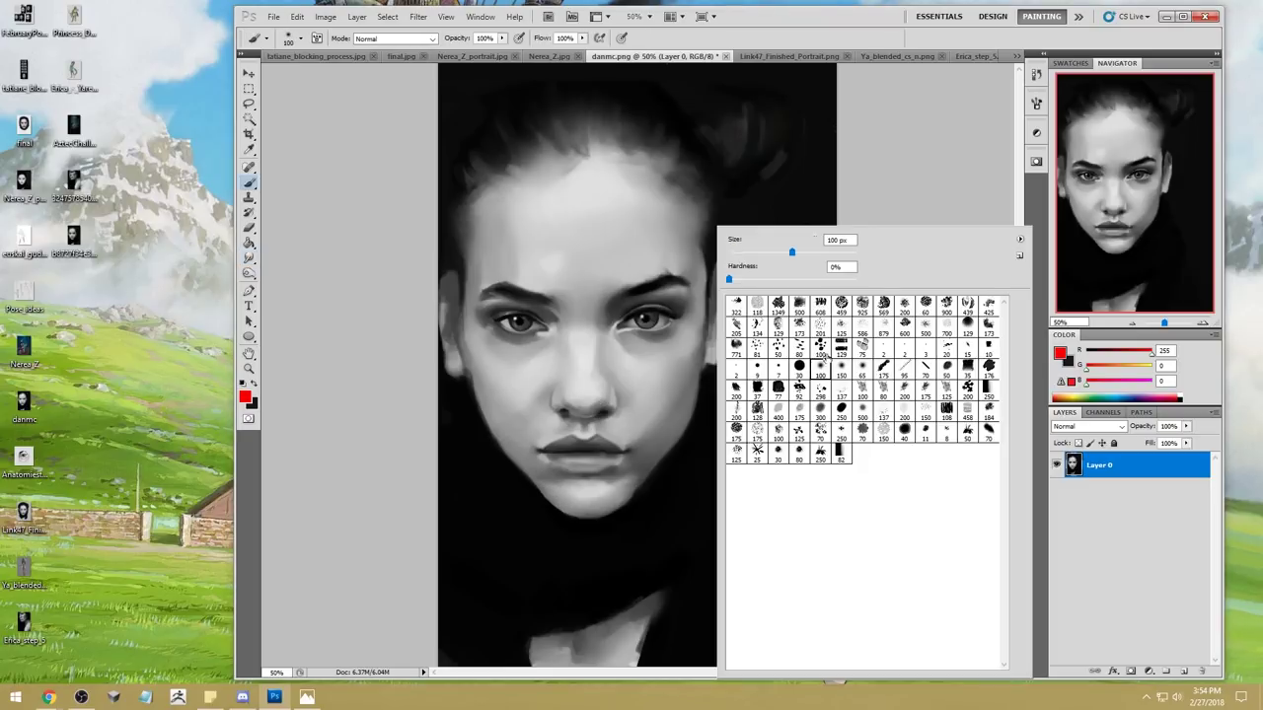
left_click(933, 193)
key("bracketright")
key("bracketright")
key("bracketright")
key("bracketright")
key("bracketright")
key("bracketright")
key("bracketright")
key("bracketright")
key("bracketright")
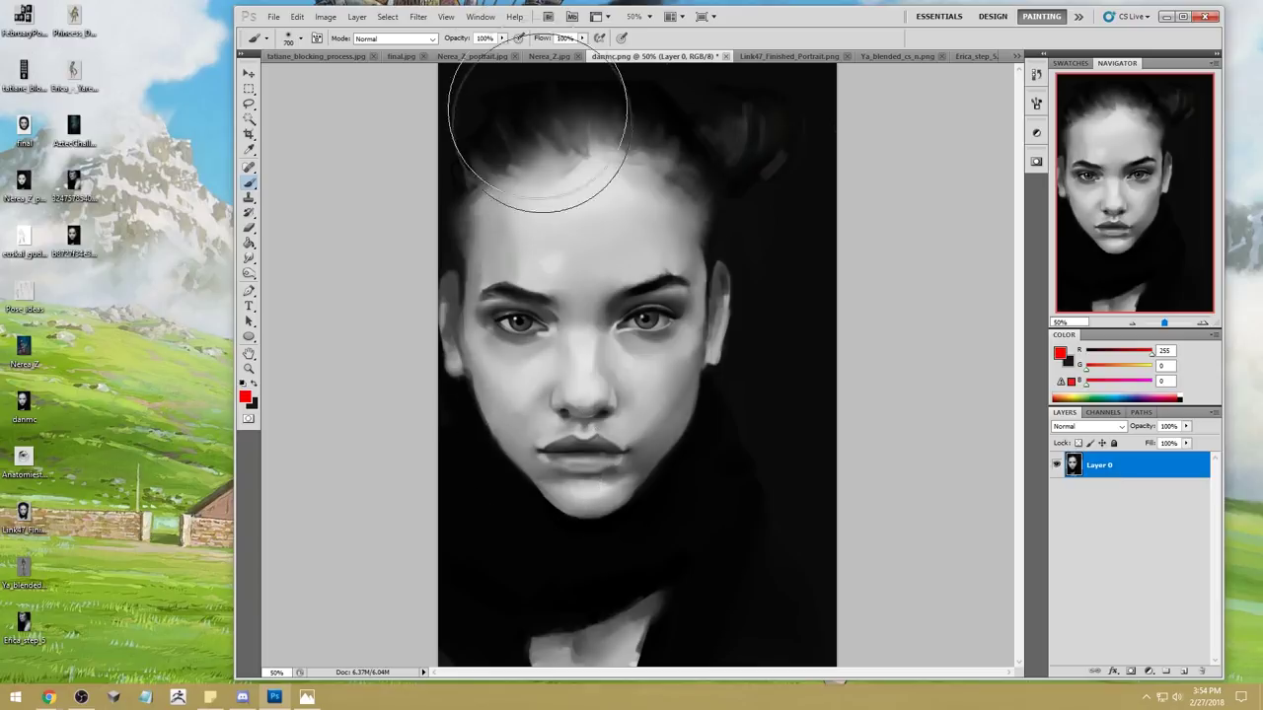
Step: Set the brush mode to Darken, sample the near-black color beside the jaw and reduce the brush to 600 px
left_click(395, 38)
left_click(376, 106)
left_click(539, 480, "alt")
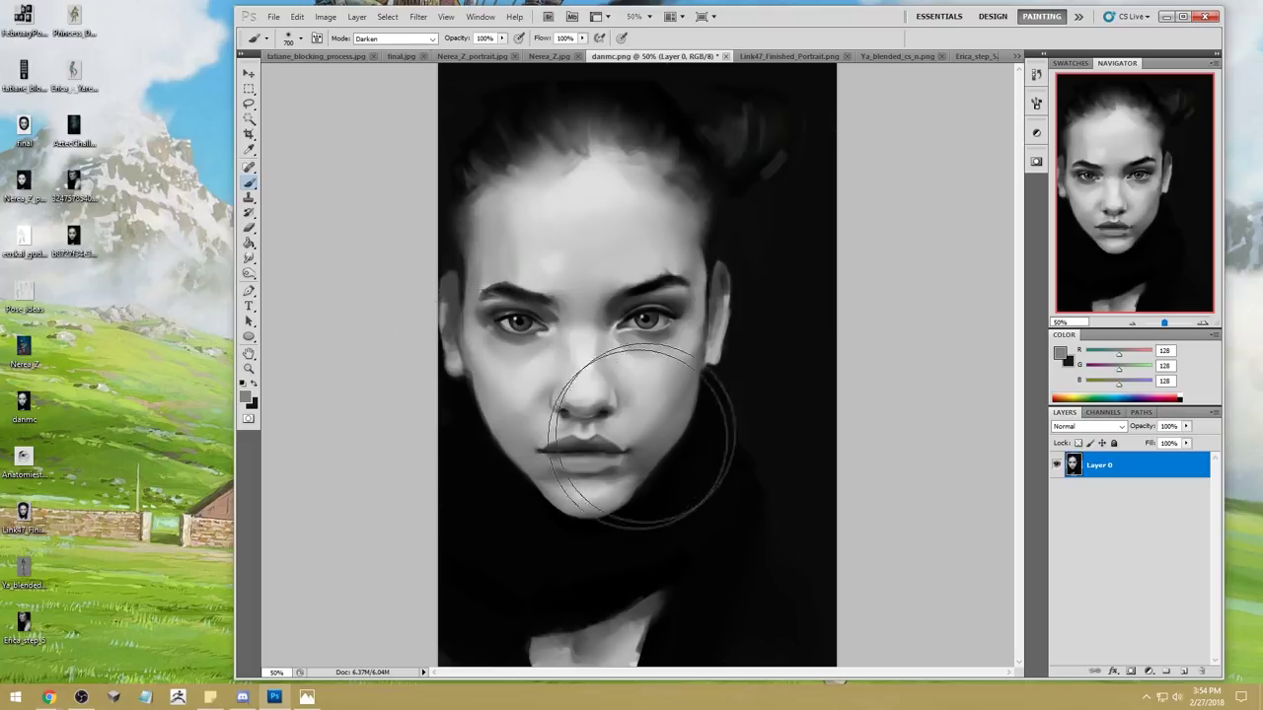
left_click(500, 447, "alt")
key("bracketleft")
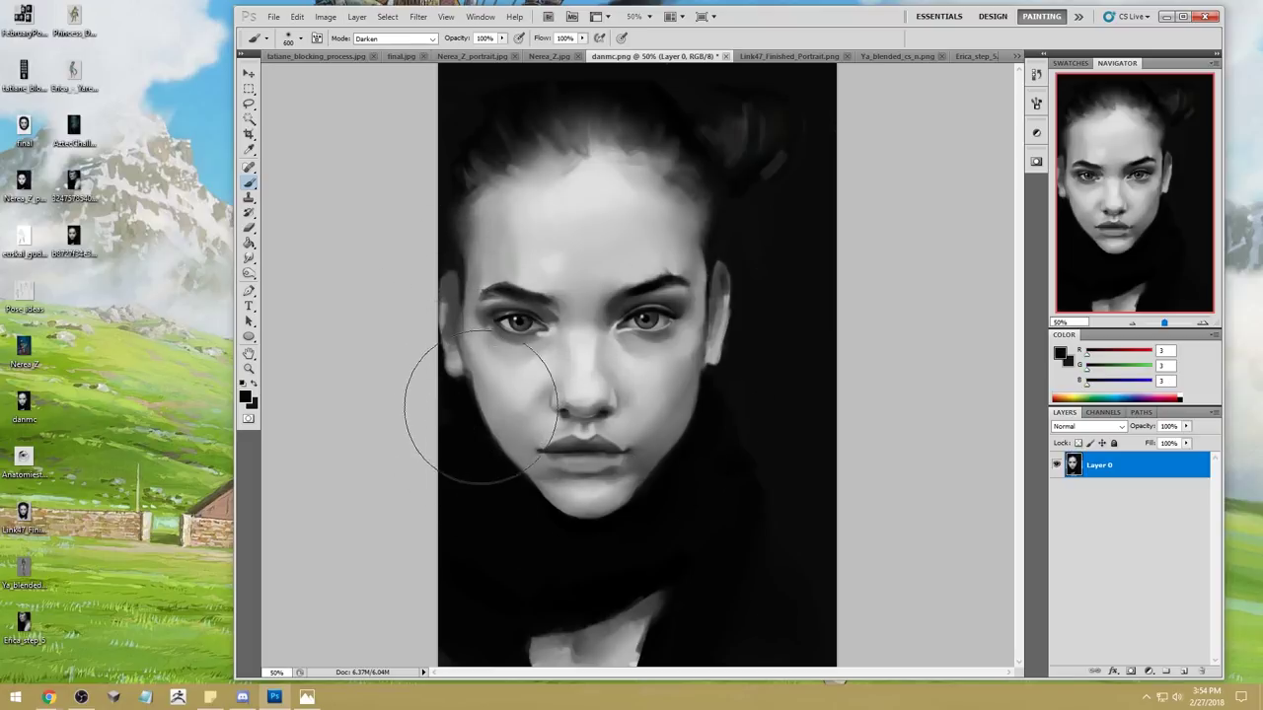
Step: Bring back the reference photo, narrow its window and place it beside the painted portrait for comparison
left_click(307, 698)
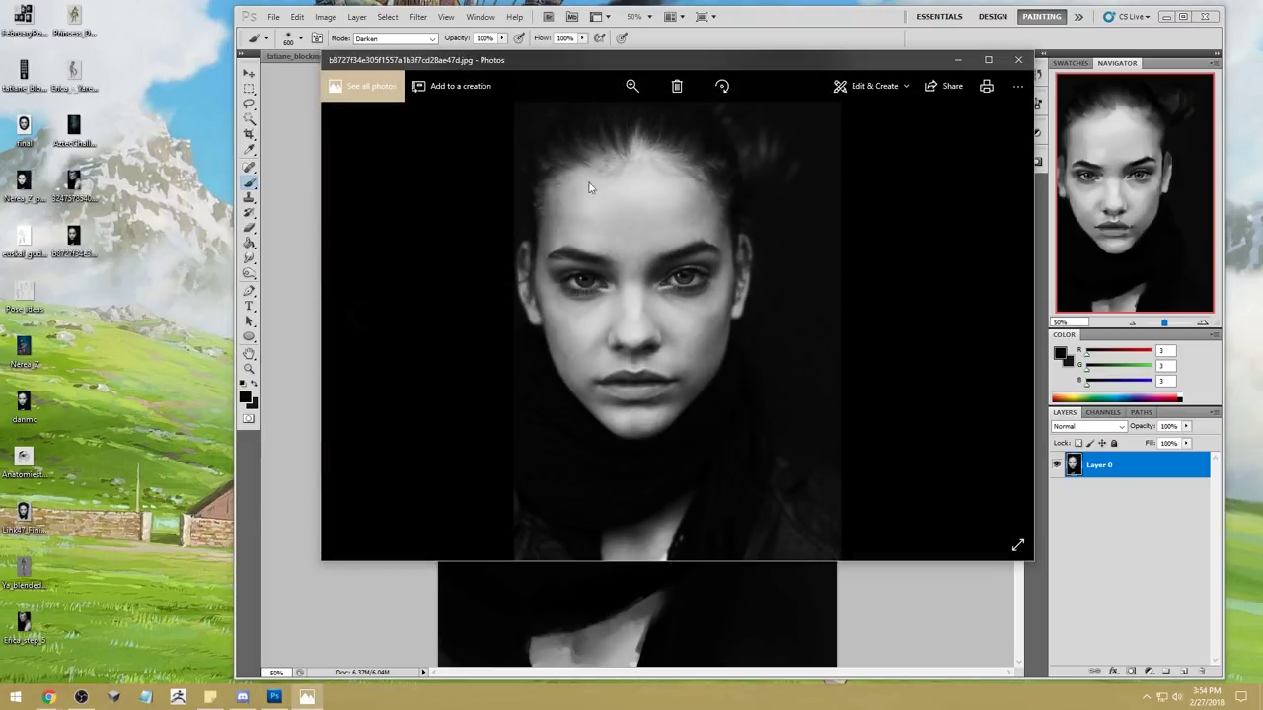
left_click_drag(742, 60, 405, 59)
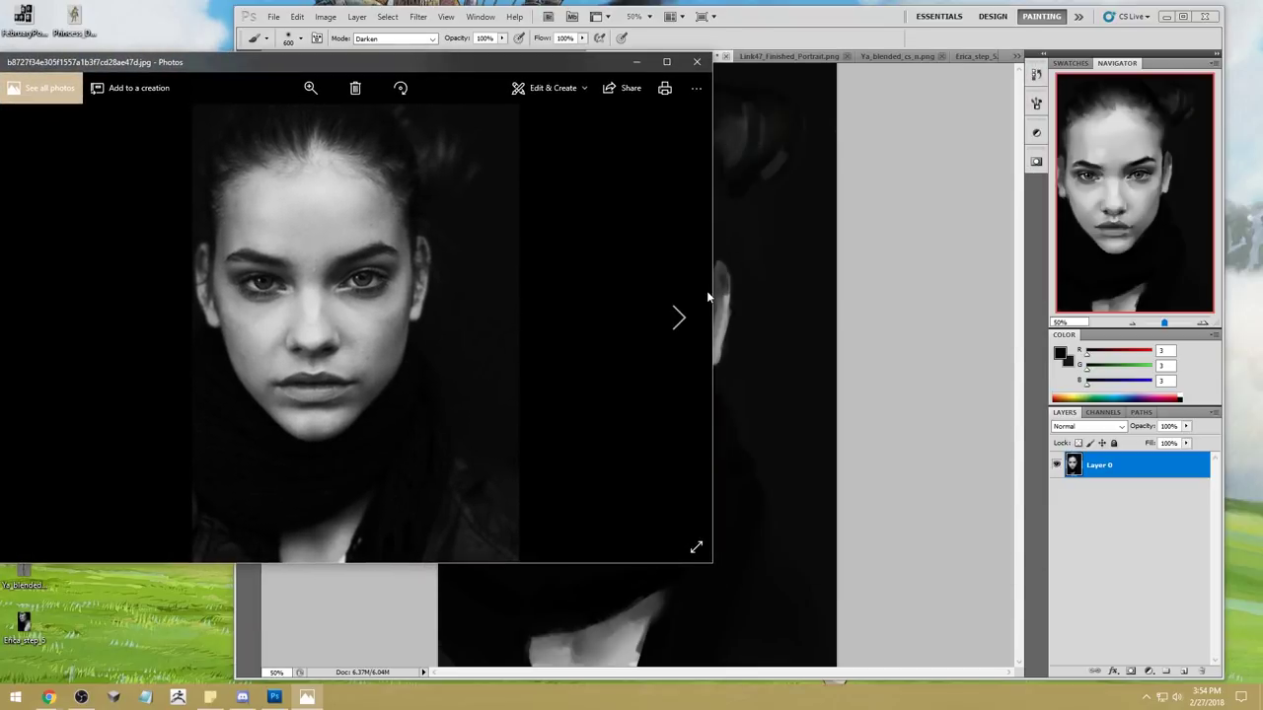
left_click(679, 317)
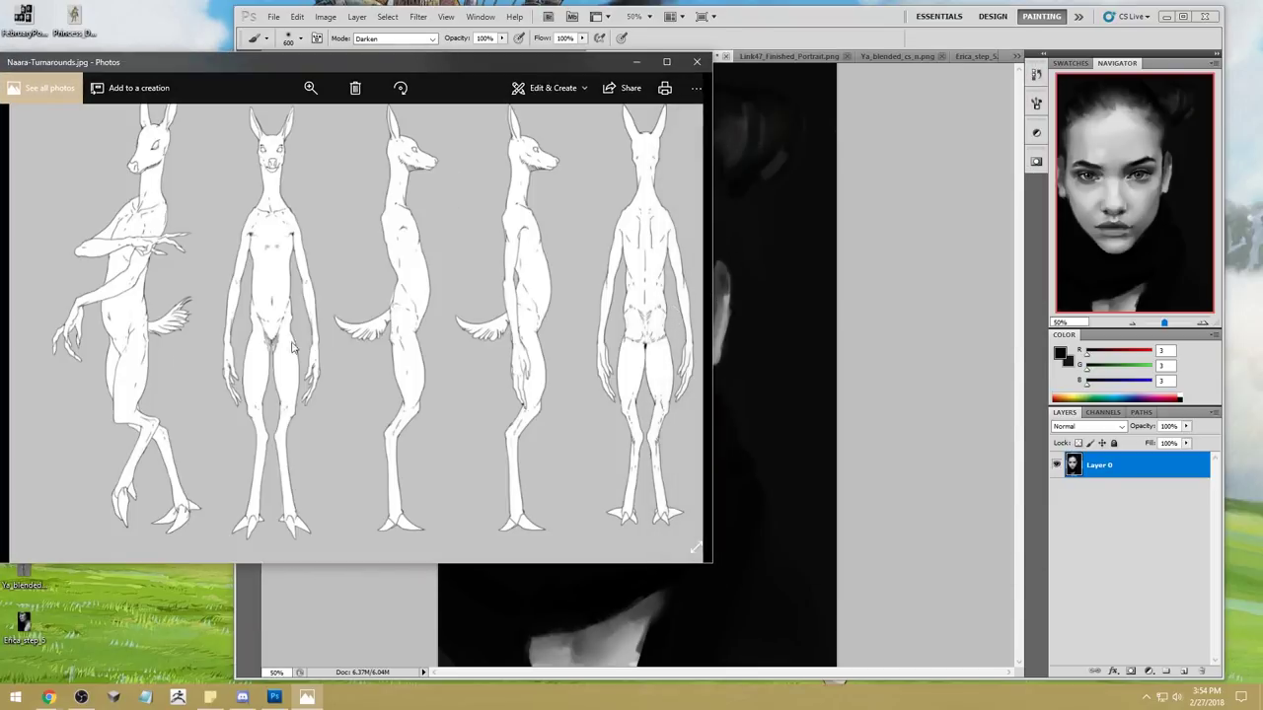
left_click(23, 316)
left_click_drag(710, 302, 328, 302)
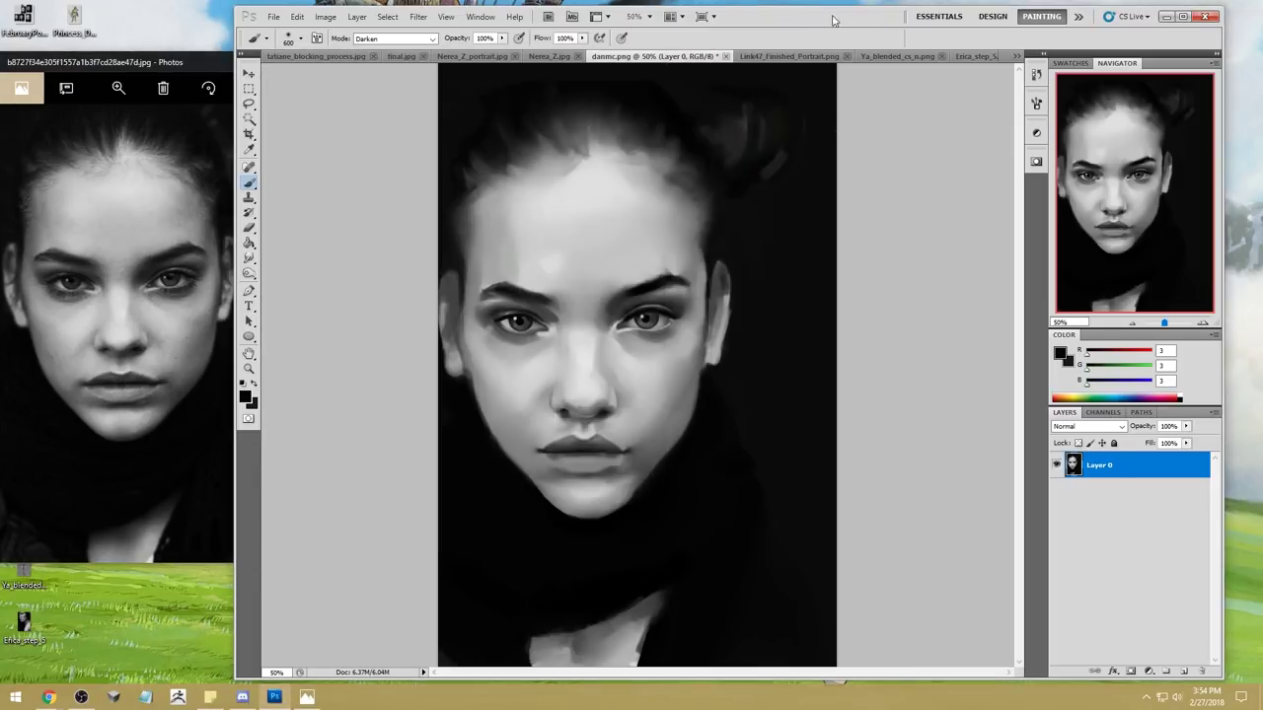
left_click_drag(829, 15, 930, 12)
left_click_drag(104, 170, 153, 168)
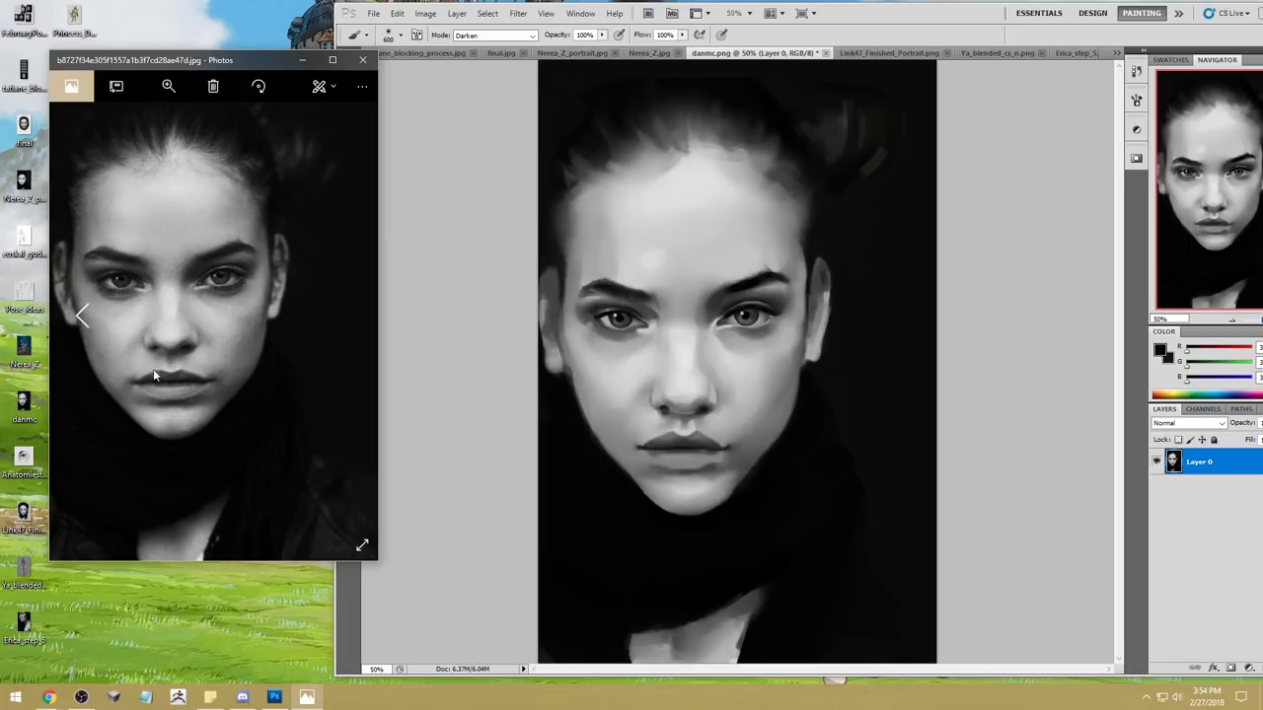
left_click(448, 437)
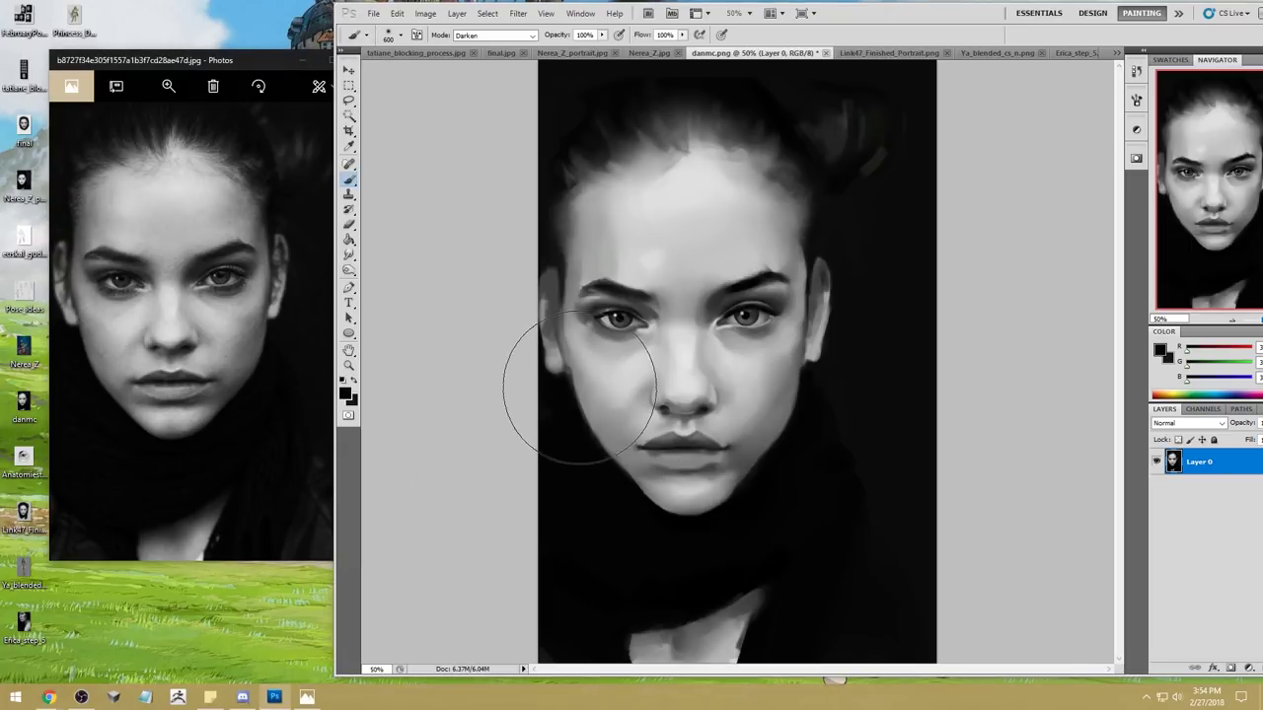
Step: Set the brush opacity to 28%, reduce the brush to 250 px and softly darken the jaw and chin edges
key("2")
key("8")
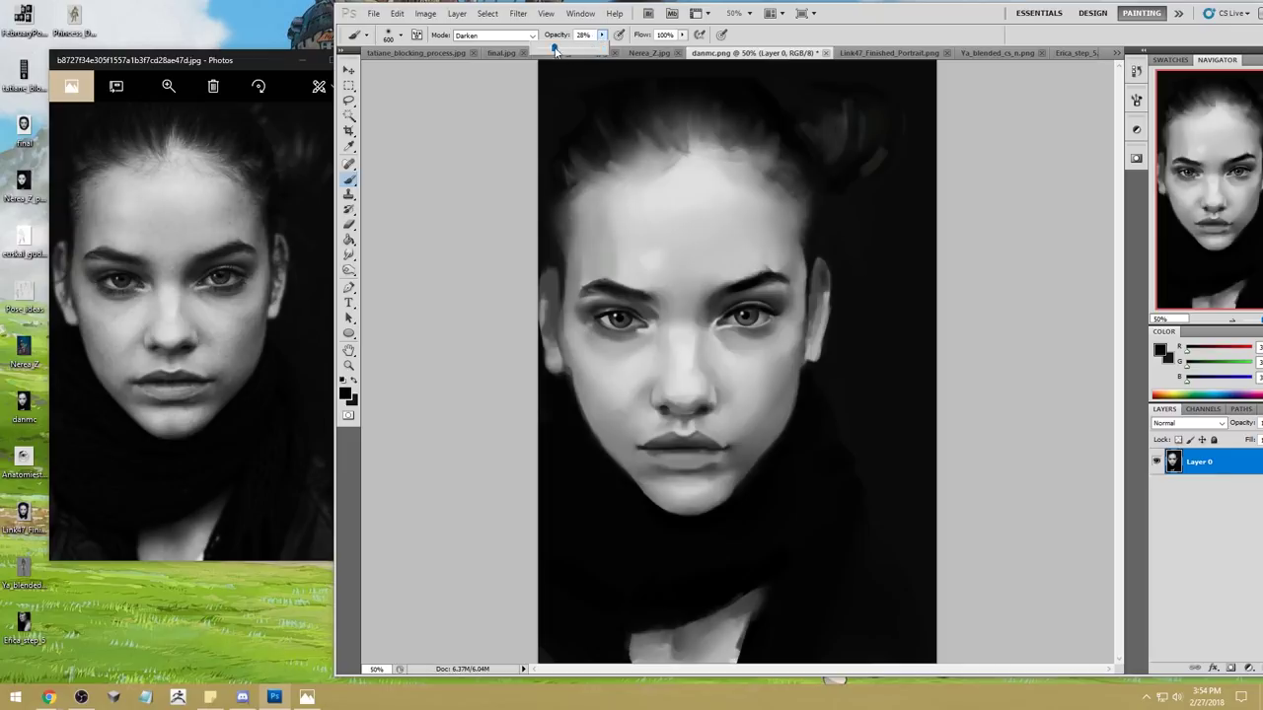
key("bracketleft")
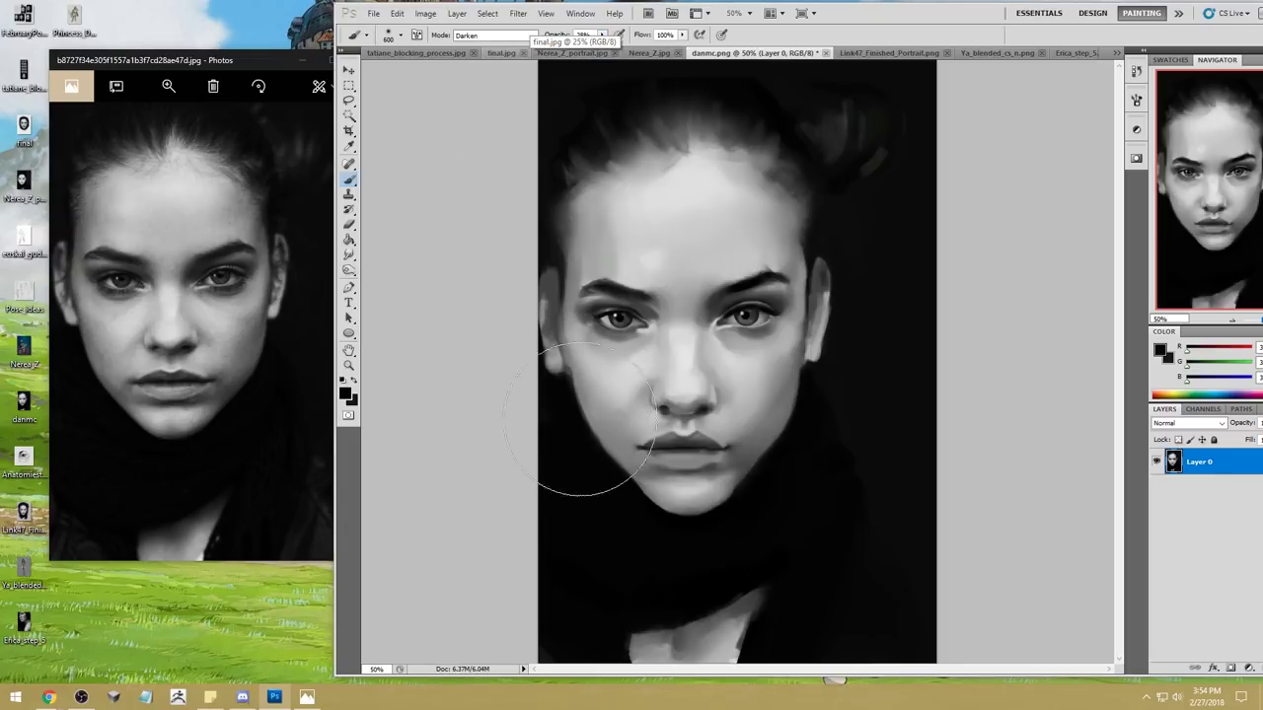
key("bracketleft")
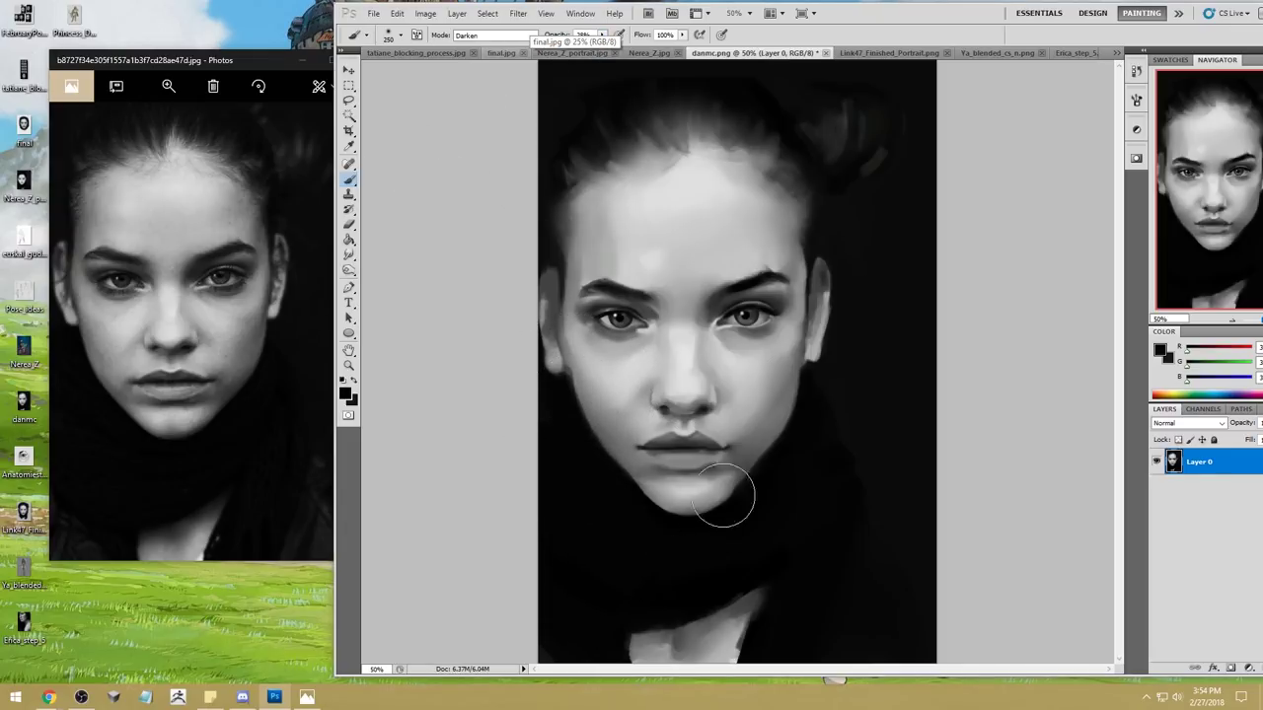
key("bracketleft")
key("bracketleft")
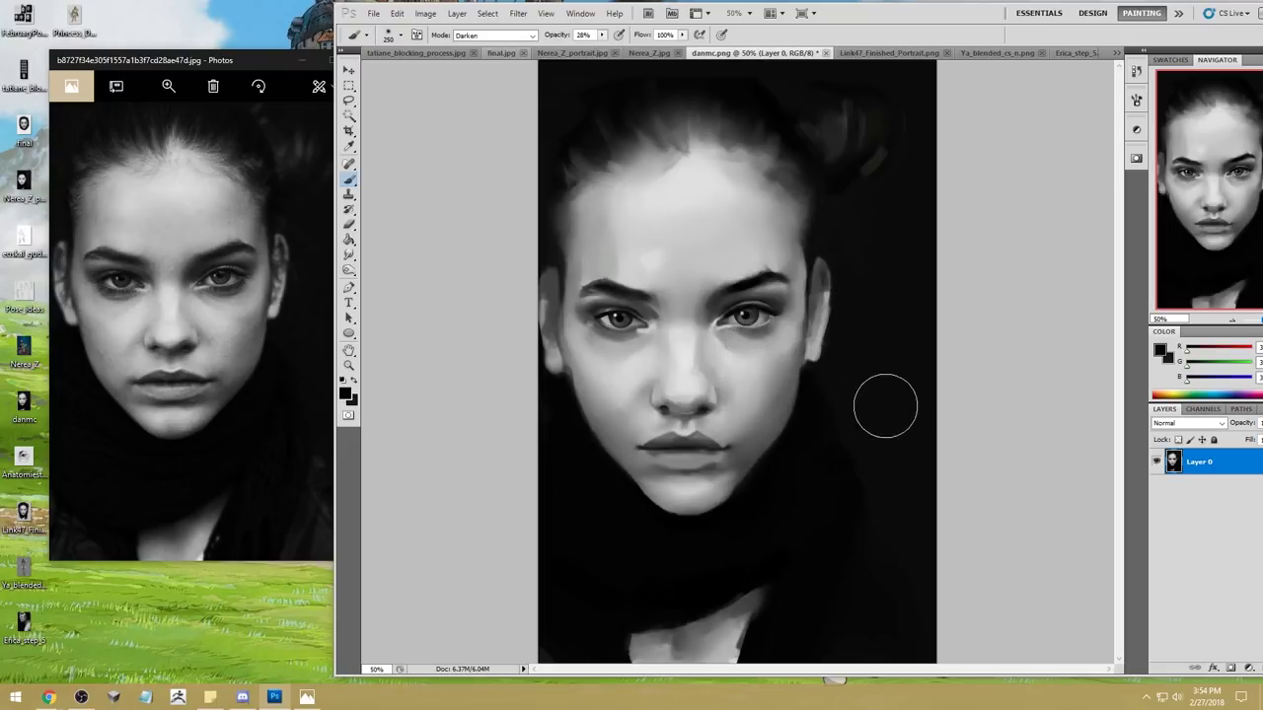
Step: Arrange the portrait and reference photo windows side by side without overlap, and choose the Smudge tool
left_click_drag(908, 13, 840, 16)
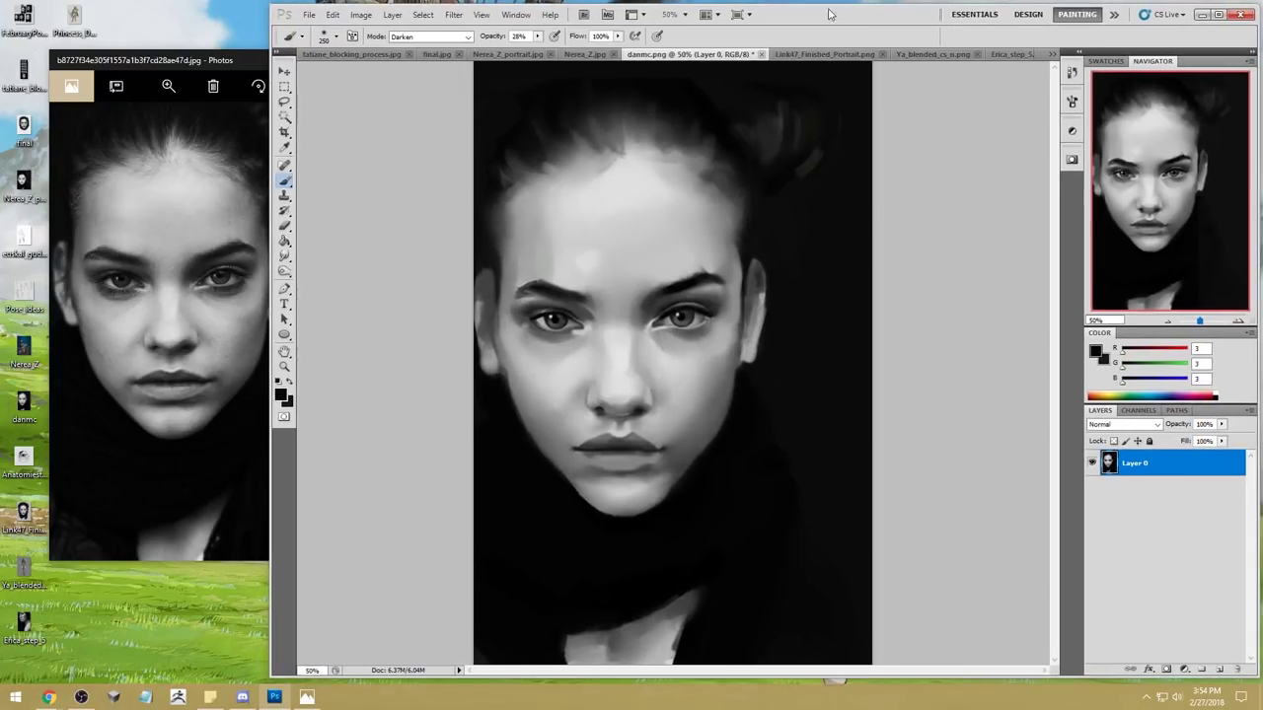
left_click_drag(267, 163, 350, 163)
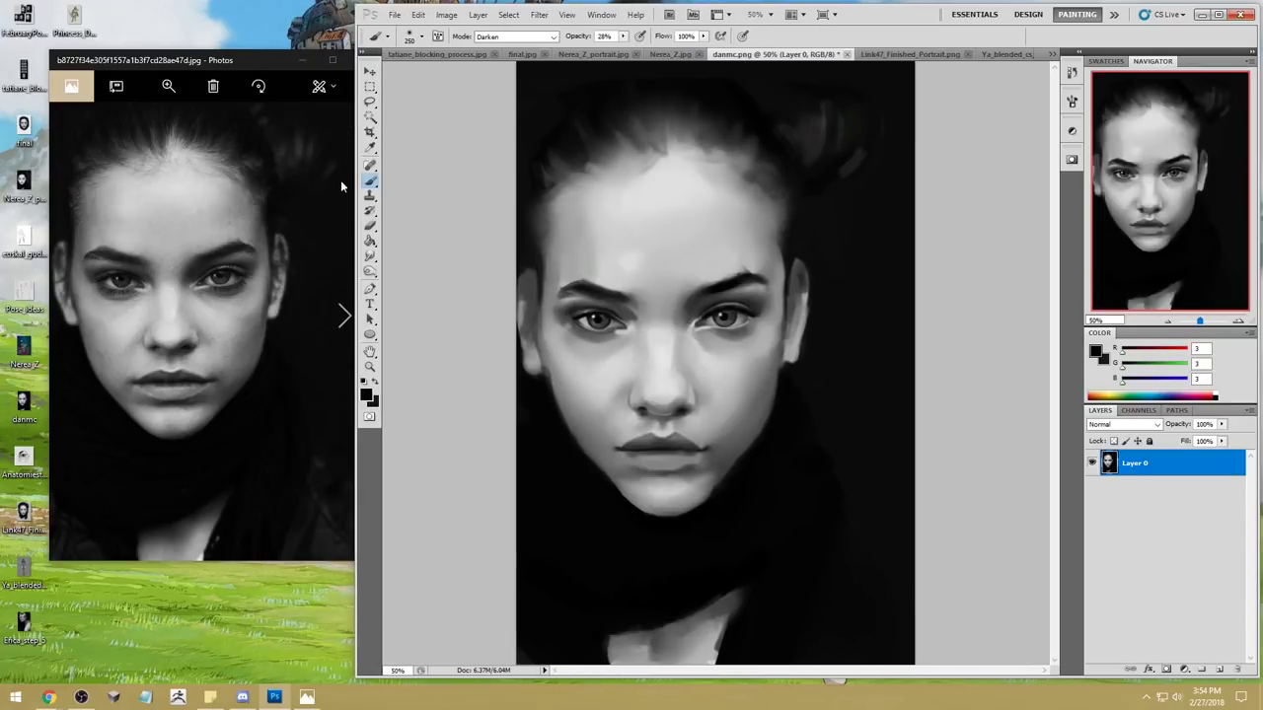
left_click(370, 257)
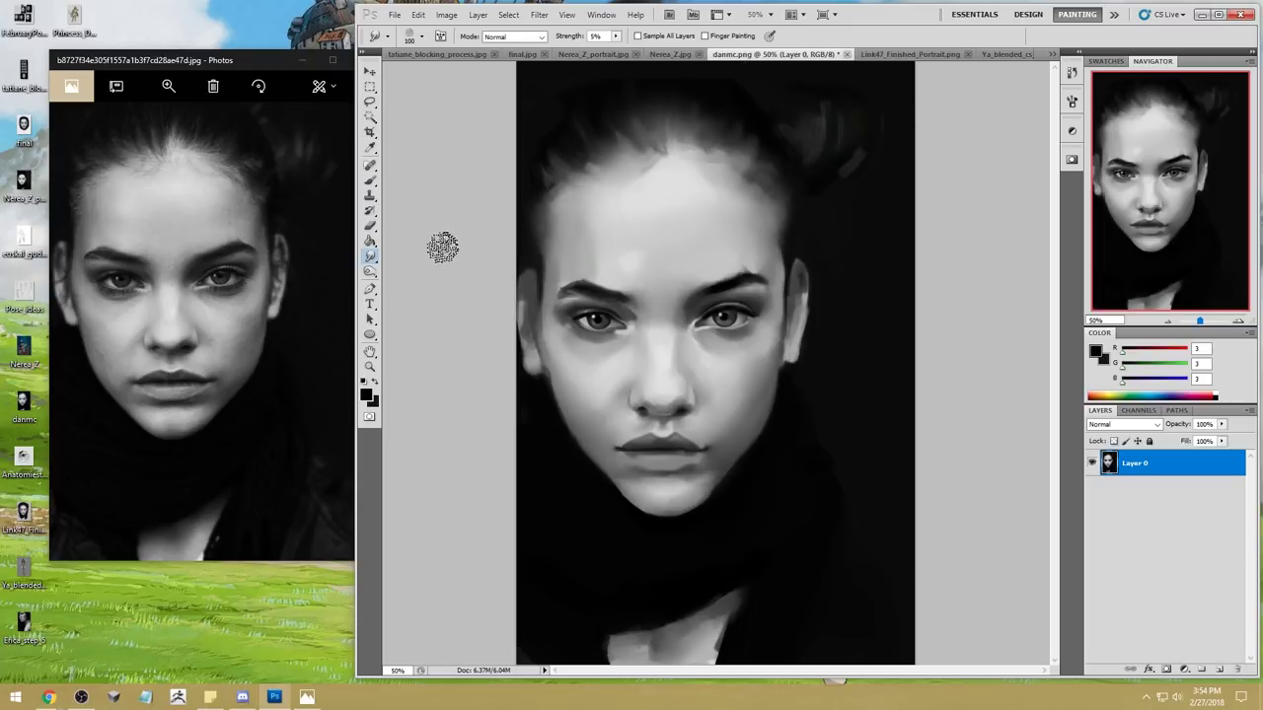
left_click_drag(235, 61, 193, 68)
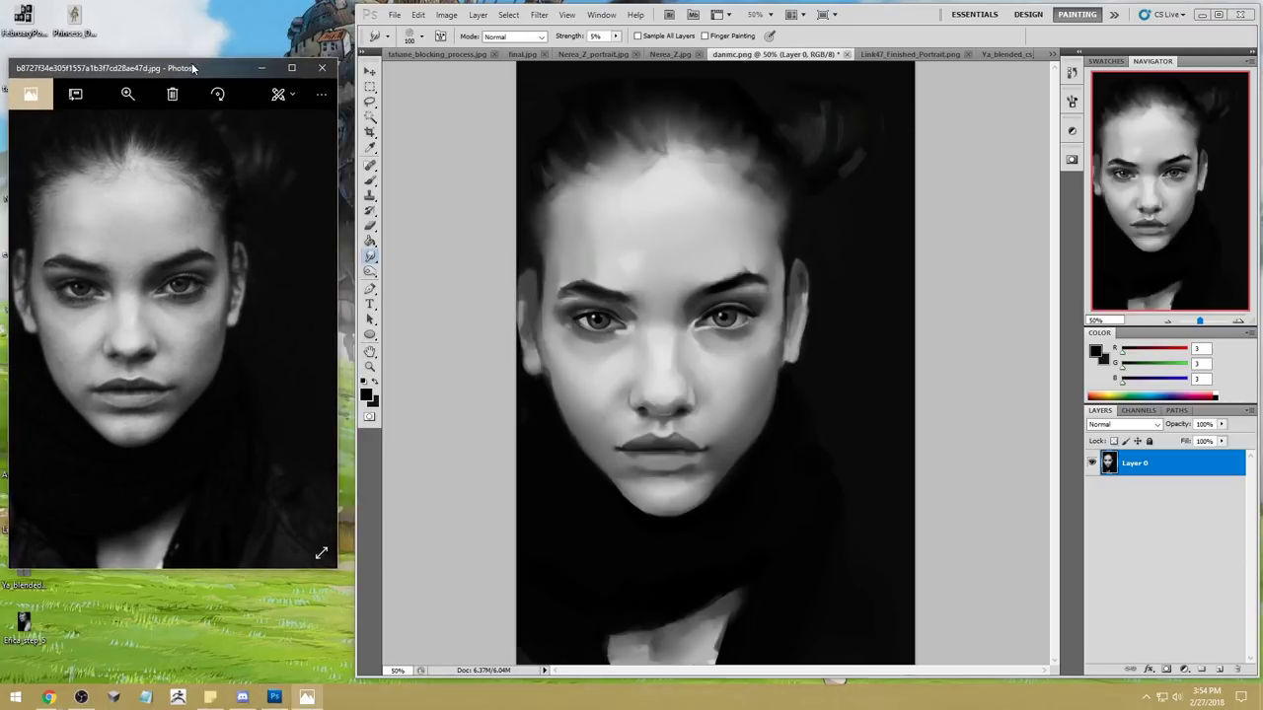
left_click(263, 29)
Step: Smudge the ears, jawline and mouth corners at 5% strength, reducing the brush from 100 to 70 and 45 px
left_click(461, 433)
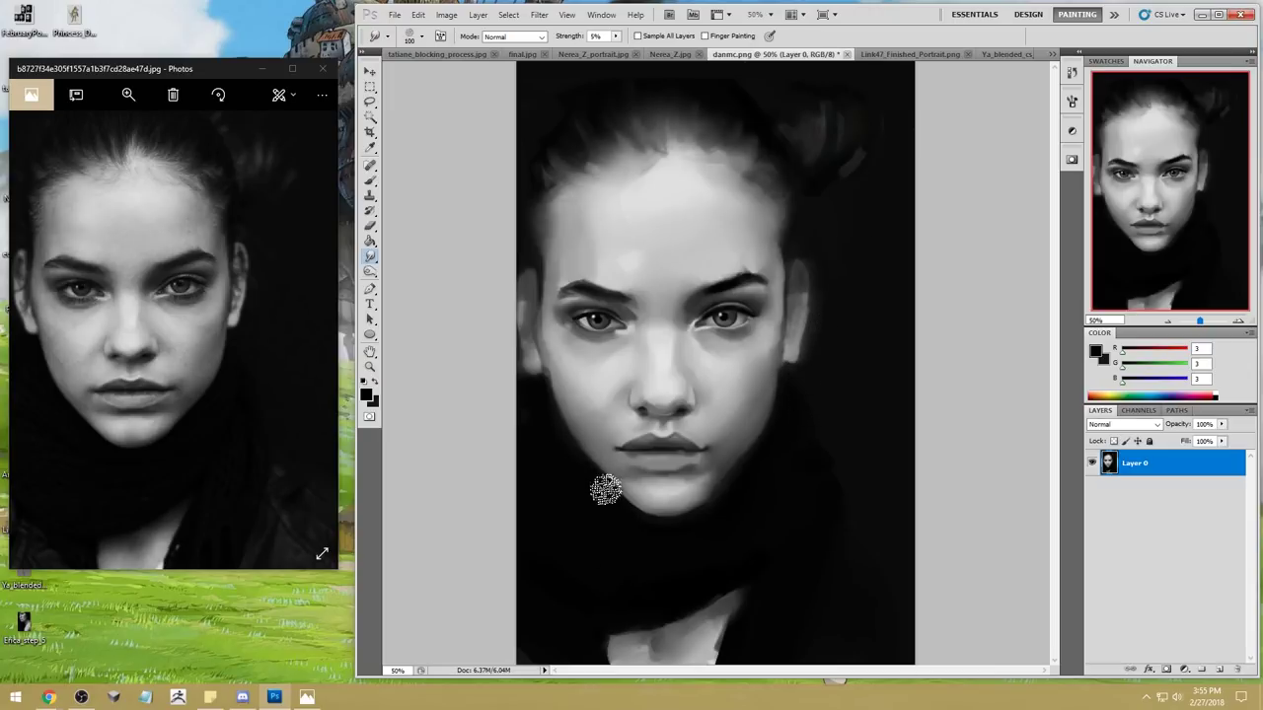
key("bracketleft")
key("bracketleft")
key("bracketleft")
key("bracketleft")
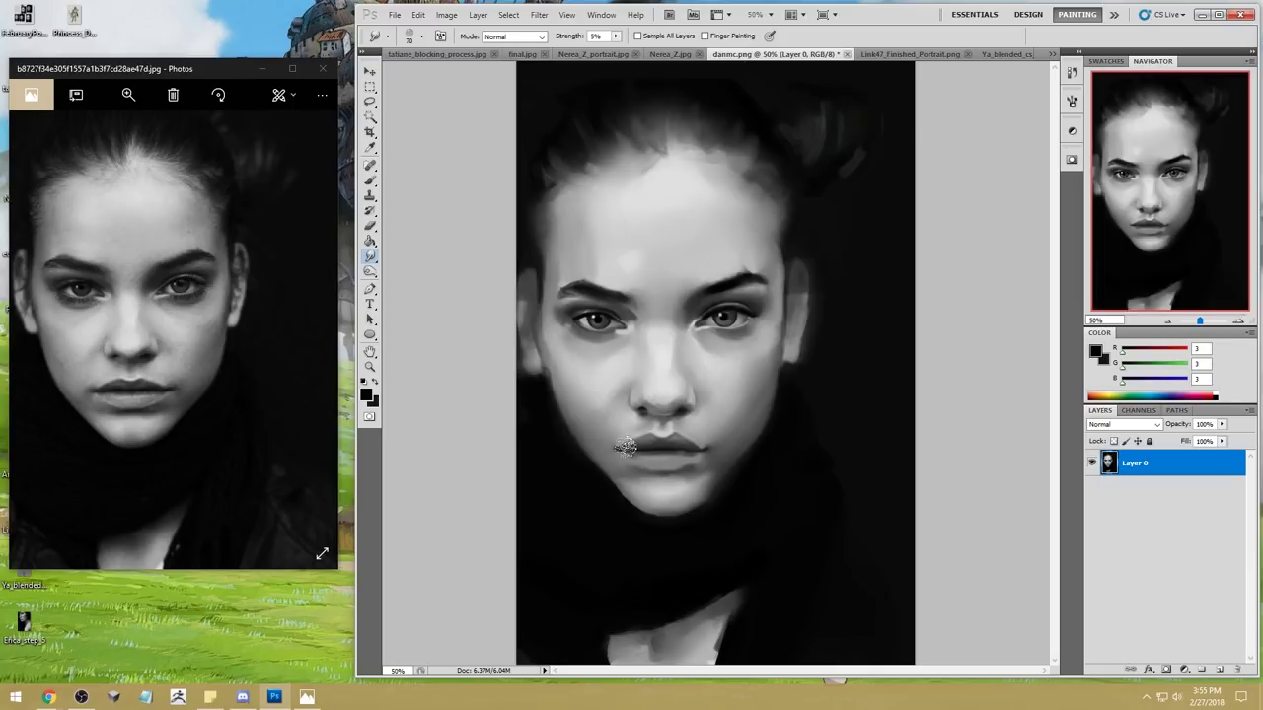
key("bracketleft")
key("bracketleft")
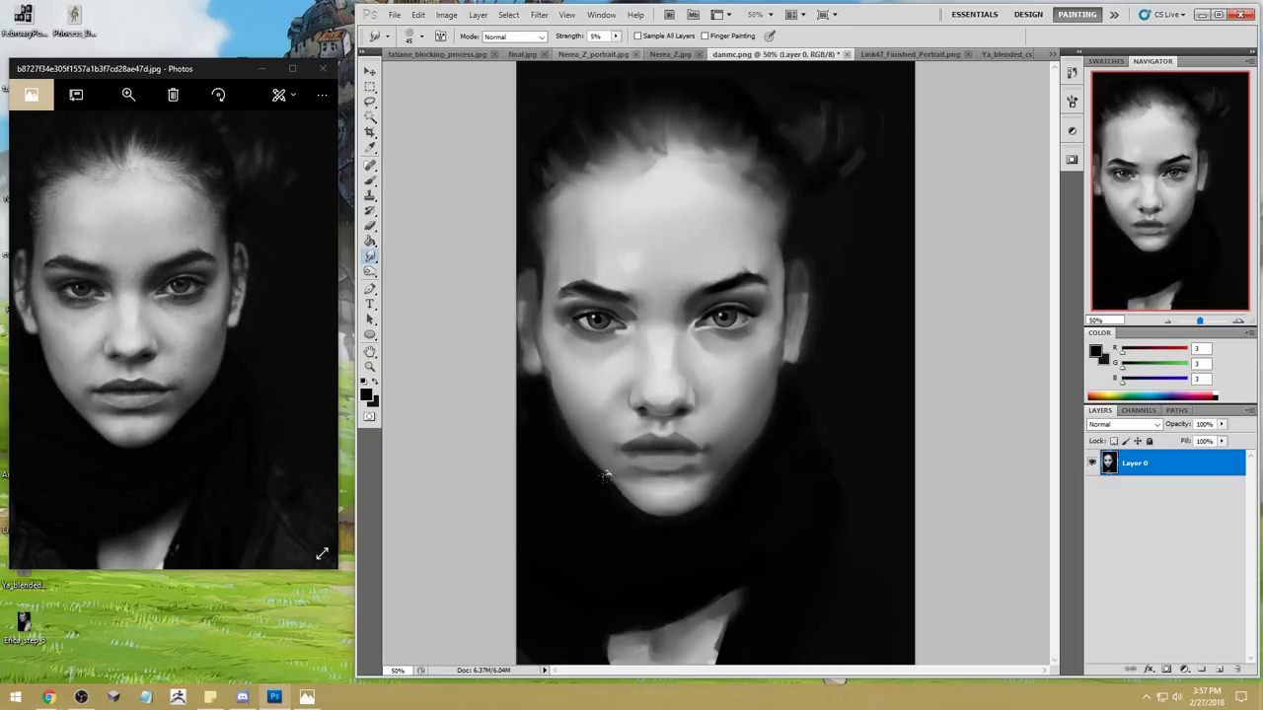
Step: Smudge the scarf's lower edge above the neck at 5% strength with a 40 px brush
key("bracketright")
key("bracketright")
key("bracketright")
key("bracketright")
key("bracketright")
key("bracketright")
key("bracketleft")
key("bracketleft")
key("bracketleft")
key("bracketleft")
key("bracketleft")
key("bracketleft")
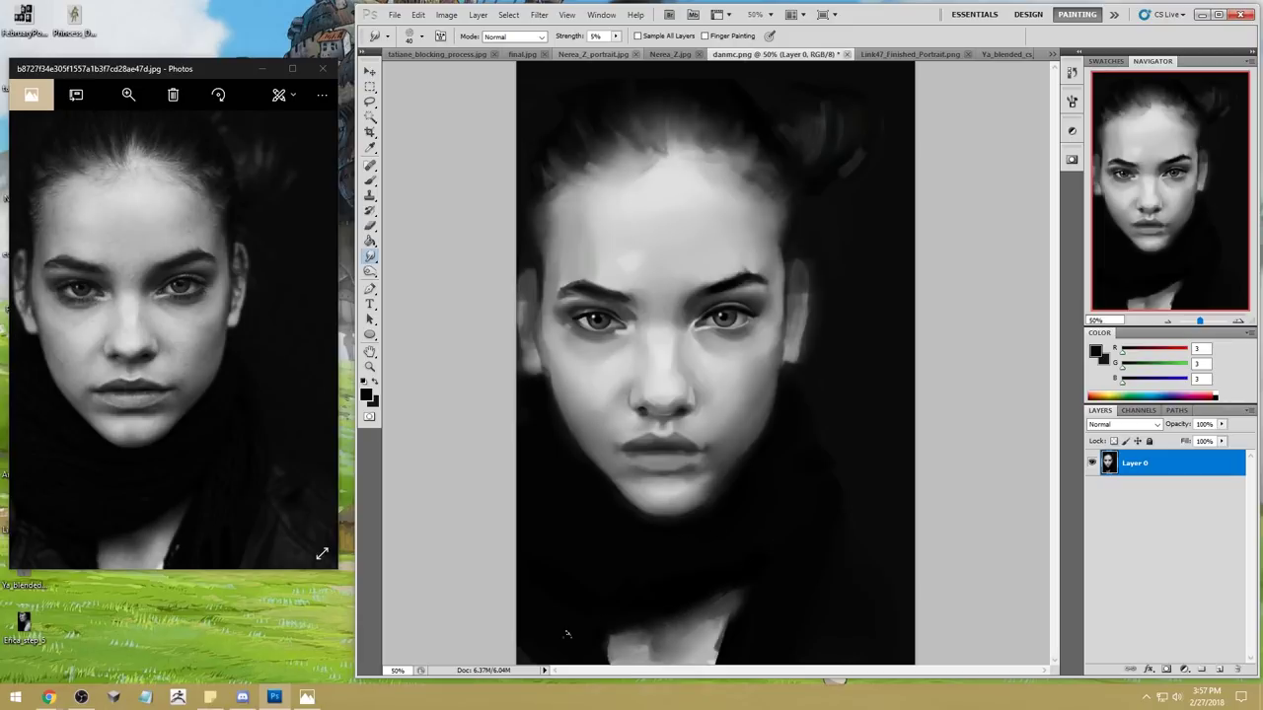
left_click_drag(701, 598, 577, 598)
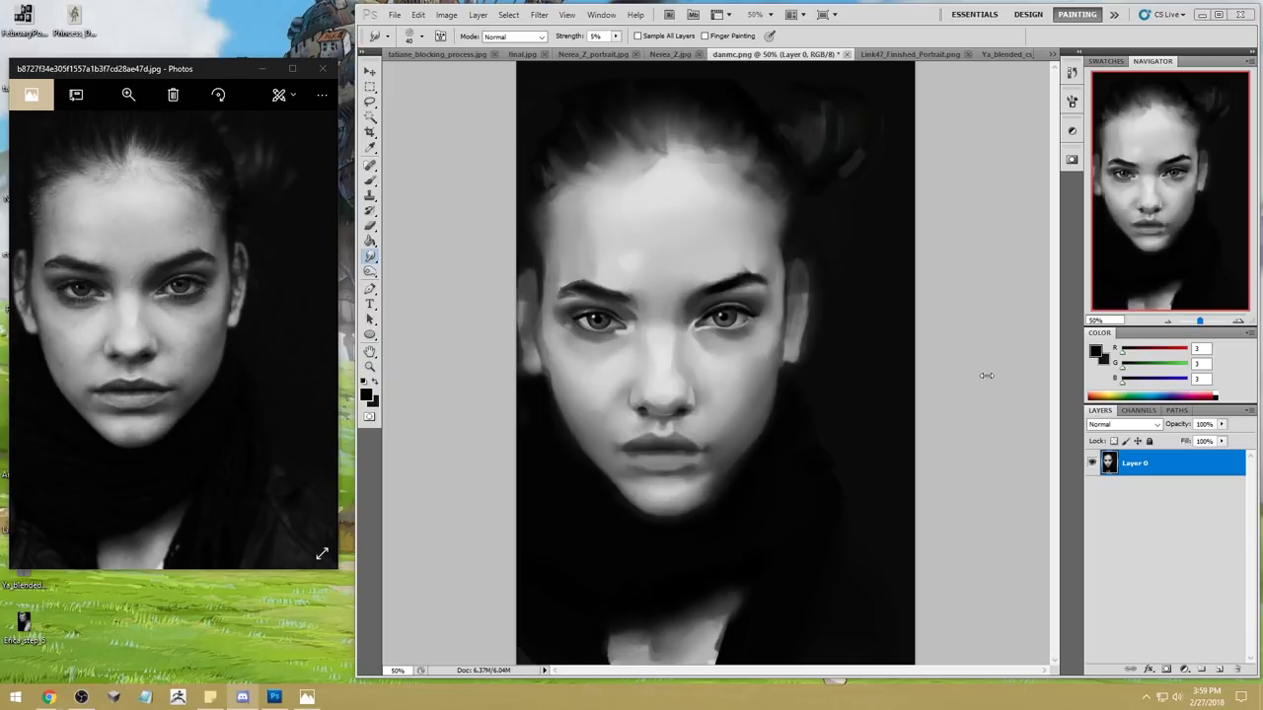
Step: Select the whole softened painting for copying, restore the original danmc.png history snapshot and paste the softened version in place as a new layer
key("ctrl+a")
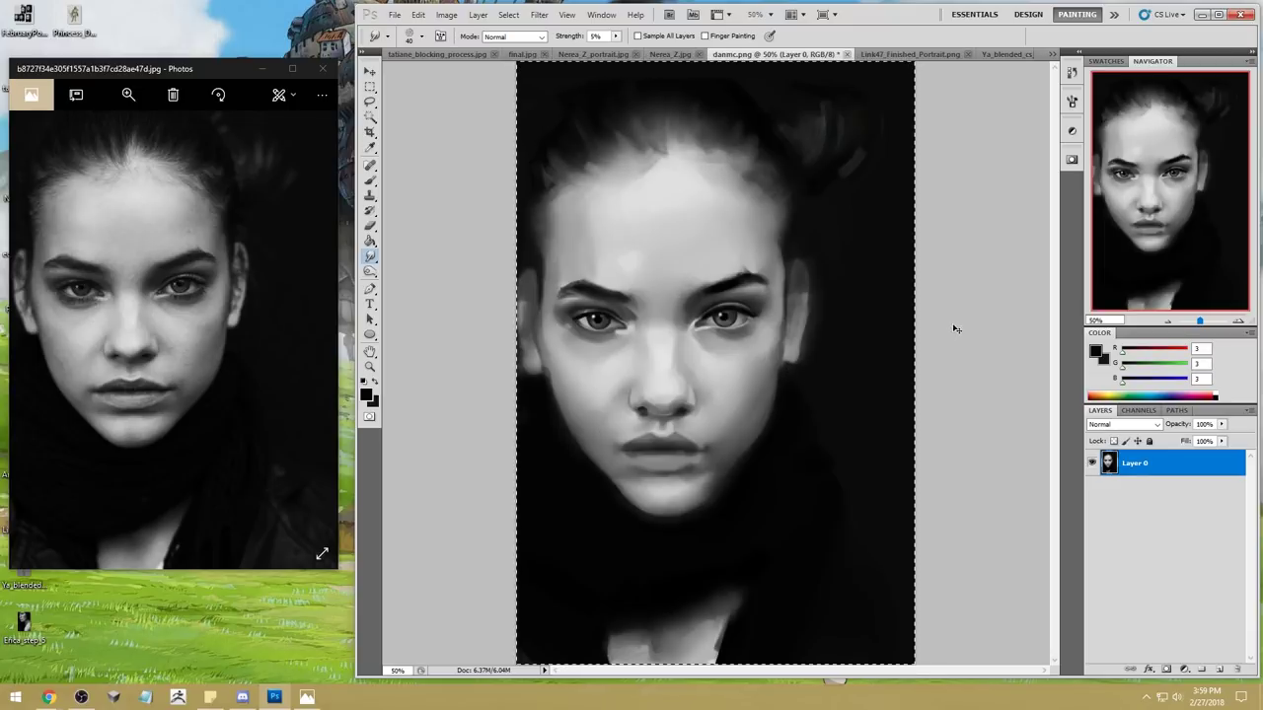
left_click(1072, 160)
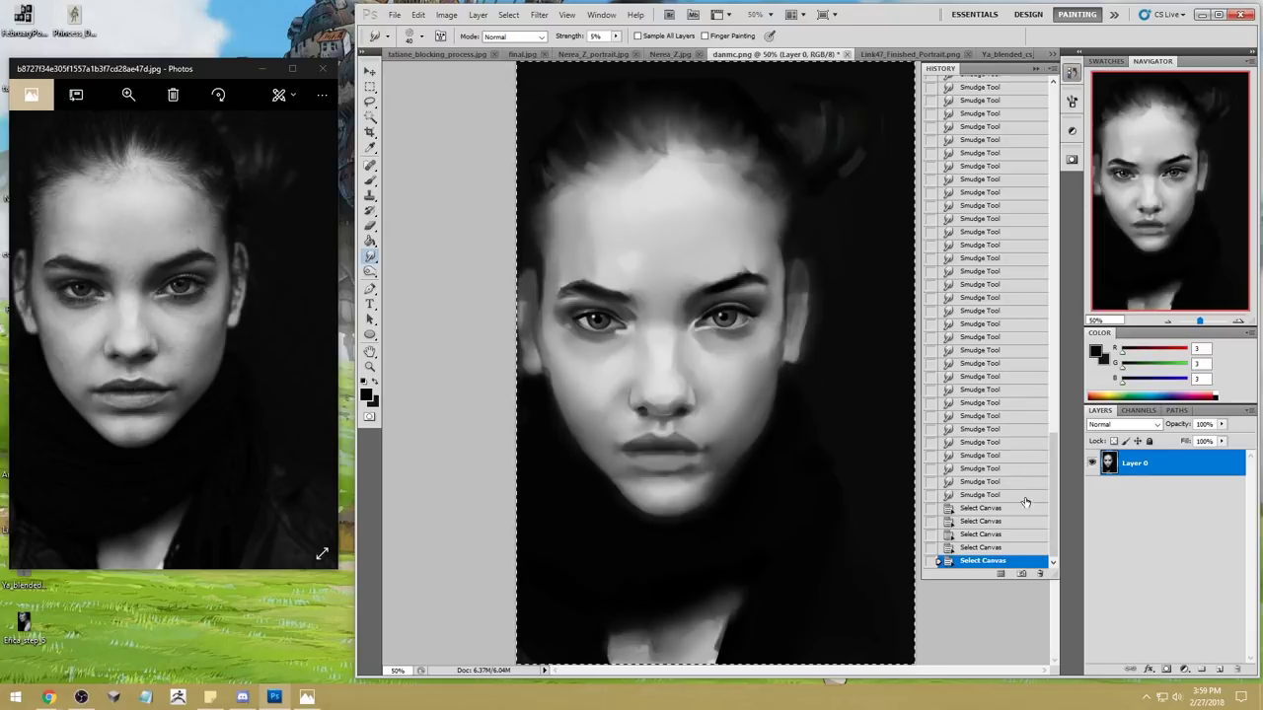
left_click_drag(1056, 506, 1053, 138)
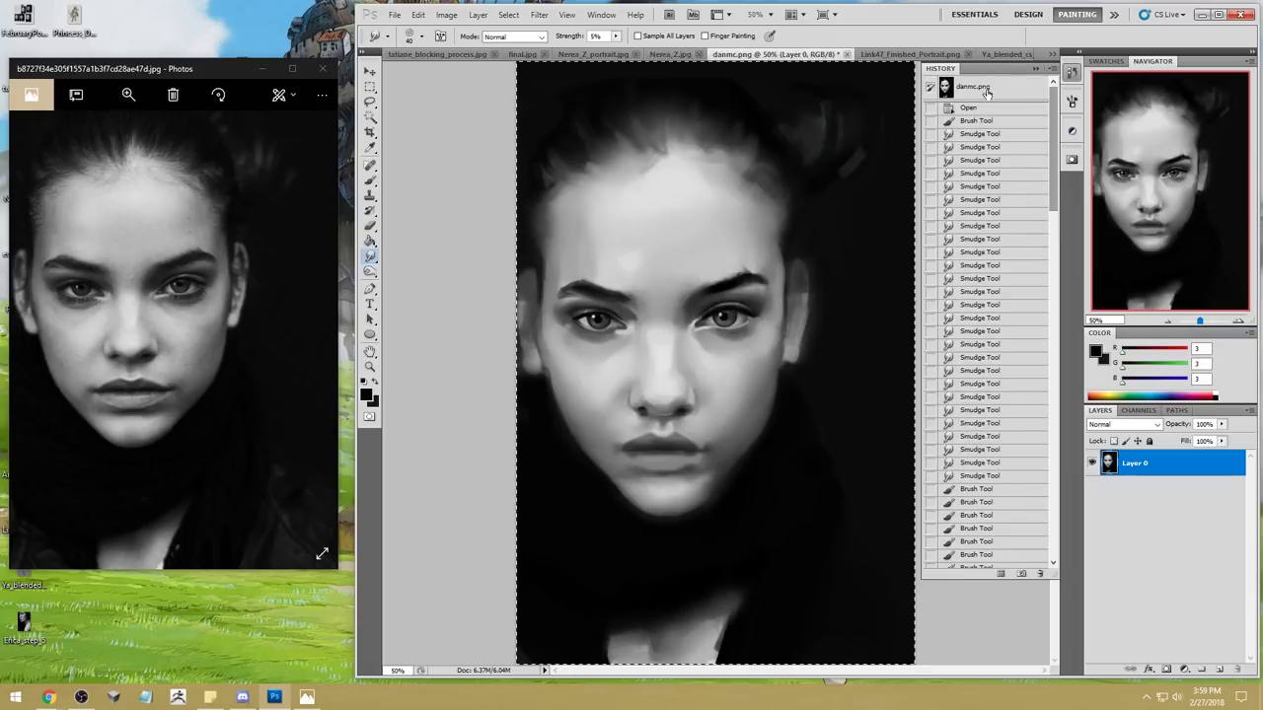
left_click(972, 87)
key("ctrl+shift+v")
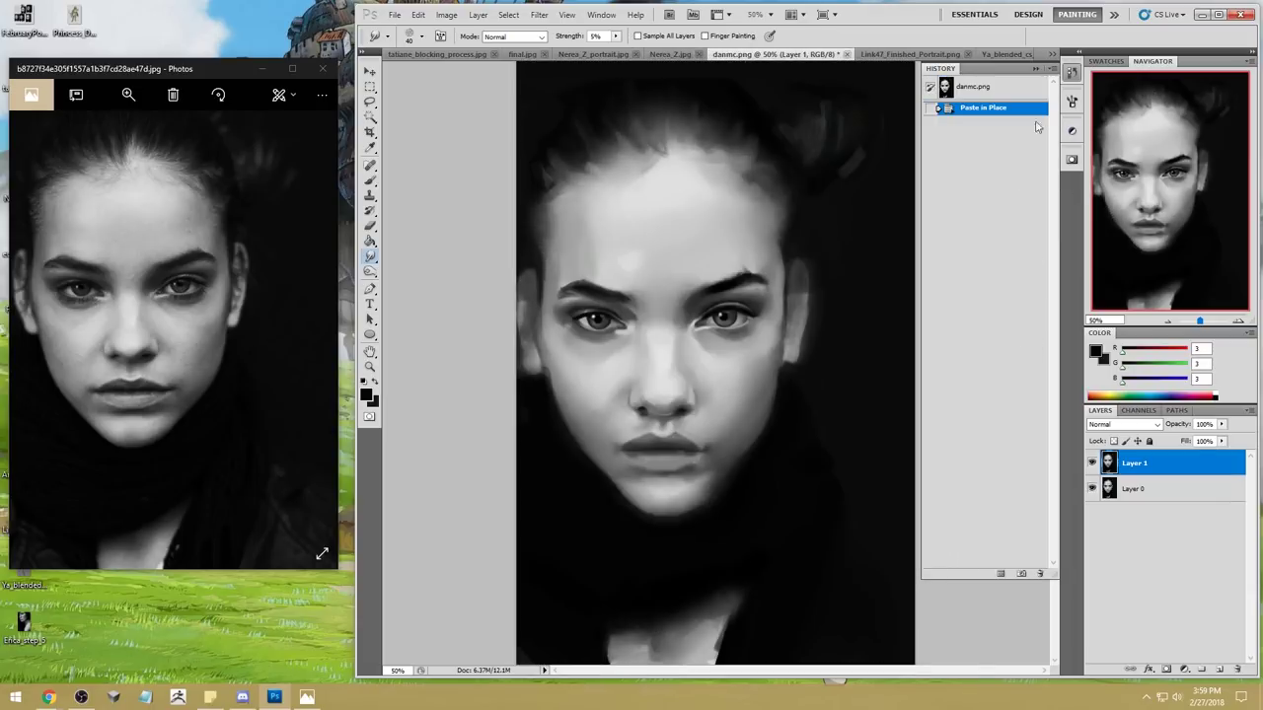
Step: Collapse the history list, then hide and reshow Layer 1 to examine how the hairline, ear and jaw edges differ
left_click(1035, 69)
left_click(1093, 462)
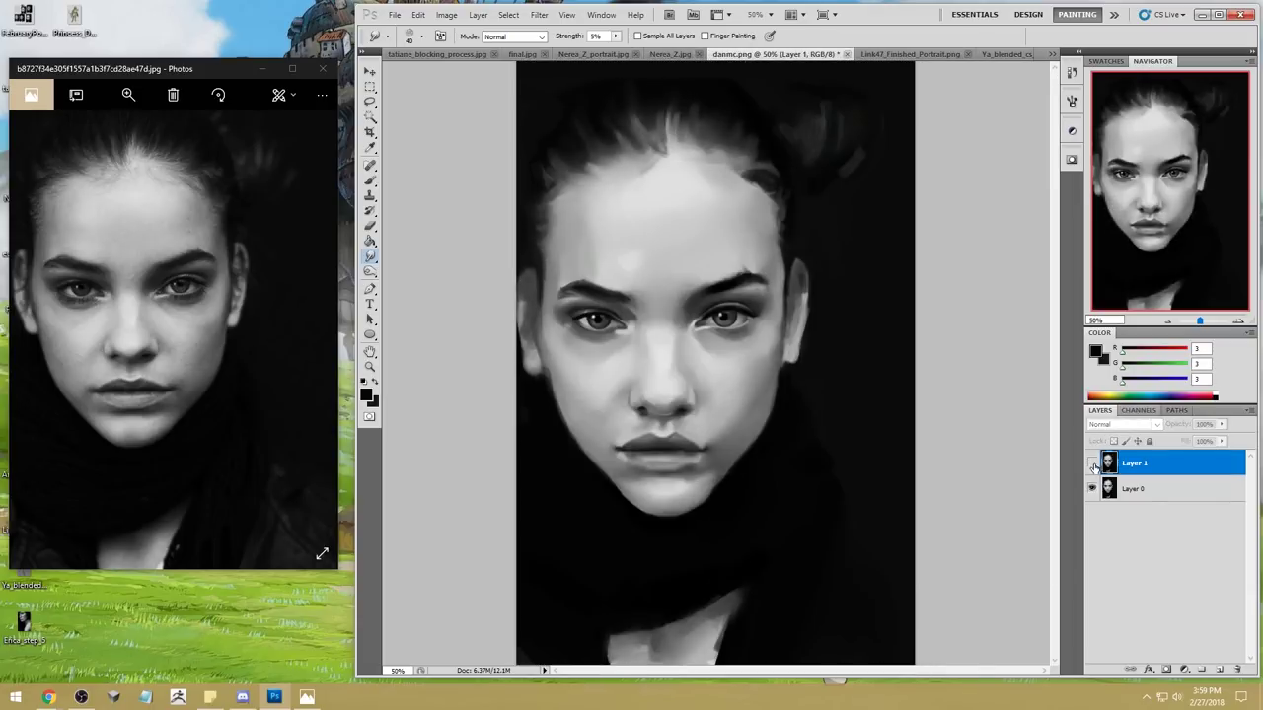
left_click(1092, 463)
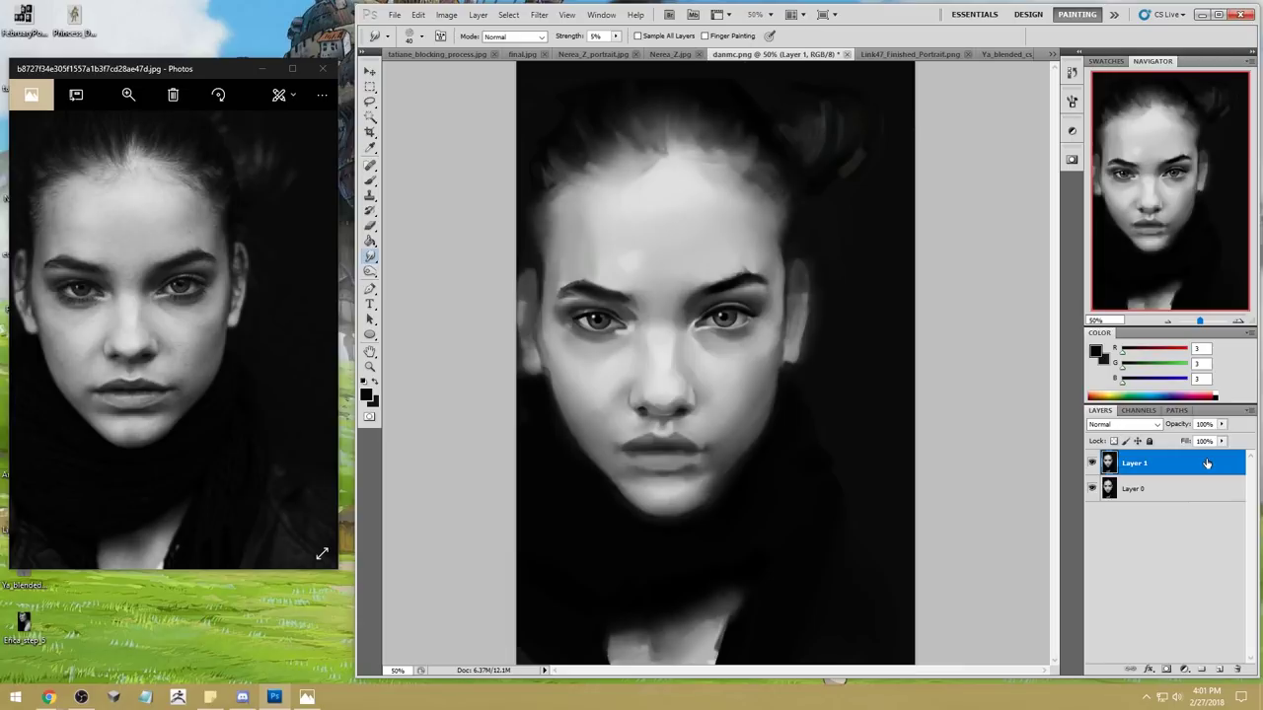
Step: Open a new Chrome window, examine the edge softness of a finished portrait on istebrak.com, and close the window
right_click(48, 698)
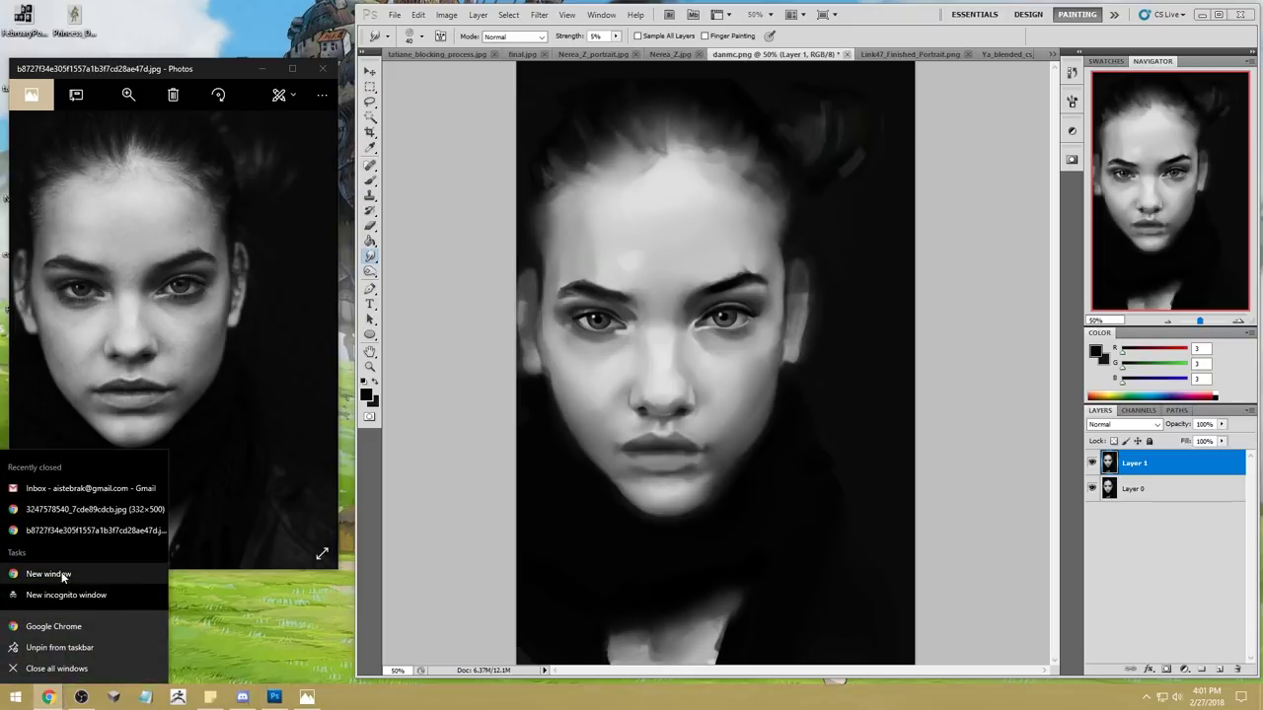
left_click(49, 574)
left_click_drag(848, 52, 1262, 59)
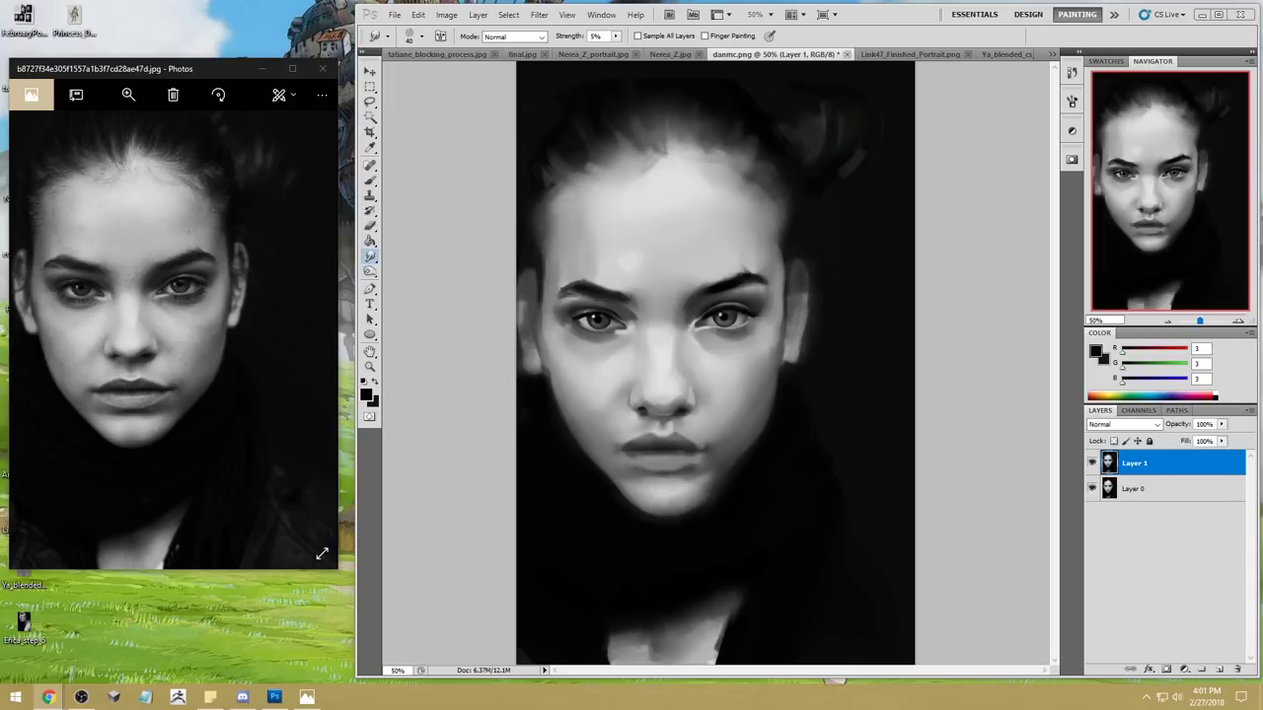
left_click_drag(1262, 49, 648, 49)
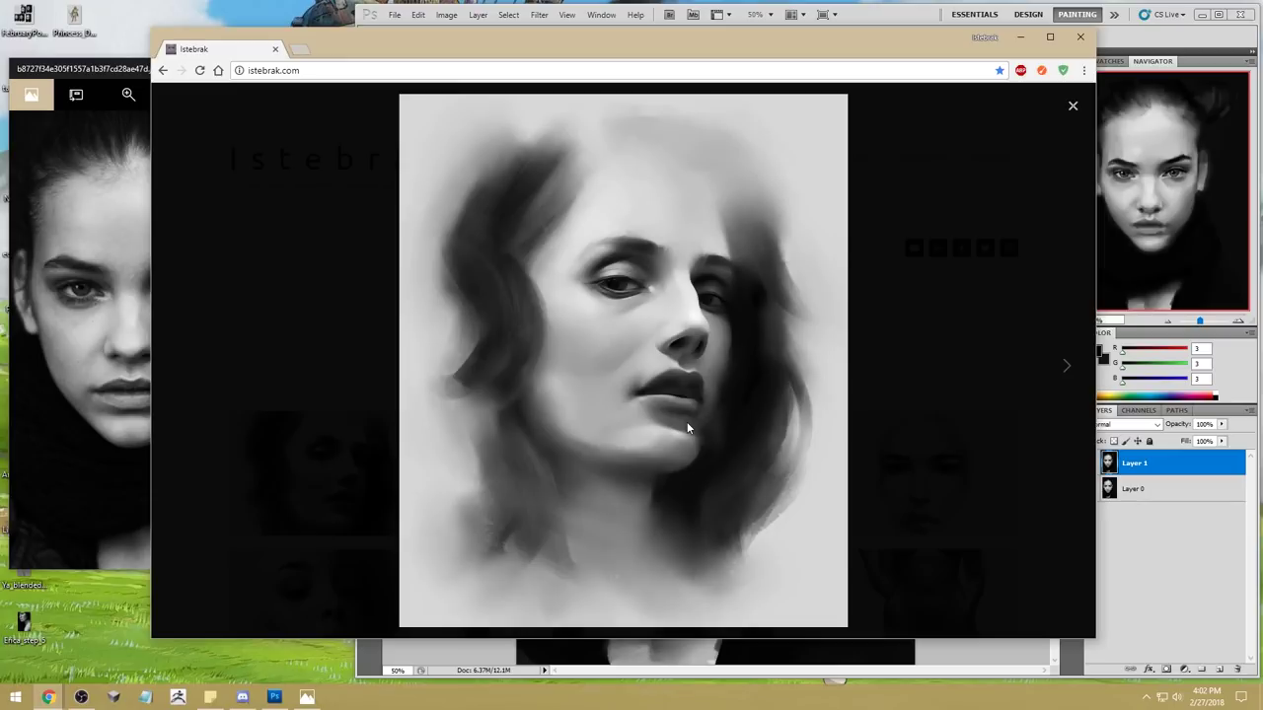
left_click(1079, 37)
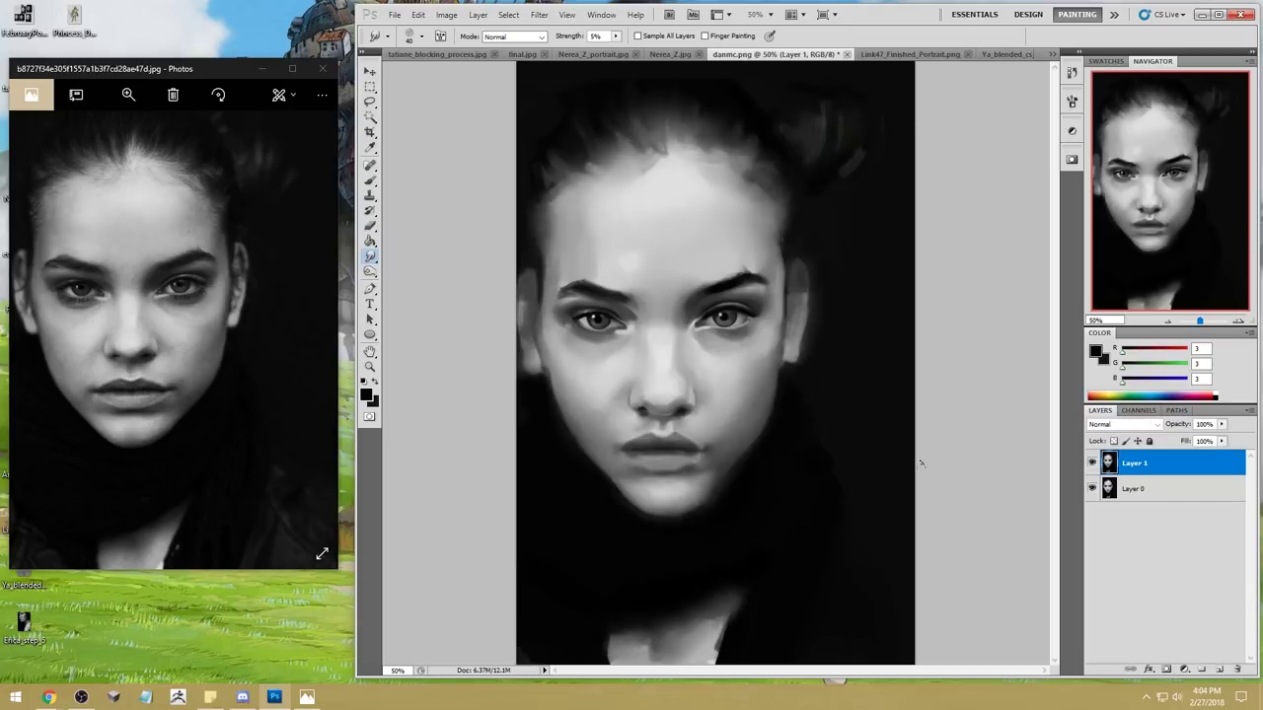
Step: Compare the original and softened portraits again by toggling Layer 1's visibility
left_click(1093, 464)
left_click(1092, 463)
left_click(1092, 463)
left_click(1092, 464)
Step: Set up a 15 px red brush with R 255, Normal blend mode and 100% opacity
key("b")
left_click_drag(1123, 353, 1189, 352)
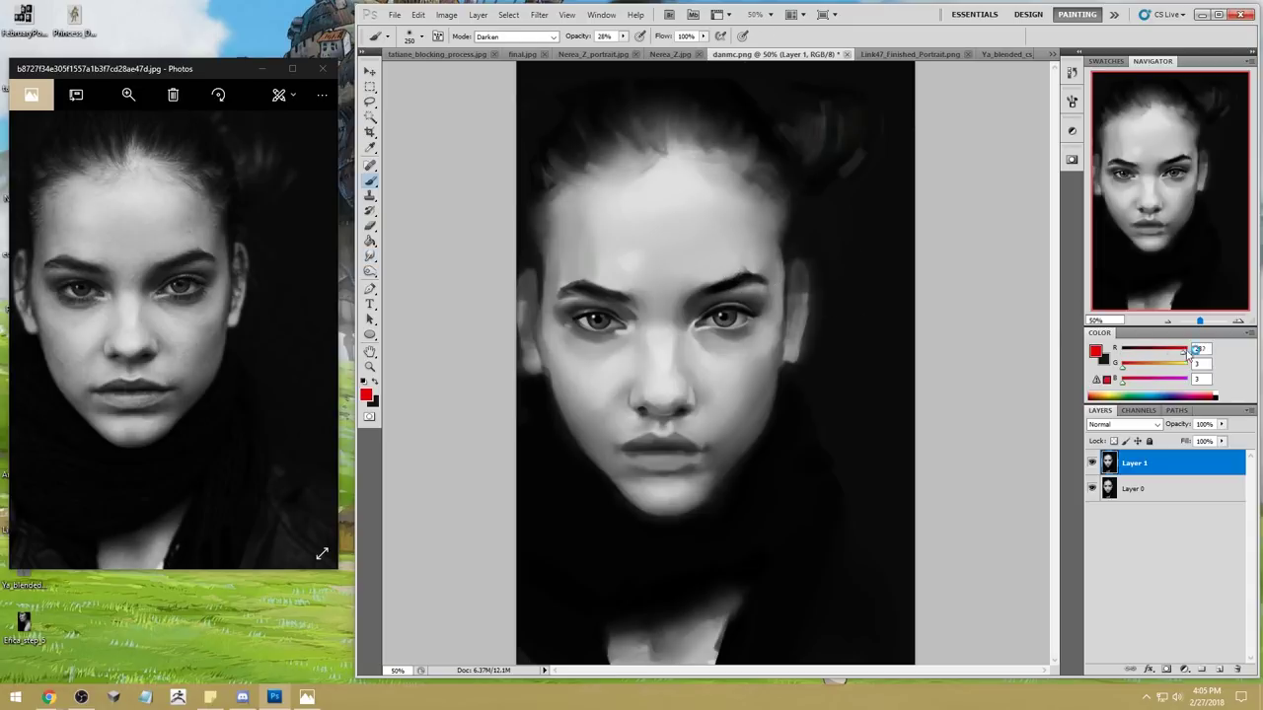
key("bracketleft")
key("bracketleft")
key("bracketleft")
key("bracketleft")
key("bracketleft")
key("bracketleft")
key("bracketleft")
key("bracketleft")
mouse_move(766, 261)
left_mouse_down()
mouse_move(735, 253)
mouse_move(659, 281)
left_mouse_up()
key("ctrl+z")
left_click(541, 38)
left_click(523, 46)
key("0")
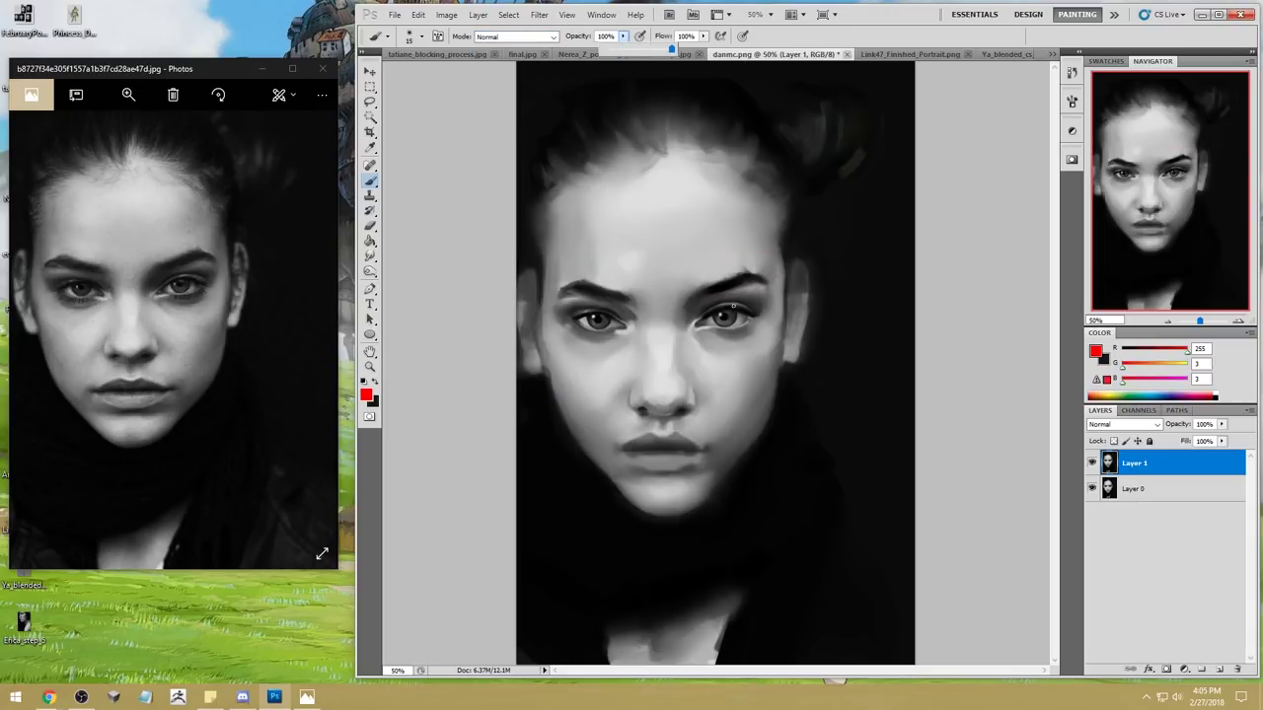
Step: Try red guide lines across the eyes and eyebrows to check their alignment, and undo all the marks
left_click(722, 317)
mouse_move(722, 317)
left_mouse_down()
mouse_move(733, 318)
mouse_move(590, 321)
mouse_move(691, 319)
mouse_move(646, 318)
mouse_move(680, 316)
left_mouse_up()
mouse_move(735, 282)
left_mouse_down()
mouse_move(672, 288)
mouse_move(750, 285)
mouse_move(597, 287)
mouse_move(756, 283)
left_mouse_up()
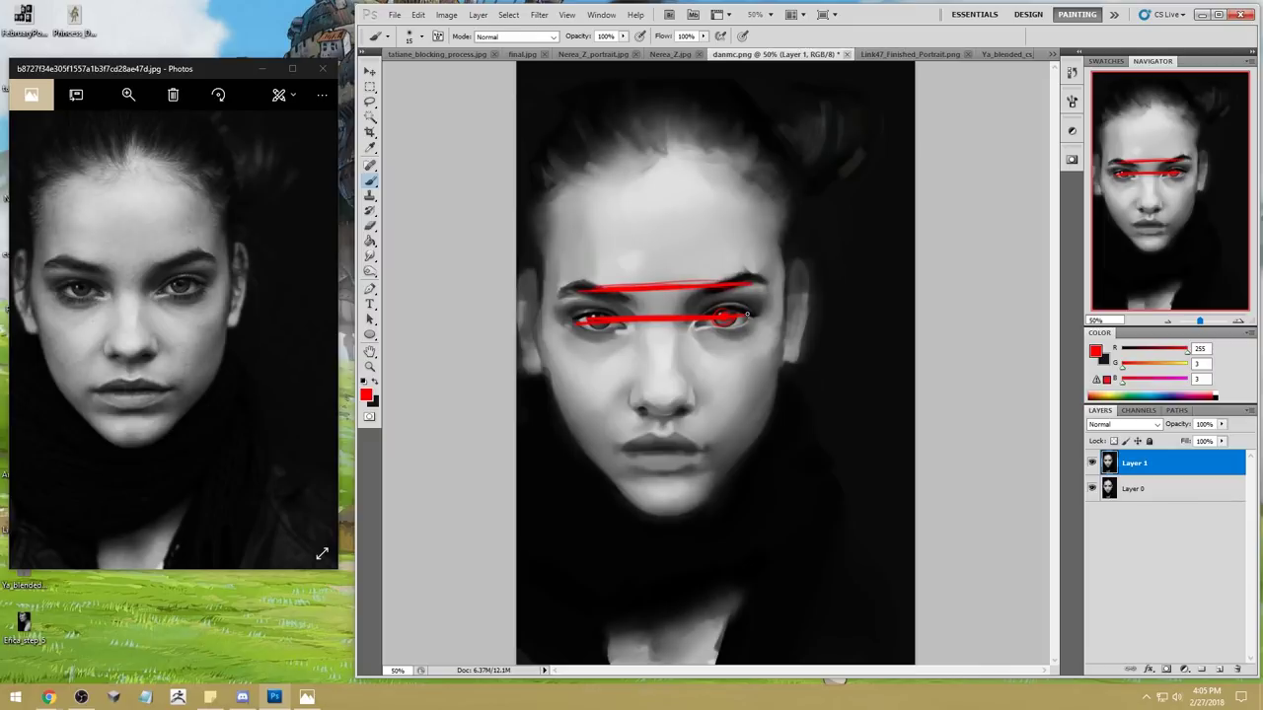
key("ctrl+alt+z")
key("ctrl+alt+z")
key("ctrl+alt+z")
key("ctrl+alt+z")
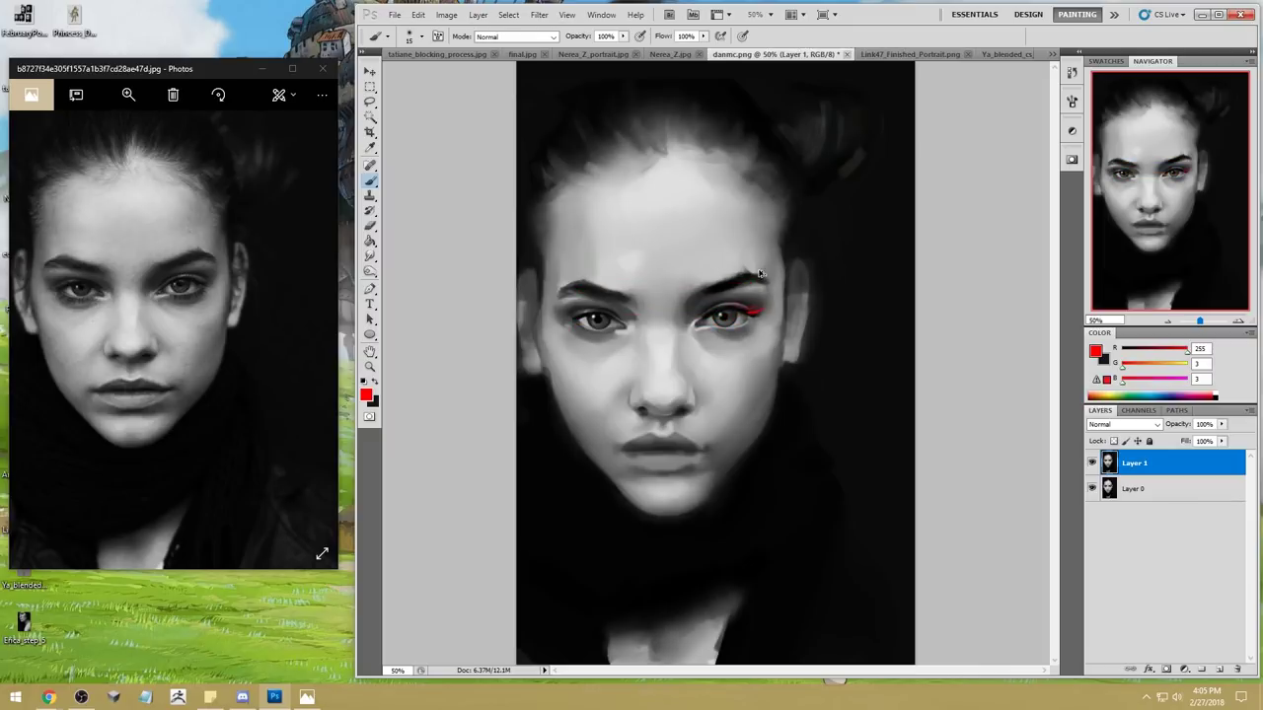
key("ctrl+alt+z")
mouse_move(737, 307)
left_mouse_down()
mouse_move(719, 279)
mouse_move(780, 316)
left_mouse_up()
key("ctrl+alt+z")
key("ctrl+alt+z")
key("ctrl+alt+z")
Step: Nudge the eyes on Layer 1 with the Liquify filter, using brush sizes 106 and 286, and apply it
left_click(539, 14)
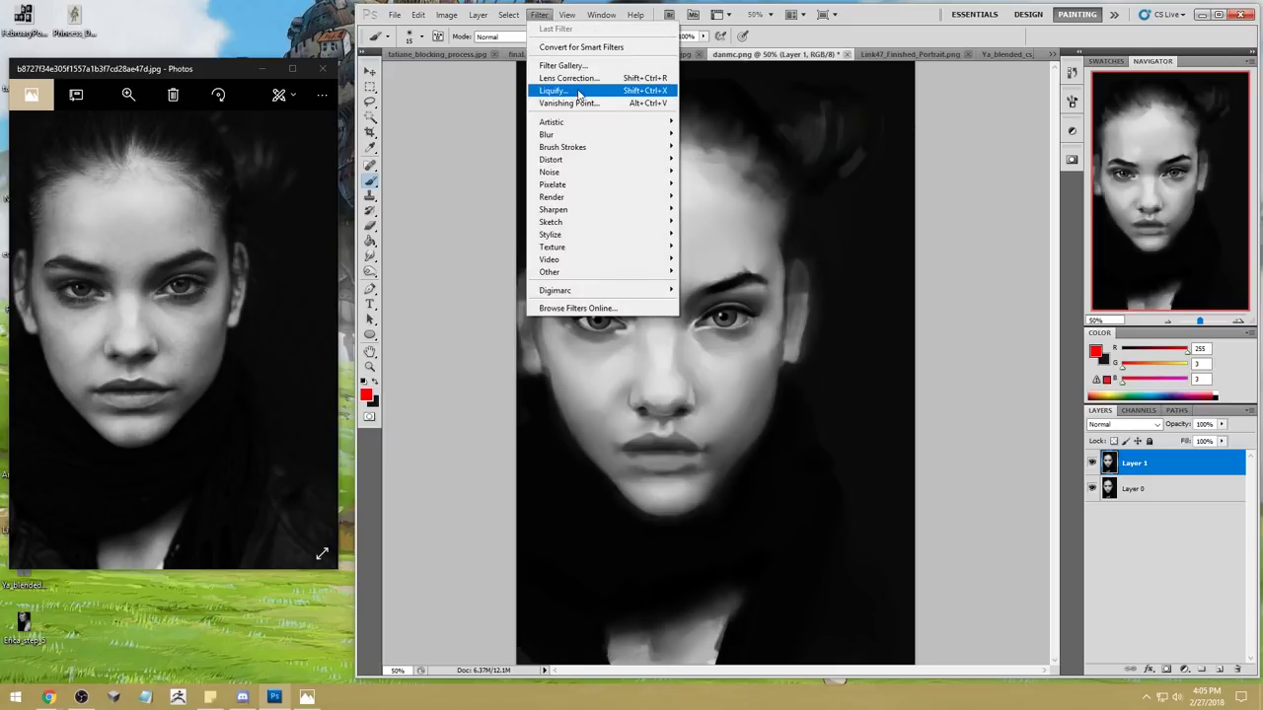
left_click(571, 92)
left_click(1199, 110)
left_click_drag(1150, 125, 1138, 126)
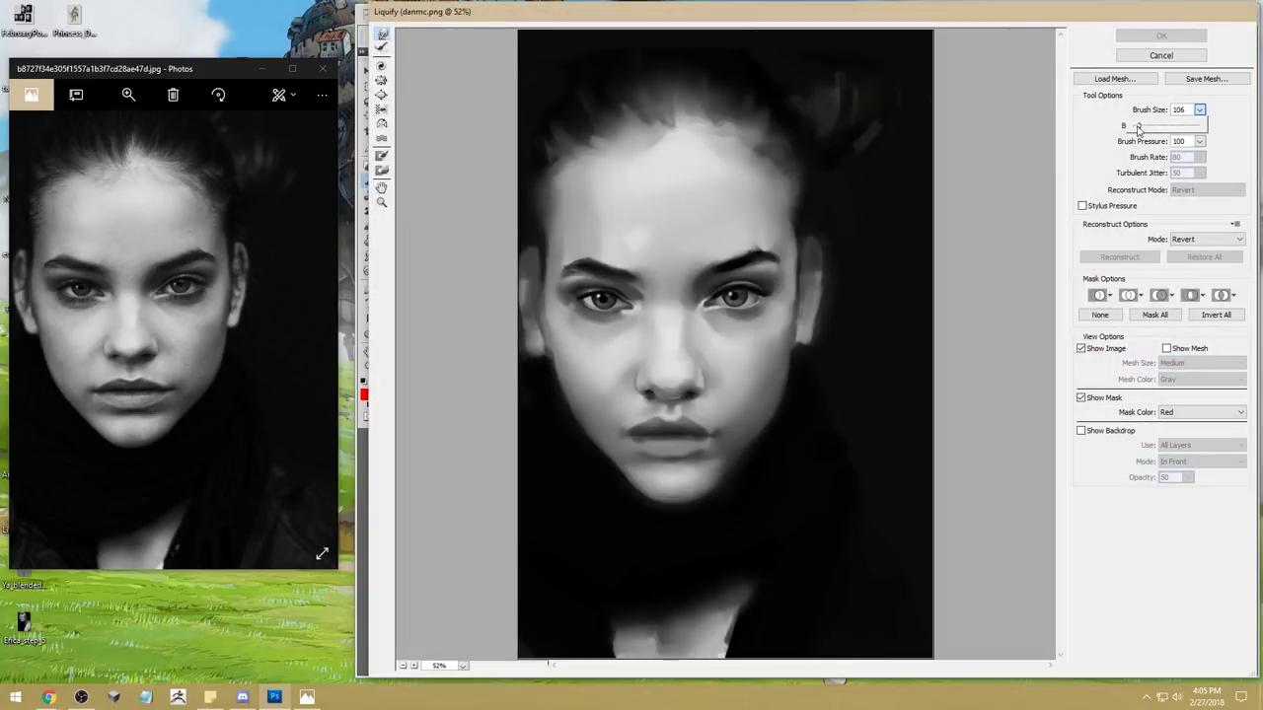
left_click(603, 299)
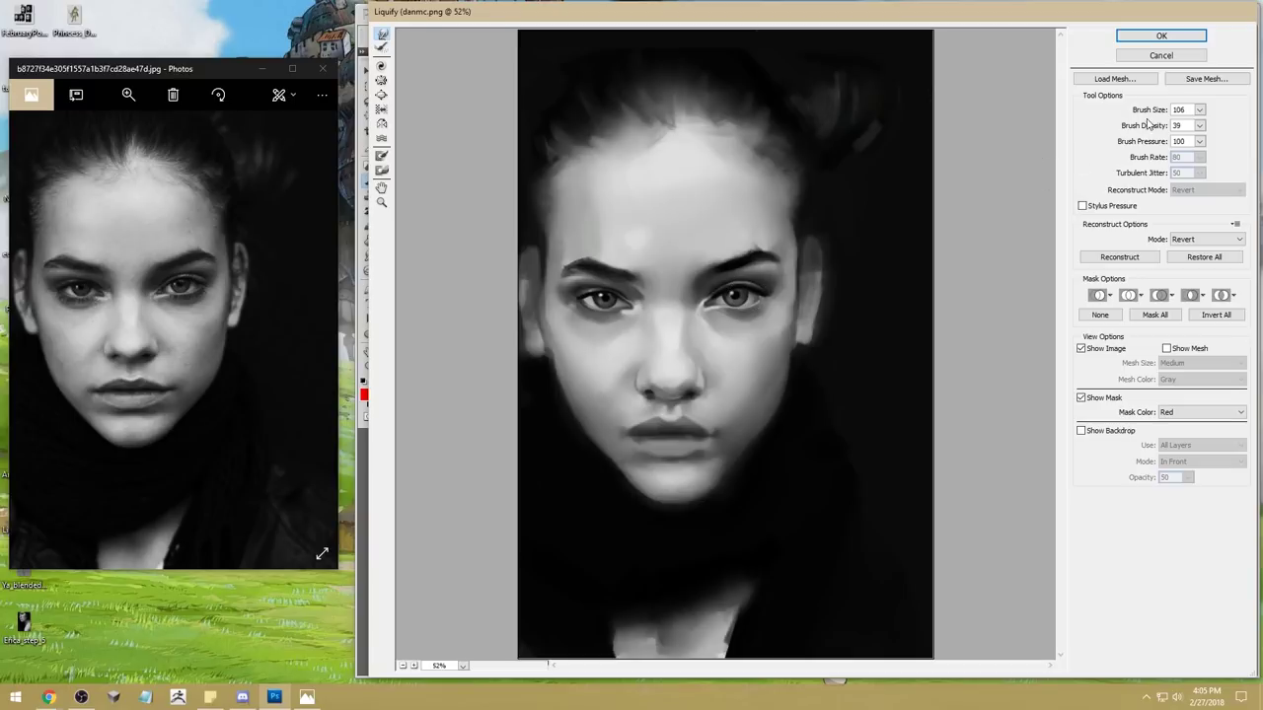
left_click(1199, 109)
left_click_drag(1137, 128, 1151, 128)
left_click(730, 294)
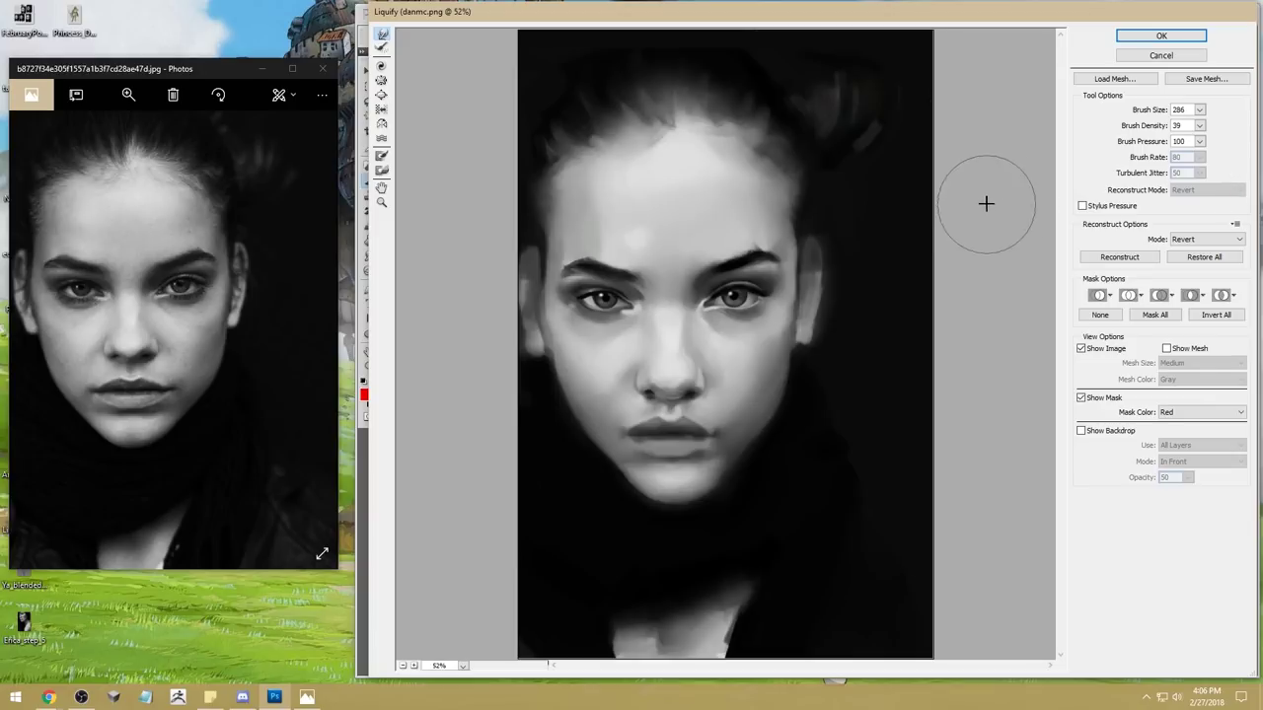
left_click(1163, 36)
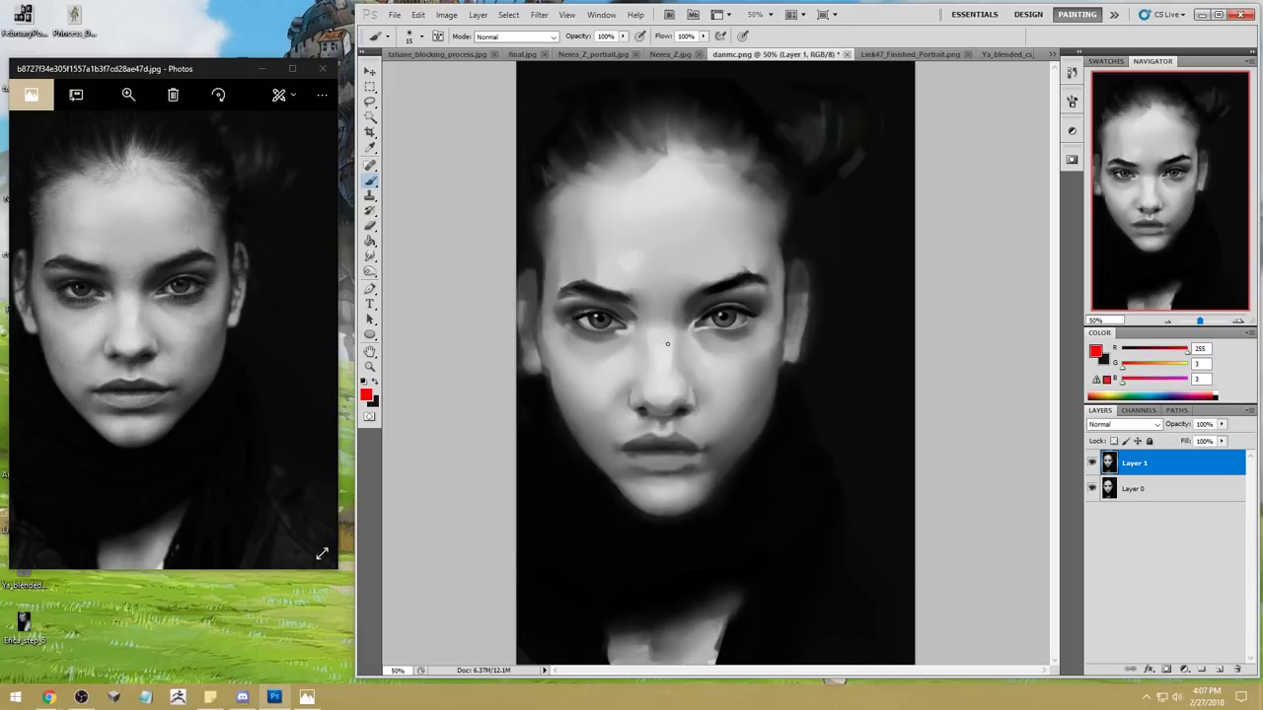
Step: Choose a textured brush preset and paint light skin tones sampled from the forehead between the eyebrows
right_click(668, 295)
left_click(841, 391)
left_click(964, 174)
left_click(703, 260, "alt")
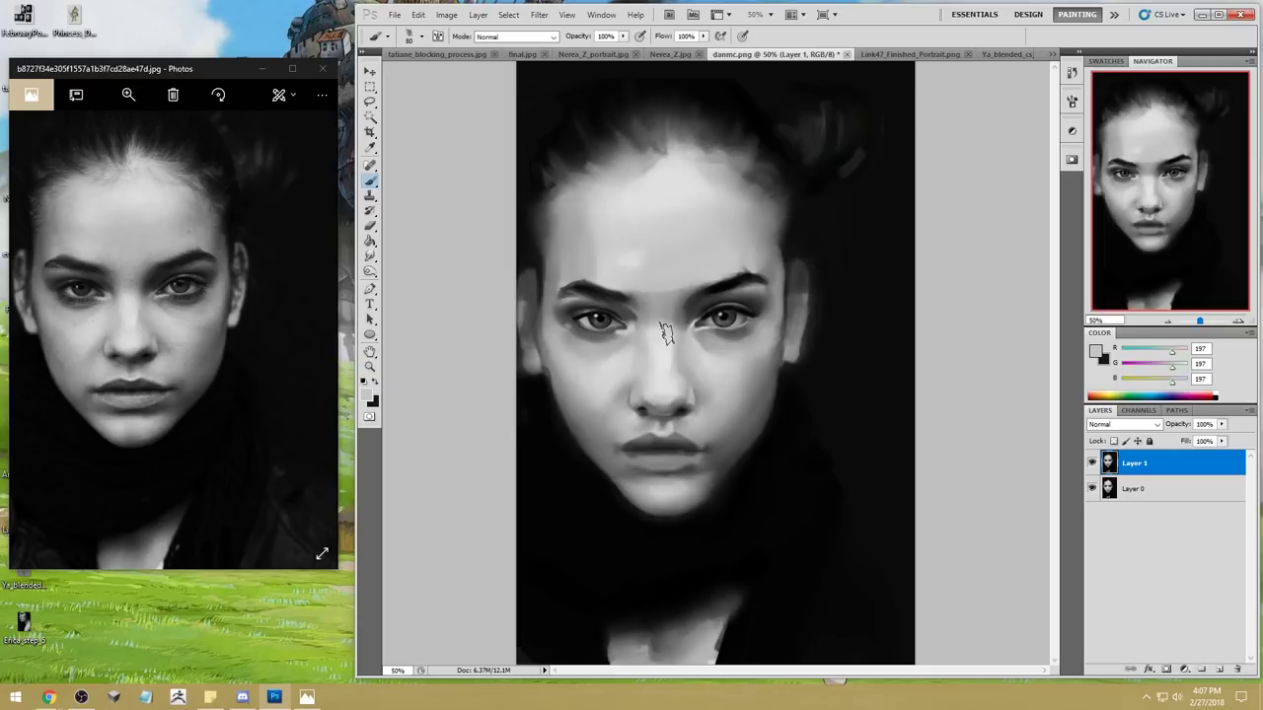
left_click(703, 281, "alt")
Step: Choose the textured 70 px tip for the Smudge tool, adjust it to 45 px and blend around the eyebrows
left_click(370, 257)
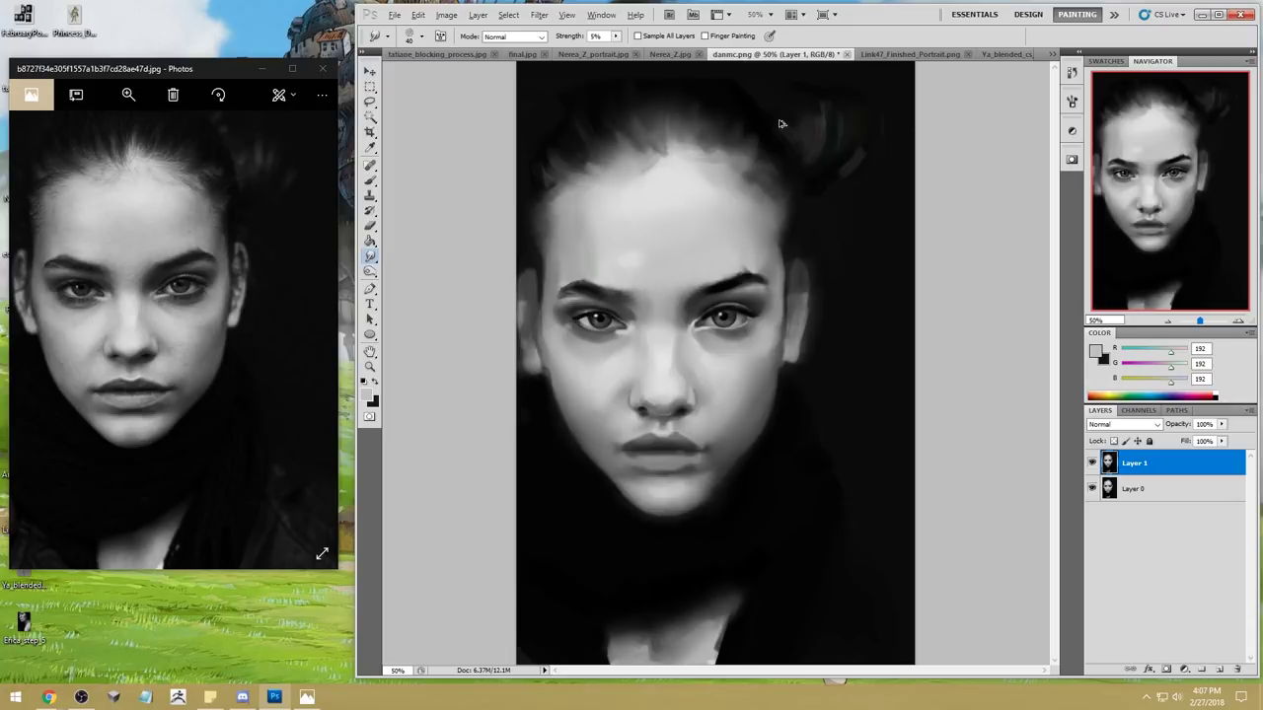
key("alt")
key("alt")
right_click(767, 248)
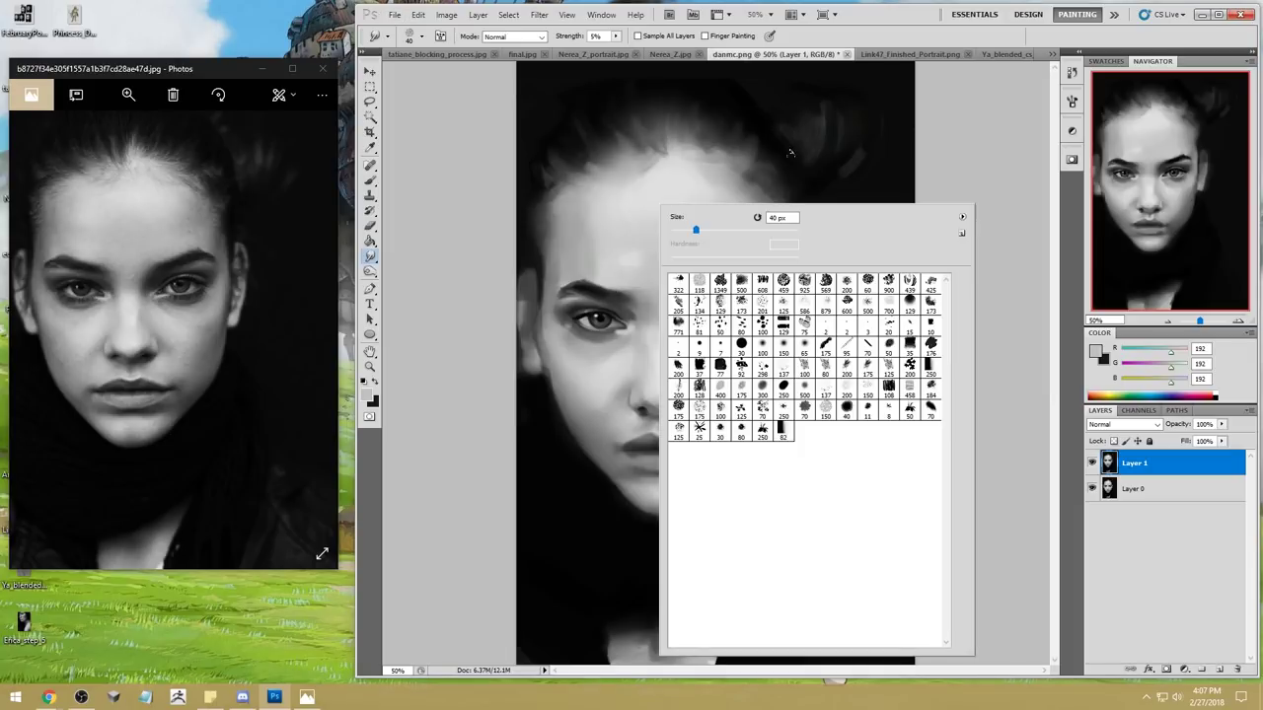
left_click(804, 412)
left_click(957, 174)
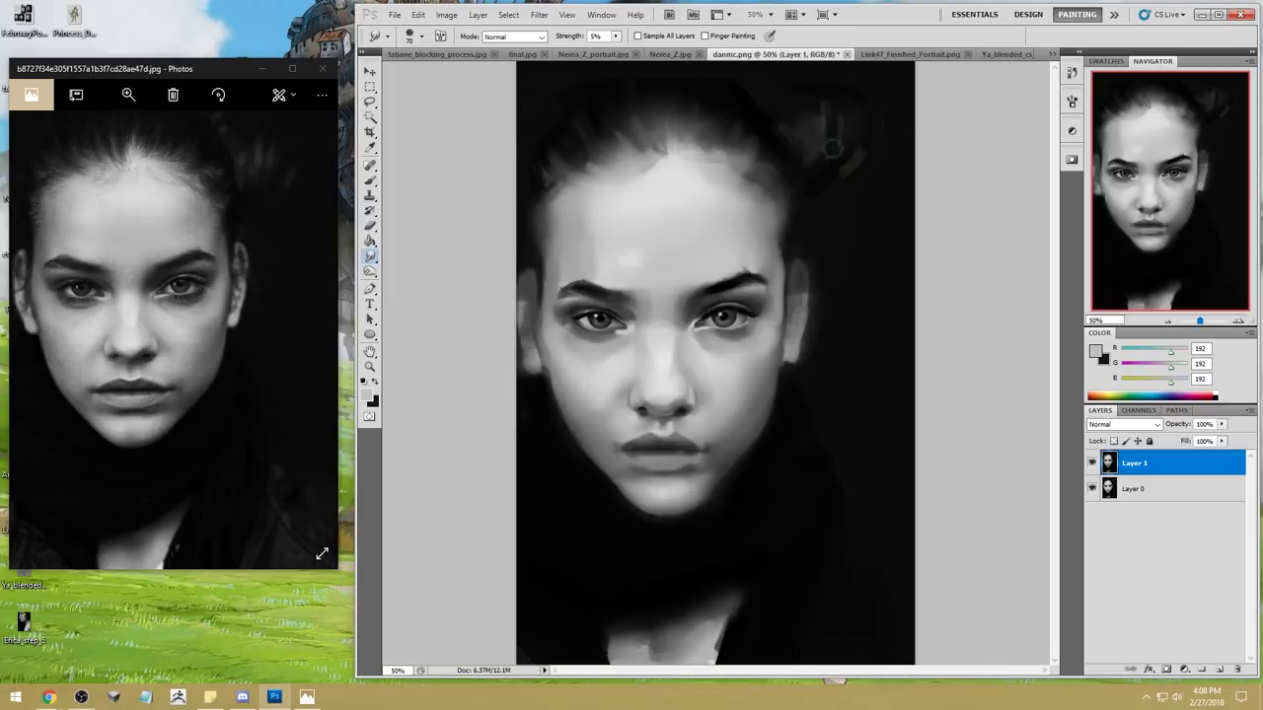
key("bracketleft")
key("bracketleft")
key("bracketleft")
key("bracketleft")
key("bracketleft")
right_click(714, 284)
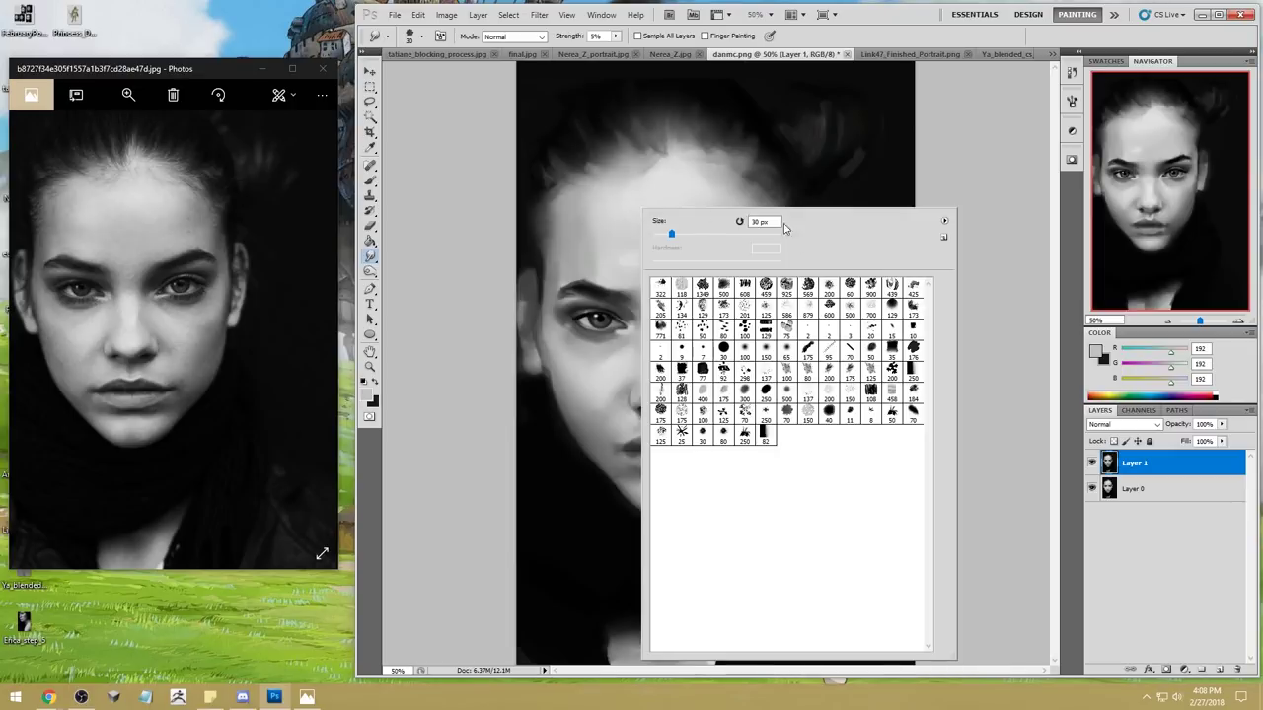
left_click(968, 137)
key("bracketright")
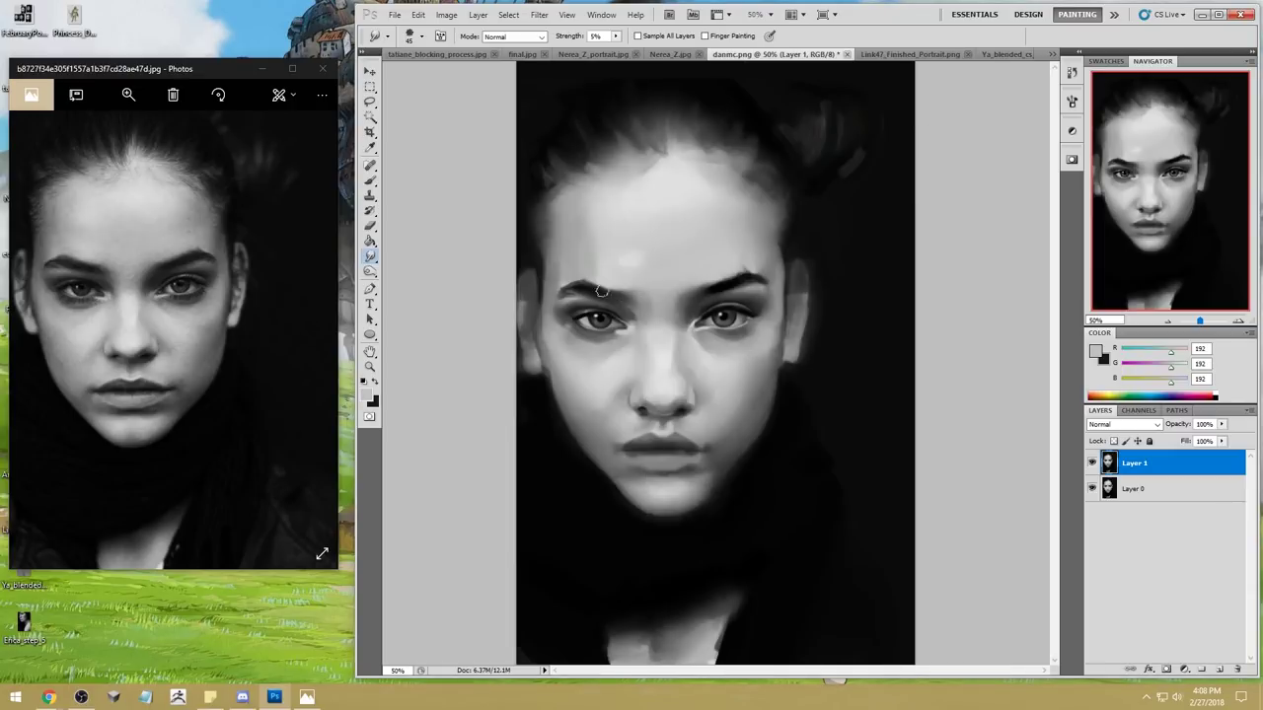
Step: Switch to the Brush tool and choose the ragged-edged round preset at 100 px
right_click(637, 163)
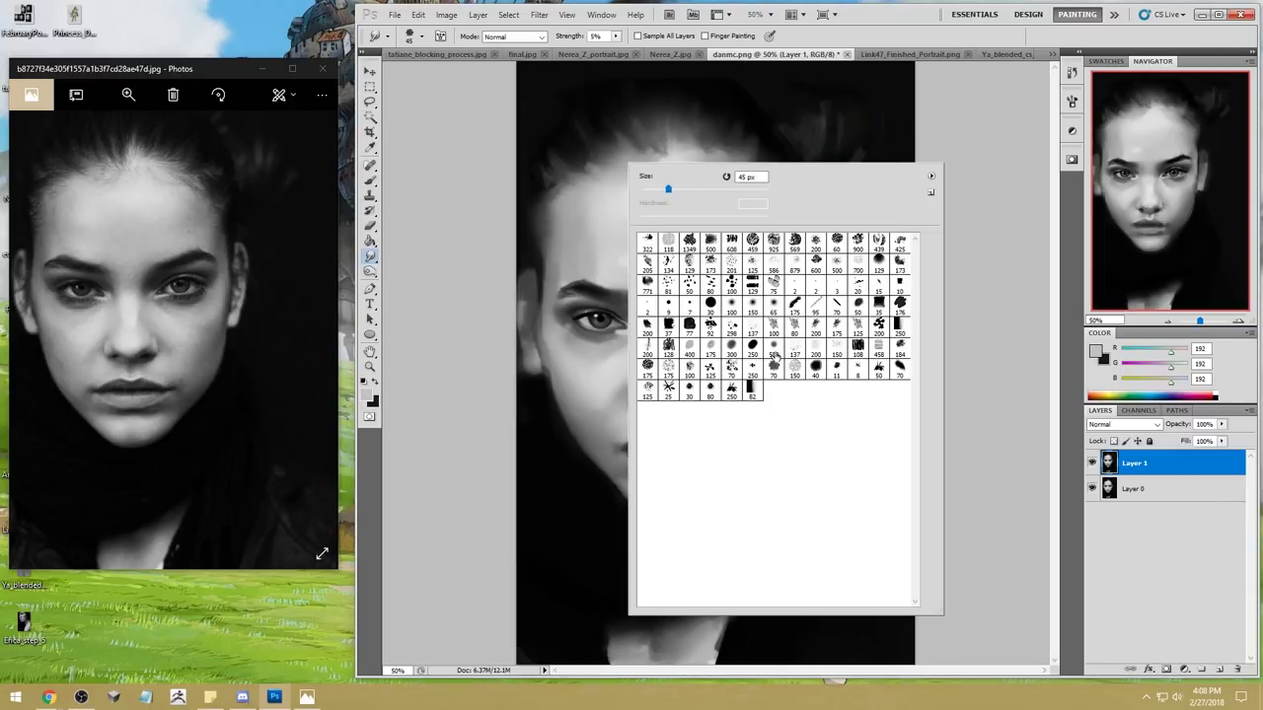
left_click(371, 181)
right_click(671, 178)
left_click(831, 380)
left_click(998, 116)
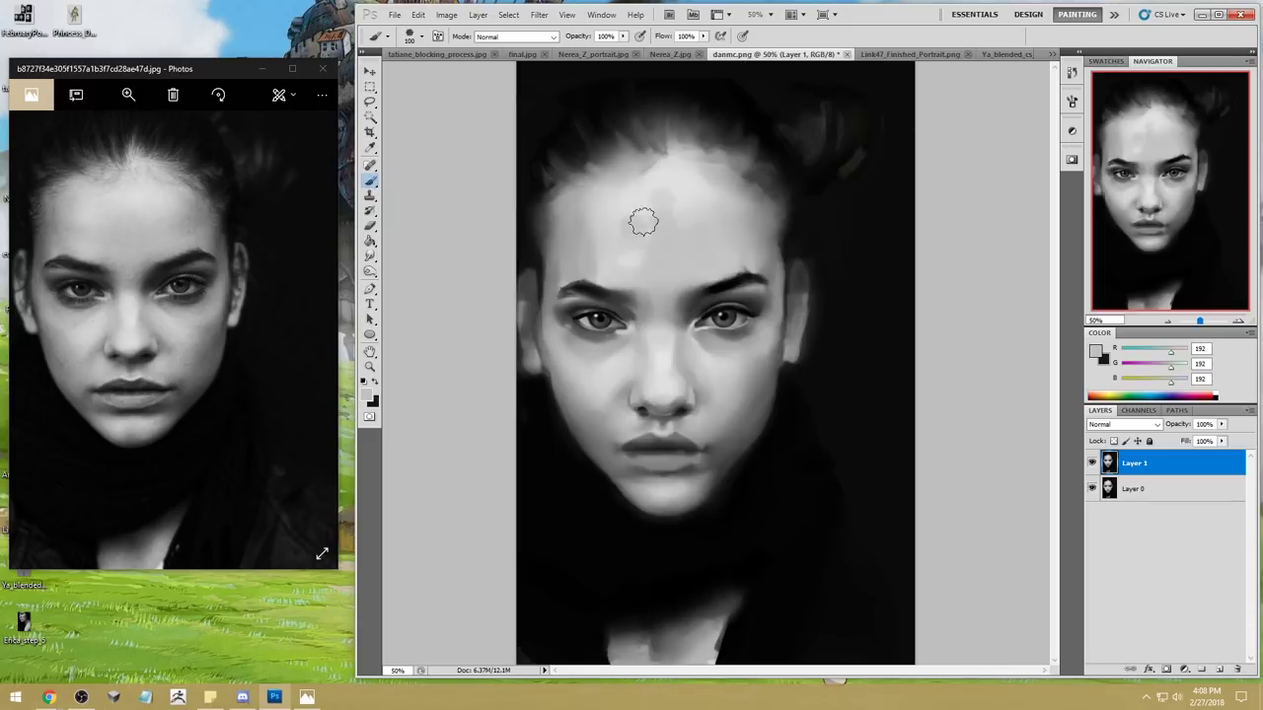
Step: Try out the ragged brush tip with sampled near-black dabs on the forehead, and undo the strokes
left_click(823, 174, "alt")
left_click_drag(631, 221, 699, 258)
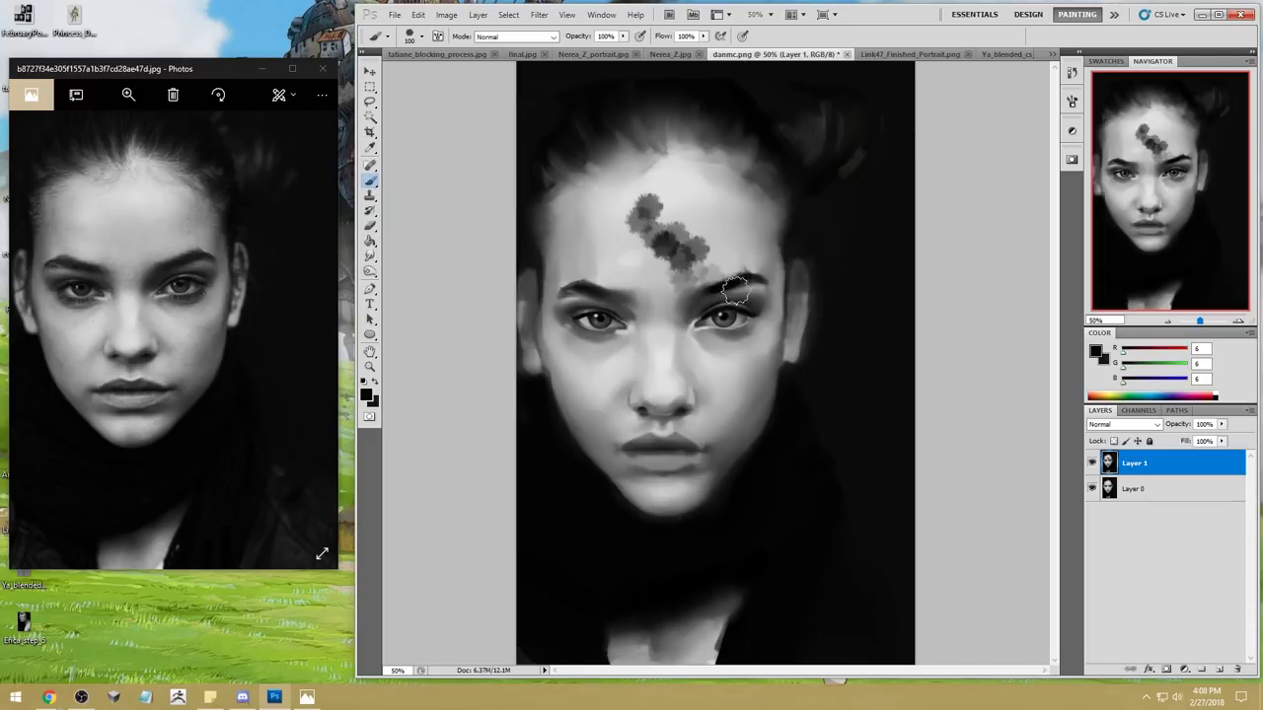
left_click_drag(590, 229, 710, 286)
key("ctrl+z")
key("ctrl+z")
left_click_drag(632, 203, 681, 259)
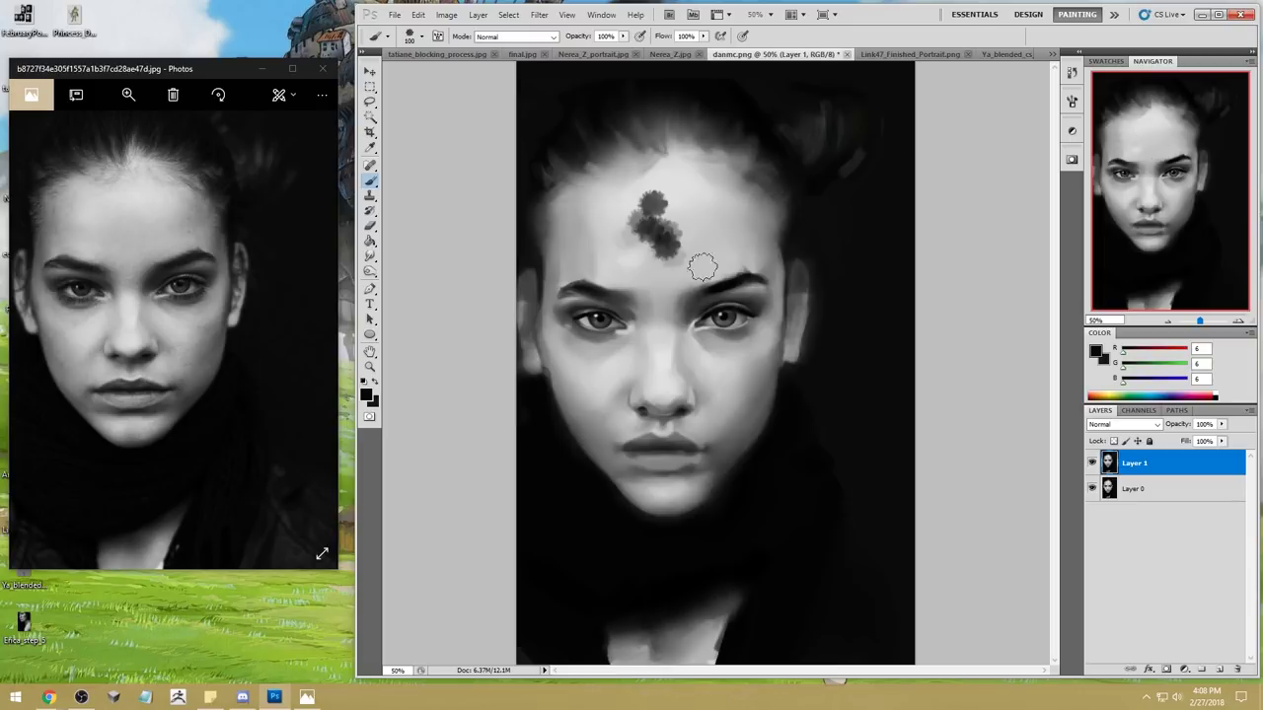
left_click_drag(656, 197, 625, 240)
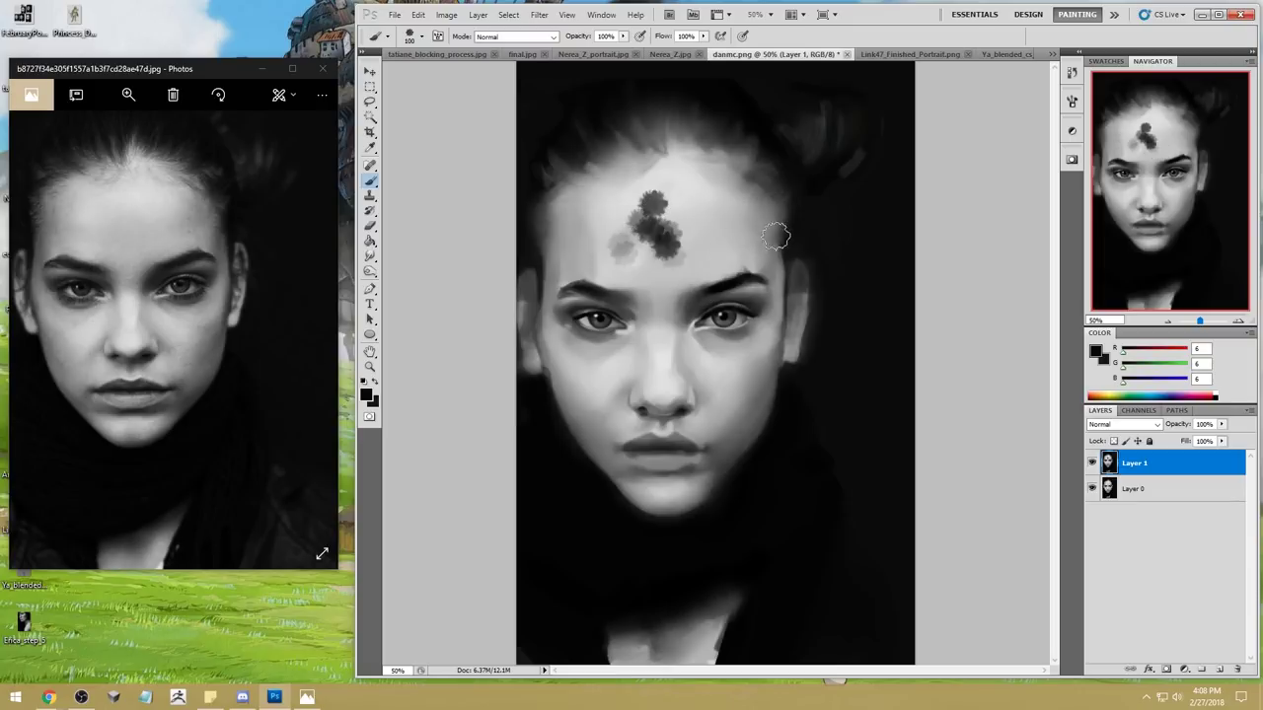
key("ctrl+alt+z")
key("ctrl+alt+z")
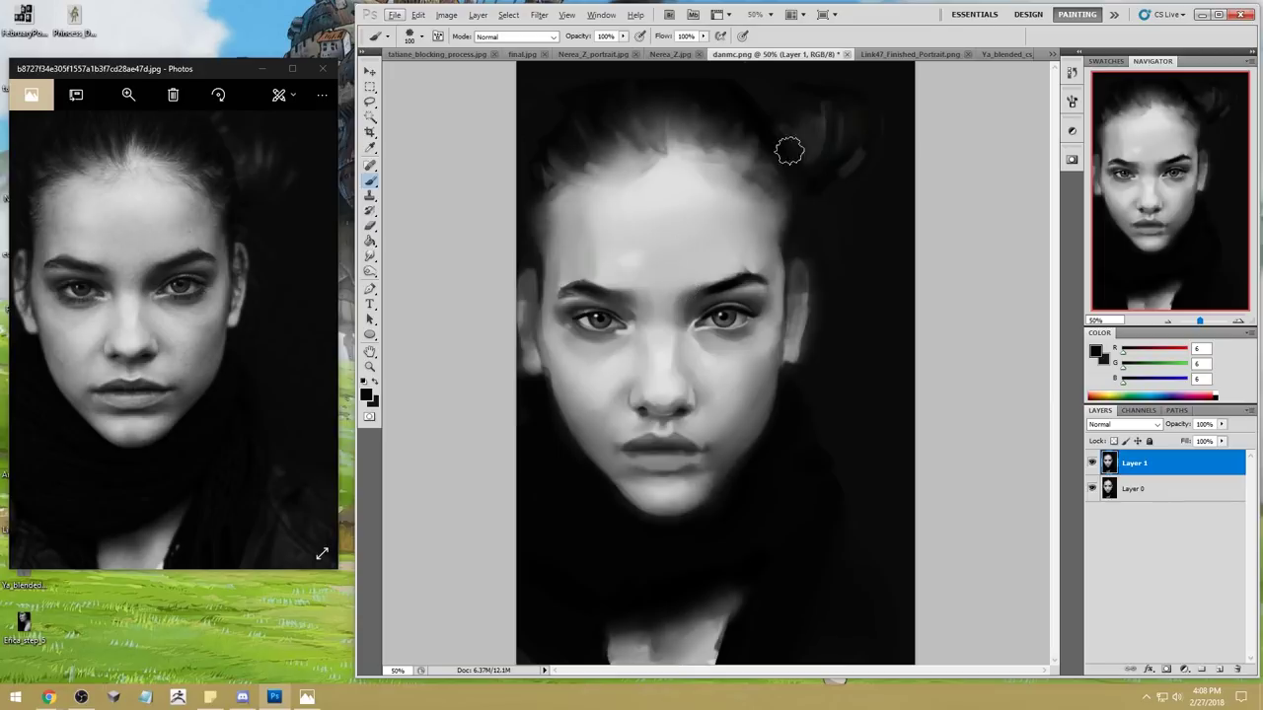
Step: Switch to the Smudge tool at 5% strength and soften the inner edge of the eyebrow nearest the nose bridge
left_click(368, 258)
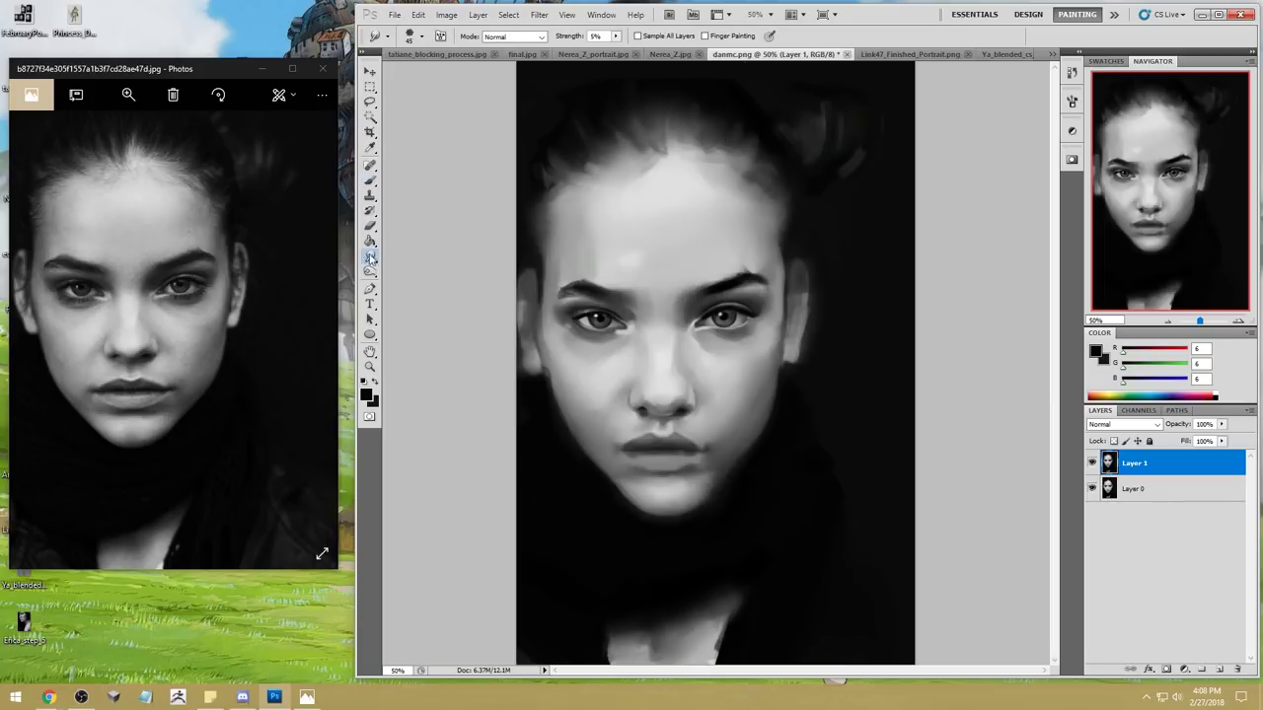
mouse_move(641, 299)
left_mouse_down()
mouse_move(719, 285)
mouse_move(660, 292)
left_mouse_up()
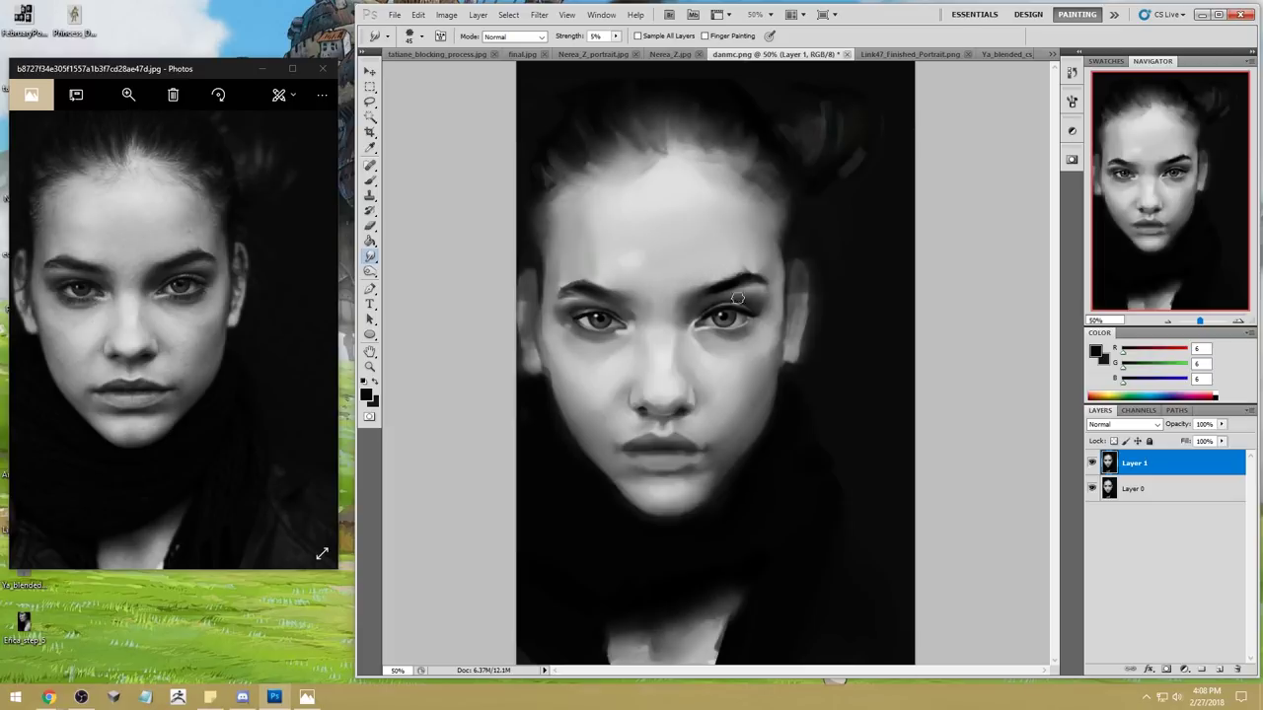
Step: Compare the portrait with and without the blended Layer 1 by toggling that layer's visibility
left_click(1093, 464)
left_click(1092, 464)
left_click(1092, 464)
left_click(1092, 464)
left_click(1091, 464)
left_click(1092, 464)
left_click(1093, 464)
left_click(1092, 464)
left_click(1093, 464)
left_click(1092, 464)
Step: Examine the soft edges in the Portrait Drawing, Head Drawing and Girl artworks on DeviantArt in the browser, and return to the portrait
mouse_move(49, 697)
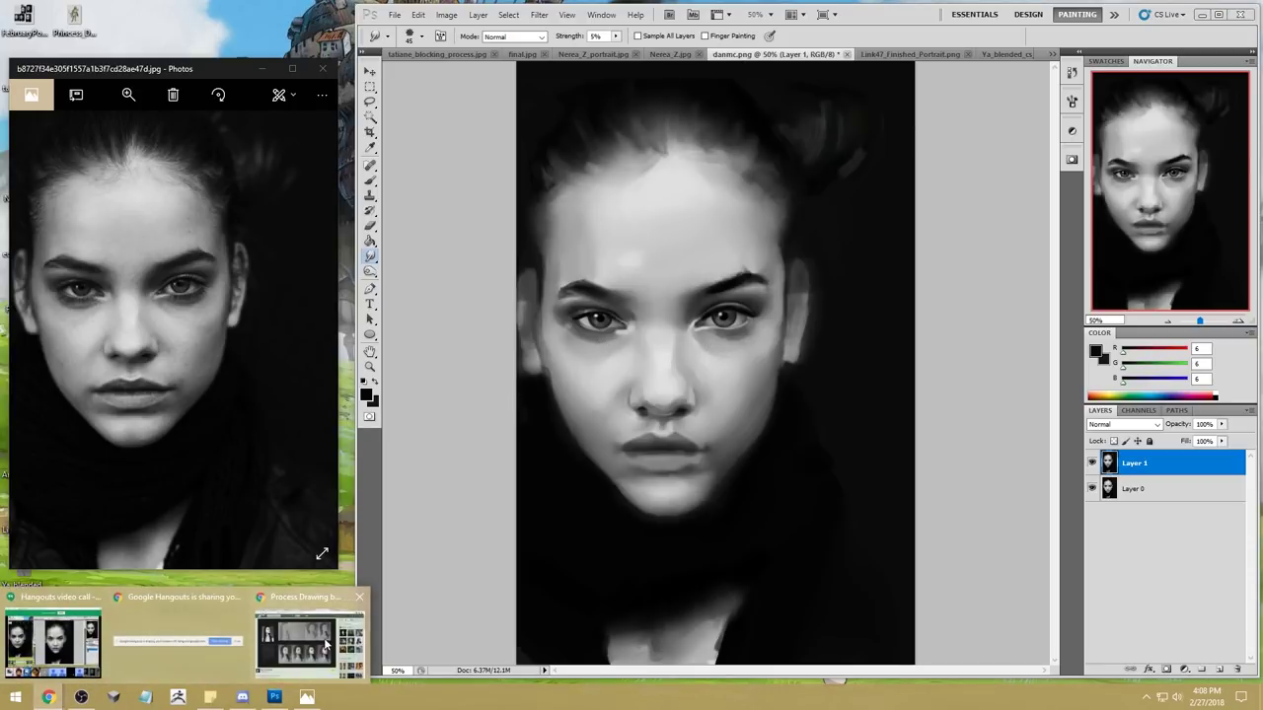
left_click(128, 637)
left_click(851, 53)
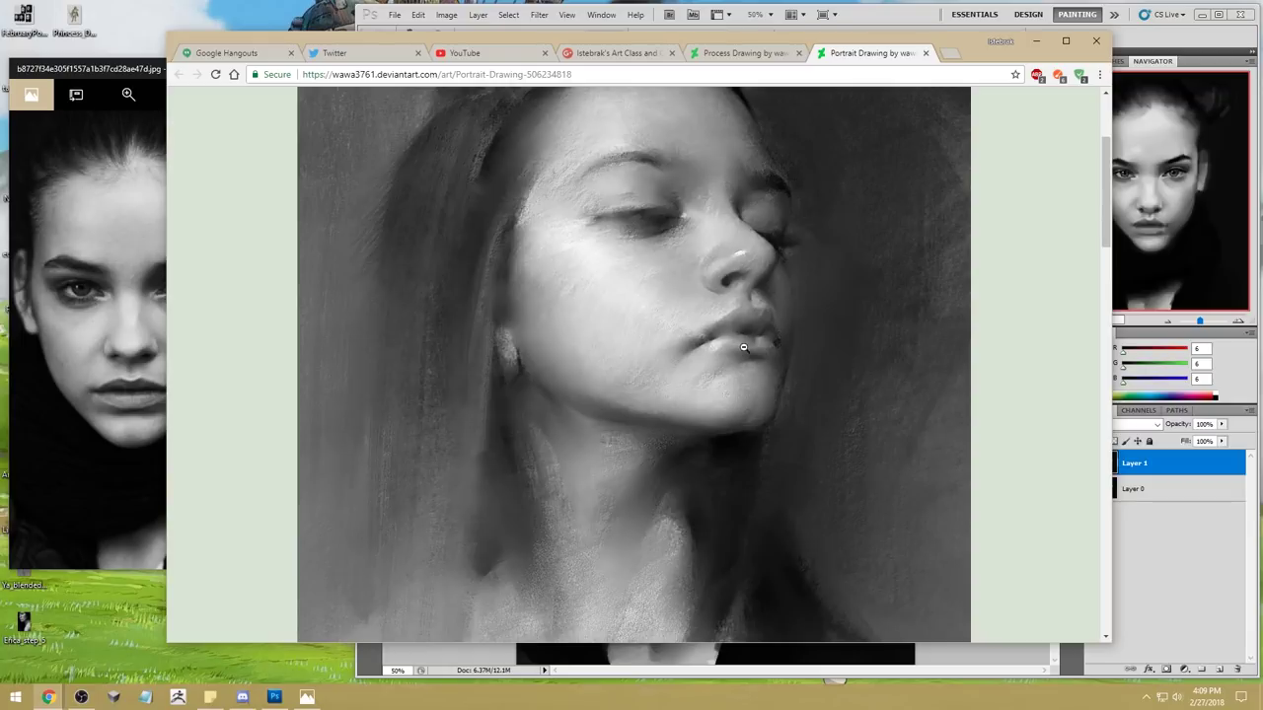
left_click(728, 255)
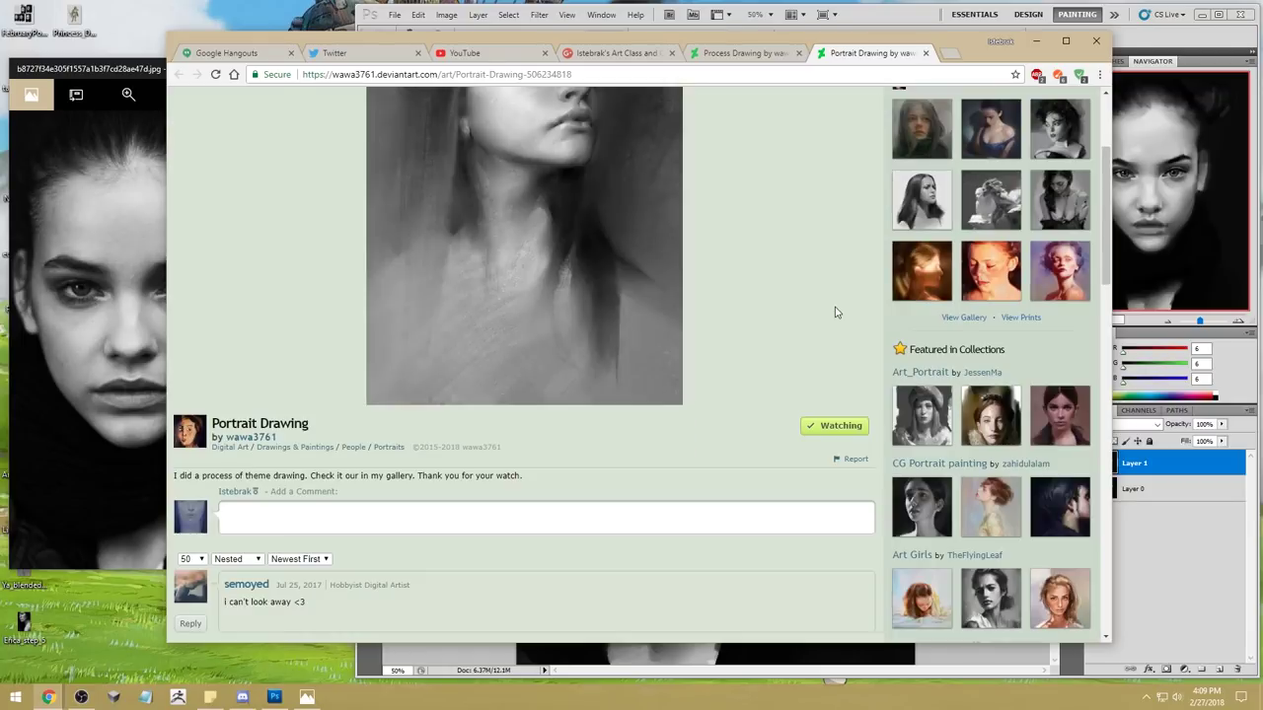
key("Left")
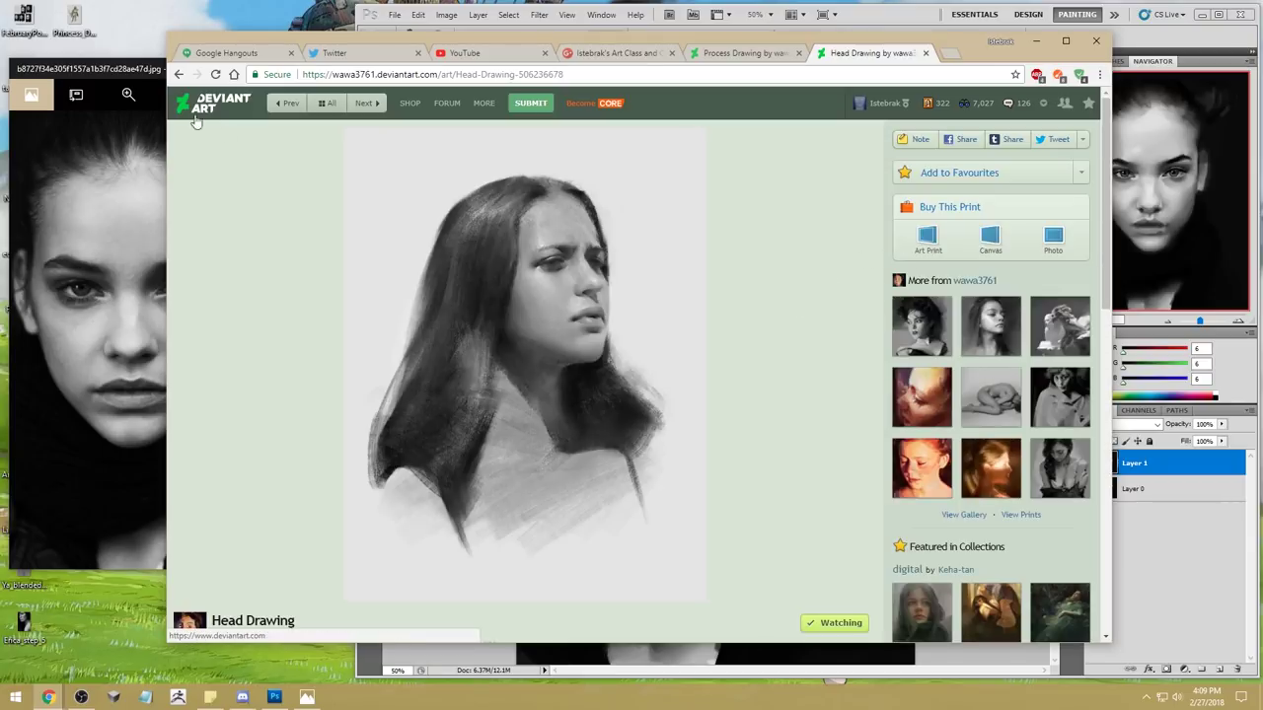
left_click(178, 75)
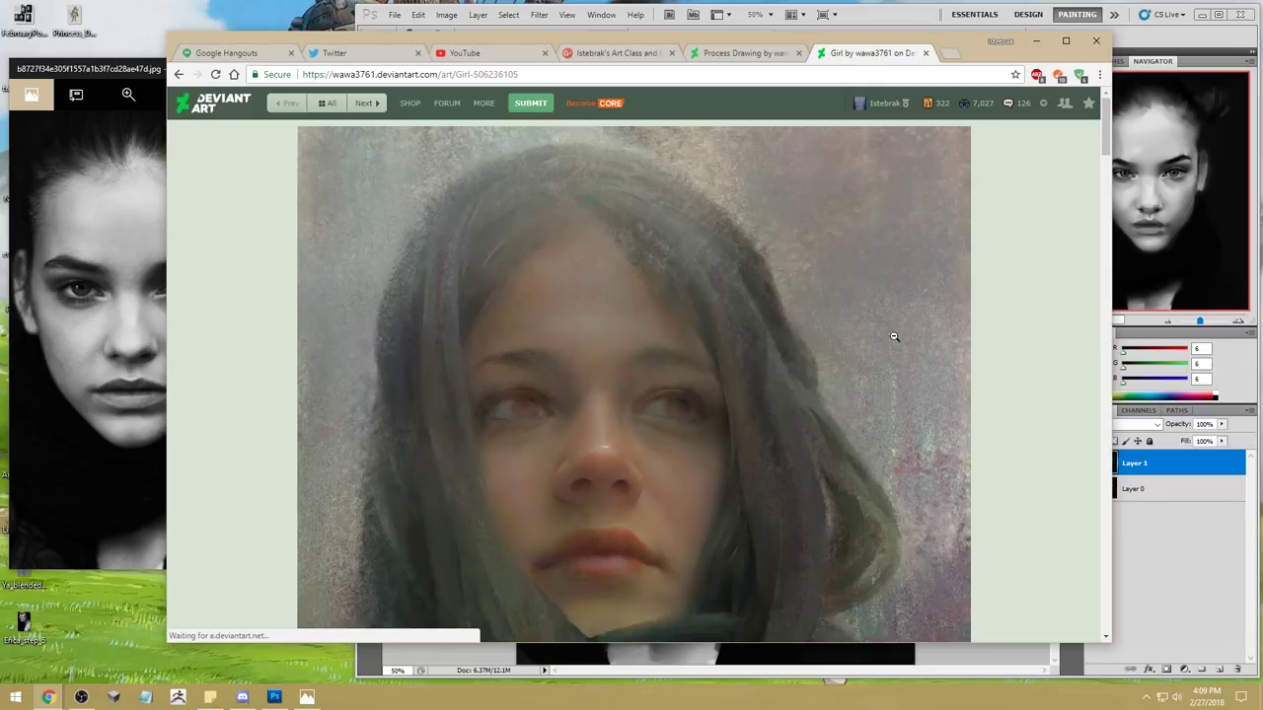
scroll(894, 305, "down", 2)
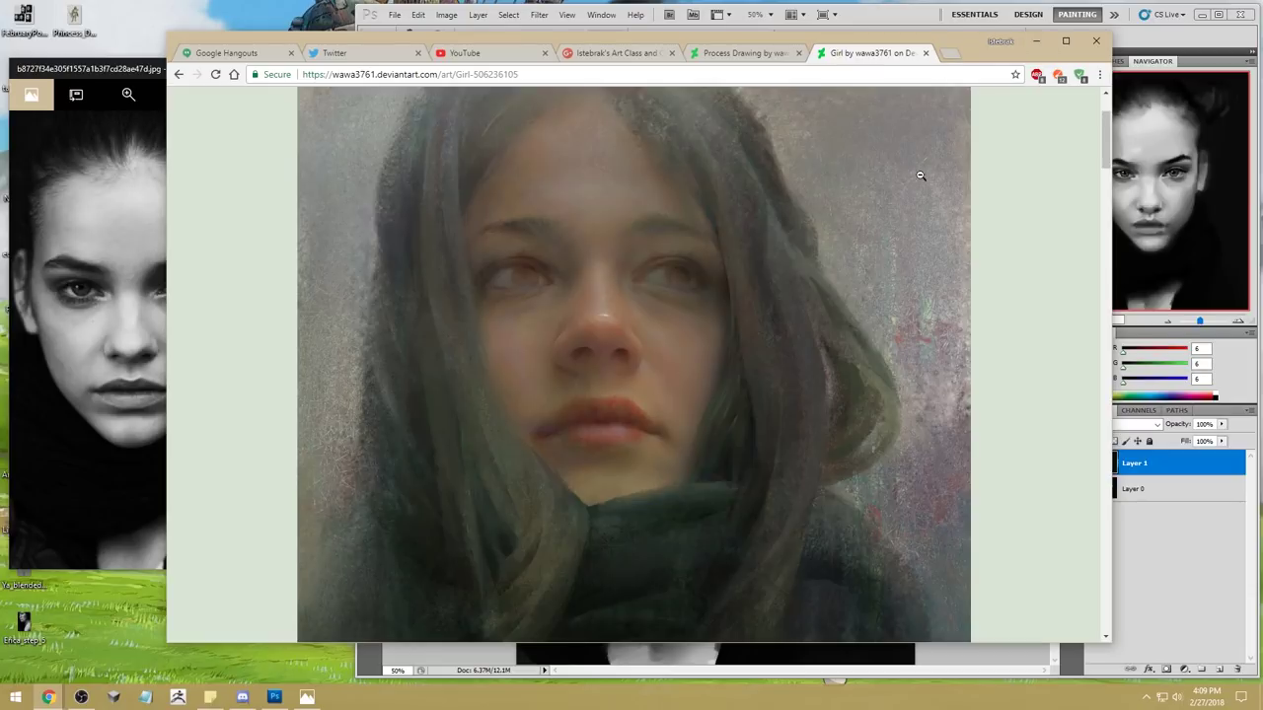
left_click(1039, 42)
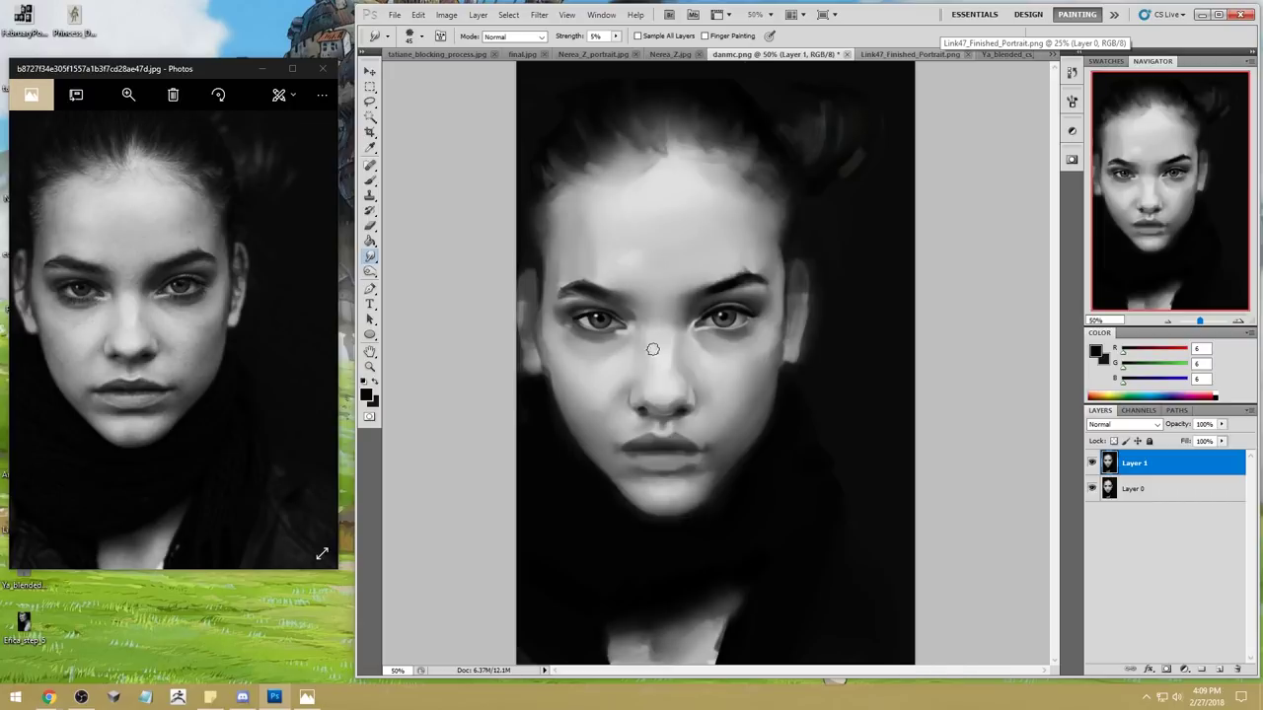
Step: Reduce the Smudge tool's tip to 30 px for blending around the mouth
key("bracketleft")
key("bracketleft")
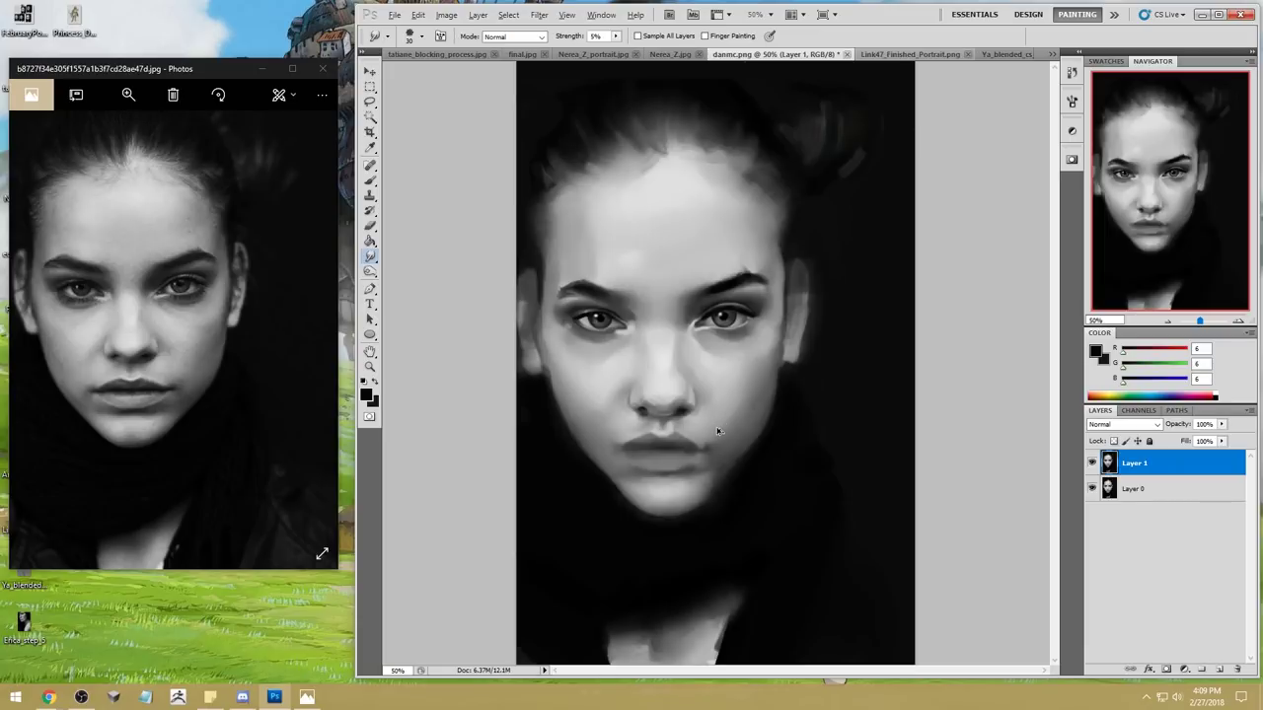
key("alt")
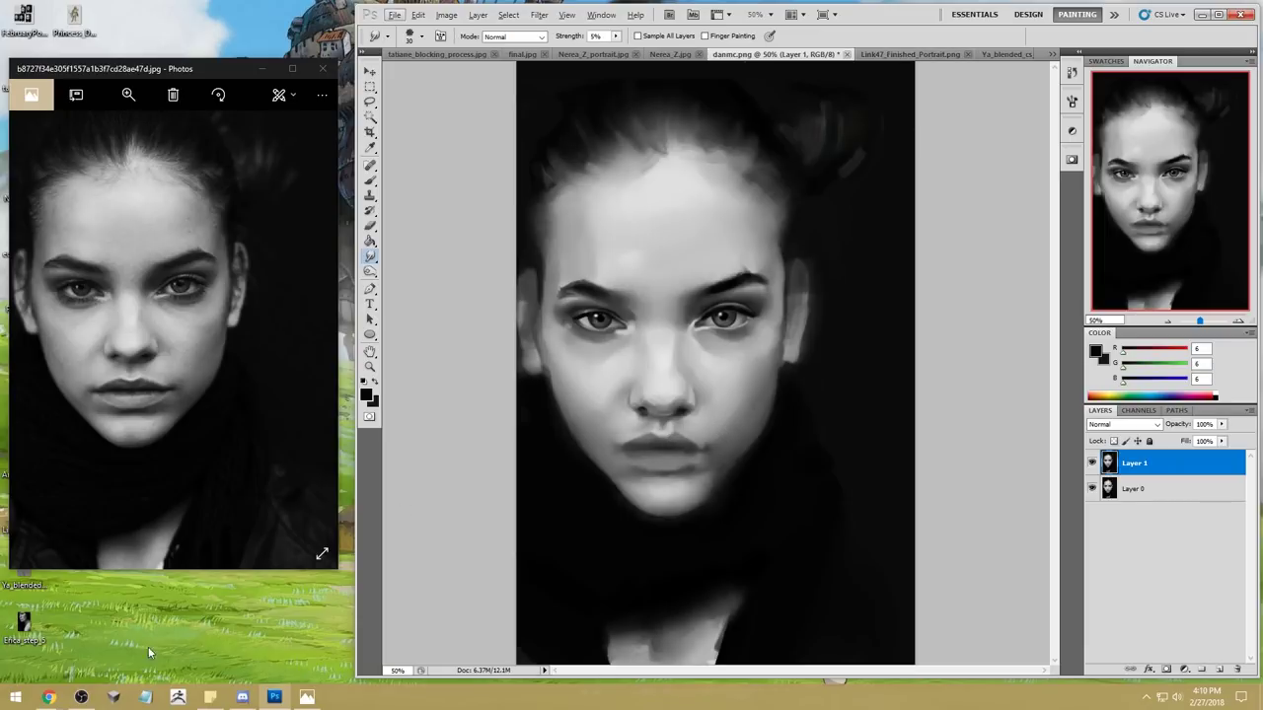
Step: Look again at the Girl painting in the browser and switch back to the danmc.png portrait
mouse_move(48, 698)
left_click(305, 655)
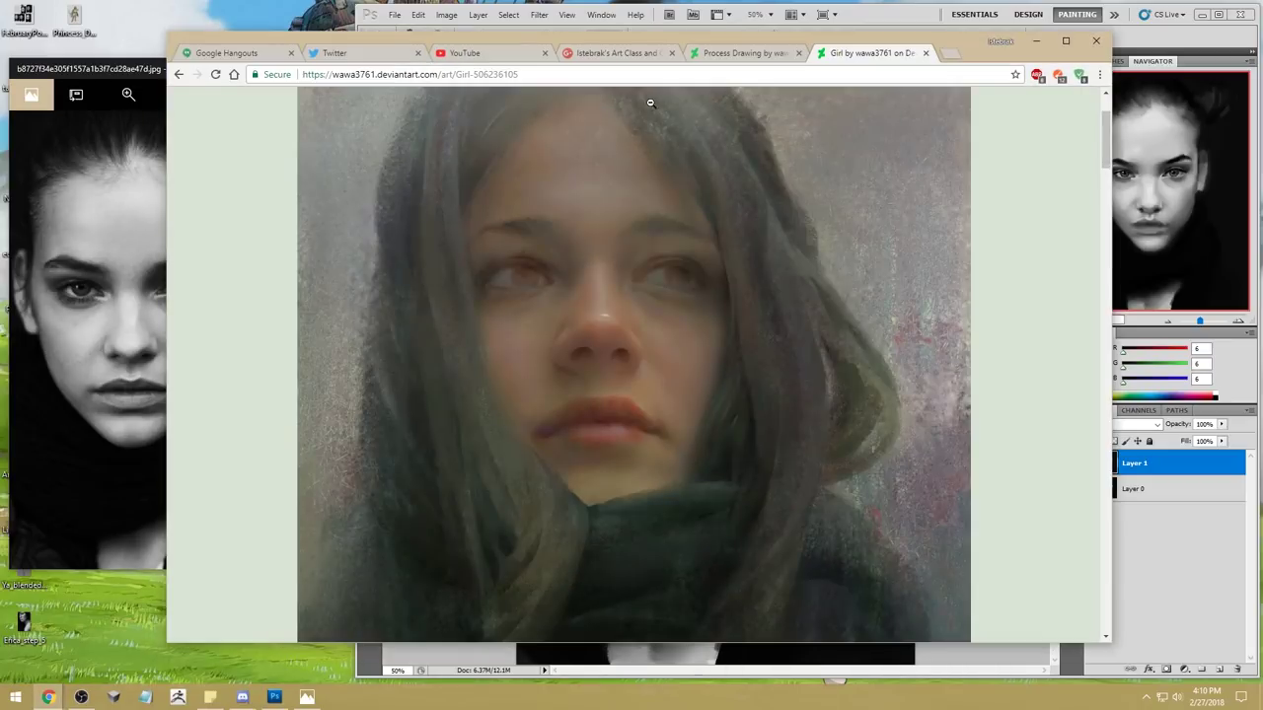
left_click(679, 75)
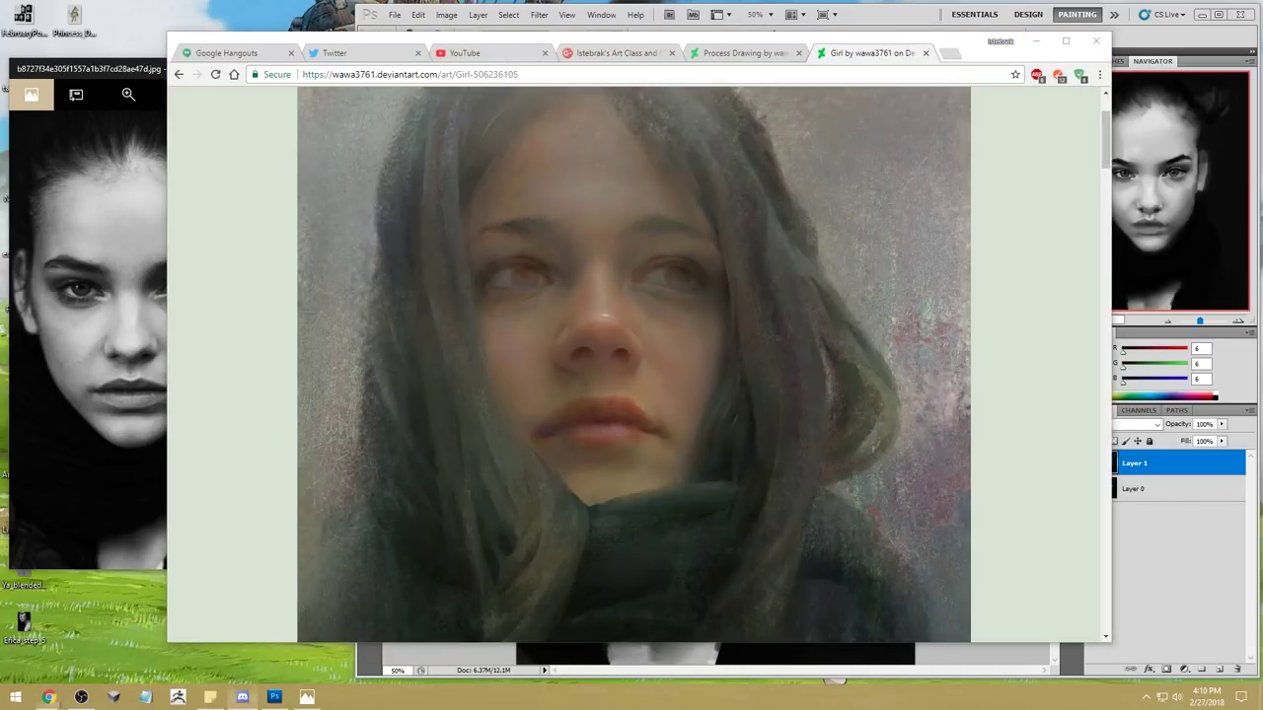
left_click(1036, 40)
Step: Smudge the edge between the lips with the 30 px tip at 5% strength
key("b")
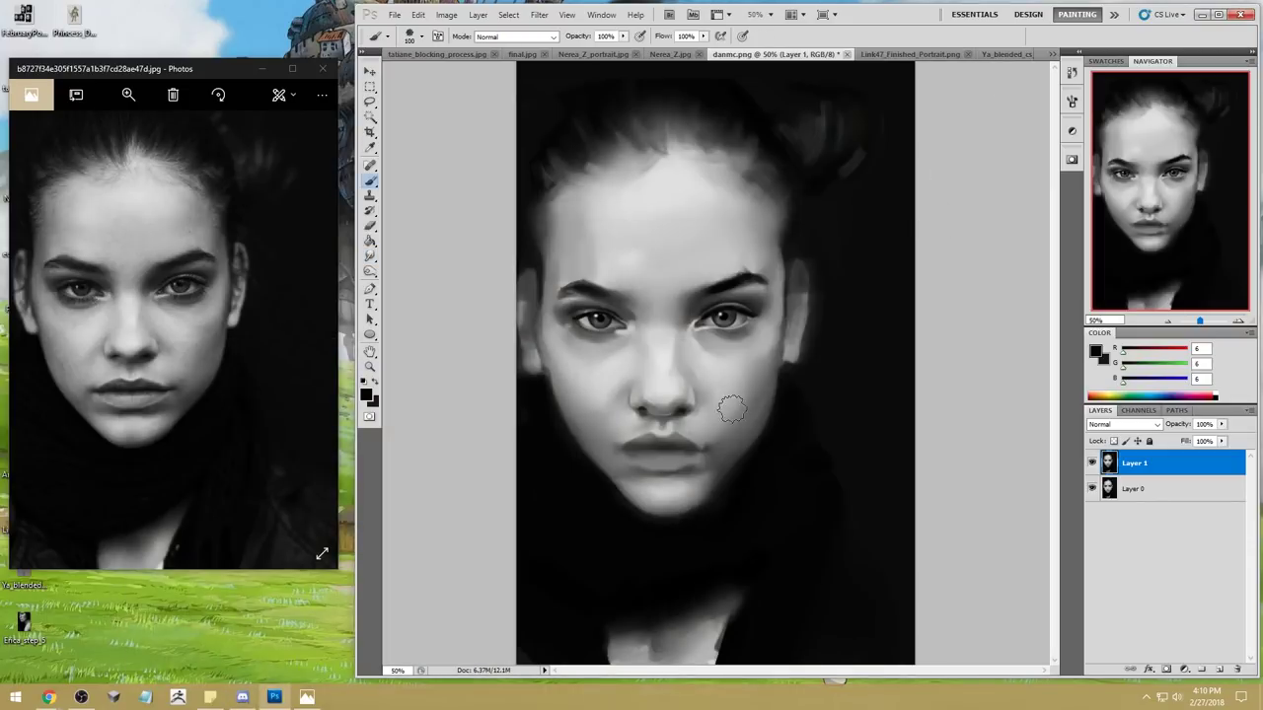
key("r")
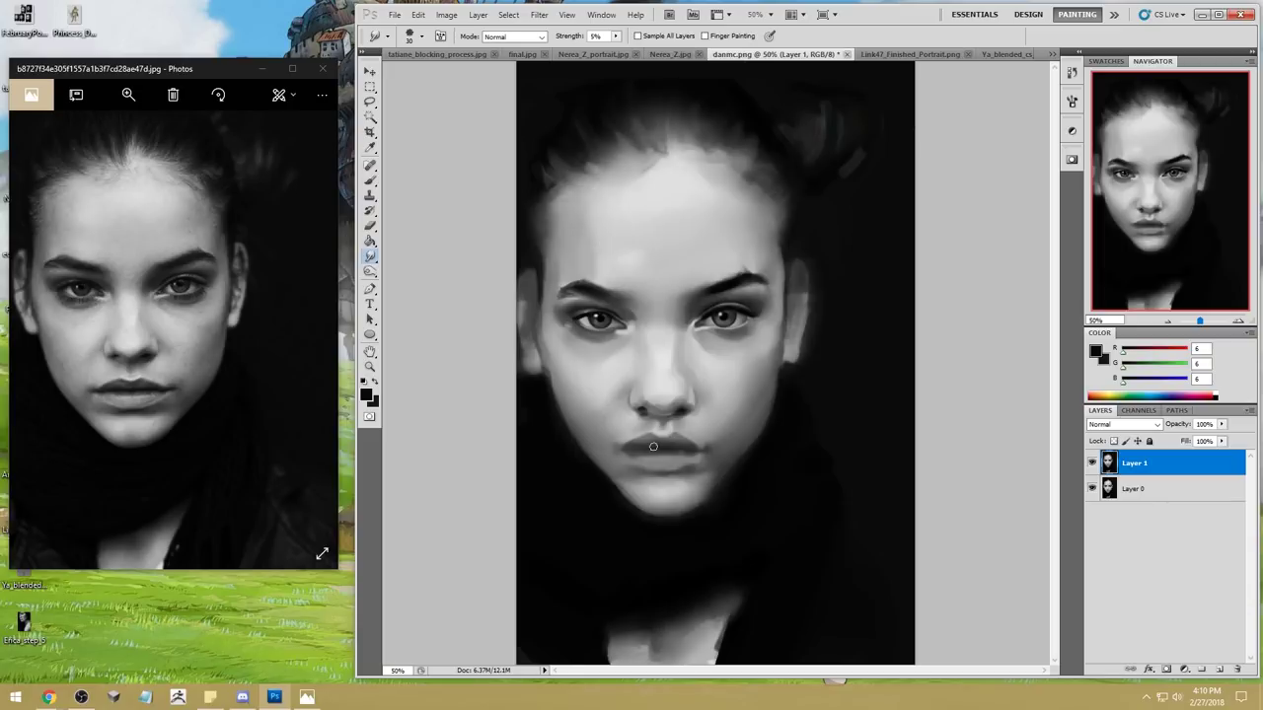
mouse_move(628, 450)
left_mouse_down()
mouse_move(719, 456)
mouse_move(681, 463)
left_mouse_up()
Step: Toggle Layer 1's visibility repeatedly to compare the smudged lips and face against the original painting
left_click(1092, 464)
left_click(1092, 464)
left_click(1092, 464)
left_click(1092, 463)
left_click(1093, 463)
left_click(1092, 464)
left_click(1092, 464)
left_click(1093, 464)
left_click(1092, 464)
left_click(1092, 464)
Step: Set the Smudge strength to 1%, blend the eye with a 20 px tip and check it against the layer below
left_click(595, 35)
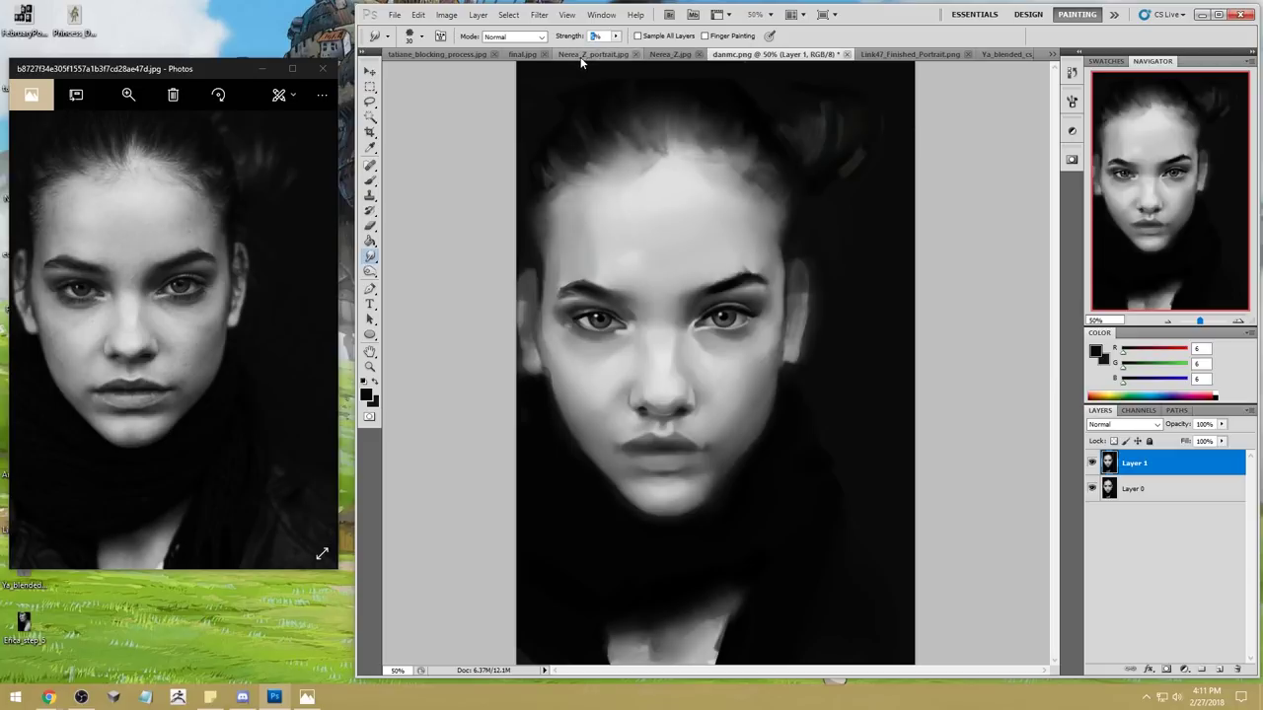
type("1")
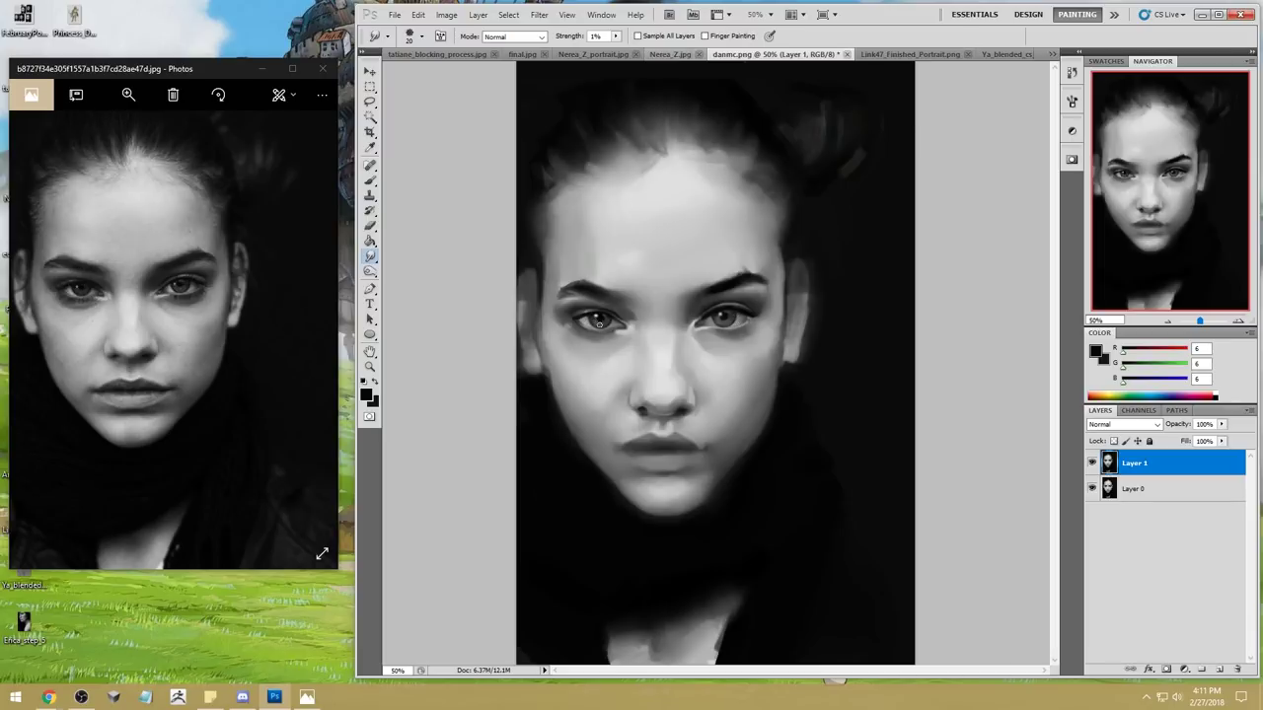
left_click(1091, 463)
left_click(1091, 463)
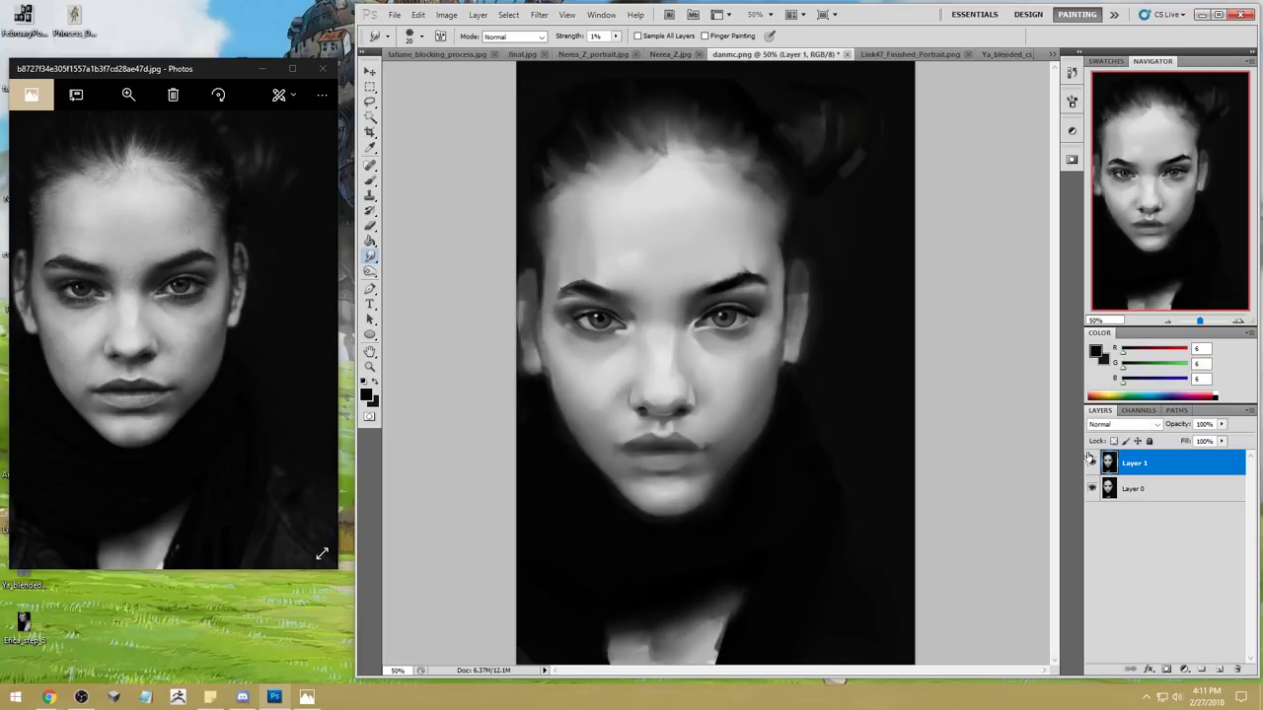
Step: Compare both eyes up close with Layer 1 hidden and shown, and reselect the Smudge tool
key("z")
left_click_drag(546, 267, 710, 361)
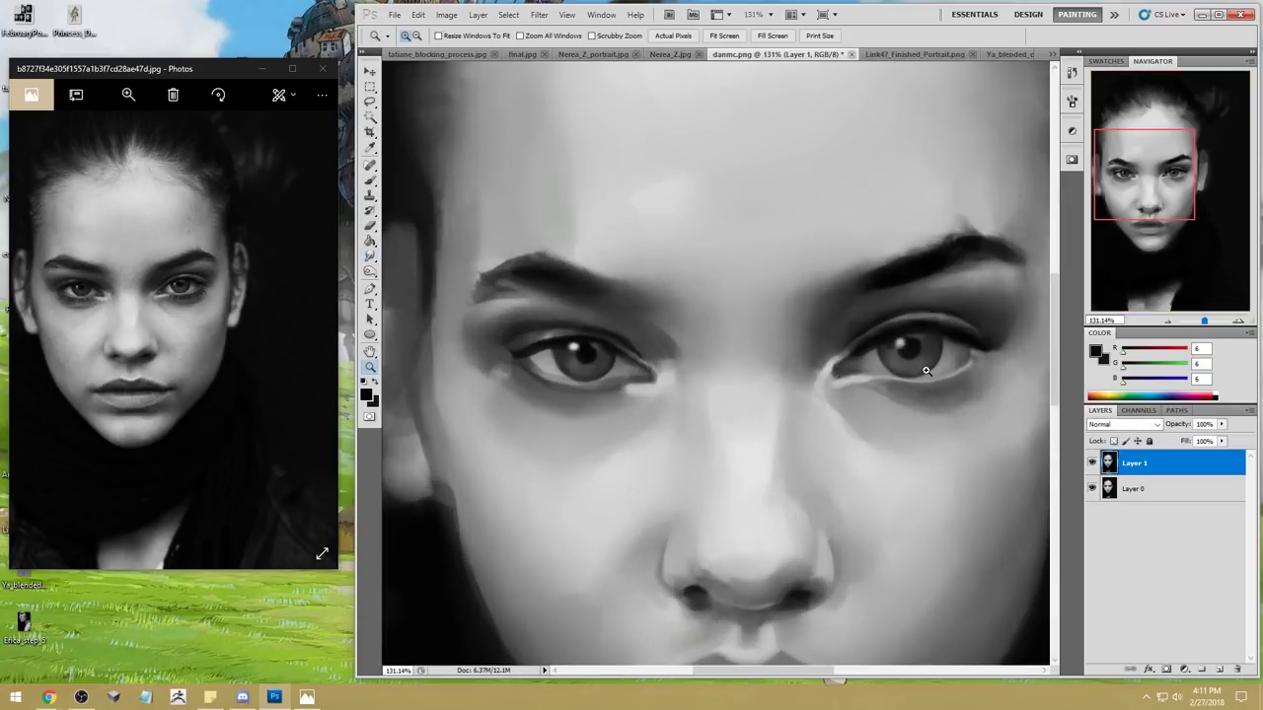
left_click(1091, 463)
left_click(1091, 463)
left_click(370, 256)
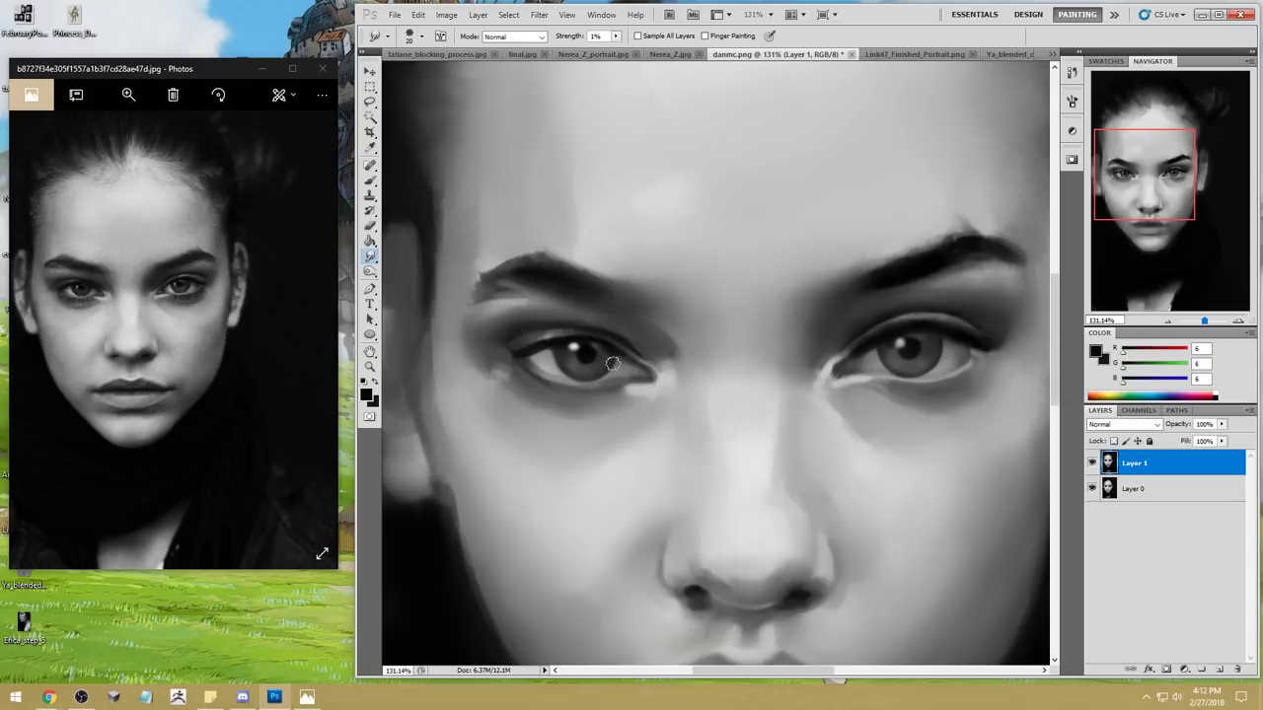
Step: Set up a soft round 70 px brush in Darken mode at 49% opacity, with a near-black sampled beside the eye
key("b")
right_click(763, 301)
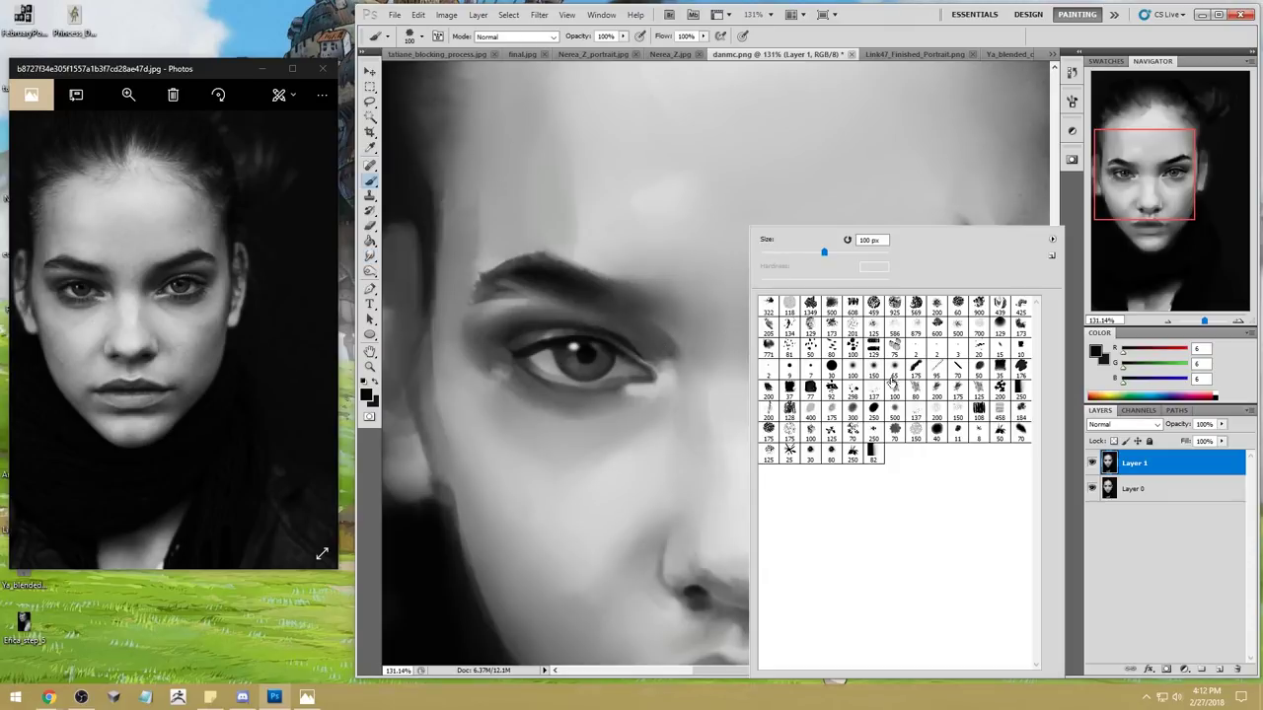
key("Escape")
left_click(515, 37)
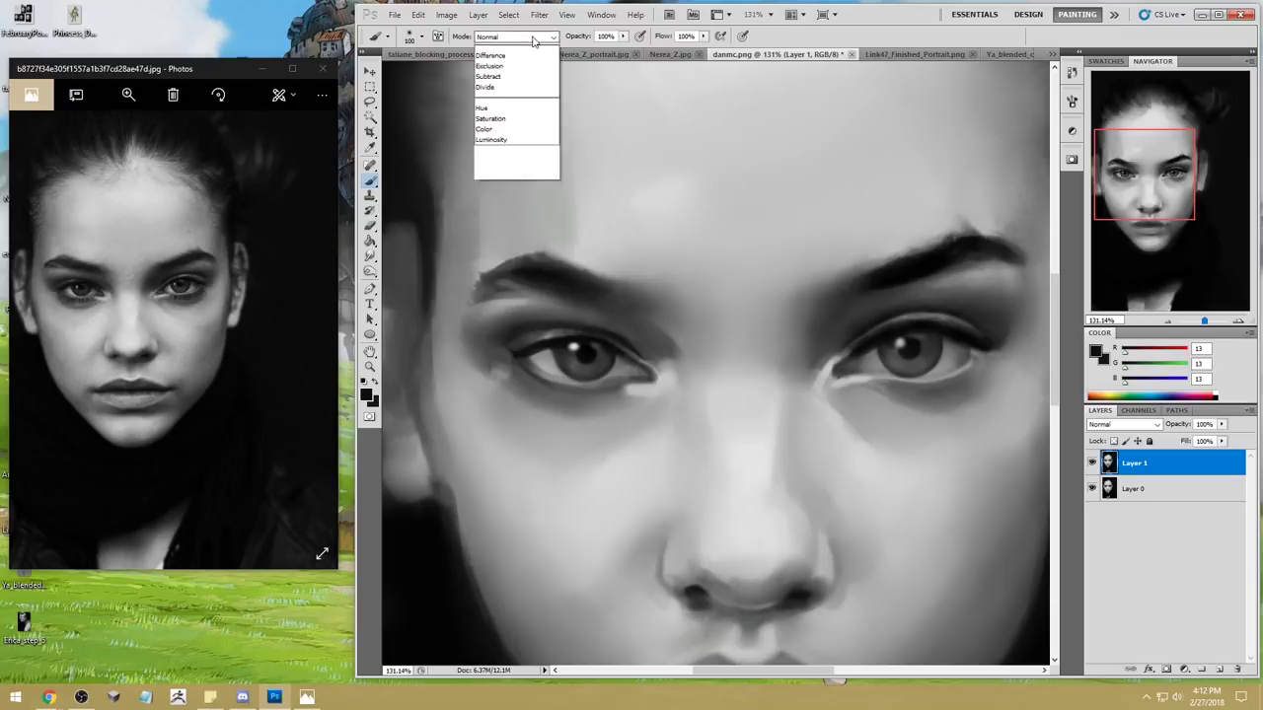
left_click(502, 101)
key("bracketleft")
key("bracketleft")
key("bracketleft")
left_click(536, 353, "alt")
left_click(623, 35)
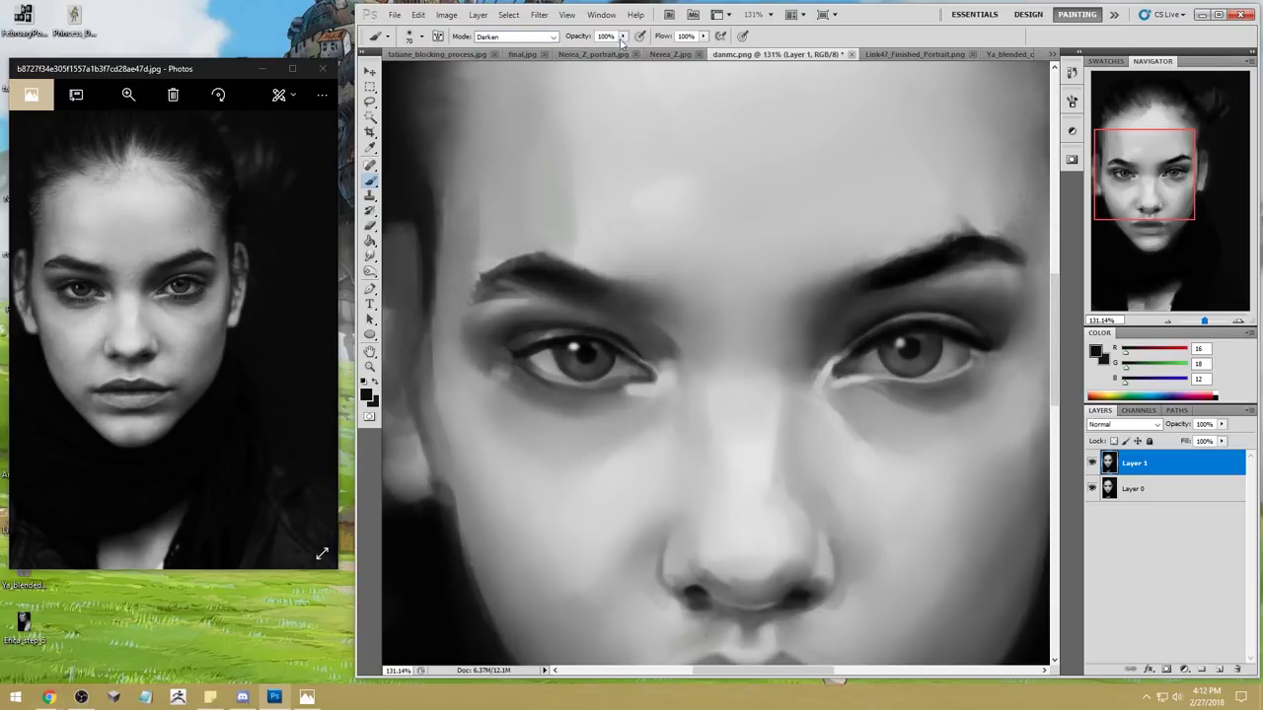
left_click(591, 48)
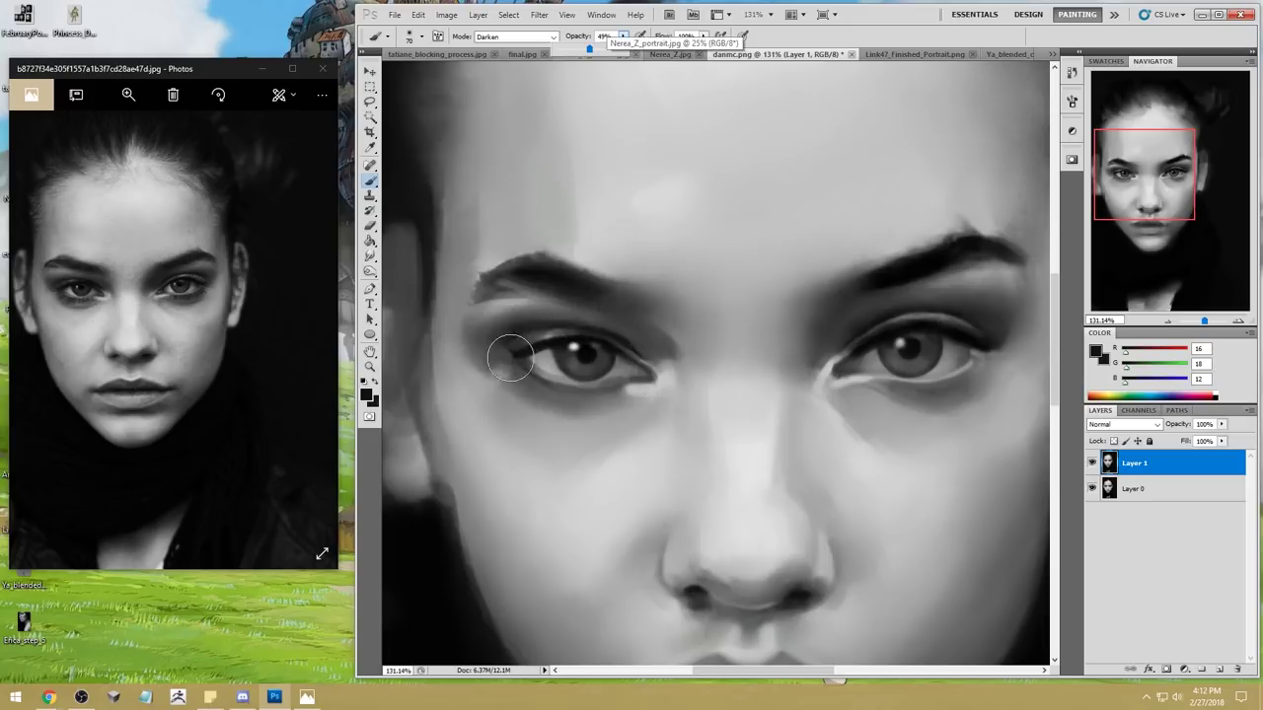
Step: Darken the upper lash line and outer corner of one eye with resampled near-black, using an 80 px brush at 30% opacity
left_click(559, 348, "alt")
key("]")
left_click(623, 35)
left_click_drag(626, 48, 611, 48)
left_click(564, 345)
mouse_move(562, 343)
left_mouse_down()
mouse_move(508, 350)
mouse_move(522, 353)
left_mouse_up()
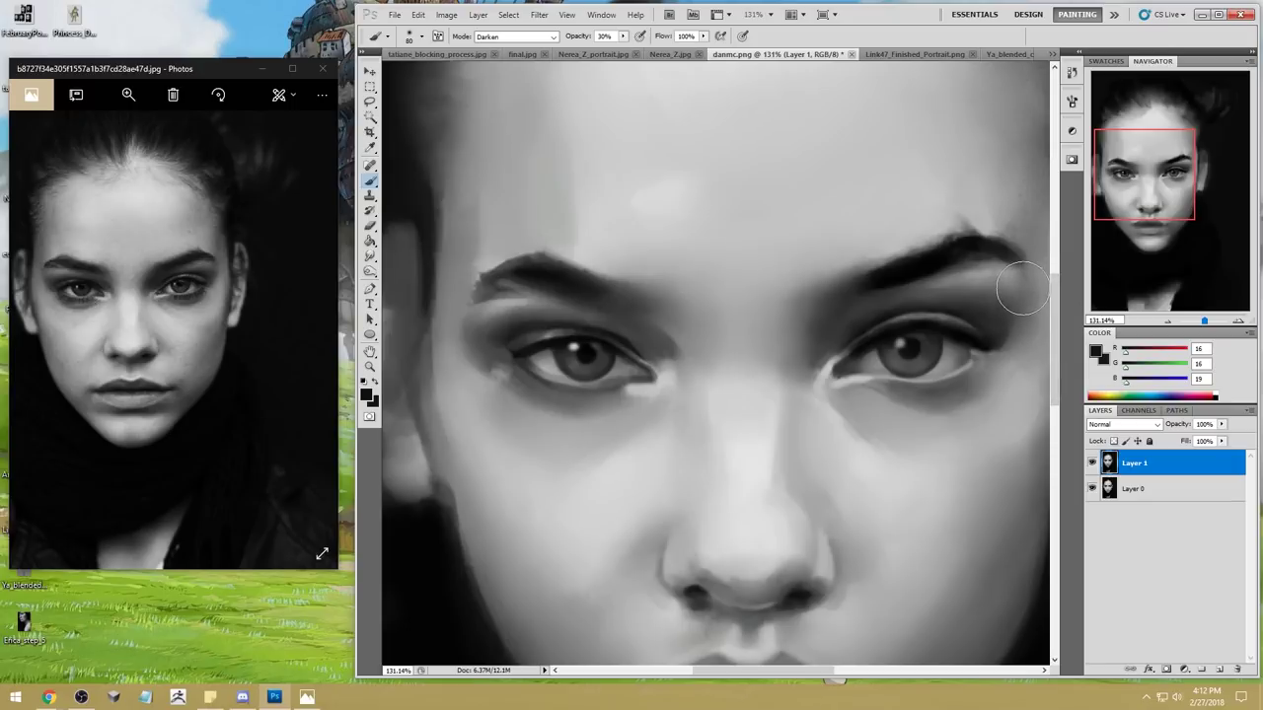
Step: Desaturate Layer 1 completely with Hue/Saturation at a saturation of -100
key("i")
key("ctrl+u")
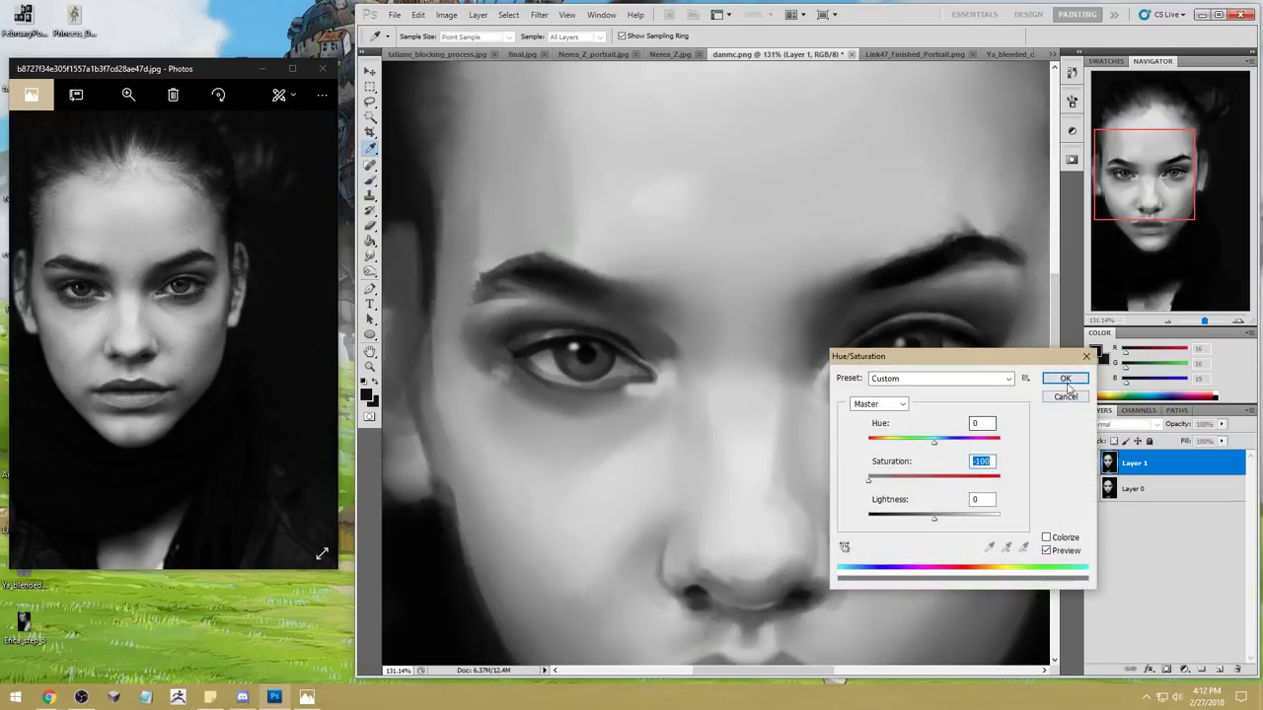
left_click(1065, 376)
Step: Add a new layer above Layer 1 and set up the soft round 100 px brush in Normal mode
key("b")
right_click(909, 291)
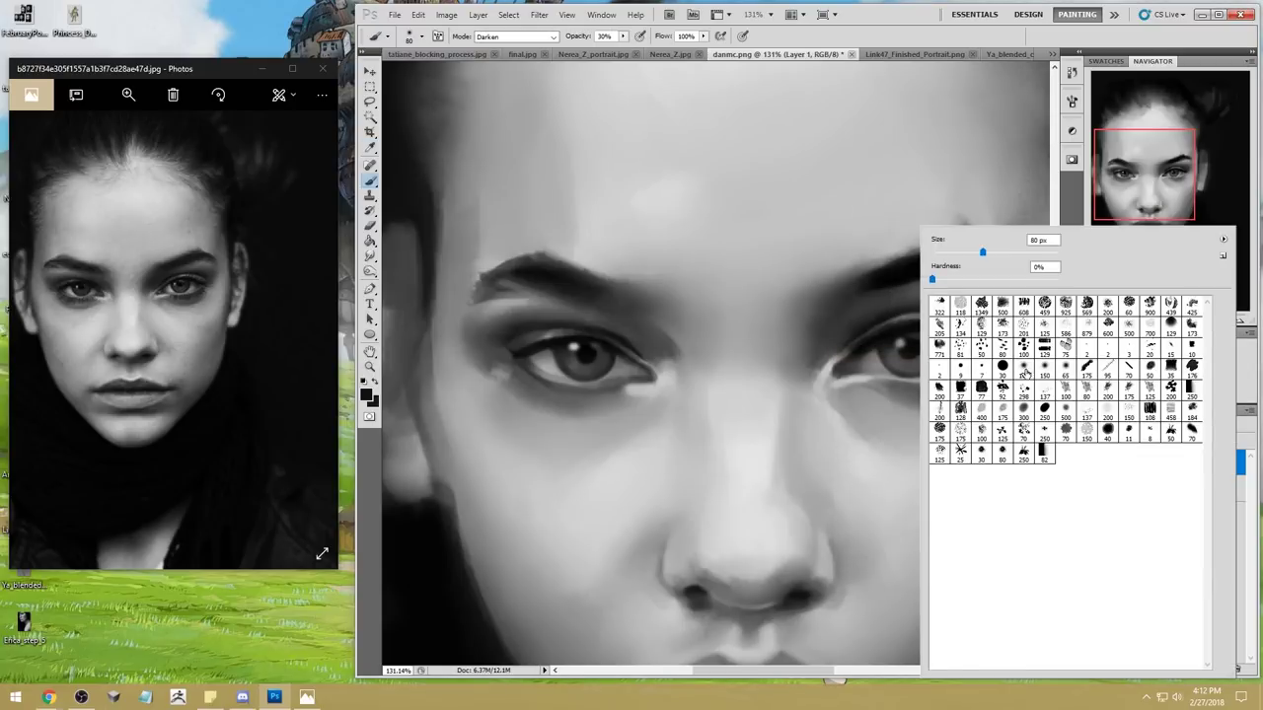
key("Return")
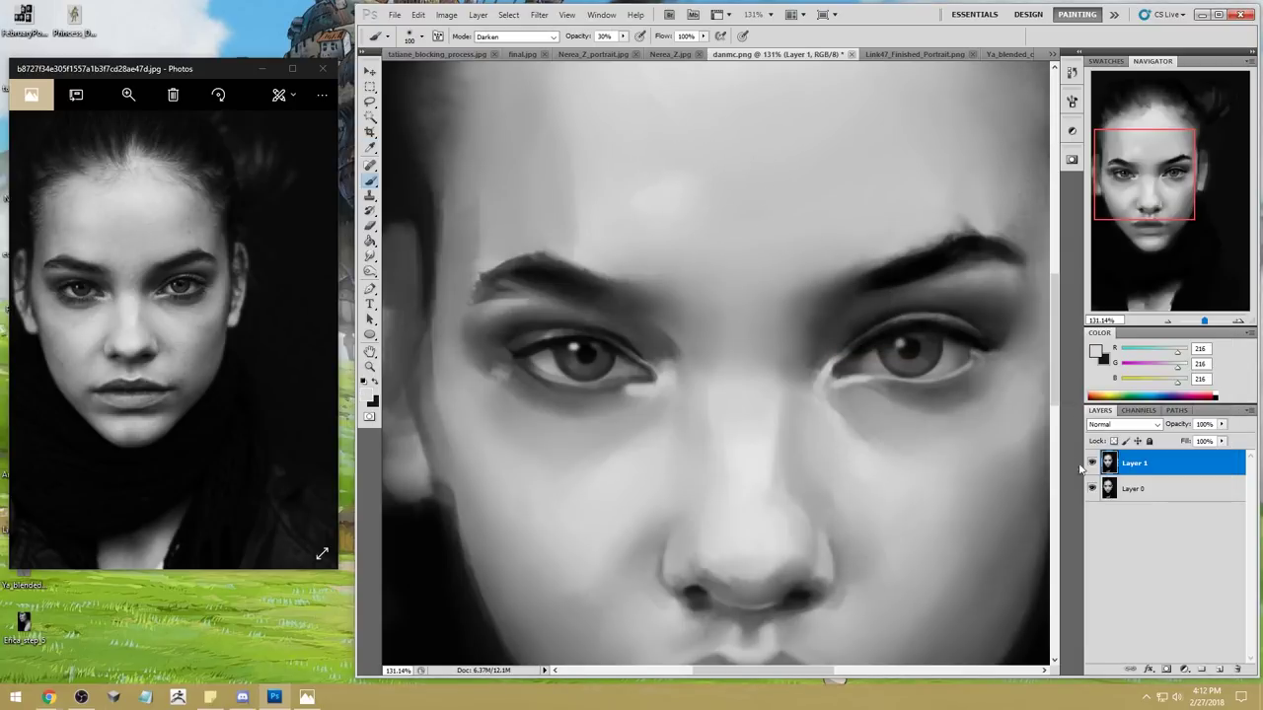
left_click(1218, 669)
left_click(538, 36)
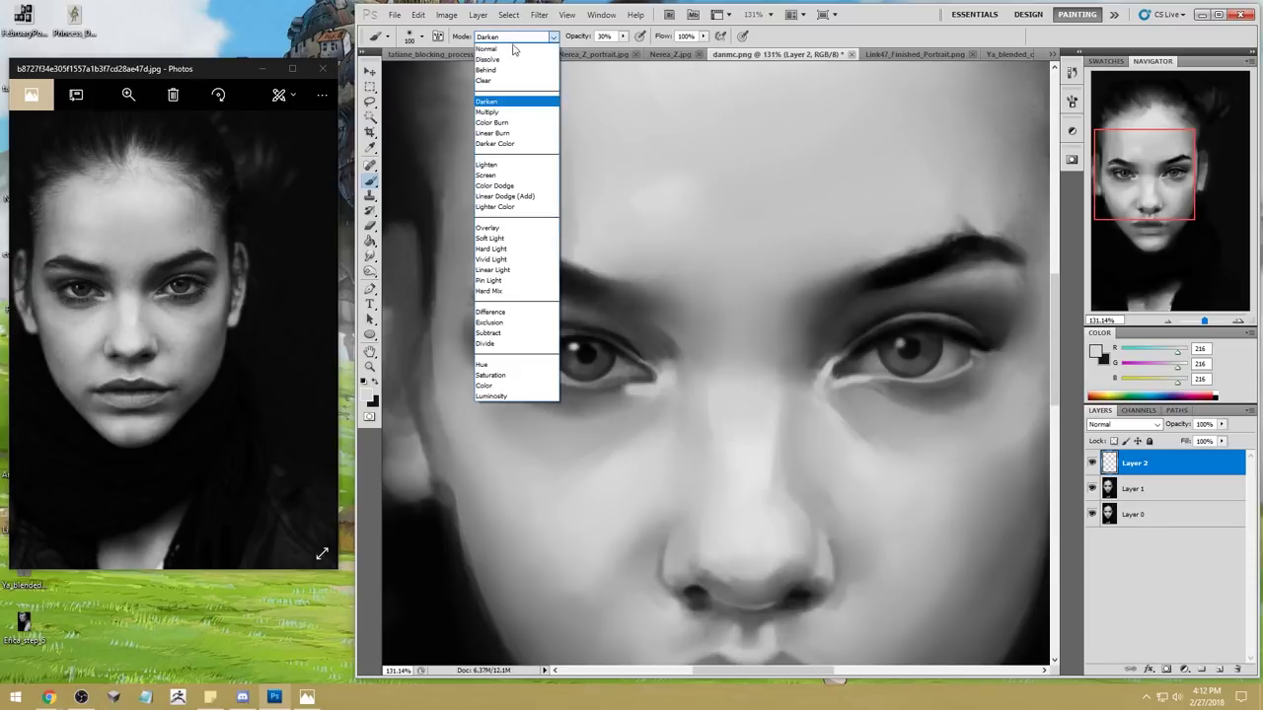
left_click(499, 49)
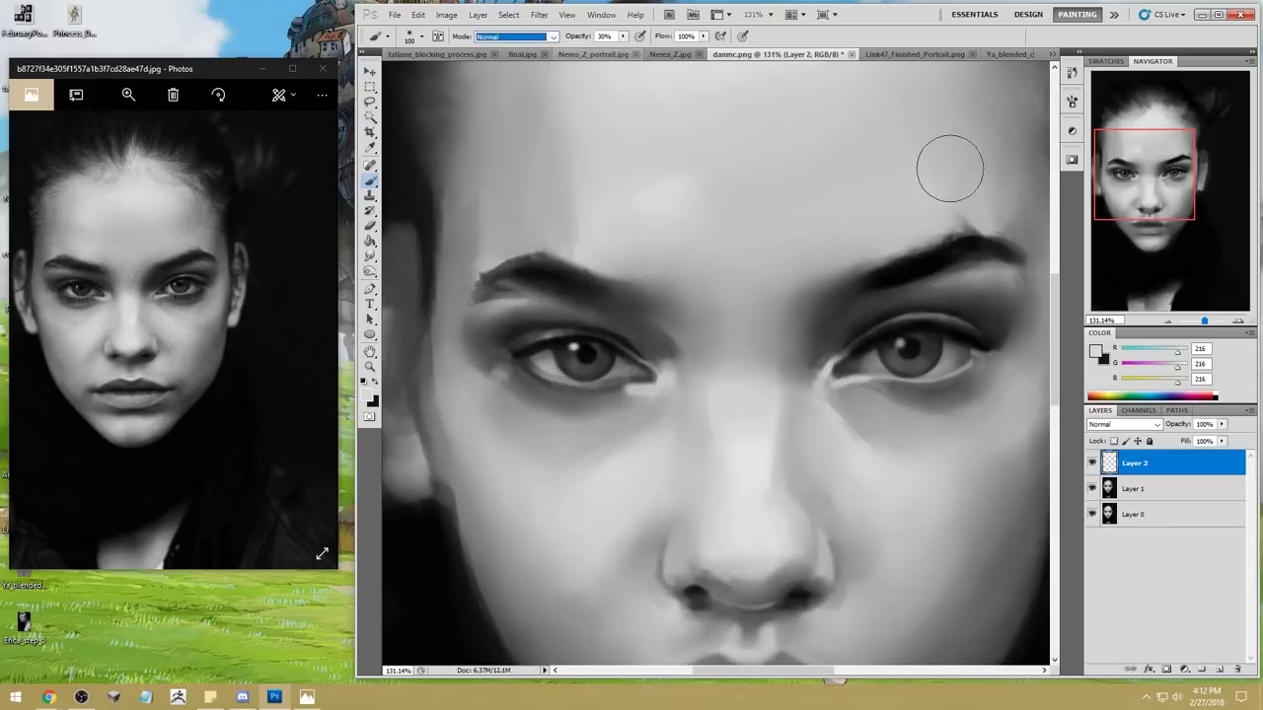
Step: Paint a faint light haze around the eyes at 200 px and 30% opacity, sampling the pale nose bridge tone
left_click(875, 380)
key("bracketright")
key("bracketright")
key("bracketright")
key("bracketright")
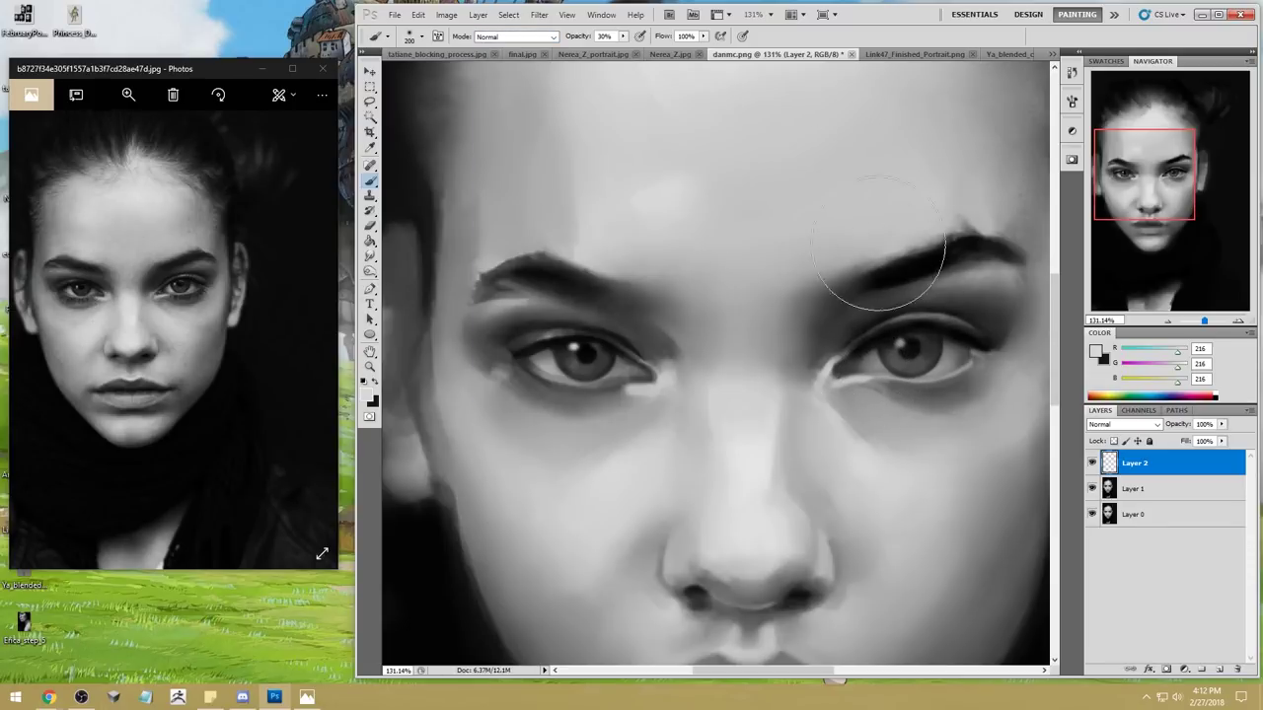
left_click(743, 406, "alt")
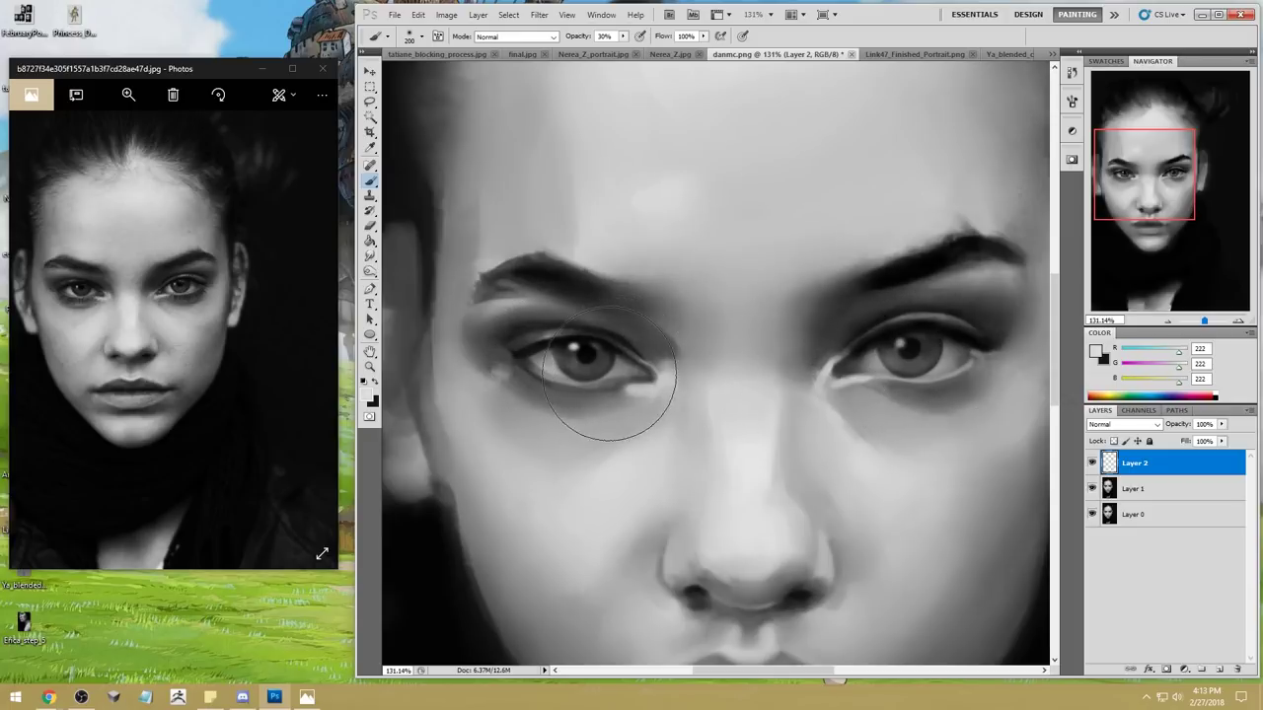
Step: Clean the light haze off the eye details on the new layer with the Eraser sized to 25 px
key("e")
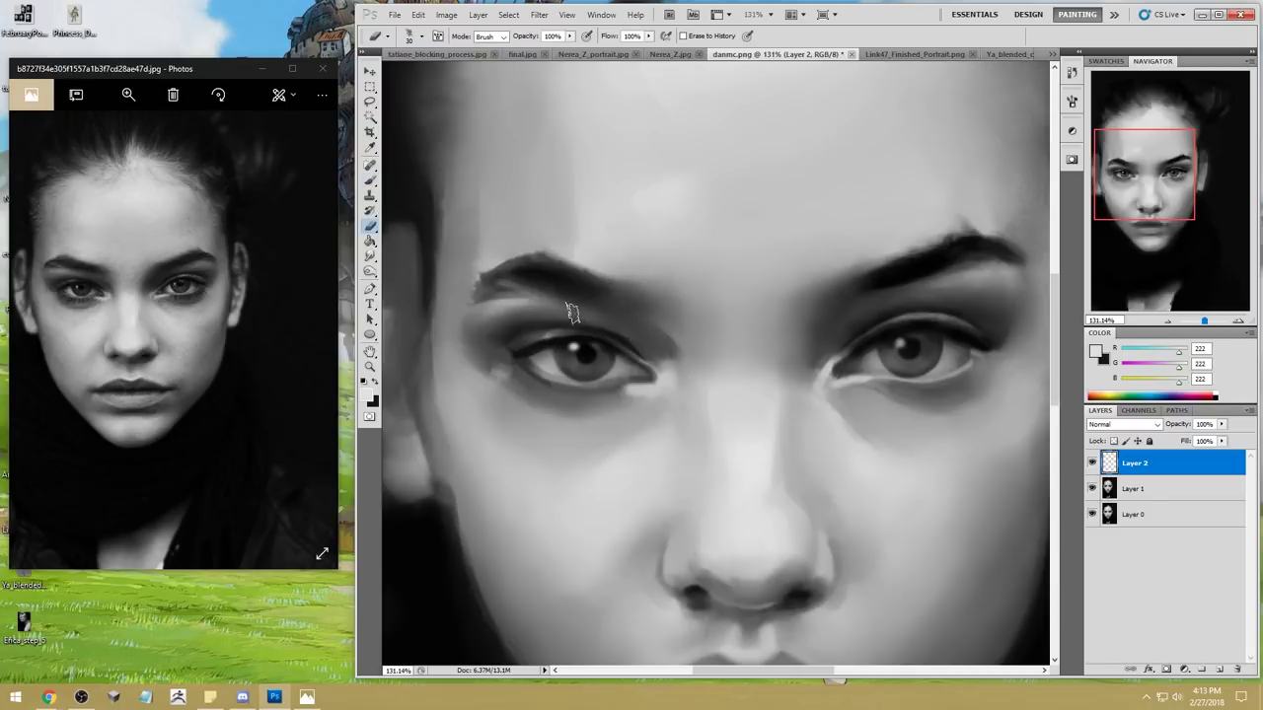
key("bracketleft")
key("bracketright")
key("bracketright")
key("bracketright")
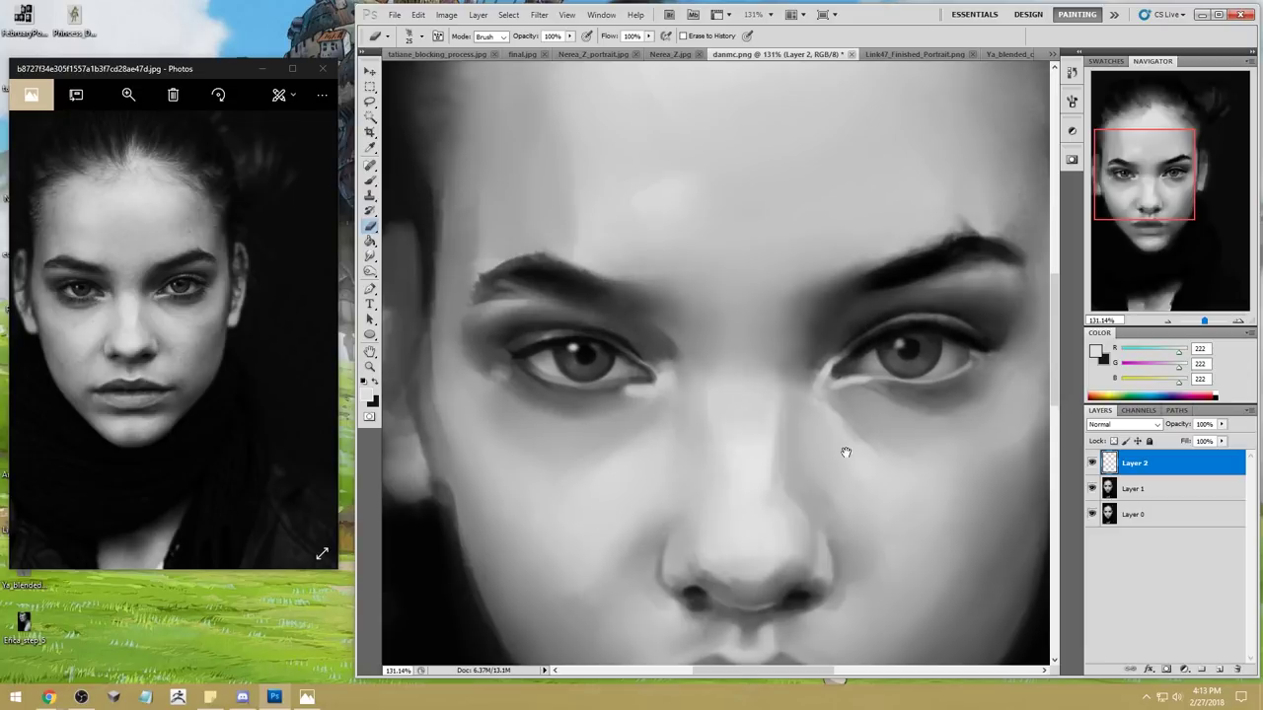
left_click_drag(845, 451, 804, 259)
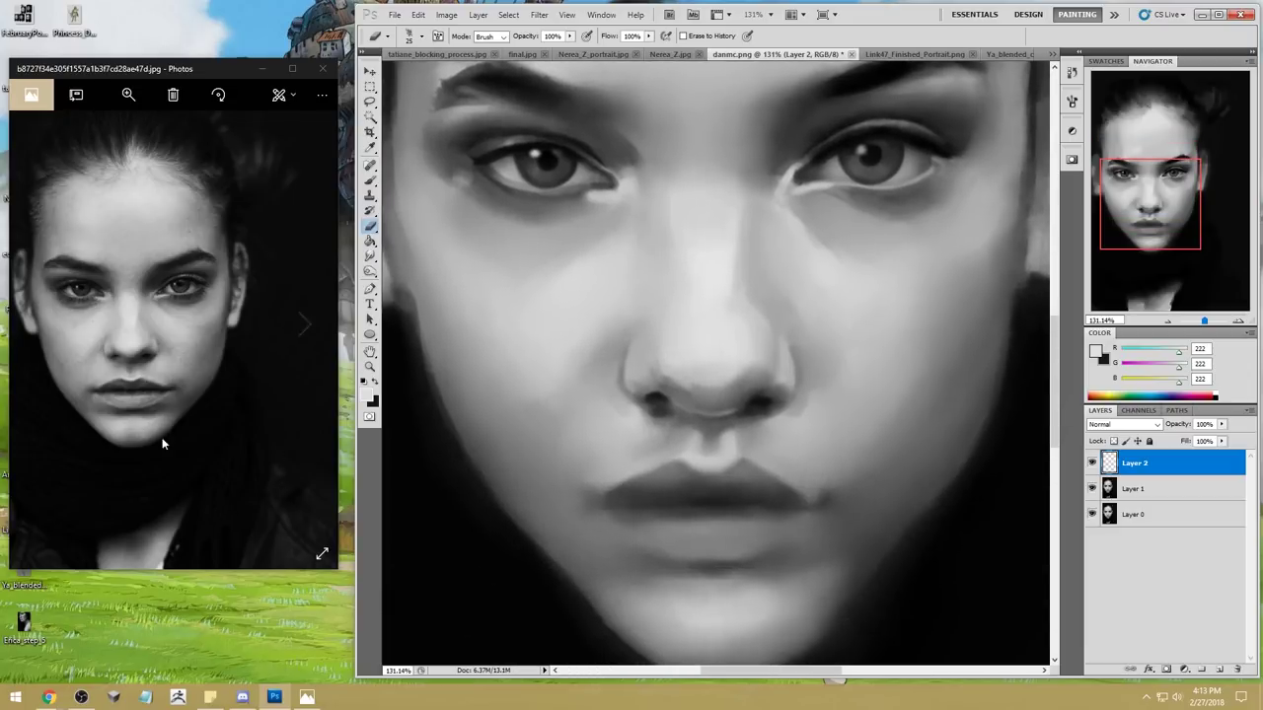
Step: Check the tones of the eye and forehead with the foreground Color Picker
key("ctrl+0")
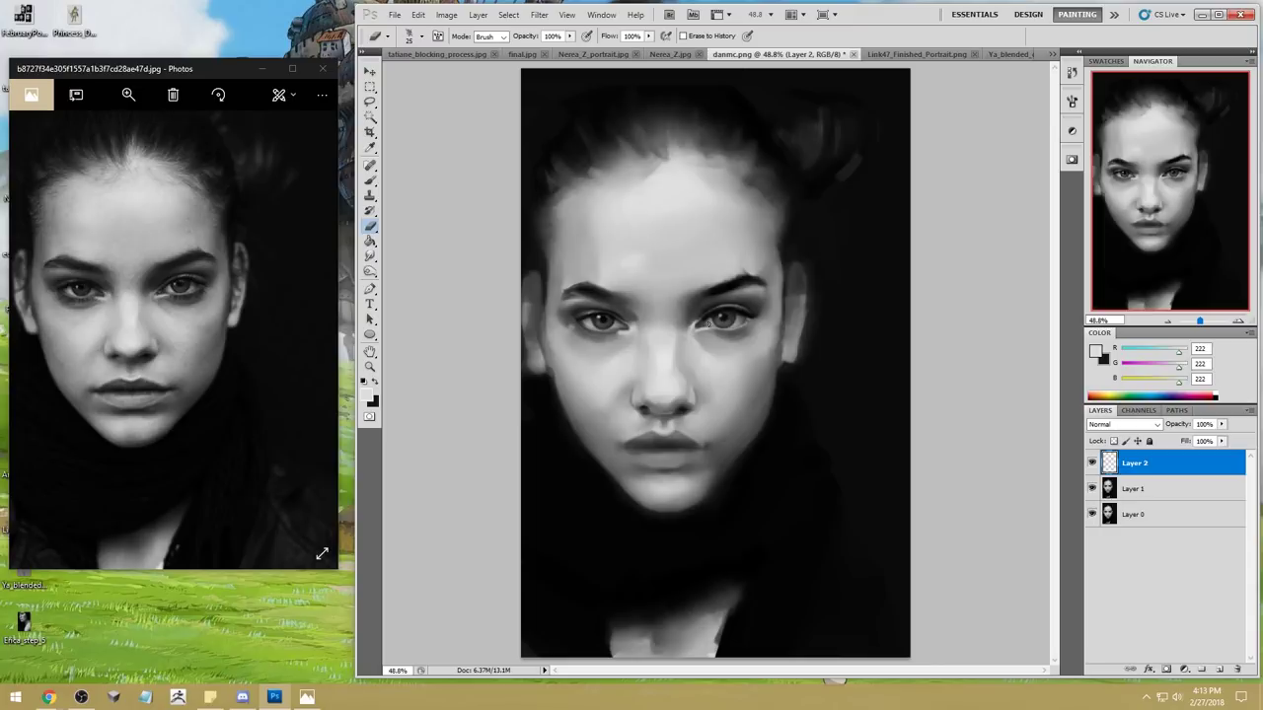
left_click(1093, 352)
left_click(712, 317)
left_click(671, 237)
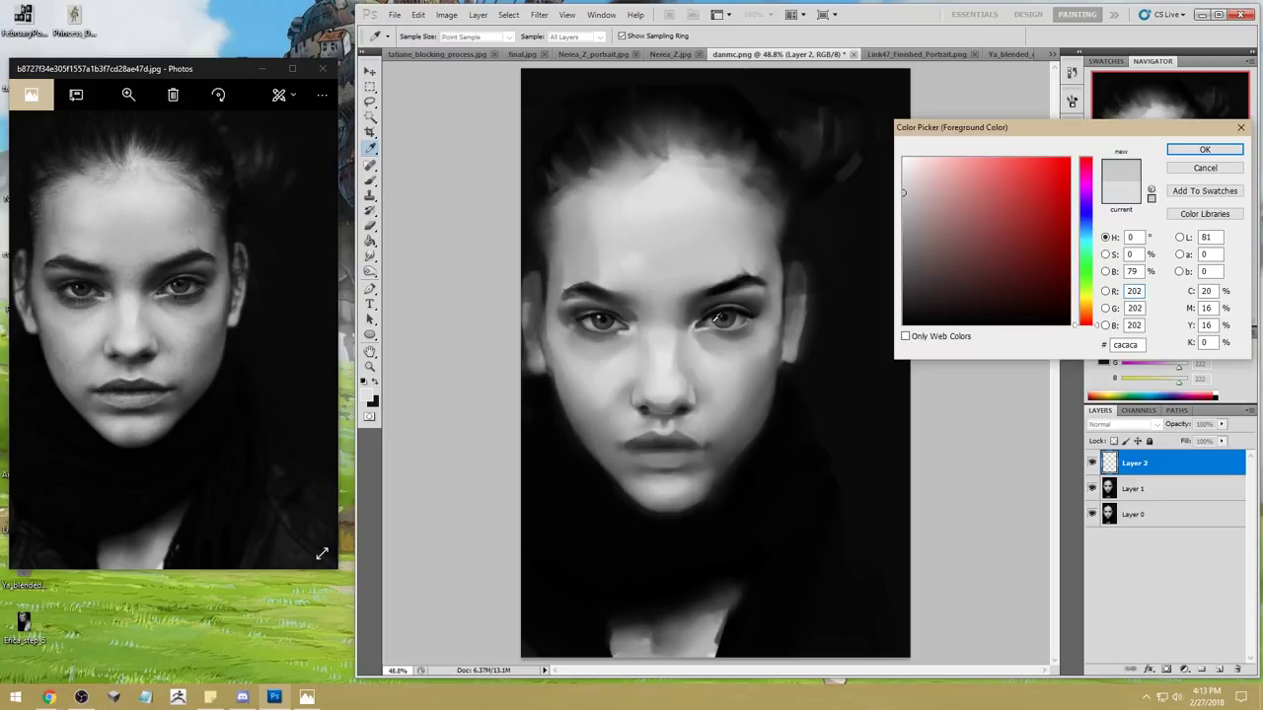
left_click(1205, 168)
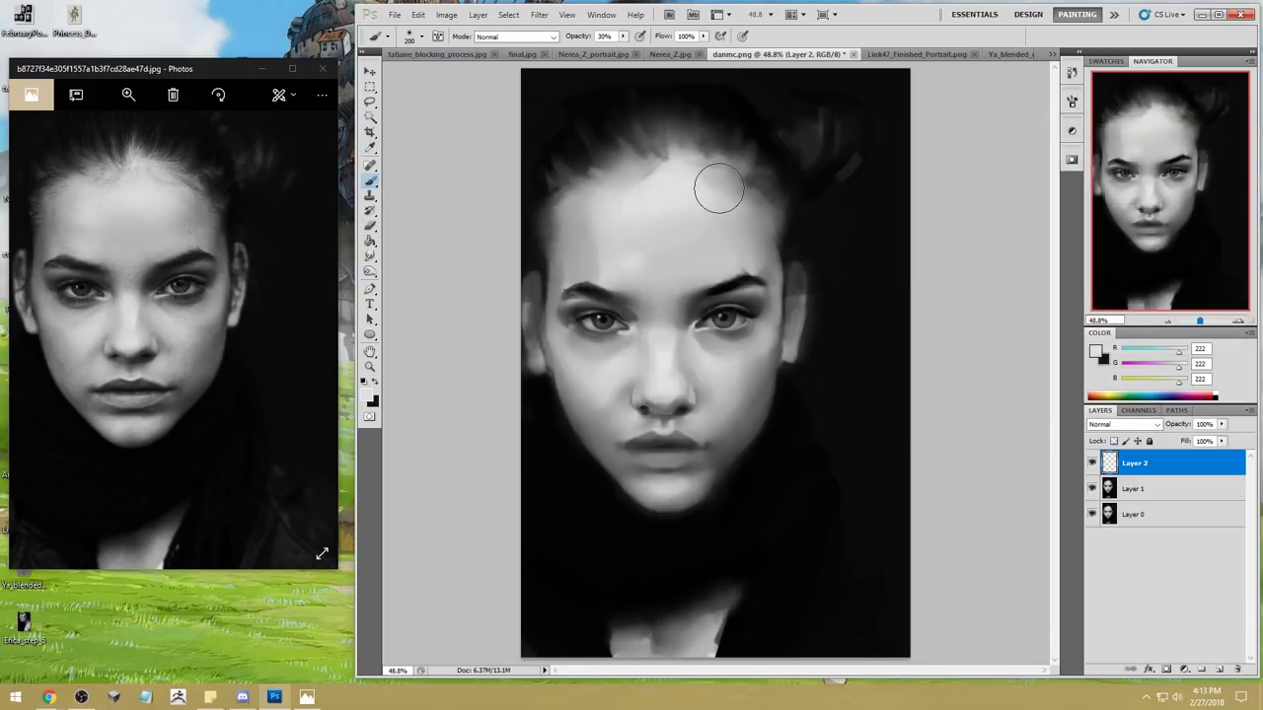
Step: Pick a textured brush preset and shade the upper lip at 30 px and 44% opacity with a sampled dark lip grey
right_click(728, 305)
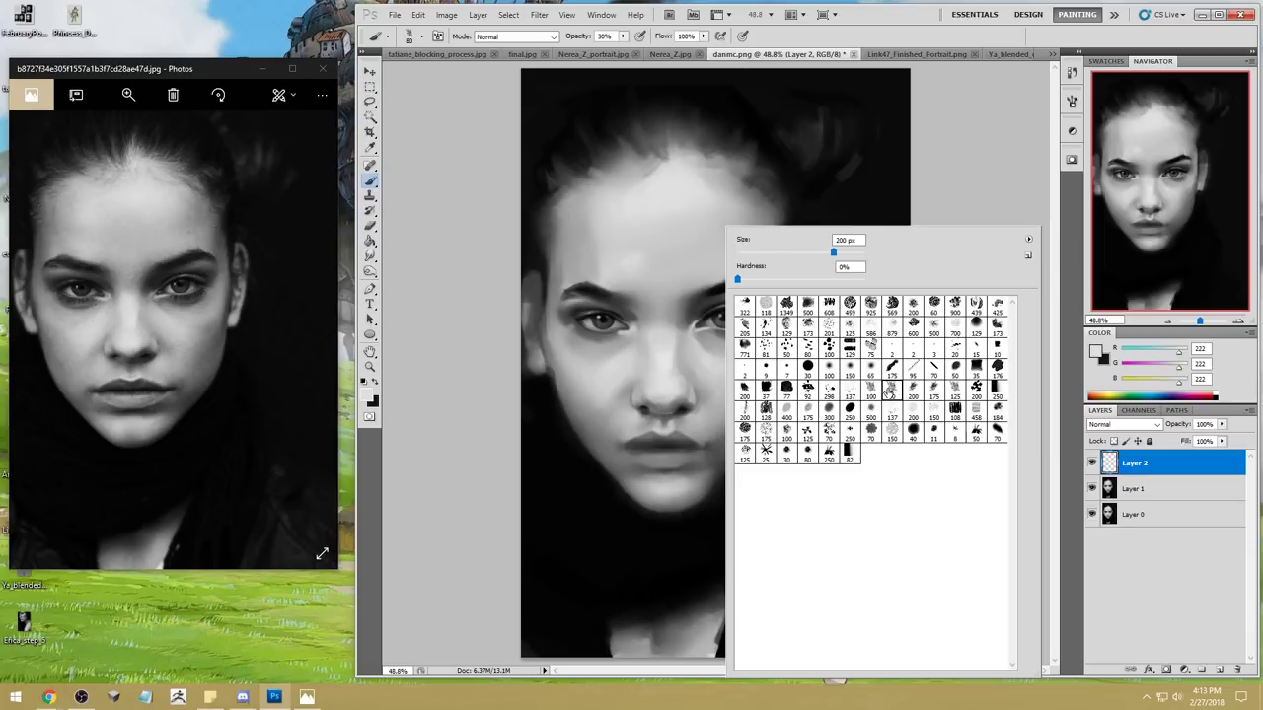
double_click(892, 391)
left_click(633, 348, "alt")
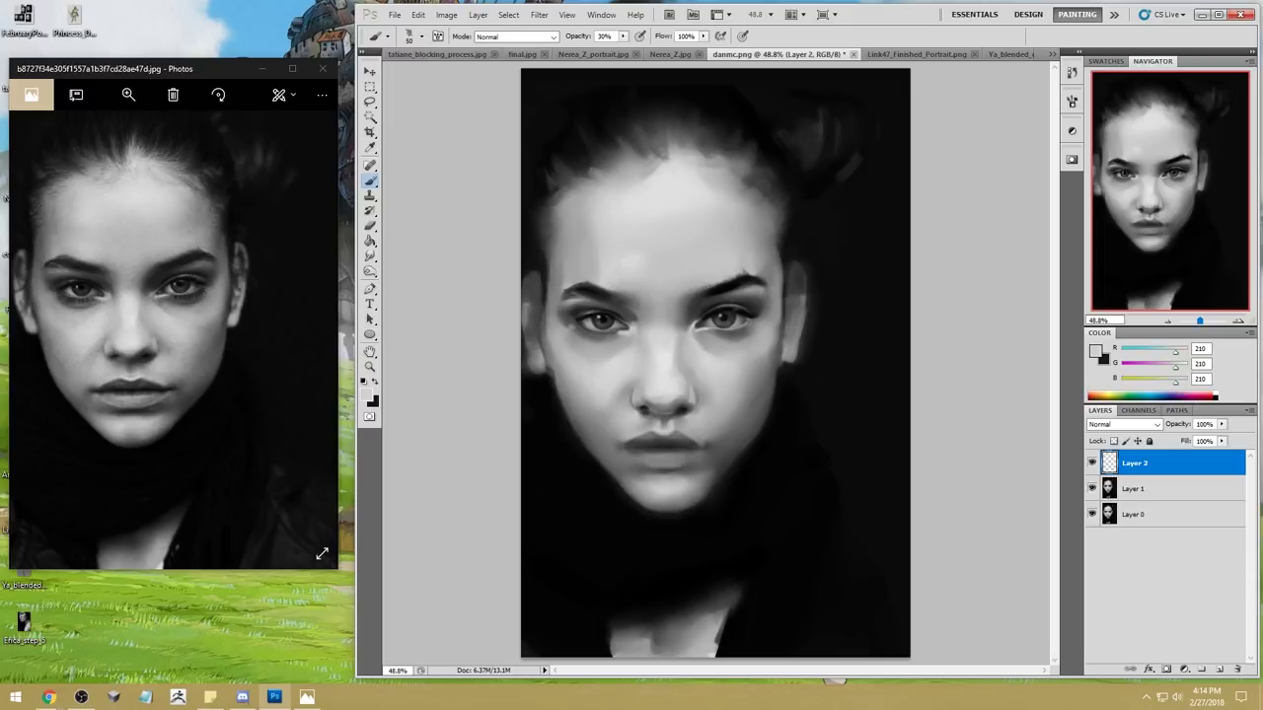
left_click(695, 442, "alt")
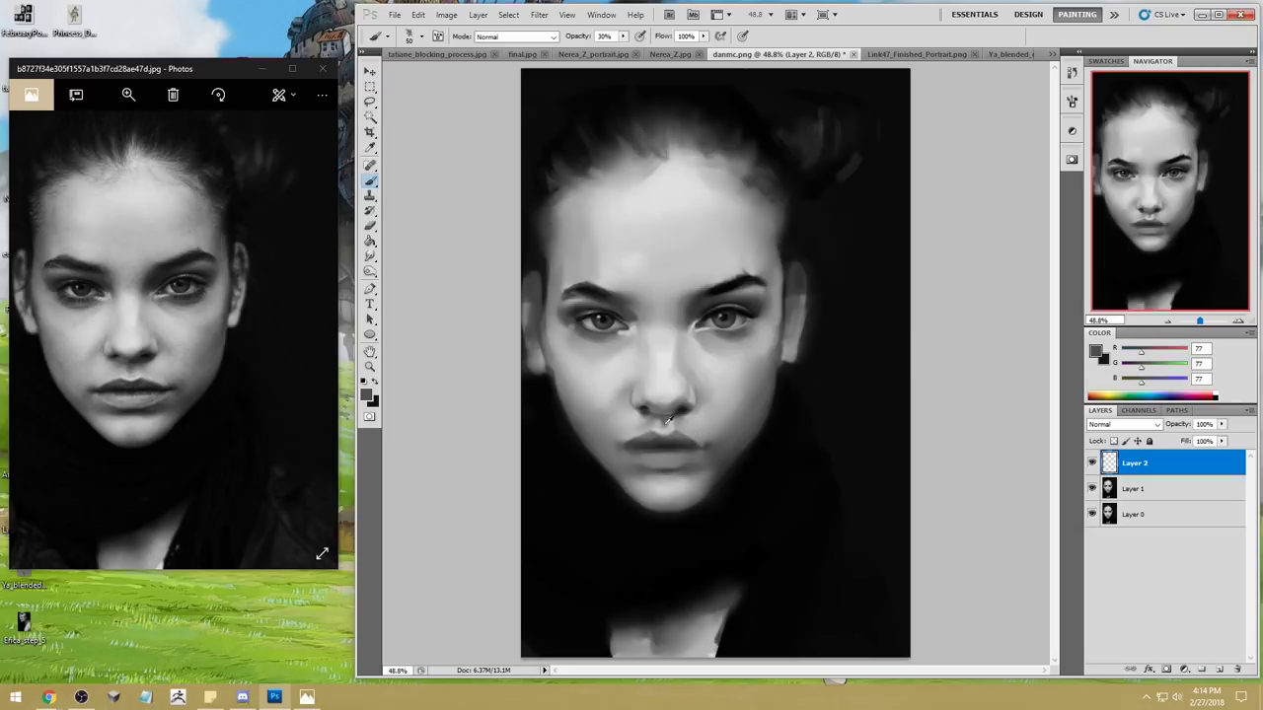
key("bracketleft")
key("bracketleft")
left_click(623, 37)
left_click_drag(623, 48, 633, 48)
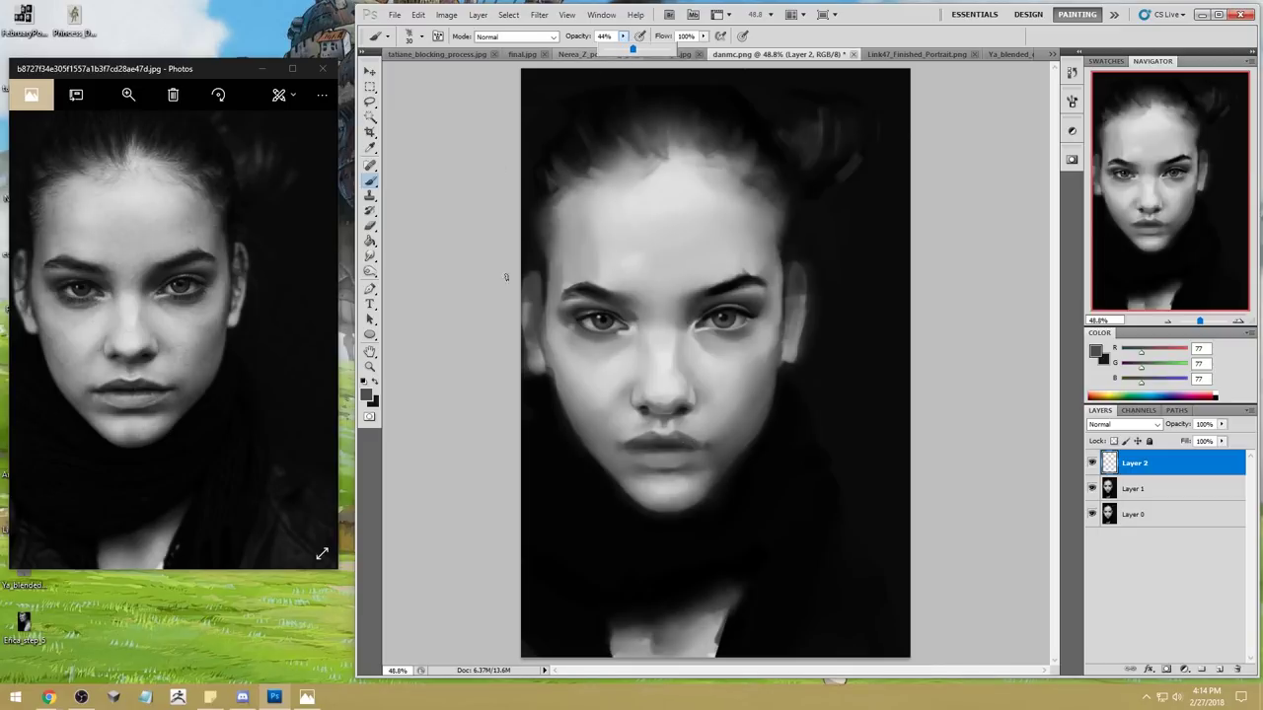
left_click(688, 429)
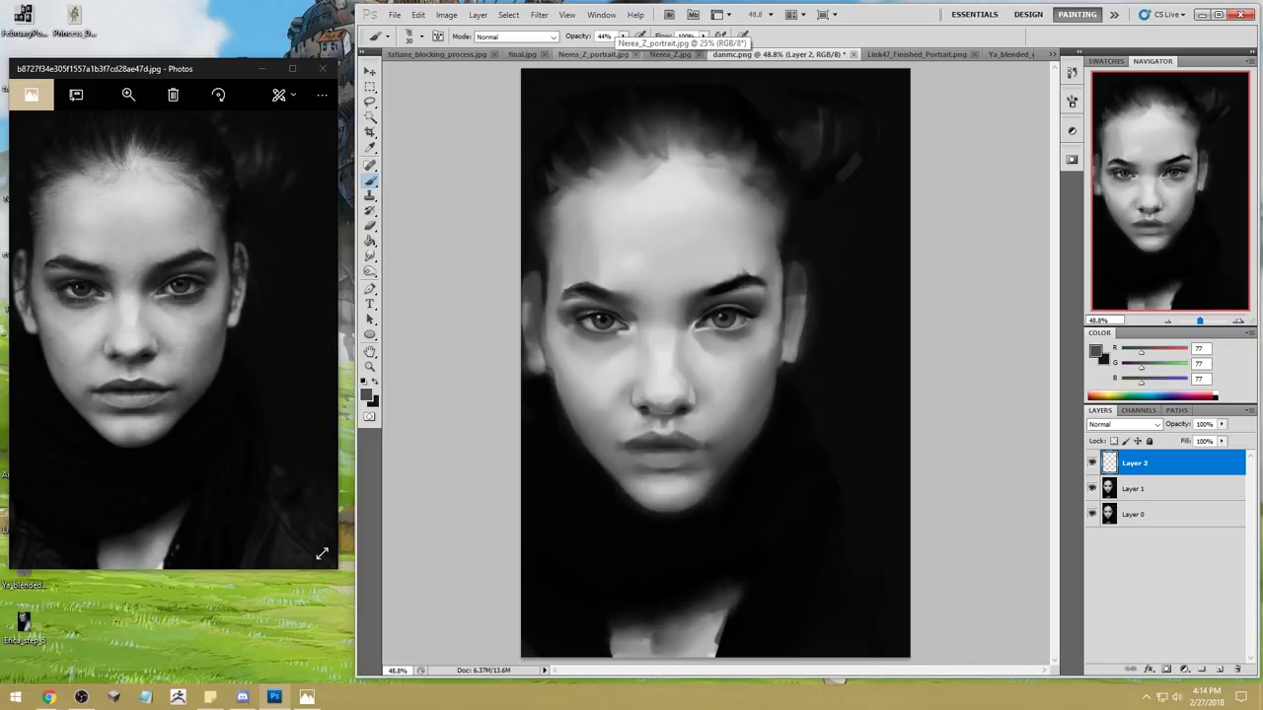
Step: Define the dark mouth line at 20 px with a sampled near-black and paint light highlights around the lip corners at 25 to 30 px
left_click(733, 293, "alt")
key("bracketleft")
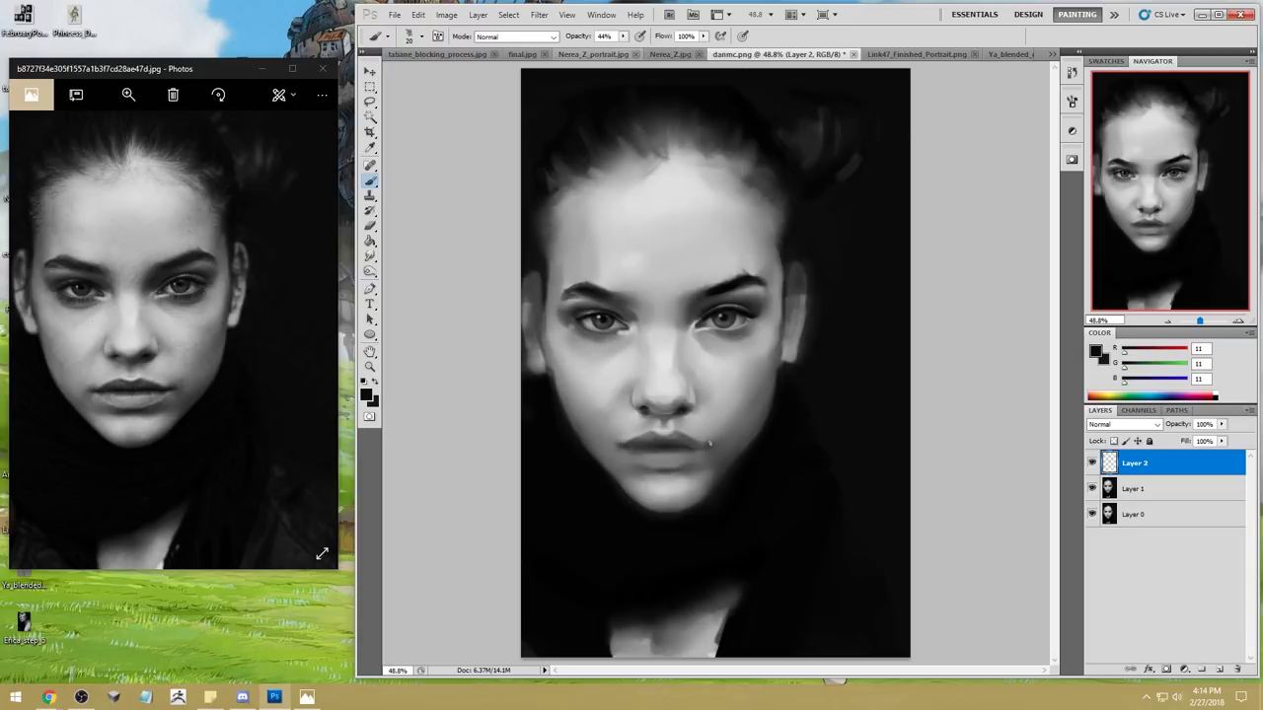
left_click(668, 353, "alt")
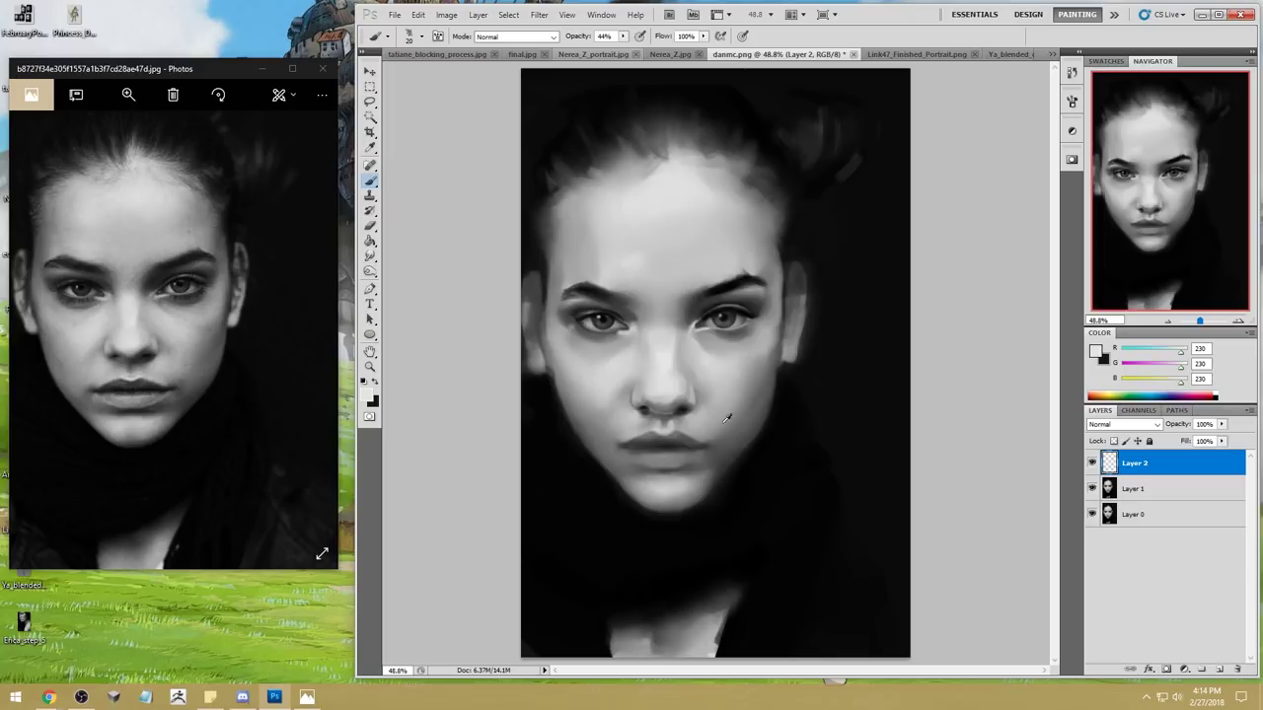
left_click(661, 428, "alt")
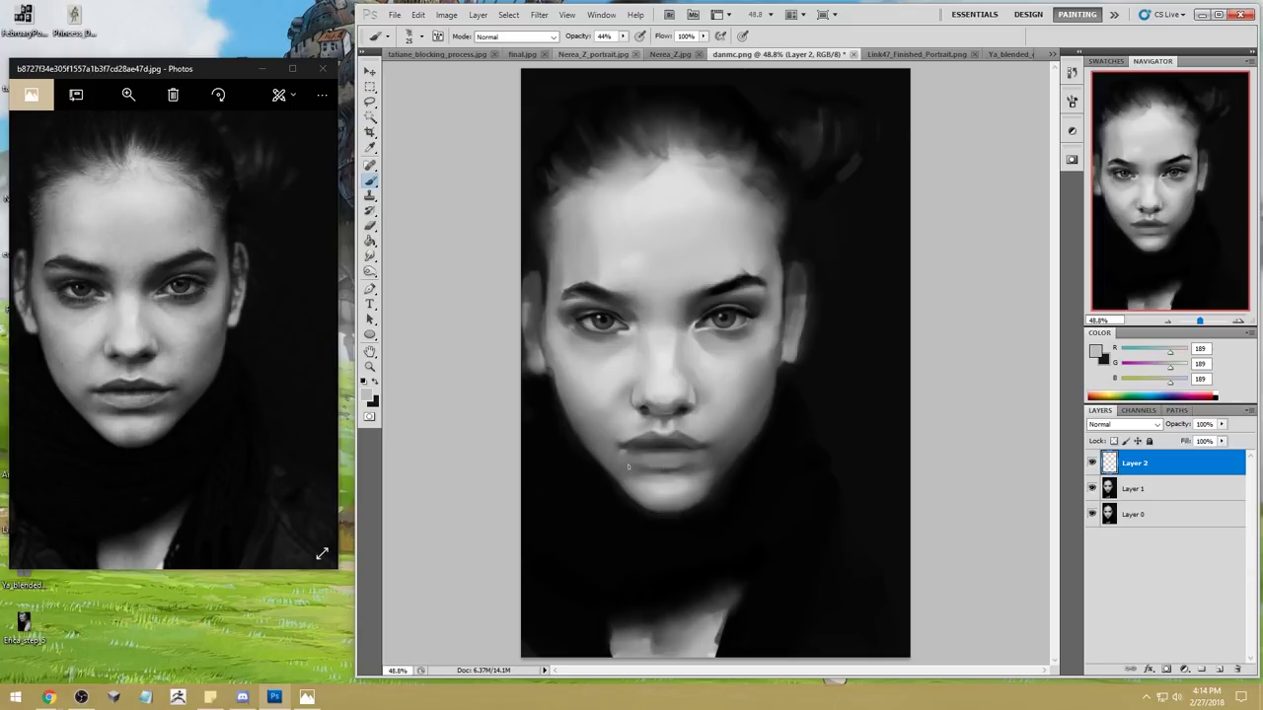
key("bracketright")
left_click(664, 453, "alt")
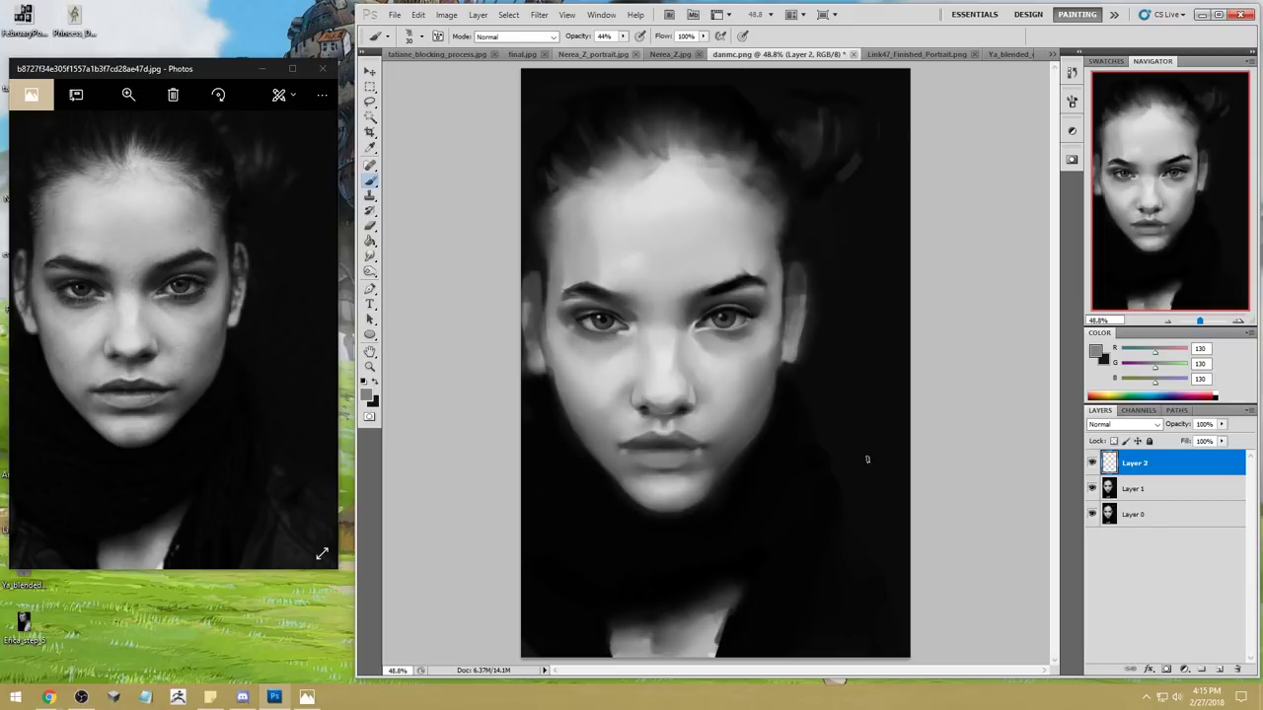
Step: Refine the upper lip and the parting line at 68% opacity, down to 15 px, using sampled dark lip greys
left_click(680, 434, "alt")
key("bracketleft")
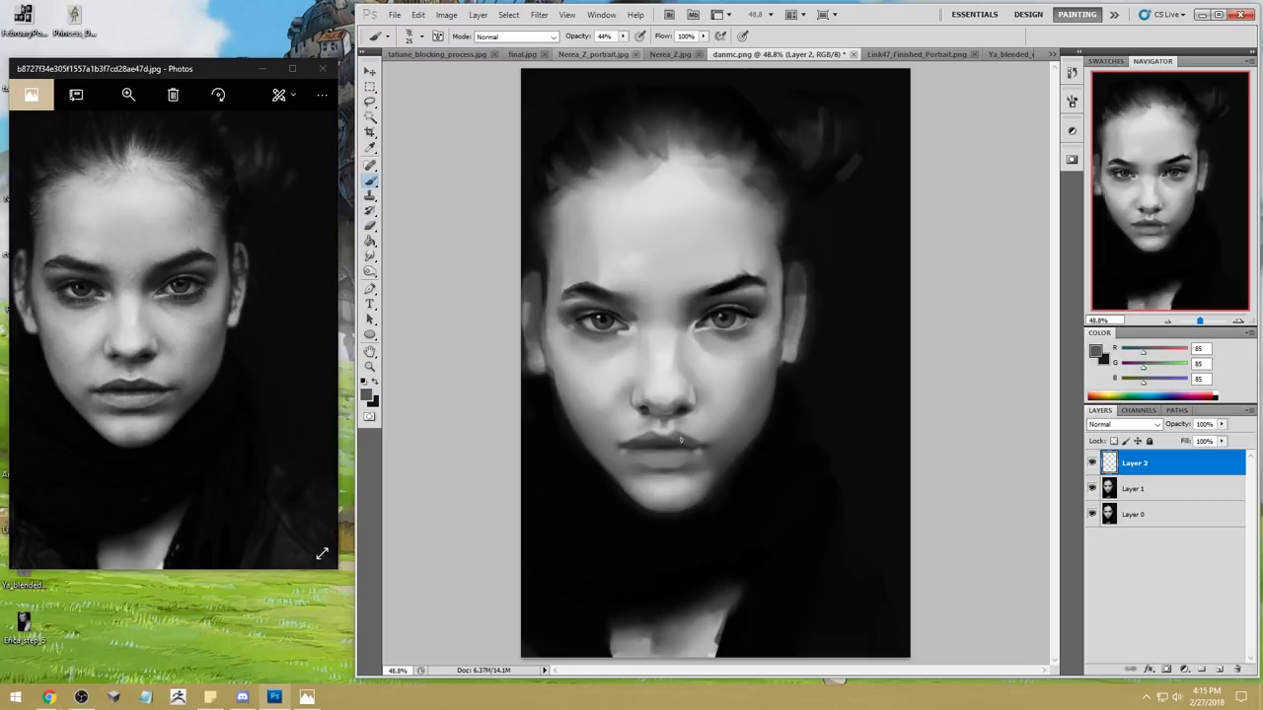
left_click_drag(623, 35, 632, 55)
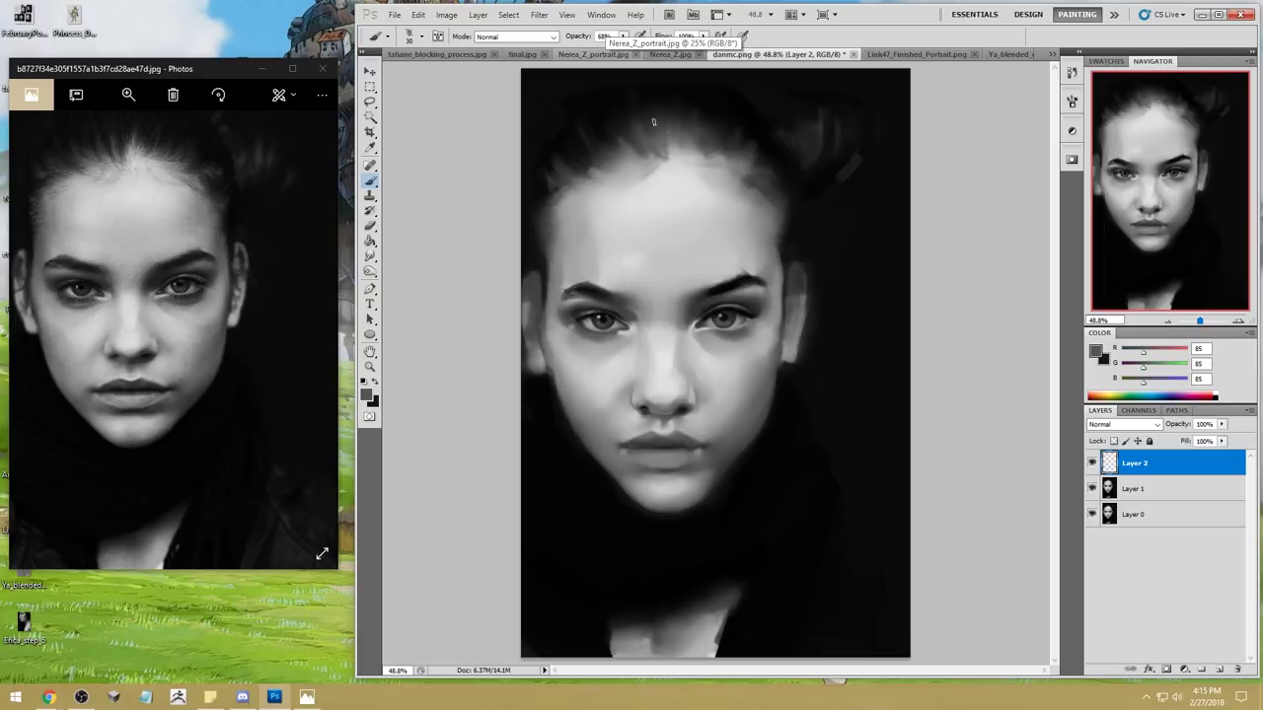
left_click(674, 442, "alt")
key("bracketleft")
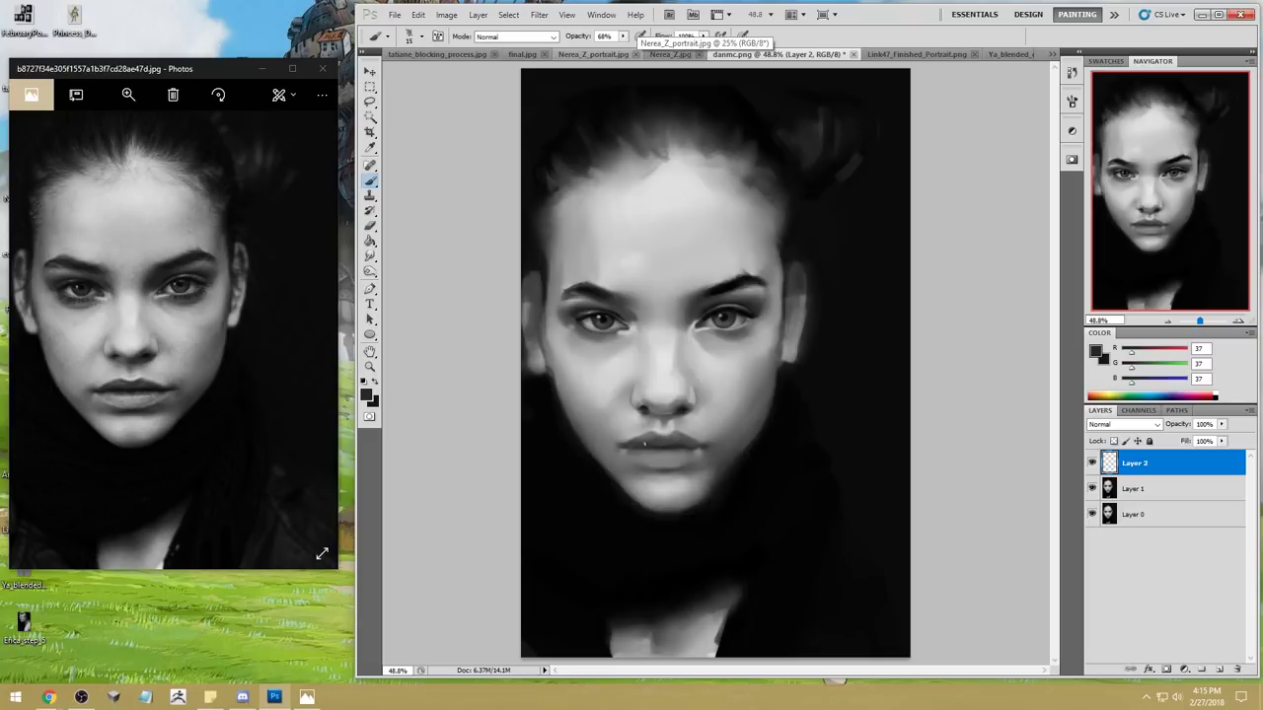
left_click(704, 444, "alt")
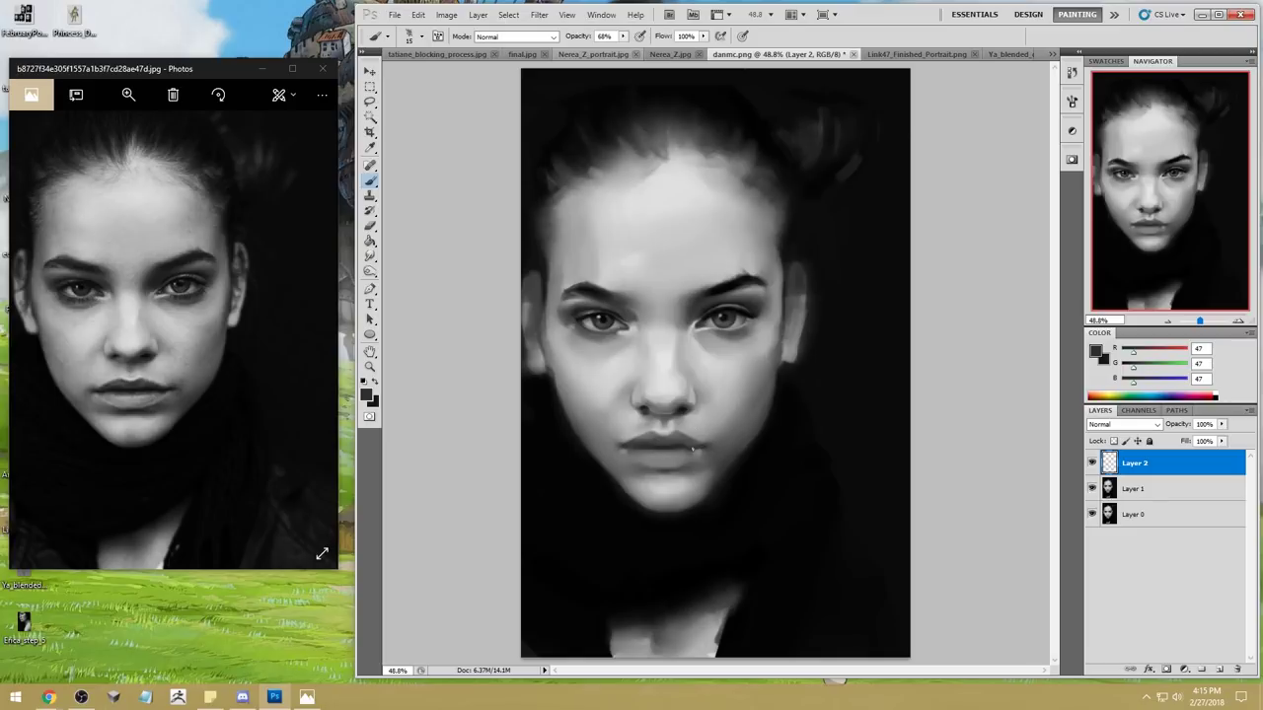
Step: Touch up the highlight at the corner of the lower lip with 15 px strokes in a sampled light grey
key("r")
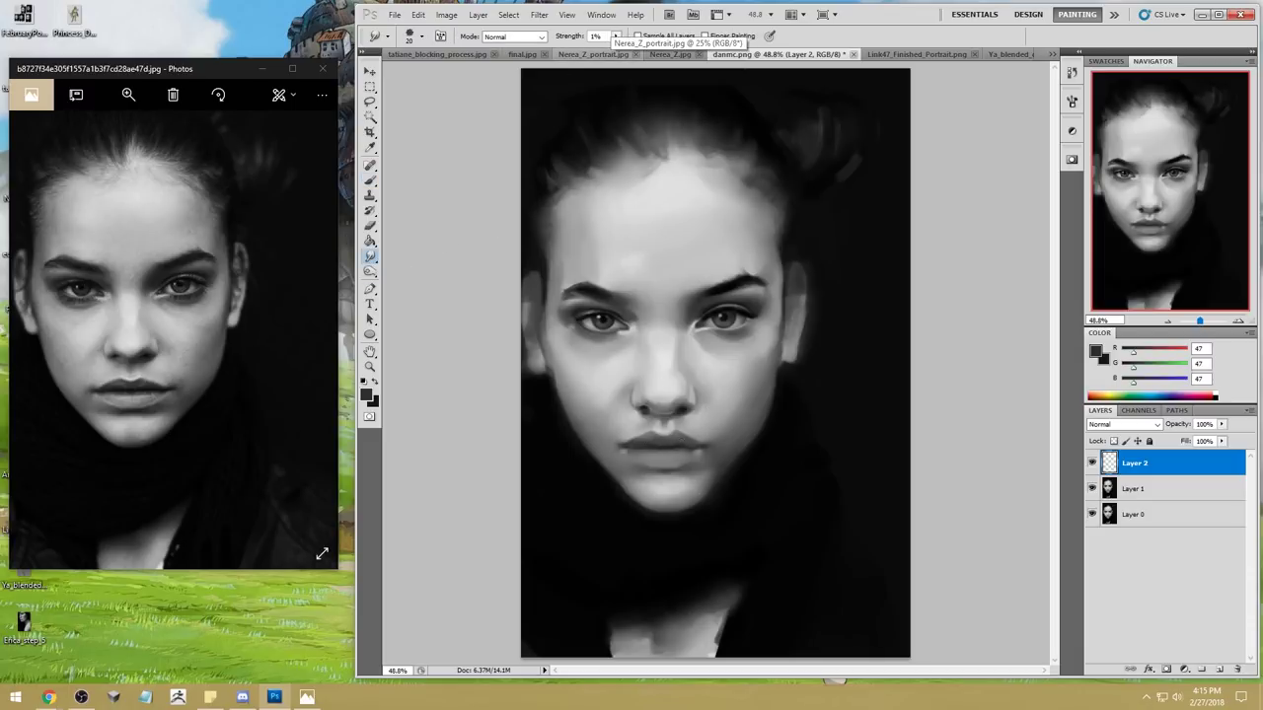
key("b")
left_click(698, 449, "alt")
left_click(696, 454, "alt")
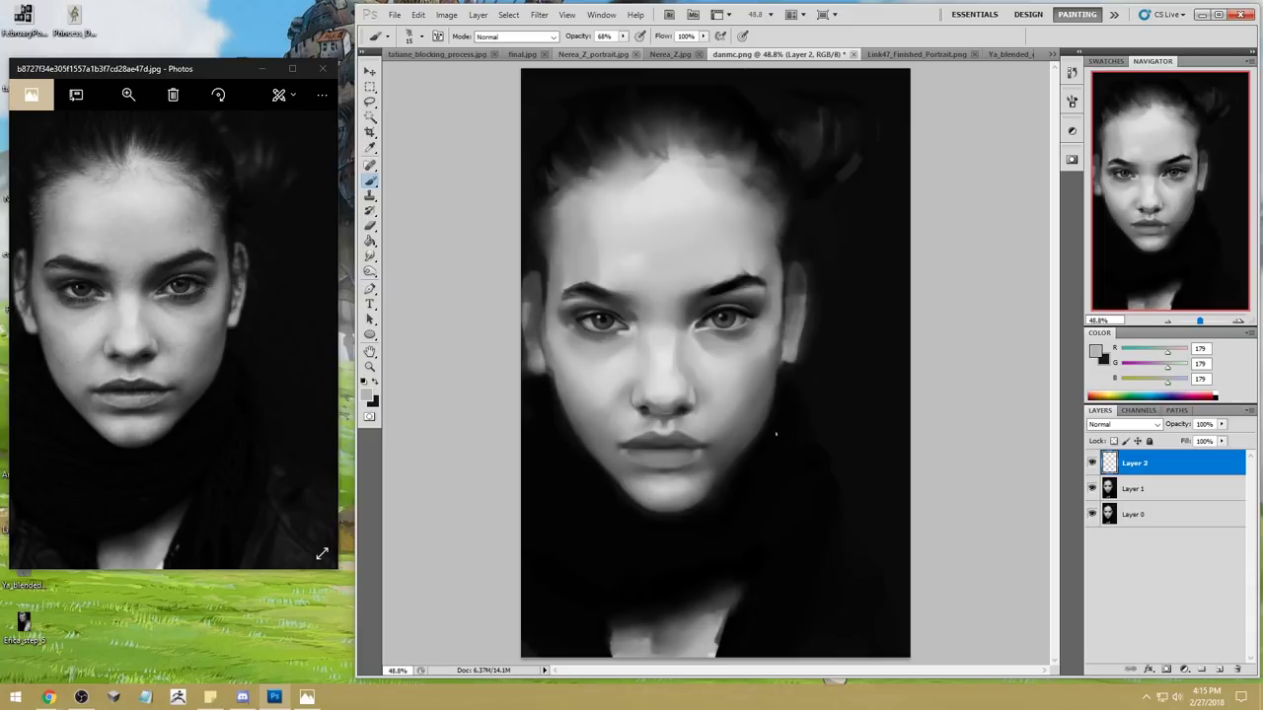
Step: Smudge the highlights at both lip corners into the skin with the Smudge tool at 15% strength
left_click(370, 257)
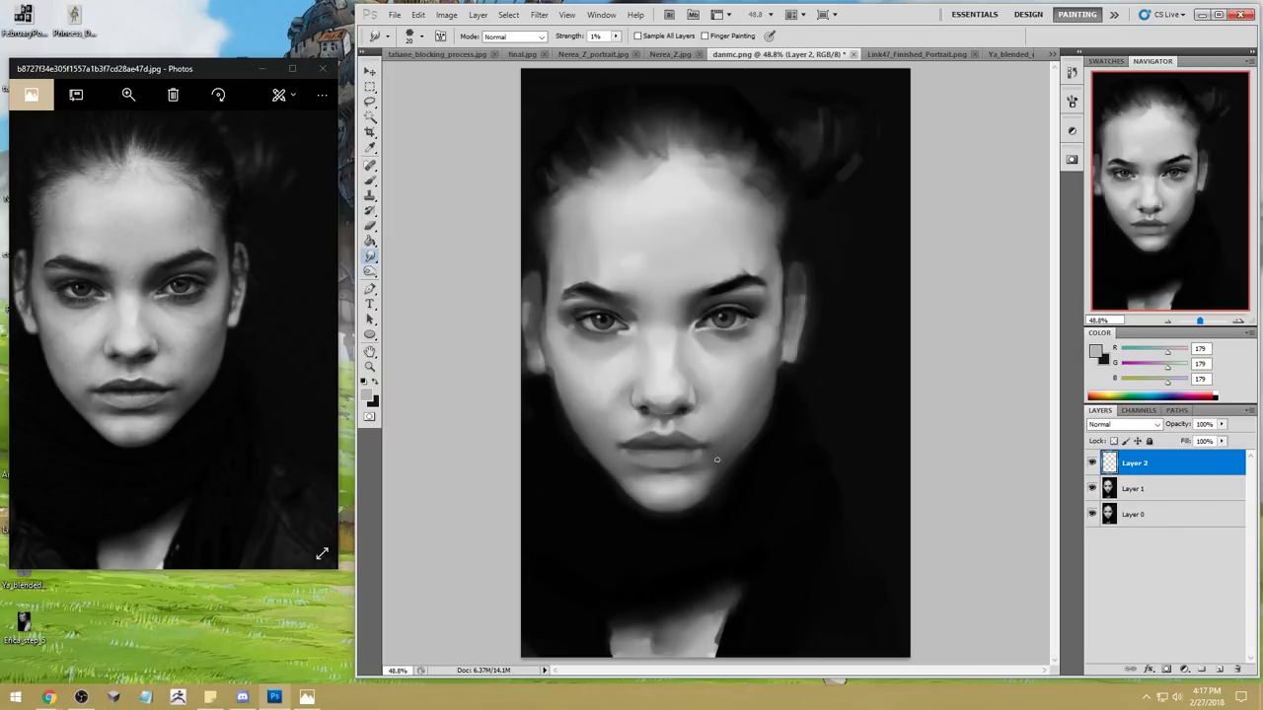
left_click(598, 35)
type("15")
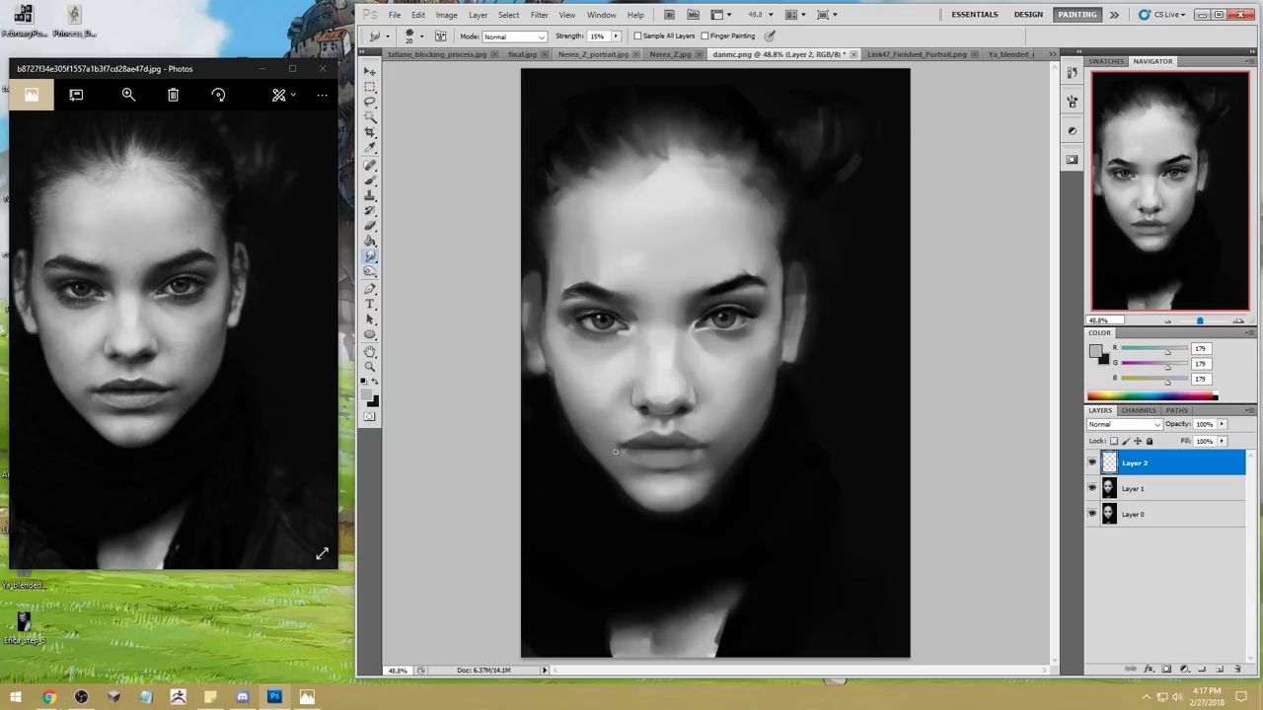
Step: Set up a large soft brush at 250 px in Darken mode, sampling dark grey from the nostril and mouth corner
type("b")
right_click(710, 451)
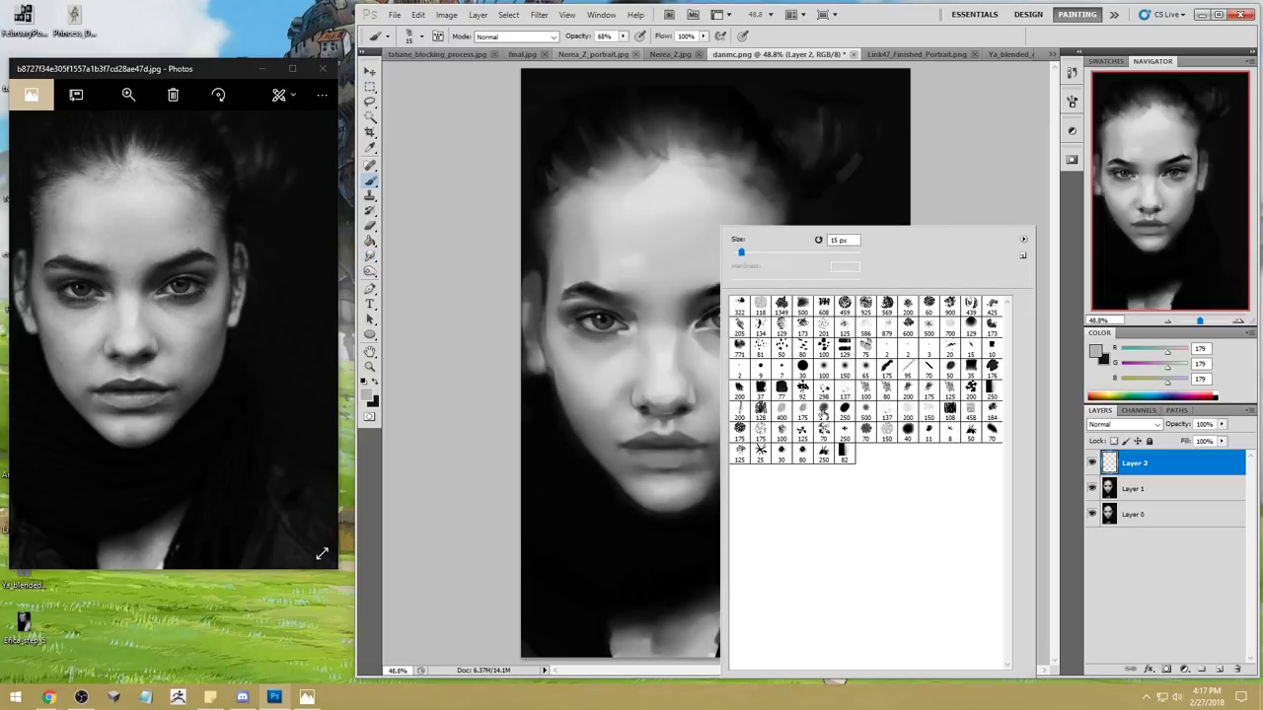
left_click(945, 154)
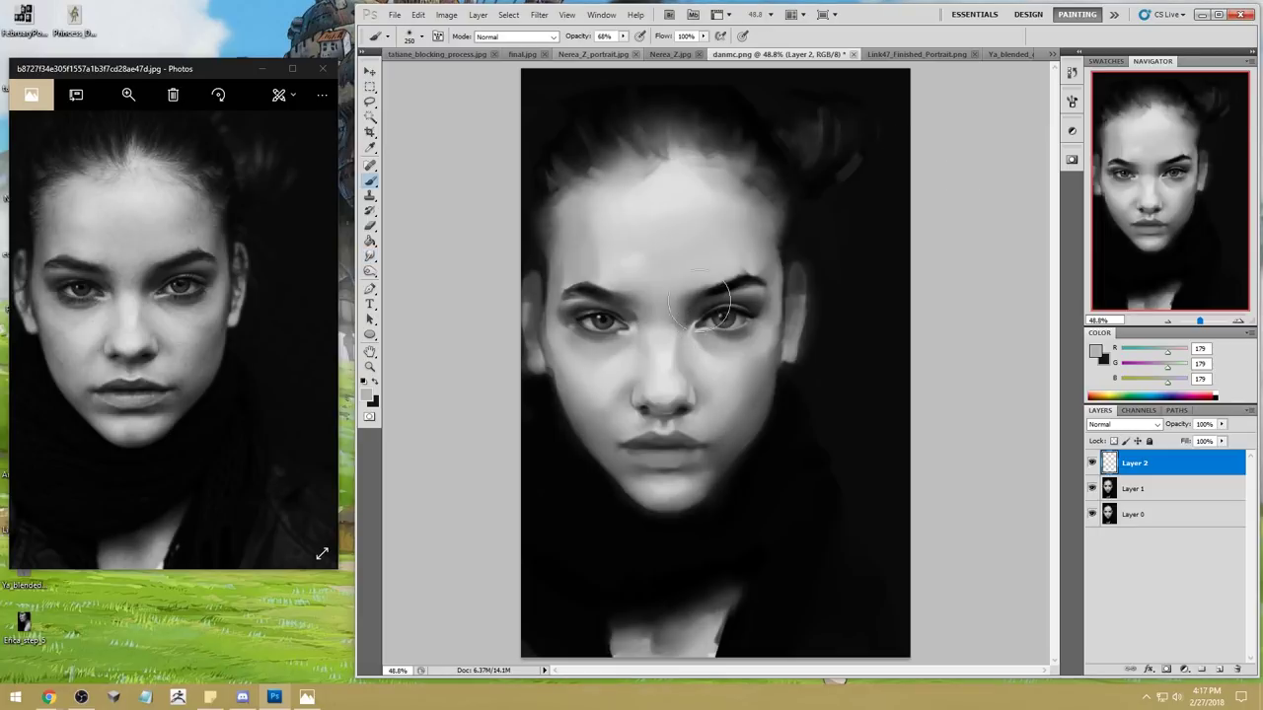
left_click(498, 101)
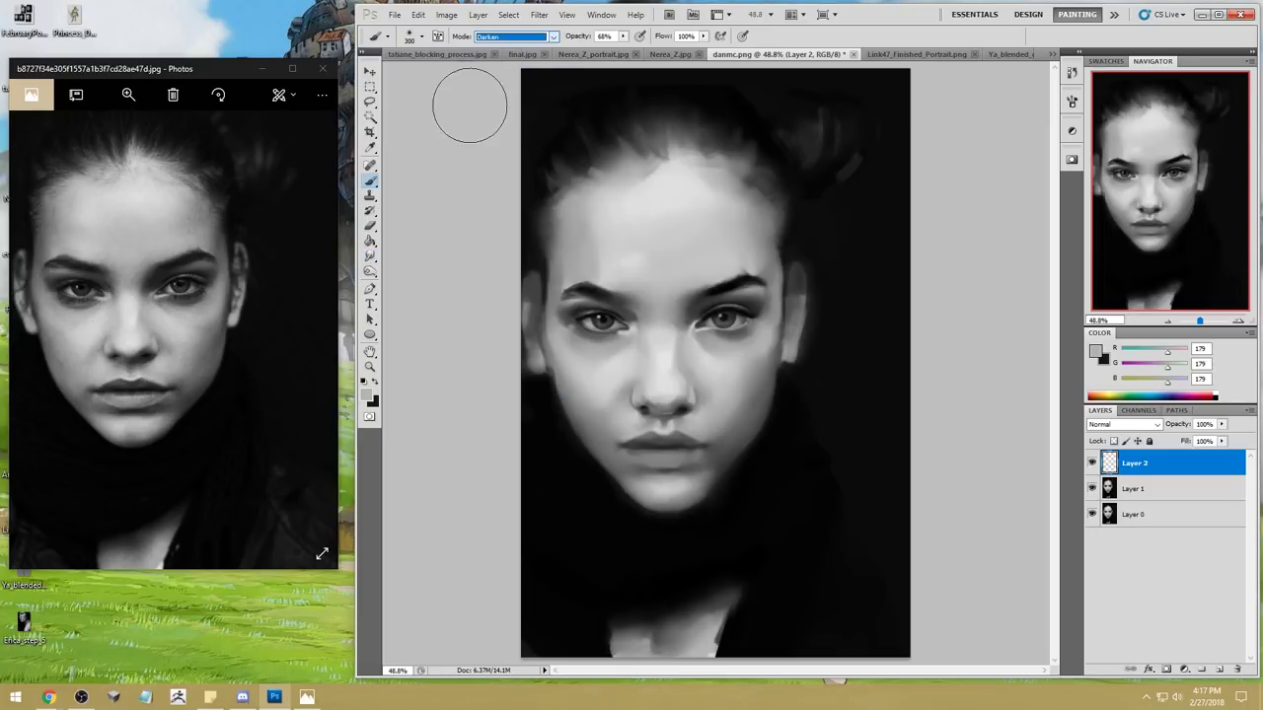
left_click(647, 410, "alt")
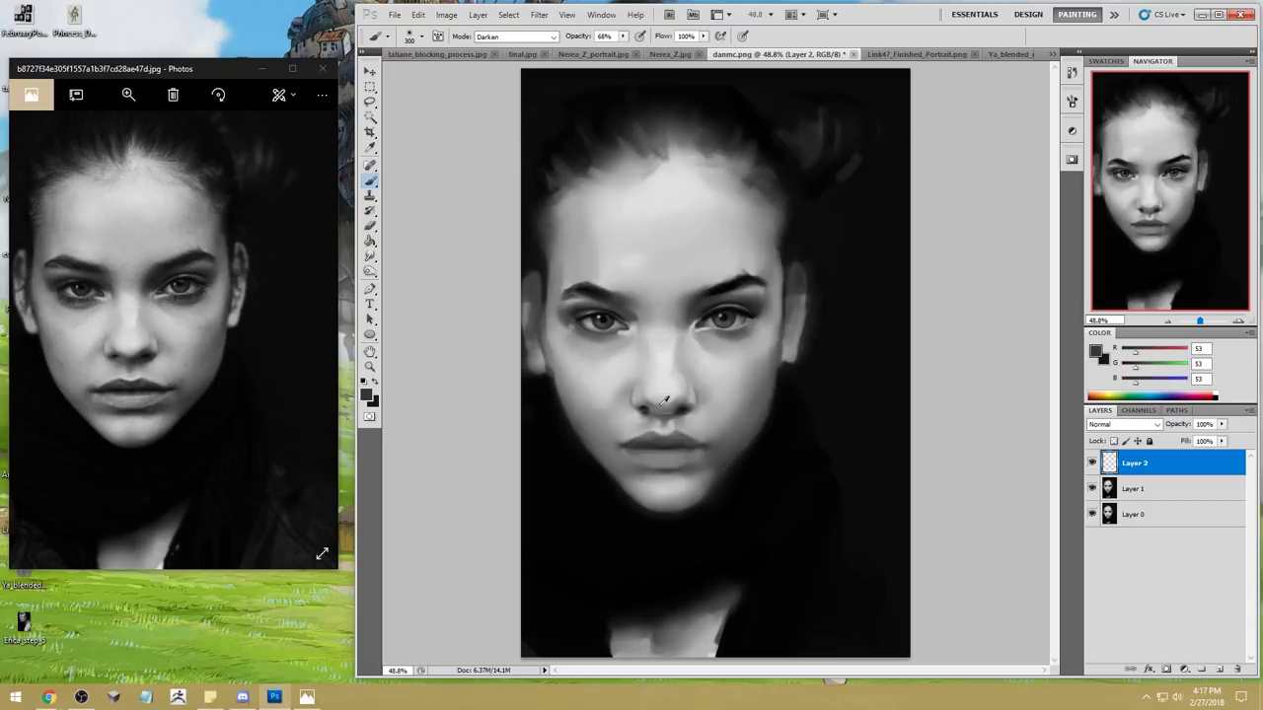
left_click(628, 438, "alt")
key("bracketright")
key("bracketright")
key("bracketright")
key("bracketleft")
key("bracketleft")
key("bracketleft")
key("bracketleft")
key("bracketleft")
key("bracketleft")
key("bracketleft")
key("bracketright")
key("bracketright")
key("bracketright")
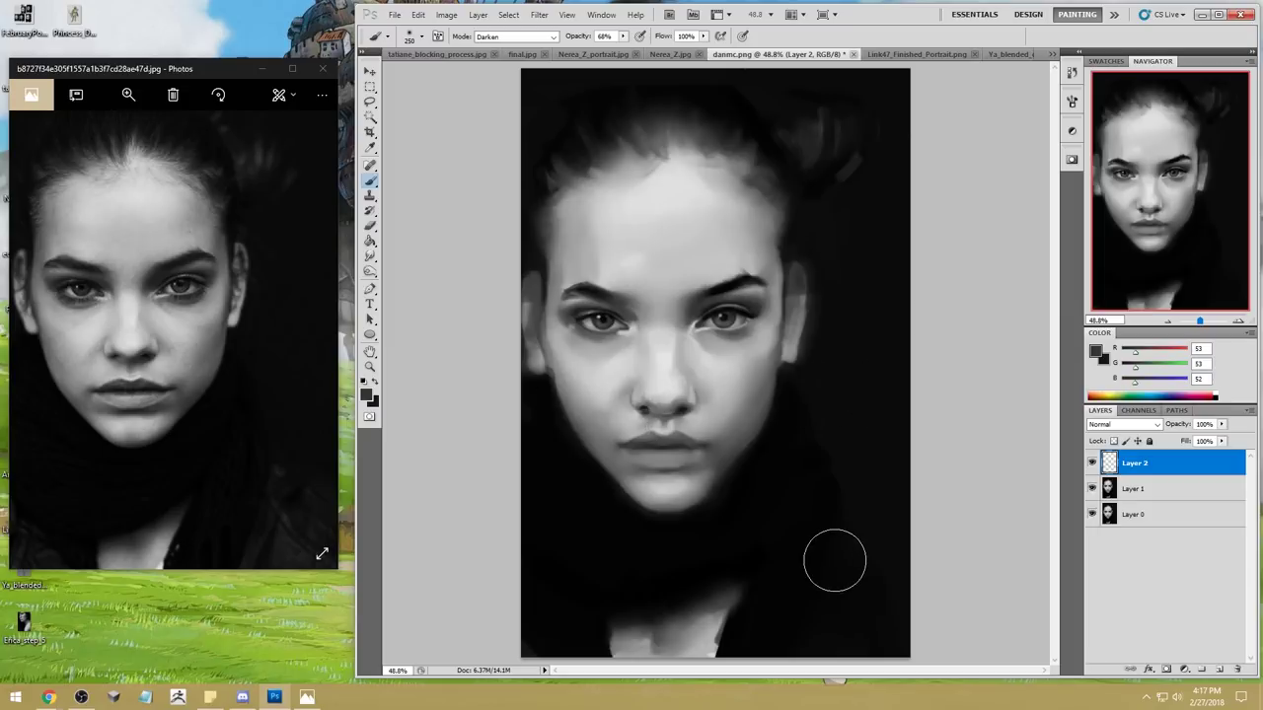
Step: Return to the textured brush at 30 px in Normal mode with a light grey sampled from the cheek
right_click(732, 370)
key("bracketleft")
key("bracketleft")
key("bracketleft")
key("bracketleft")
key("bracketleft")
key("bracketleft")
key("bracketleft")
left_click(955, 190)
left_click(727, 370, "alt")
key("bracketleft")
key("bracketleft")
key("bracketleft")
key("bracketleft")
key("bracketleft")
key("bracketleft")
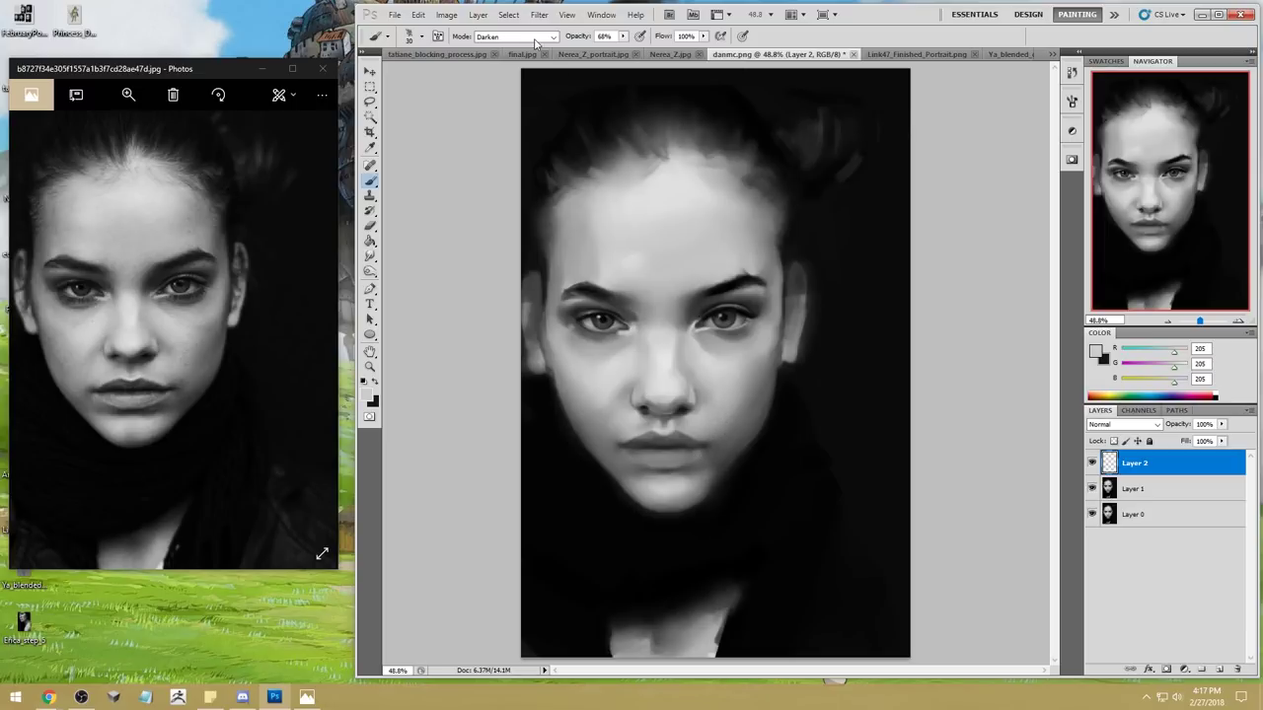
left_click(515, 36)
left_click(488, 44)
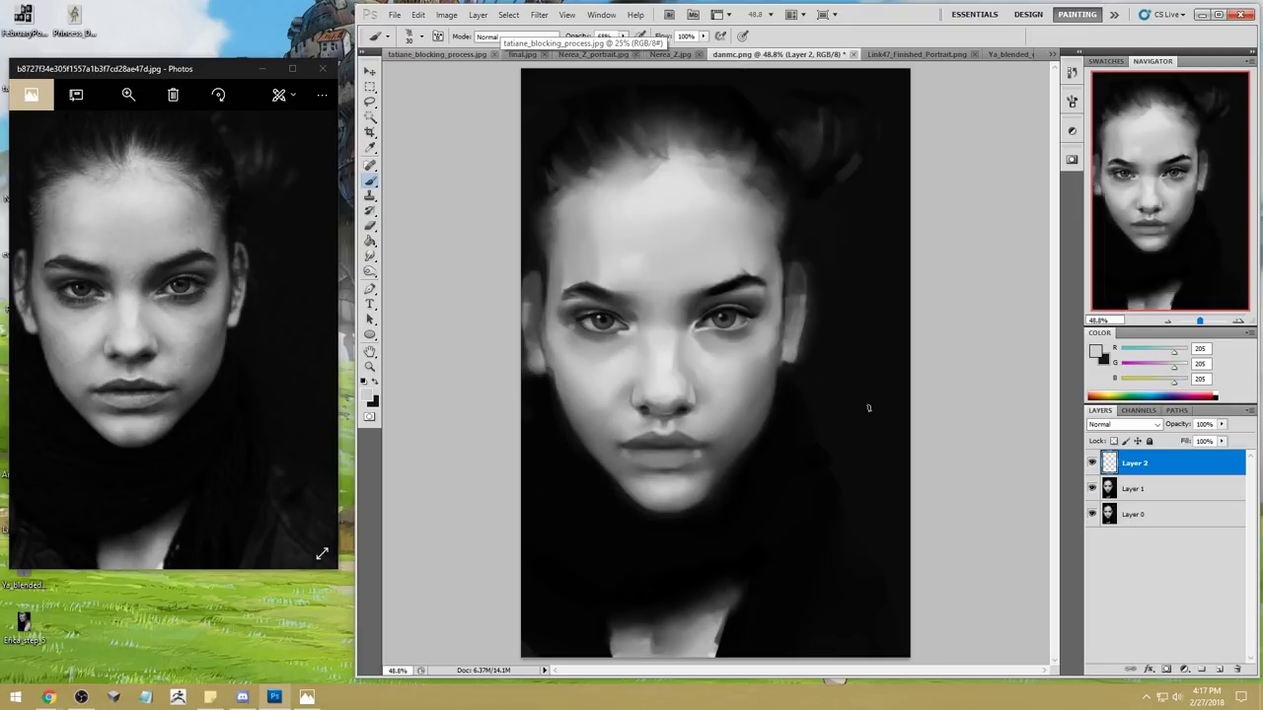
Step: Try light grey strokes beneath the eye on the right side of the portrait
mouse_move(749, 336)
left_mouse_down()
mouse_move(709, 326)
mouse_move(760, 321)
left_mouse_up()
key("ctrl+z")
mouse_move(698, 332)
left_mouse_down()
mouse_move(758, 316)
mouse_move(746, 329)
left_mouse_up()
key("ctrl+z")
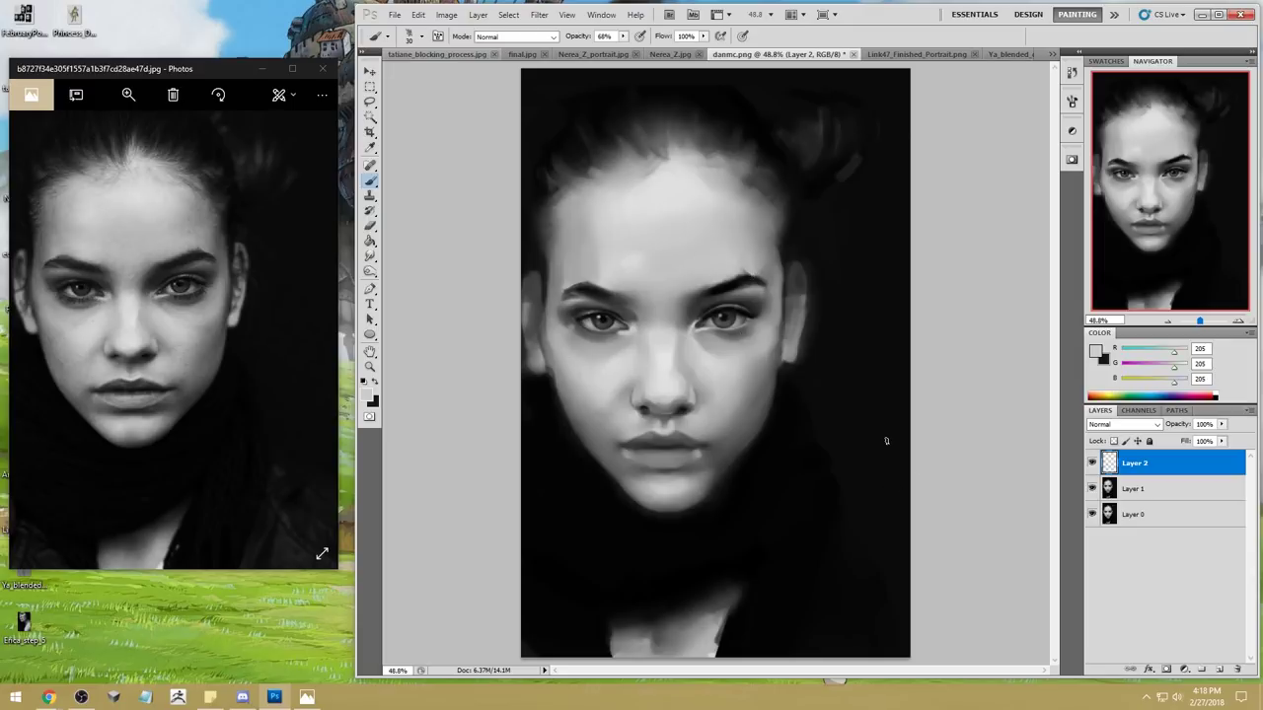
Step: Tone down the lower lip's corner highlights with sampled greys and try a stroke across the lower lip
left_click(676, 458, "alt")
left_click(622, 456, "alt")
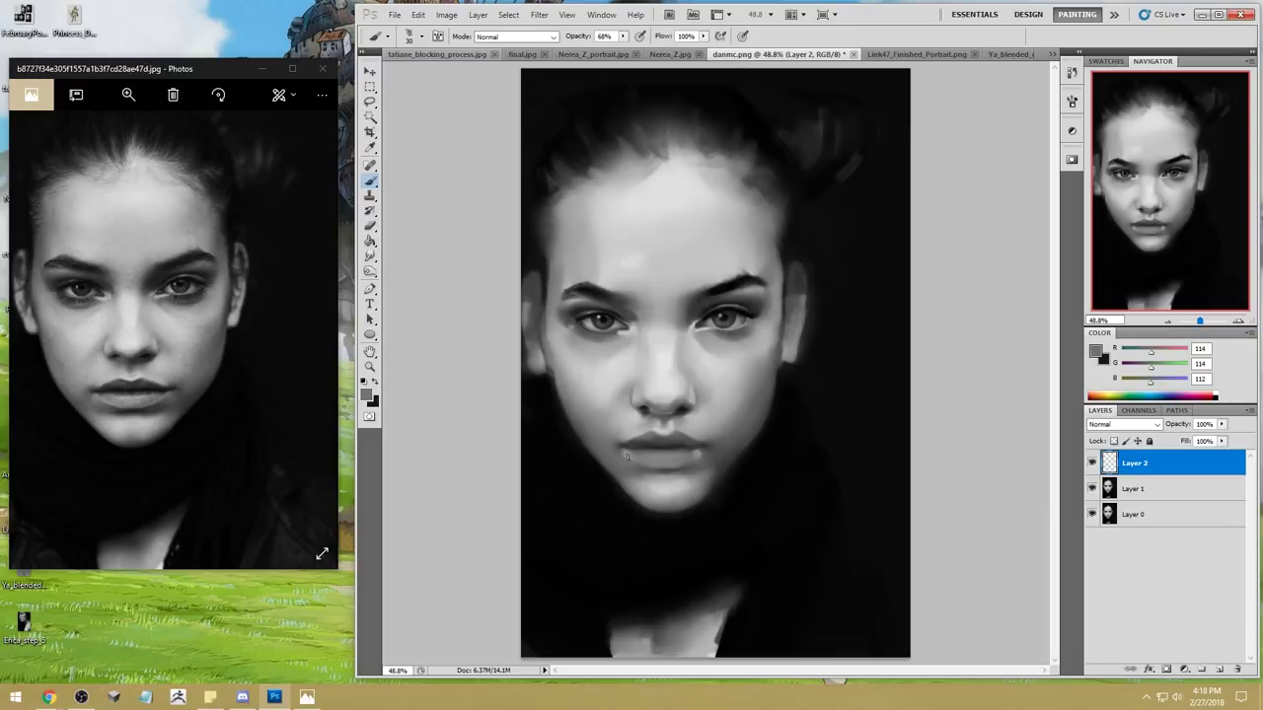
left_click(685, 457, "alt")
left_click_drag(685, 457, 646, 457)
key("ctrl+z")
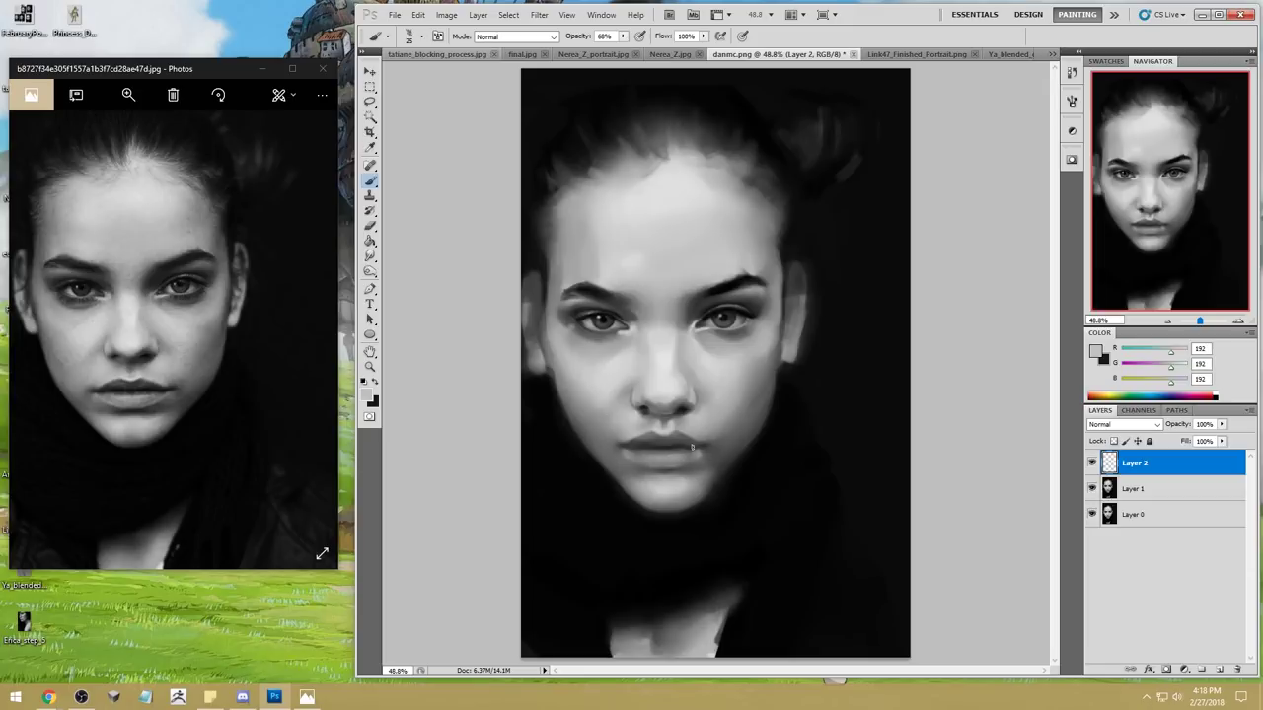
Step: Blend the parting line's lower edge into the lower lip at 15 px using sampled mid-greys
scroll(627, 435, "up", 5)
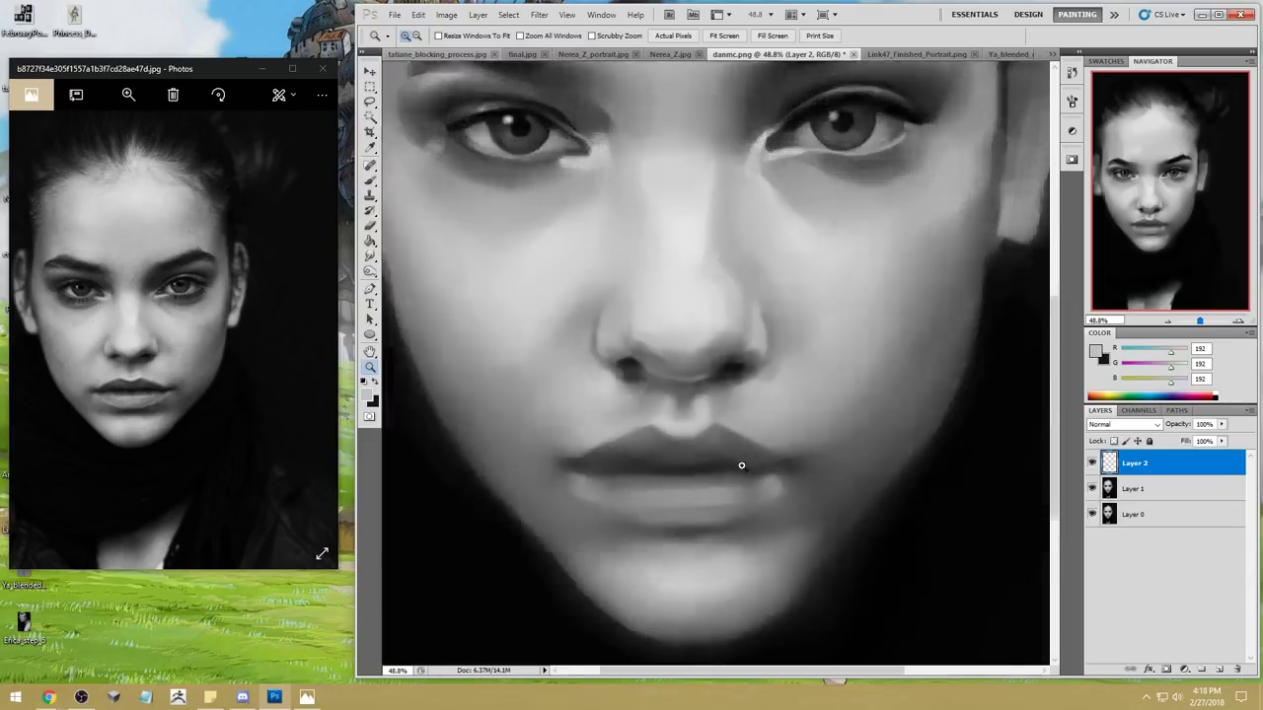
left_click(747, 375, "alt")
key("bracketleft")
key("bracketleft")
key("bracketright")
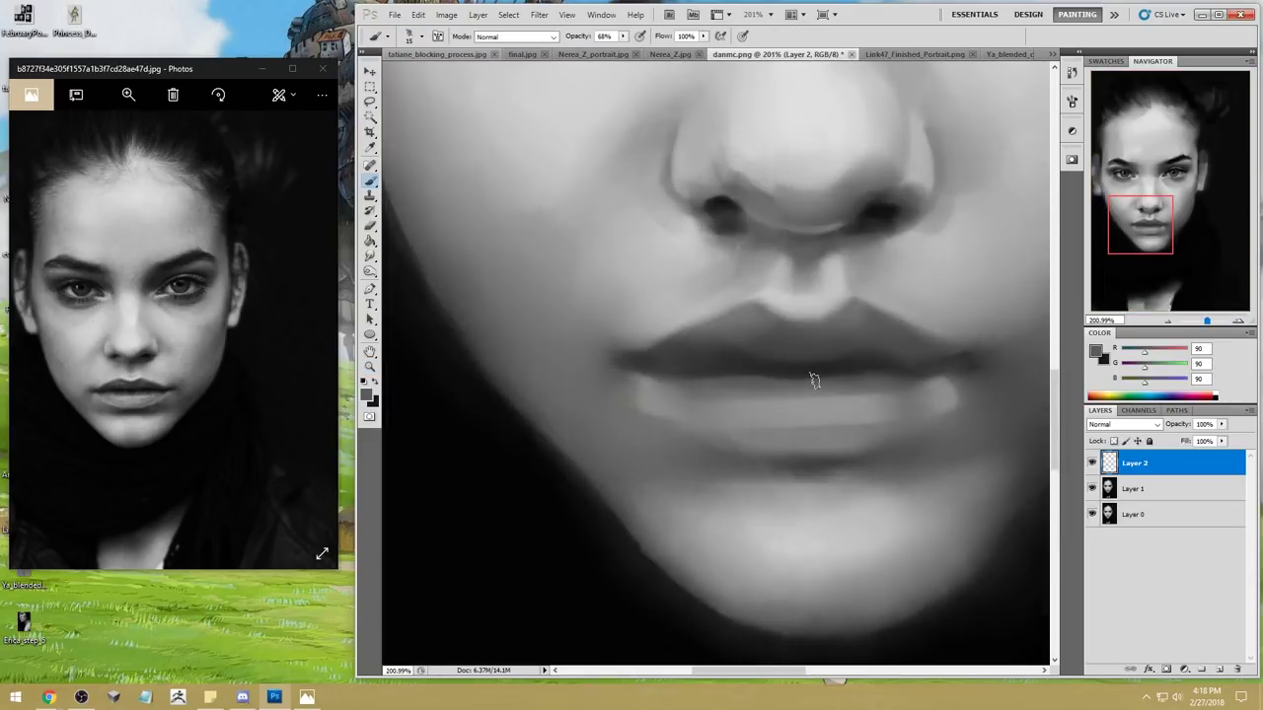
left_click(782, 383, "alt")
key("bracketleft")
key("bracketright")
left_click(760, 388, "alt")
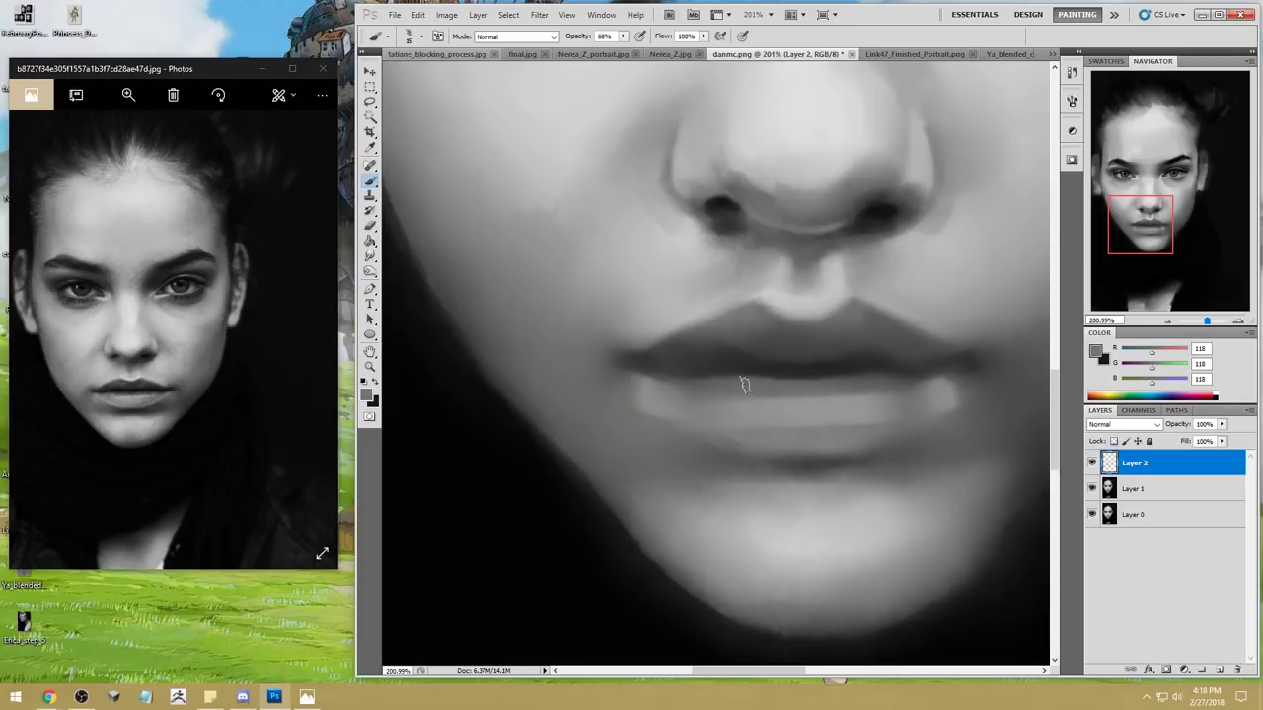
Step: Smooth the lower lip and its left-hand corner with the Smudge tool at 15% strength
key("r")
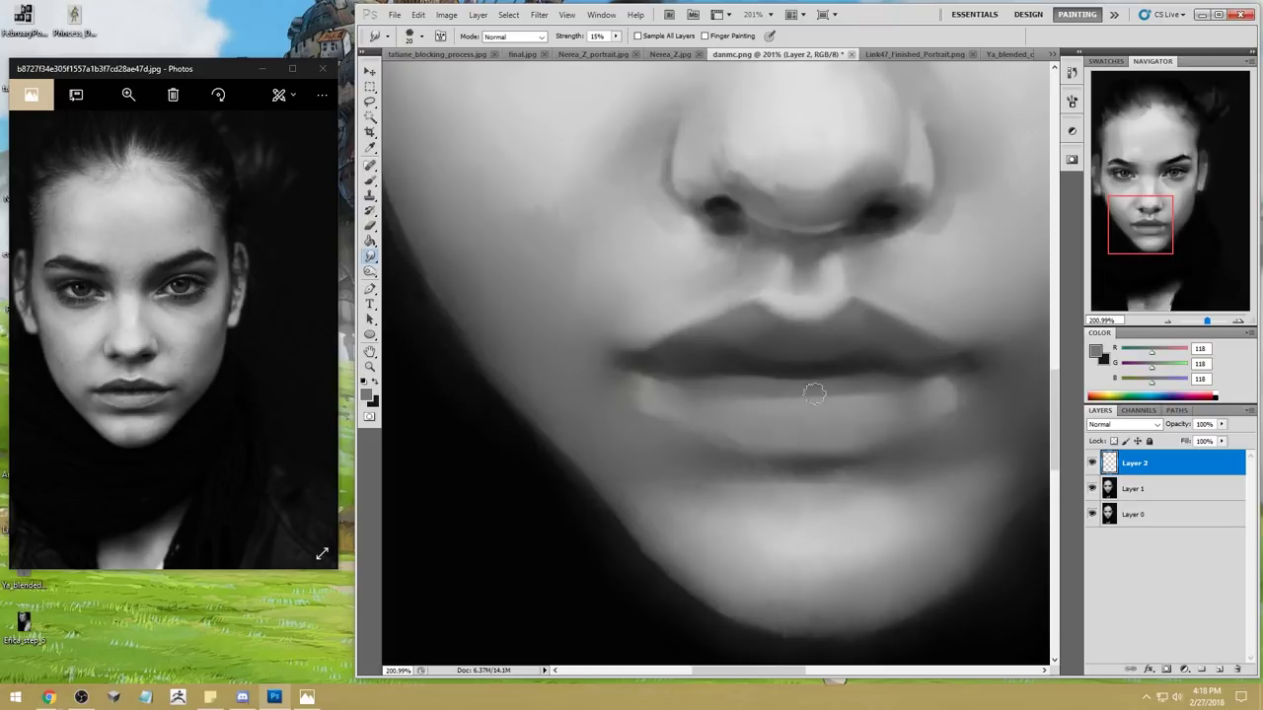
mouse_move(645, 360)
left_mouse_down()
mouse_move(672, 414)
mouse_move(640, 412)
left_mouse_up()
key("ctrl+0")
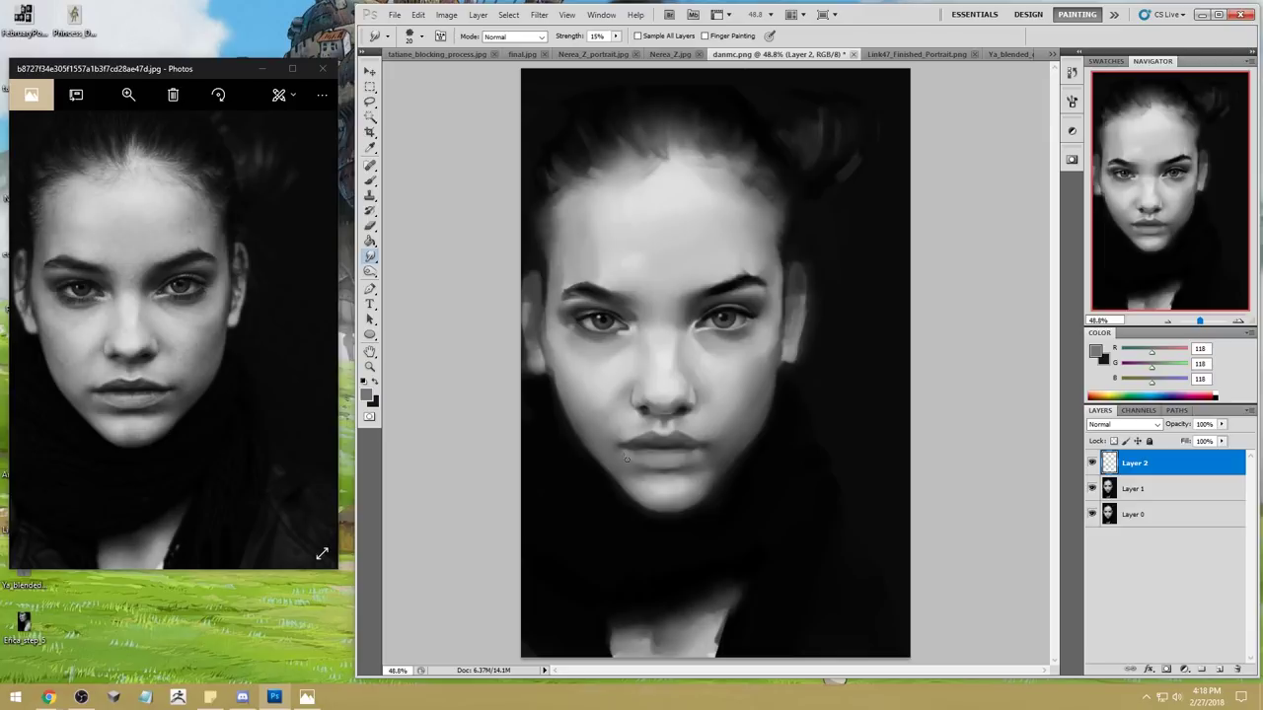
Step: Deepen the shadow directly beneath the lower lip with sampled dark greys using the 15 px brush
key("b")
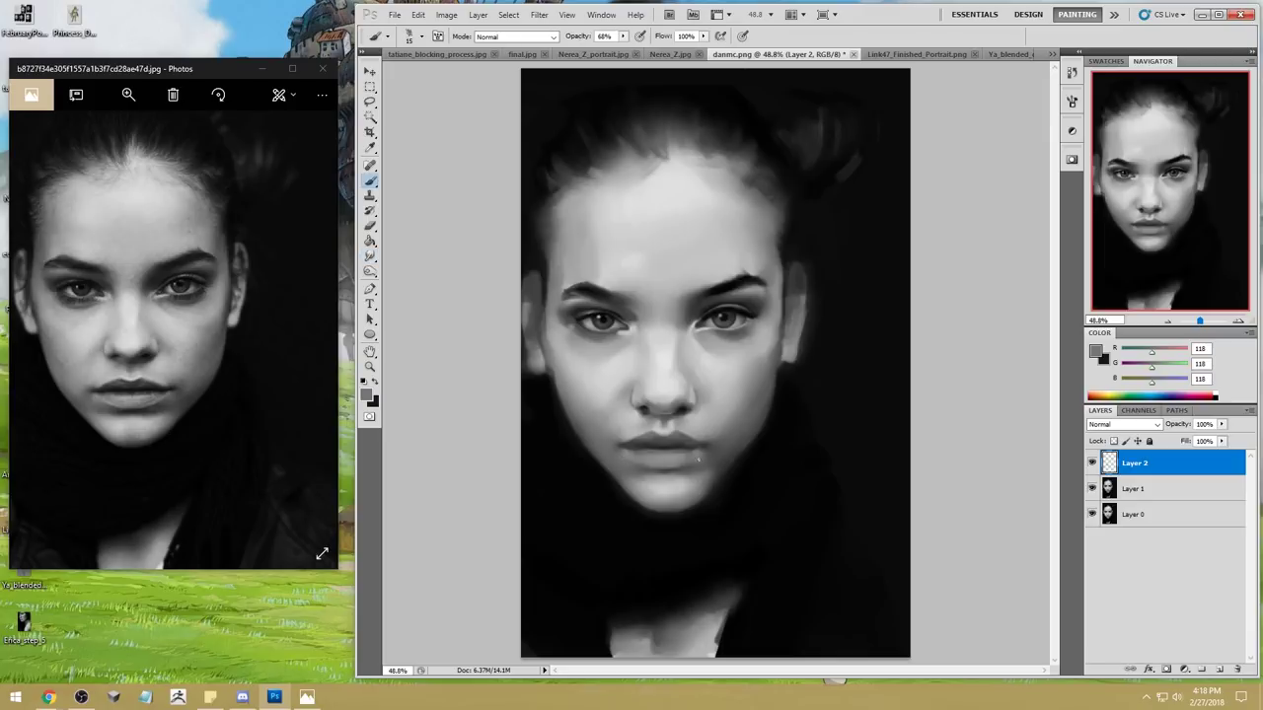
left_click(688, 402, "alt")
left_click_drag(578, 437, 785, 370)
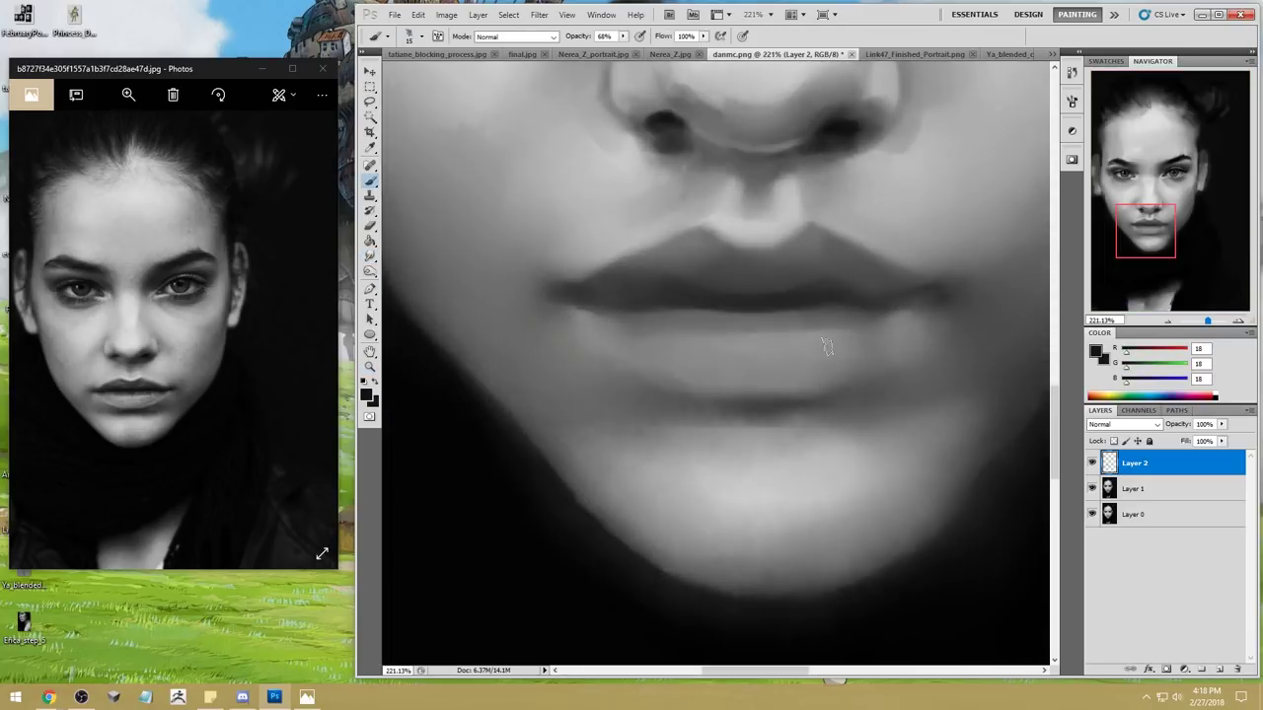
left_click(758, 379, "alt")
left_click(790, 383, "alt")
left_click(789, 394, "alt")
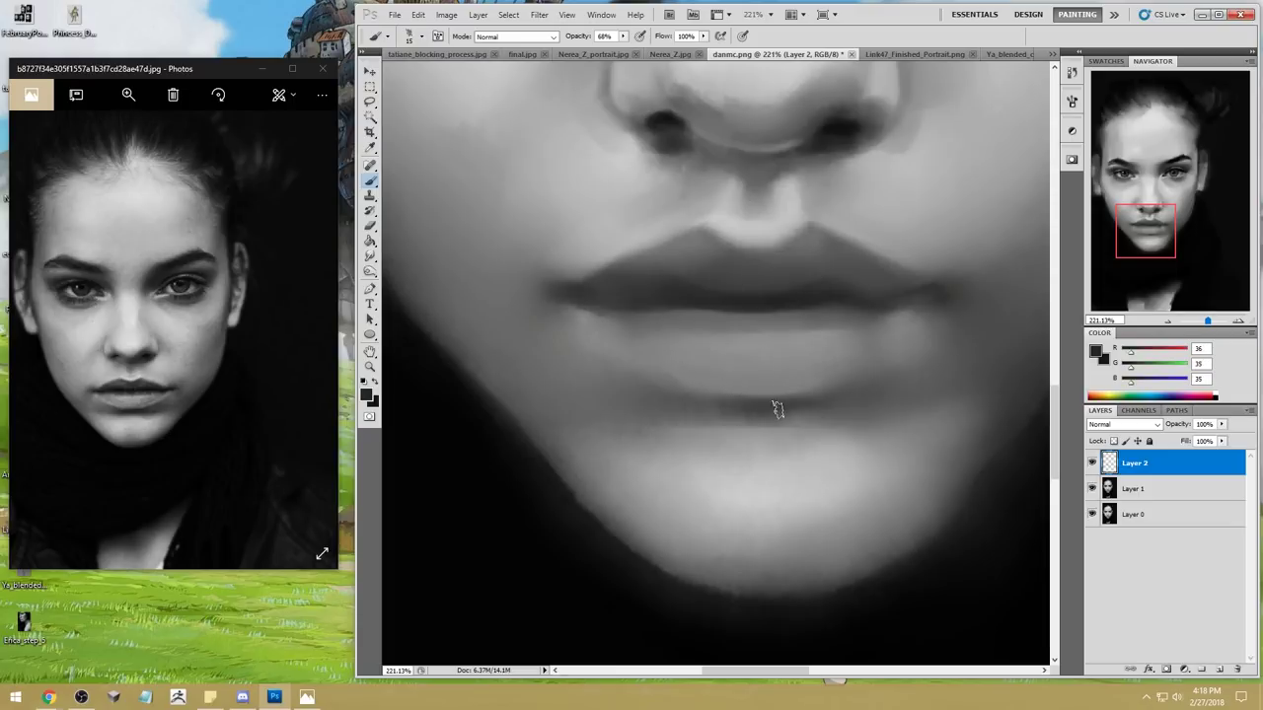
left_click(784, 403, "alt")
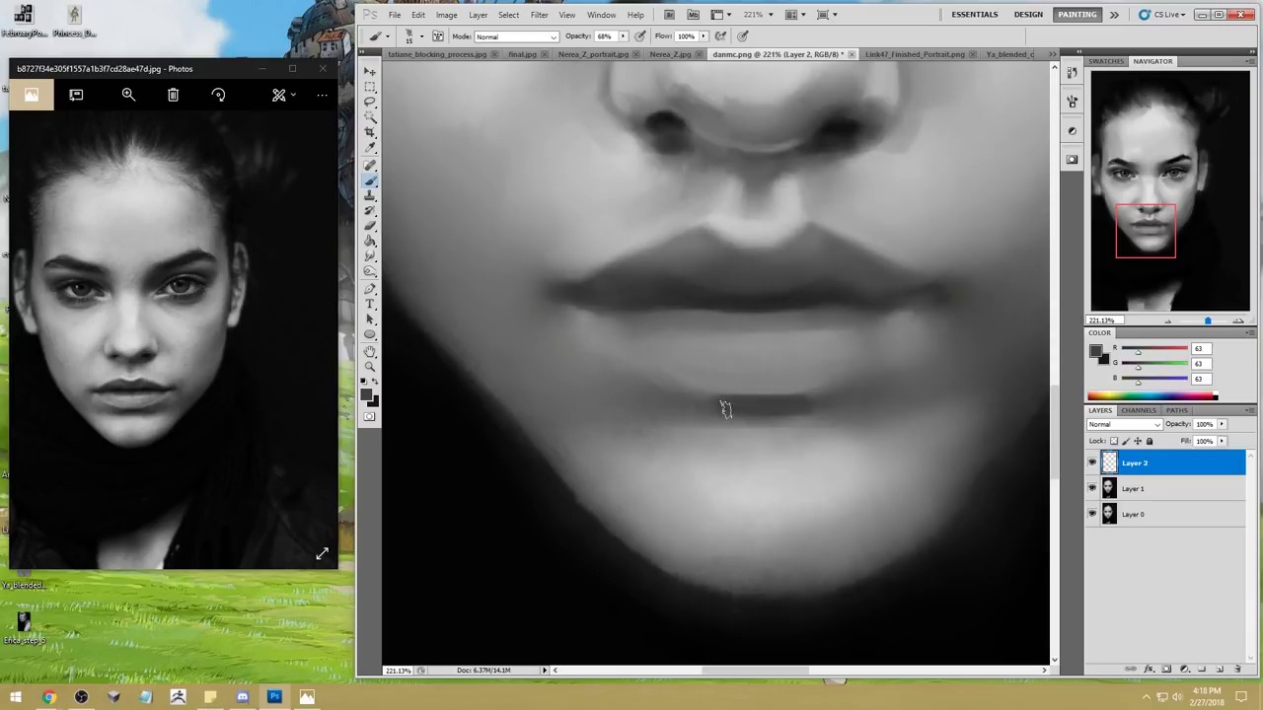
key("ctrl+0")
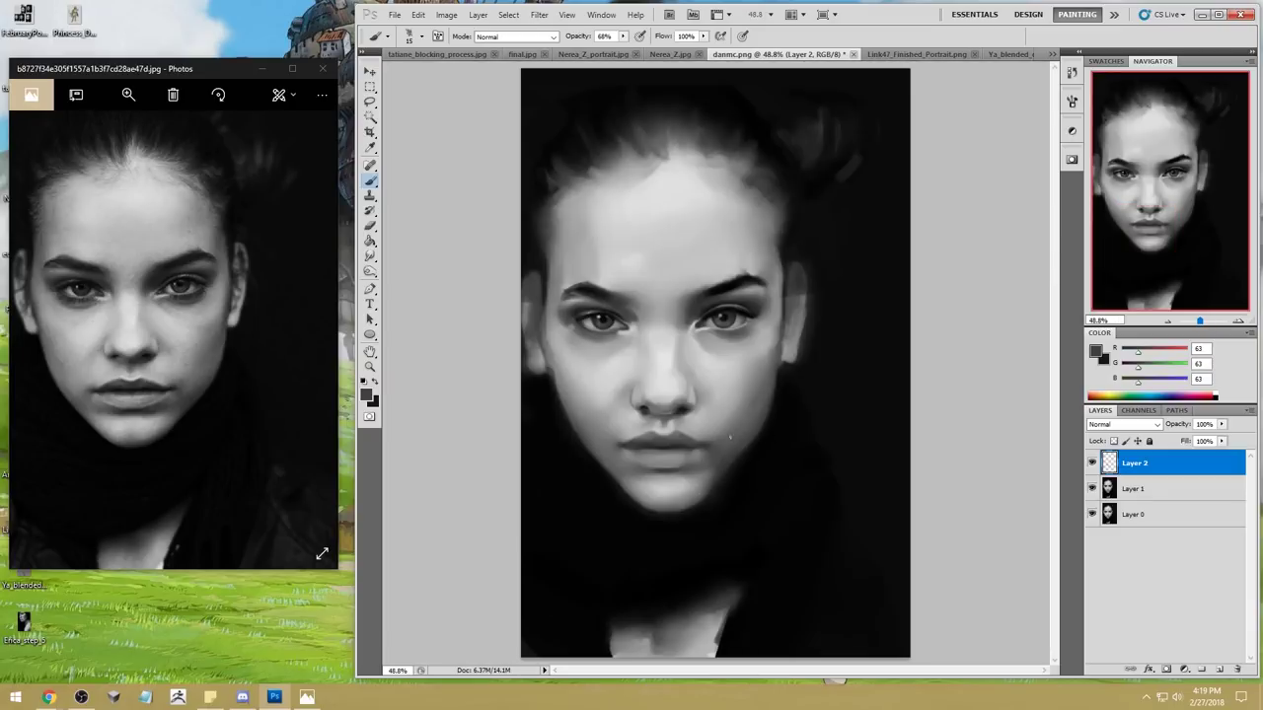
Step: Soften the shadow below the lower lip with the Smudge tool and touch up the mouth area with a sampled light grey
key("r")
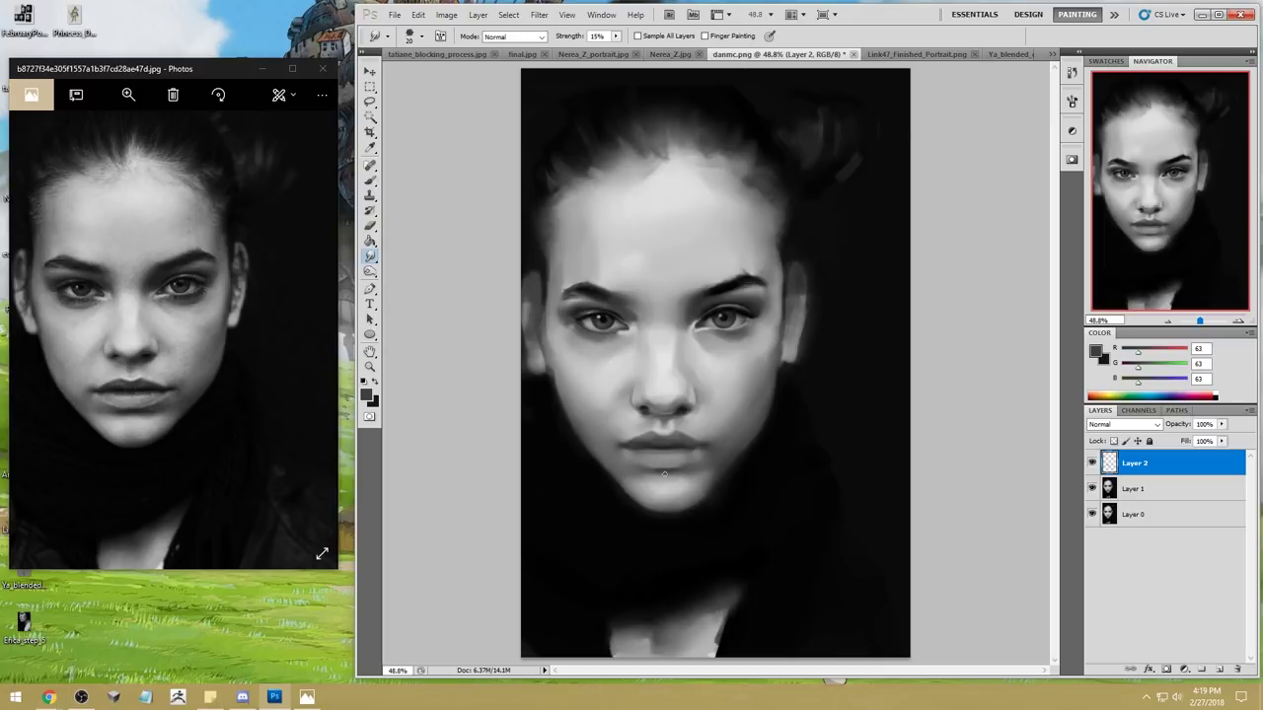
key("b")
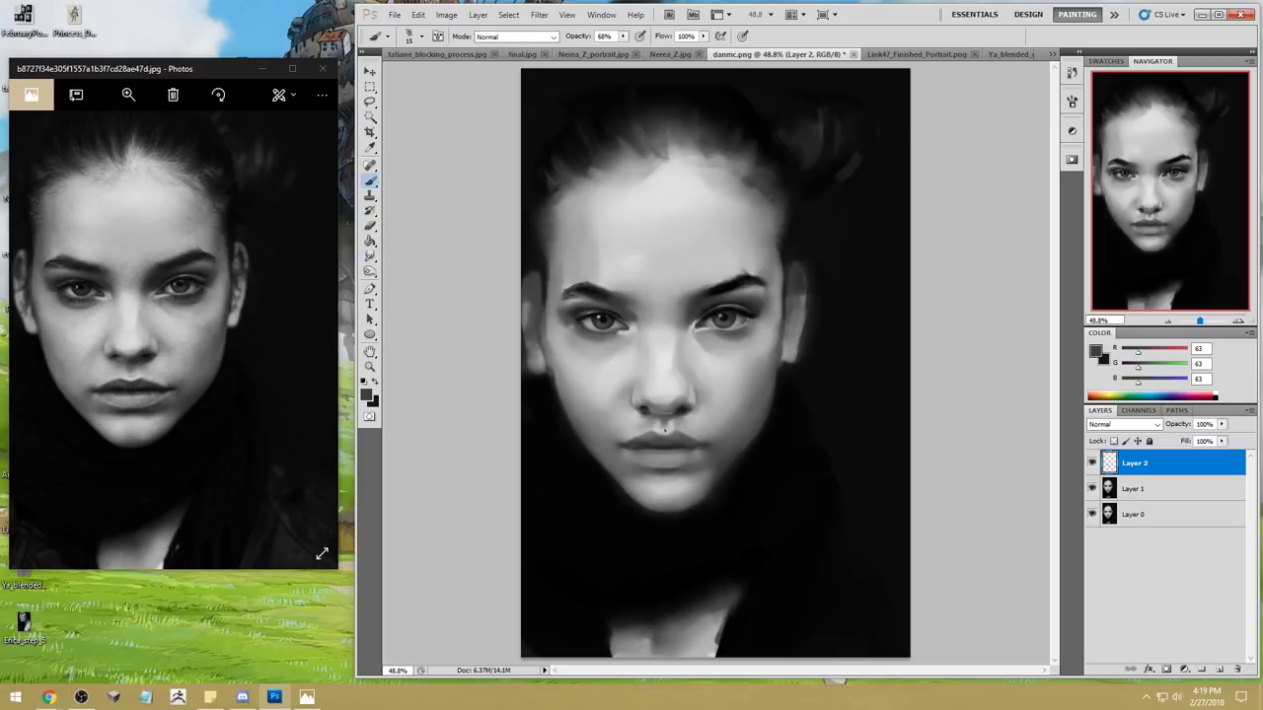
left_click(673, 456, "alt")
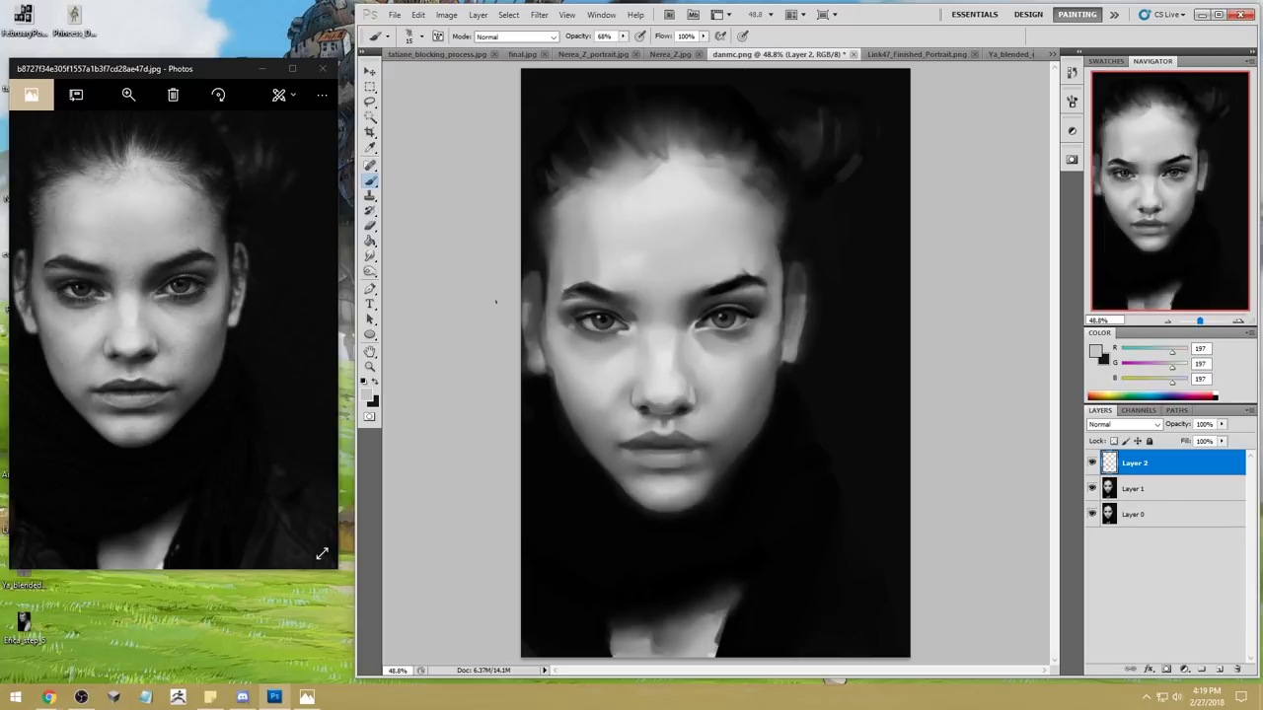
left_click(371, 256)
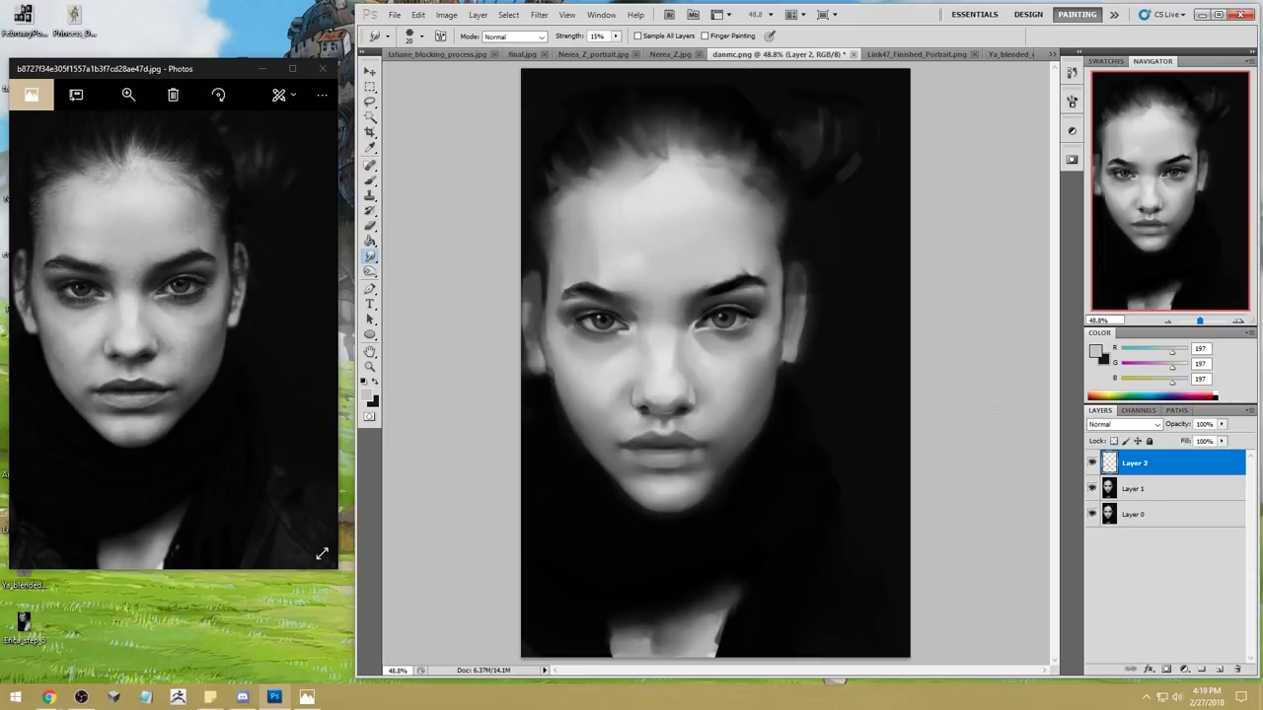
Step: Merge Layer 2 down into Layer 1 and smudge around the mouth with an enlarged Smudge brush
right_click(1170, 468)
left_click(1164, 207)
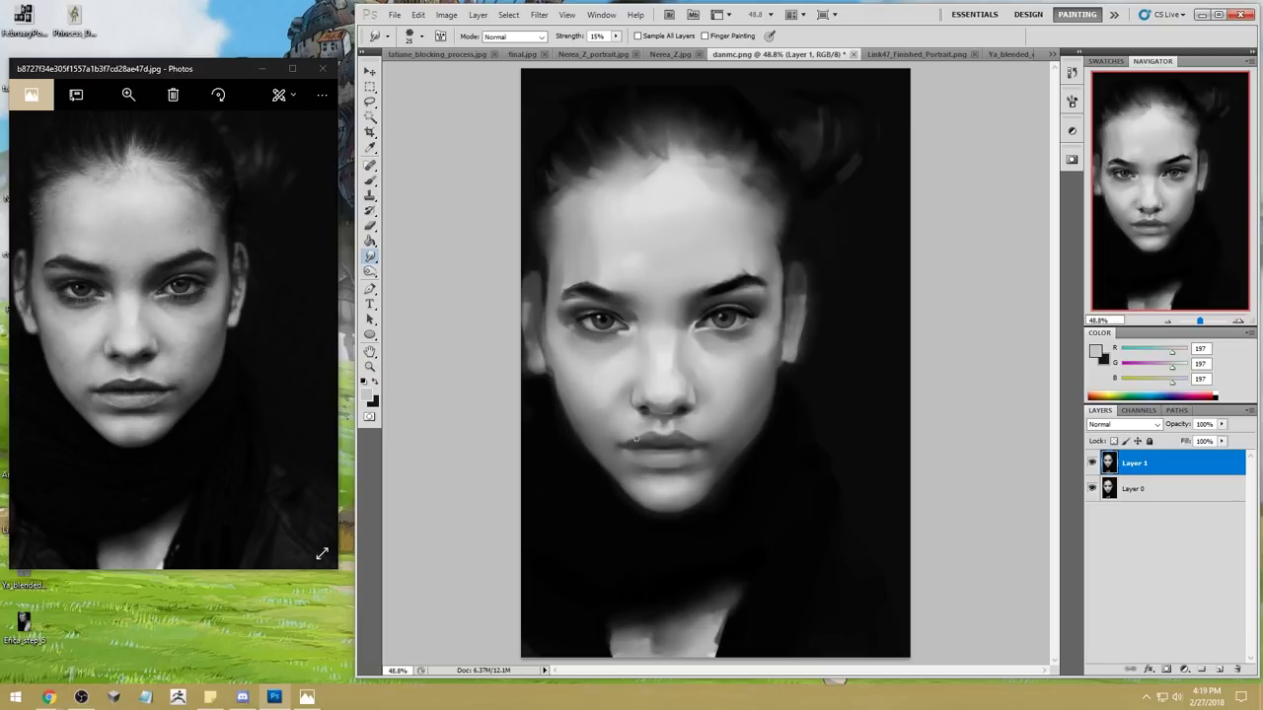
key("bracketright")
Step: Touch up the nostril on the left side of the face with a sampled dark grey and soften it by smudging
key("b")
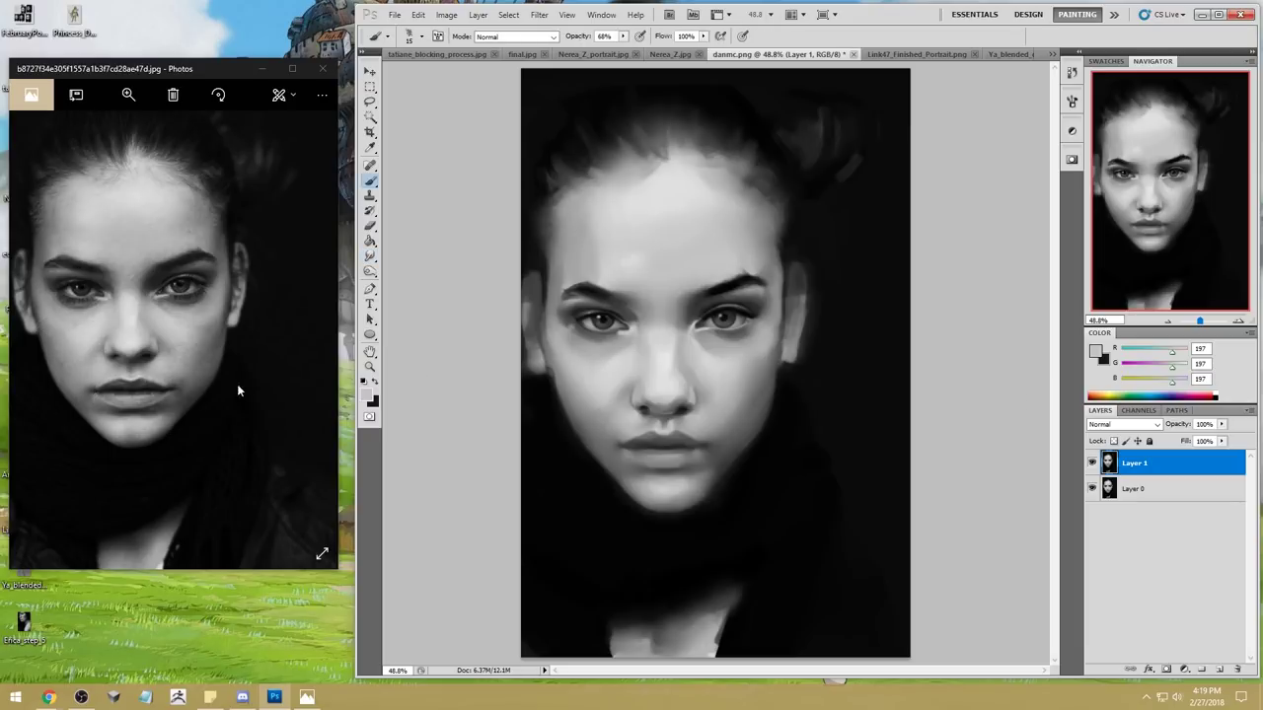
left_click(648, 411, "alt")
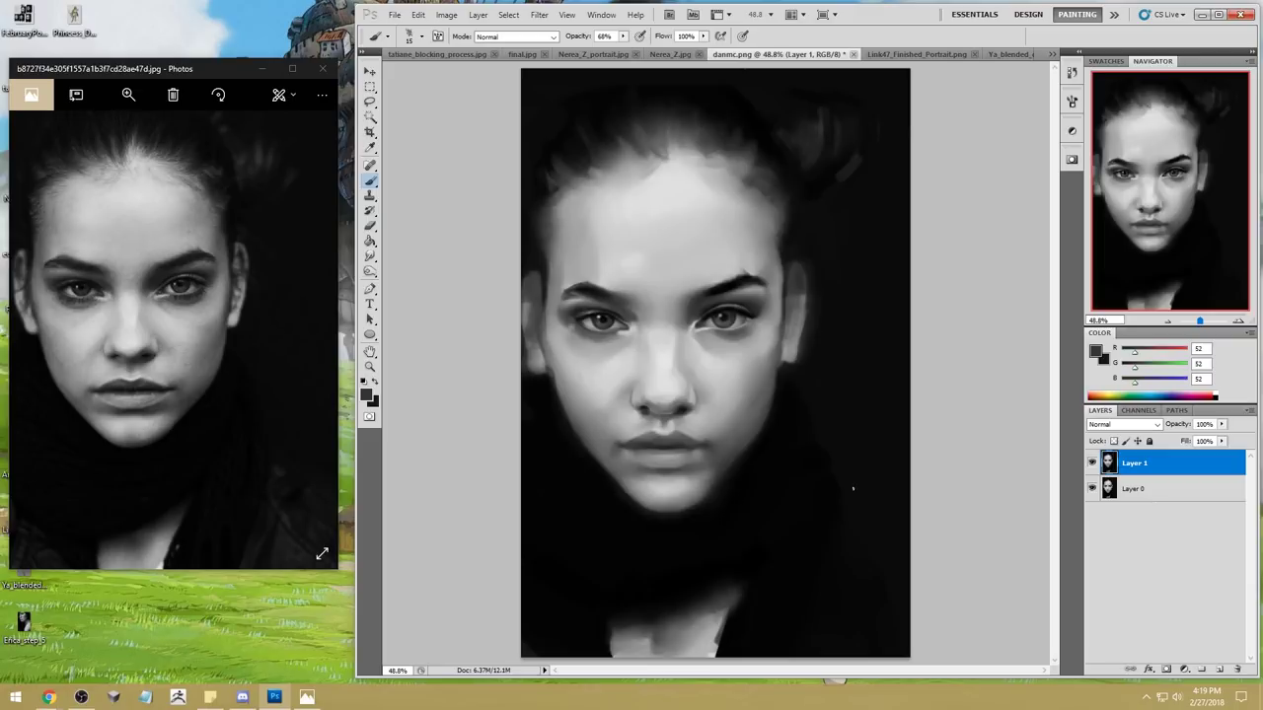
key("alt")
key("r")
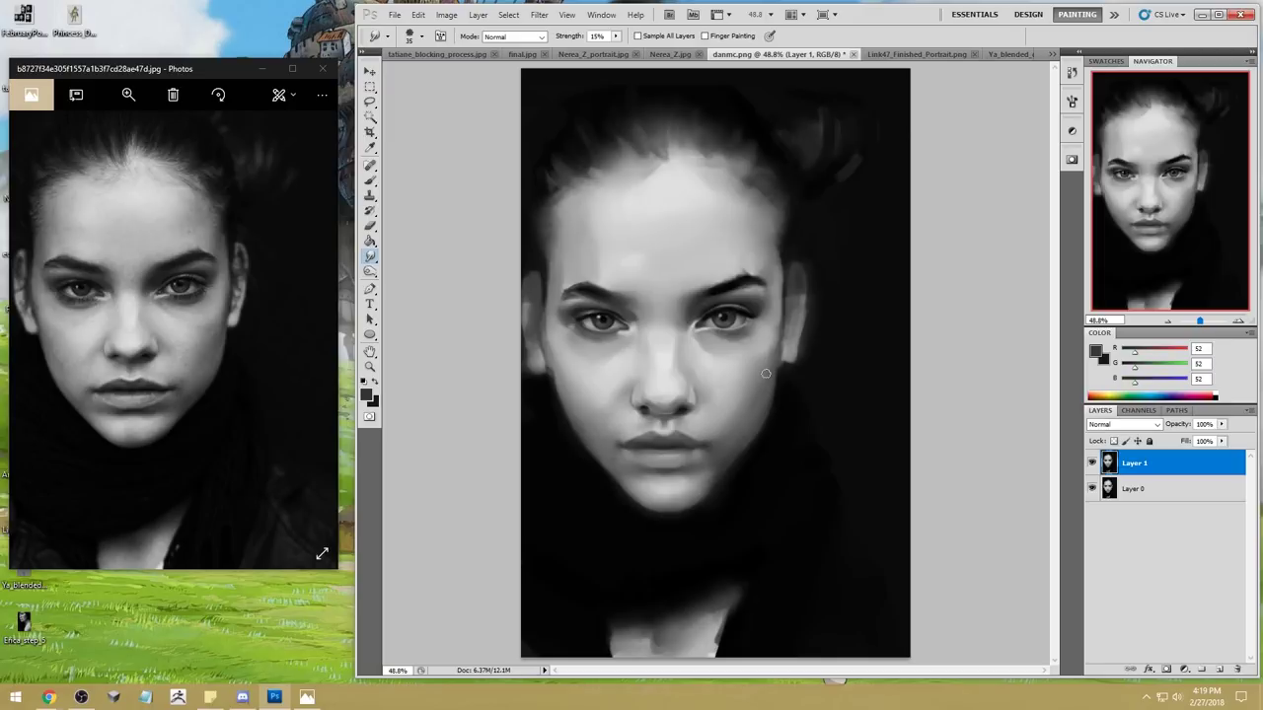
Step: Tone both corners of the lower lip with sampled mid-greys and blend them with the Smudge tool
key("b")
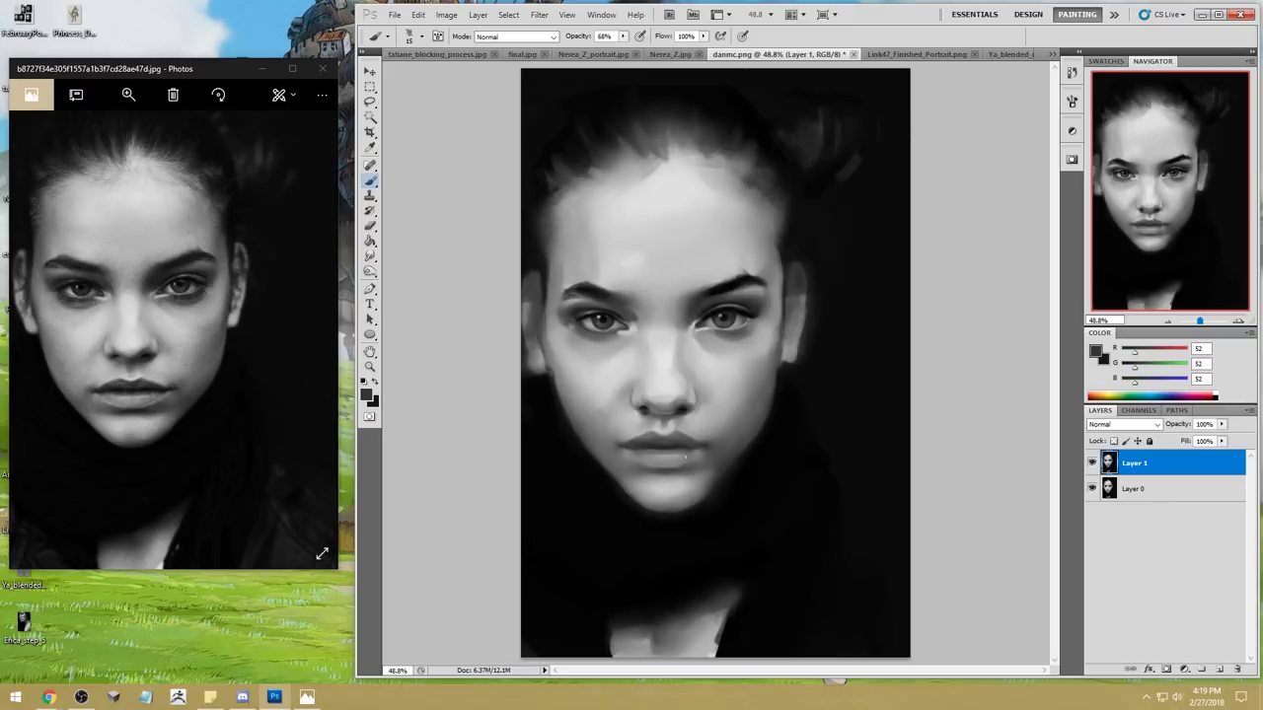
left_click(702, 449, "alt")
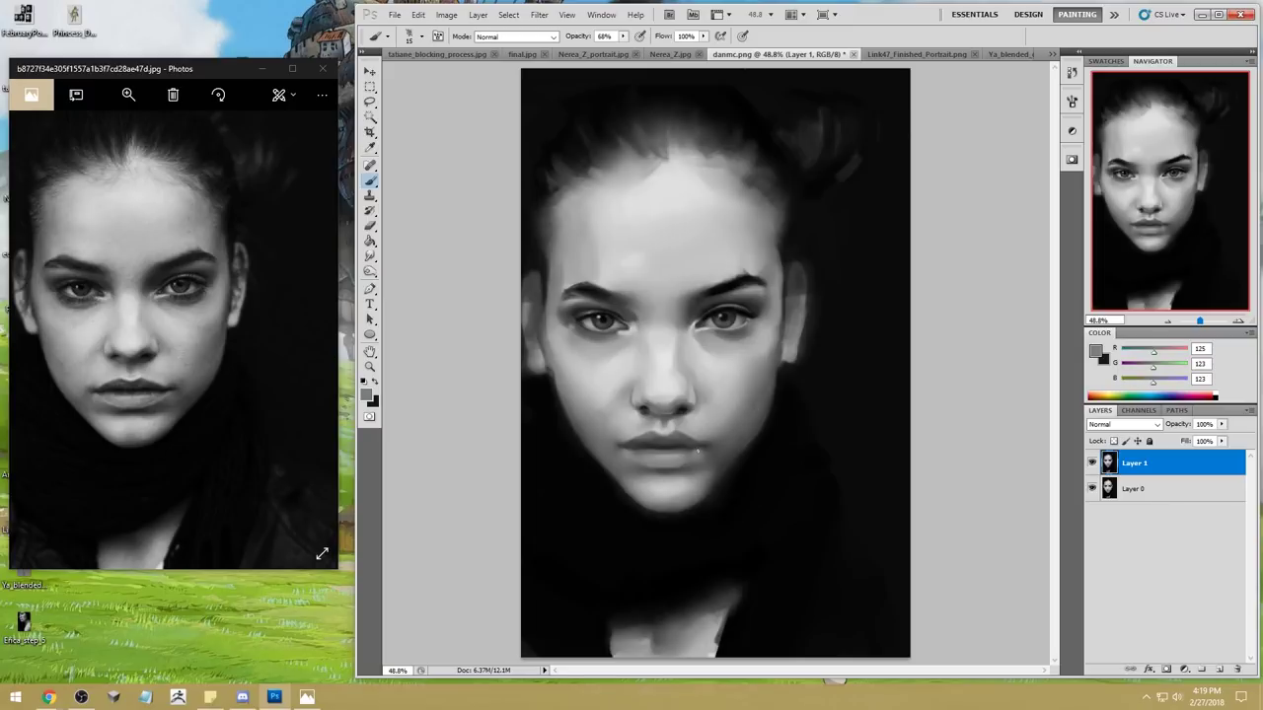
left_click(627, 448, "alt")
key("r")
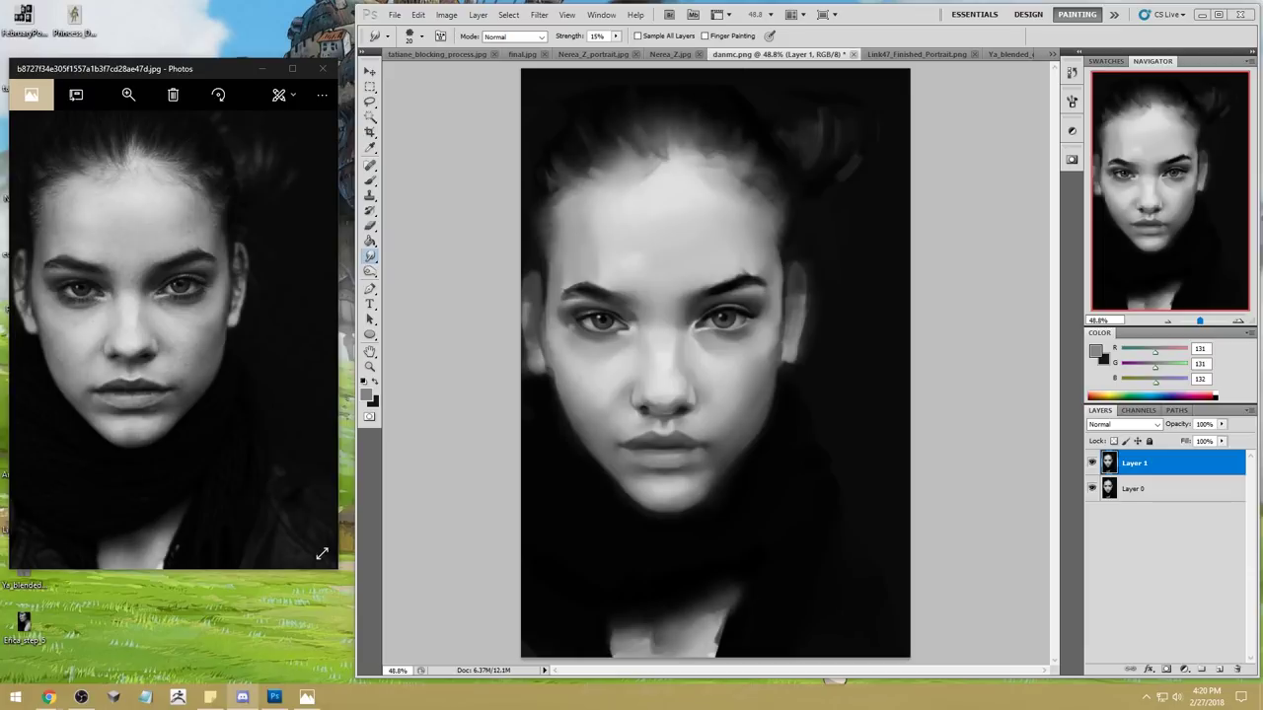
Step: Sample the dark grey beside the left-hand nostril and compare the nose with Layer 1 hidden and shown
key("b")
left_click_drag(621, 400, 692, 408)
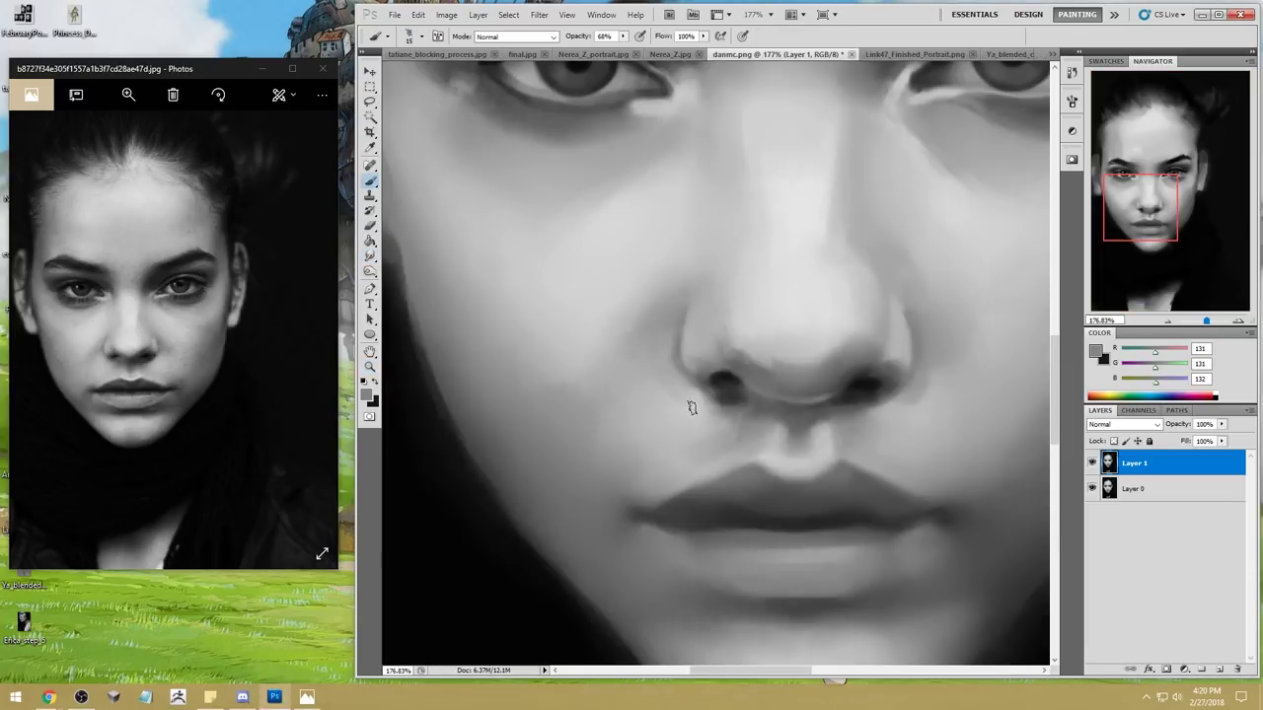
left_click(743, 393, "alt")
left_click(743, 393, "alt")
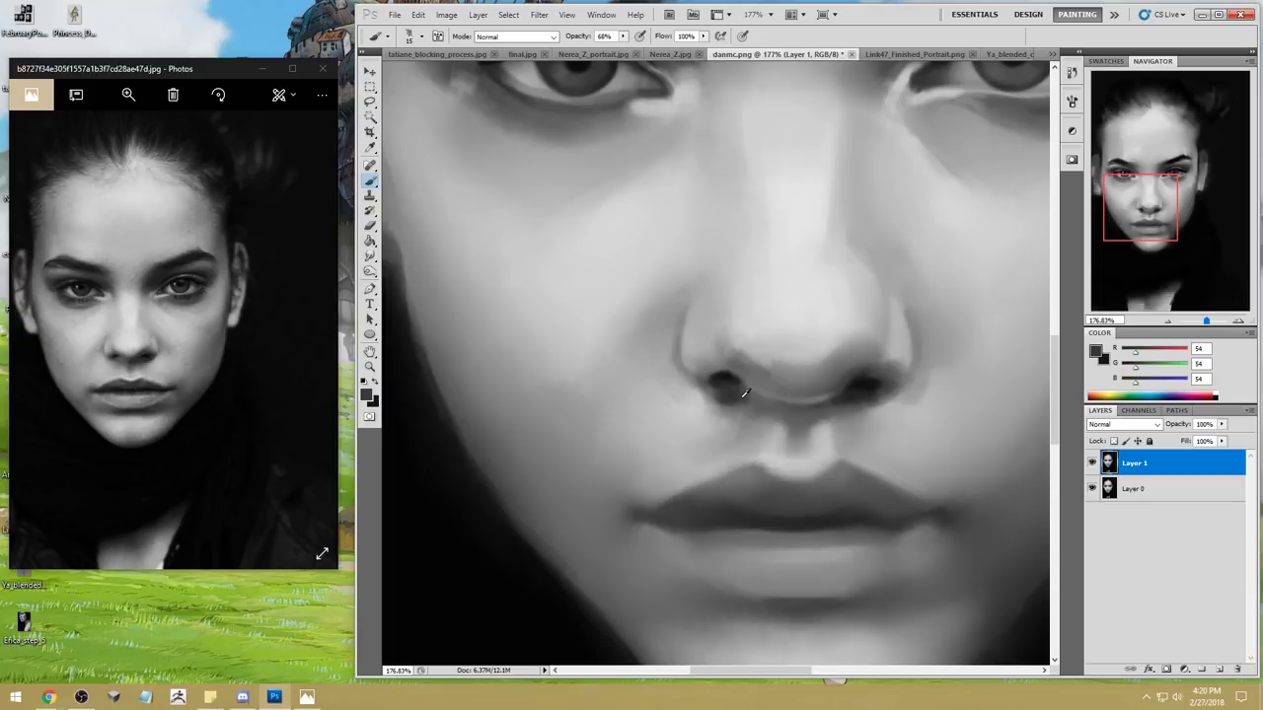
left_click(1092, 464)
left_click(1093, 464)
left_click(1092, 464)
left_click(1092, 463)
Step: Blend the shadow beneath both nostrils with greys sampled from the base of the nose
left_click(732, 398, "alt")
left_click(736, 400, "alt")
left_click_drag(735, 400, 762, 410)
left_click(757, 406, "alt")
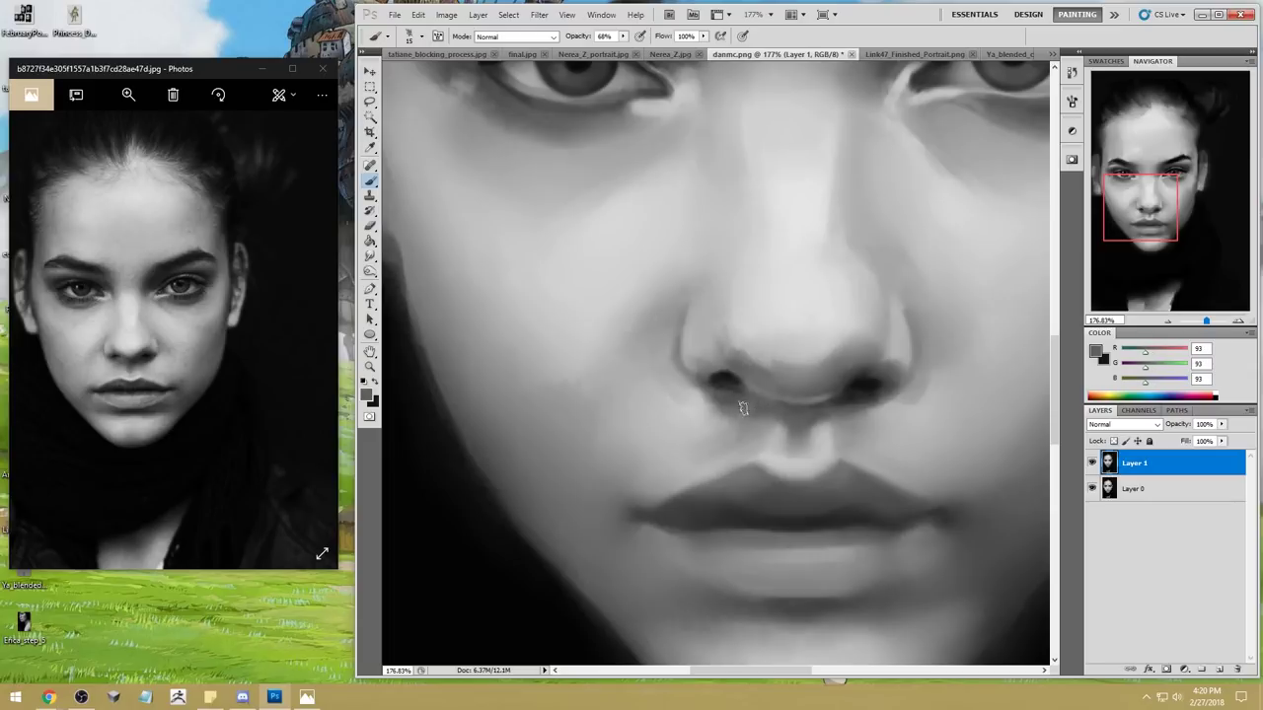
left_click(857, 396, "alt")
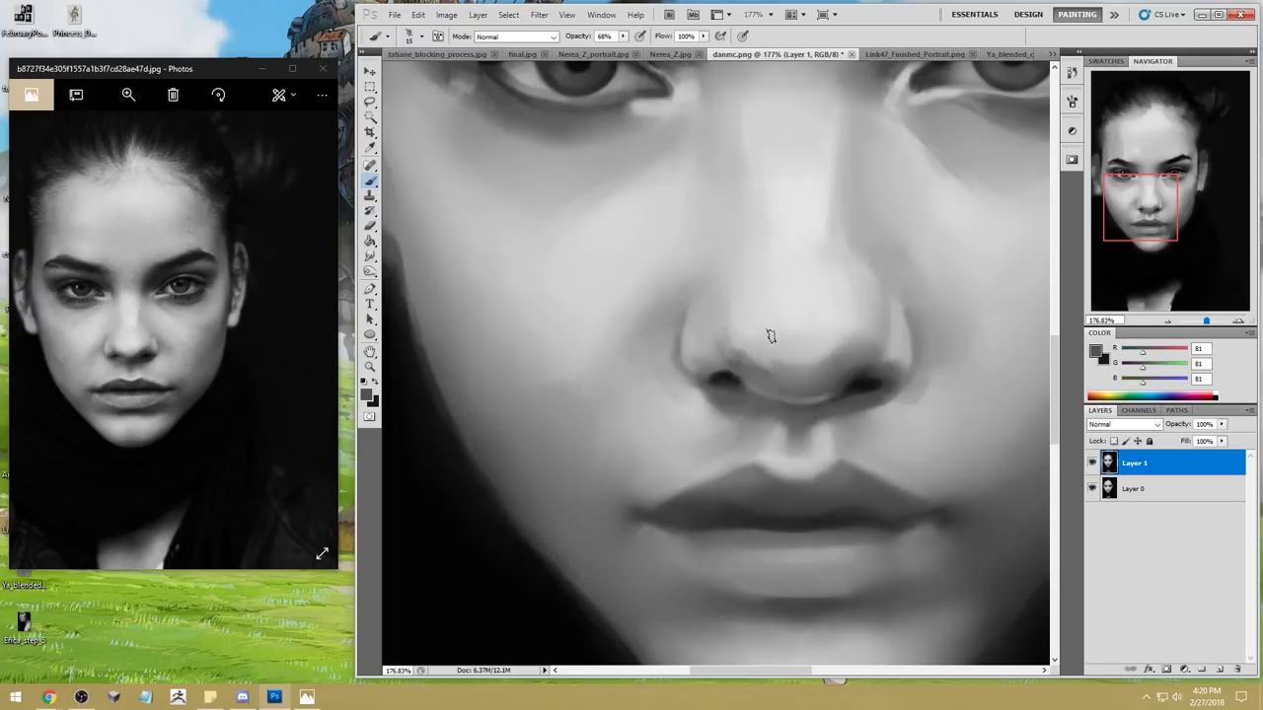
Step: Define both nostril openings with a small near-black brush and soften the right-hand nostril's upper rim with sampled mid-grey at 15 px
left_click(730, 369, "alt")
key("bracketleft")
key("bracketleft")
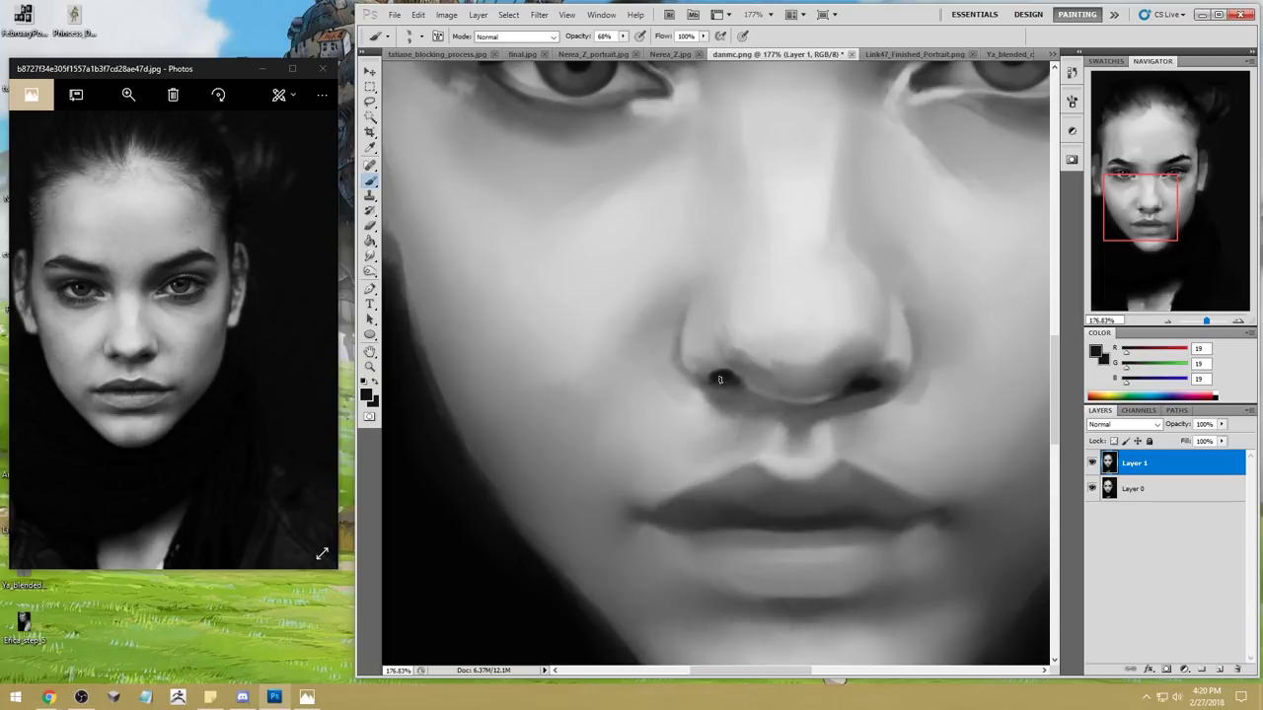
left_click_drag(735, 384, 724, 375)
left_click_drag(867, 382, 815, 395)
left_click(865, 353, "alt")
key("bracketright")
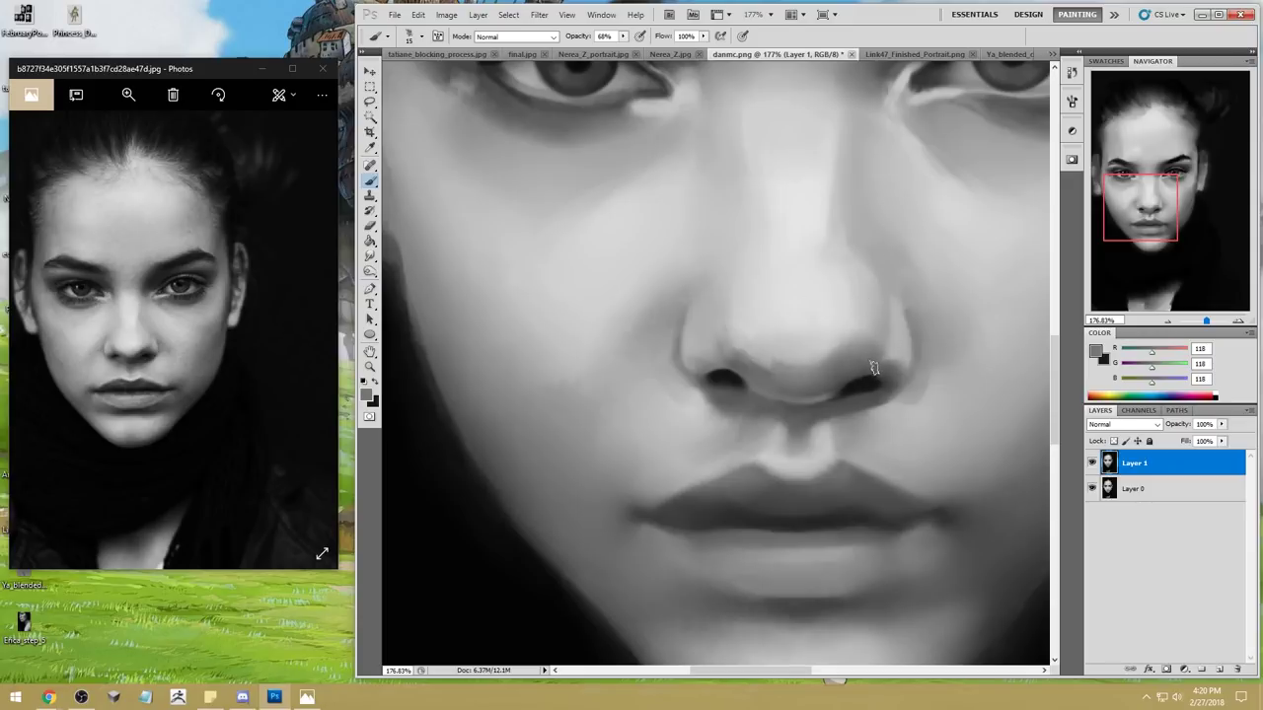
Step: Retouch the nostril edges with a small brush in sampled near-black and smooth them with the Smudge tool at 15% strength
left_click(738, 375, "alt")
key("bracketleft")
key("bracketleft")
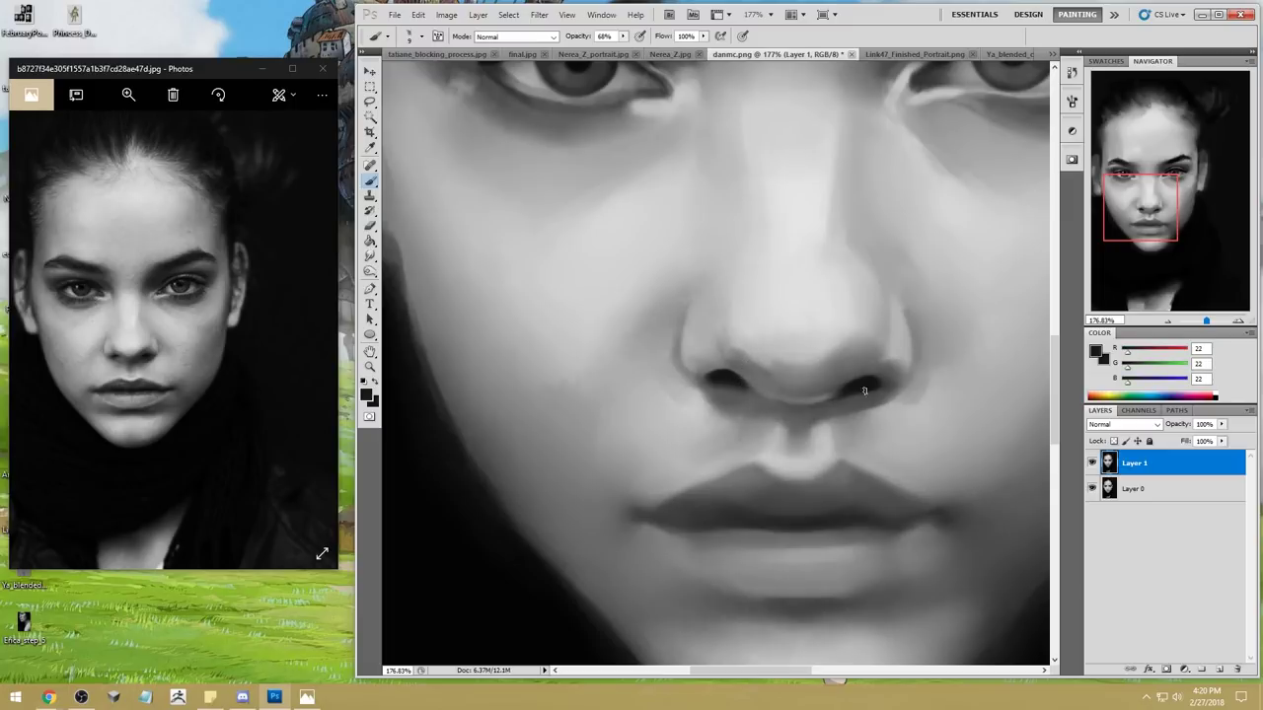
left_click(370, 256)
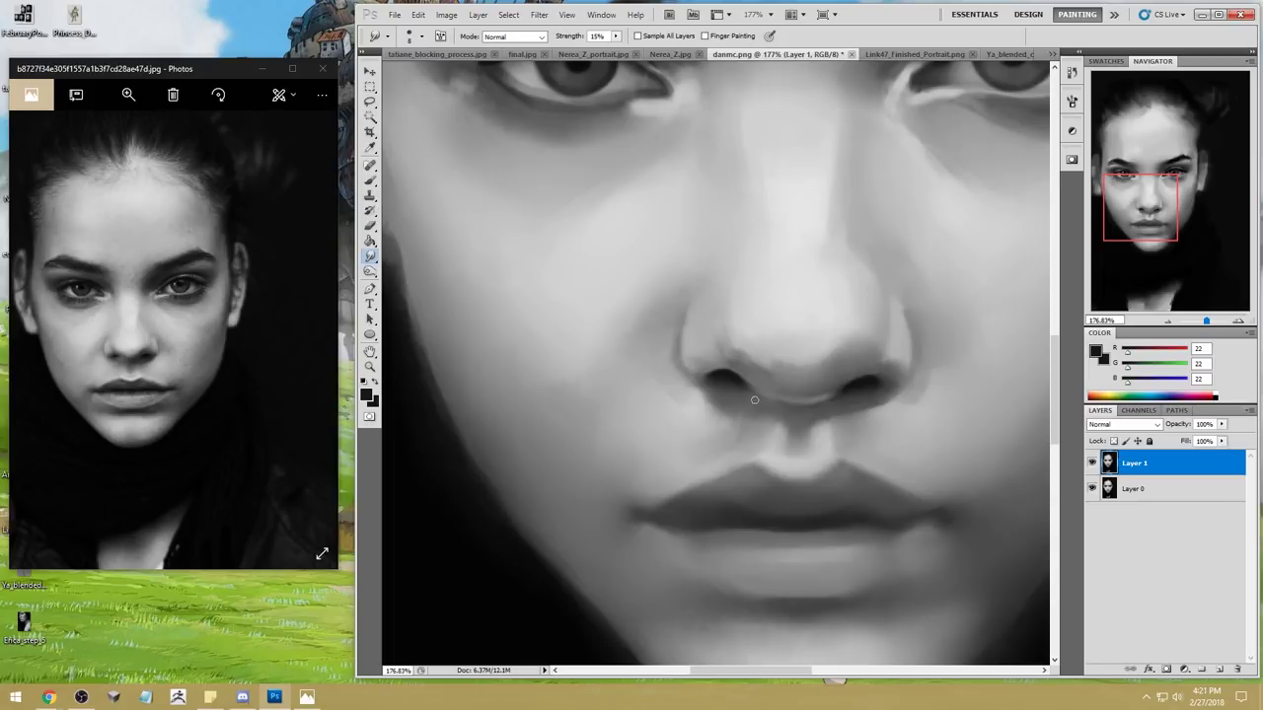
key("ctrl+0")
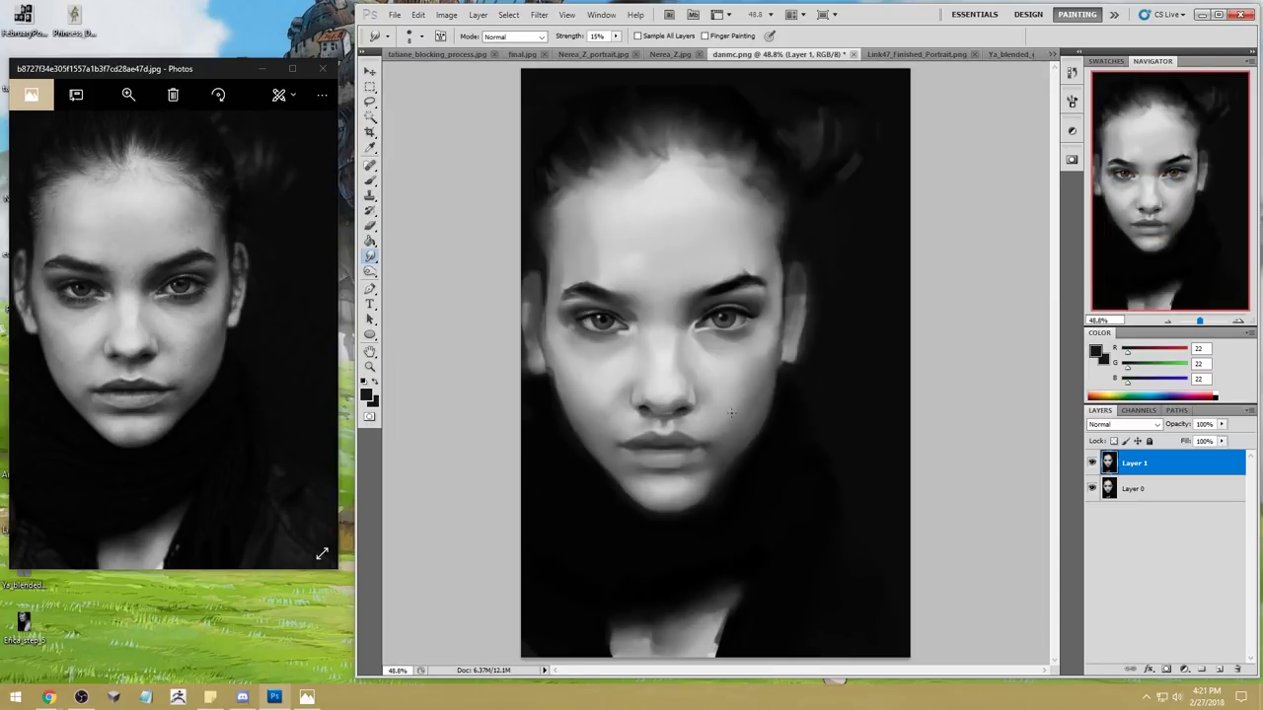
Step: Touch up the lower face with a mid-grey sampled beneath the nose using a 20 px brush
key("b")
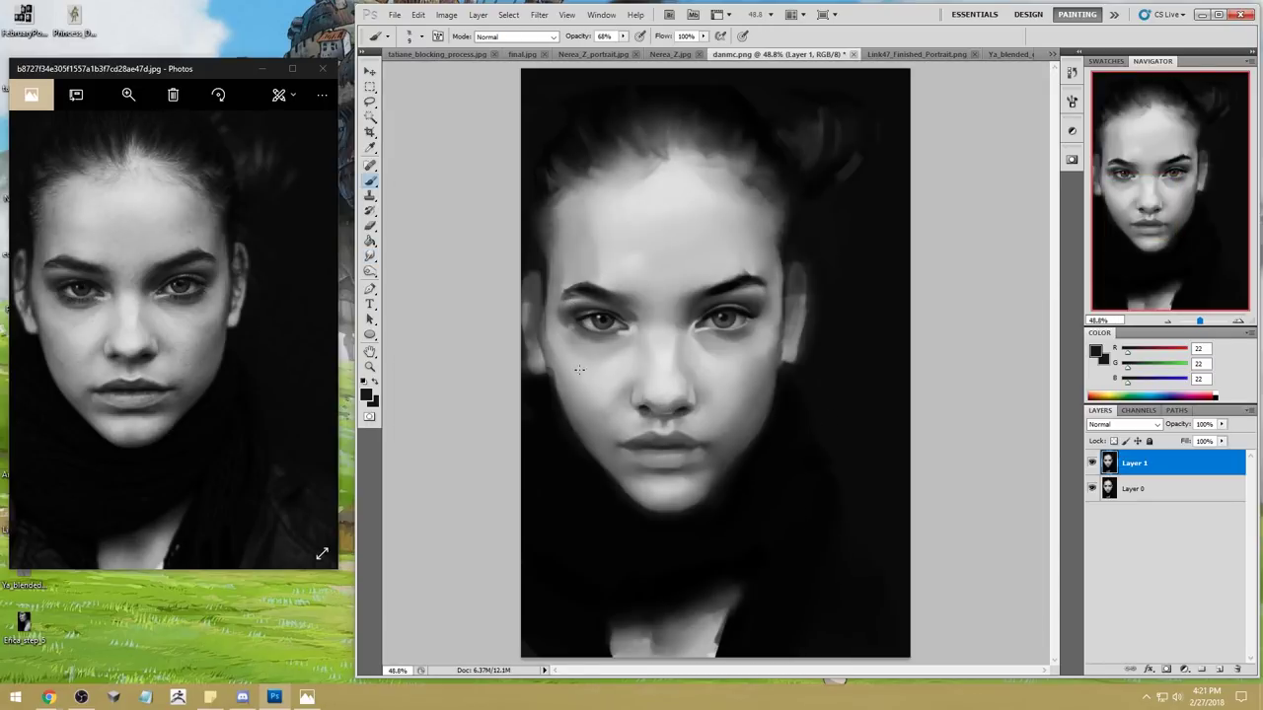
left_click(661, 402, "alt")
key("bracketright")
key("bracketright")
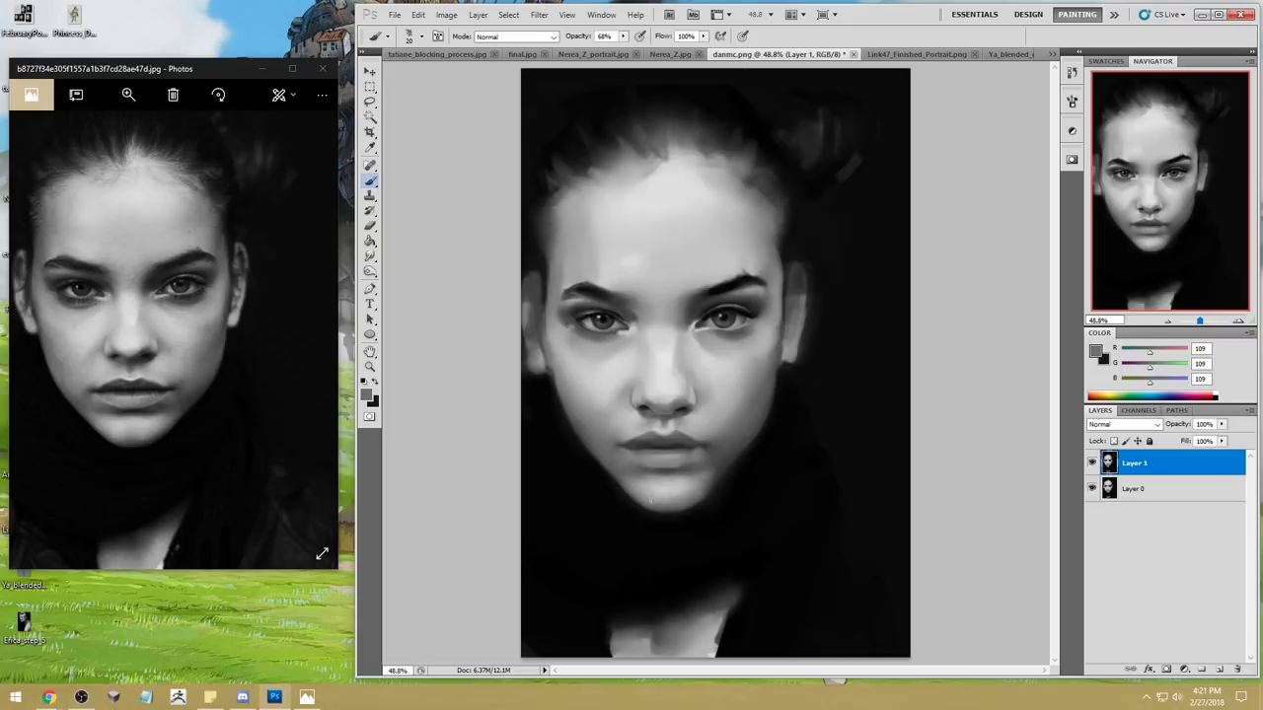
Step: Compare the blended portrait with the original by hiding and showing Layer 1
left_click(1092, 463)
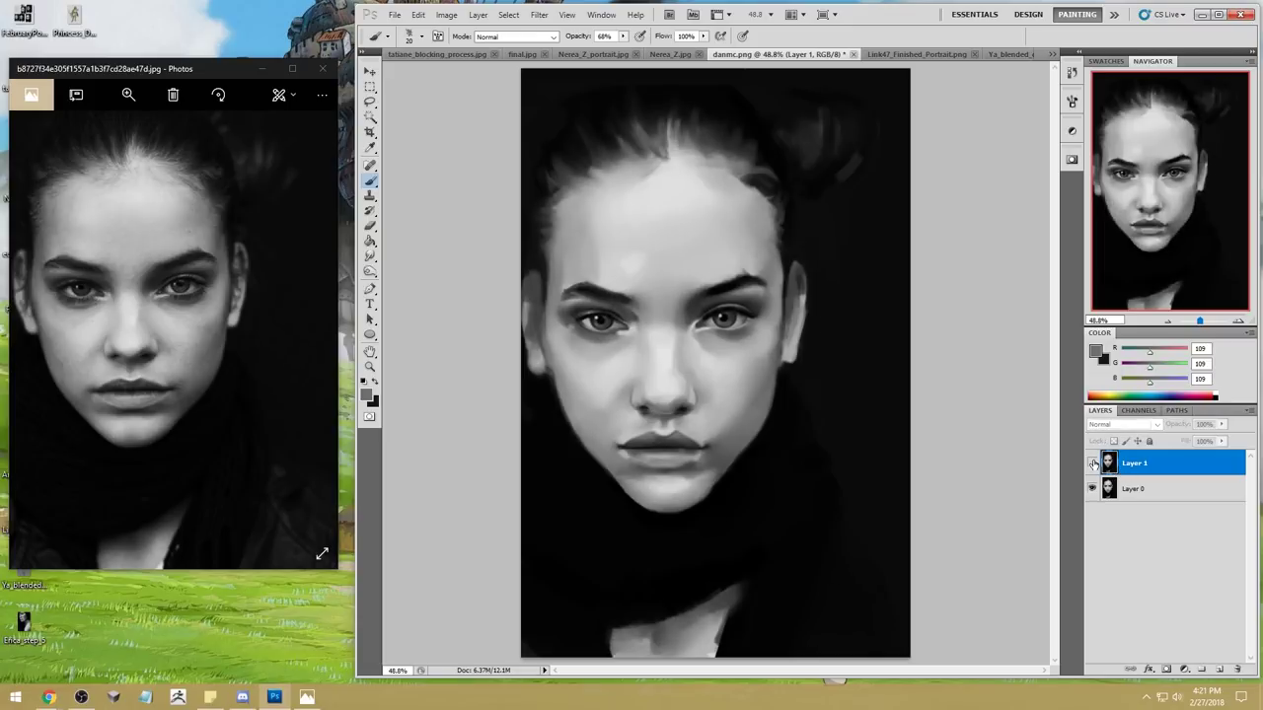
left_click(1092, 463)
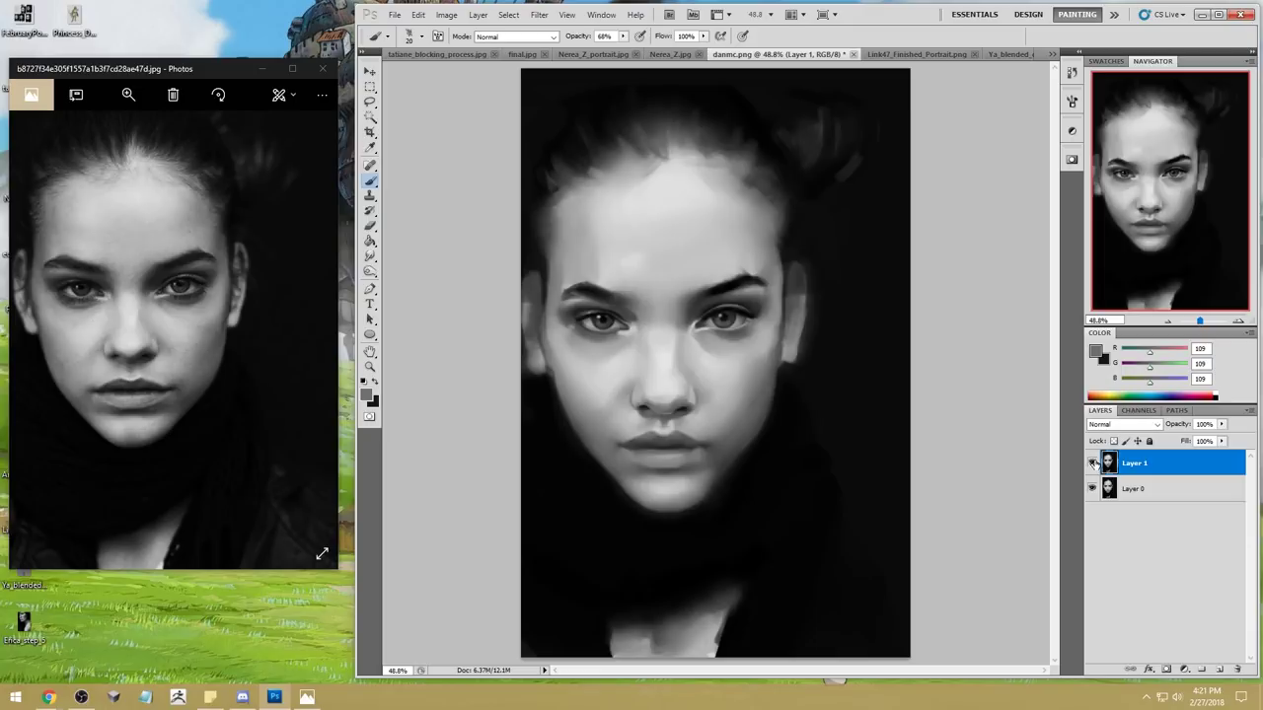
left_click(1092, 464)
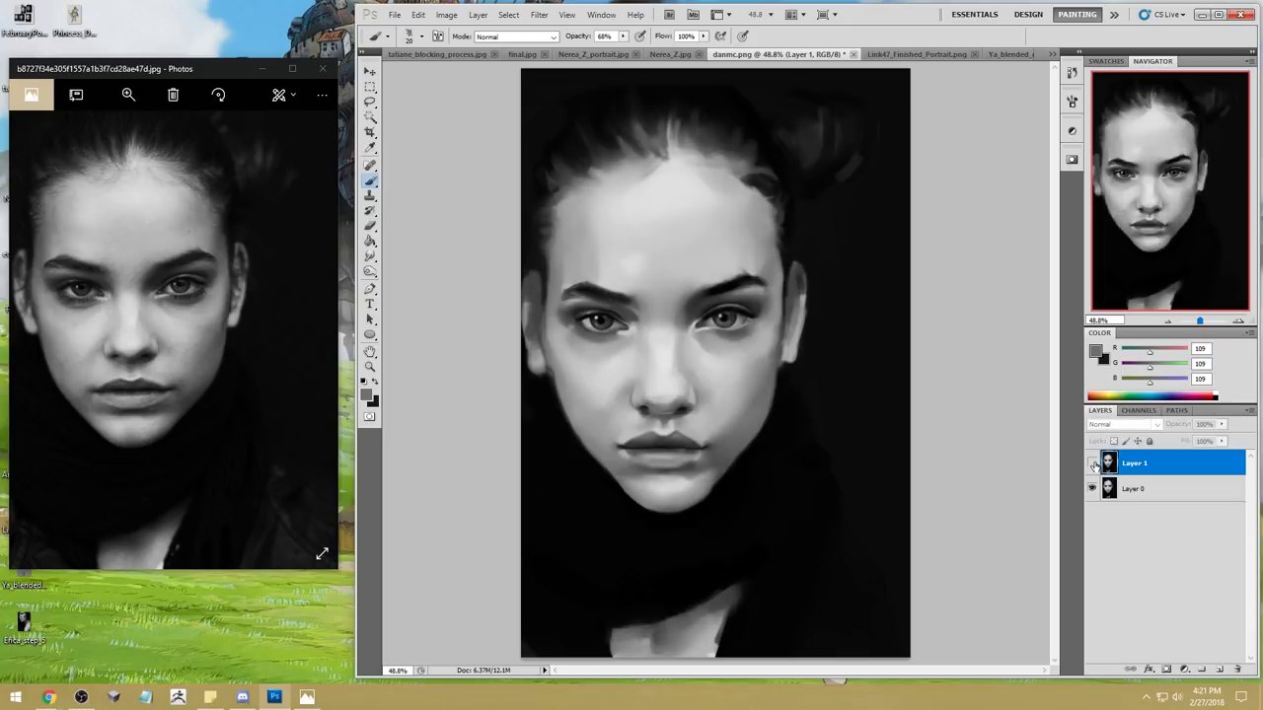
left_click(1092, 464)
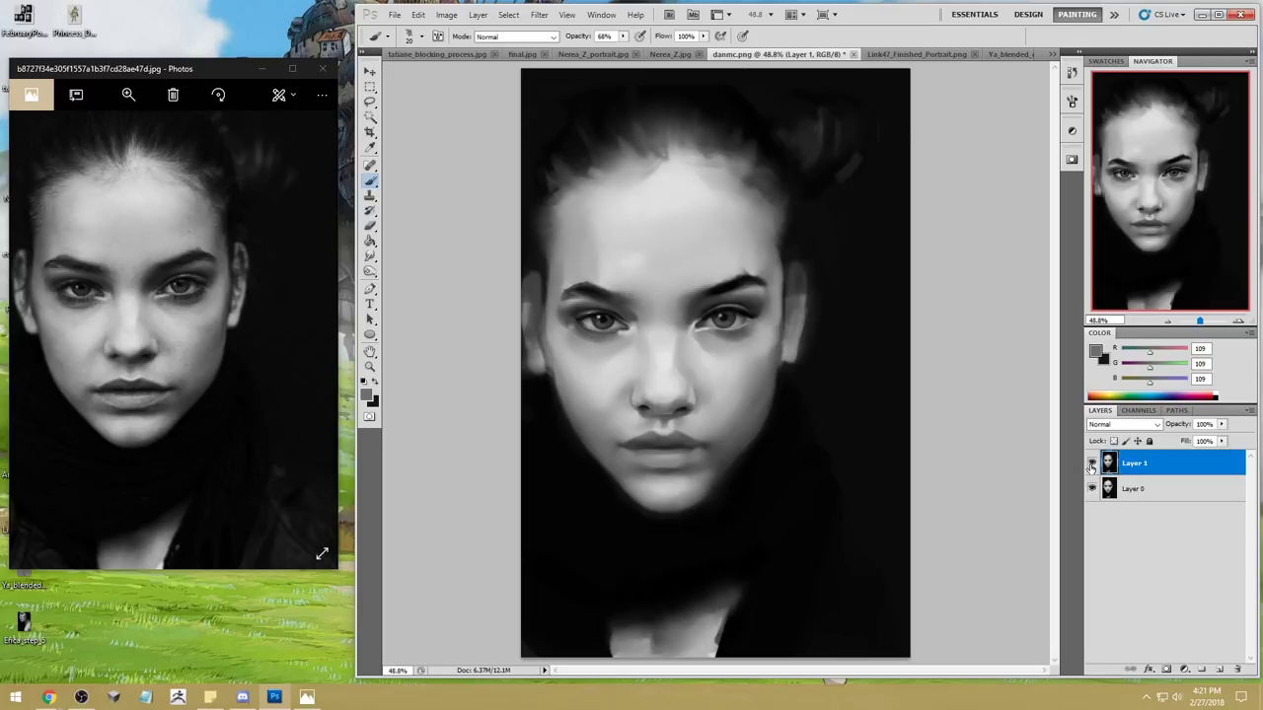
left_click(1092, 464)
left_click(1092, 464)
Step: Blend the area between the eyebrows and the top of the nose bridge with sampled greys
left_click(680, 285, "alt")
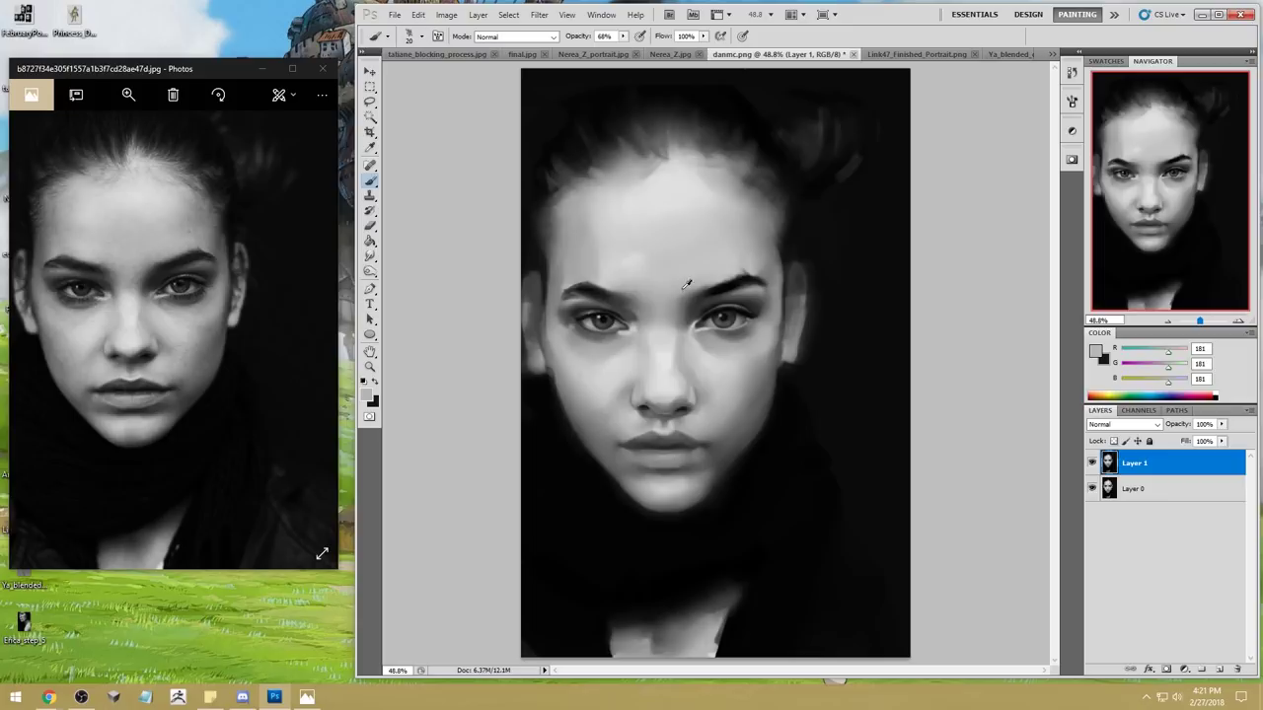
left_click(664, 305, "alt")
left_click(649, 284, "alt")
left_click(687, 298, "alt")
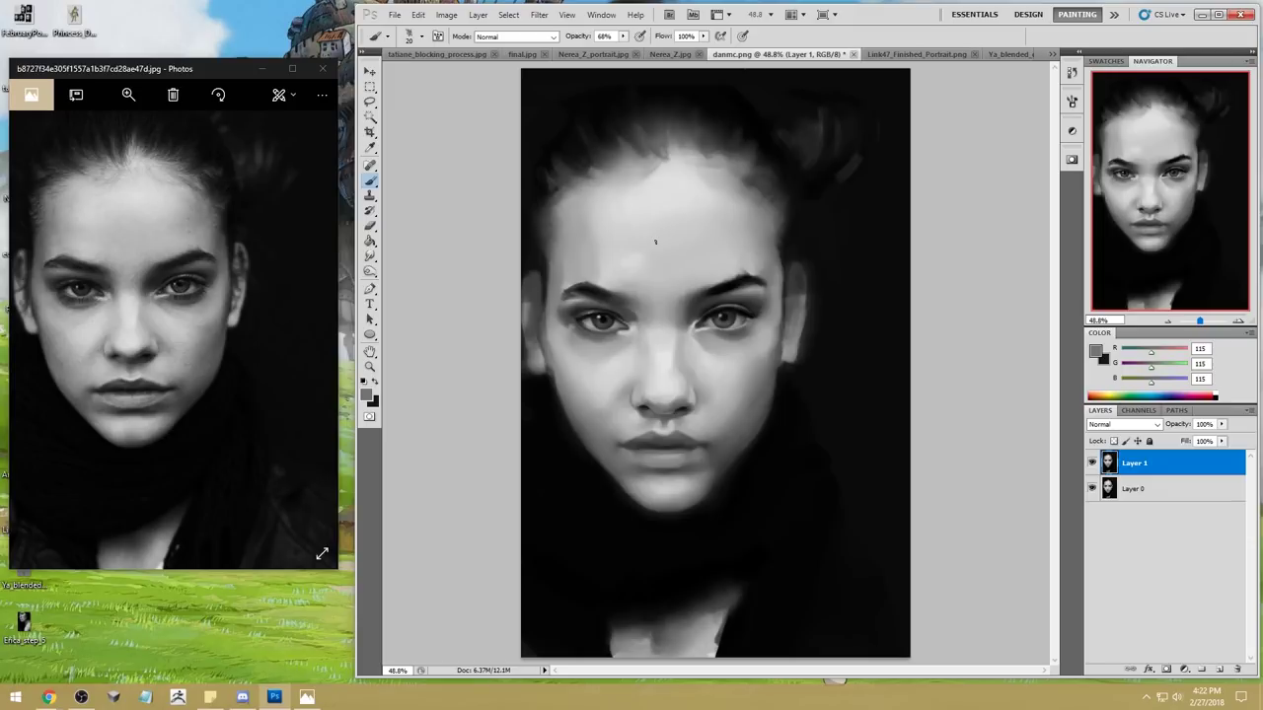
Step: Merge Layer 1 down into Layer 0 and close the danmc.png document
right_click(1162, 466)
left_click(1189, 423)
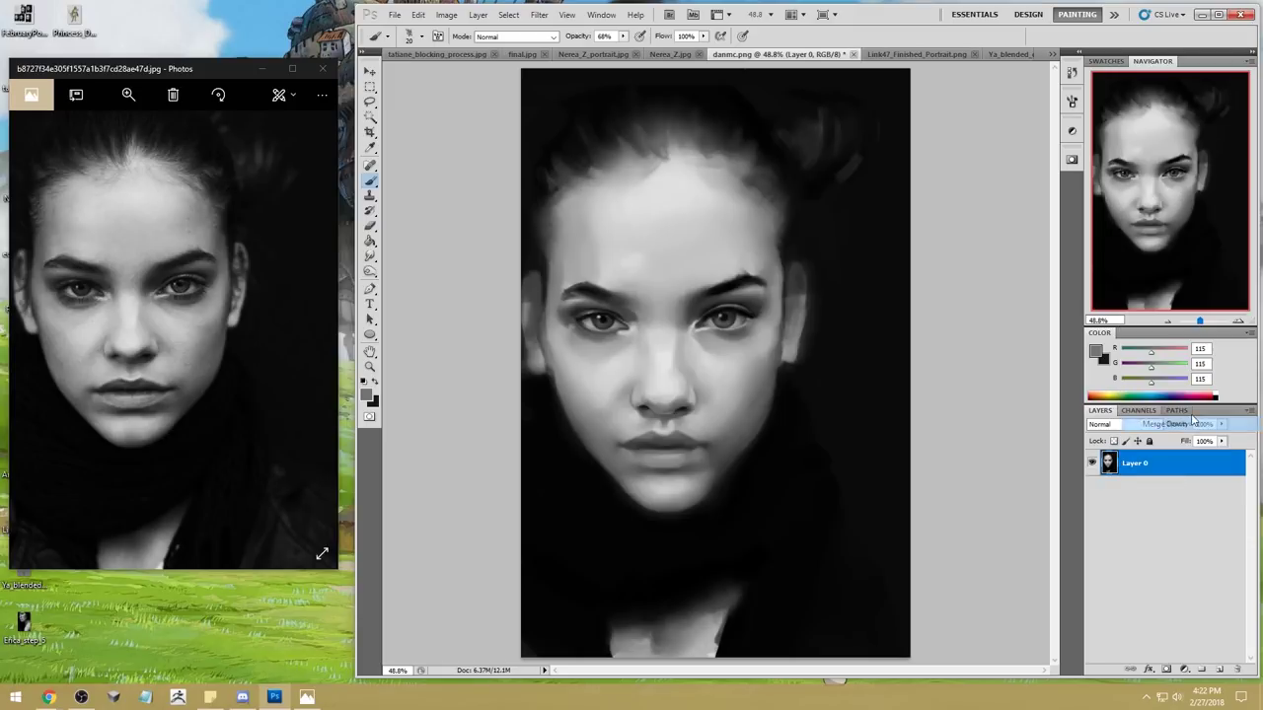
left_click(853, 54)
left_click(758, 265)
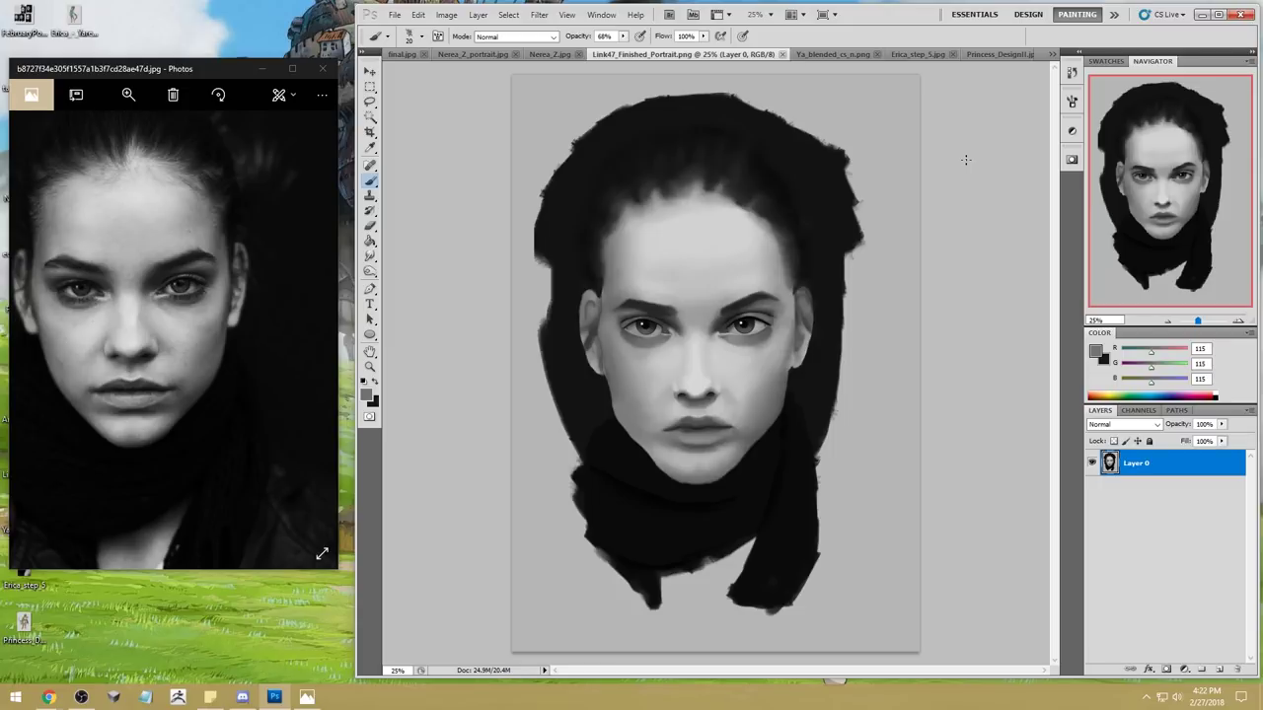
Step: Repaint the jaw and lower cheek edge against the scarf with a sampled near-black brush at 80 px and 100% opacity
left_click(688, 297)
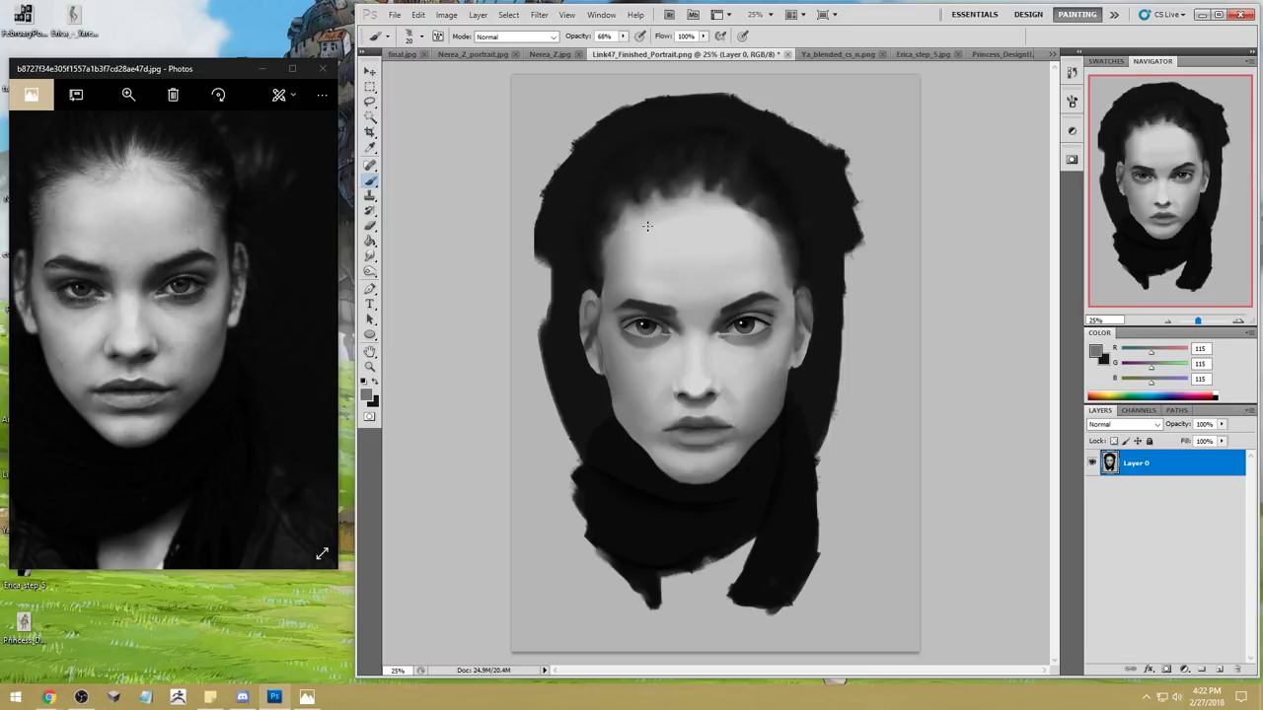
left_click(370, 257)
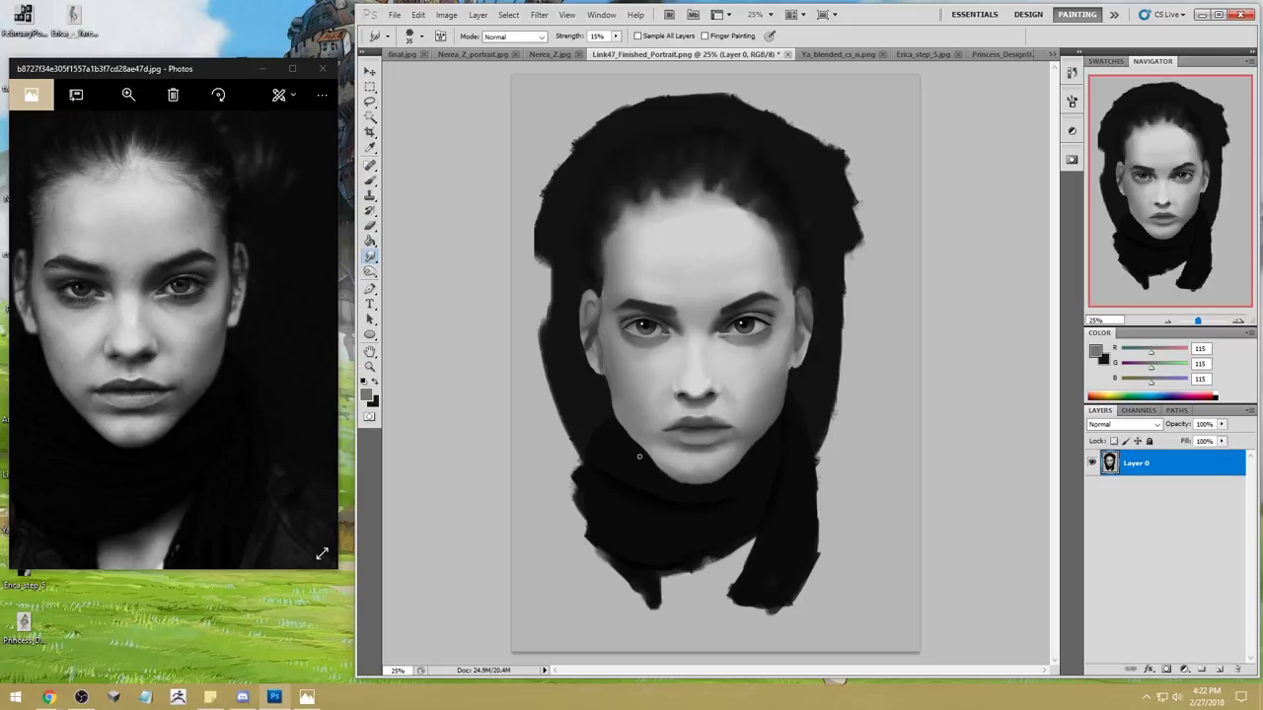
key("b")
right_click(653, 223)
left_click(823, 391)
left_click(971, 194)
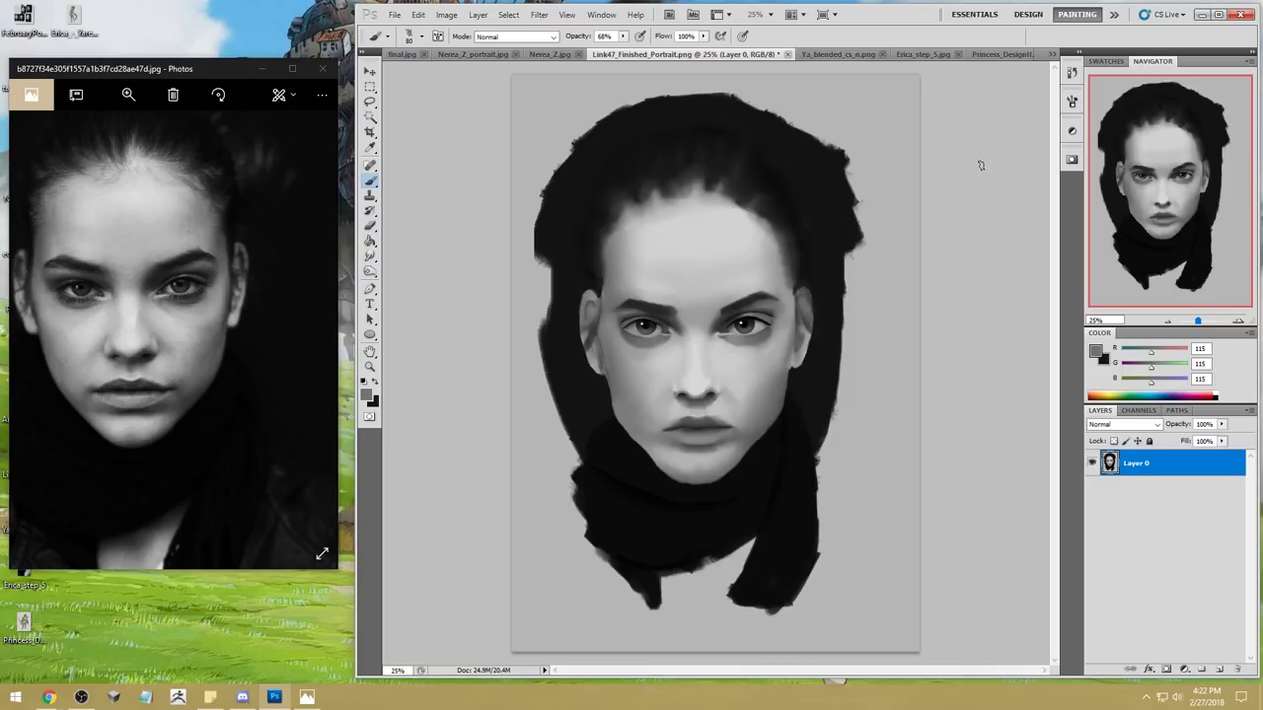
key("0")
left_click(644, 439, "alt")
left_click_drag(644, 439, 605, 407)
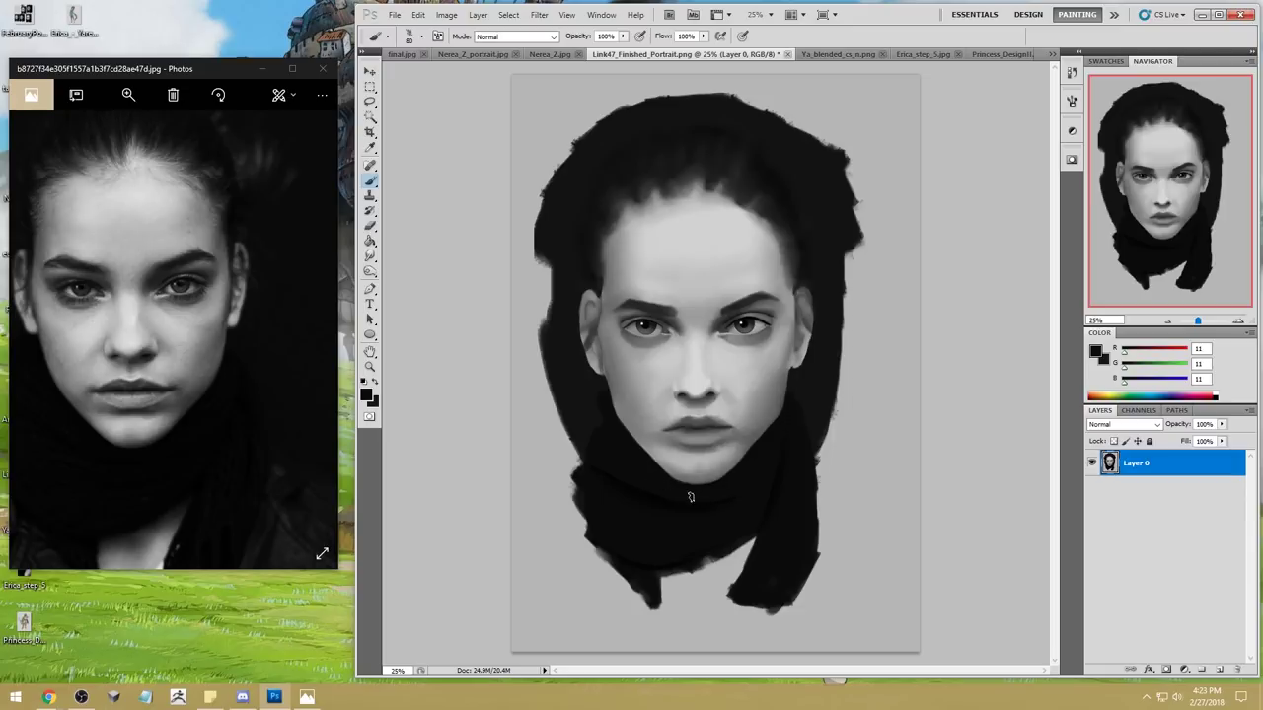
Step: Reshape the jawline beside the scarf with Liquify using a 436 brush size
left_click(535, 14)
left_click(558, 91)
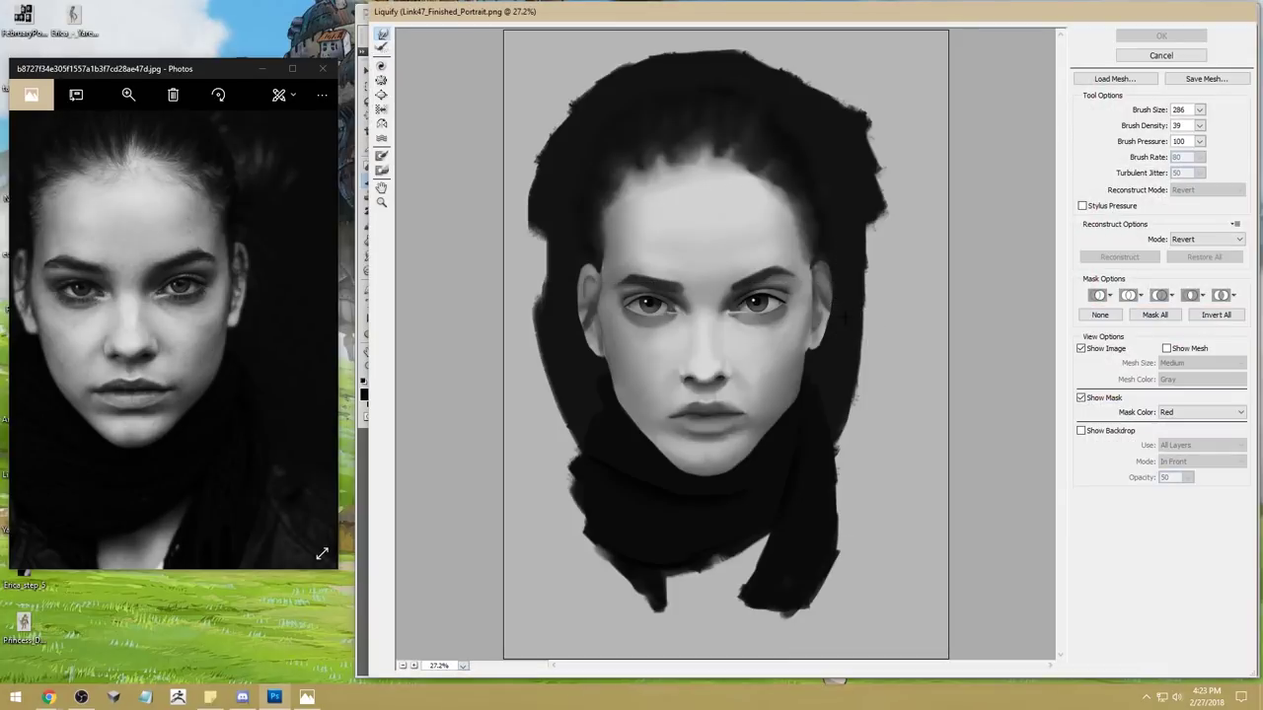
left_click(1200, 110)
left_click_drag(1148, 126, 1153, 126)
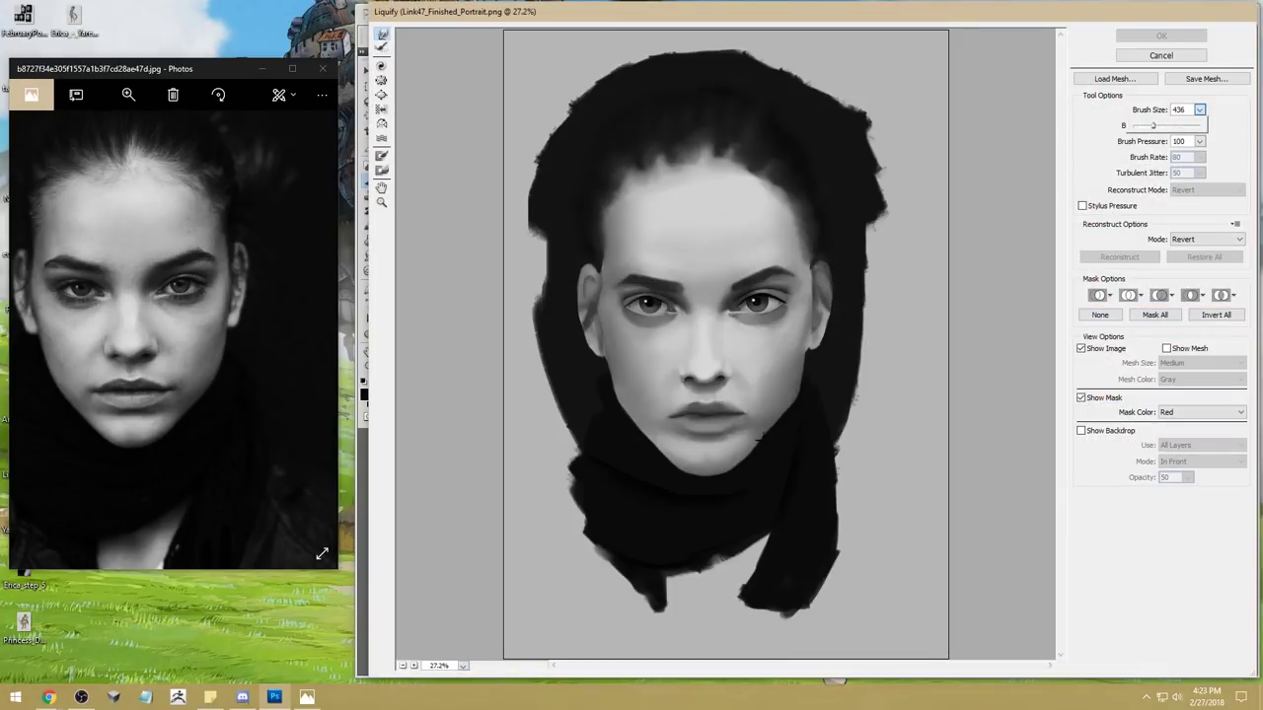
left_click(776, 442)
left_click(781, 441)
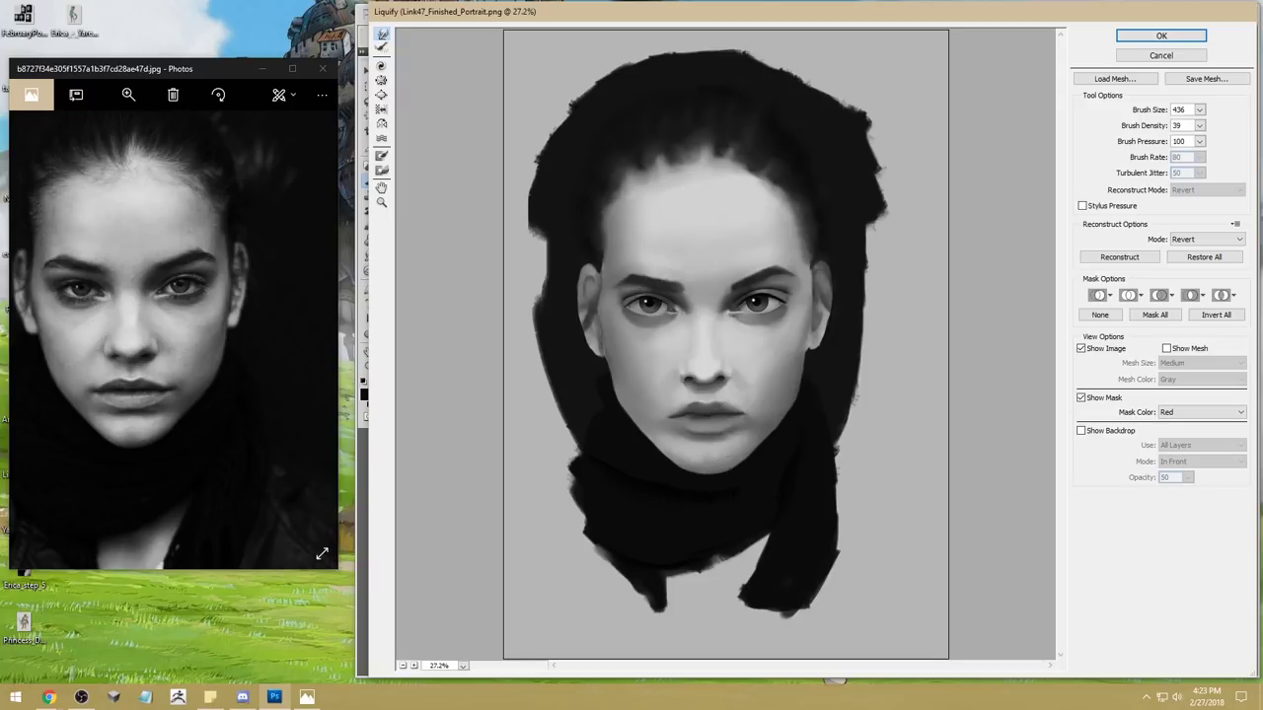
left_click(1150, 36)
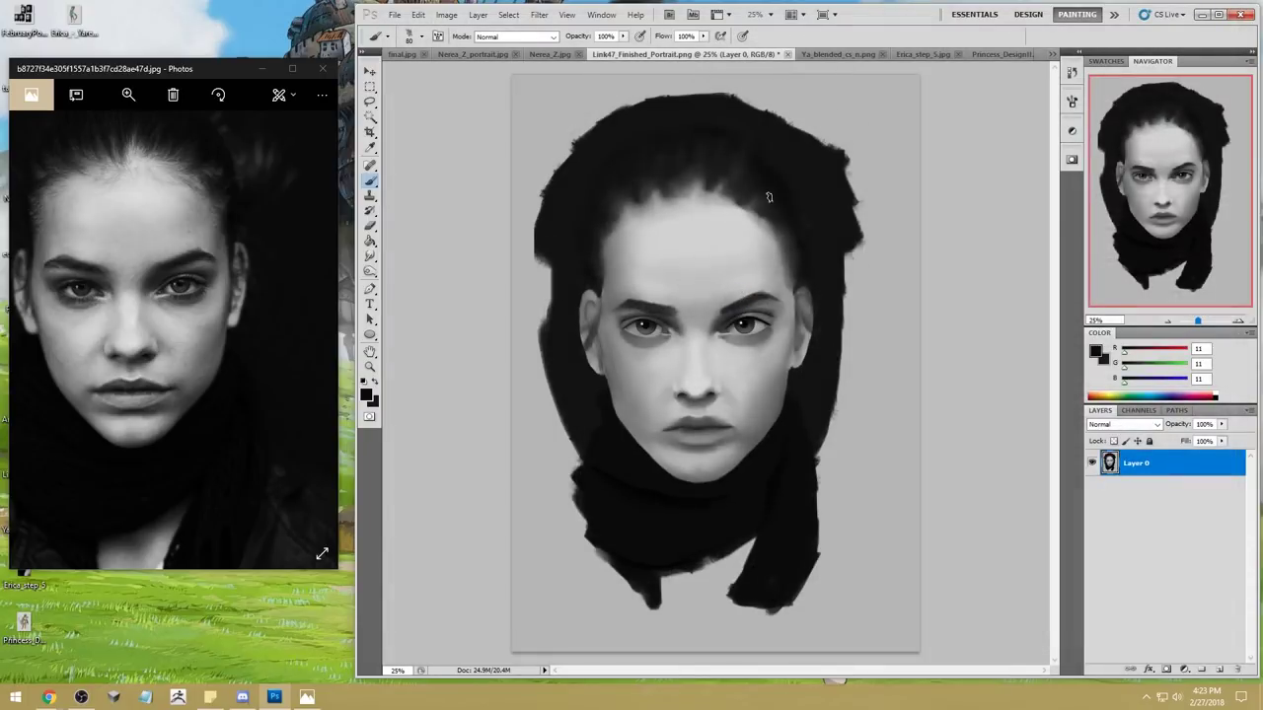
Step: Sketch an angular box-like form with dark outlines and shaded planes on the blank canvas beside the scarf
mouse_move(882, 395)
left_mouse_down()
mouse_move(920, 461)
mouse_move(888, 499)
left_mouse_up()
left_click_drag(860, 452, 885, 504)
left_click_drag(851, 454, 825, 455)
left_click_drag(888, 499, 825, 458)
mouse_move(872, 420)
left_mouse_down()
mouse_move(894, 486)
mouse_move(855, 490)
mouse_move(835, 460)
left_mouse_up()
key("ctrl+z")
key("ctrl+alt+z")
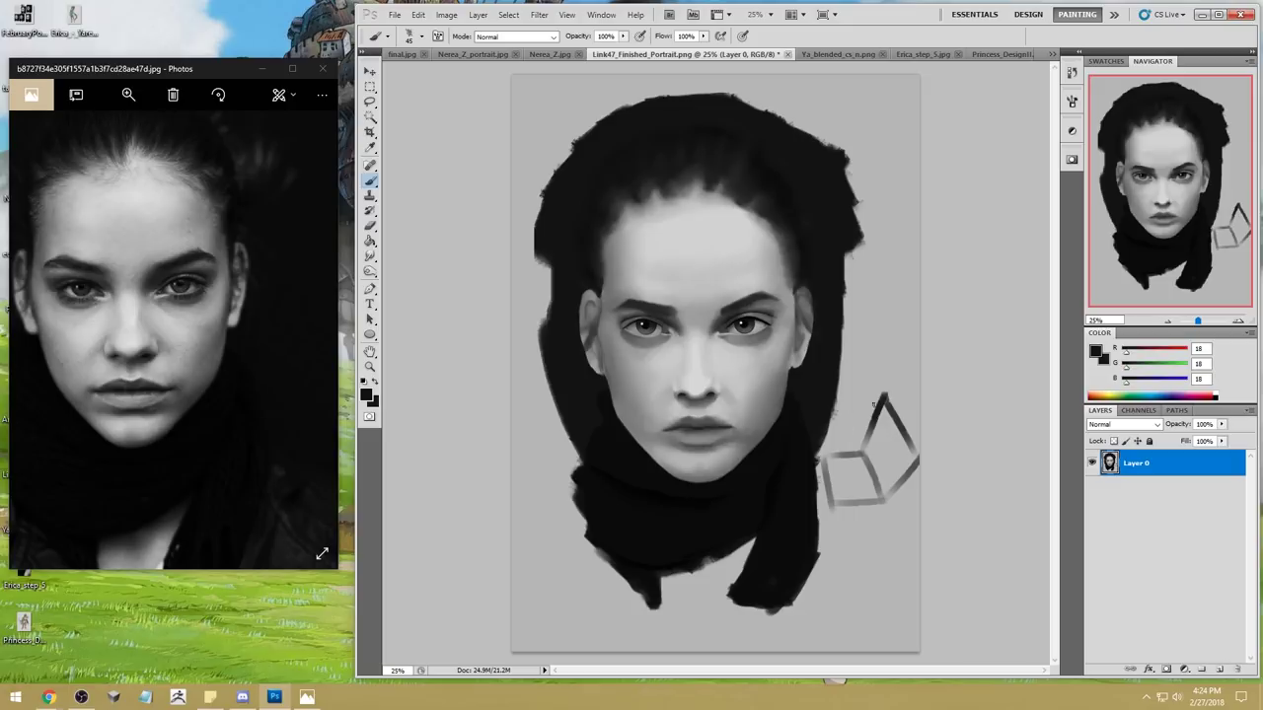
mouse_move(884, 397)
left_mouse_down()
mouse_move(861, 452)
mouse_move(817, 460)
mouse_move(860, 451)
mouse_move(847, 444)
mouse_move(850, 458)
left_mouse_up()
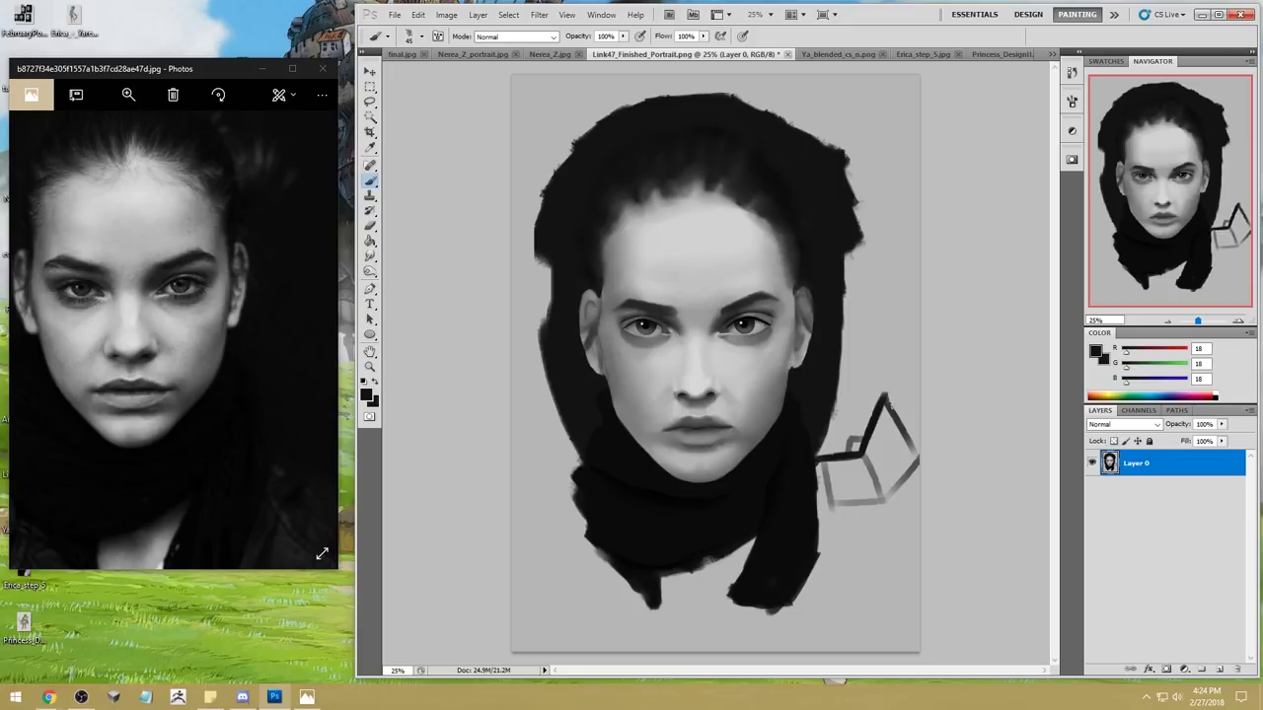
left_click_drag(894, 476, 874, 501)
key("ctrl+z")
left_click_drag(862, 452, 884, 499)
mouse_move(872, 444)
left_mouse_down()
mouse_move(892, 472)
mouse_move(846, 474)
mouse_move(876, 483)
mouse_move(892, 434)
mouse_move(882, 413)
mouse_move(914, 469)
mouse_move(883, 498)
left_mouse_up()
mouse_move(866, 406)
left_mouse_down()
mouse_move(831, 427)
mouse_move(851, 391)
mouse_move(861, 428)
mouse_move(893, 456)
left_mouse_up()
left_click(844, 413, "alt")
Step: Undo the strokes of the box-like demonstration sketch beside the scarf
key("ctrl+alt+z")
key("ctrl+alt+z")
key("ctrl+alt+z")
key("ctrl+alt+z")
key("ctrl+alt+z")
key("ctrl+alt+z")
key("ctrl+alt+z")
key("ctrl+alt+z")
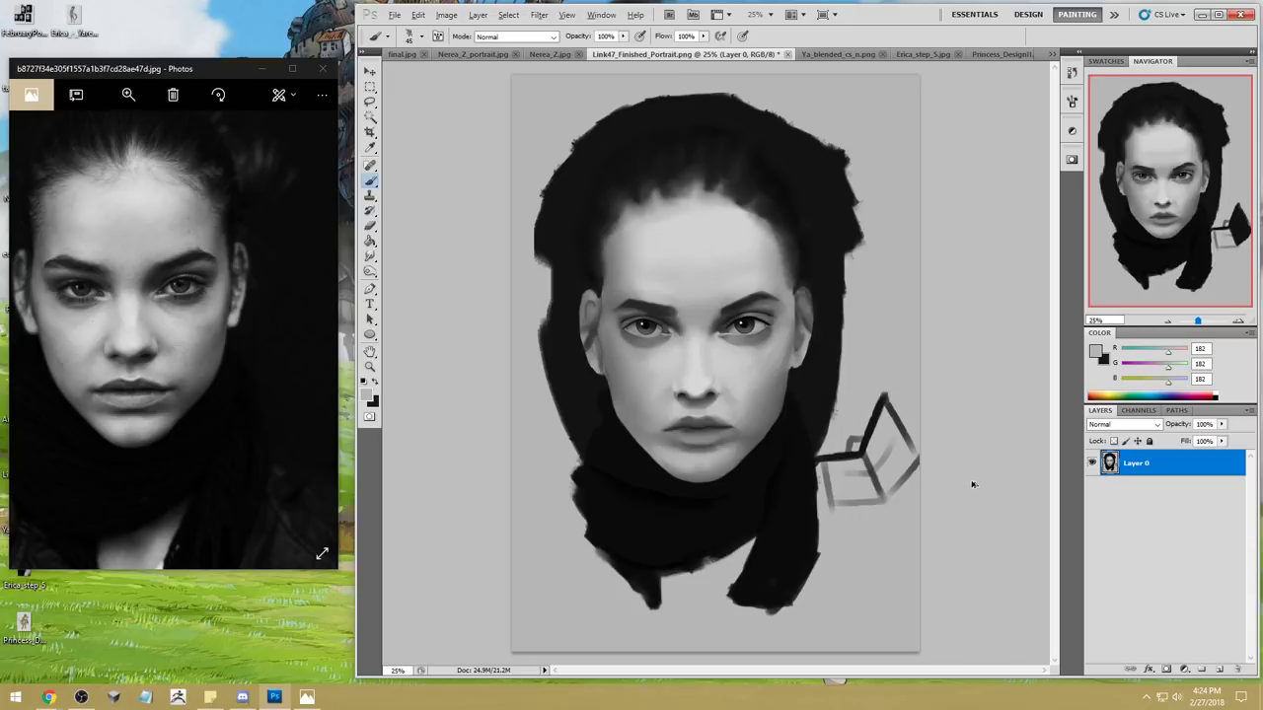
key("ctrl+alt+z")
key("ctrl+alt+z")
key("ctrl+alt+z")
key("ctrl+alt+z")
key("ctrl+alt+z")
key("ctrl+alt+z")
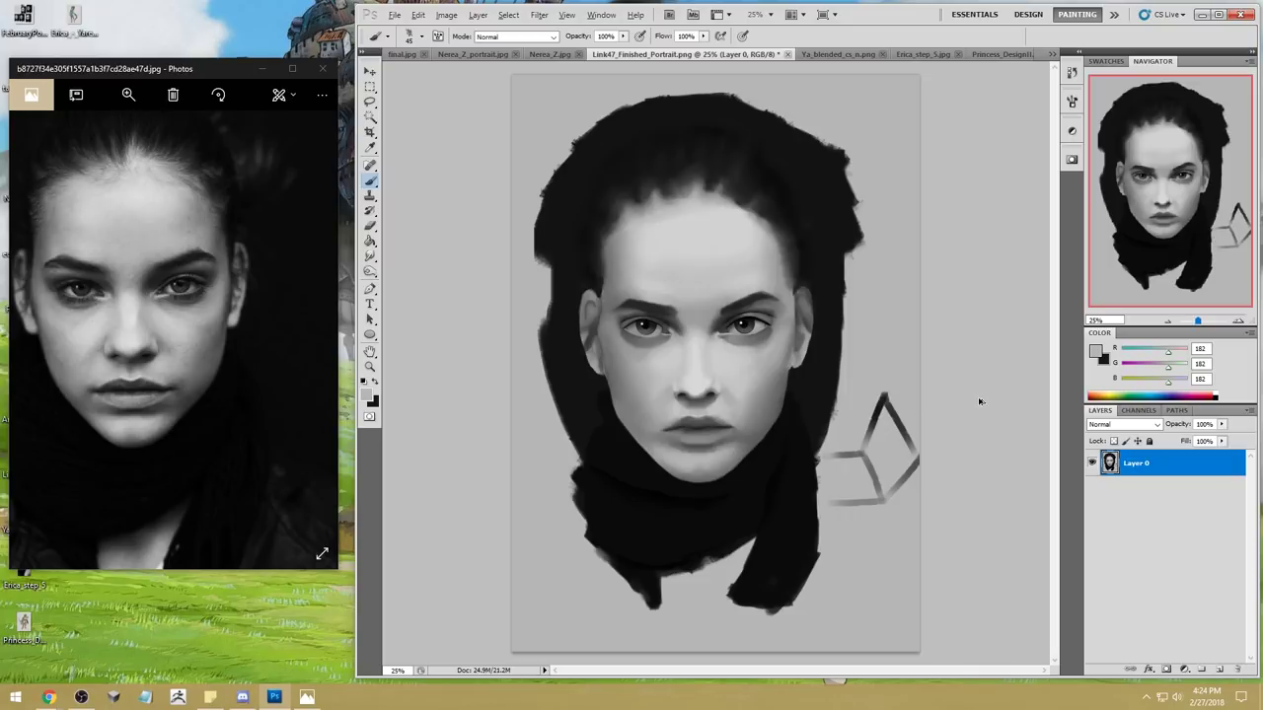
Step: Sketch two overlapping squares in near-black on the blank canvas beside the scarf
key("x")
mouse_move(868, 425)
left_mouse_down()
mouse_move(841, 438)
mouse_move(880, 460)
left_mouse_up()
mouse_move(846, 434)
left_mouse_down()
mouse_move(858, 411)
mouse_move(872, 449)
left_mouse_up()
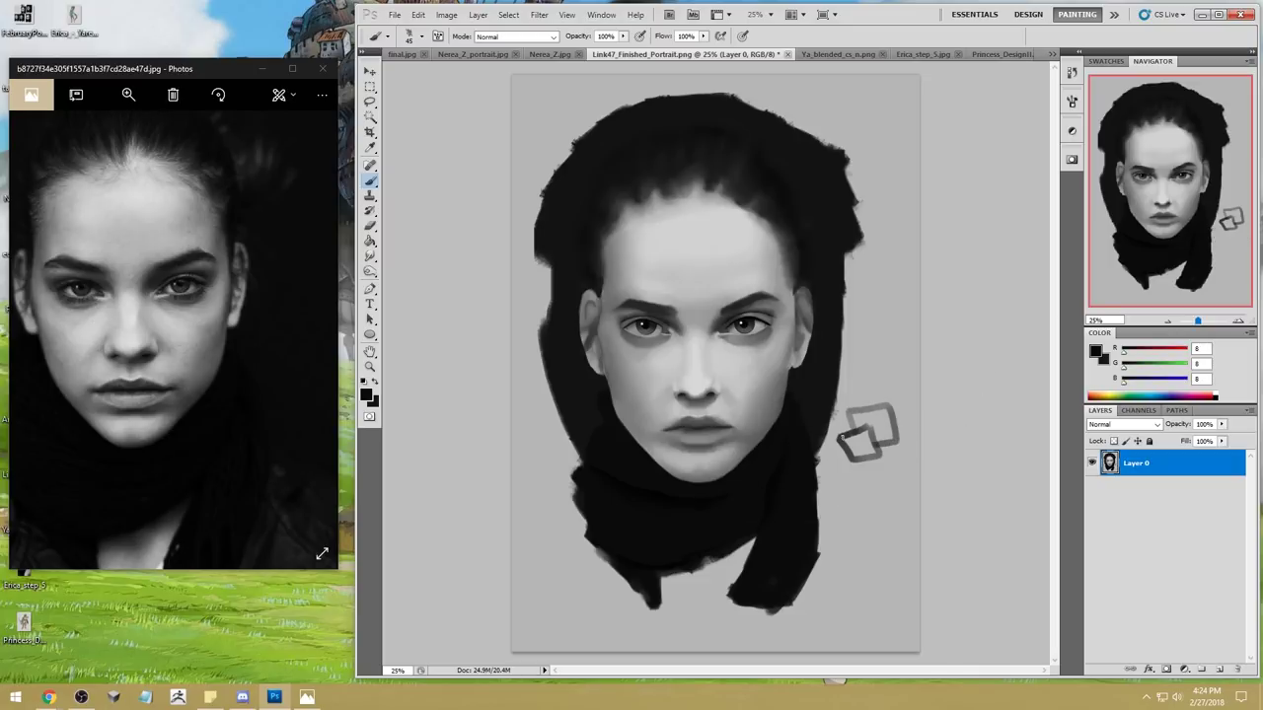
left_click_drag(851, 434, 873, 423)
Step: Undo the overlapping squares, redo them for comparison, and undo them again to clear the canvas
key("ctrl+alt+z")
key("ctrl+alt+z")
key("ctrl+alt+z")
key("ctrl+alt+z")
key("ctrl+alt+z")
key("ctrl+shift+z")
key("ctrl+shift+z")
key("ctrl+shift+z")
key("ctrl+shift+z")
key("ctrl+shift+z")
key("ctrl+alt+z")
key("ctrl+alt+z")
key("ctrl+alt+z")
key("ctrl+alt+z")
key("ctrl+alt+z")
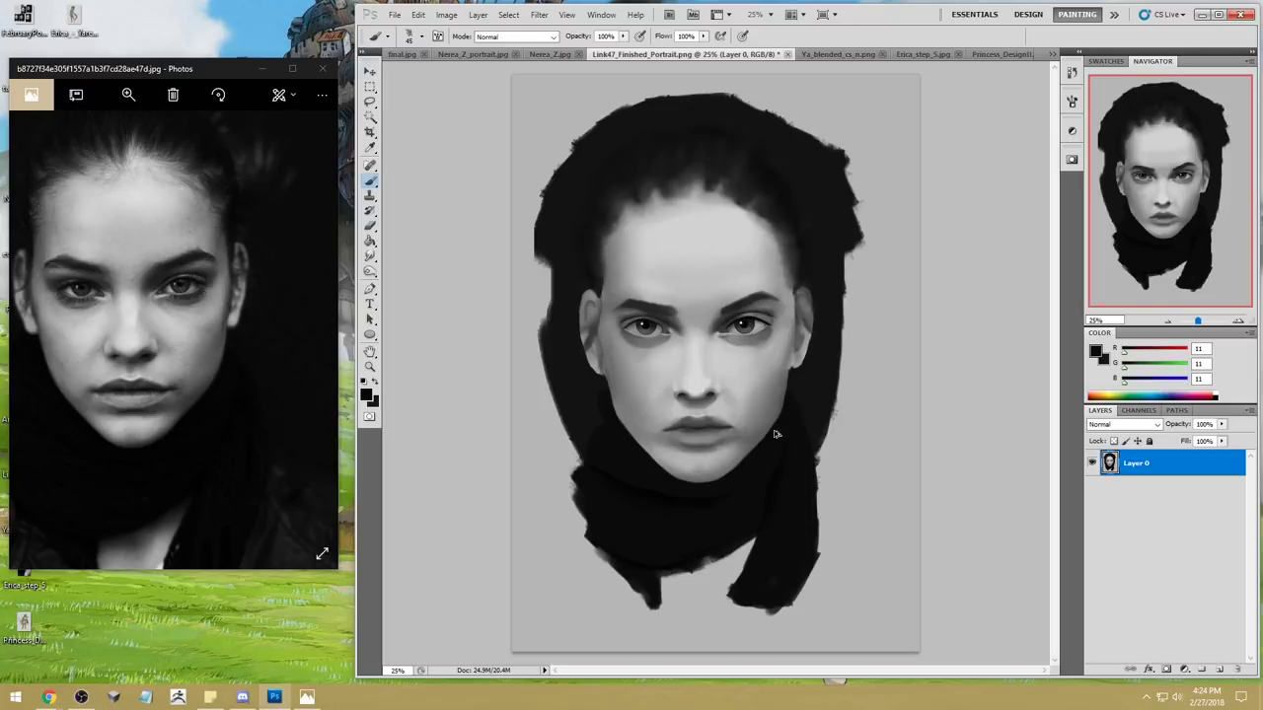
Step: Paste a copy of the whole edited portrait in place as a new layer over the document's opening history state
key("r")
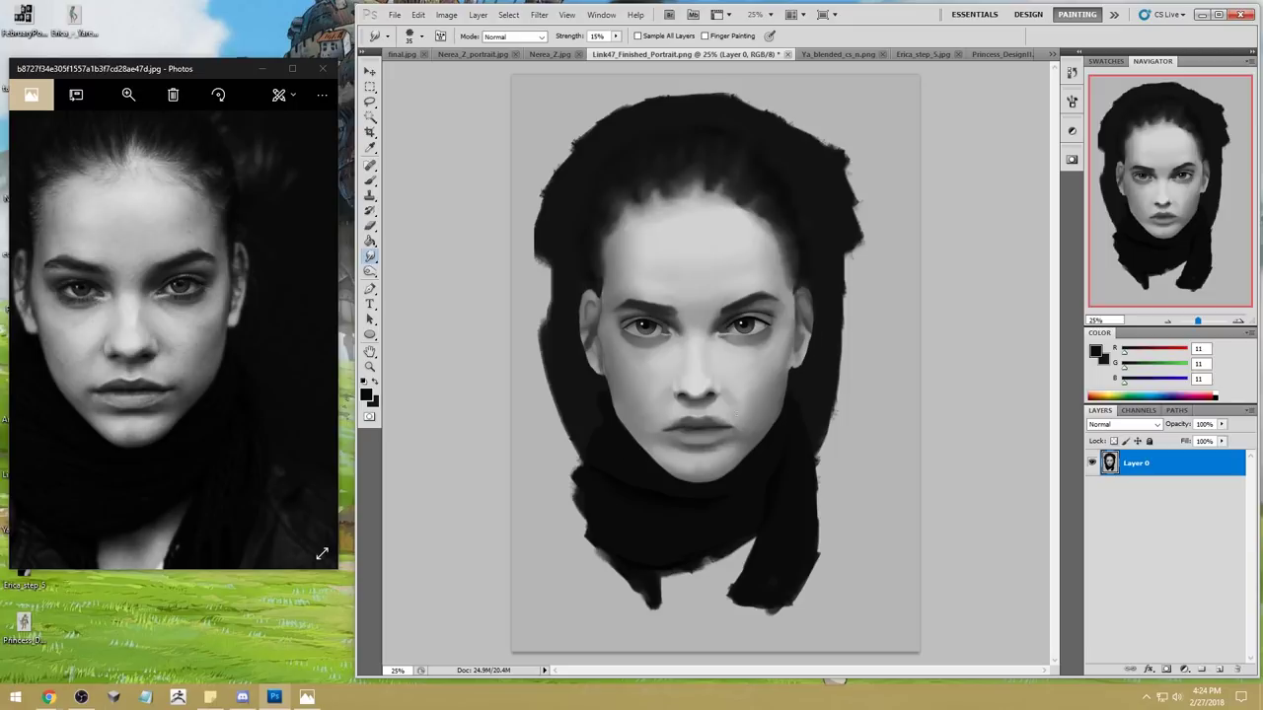
left_click(1071, 72)
key("ctrl+a")
key("ctrl+a")
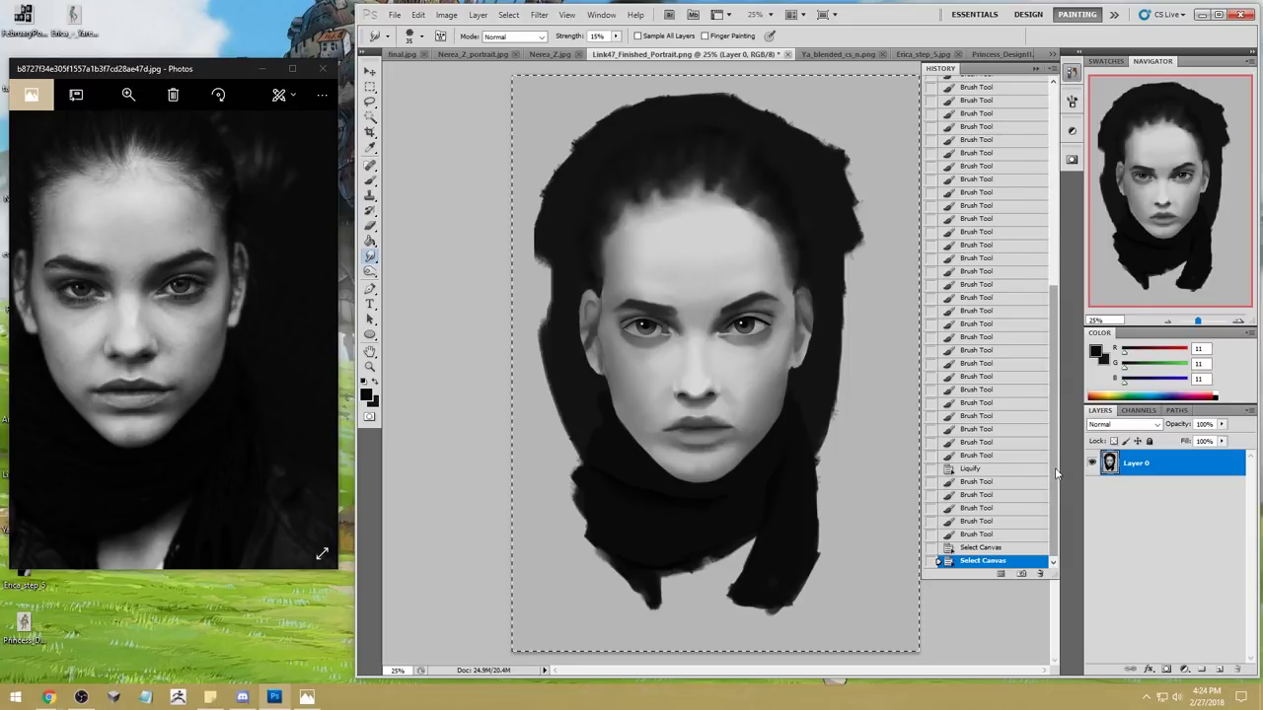
scroll(1053, 473, "up", 10)
left_click(991, 85)
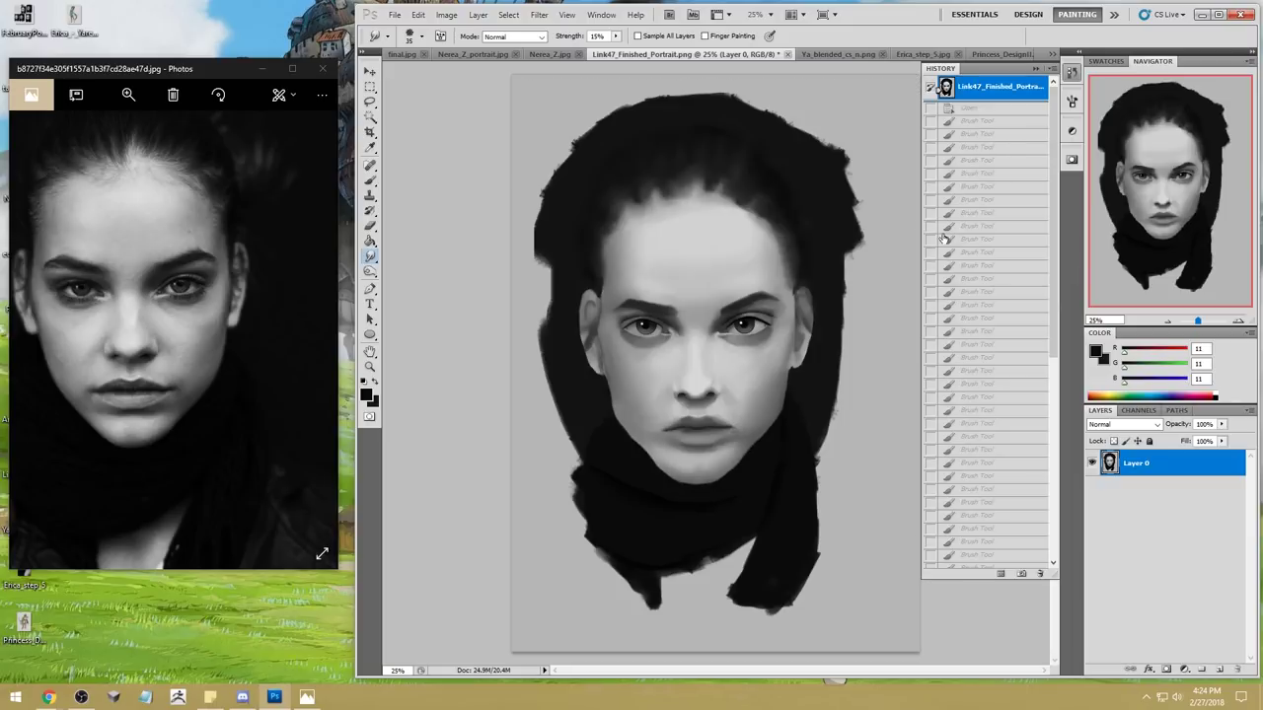
key("ctrl+shift+v")
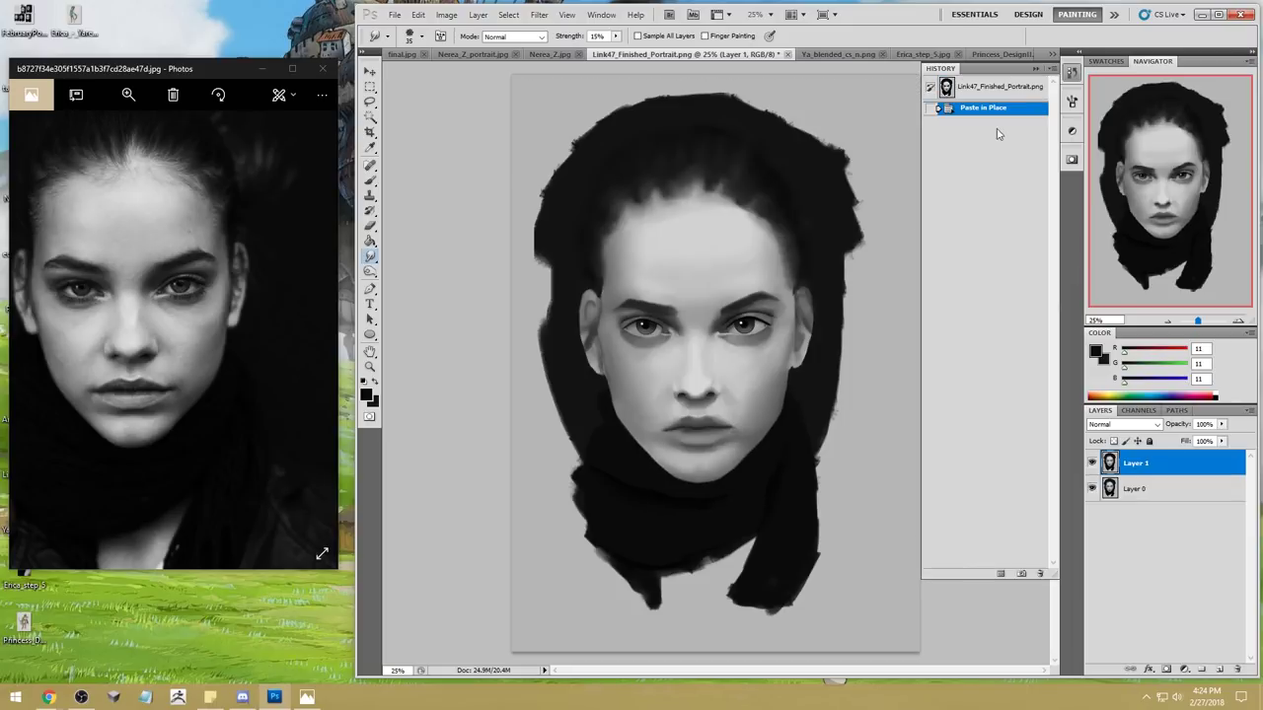
left_click(1036, 68)
Step: Compare the edited portrait with the original by repeatedly hiding and showing Layer 1
left_click(1091, 463)
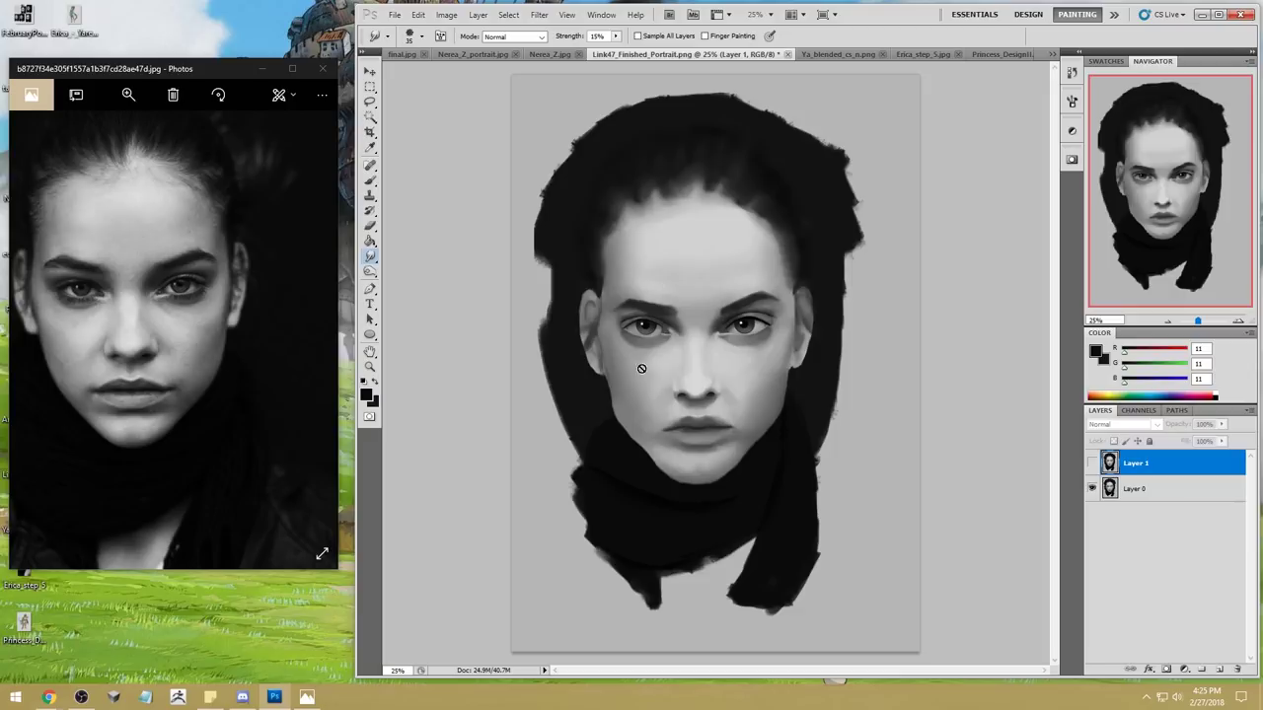
left_click(1092, 464)
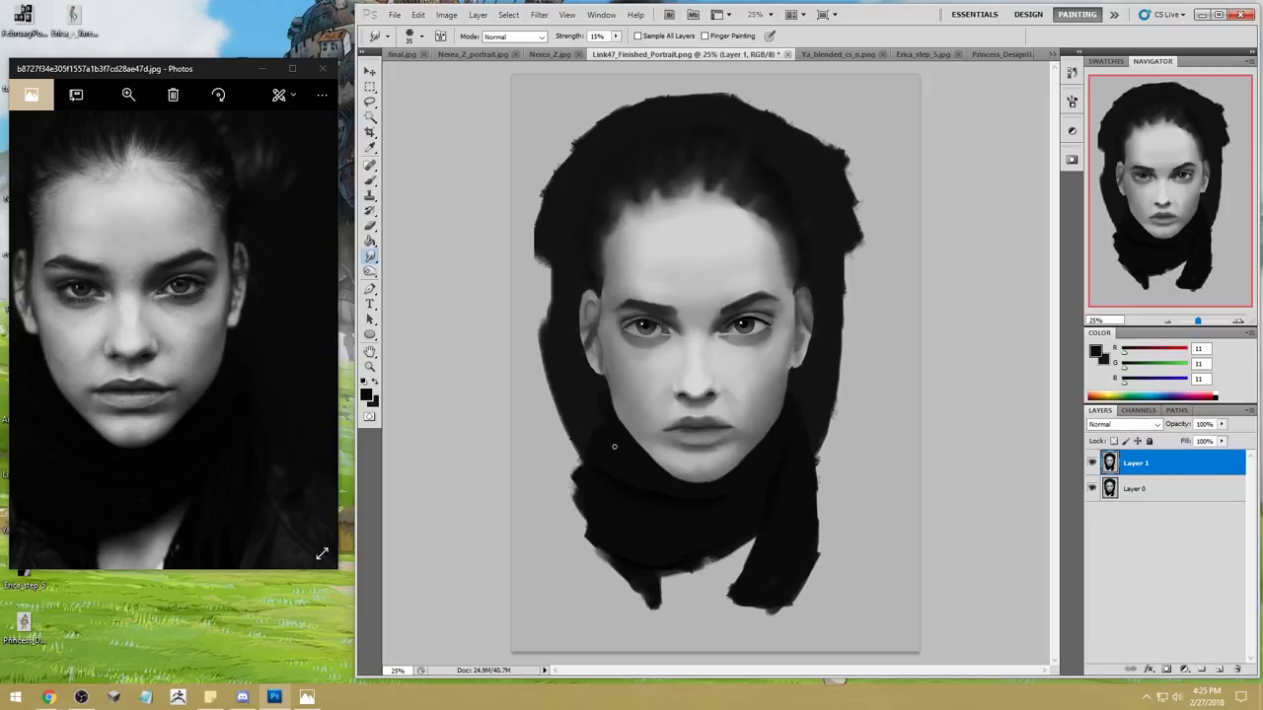
left_click(1091, 464)
left_click(1091, 464)
left_click(1091, 464)
left_click(1091, 464)
left_click(1092, 464)
left_click(1091, 464)
left_click(1092, 463)
left_click(1092, 463)
left_click(1092, 464)
left_click(1093, 464)
Step: Try smudging the inner part of the right-hand eyebrow with a 40 px brush at 15% strength and undo it
key("z")
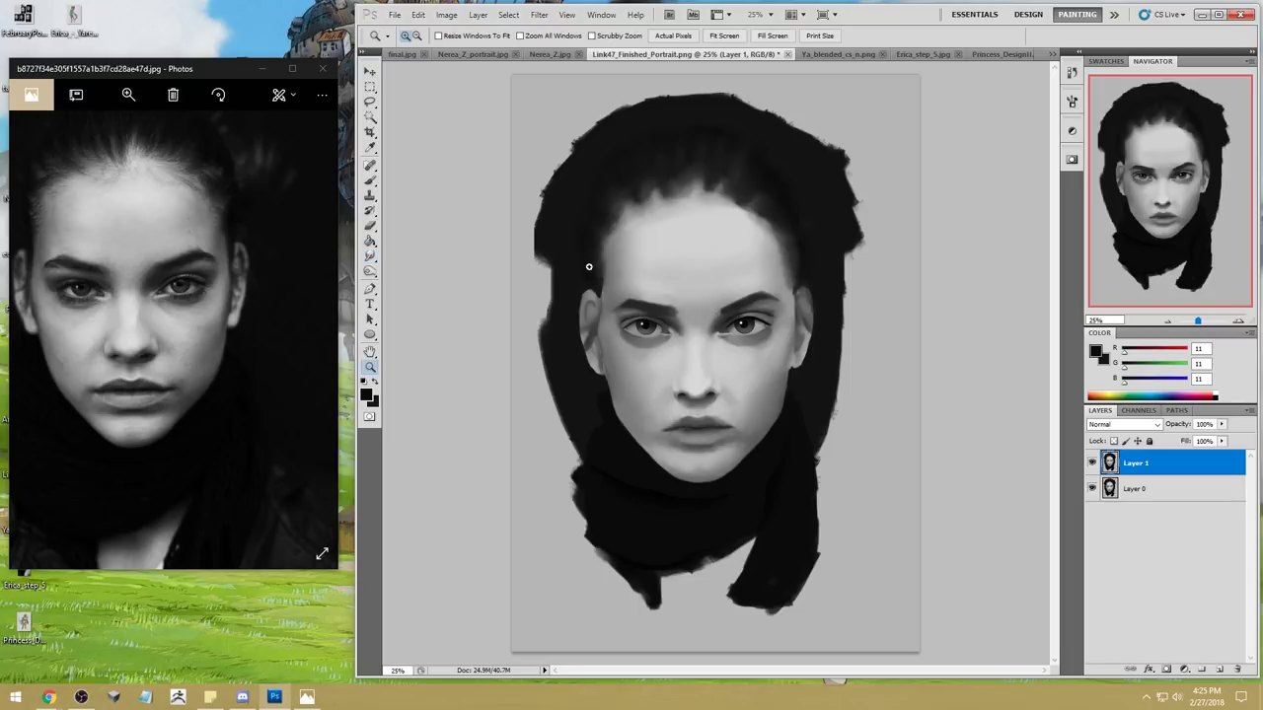
left_click(793, 361)
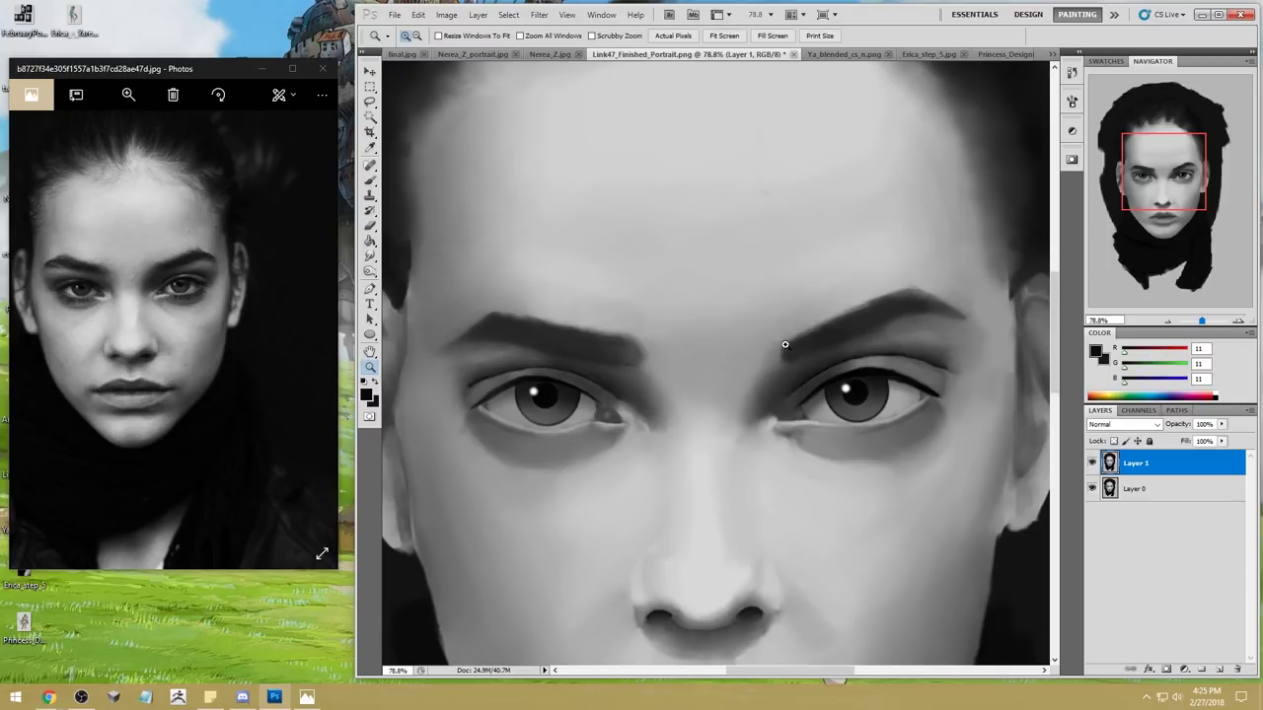
left_click(370, 257)
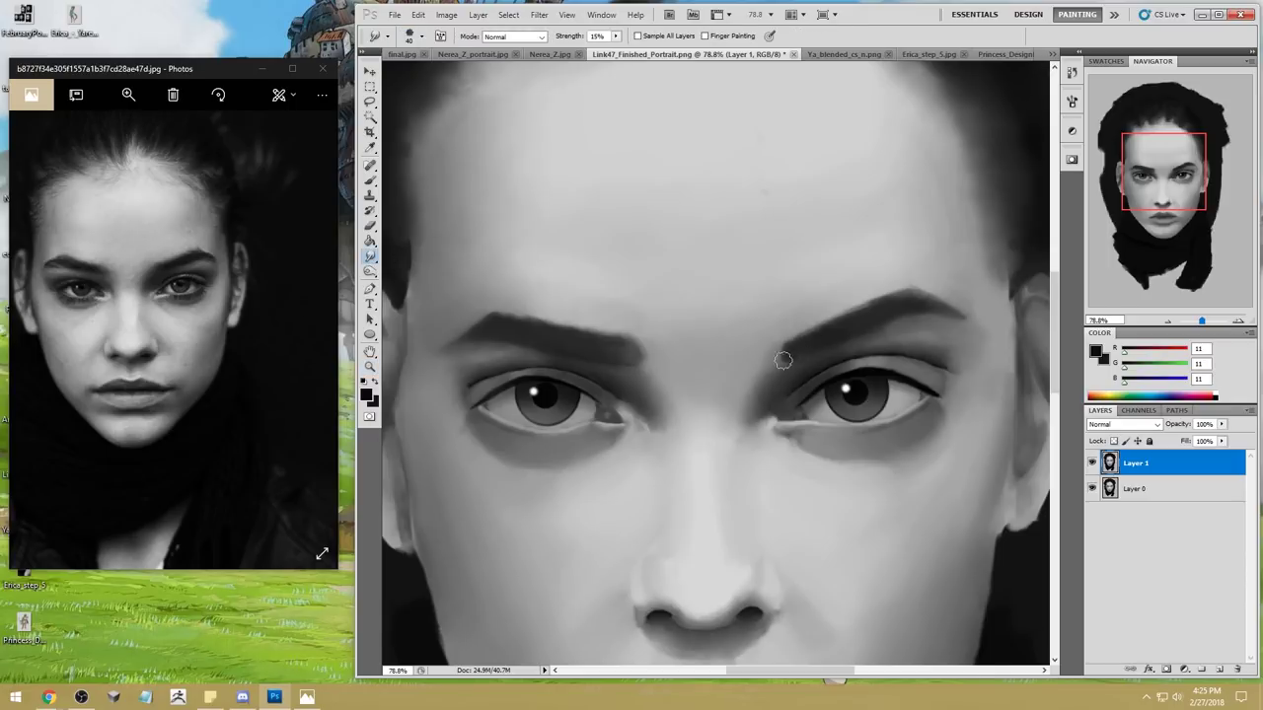
key("ctrl+z")
left_click(597, 36)
left_click(608, 37)
double_click(606, 37)
mouse_move(827, 322)
left_mouse_down()
mouse_move(768, 373)
mouse_move(839, 307)
mouse_move(864, 302)
left_mouse_up()
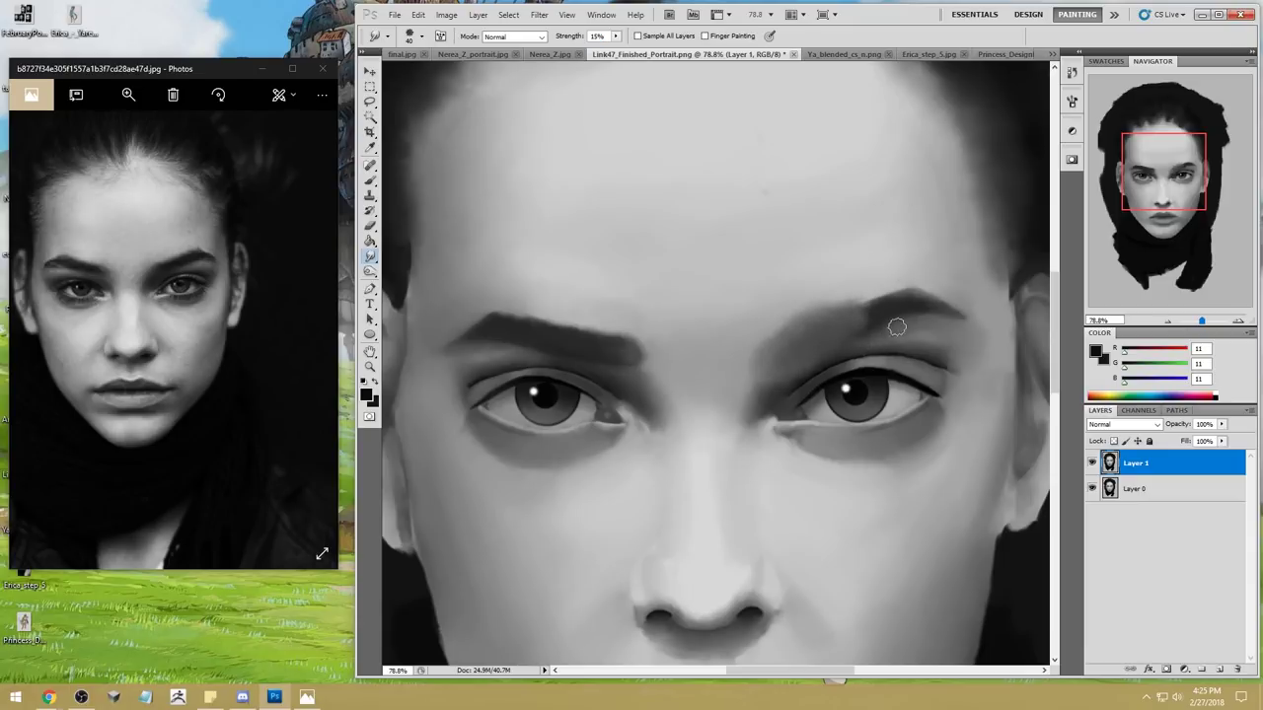
key("ctrl+z")
Step: Soften the inner ends of both eyebrows with the Smudge tool at 5% strength
double_click(597, 37)
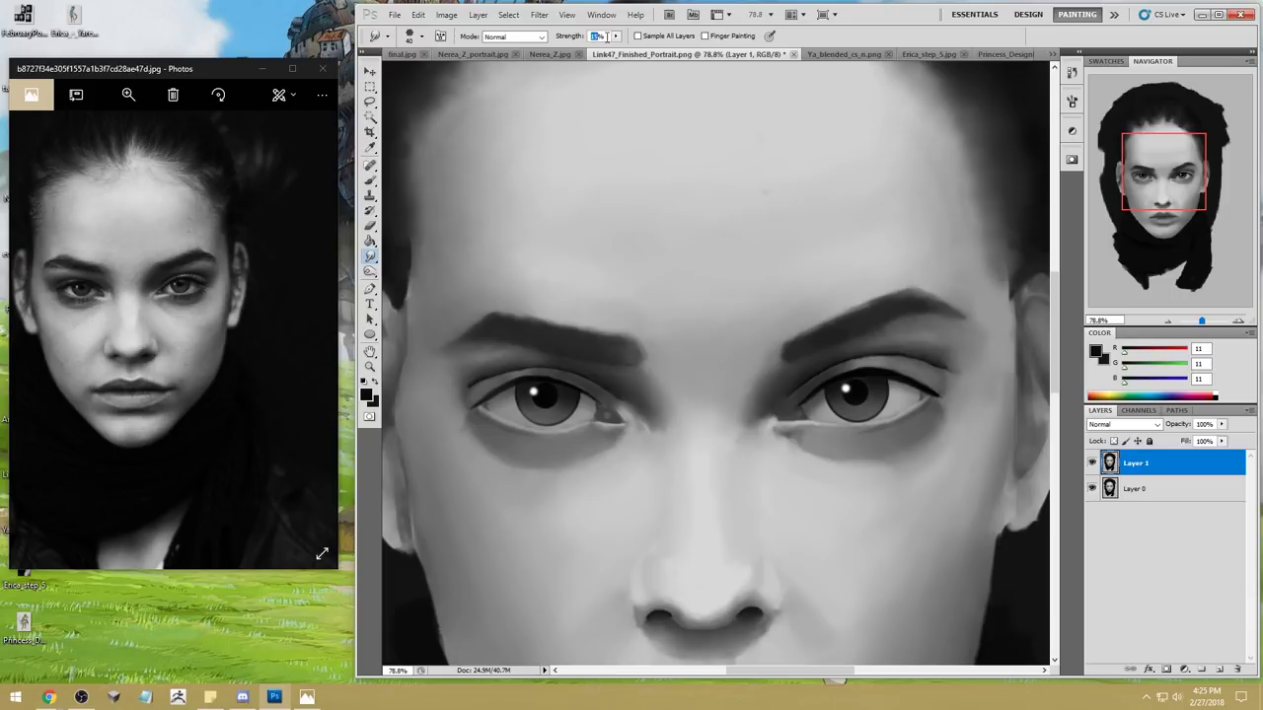
type("5")
key("Return")
left_click_drag(796, 355, 769, 365)
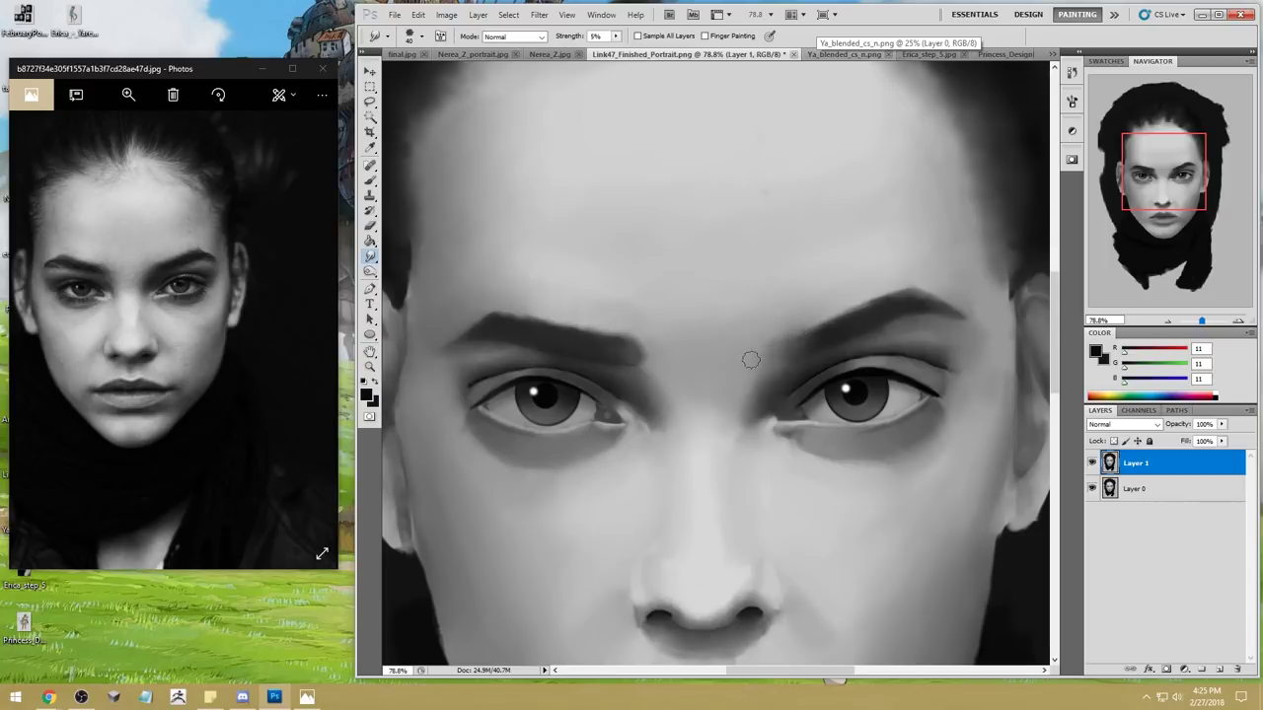
mouse_move(653, 373)
left_mouse_down()
mouse_move(661, 350)
mouse_move(665, 366)
mouse_move(651, 362)
left_mouse_up()
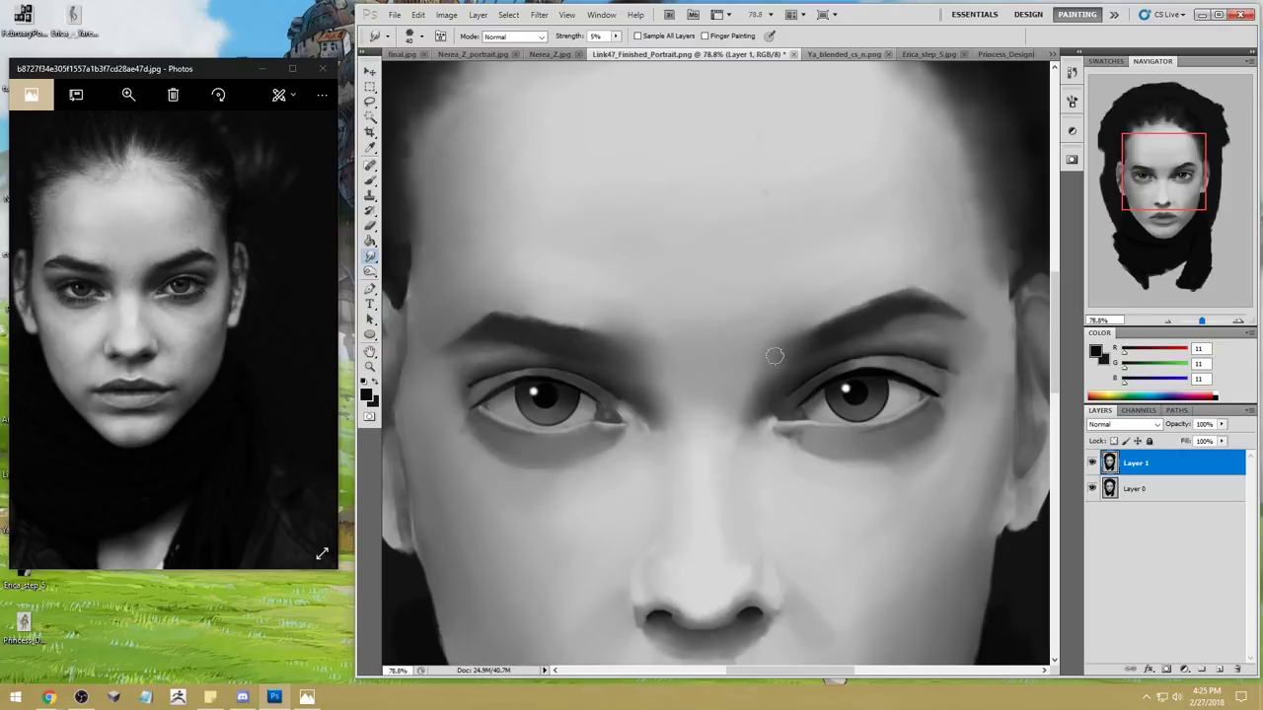
key("ctrl+minus")
key("ctrl+minus")
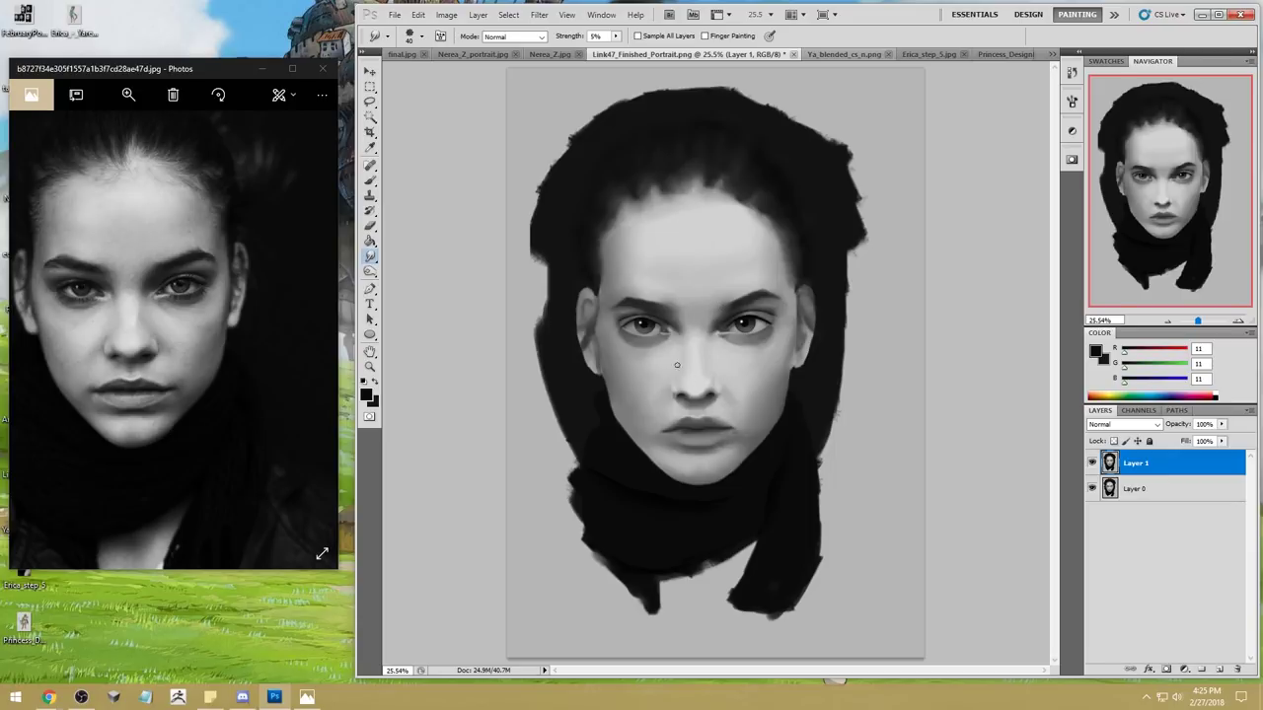
Step: Soften the lower eyelids and inner corners of both eyes with sampled greys using a 15 px brush
key("b")
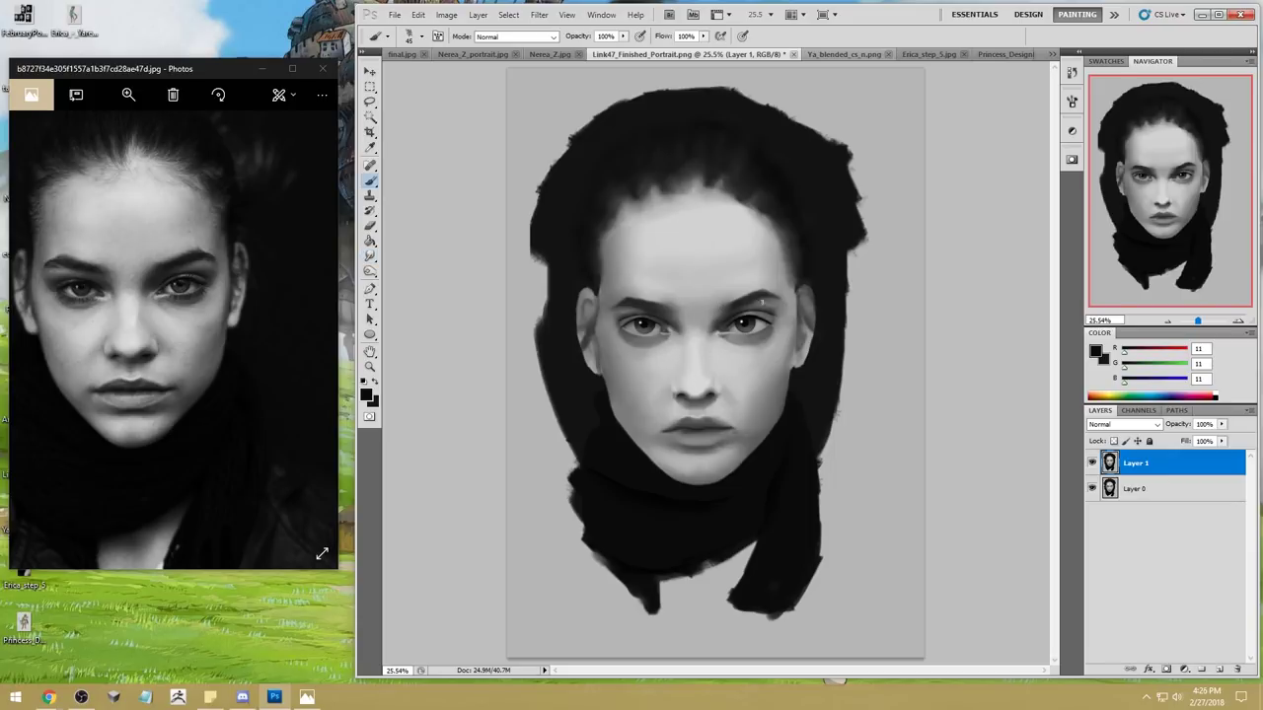
right_click(743, 306)
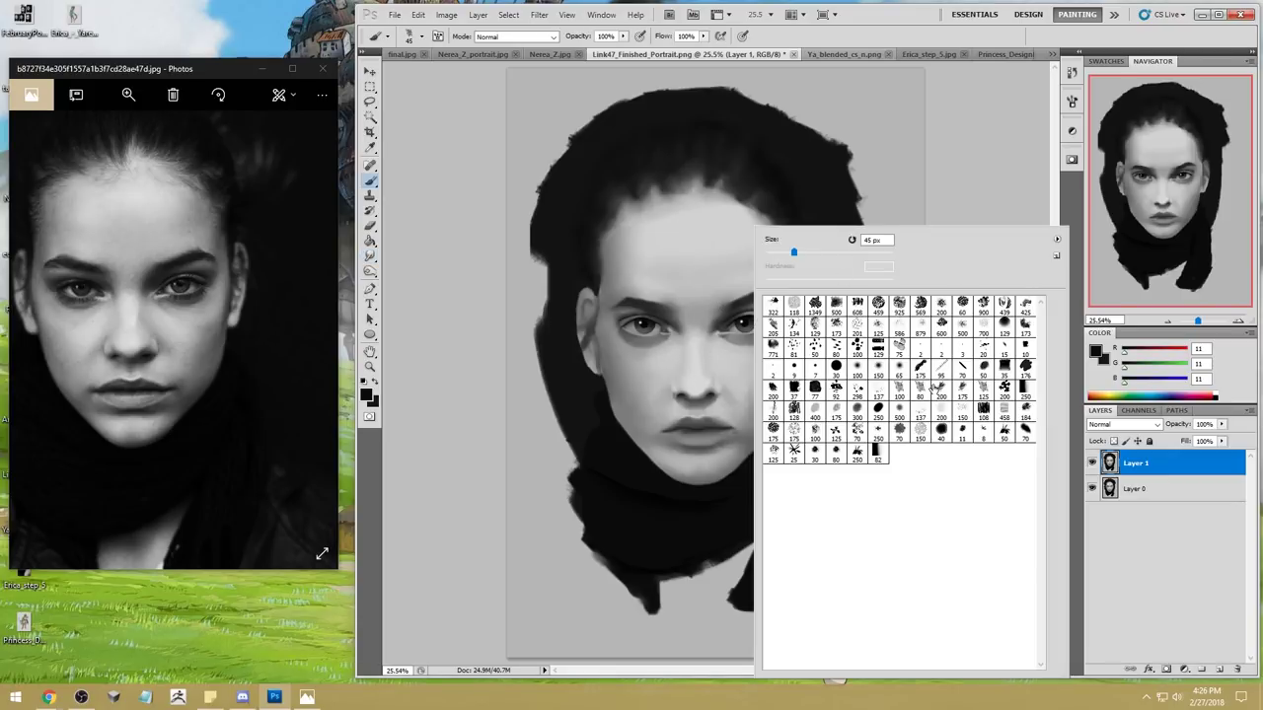
left_click(984, 194)
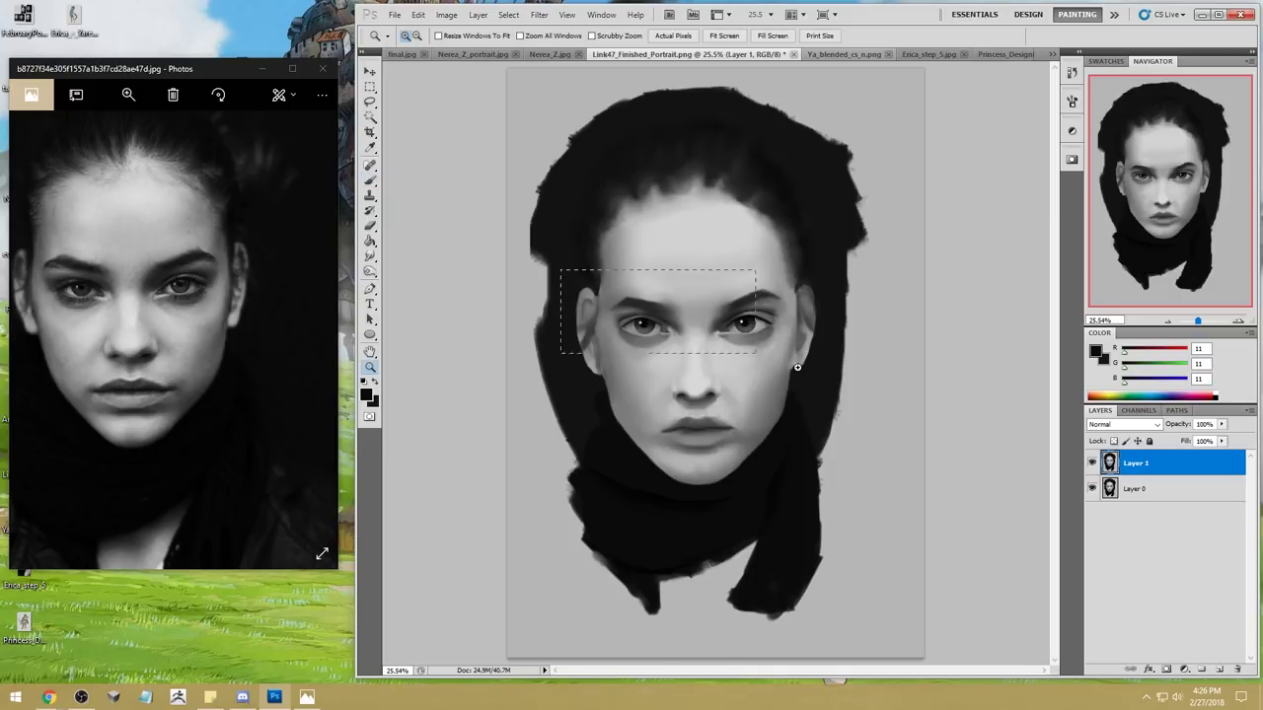
scroll(651, 286, "up", 3)
left_click(625, 409, "alt")
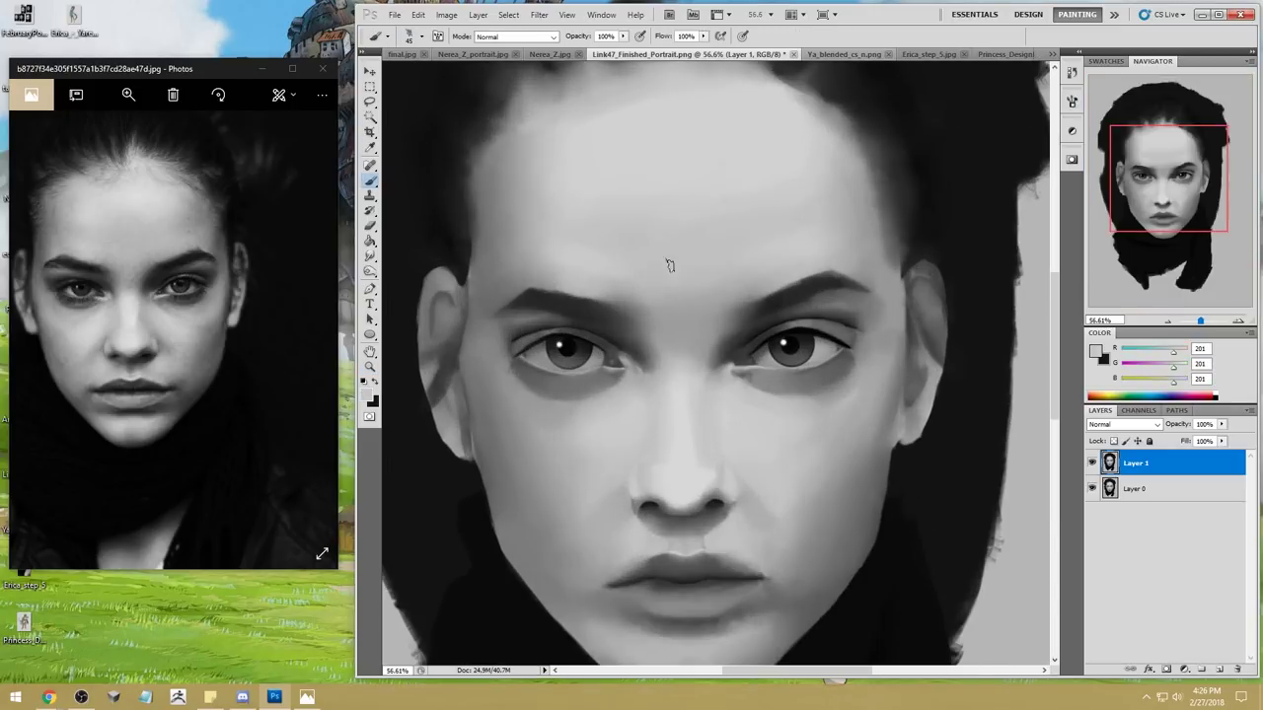
left_click_drag(596, 369, 548, 373)
left_click(817, 361, "alt")
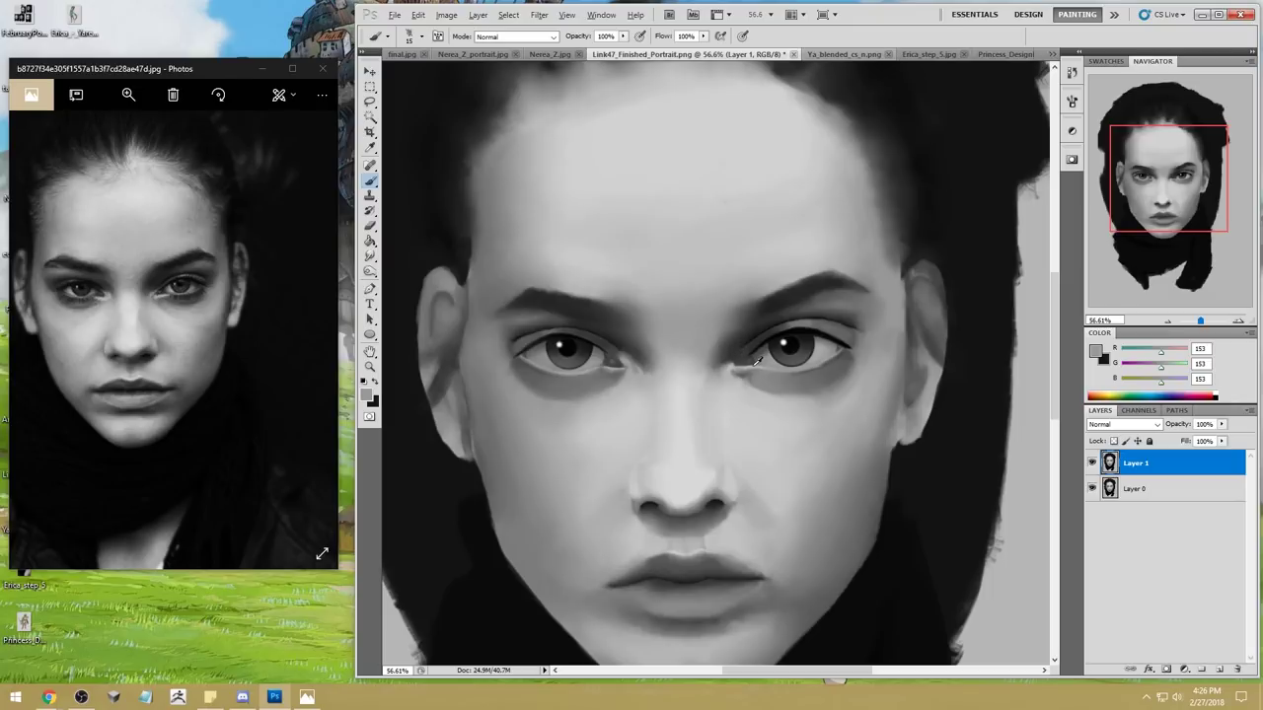
left_click(742, 393, "alt")
left_click_drag(764, 370, 787, 371)
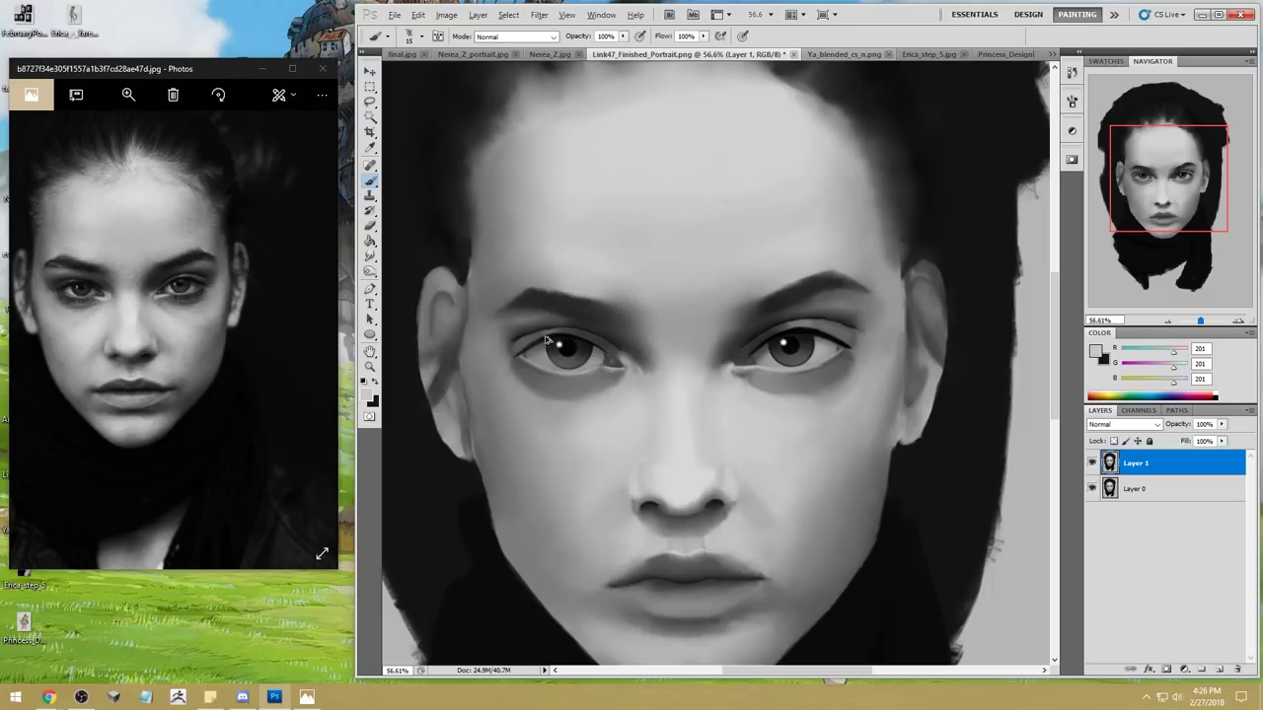
Step: Refine the lower lid rim of the left-hand eye with sampled grays and near-white, undoing the unwanted last strokes
left_click_drag(551, 373, 580, 374)
left_click(606, 366, "alt")
left_click(604, 369, "alt")
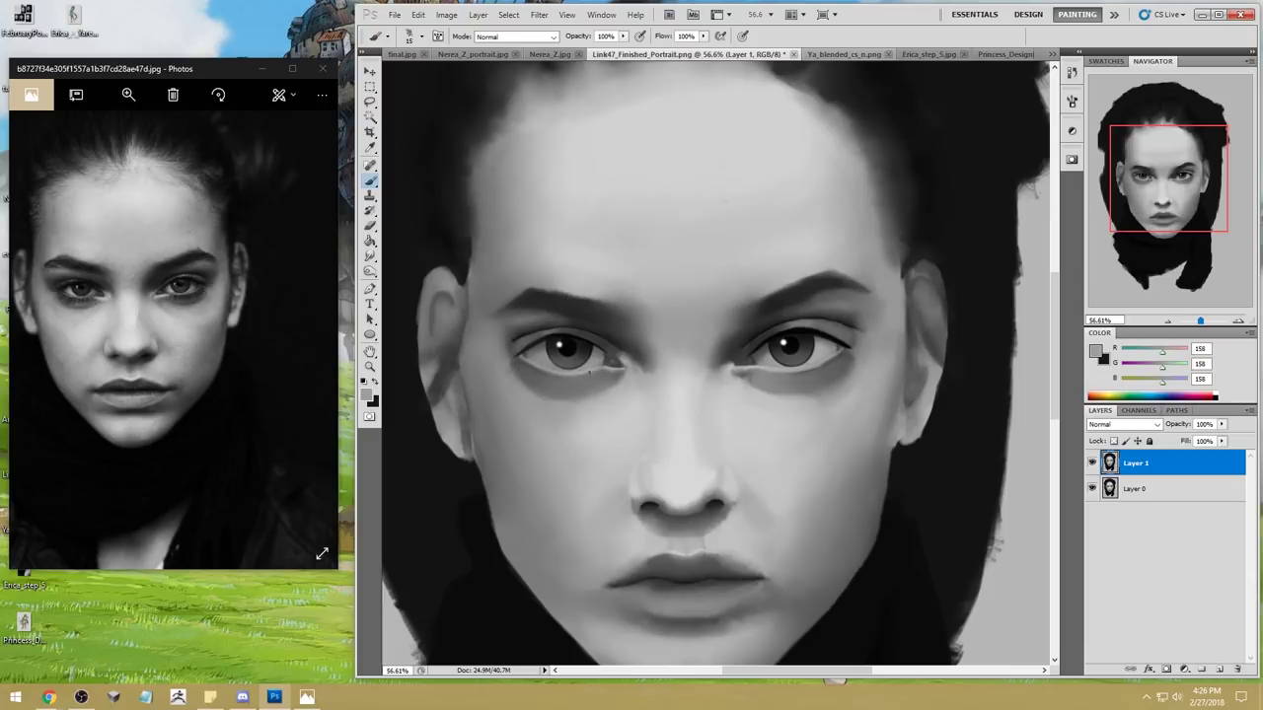
left_click(562, 343, "alt")
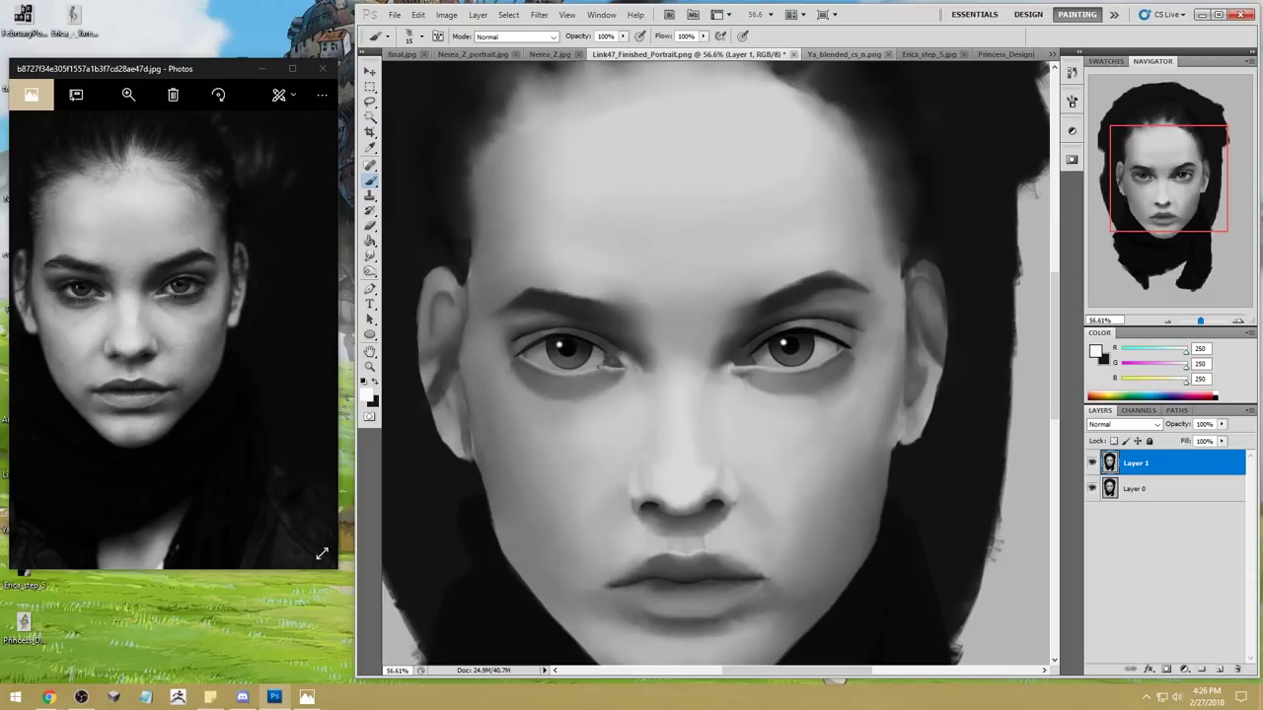
left_click_drag(548, 373, 602, 365)
key("ctrl+z")
key("ctrl+alt+z")
key("ctrl+shift+z")
Step: Retouch the lower lid and skin beneath the right-hand eye with sampled light grays, enlarging the brush to 50 px
left_click(758, 397, "alt")
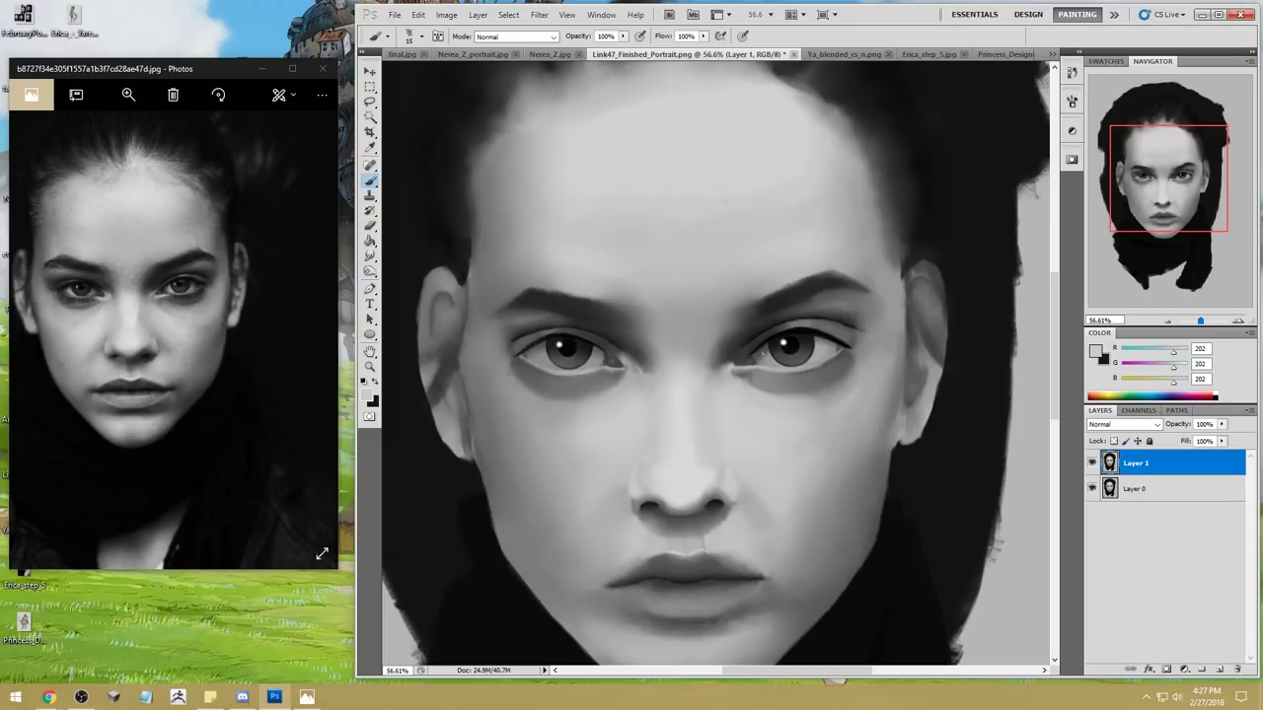
left_click(730, 367, "alt")
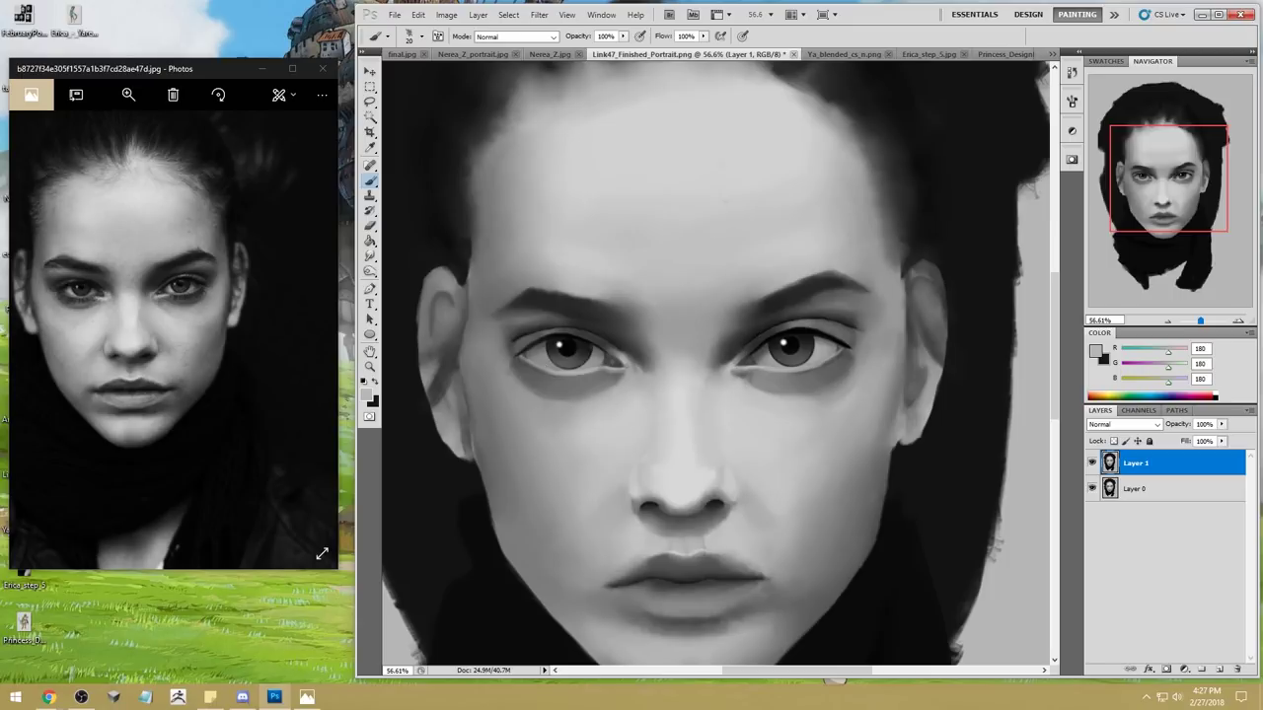
key("bracketright")
key("bracketright")
key("bracketright")
left_click(767, 403, "alt")
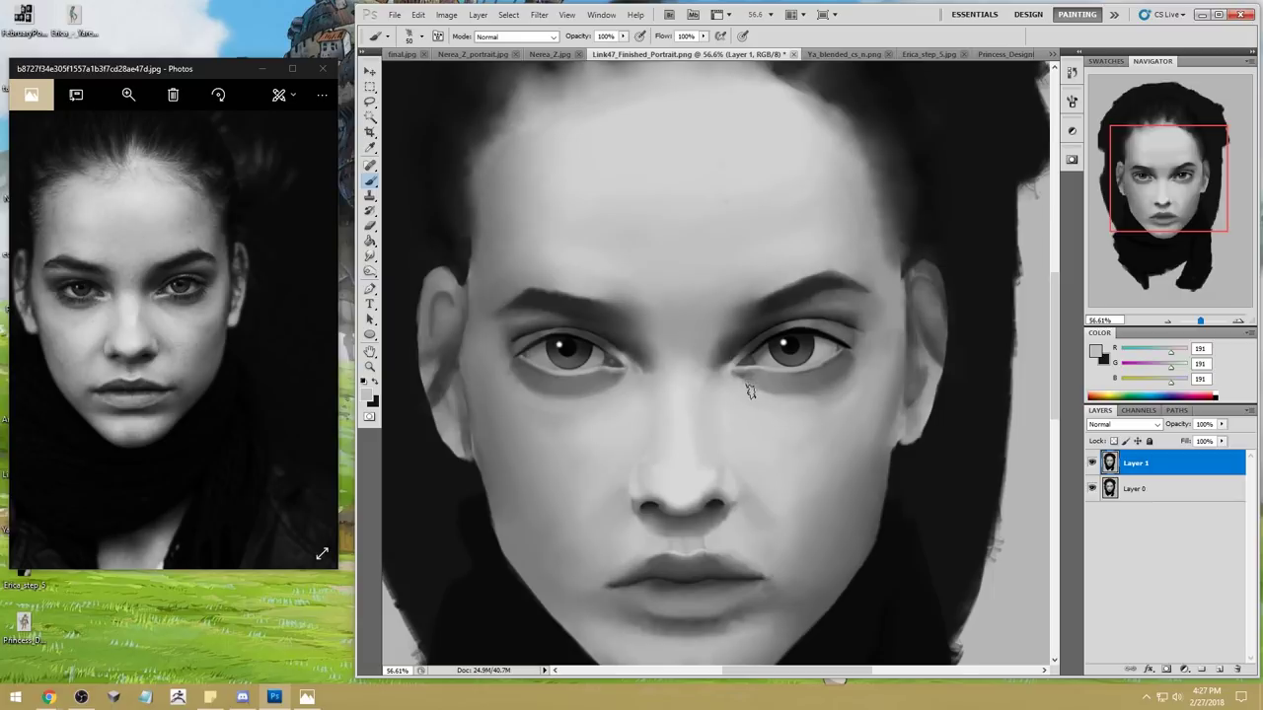
Step: Smudge the skin under the eyes at 5% strength and repaint the area with tones sampled beneath both eyes
left_click(370, 255)
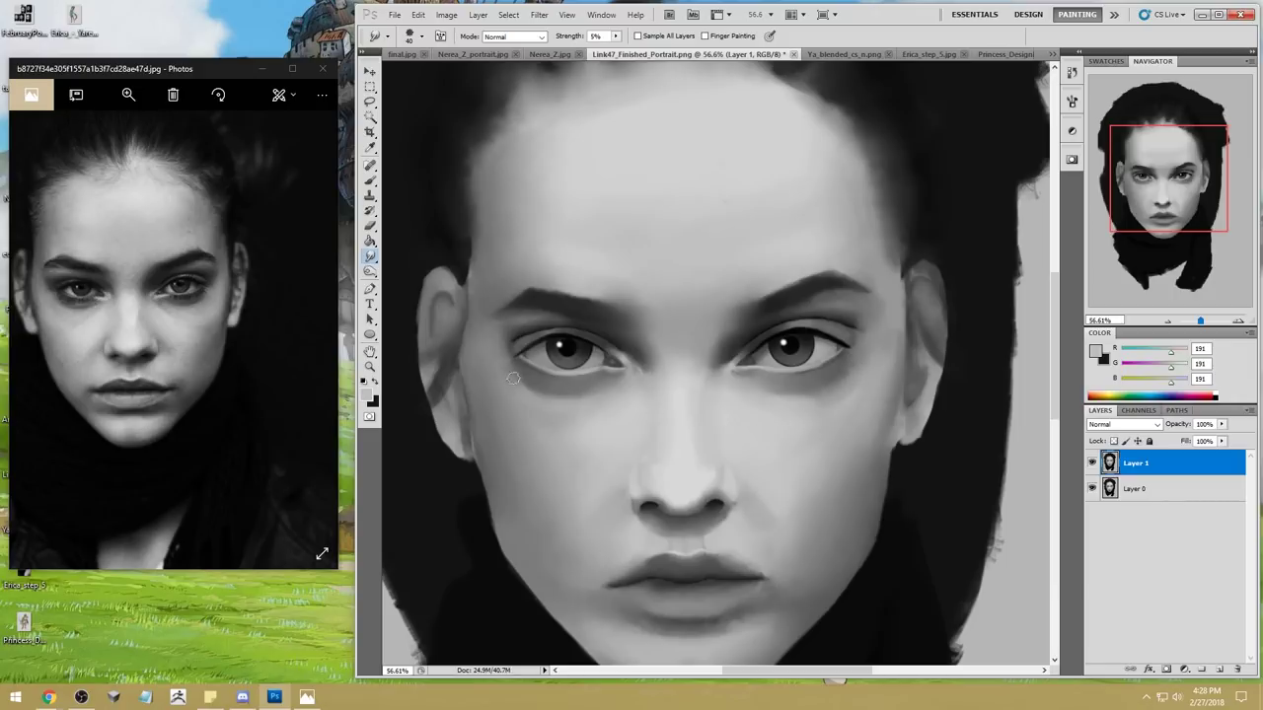
key("b")
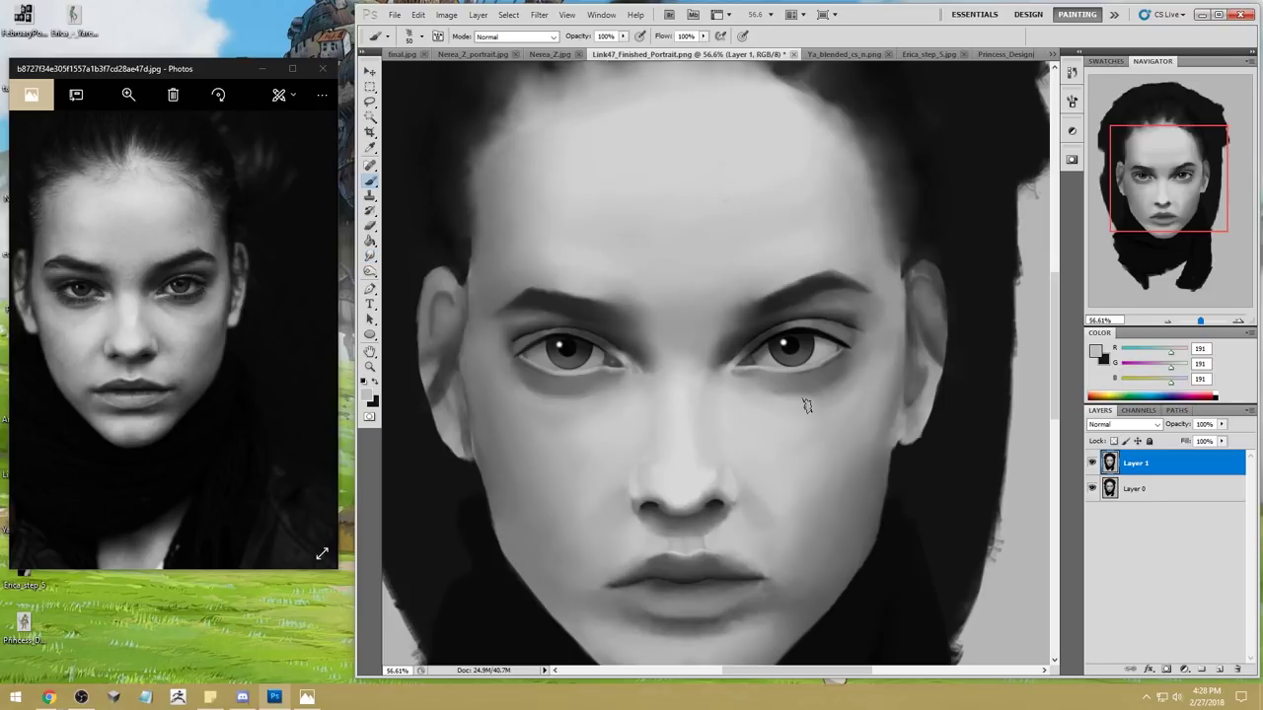
left_click(804, 402, "alt")
left_click(572, 409, "alt")
left_click(542, 383, "alt")
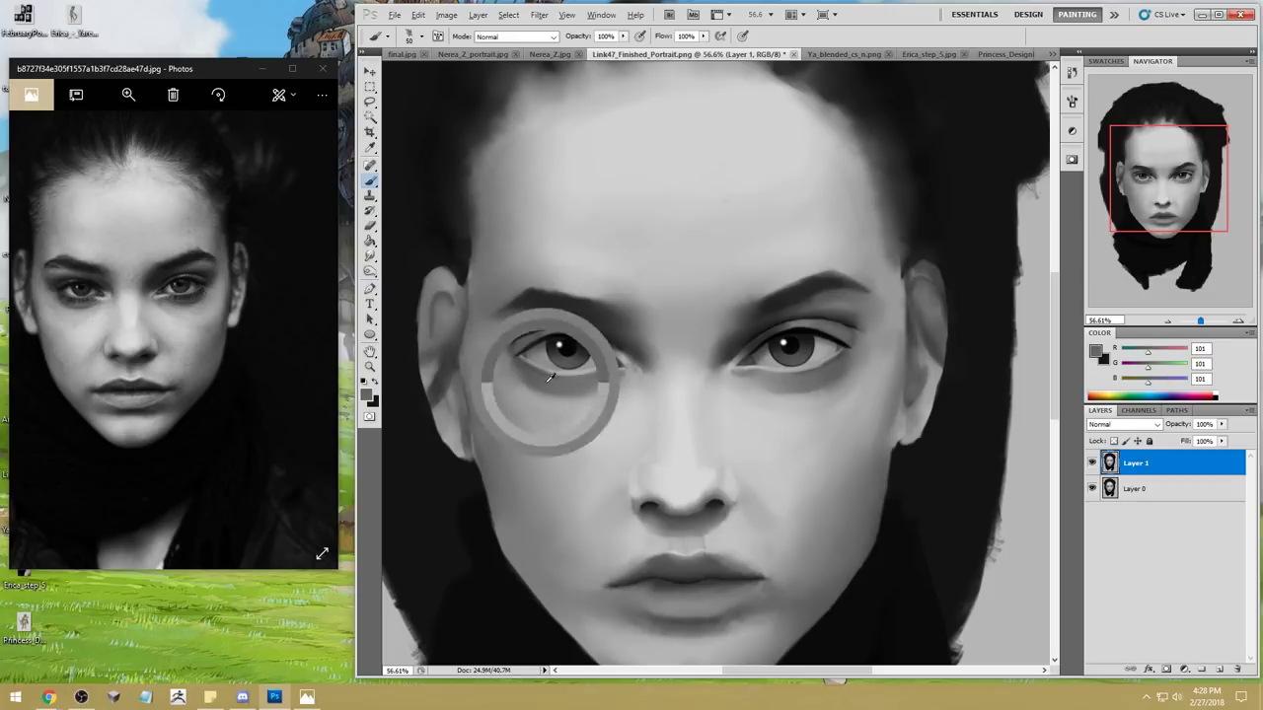
Step: Add a new layer above Layer 1 and set up a soft round brush at 300 px
right_click(817, 314)
left_click(958, 268)
key("Return")
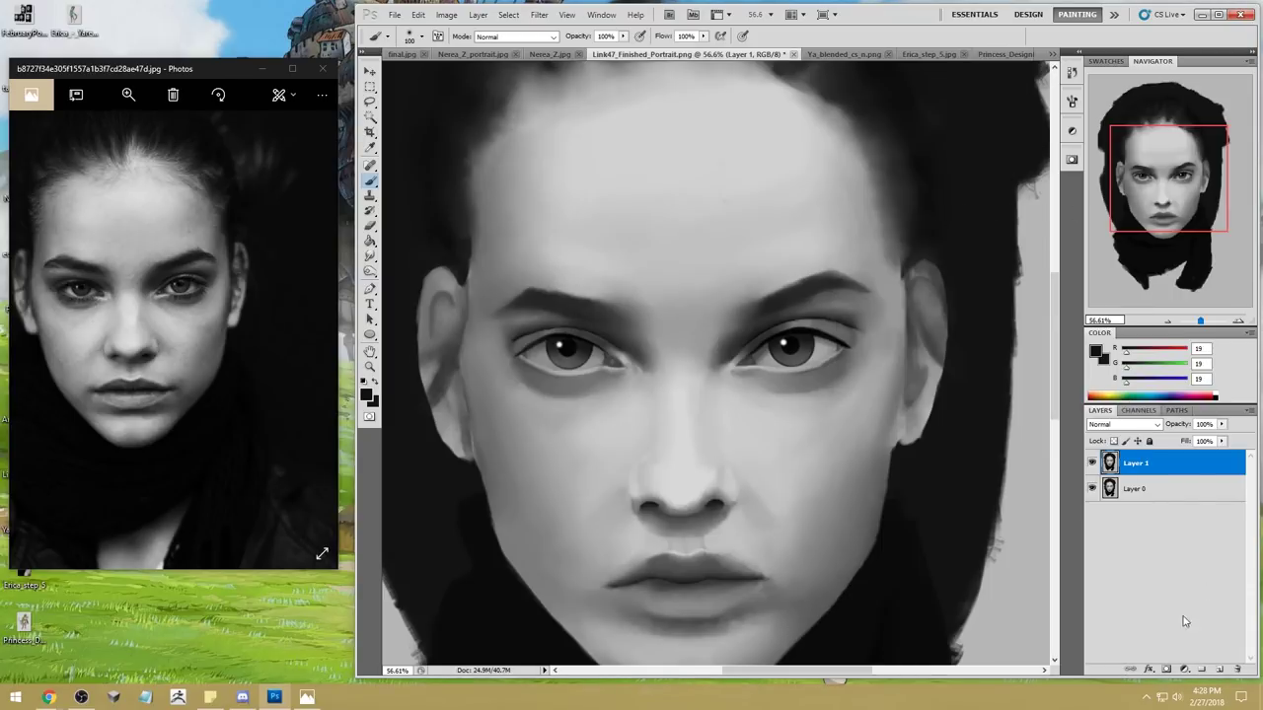
left_click(1220, 669)
key("bracketright")
key("bracketright")
key("bracketright")
key("bracketright")
key("bracketright")
key("bracketright")
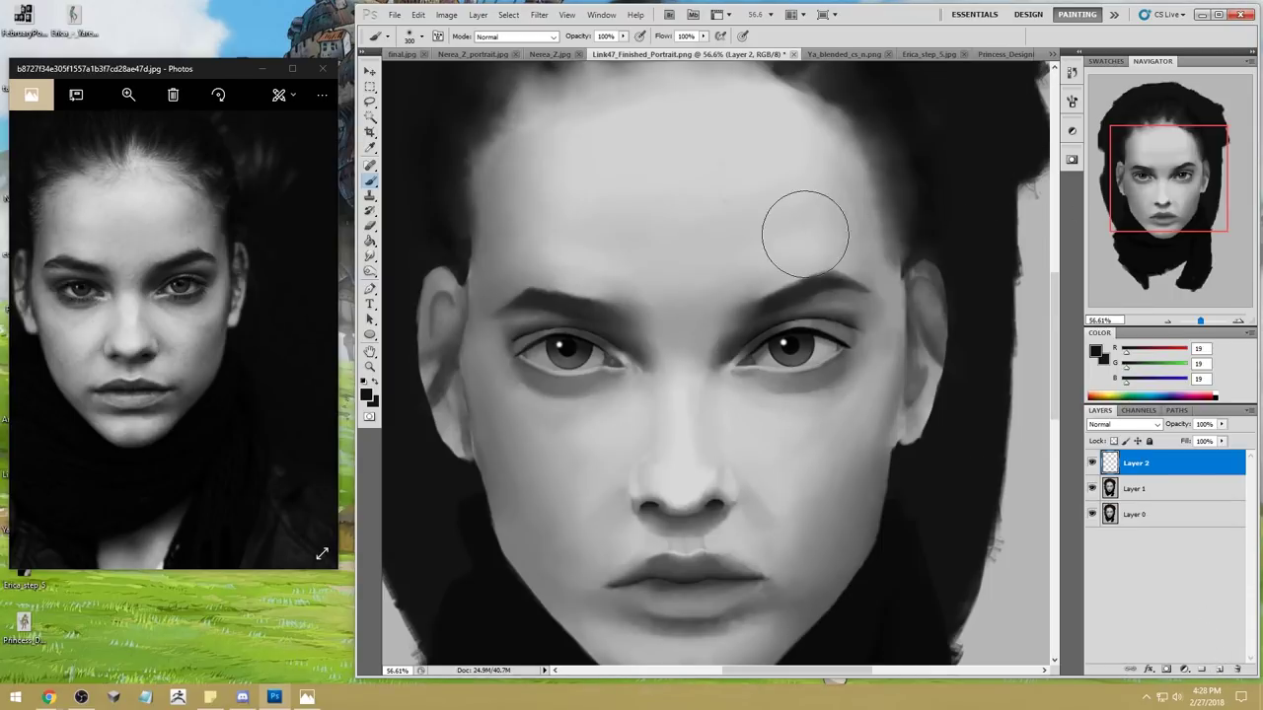
Step: Sample a dark gray near the inner corner of the right-hand eye and lower the brush opacity to 31%
left_click(773, 317, "alt")
left_click(623, 35)
left_click_drag(622, 48, 585, 49)
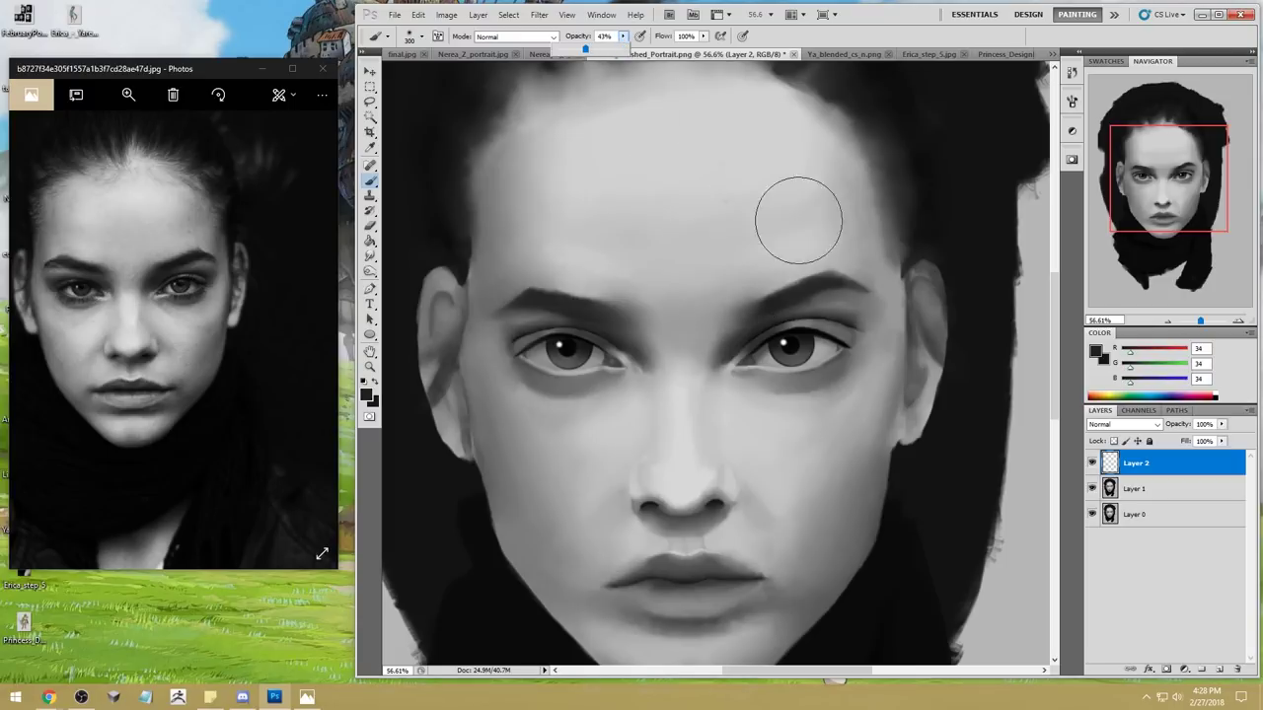
left_click(762, 387)
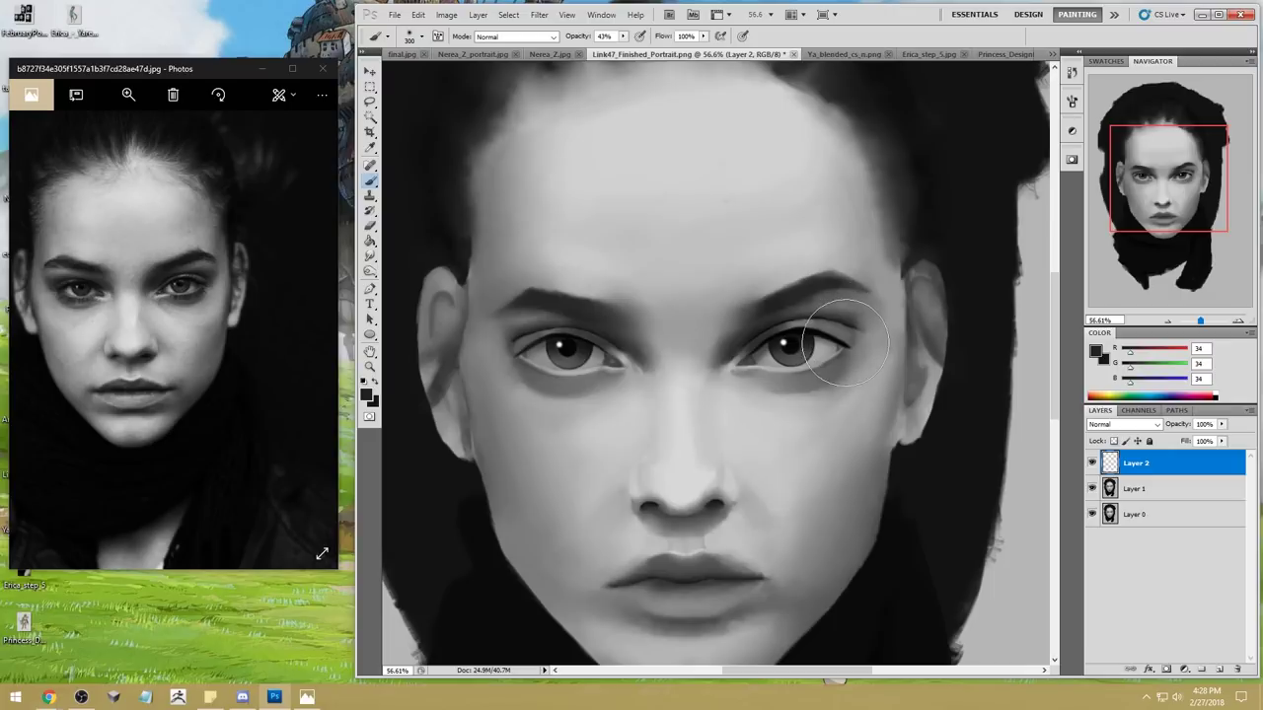
left_click_drag(622, 36, 608, 48)
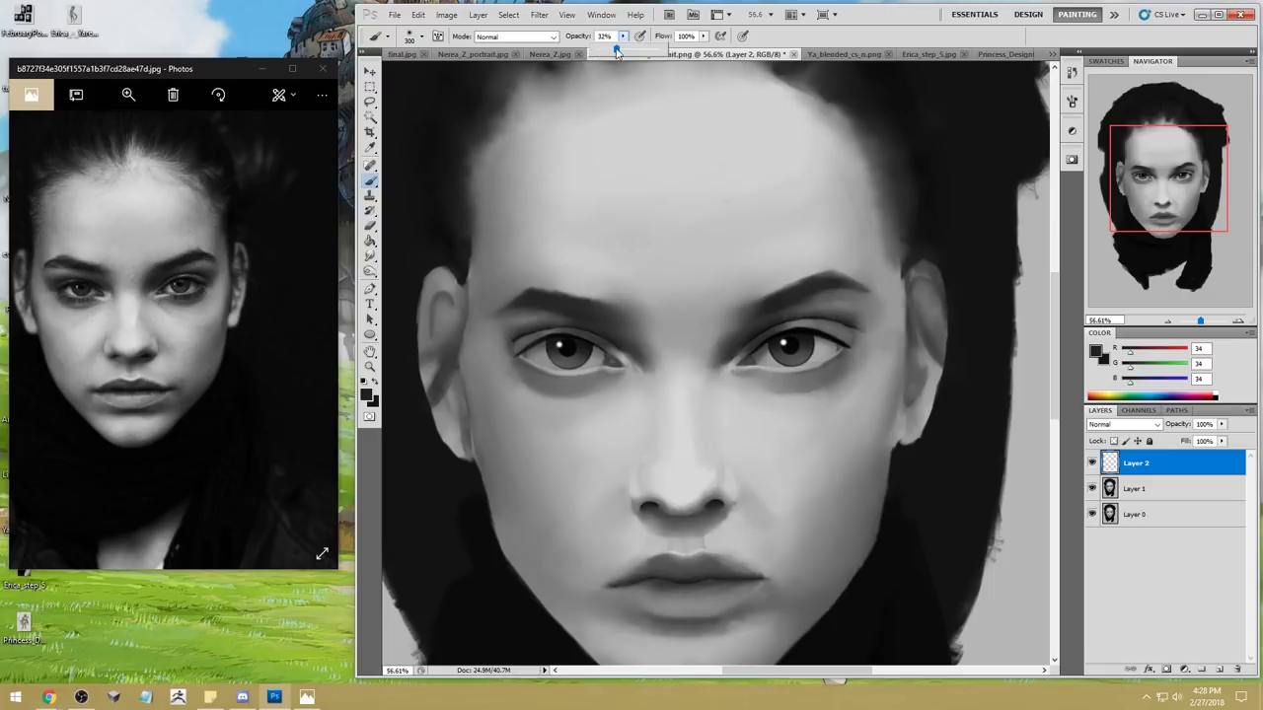
Step: Darken the area around the right-hand eye with the soft brush at 200 px and switch to the Eraser for cleanup
key("bracketleft")
key("bracketleft")
key("bracketleft")
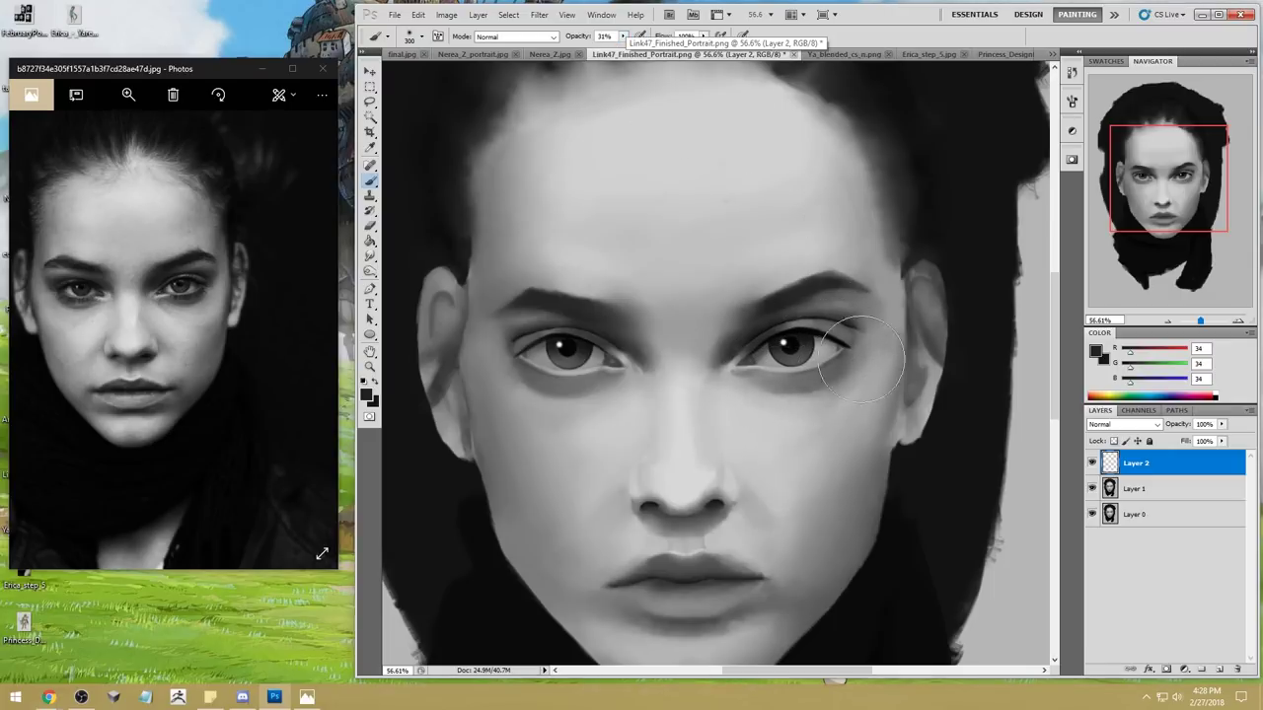
key("bracketright")
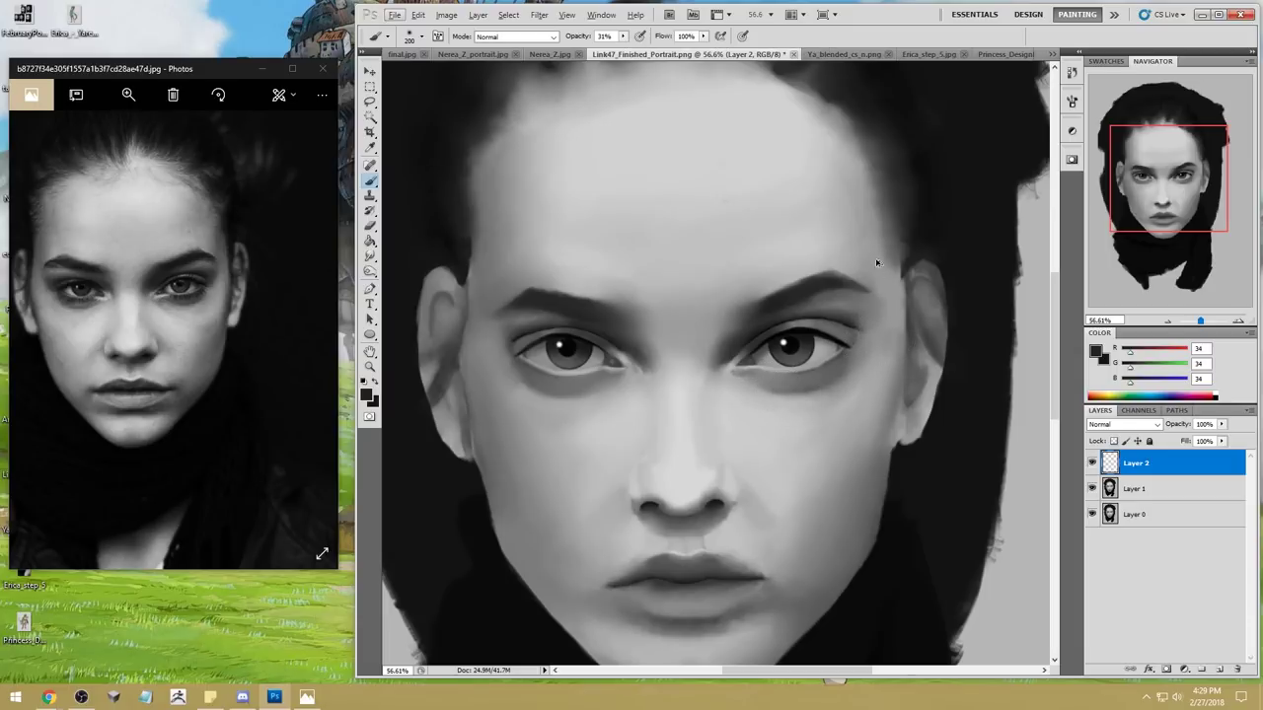
key("bracketright")
key("bracketleft")
key("e")
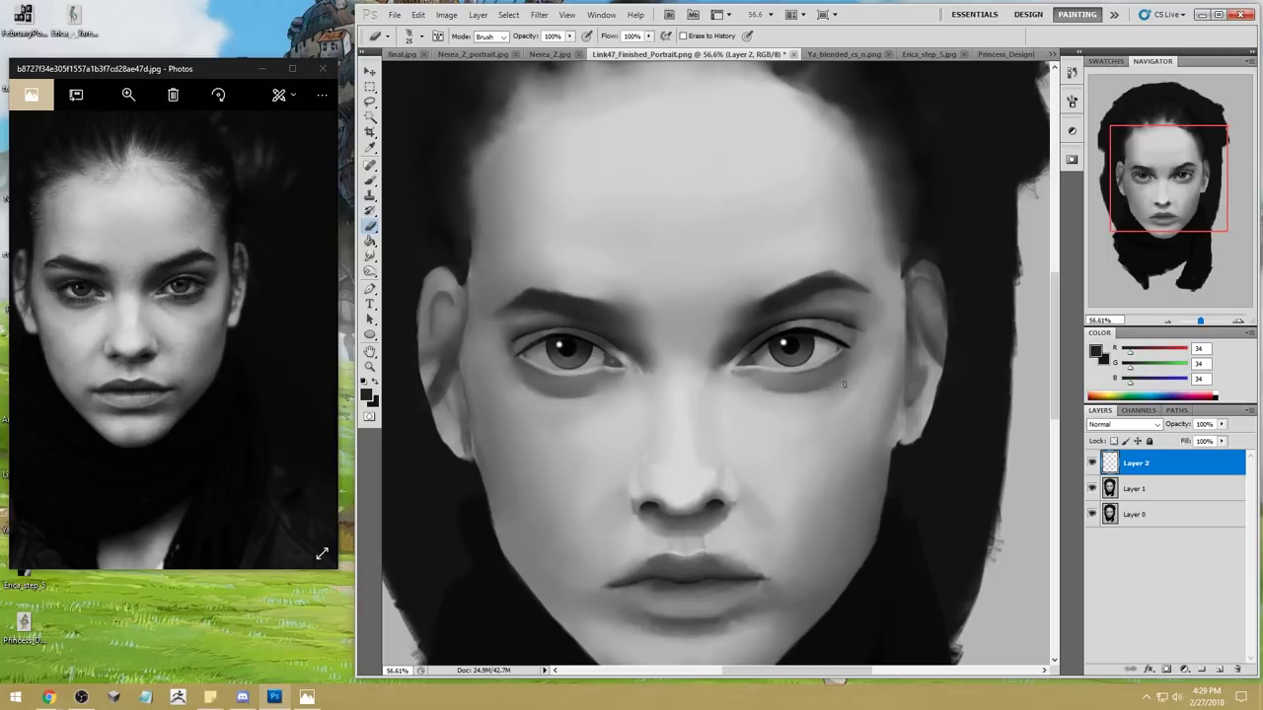
Step: Fit the whole portrait in view and compare it with Layer 2 hidden and shown
left_click(1093, 462)
left_click(1092, 463)
key("ctrl+0")
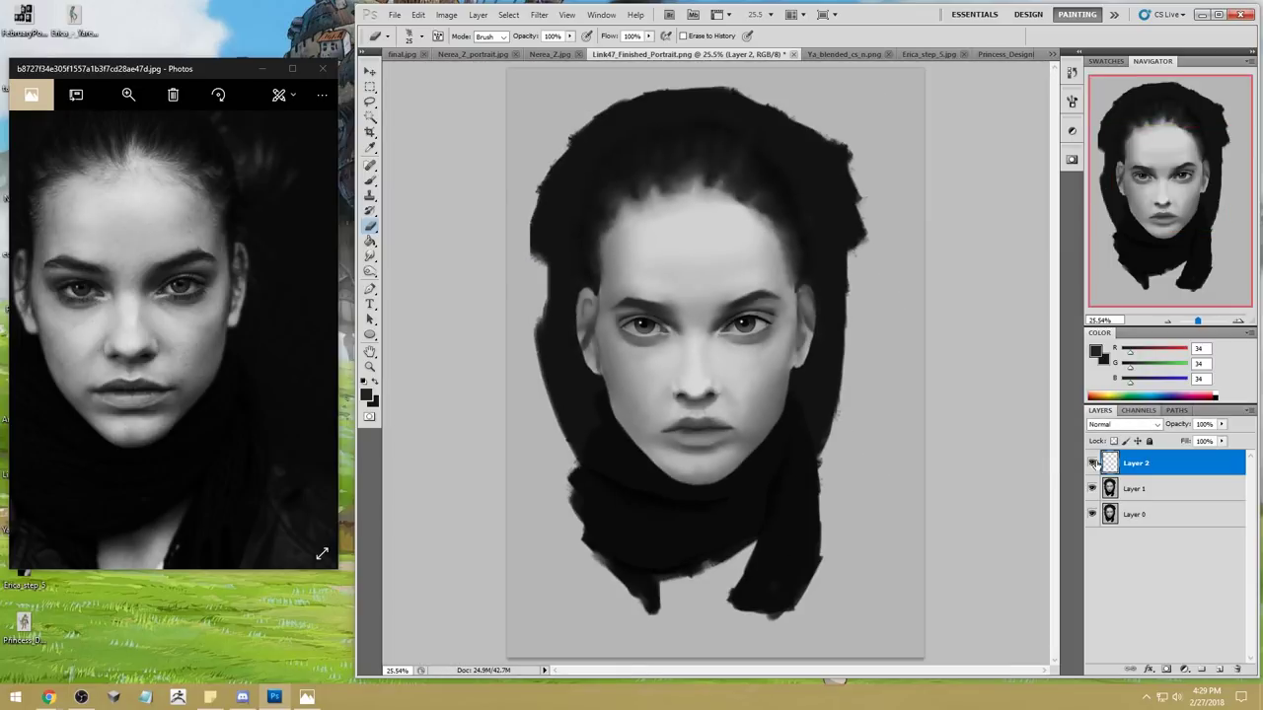
left_click(1092, 463)
left_click(1092, 463)
left_click(1092, 463)
left_click(1092, 463)
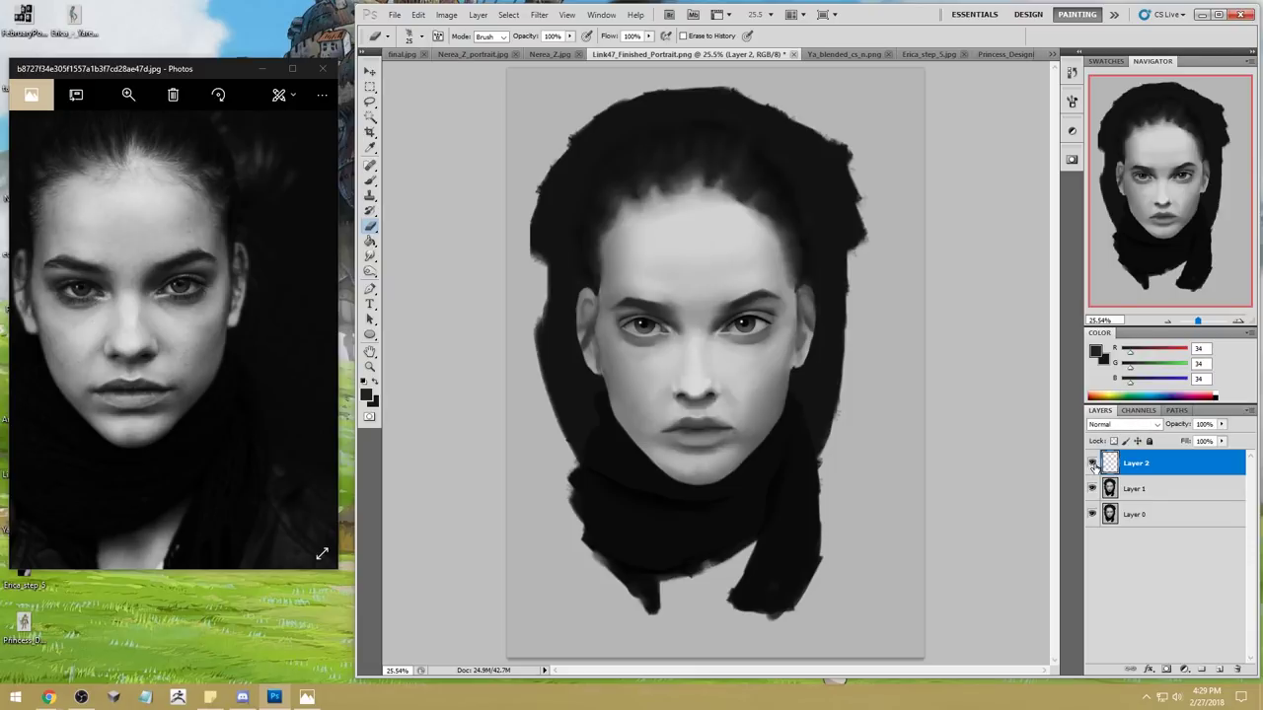
Step: Choose another Eraser tip, return to the Brush, and sample light gray below the right-hand eye for a 300 px soft brush
right_click(727, 325)
left_click(894, 383)
left_click(975, 189)
key("b")
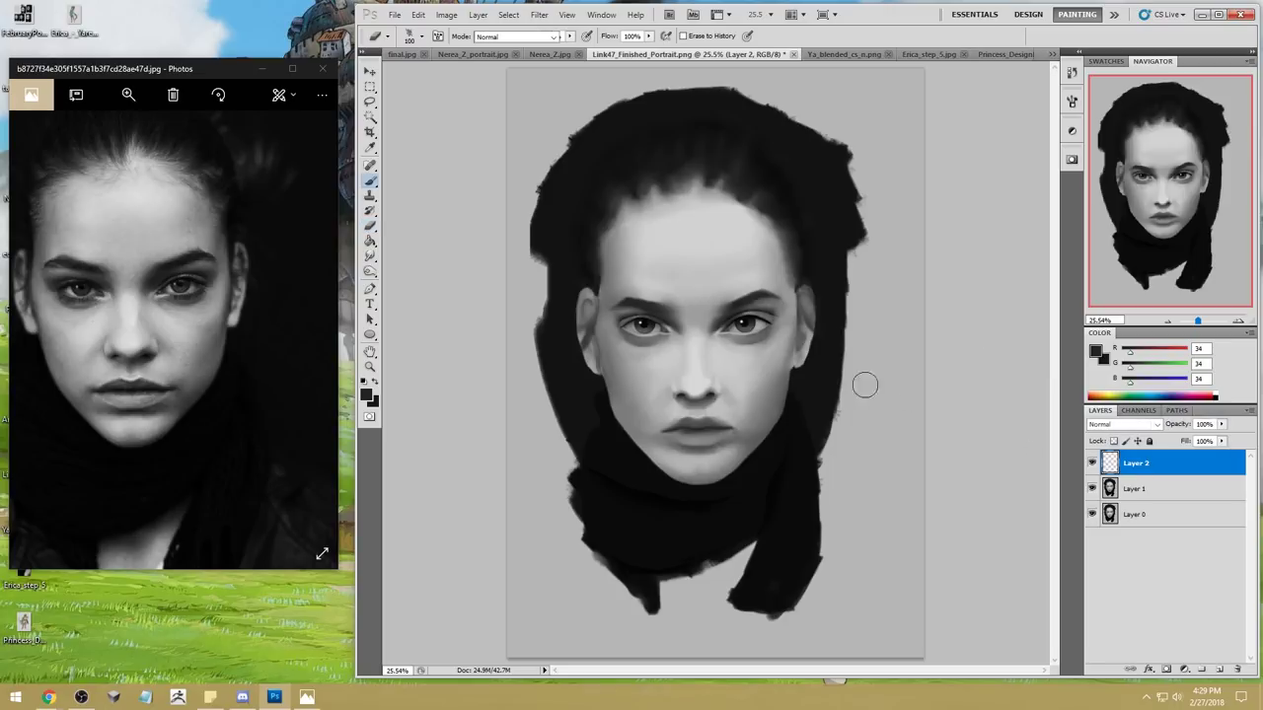
left_click(739, 347, "alt")
key("bracketright")
key("bracketright")
key("bracketright")
key("bracketleft")
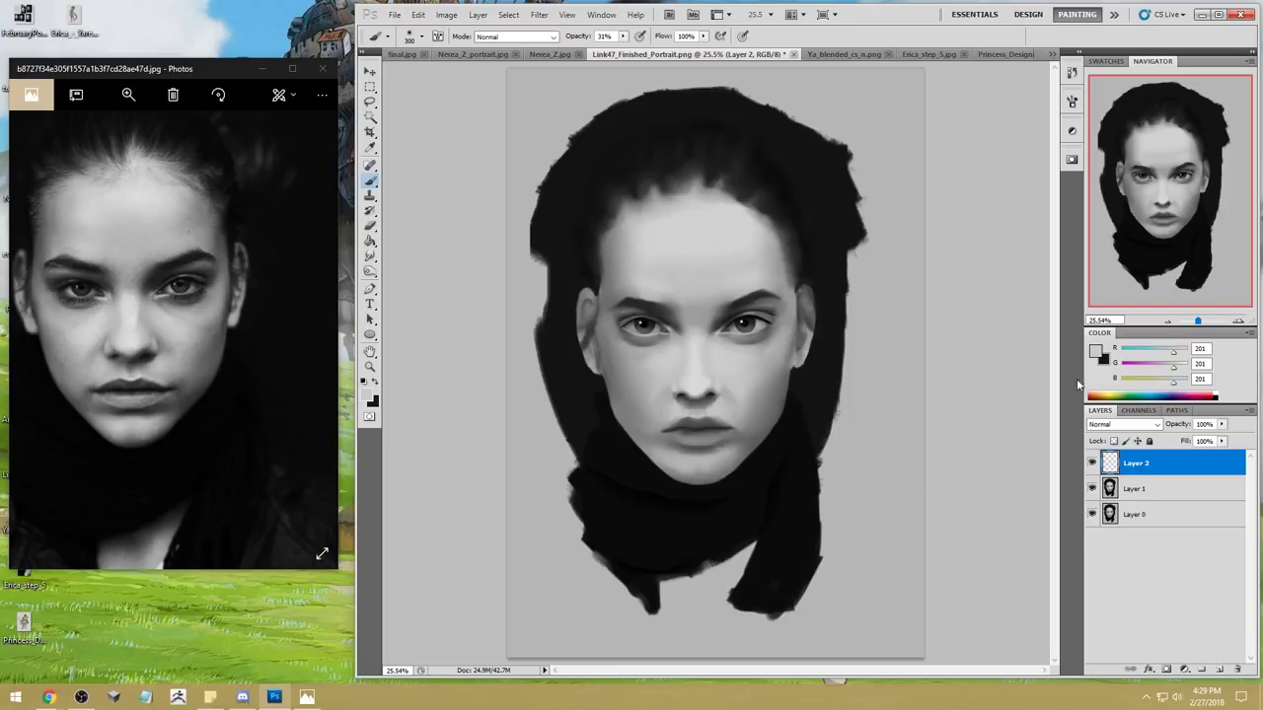
Step: Examine the eyes and upper face up close, repeatedly toggling Layer 2's visibility to judge the new shading
key("z")
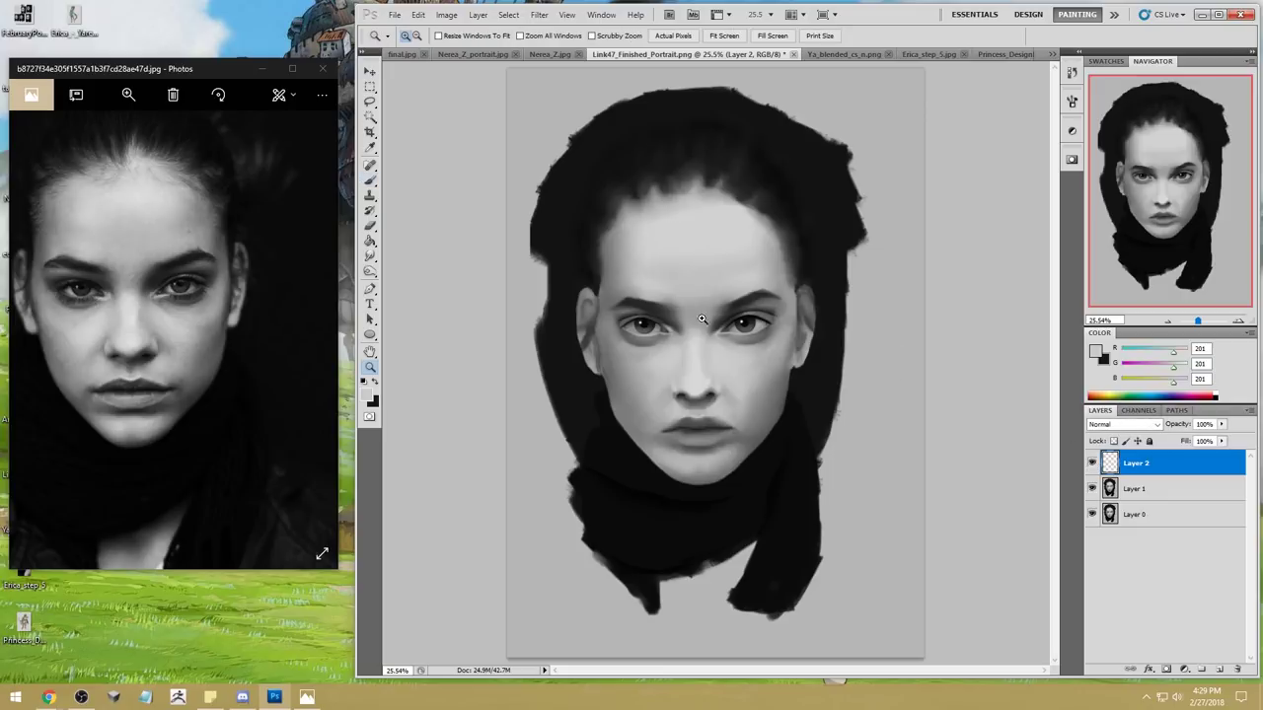
left_click_drag(767, 405, 769, 406)
scroll(927, 482, "down", 1)
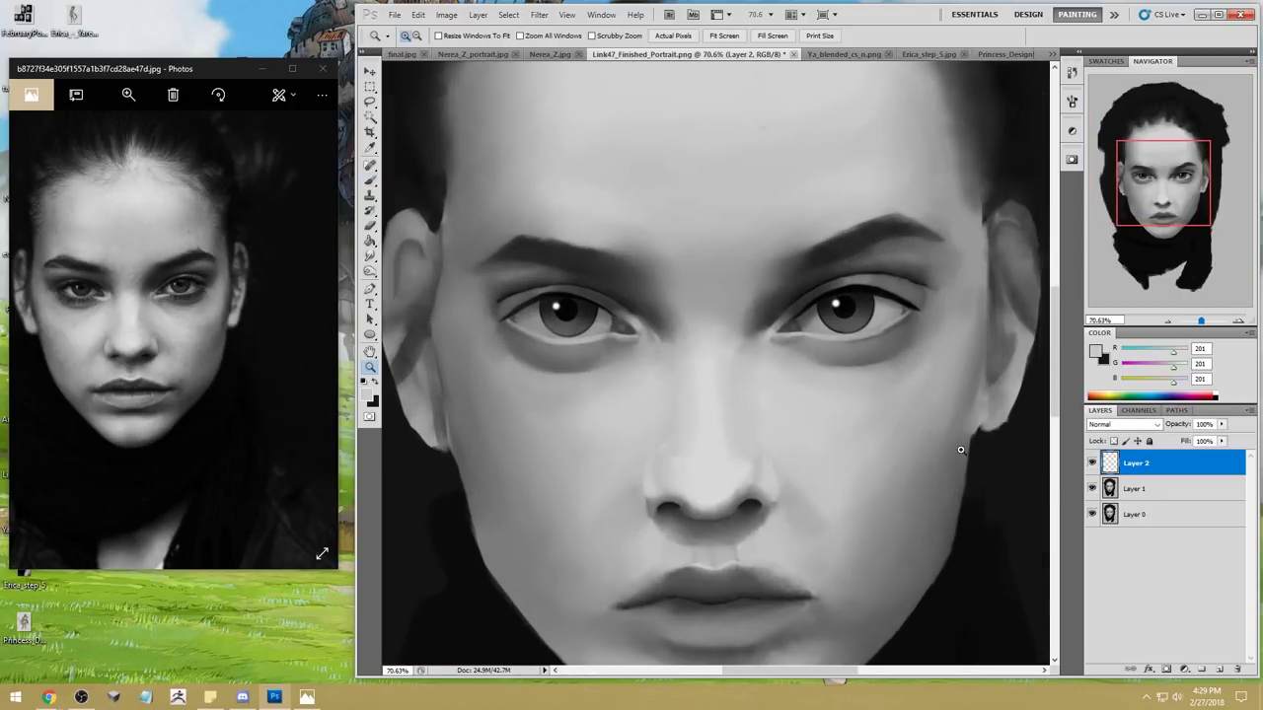
left_click(1091, 463)
left_click(1091, 465)
left_click(1091, 464)
left_click(1091, 464)
left_click(1092, 463)
left_click(1092, 464)
left_click(1092, 464)
left_click(1093, 464)
left_click(1092, 463)
left_click(1092, 466)
left_click(1092, 465)
left_click(1093, 466)
left_click(1092, 466)
left_click(1092, 466)
left_click(1092, 466)
left_click(1092, 466)
left_click(1092, 466)
left_click(1093, 465)
left_click(1093, 466)
left_click(1092, 466)
left_click(1092, 465)
left_click(1092, 465)
left_click(1093, 466)
left_click(1092, 465)
left_click(1092, 466)
left_click(1092, 465)
left_click(1092, 466)
left_click(1093, 466)
left_click(1092, 465)
left_click(1093, 466)
Step: Paint around the inner corner of the right-hand eye with an 80 px textured brush and sampled grays
key("b")
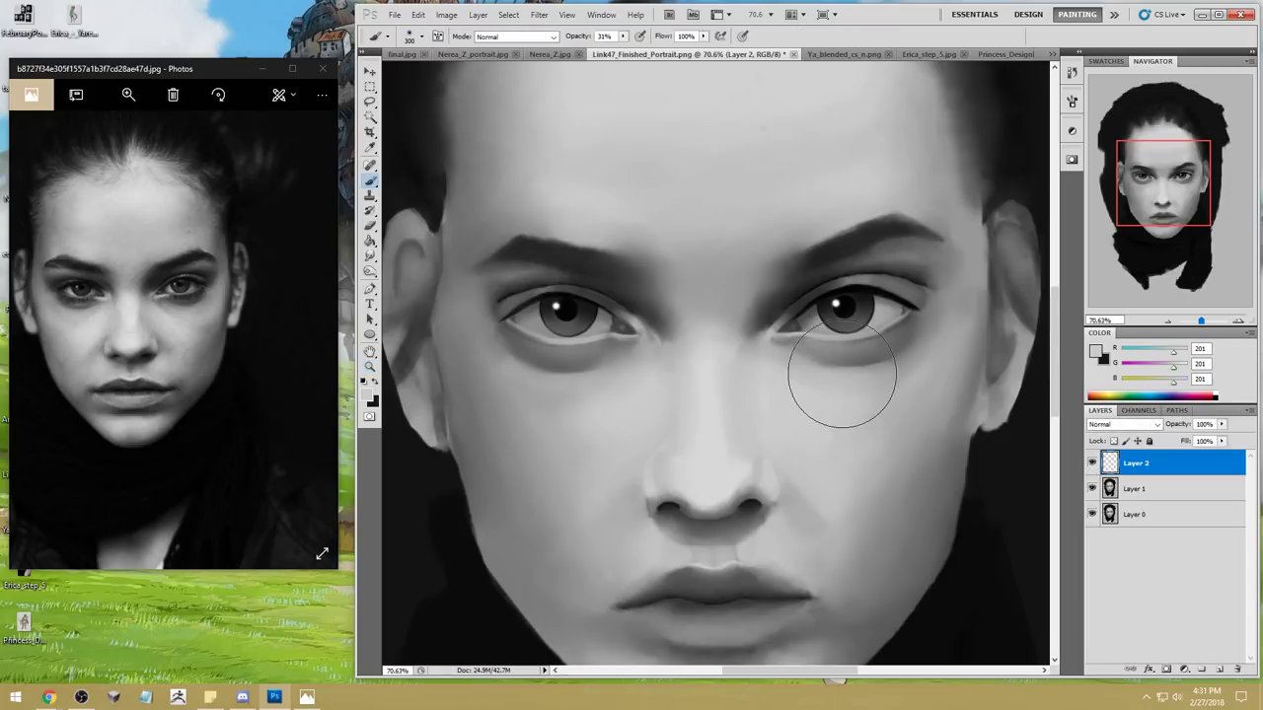
right_click(797, 338)
left_click(975, 387)
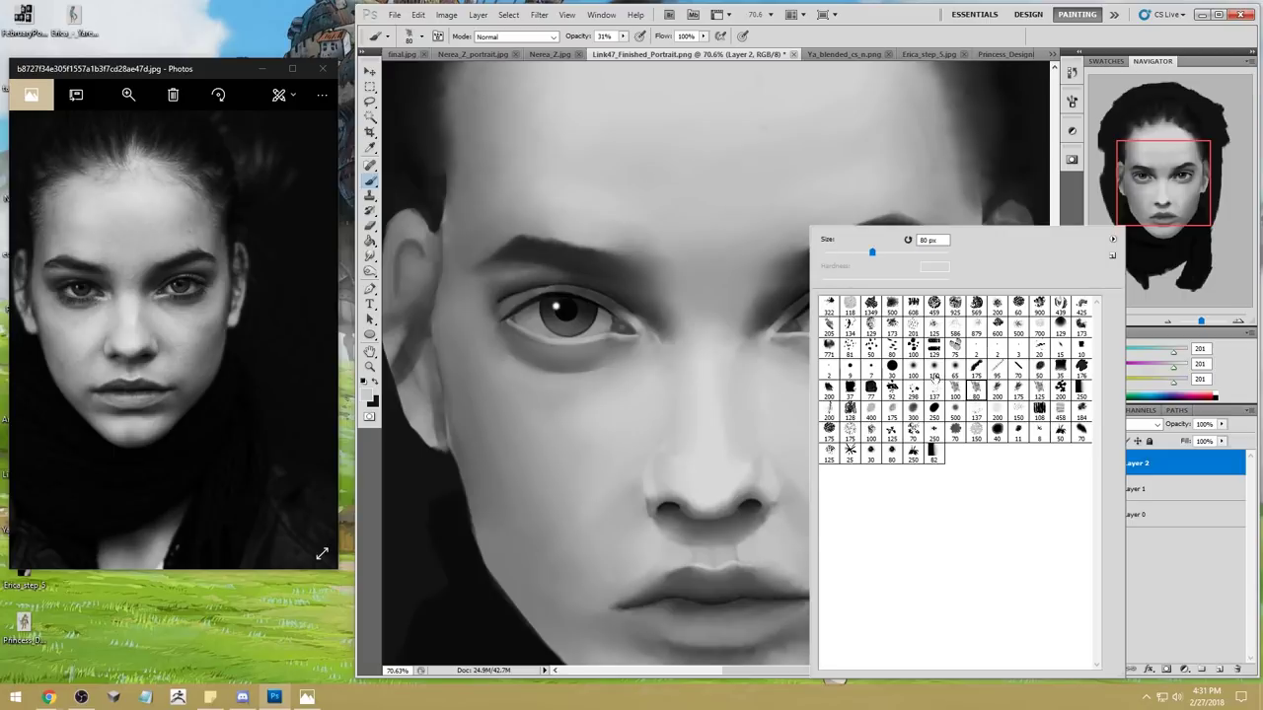
left_click(797, 337, "alt")
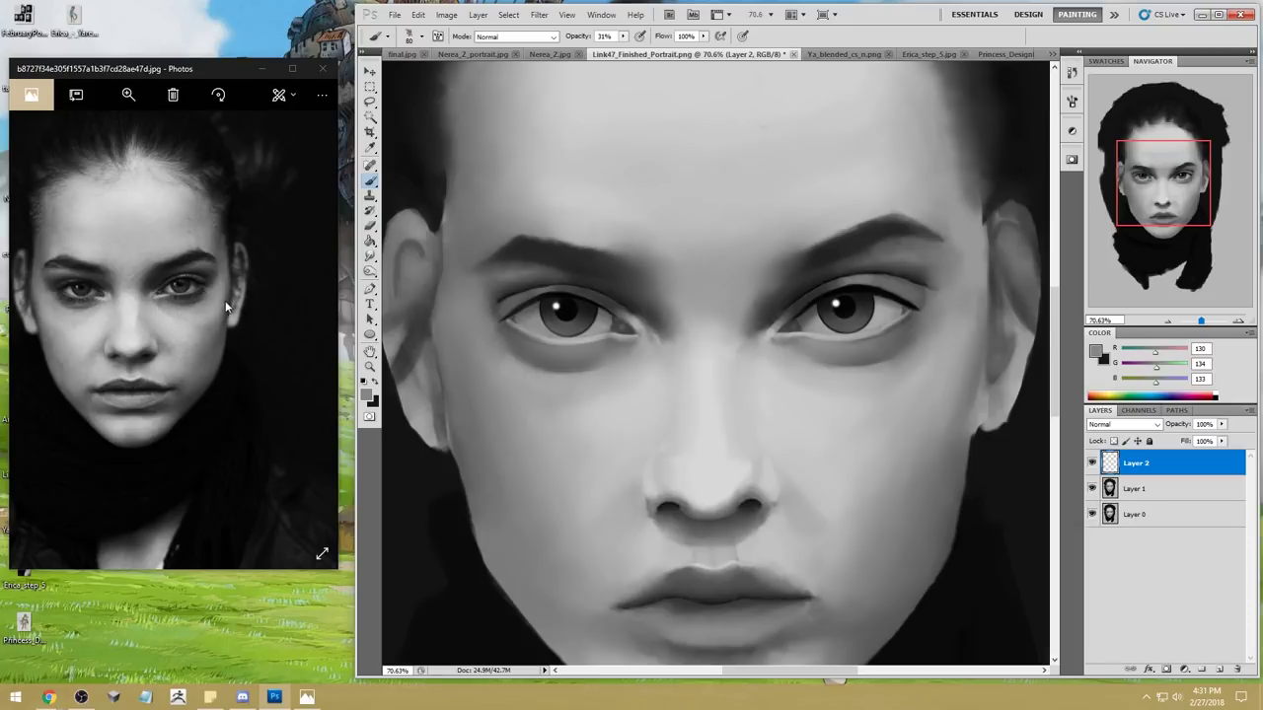
left_click(760, 383, "alt")
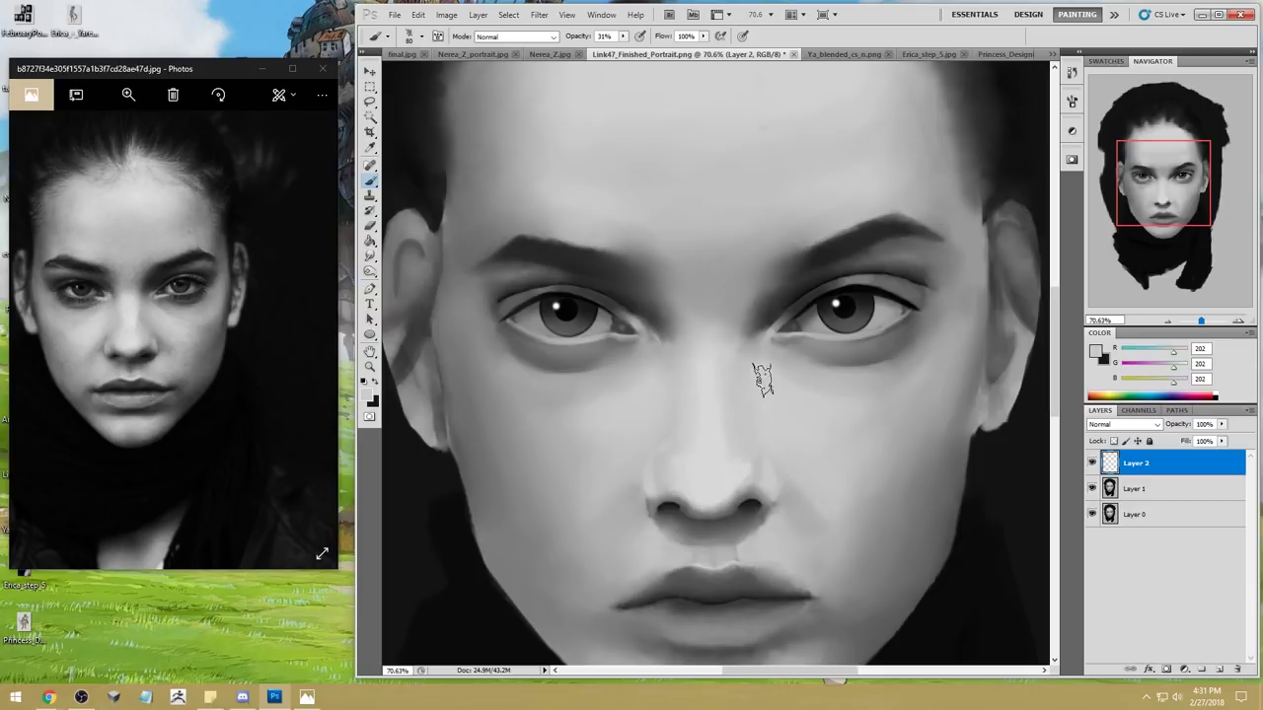
Step: Raise the brush opacity to 46% and blend the skin around the inner eye corners with sampled light grays
left_click_drag(623, 36, 636, 51)
left_click(719, 449, "alt")
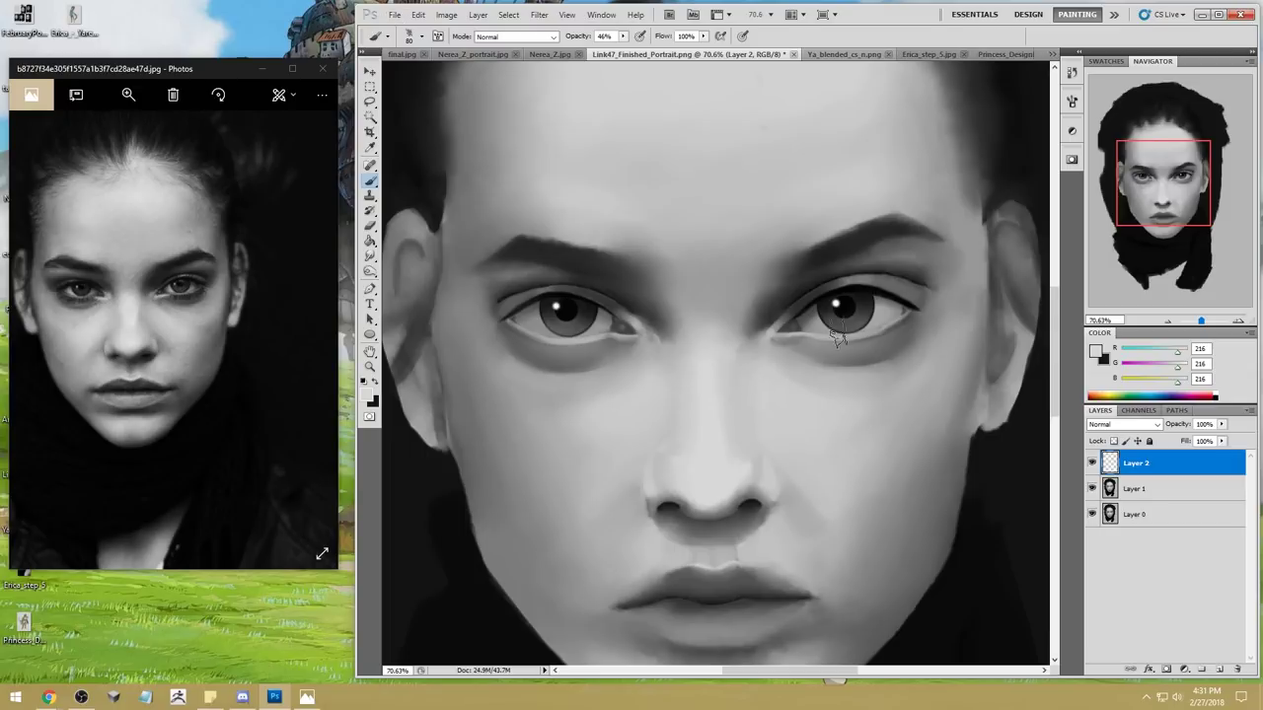
left_click(606, 377, "alt")
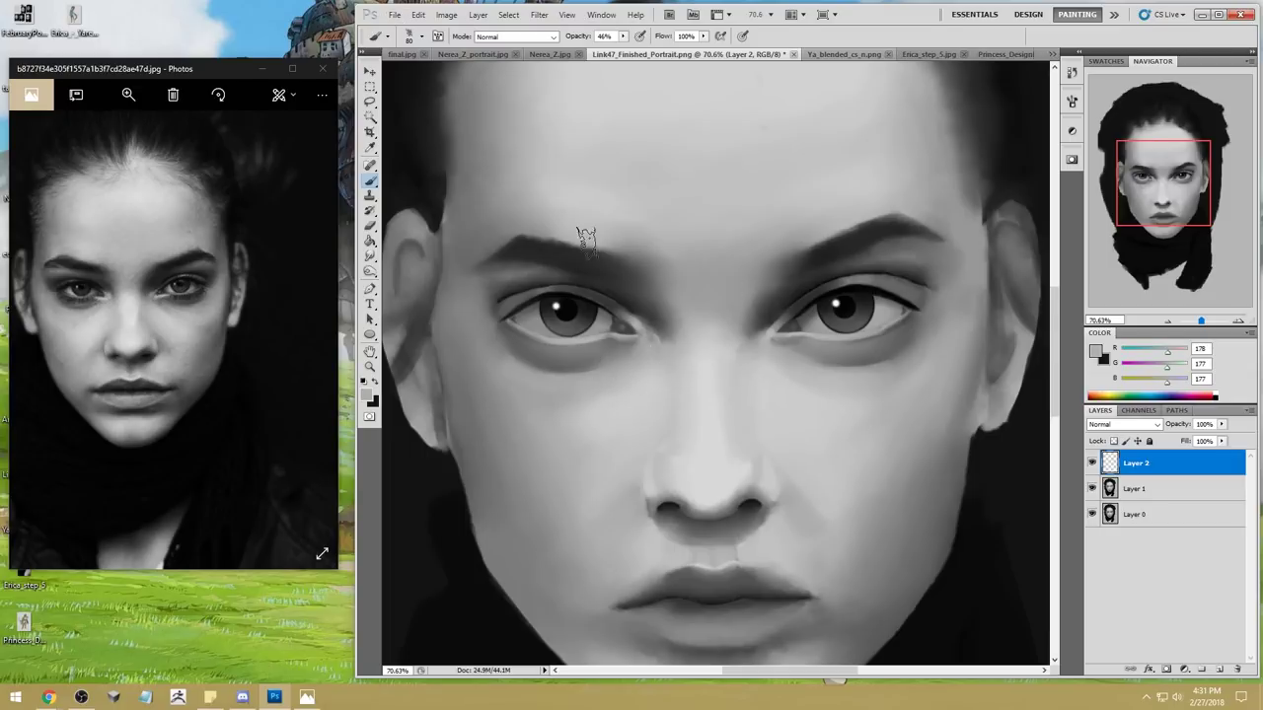
key("bracketleft")
key("bracketleft")
Step: Soften the shading between the nose bridge and right-hand eye using a soft round brush at 0% hardness and 250 px
right_click(818, 361)
left_click(933, 367)
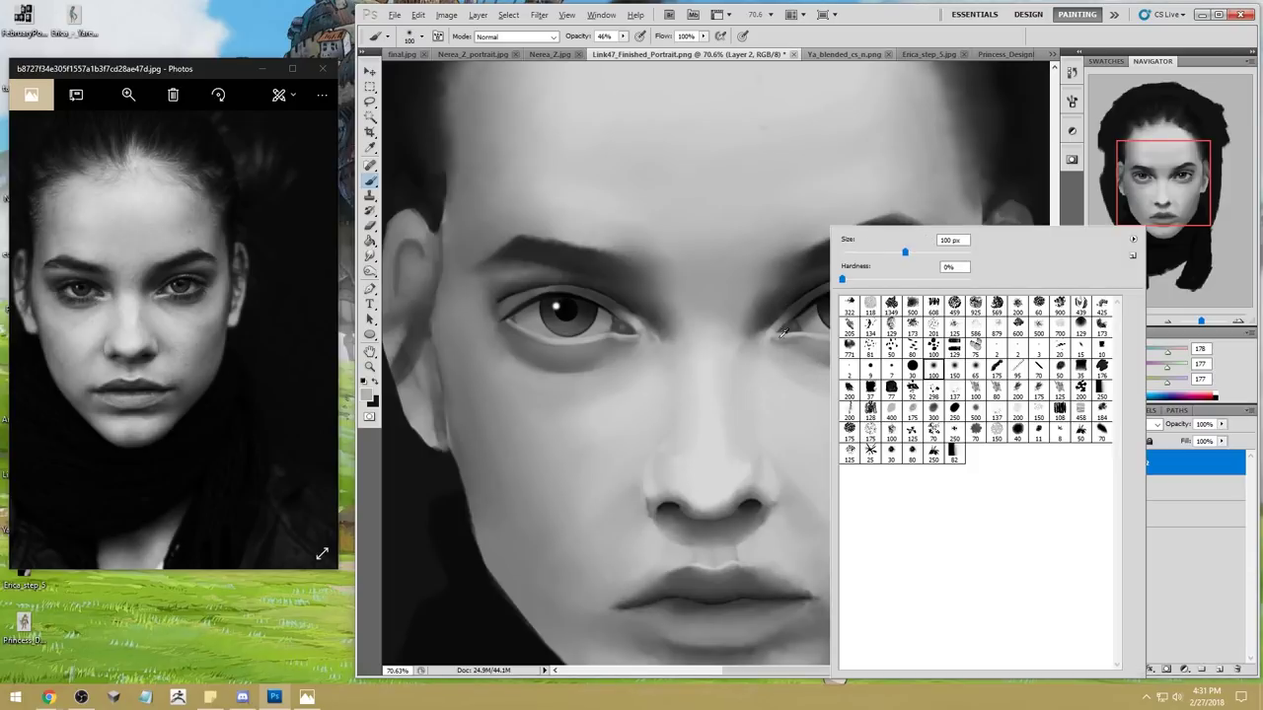
key("Return")
key("bracketright")
key("bracketright")
key("bracketright")
key("bracketright")
key("bracketright")
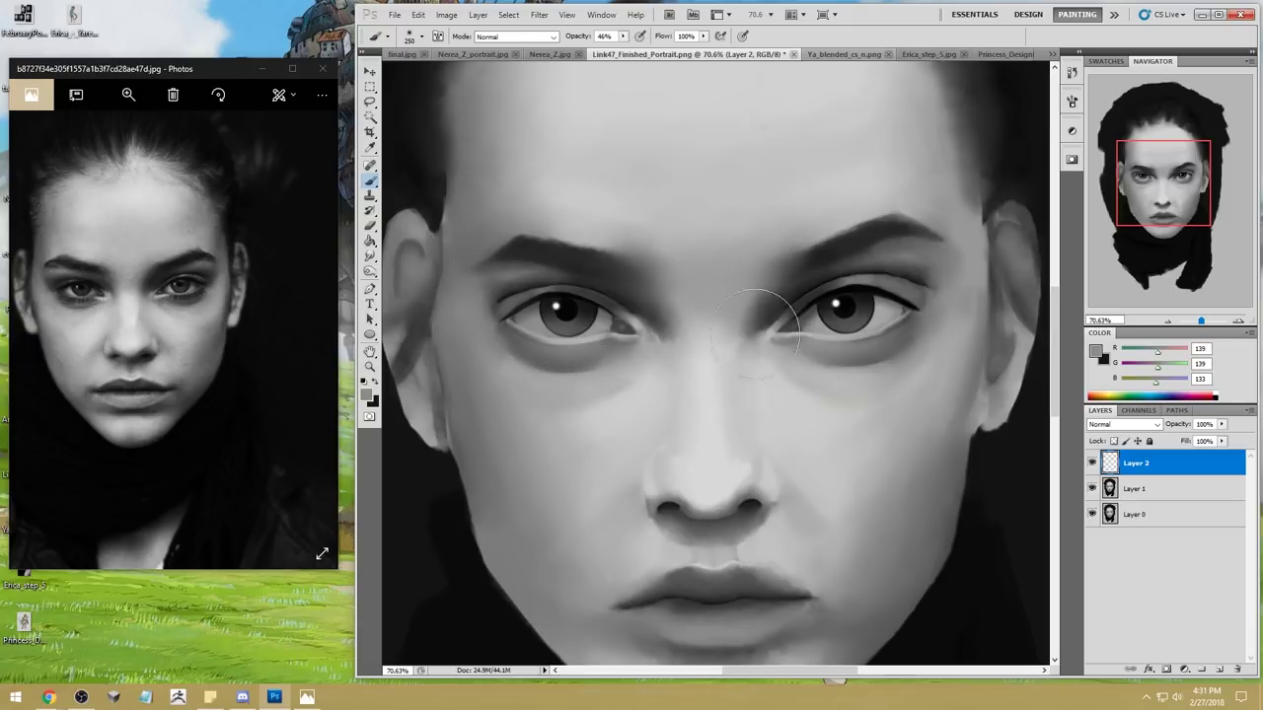
Step: Retouch the face with a textured brush in light gray sampled from the forehead, and blend with the Smudge tool at 5% strength
key("ctrl+0")
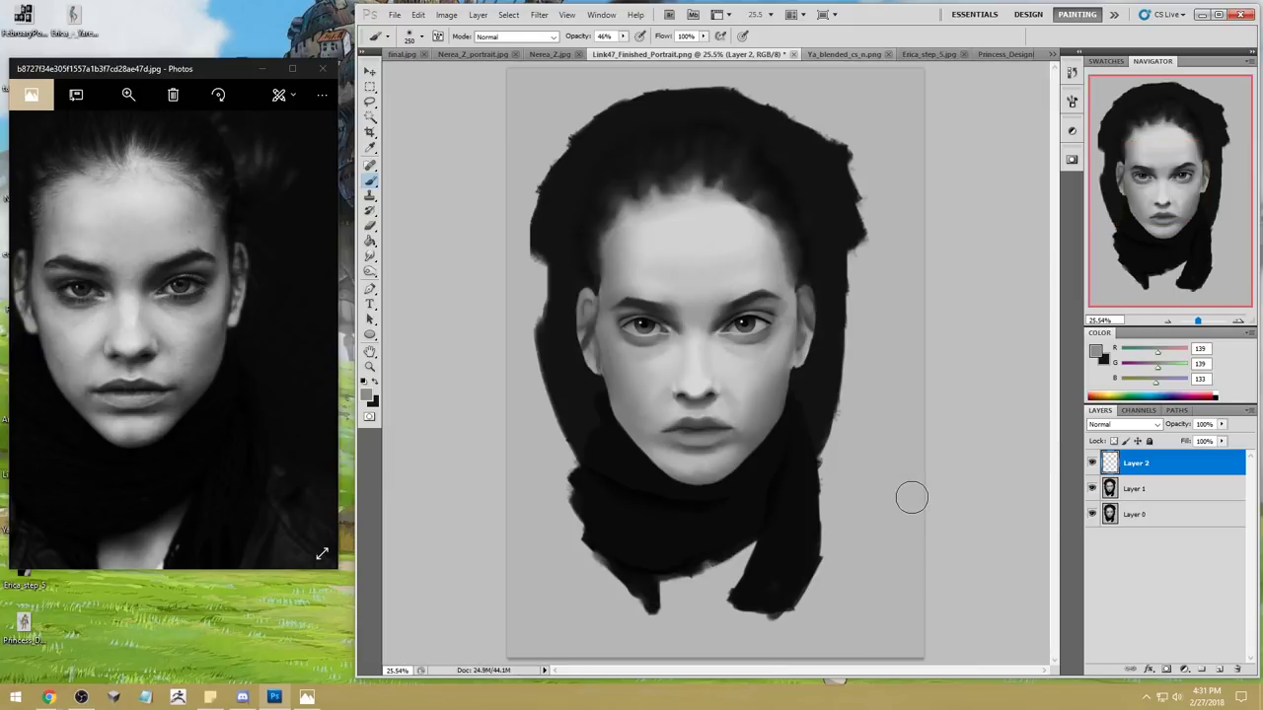
right_click(728, 316)
double_click(935, 395)
left_click(646, 245, "alt")
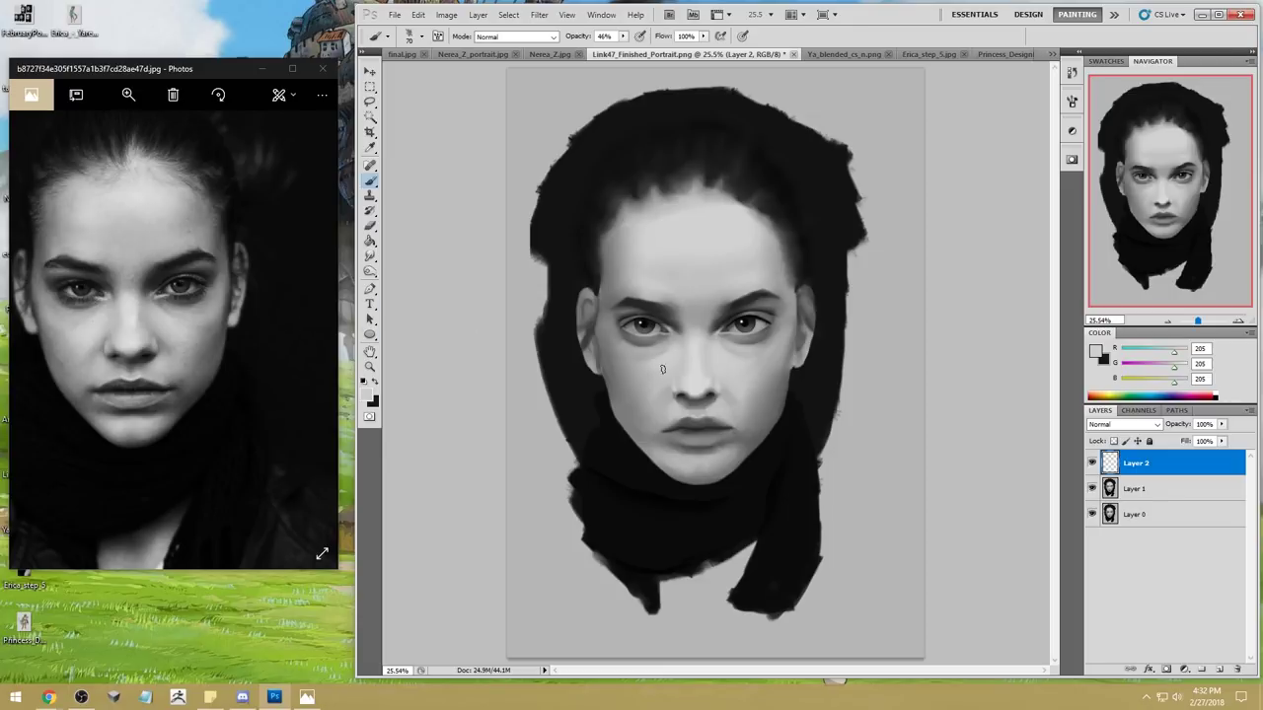
key("bracketright")
key("bracketright")
key("alt")
key("bracketleft")
key("bracketleft")
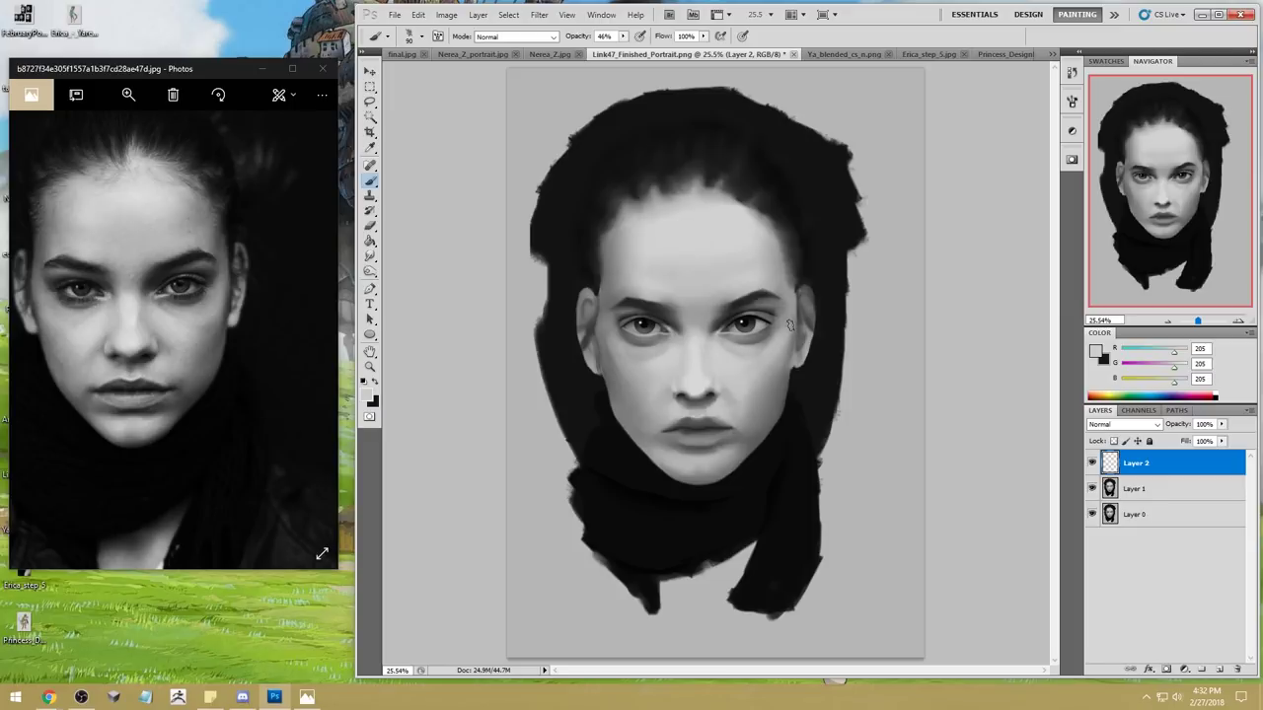
left_click(370, 256)
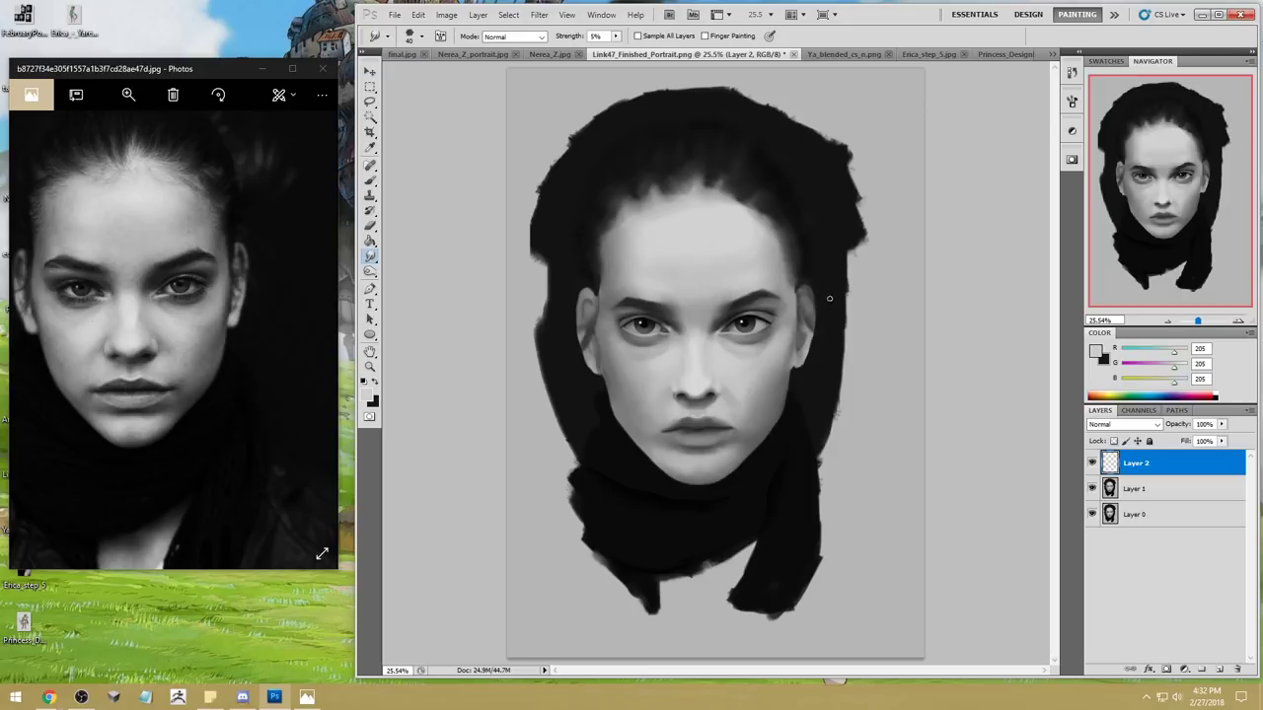
left_click(538, 15)
left_click(564, 93)
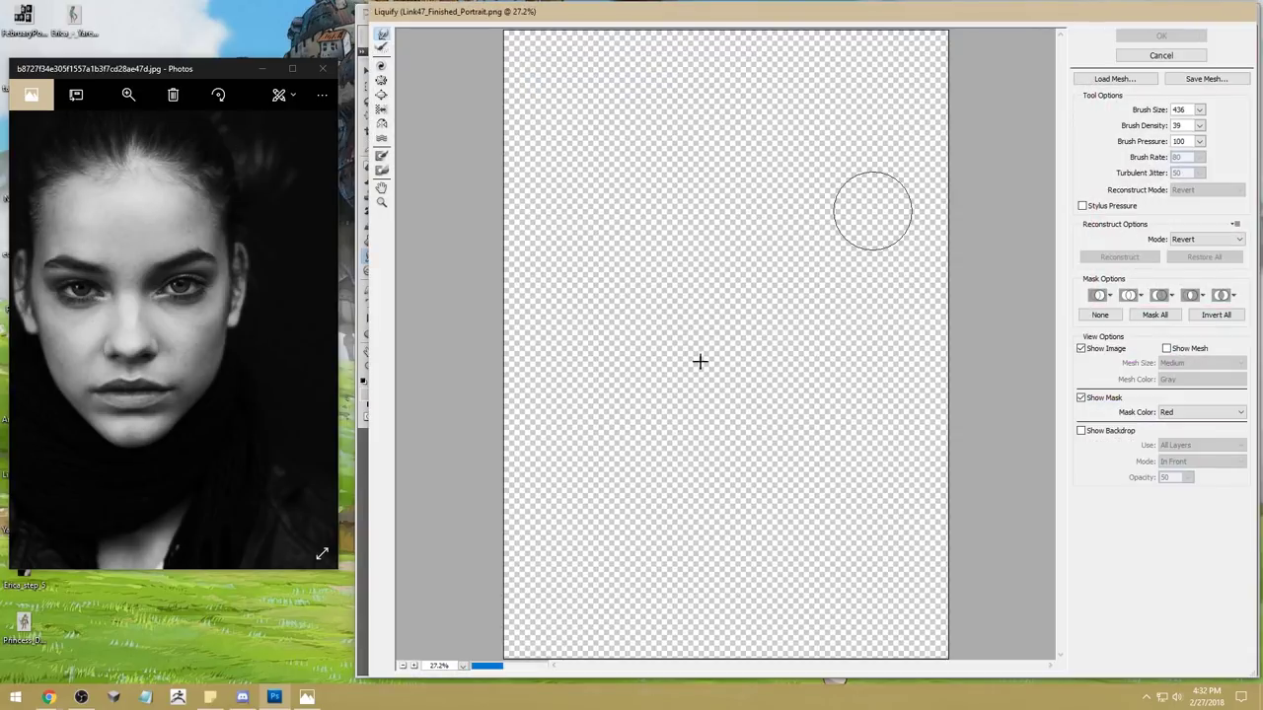
left_click(1192, 57)
Step: Merge Layer 2 into the layer below and reshape the outer parts of both eyebrows in Liquify with a brush size of 211
right_click(1153, 461)
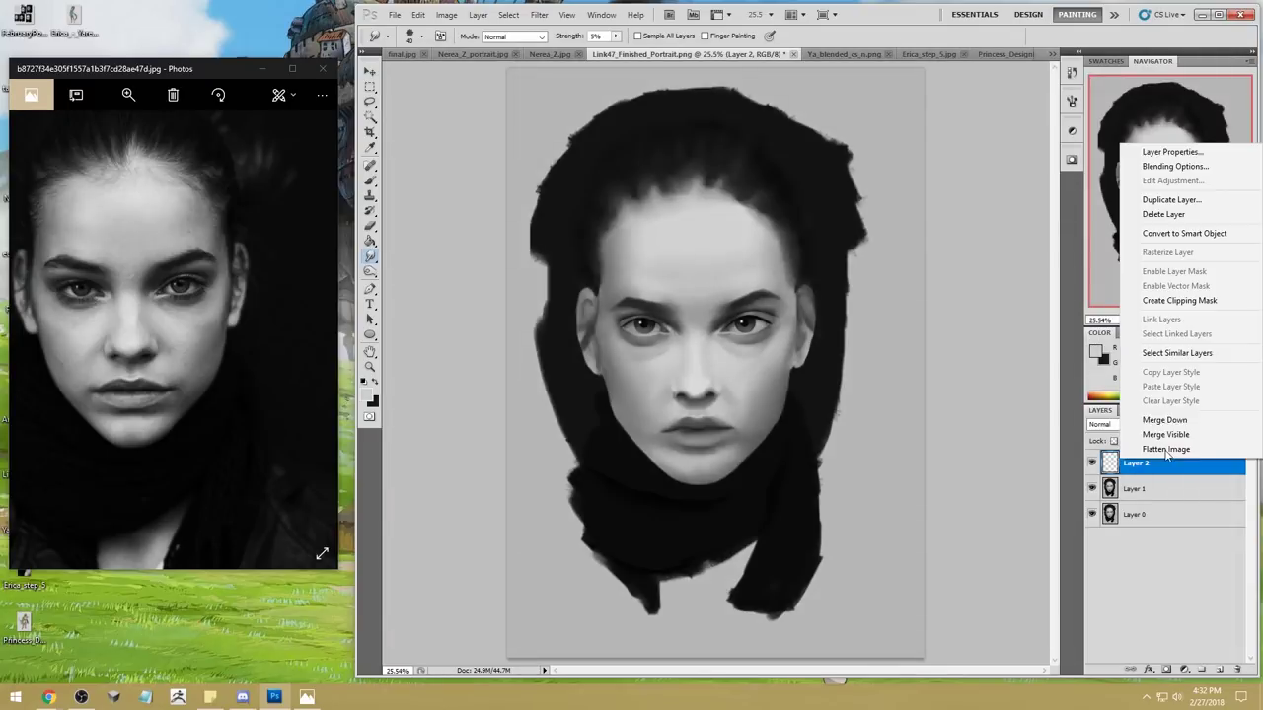
left_click(1164, 419)
left_click(539, 15)
left_click(564, 93)
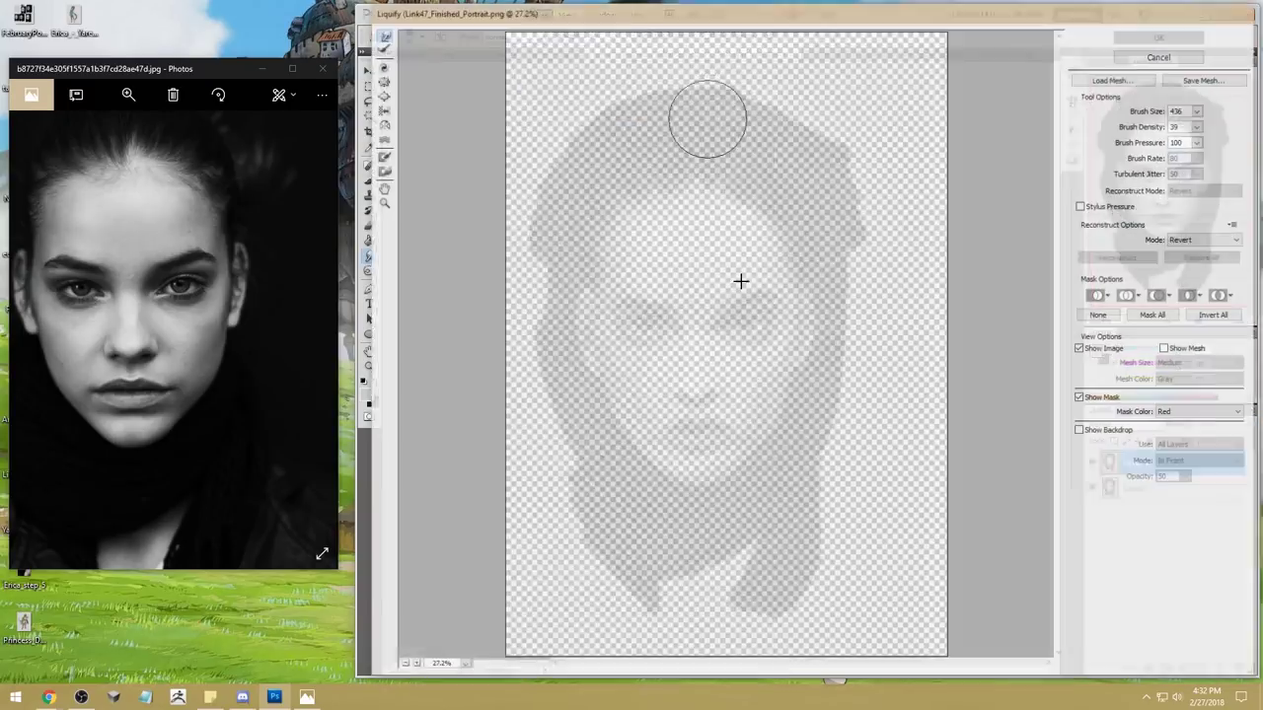
scroll(524, 194, "up", 5)
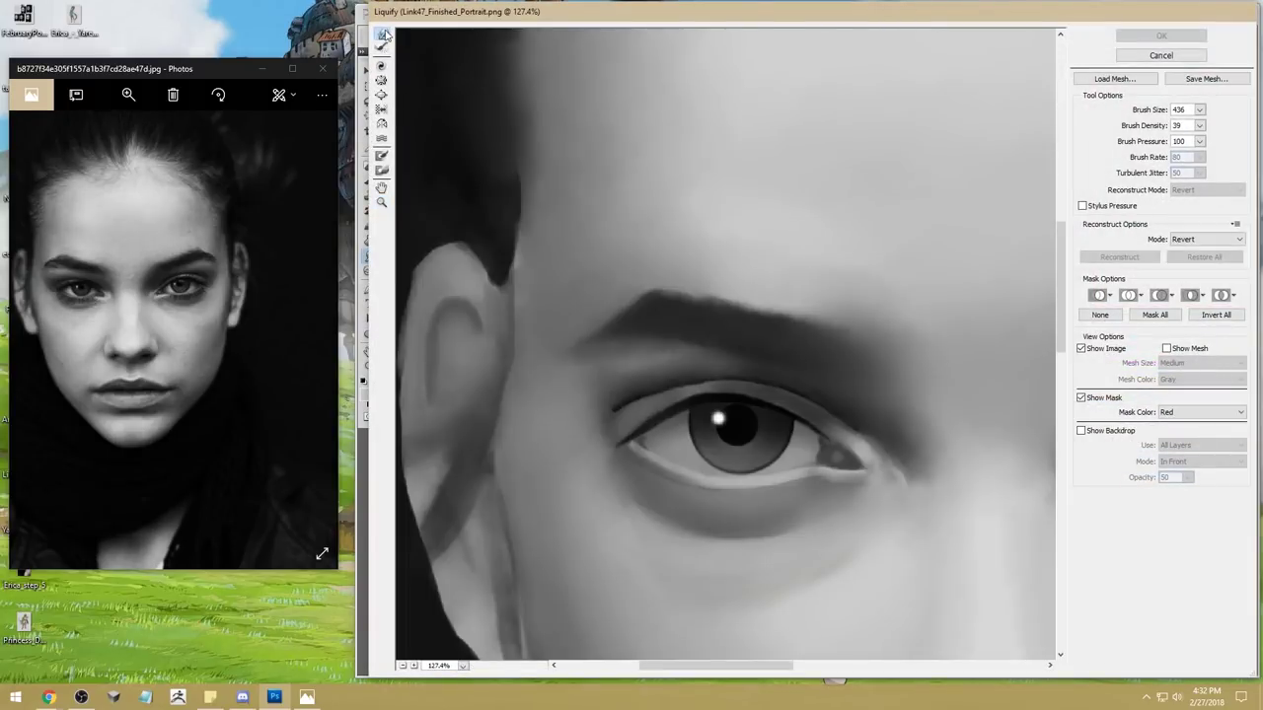
key("bracketleft")
key("bracketleft")
key("bracketleft")
key("bracketleft")
key("bracketleft")
left_click(589, 290)
mouse_move(608, 313)
left_mouse_down()
mouse_move(595, 299)
mouse_move(622, 290)
mouse_move(601, 288)
left_mouse_up()
key("ctrl+0")
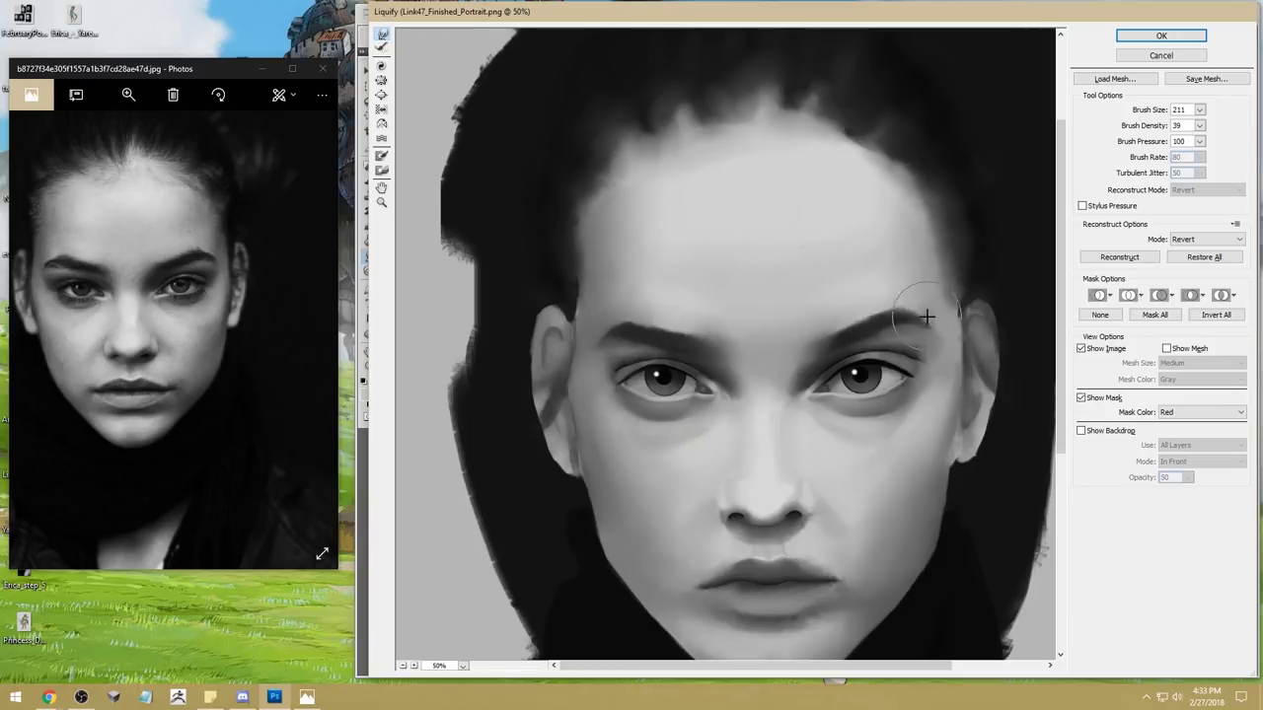
left_click_drag(916, 325, 882, 296)
left_click(1189, 38)
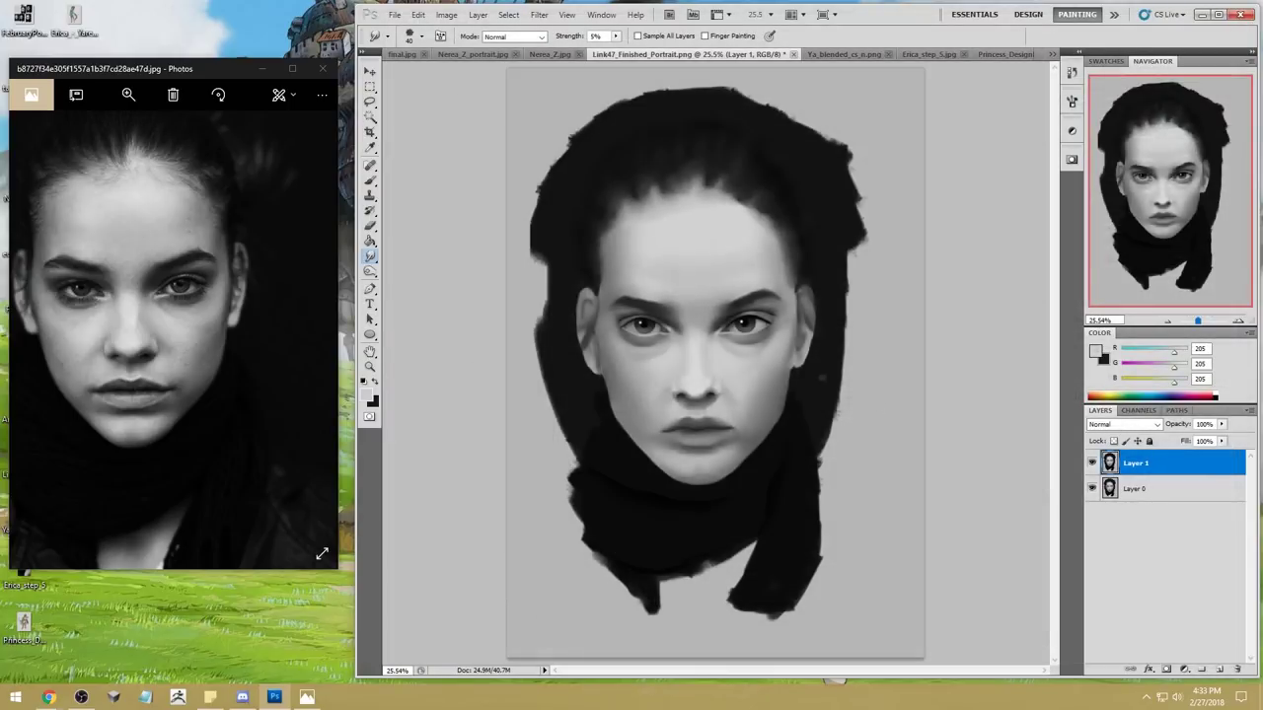
Step: Smooth the skin around the right-hand upper eyelid with the Smudge tool at 5% strength, reducing its brush to 20 px
key("z")
left_click_drag(600, 309, 790, 347)
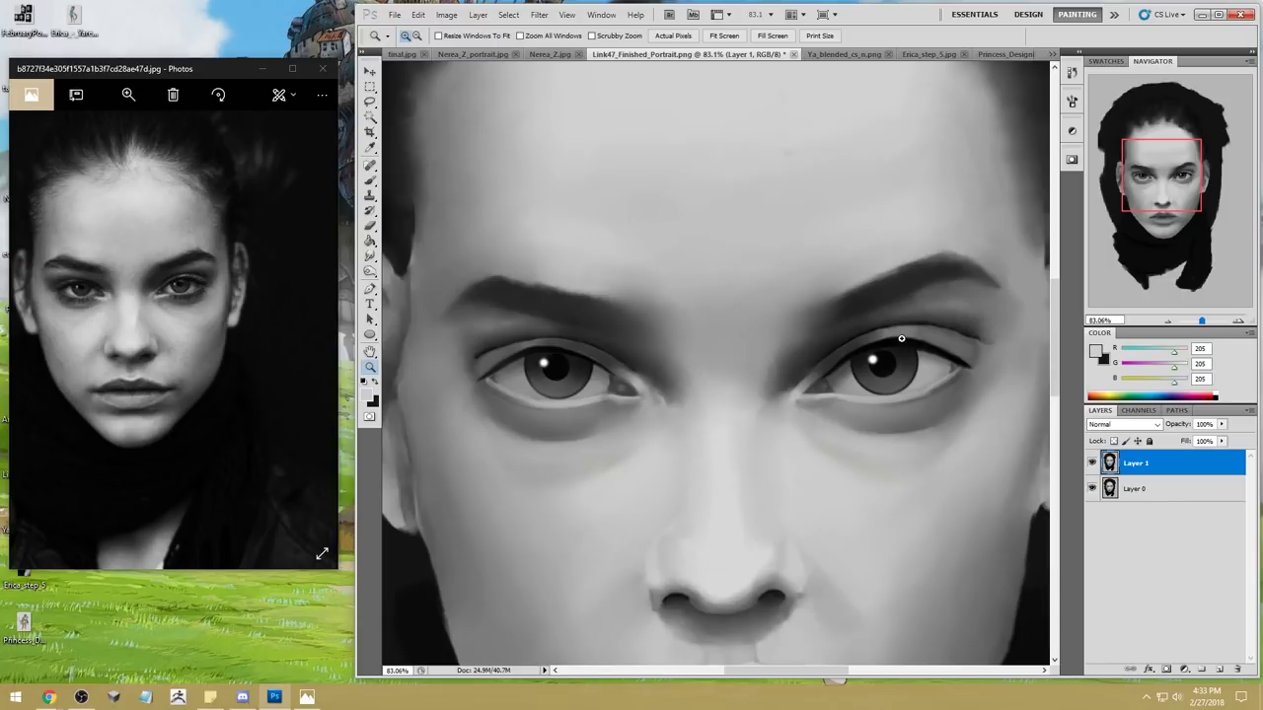
key("ctrl+0")
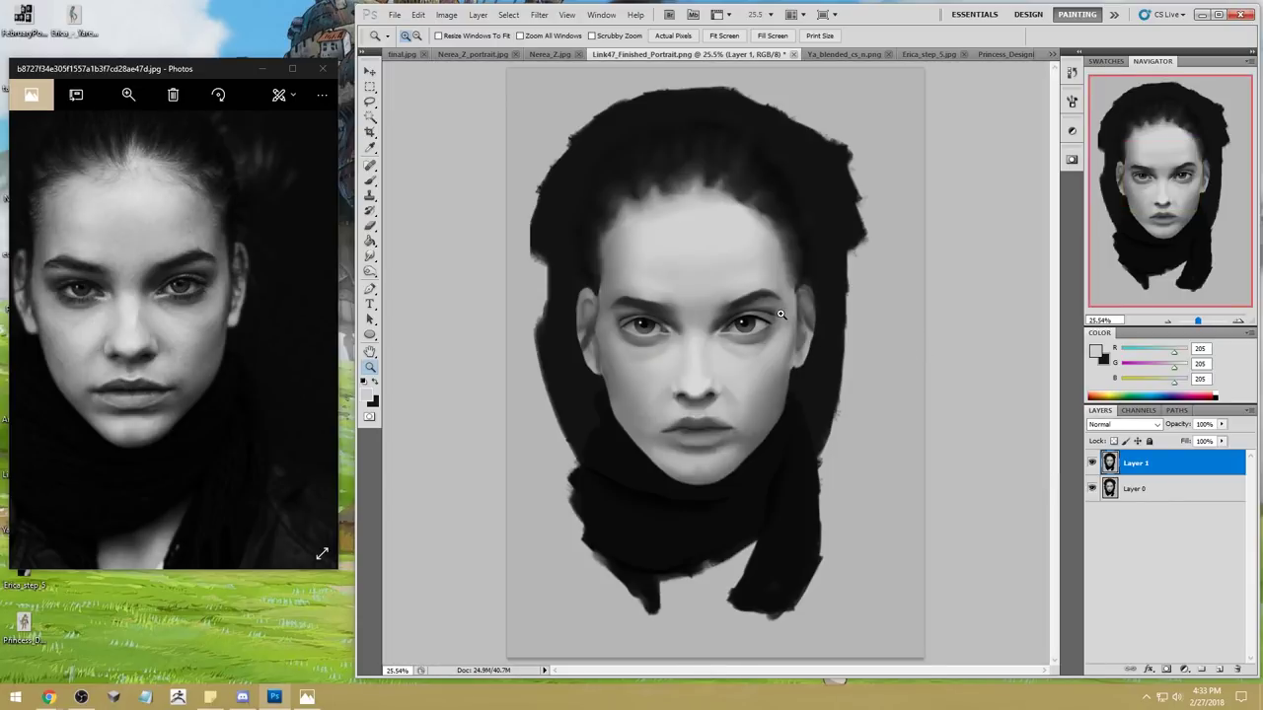
left_click_drag(584, 294, 788, 351)
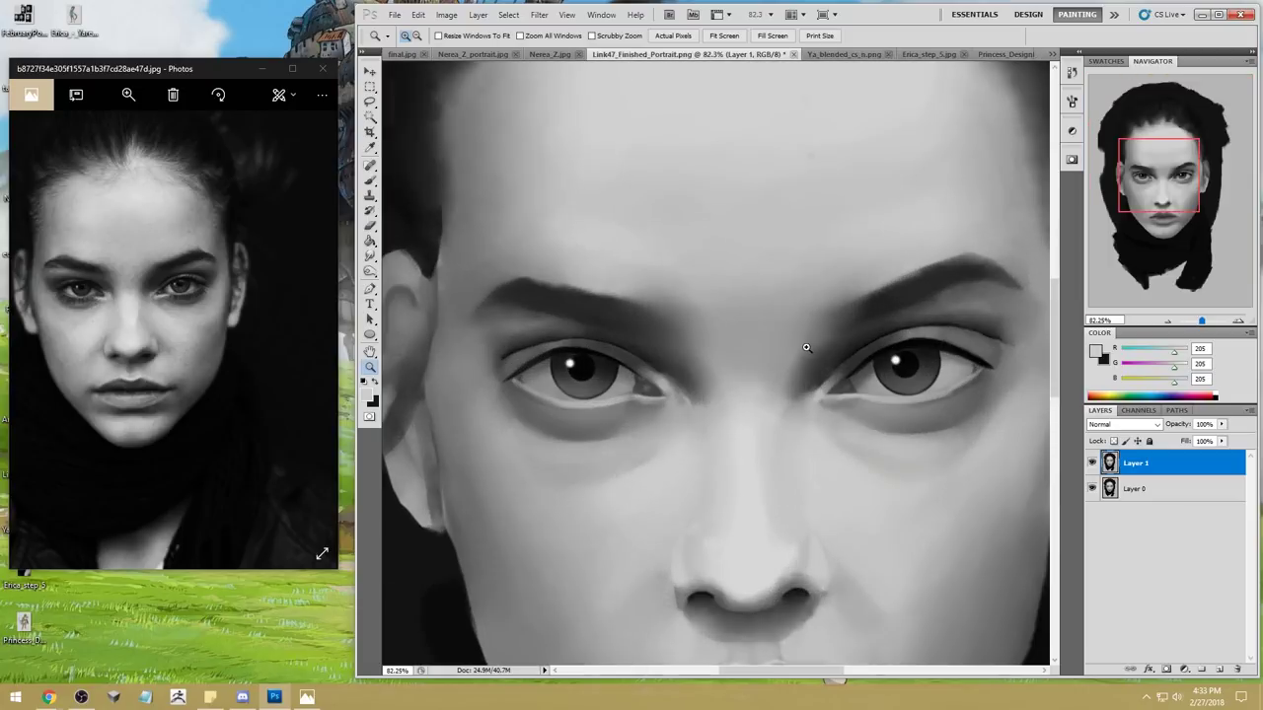
left_click(371, 258)
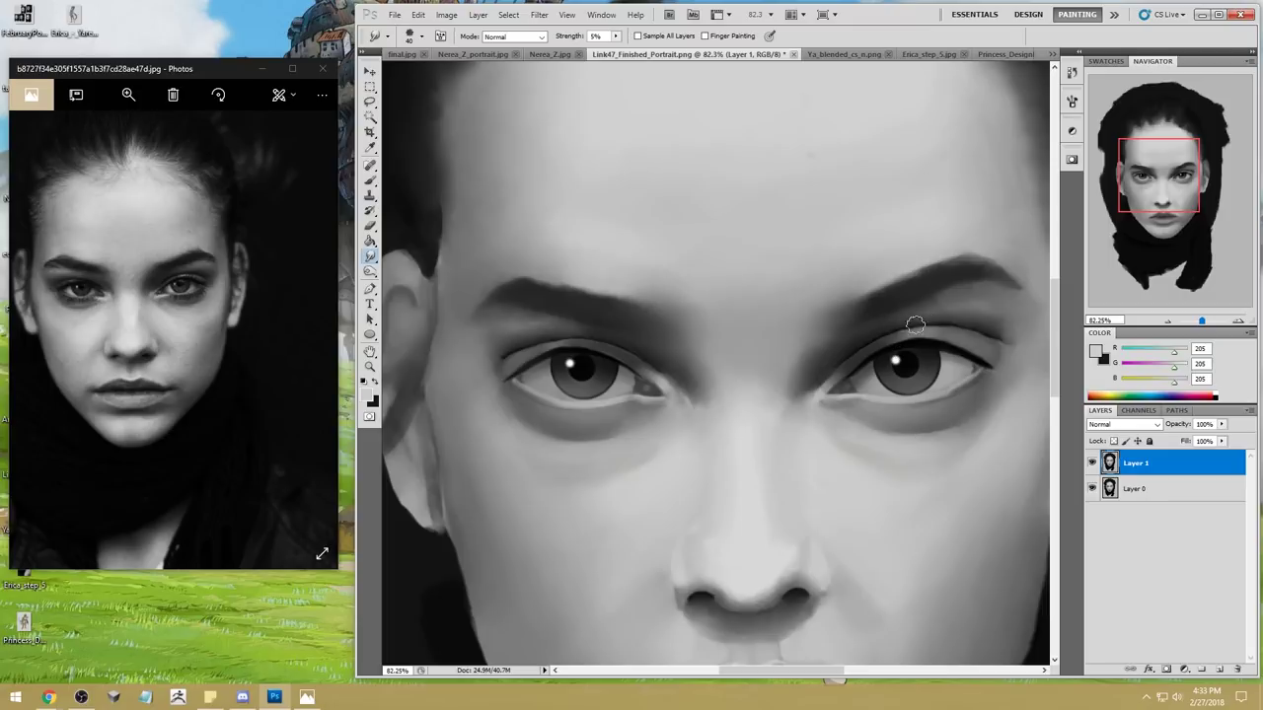
key("bracketleft")
key("bracketleft")
Step: Lighten the skin beneath the right-hand eyebrow's outer end with a textured brush at 46% opacity, using the sampled gray 192
key("b")
left_click(987, 294, "alt")
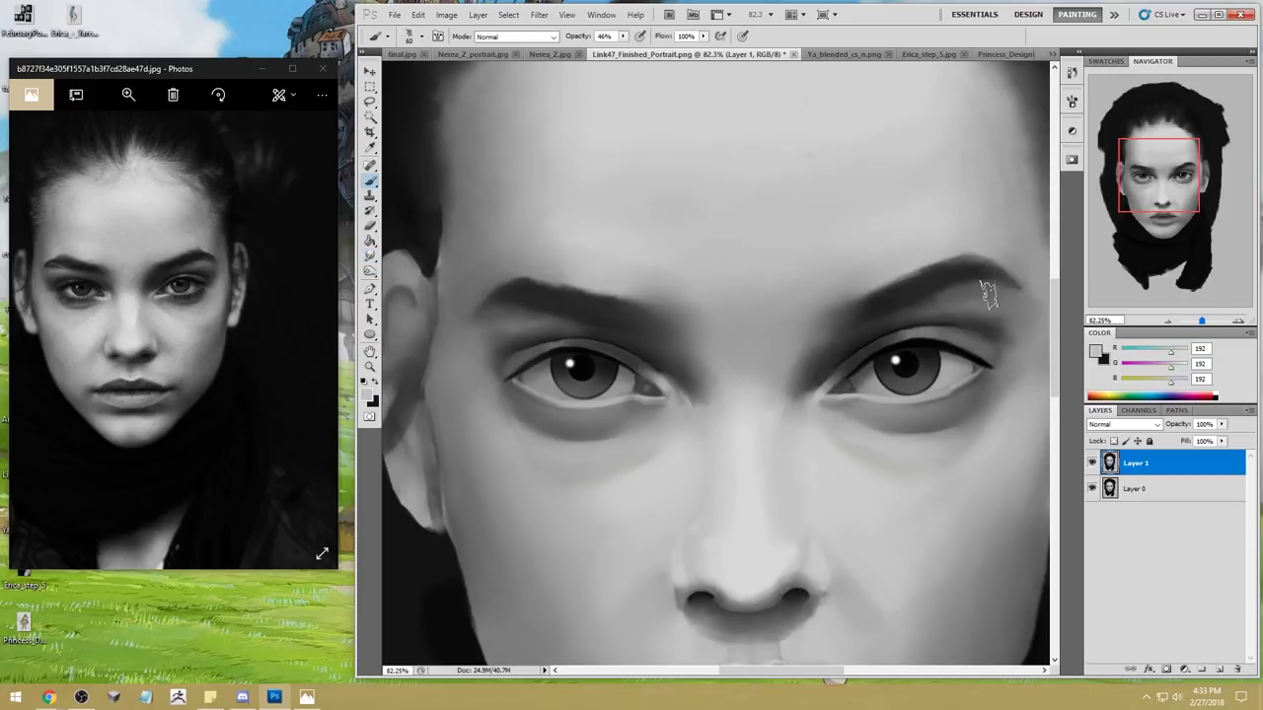
left_click_drag(990, 286, 929, 304)
key("bracketleft")
key("bracketleft")
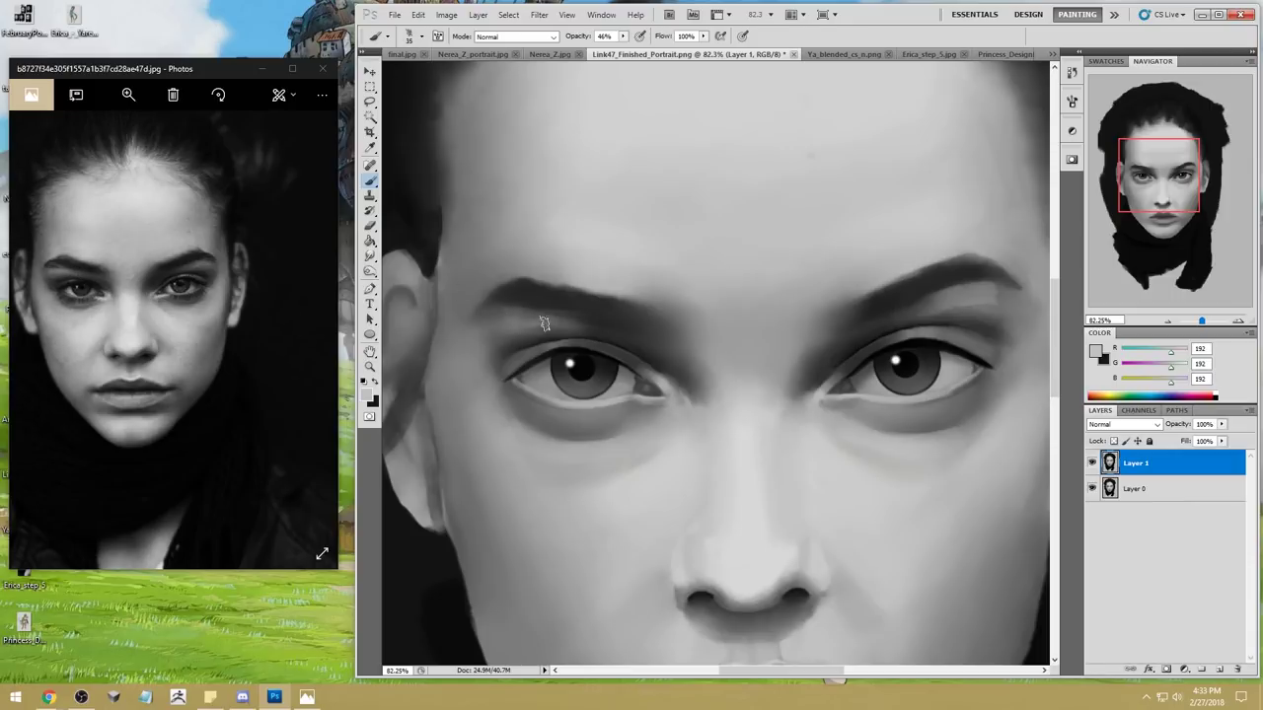
key("bracketleft")
Step: Blend the highlight beneath the right-hand eyebrow with the Smudge tool at 5% strength and retouch it with sampled gray 195
left_click(370, 257)
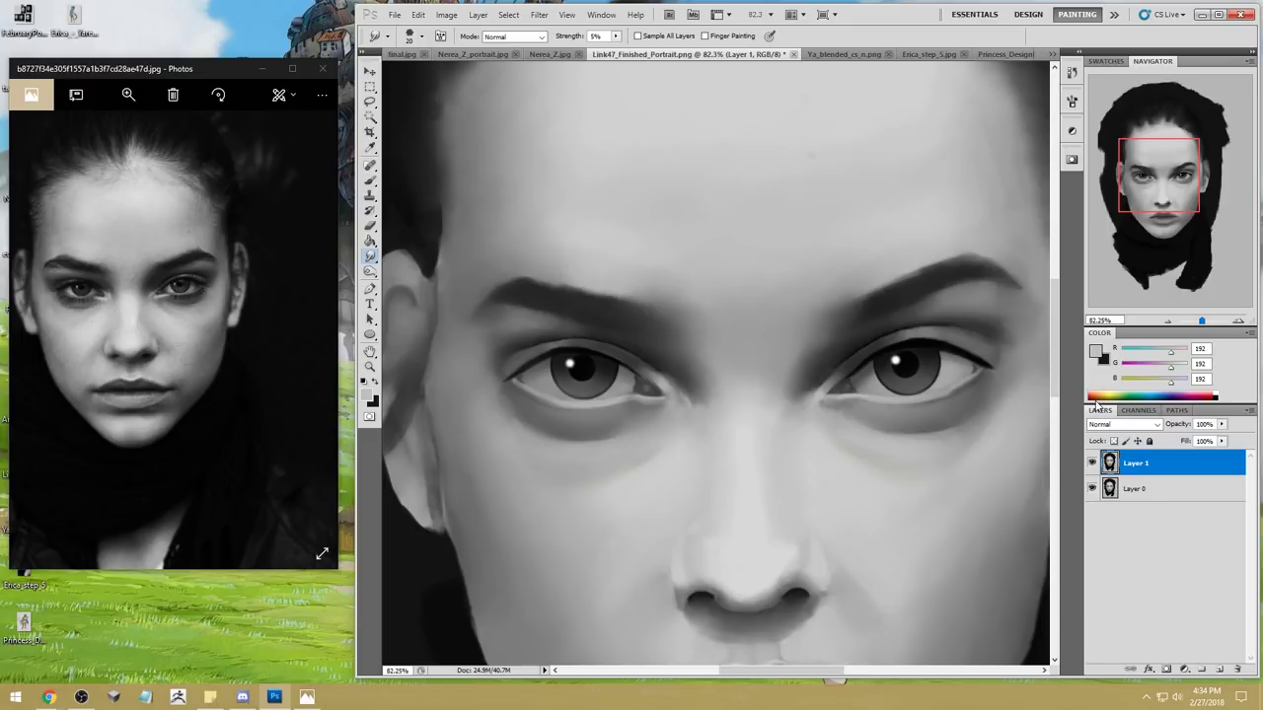
key("b")
left_click(916, 235, "alt")
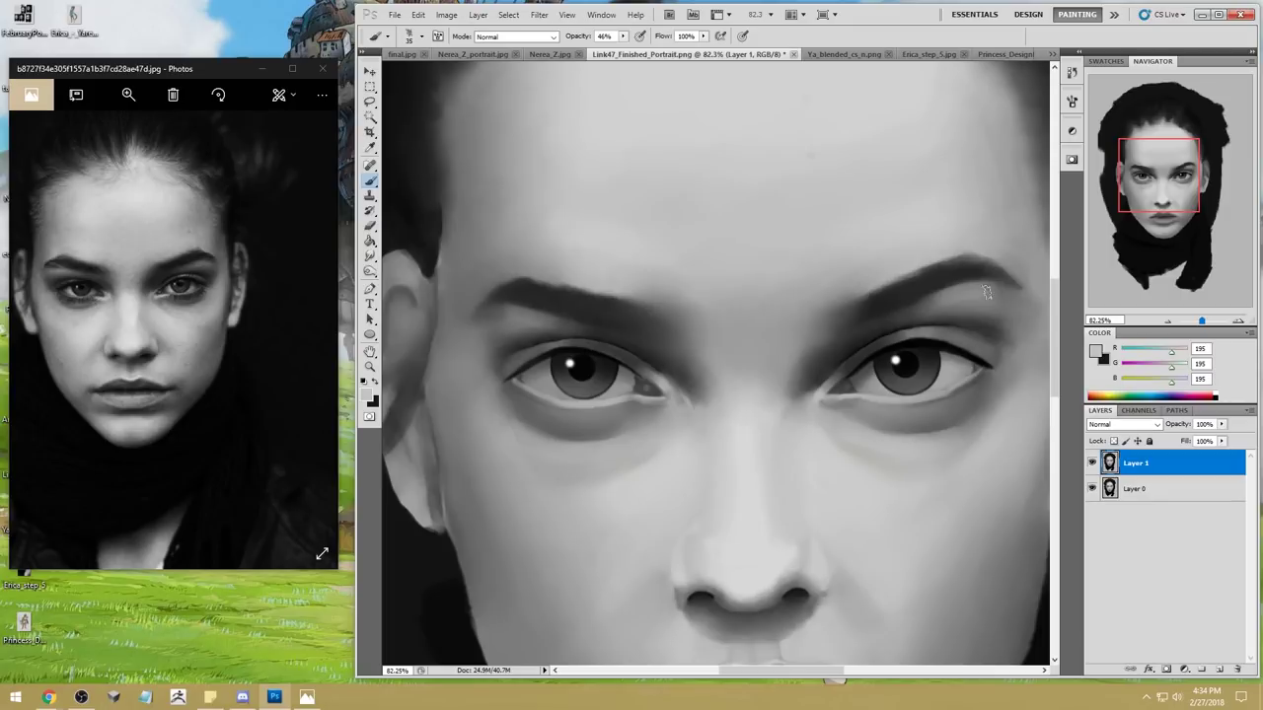
key("ctrl+0")
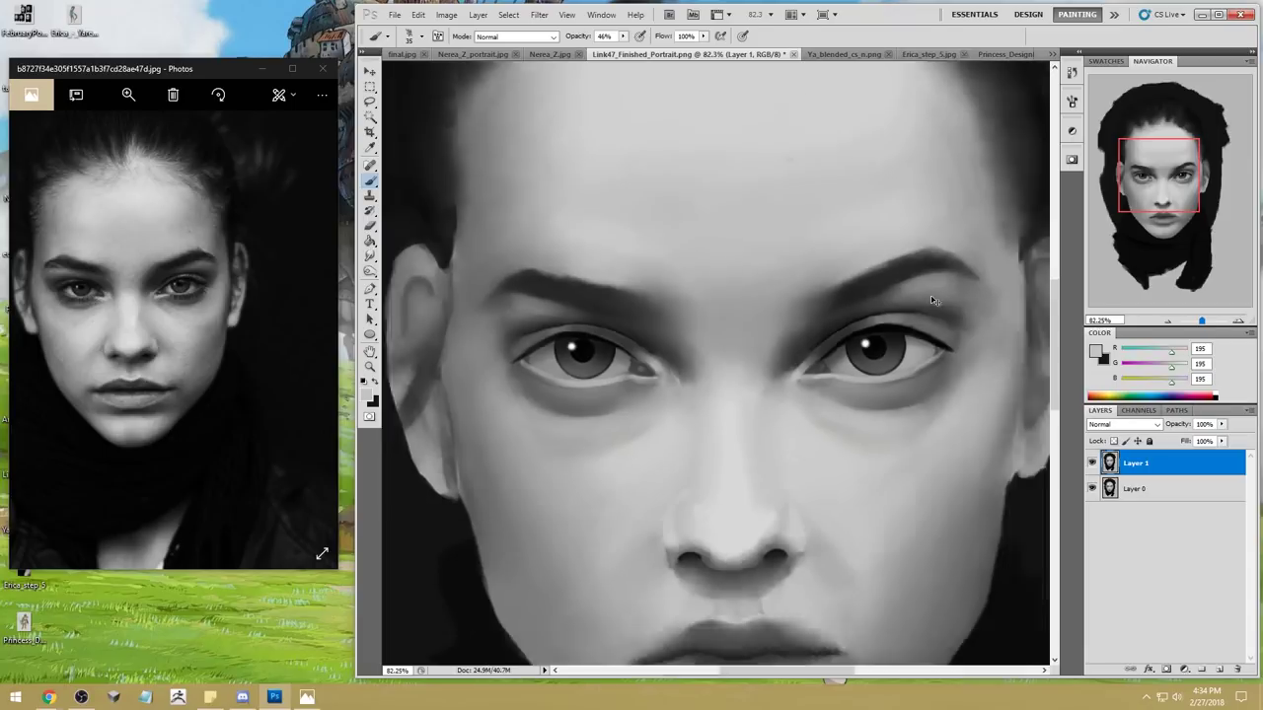
Step: Soften the edge between chin and scarf with the Smudge tool at 1% strength and 80 px
key("r")
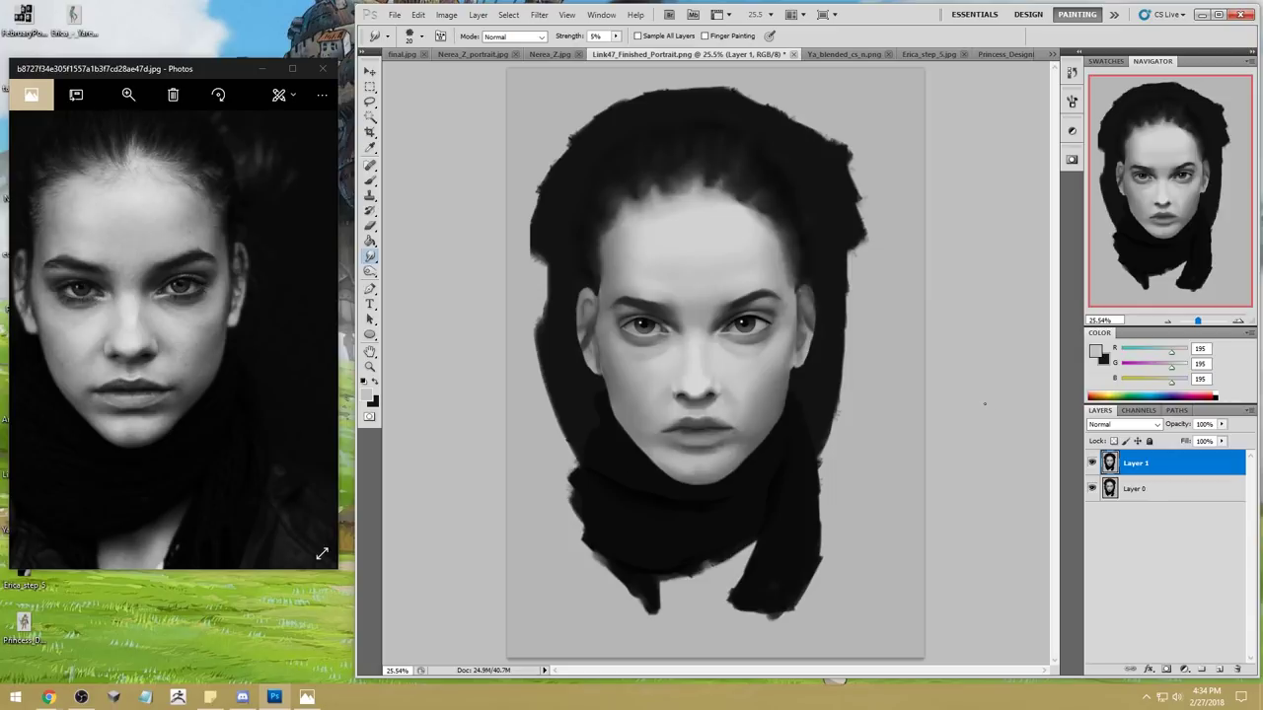
key("bracketright")
left_click(596, 35)
type("1")
key("Return")
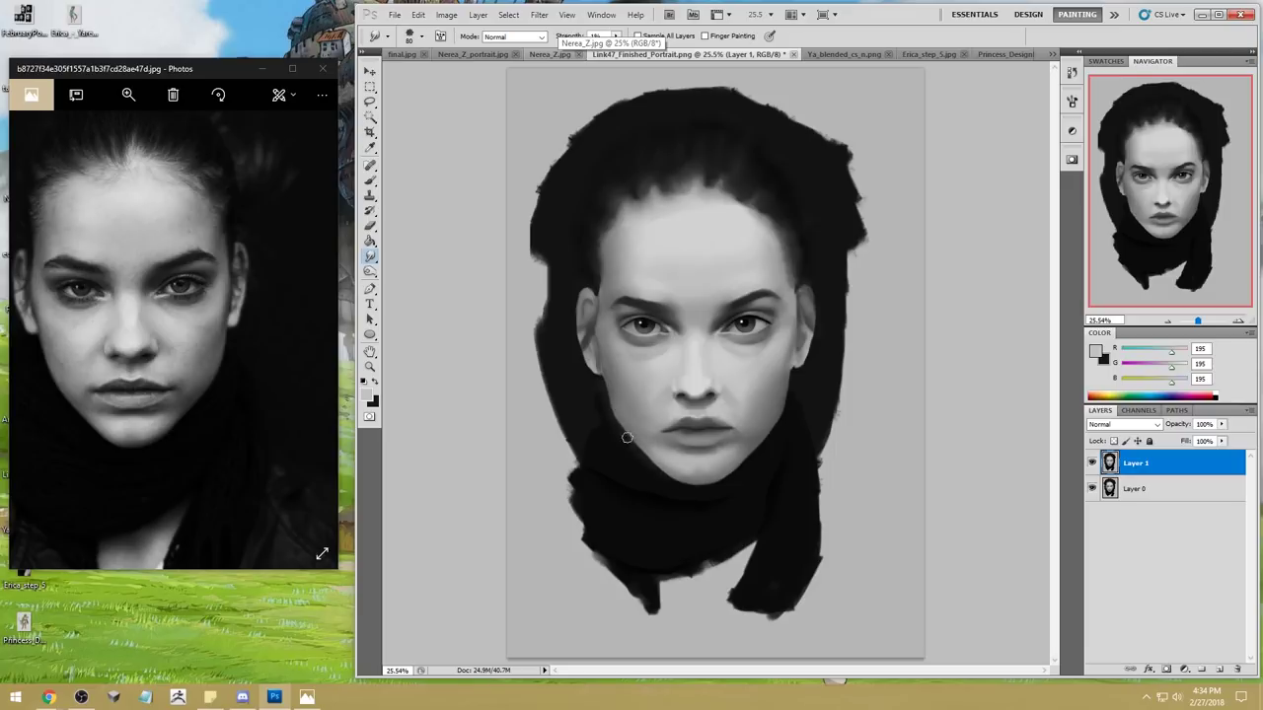
left_click_drag(702, 495, 681, 466)
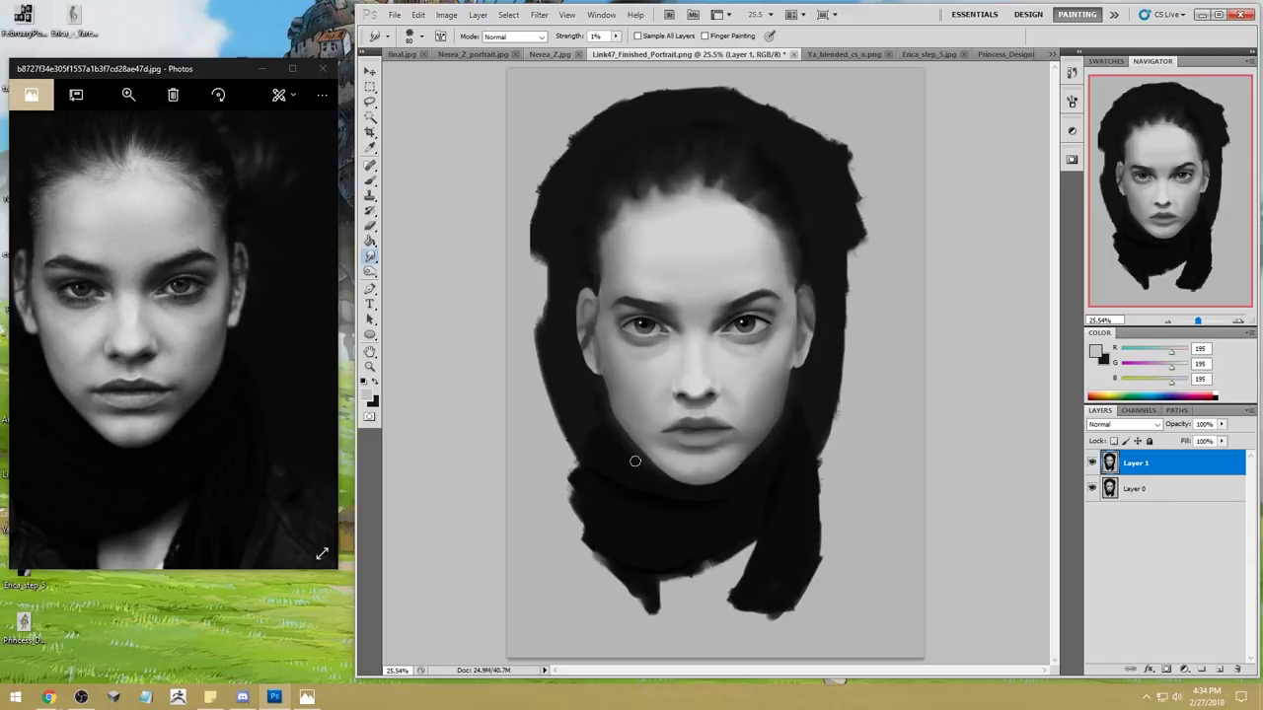
Step: Shade the right-hand side of the face down to the chin with a 300 px round brush at 17% opacity in sampled near-black 11
key("b")
right_click(746, 470)
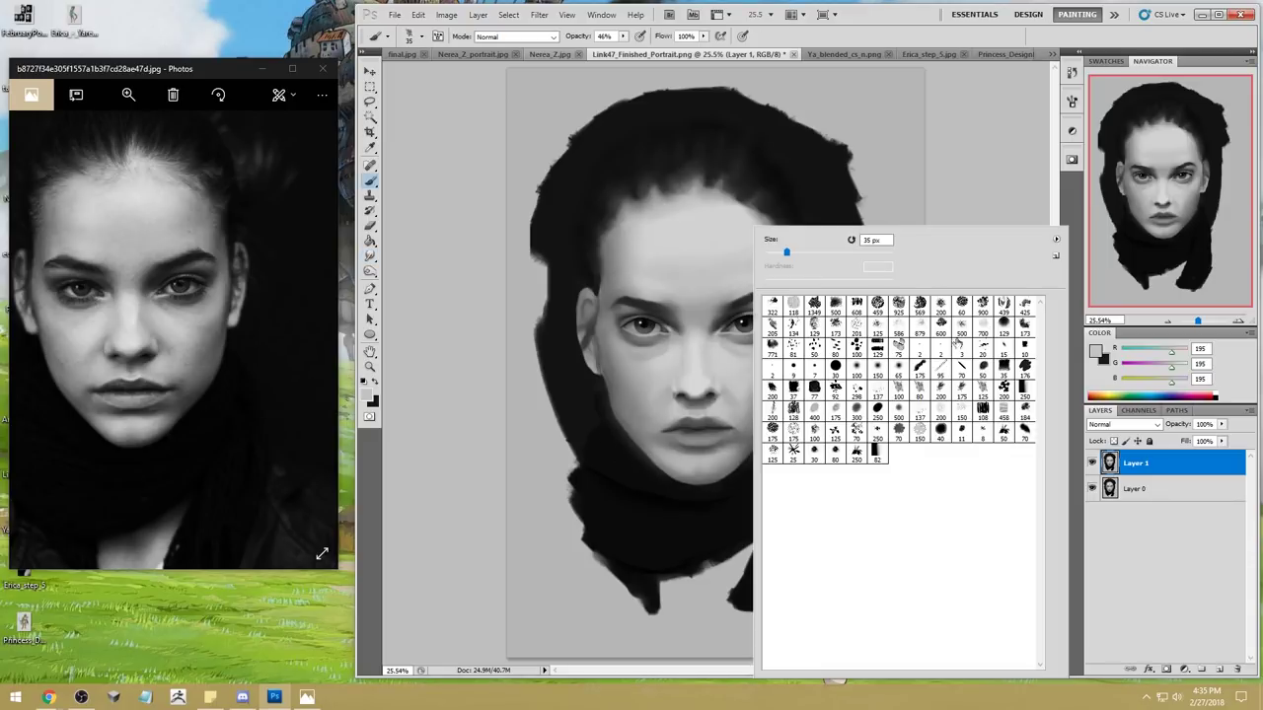
left_click(976, 176)
key("bracketright")
key("bracketright")
key("bracketright")
key("bracketright")
key("bracketright")
key("bracketright")
key("bracketright")
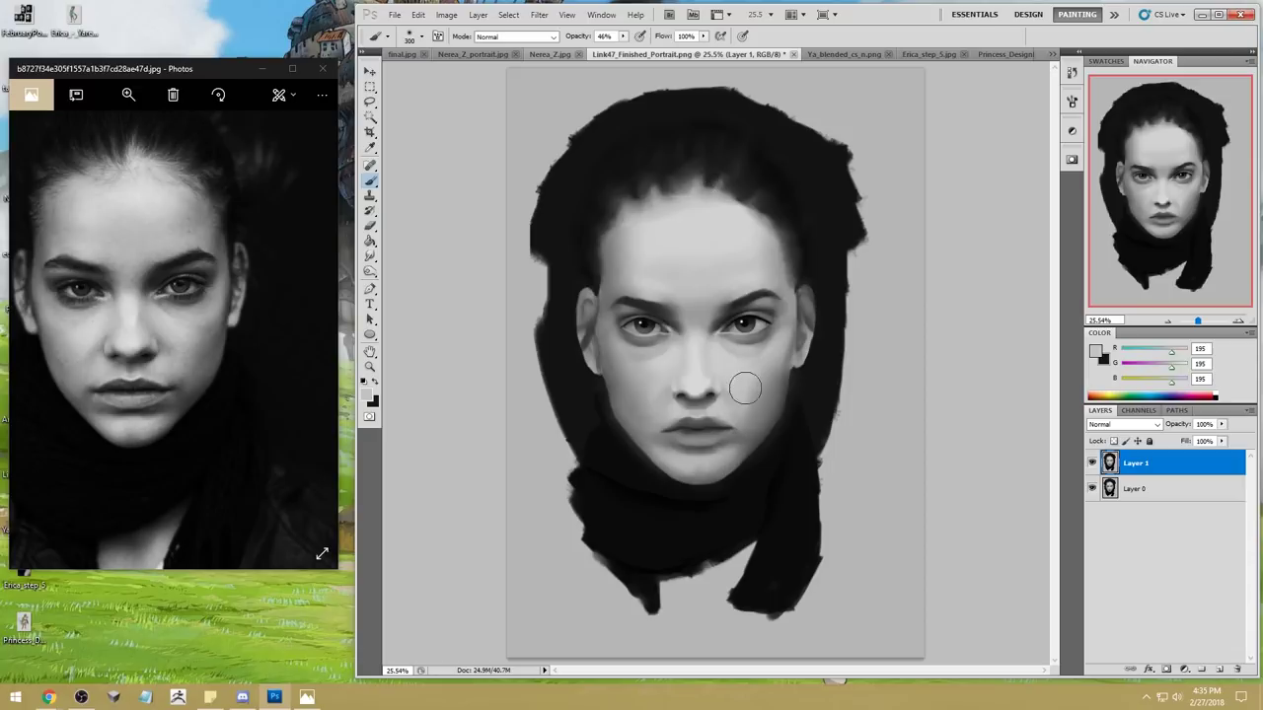
left_click_drag(622, 44, 600, 49)
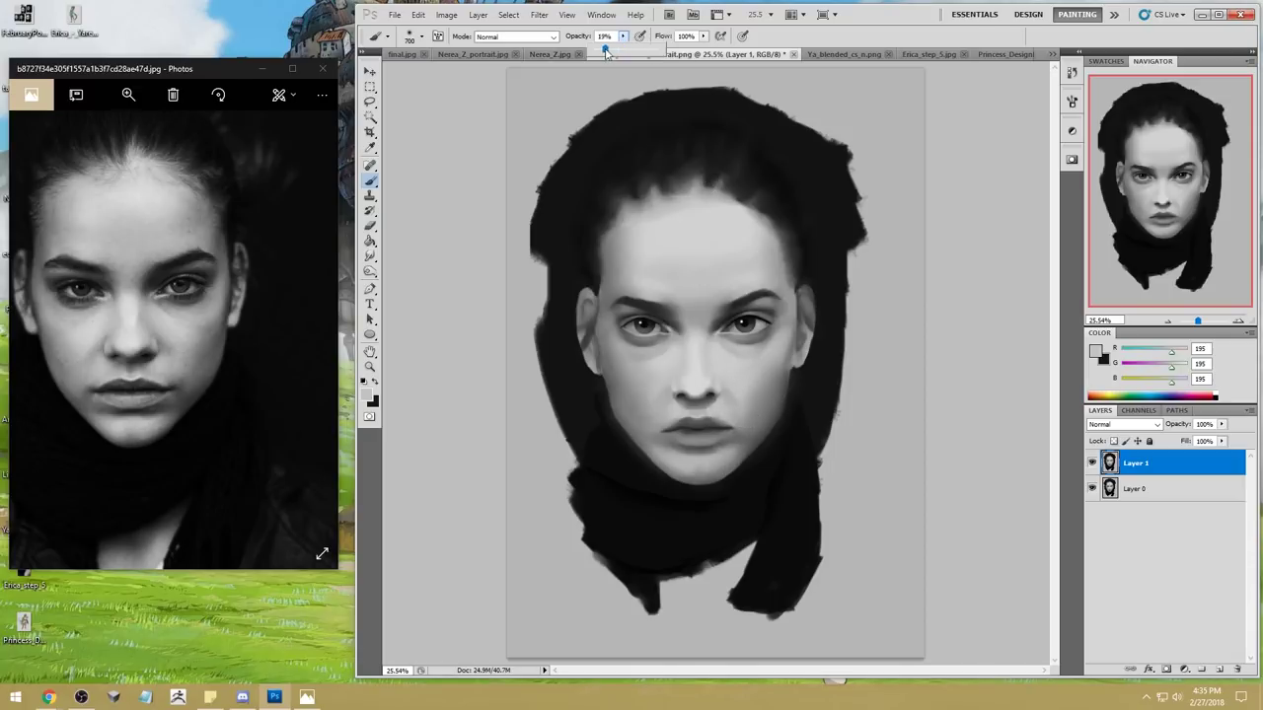
left_click(797, 449, "alt")
key("bracketleft")
key("bracketleft")
mouse_move(803, 303)
left_mouse_down()
mouse_move(801, 395)
mouse_move(720, 488)
left_mouse_up()
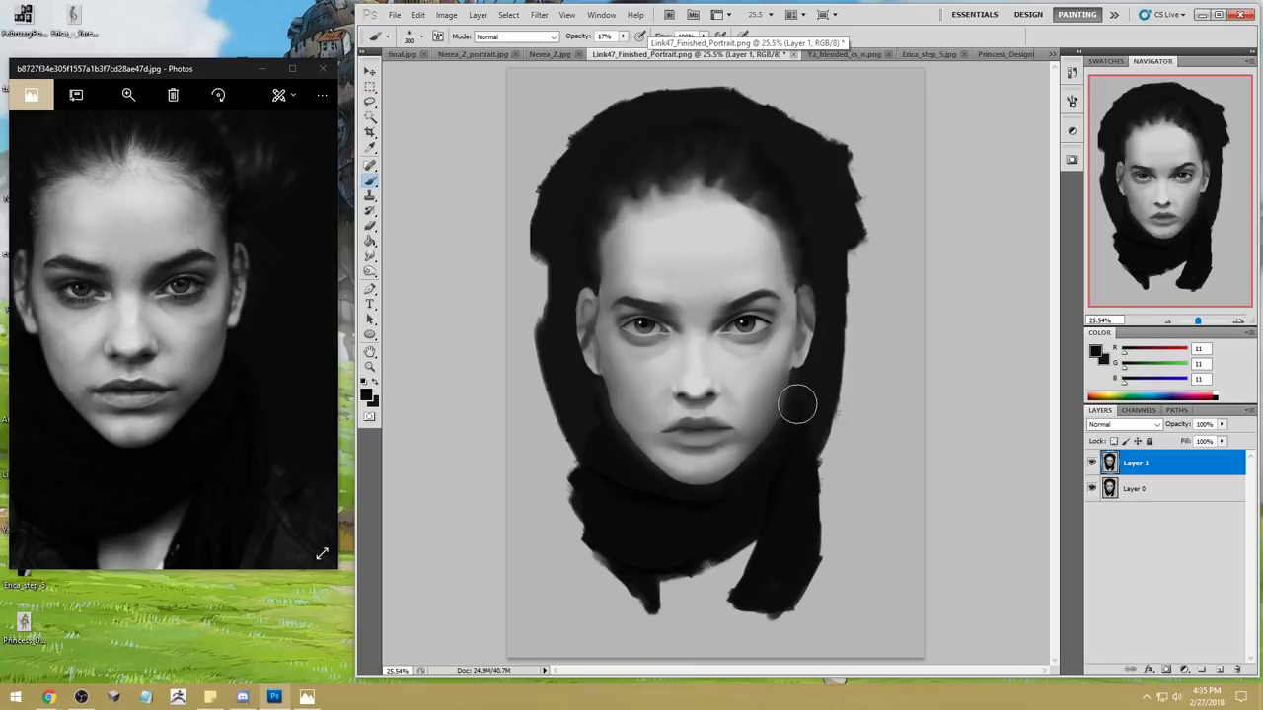
key("bracketright")
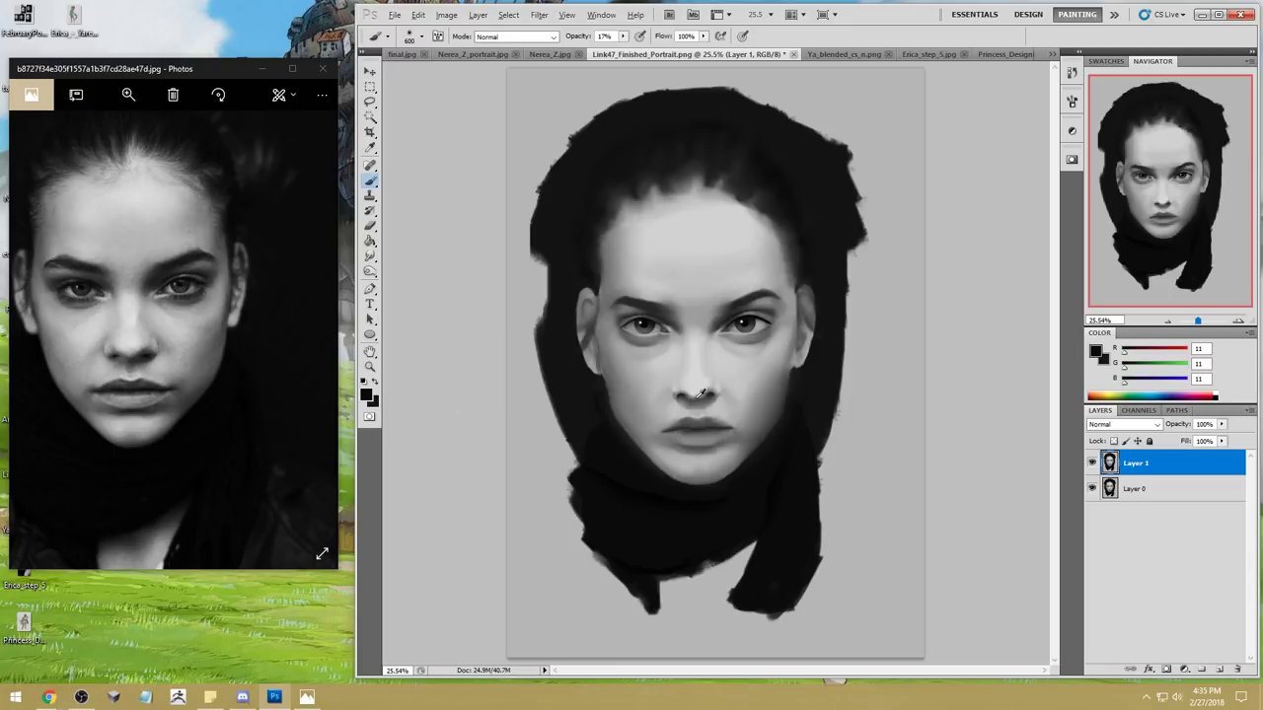
Step: Reshape the left-hand nostril in Liquify with a brush size of 247
left_click(539, 15)
left_click(557, 97)
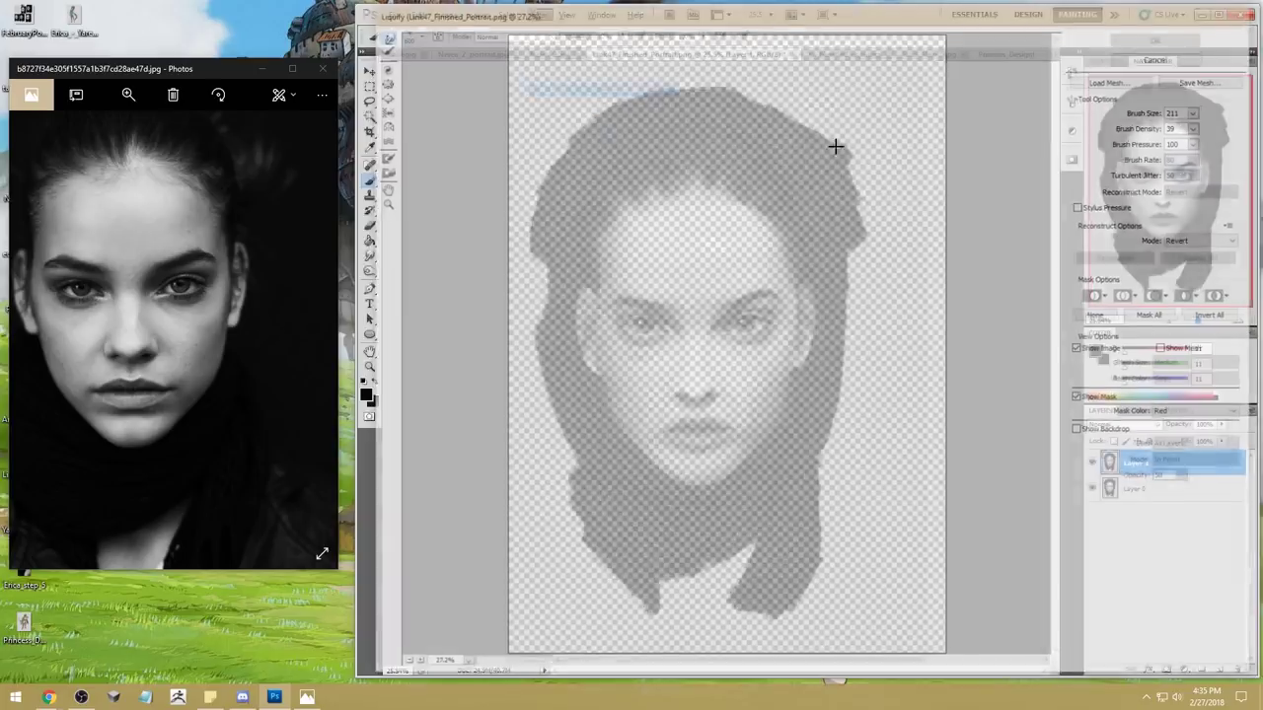
left_click(1199, 110)
left_click_drag(1150, 126, 1139, 127)
key("bracketright")
key("bracketright")
key("bracketright")
key("bracketright")
key("bracketright")
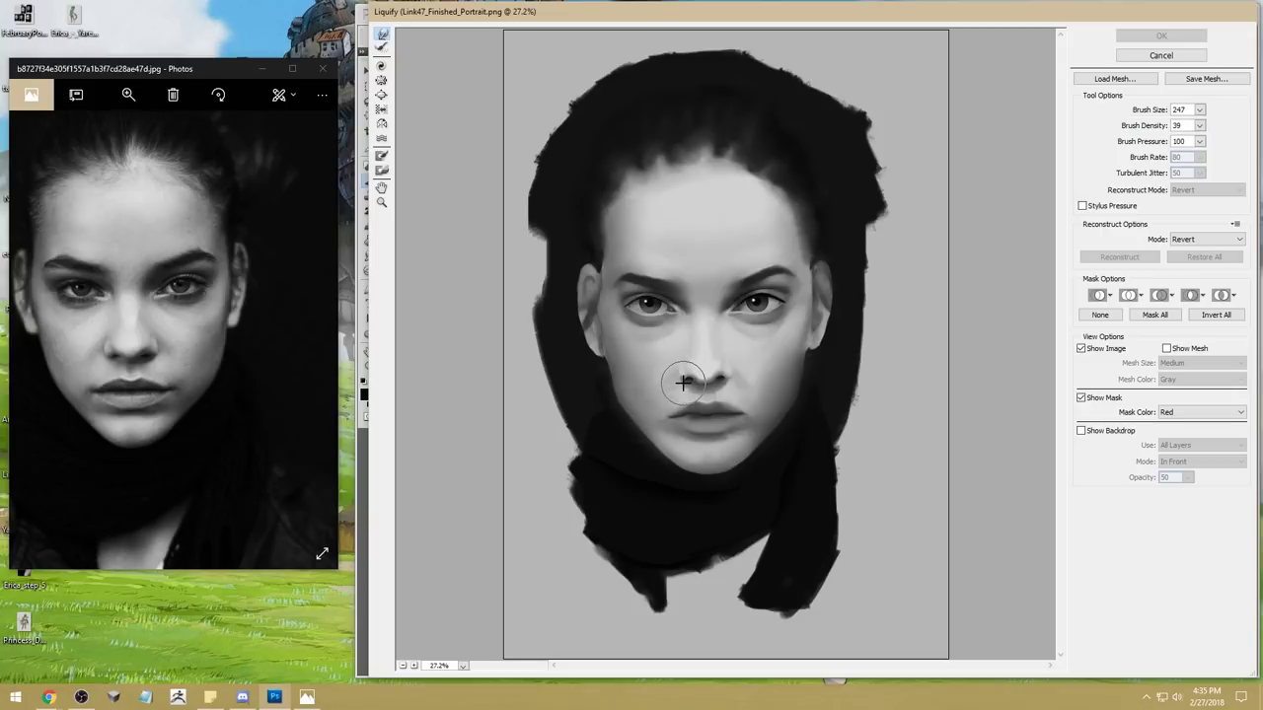
left_click_drag(683, 382, 691, 380)
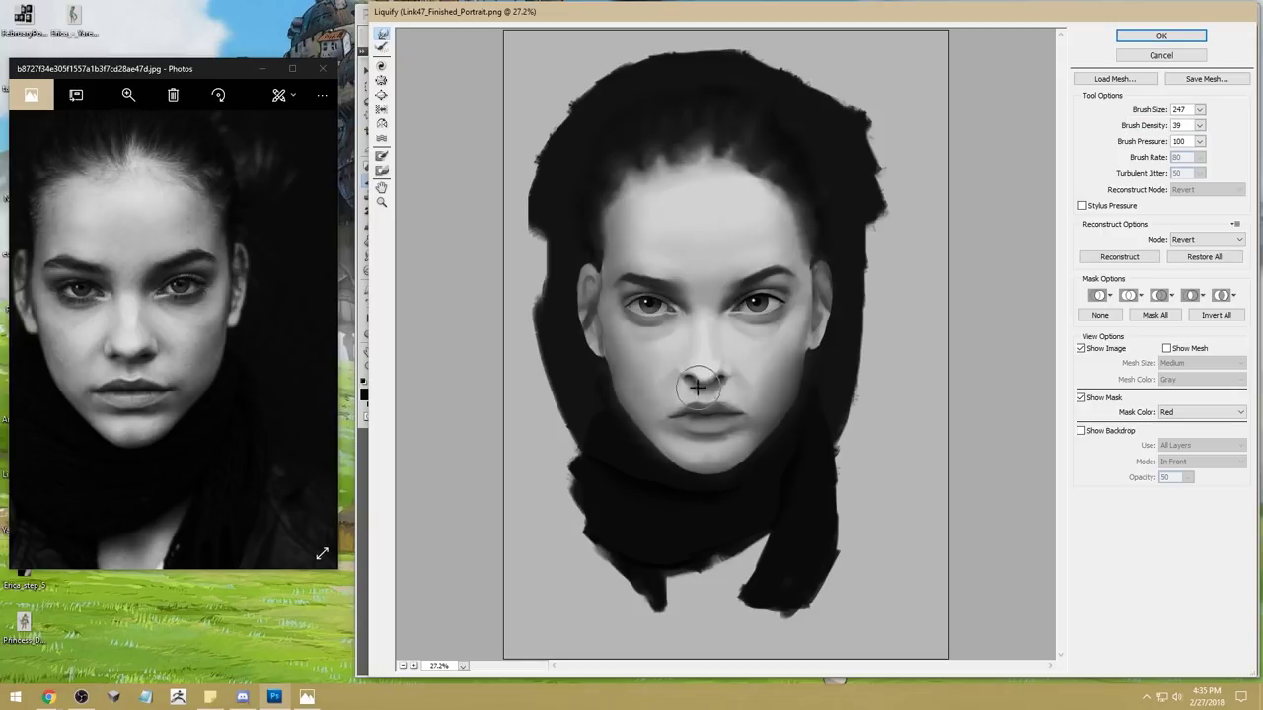
left_click(1150, 35)
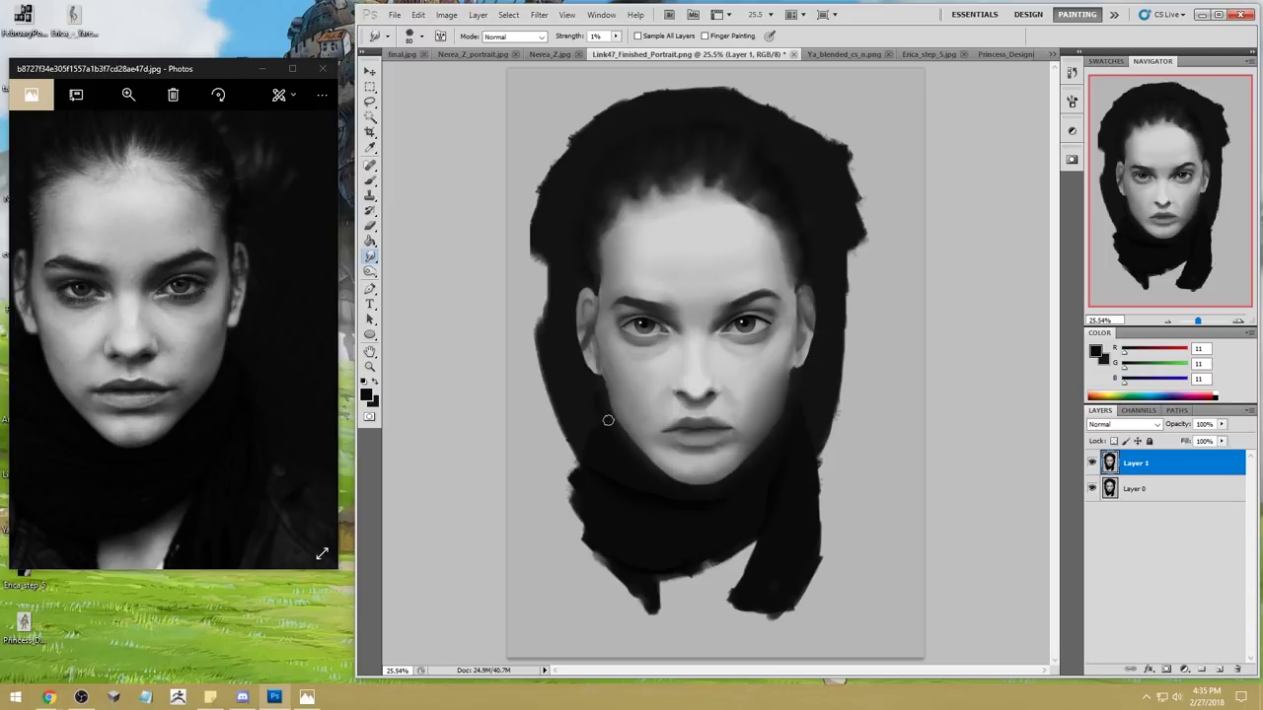
Step: Compare the portrait with and without Layer 1's retouching by toggling that layer's visibility
left_click(1092, 463)
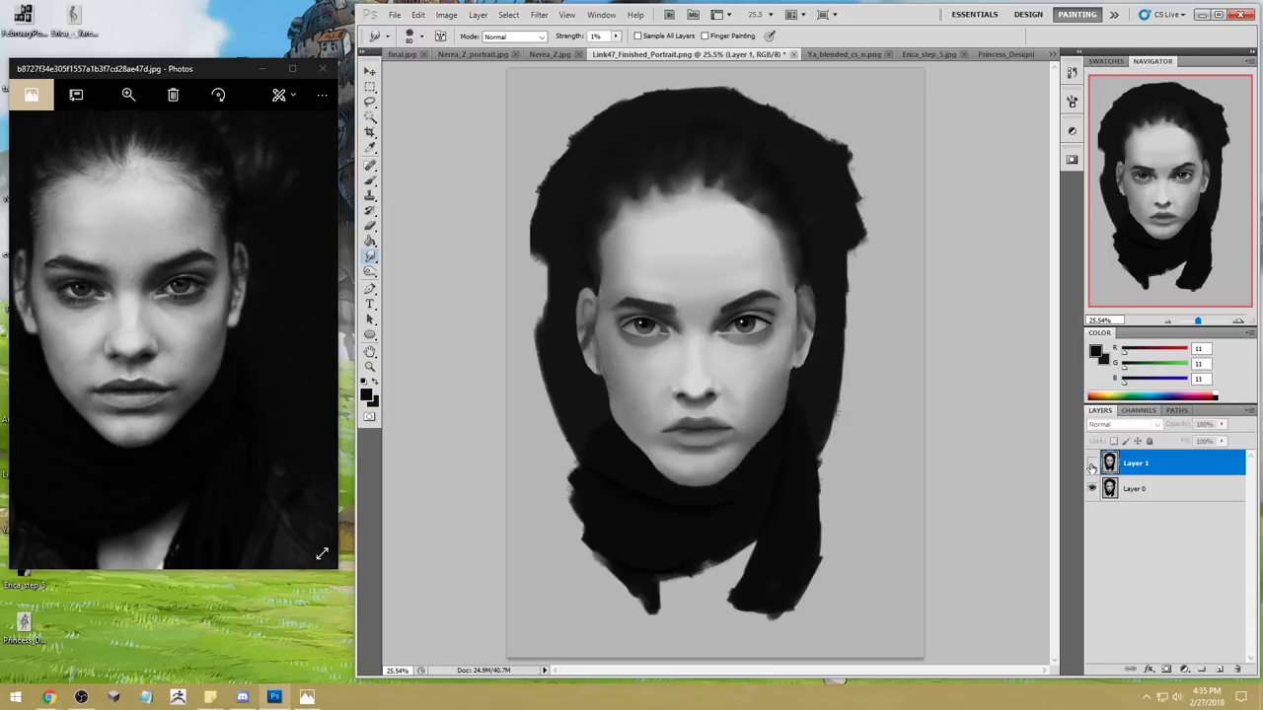
left_click(1092, 464)
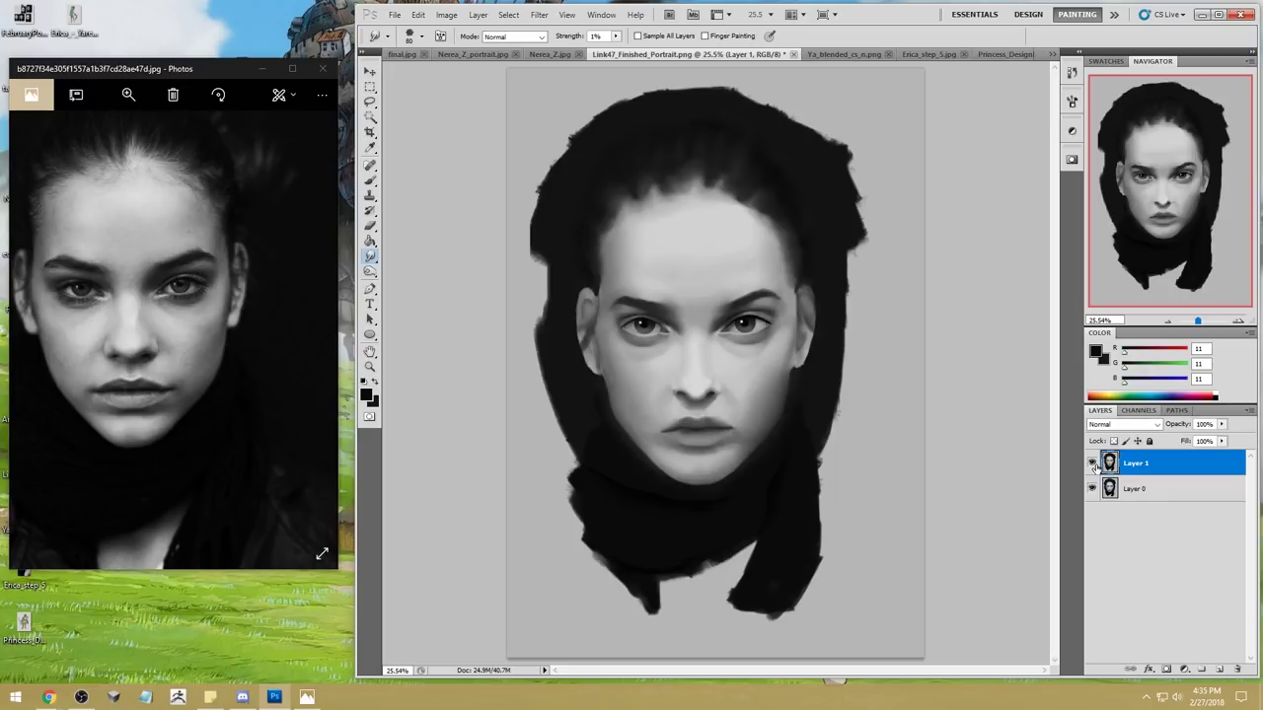
left_click(1092, 464)
left_click(1092, 463)
key("ctrl+plus")
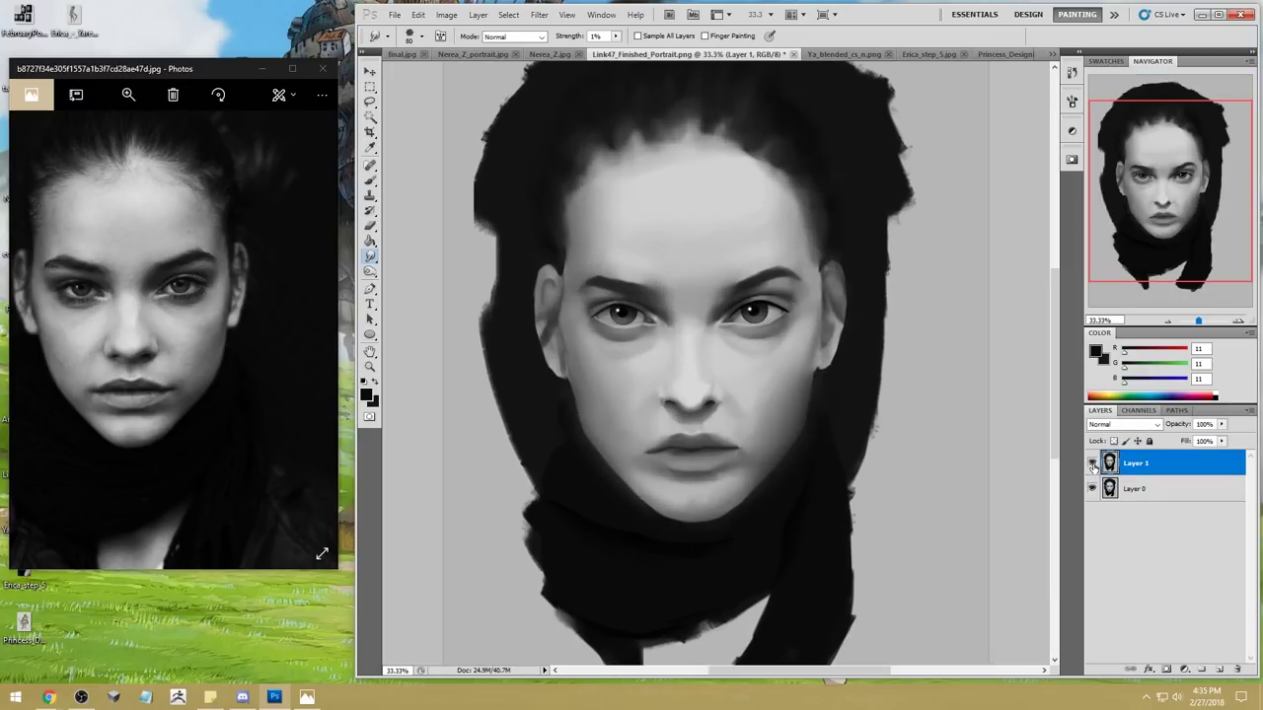
left_click(1092, 464)
left_click(1093, 463)
left_click(1093, 463)
left_click(1093, 464)
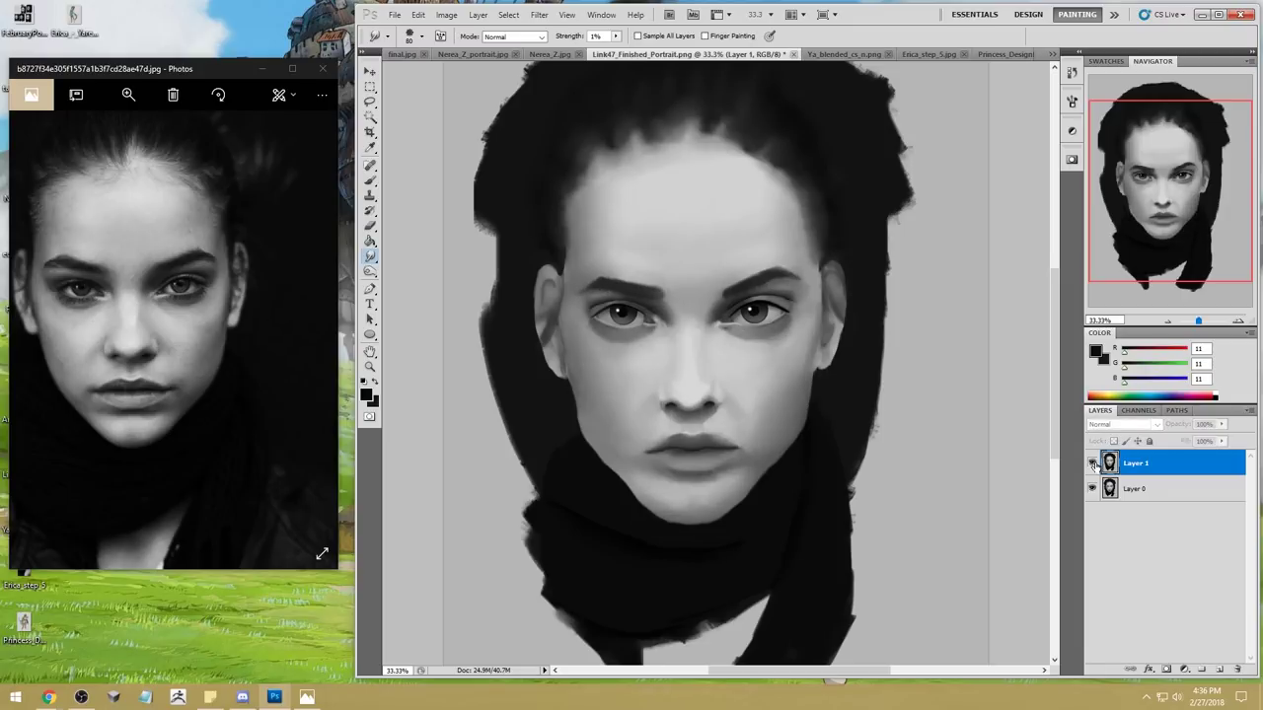
left_click(1093, 464)
Step: Merge Layer 1 into Layer 0 and close the Link47_Finished_Portrait.png document
right_click(1124, 462)
left_click(1159, 499)
left_click(792, 54)
key("Escape")
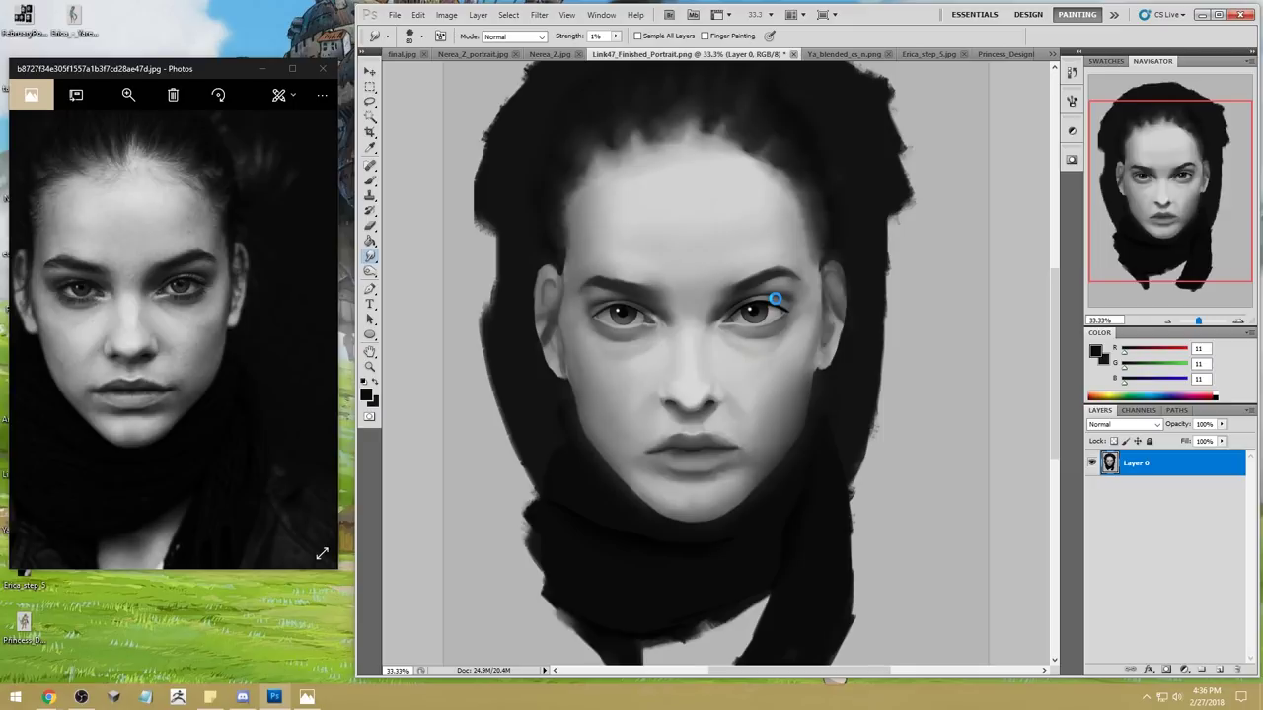
key("ctrl+w")
key("n")
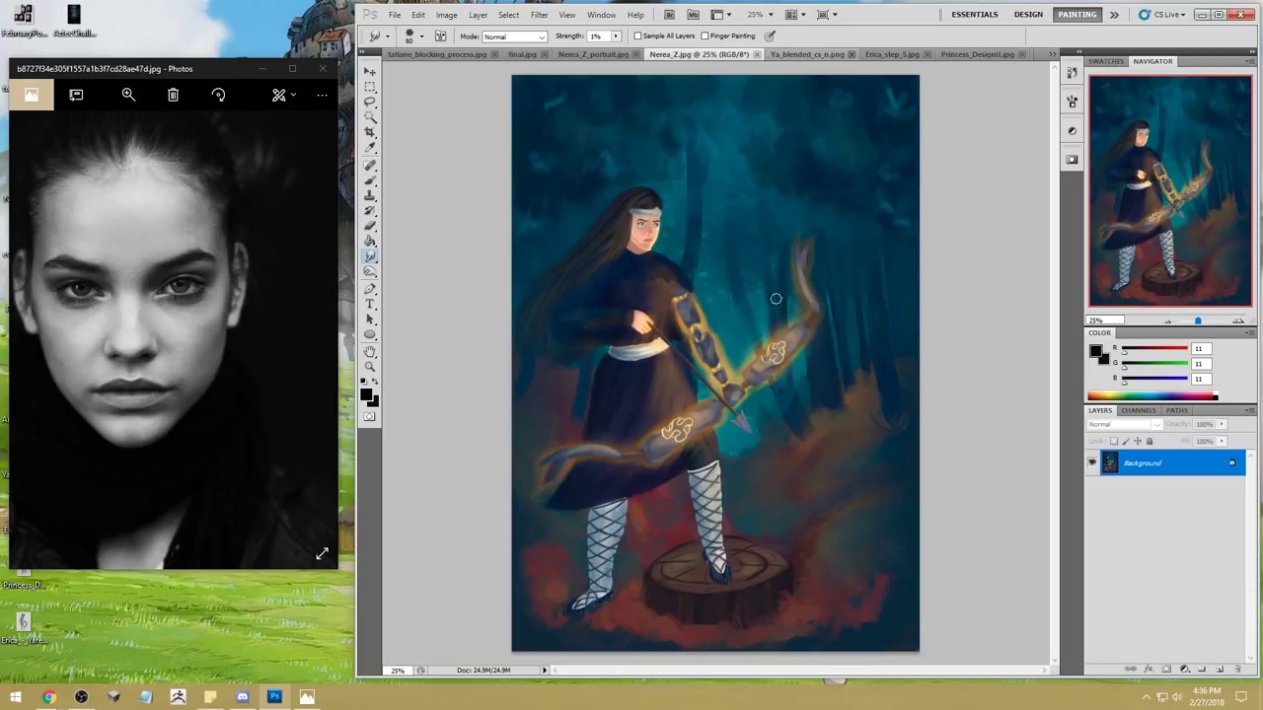
Step: Close FebruaryPortraitAssignmentProcessPNG.png without saving its changes and bring up tatiane_blocking_process.jpg
left_click(1052, 54)
left_click(987, 57)
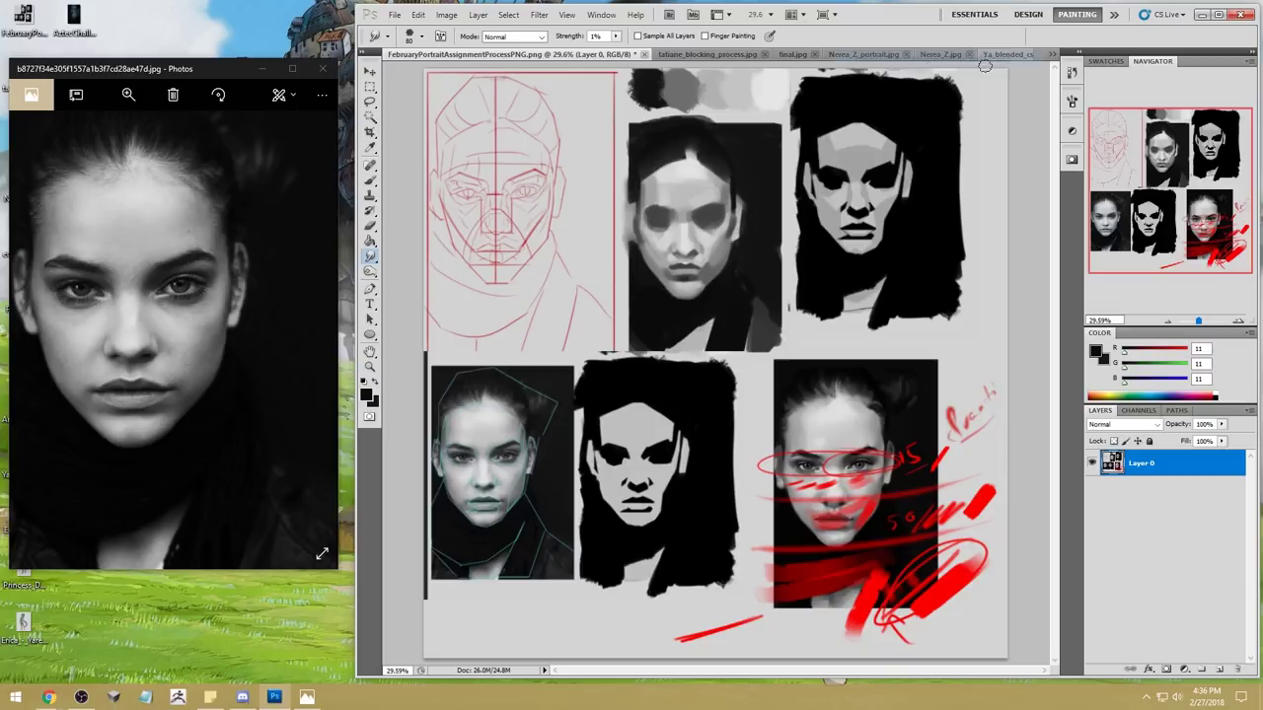
left_click(636, 54)
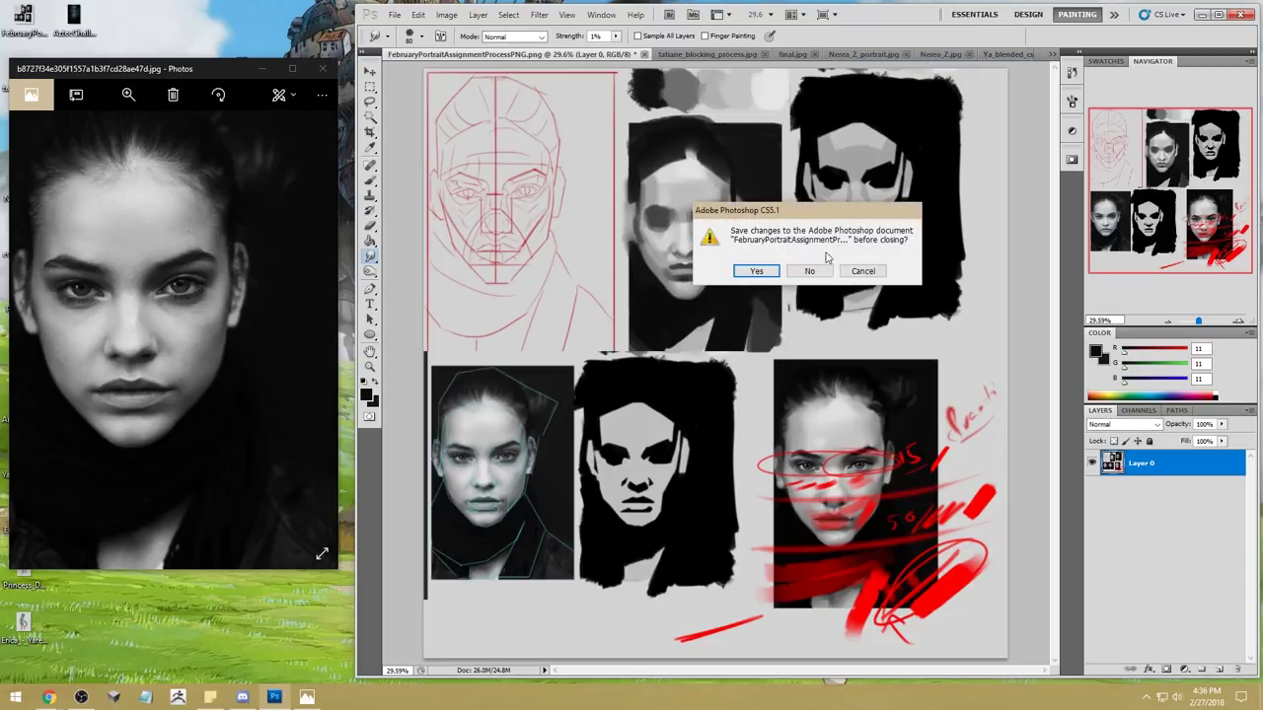
left_click(809, 271)
left_click(424, 55)
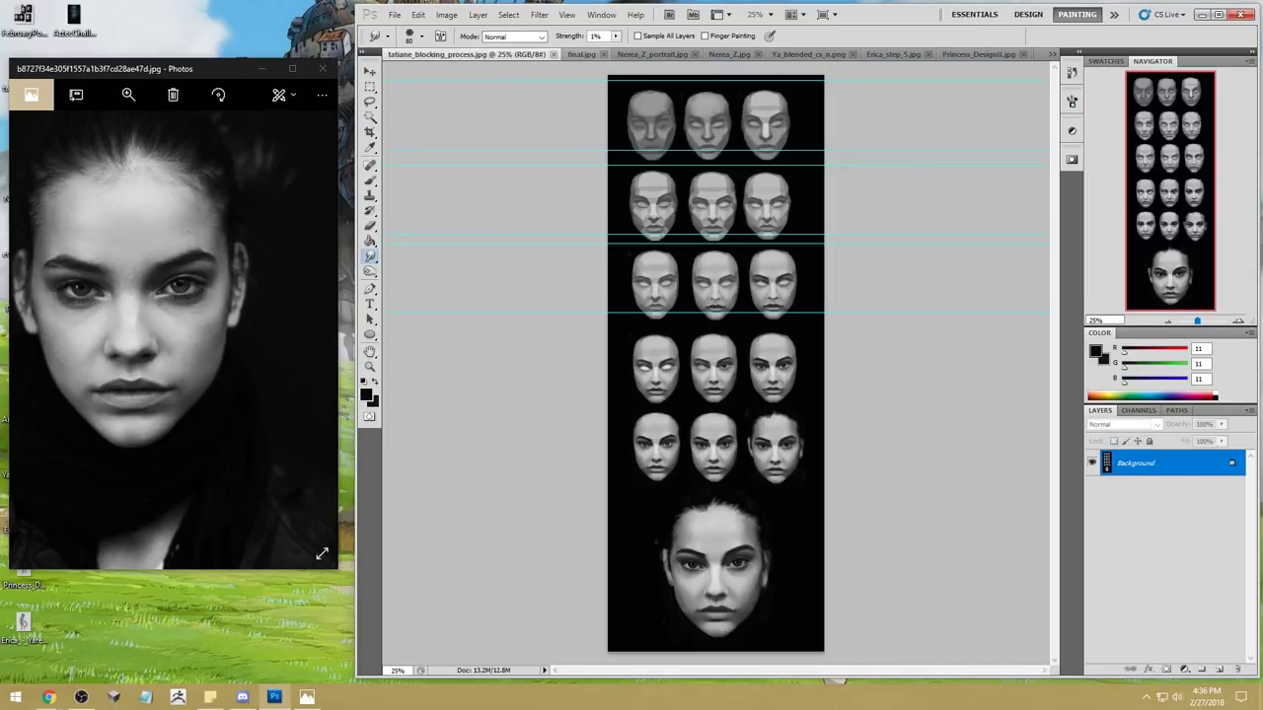
Step: Soften the inner end of the left-hand eyebrow on the large portrait using the Smudge tool with a 40 px brush at 10% strength
key("z")
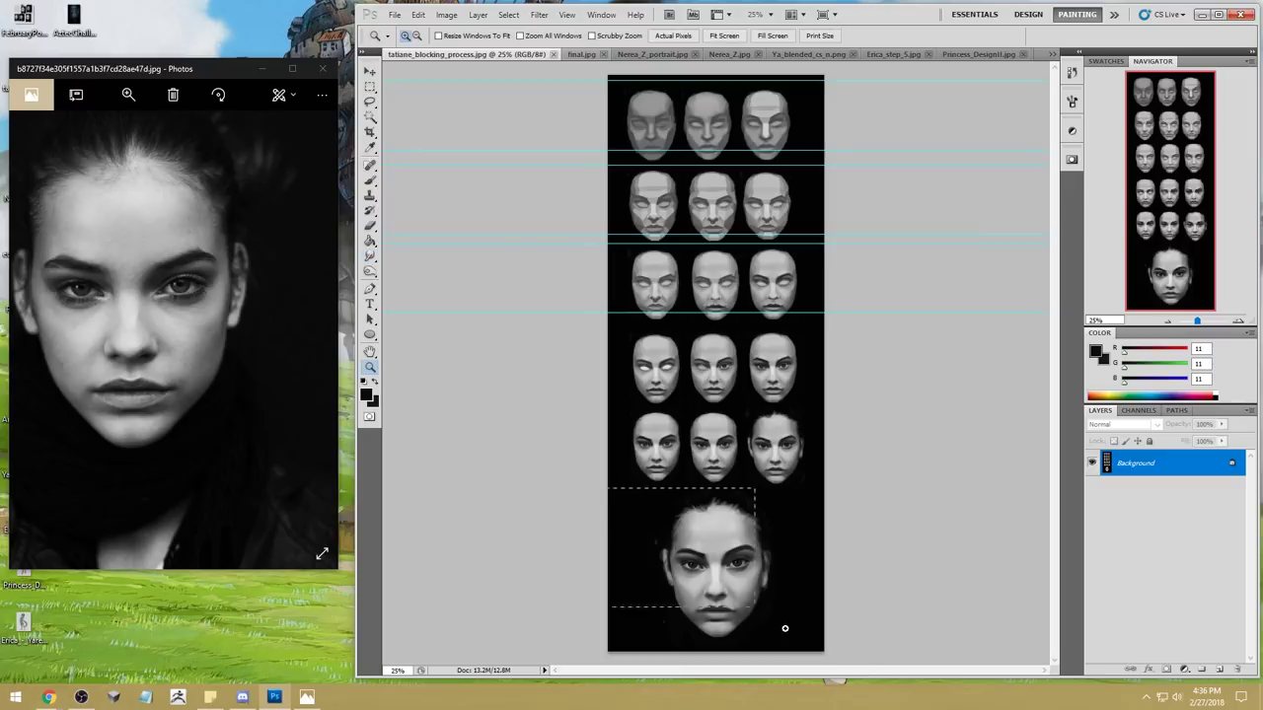
left_click(733, 593)
left_click(370, 257)
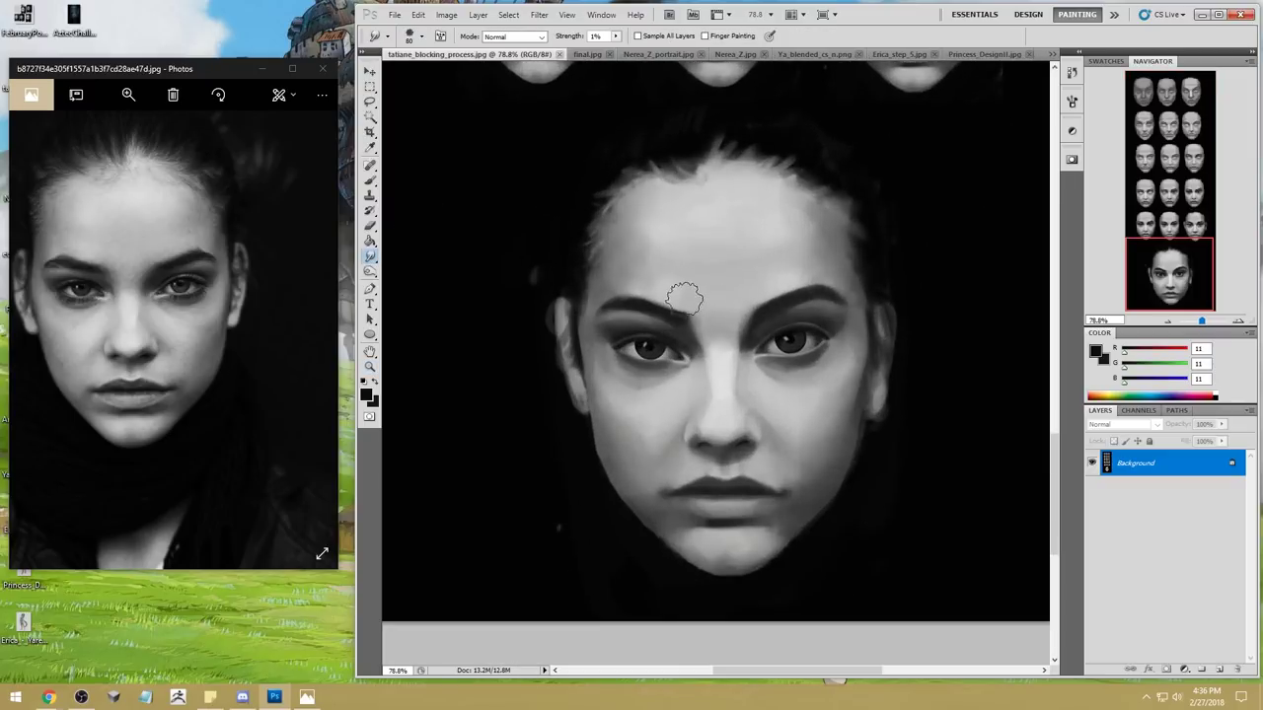
left_click_drag(691, 318, 686, 316)
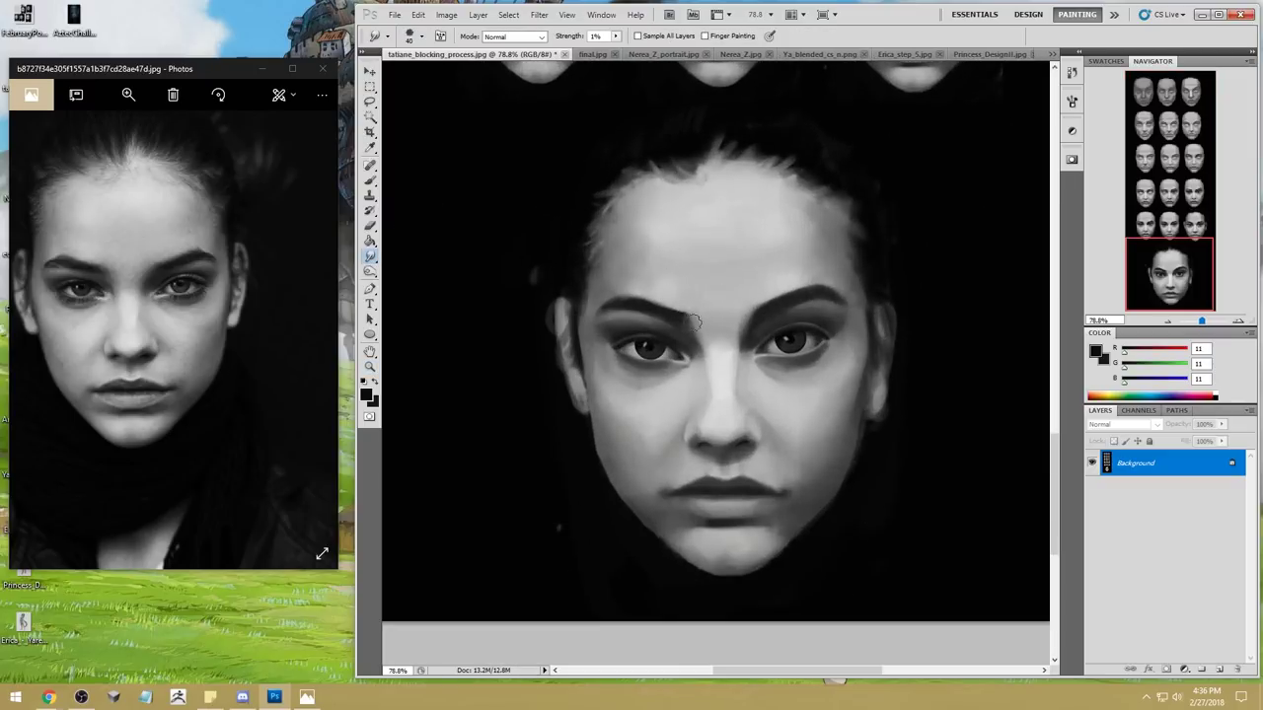
key("bracketleft")
left_click(616, 36)
left_click_drag(619, 48, 622, 49)
left_click(681, 318)
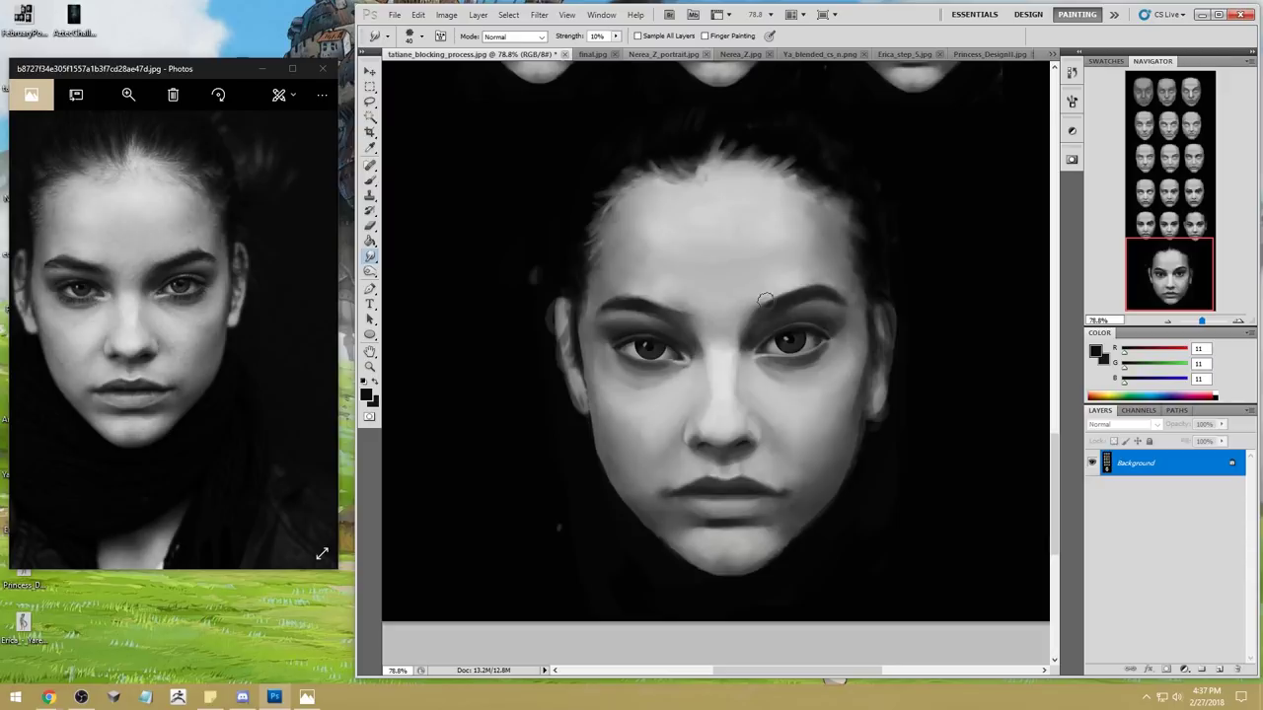
Step: Smudge the right-hand eyebrow, the eye areas and the jaw edges at 10% strength, varying the brush size and finishing at 35 px
key("bracketleft")
key("bracketleft")
key("bracketleft")
key("bracketright")
key("bracketright")
key("bracketright")
key("bracketright")
key("bracketright")
key("bracketright")
key("bracketleft")
key("bracketleft")
key("bracketleft")
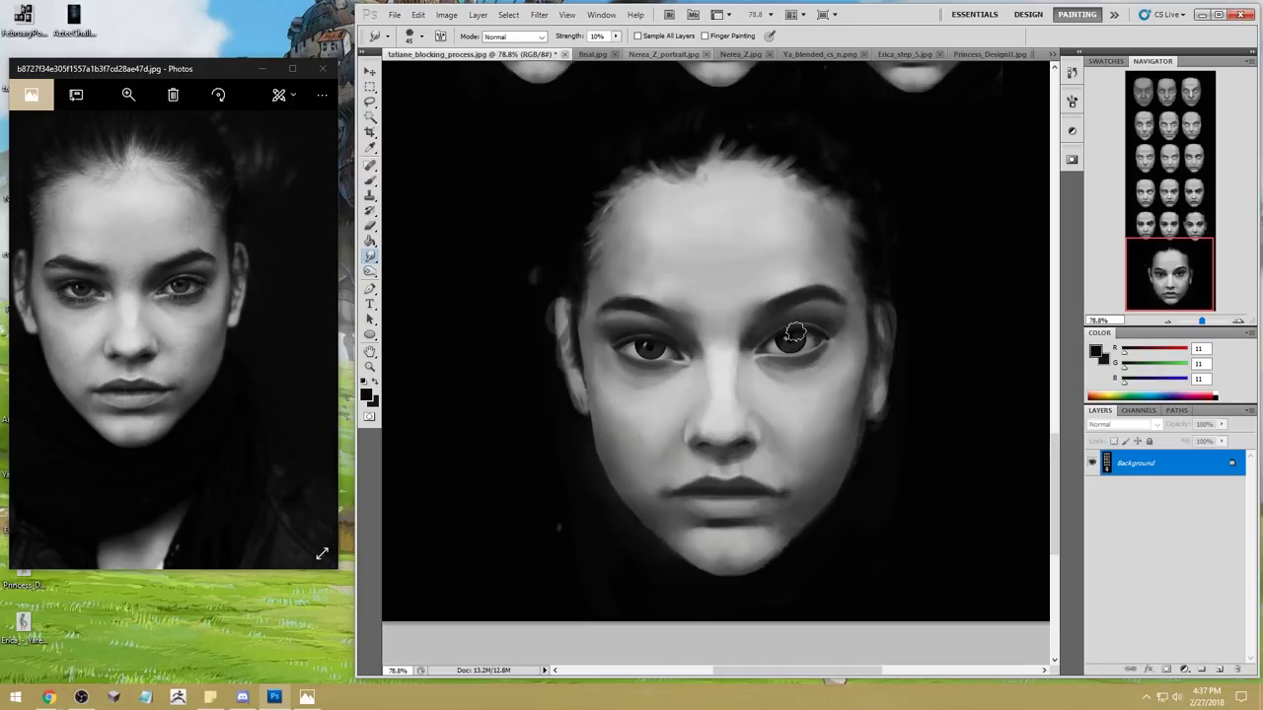
key("bracketleft")
key("bracketleft")
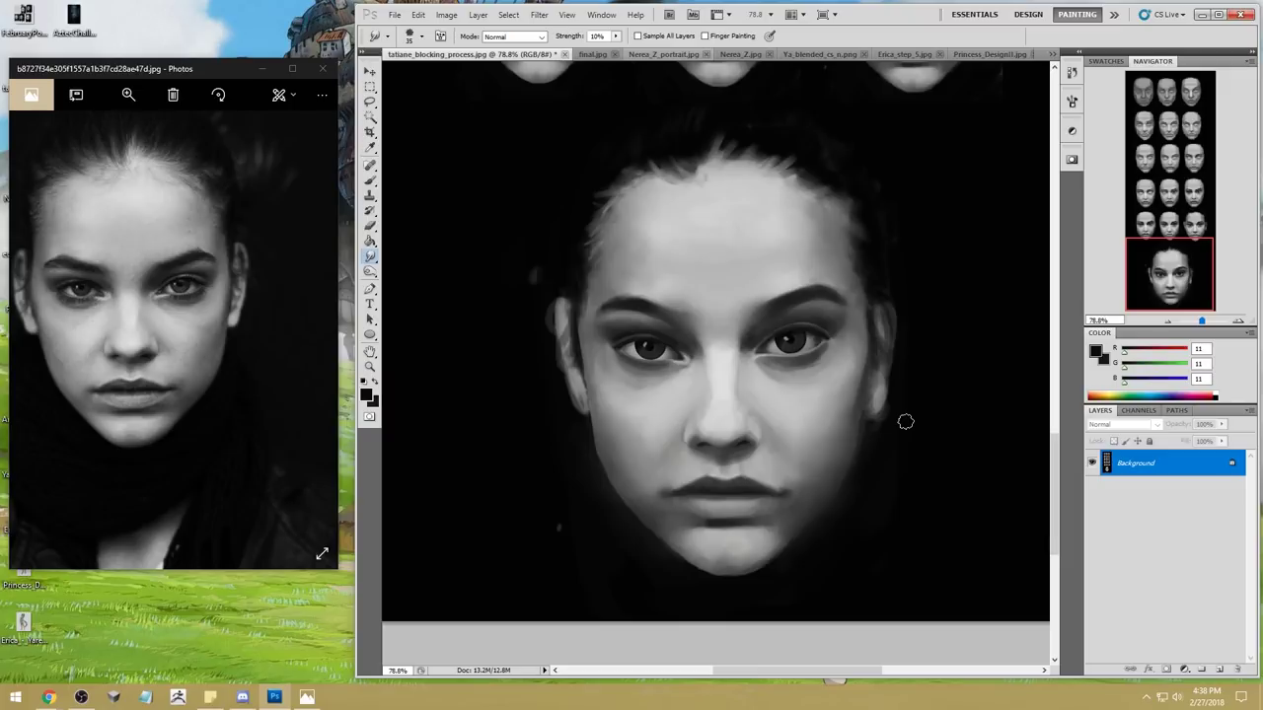
Step: Paint out the stray light speck beside the left-hand jaw with a 90 px brush at 91% opacity in sampled near-black 2
key("b")
left_click(539, 515, "alt")
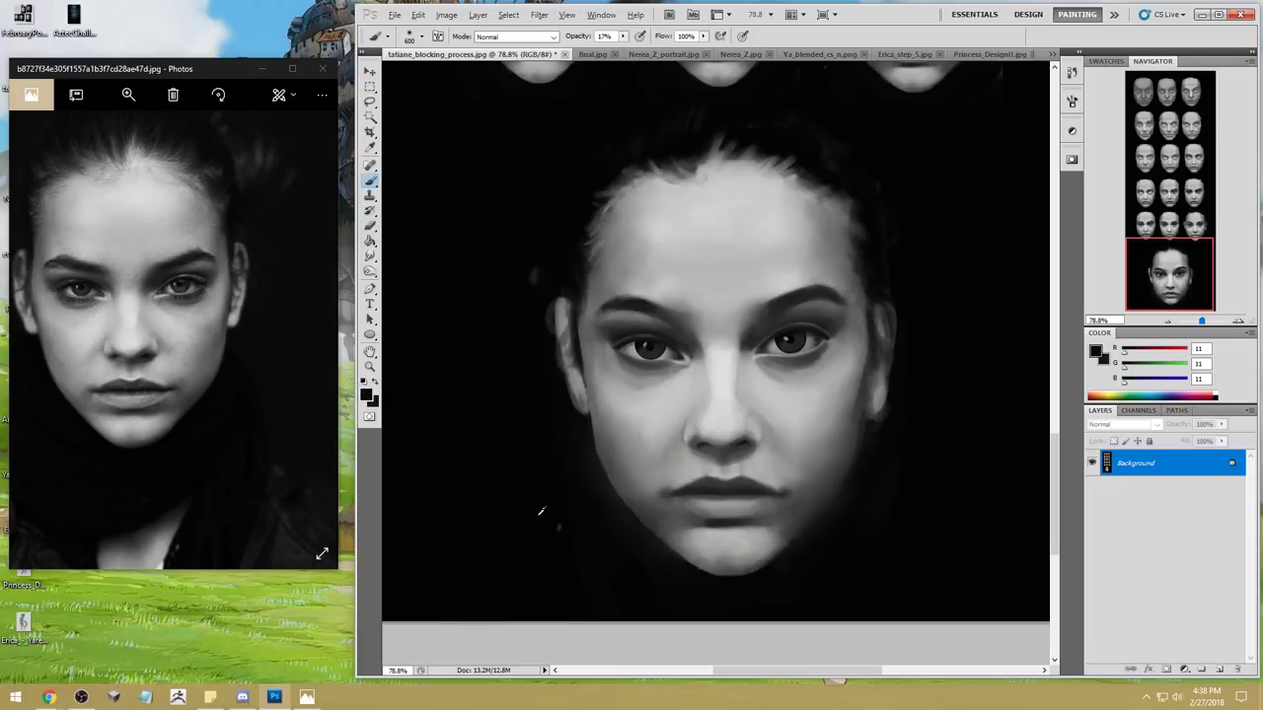
key("bracketleft")
key("bracketleft")
key("bracketleft")
key("bracketleft")
key("bracketleft")
key("bracketleft")
key("bracketleft")
key("bracketleft")
key("bracketleft")
key("bracketleft")
key("9")
key("1")
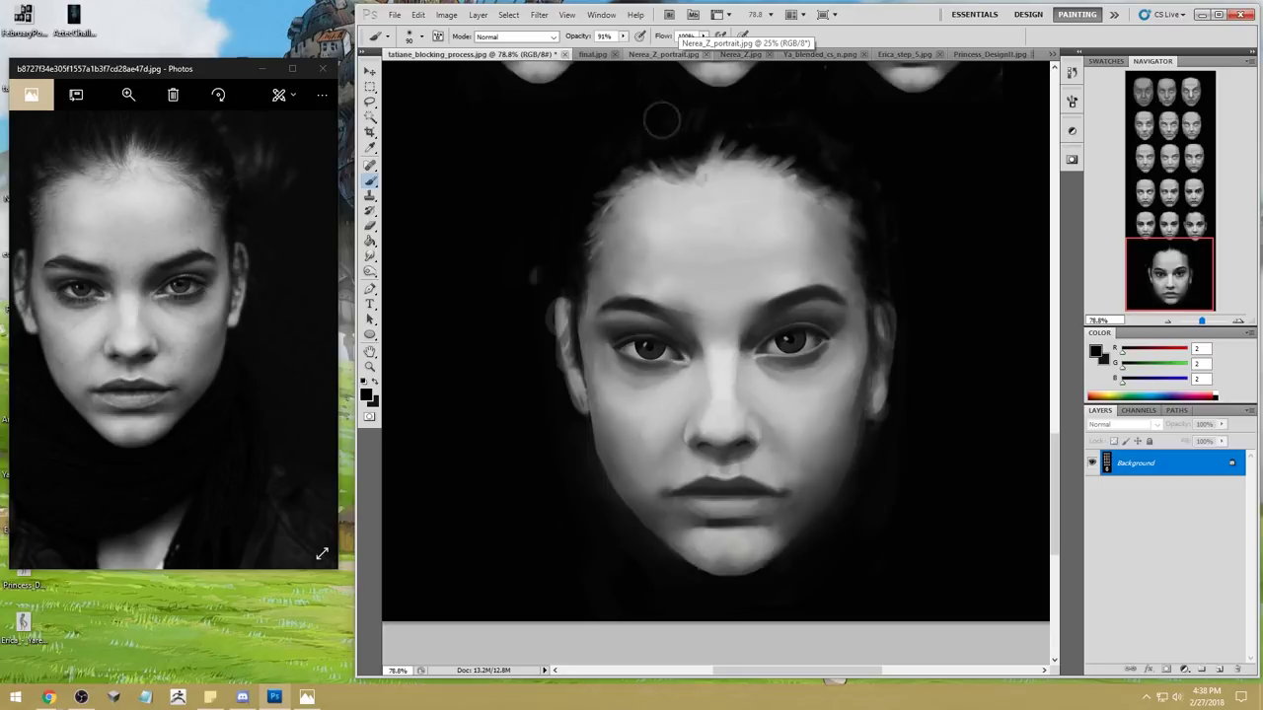
Step: Nudge the large portrait's left-hand eye into shape in Liquify with a brush size of 301
left_click(542, 16)
left_click(592, 88)
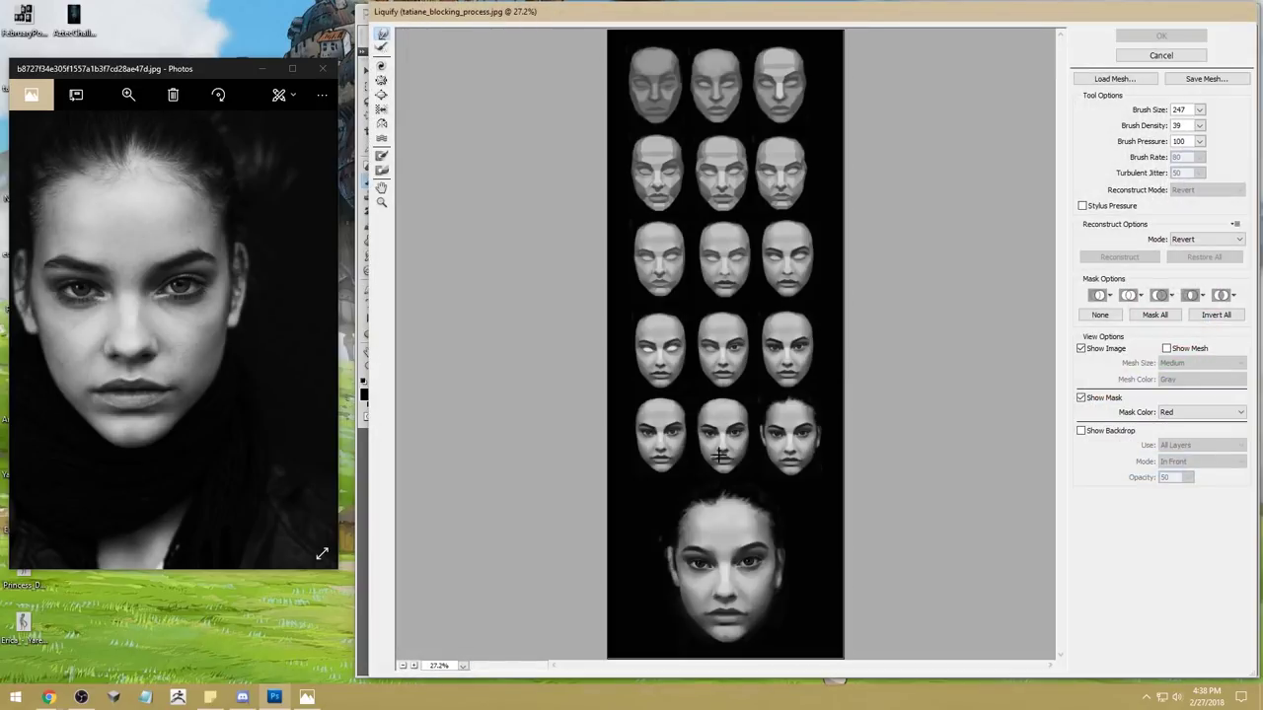
left_click_drag(629, 497, 829, 656)
key("w")
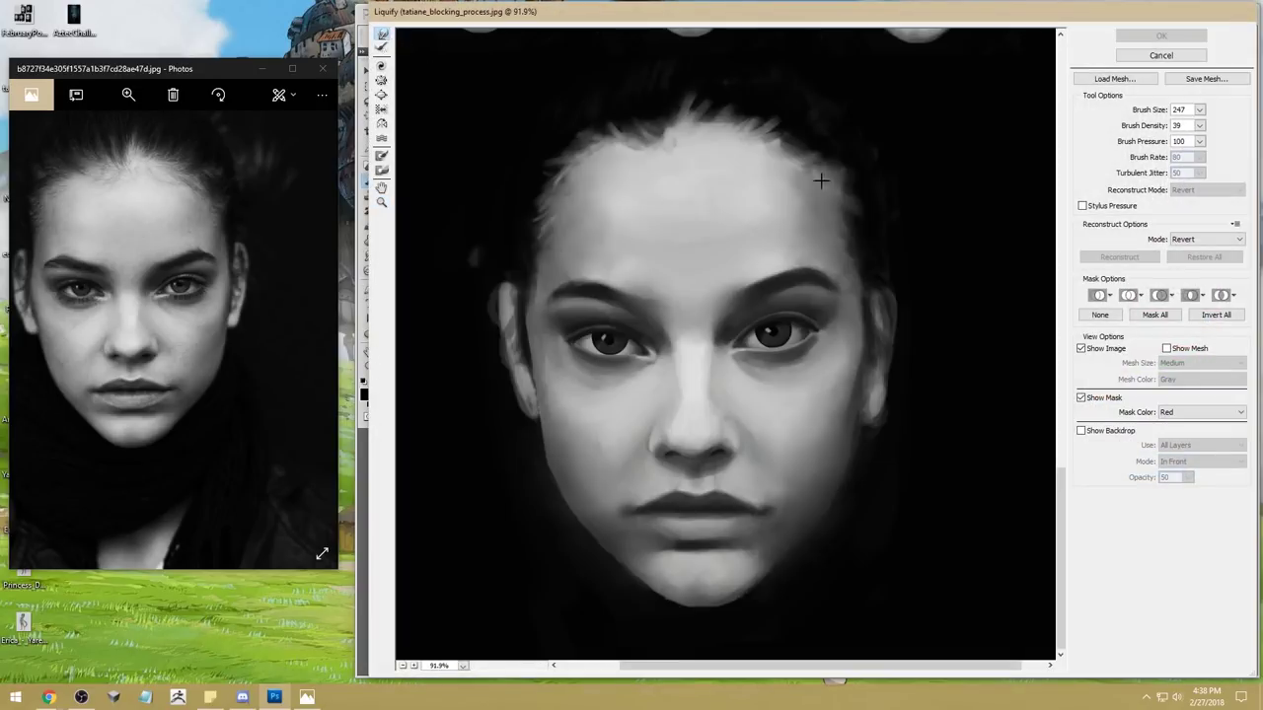
left_click(1200, 109)
left_click_drag(1145, 128, 1149, 130)
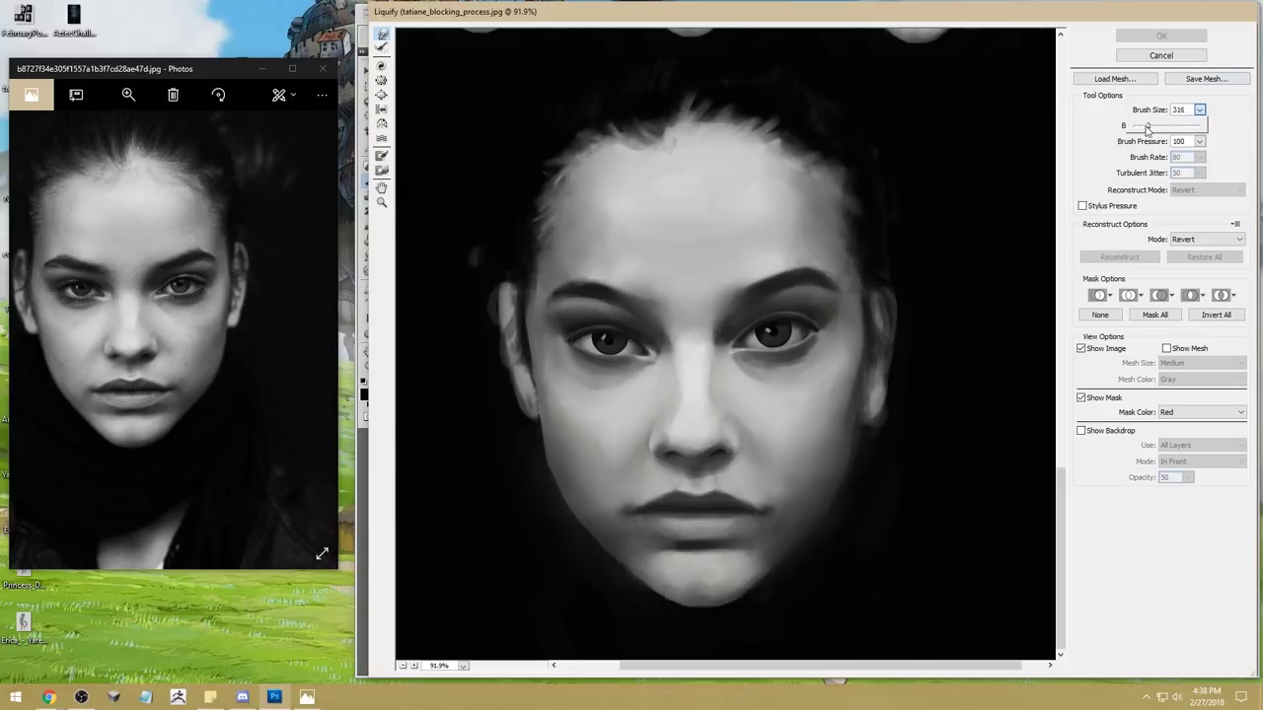
left_click_drag(612, 352, 598, 352)
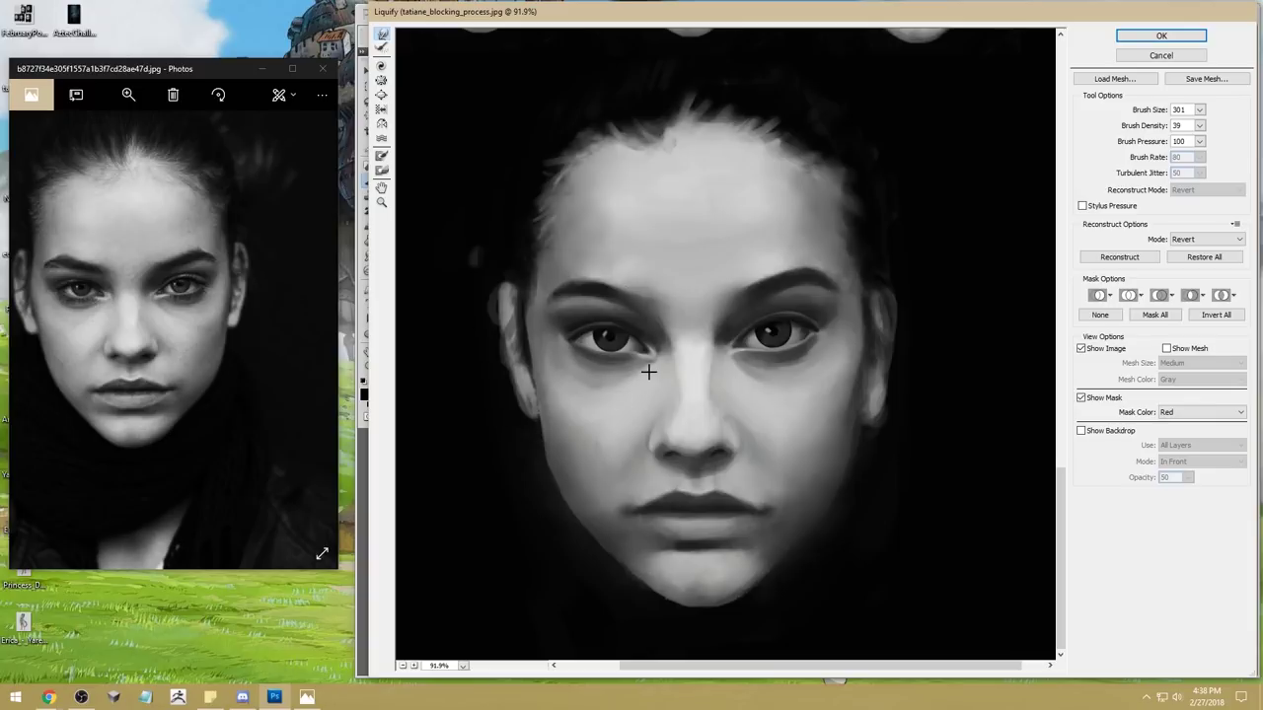
Step: Refine the left-hand eye's shape in Liquify with the brush size reduced to 166
left_click(1200, 109)
left_click_drag(1148, 128, 1142, 128)
left_click(612, 345)
left_click(1199, 109)
left_click_drag(1144, 128, 1139, 128)
left_click(610, 335)
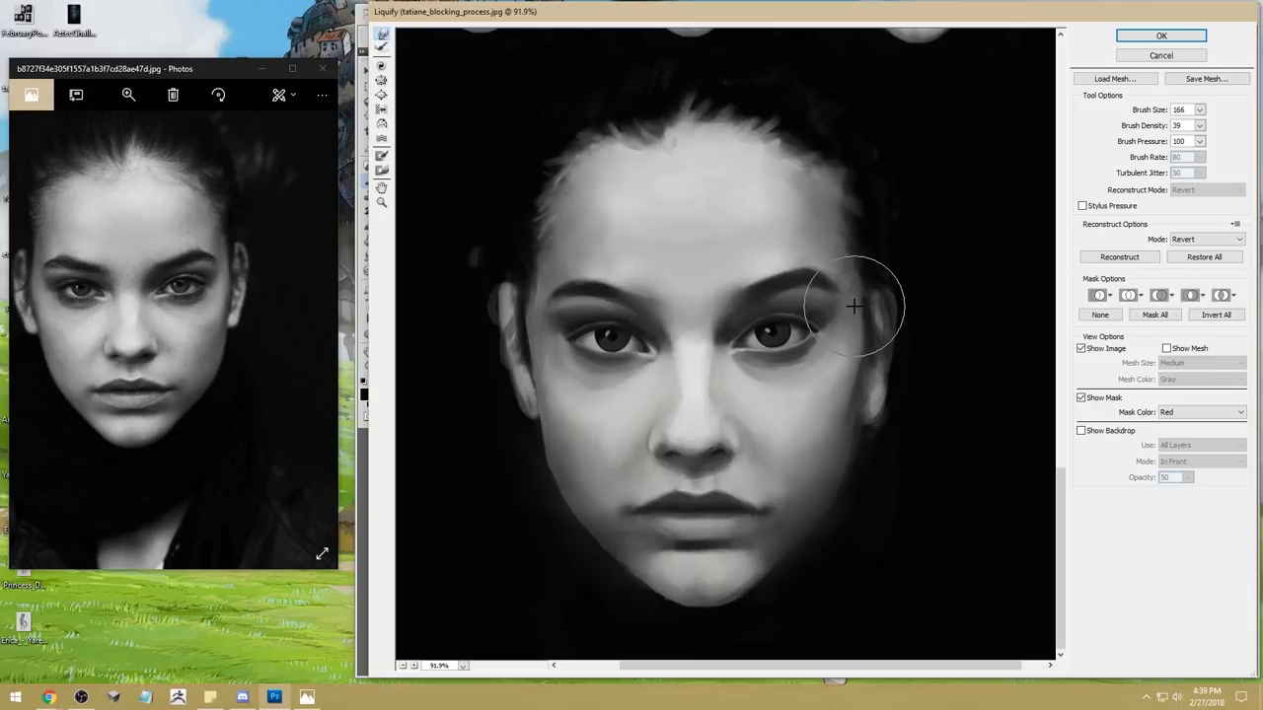
Step: Adjust the outer corner of the left-hand eye in Liquify with a brush size of 106 and apply the filter
left_click(1199, 110)
left_click_drag(1142, 130, 1135, 131)
left_click(572, 342)
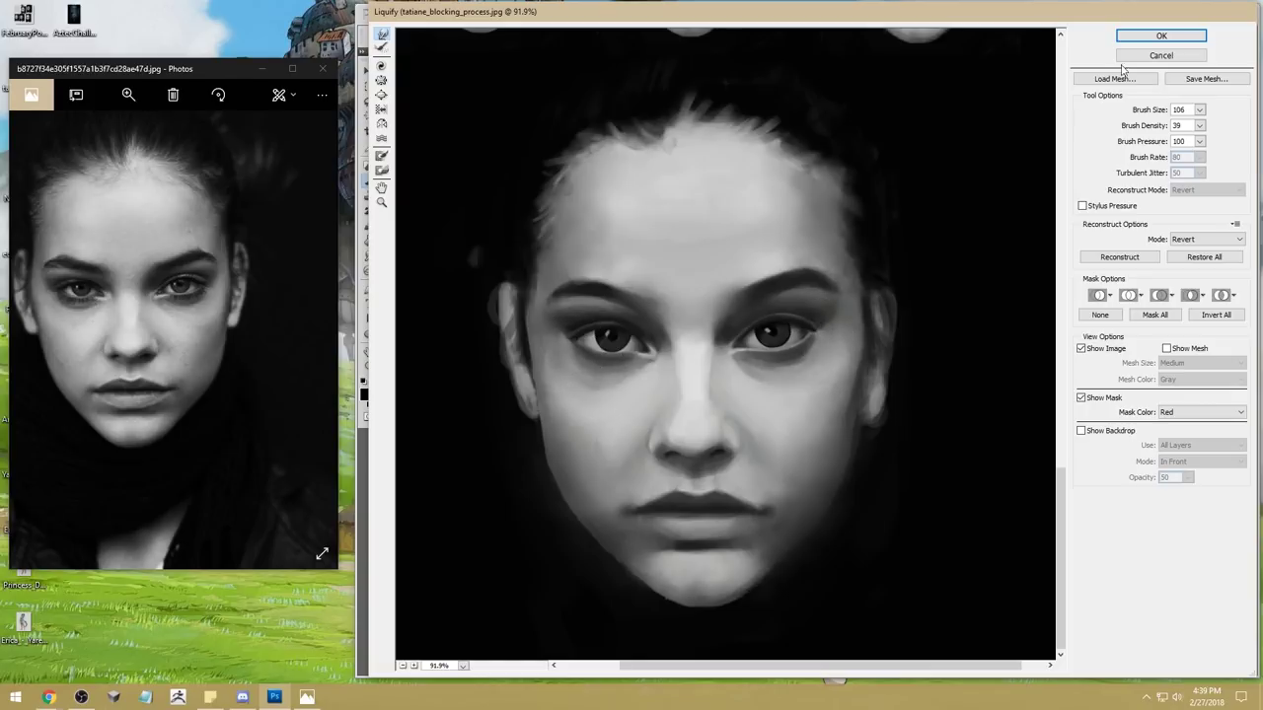
left_click(1166, 38)
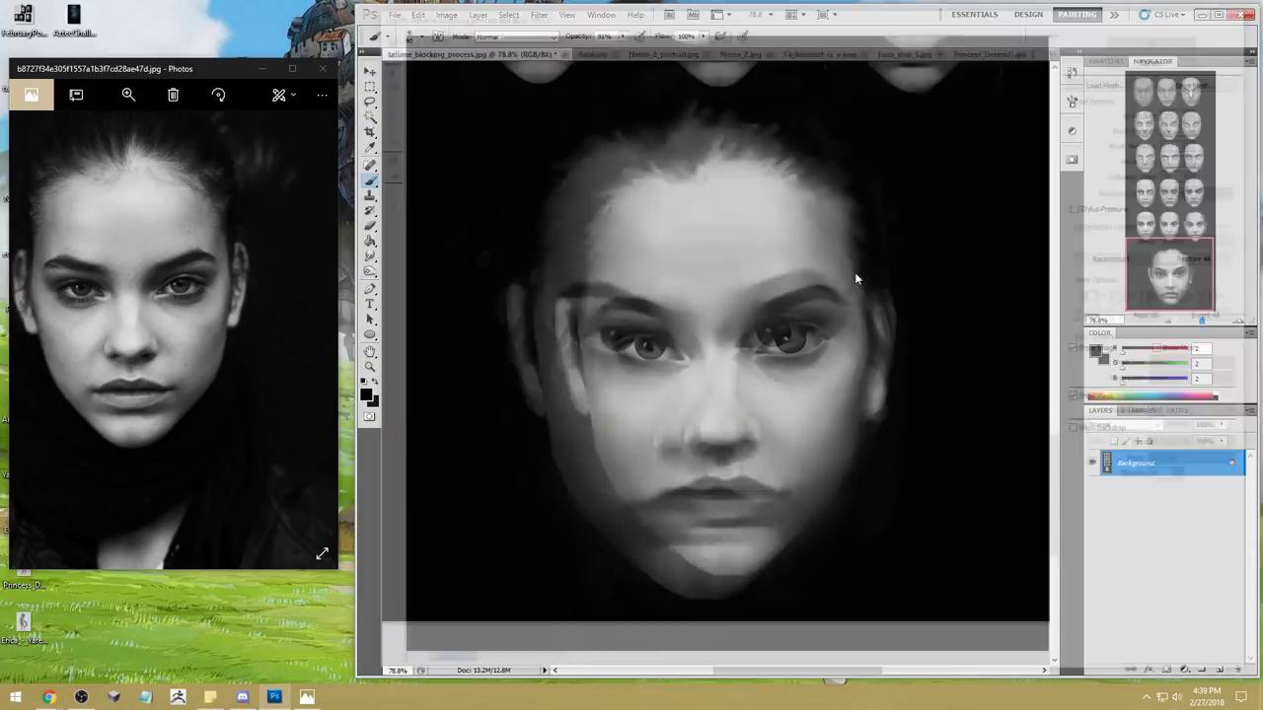
Step: Compare the portrait before and after the Liquify edit by undoing and redoing it
key("ctrl+z")
key("ctrl+z")
key("ctrl+z")
key("ctrl+z")
key("ctrl+0")
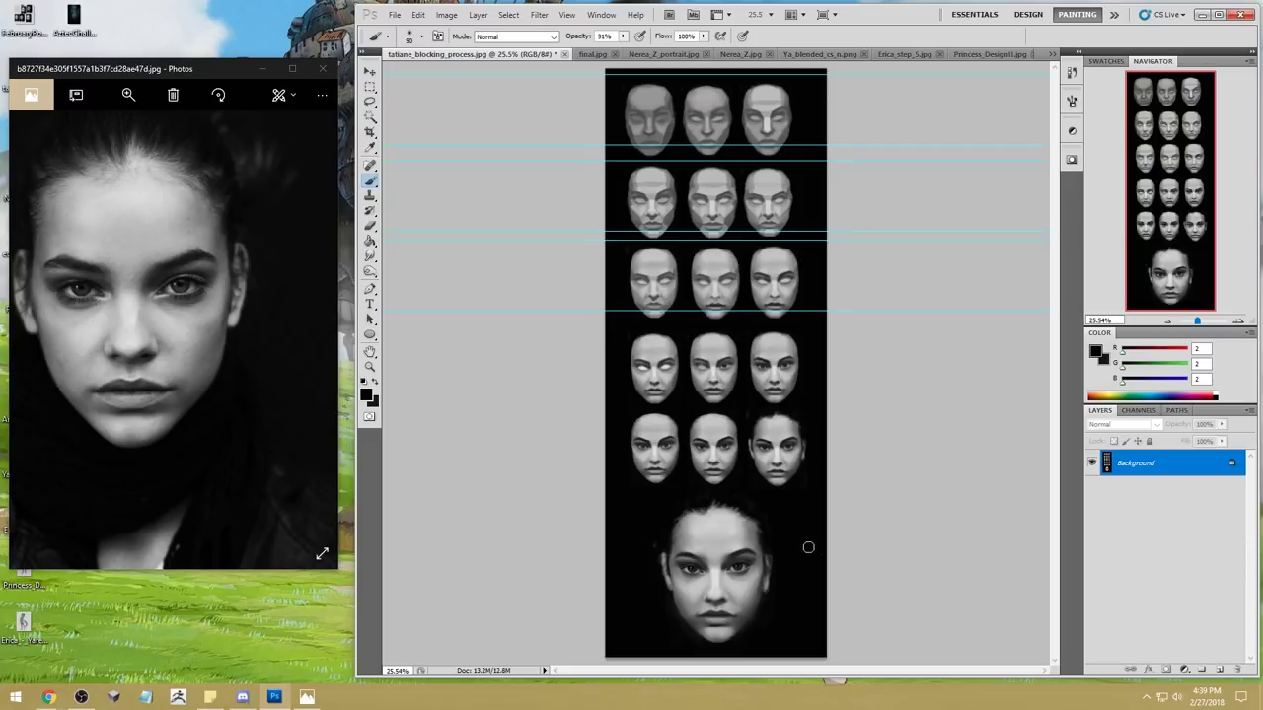
Step: Examine the rows of blocking stages against the large finished portrait below them
key("ctrl+plus")
left_click_drag(805, 539, 822, 302)
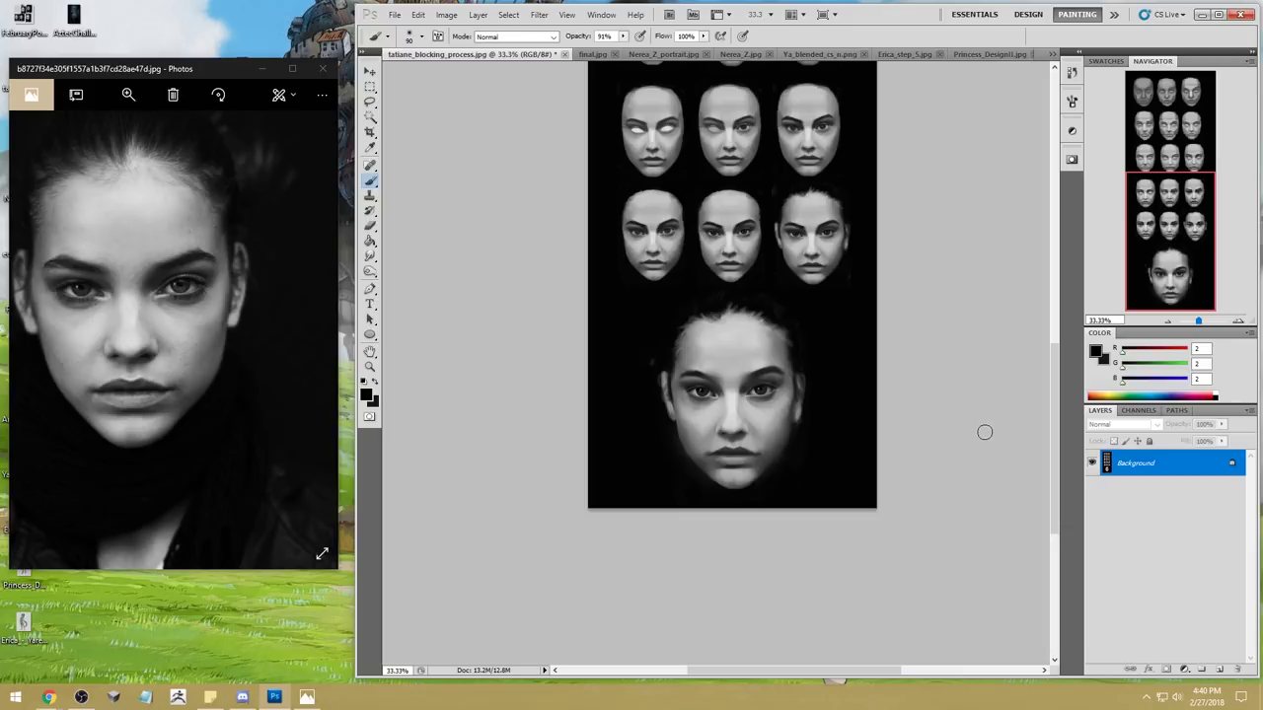
mouse_move(834, 344)
left_mouse_down()
mouse_move(857, 468)
mouse_move(868, 439)
mouse_move(852, 543)
left_mouse_up()
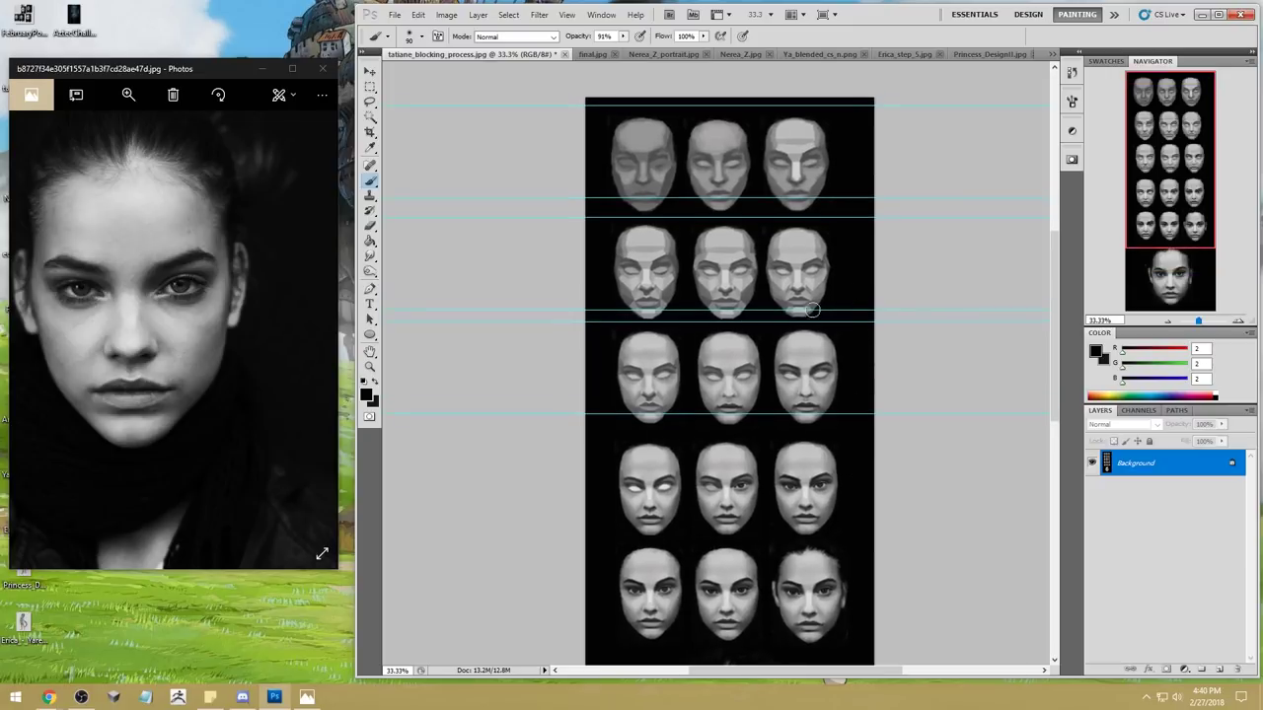
left_click_drag(829, 586, 841, 528)
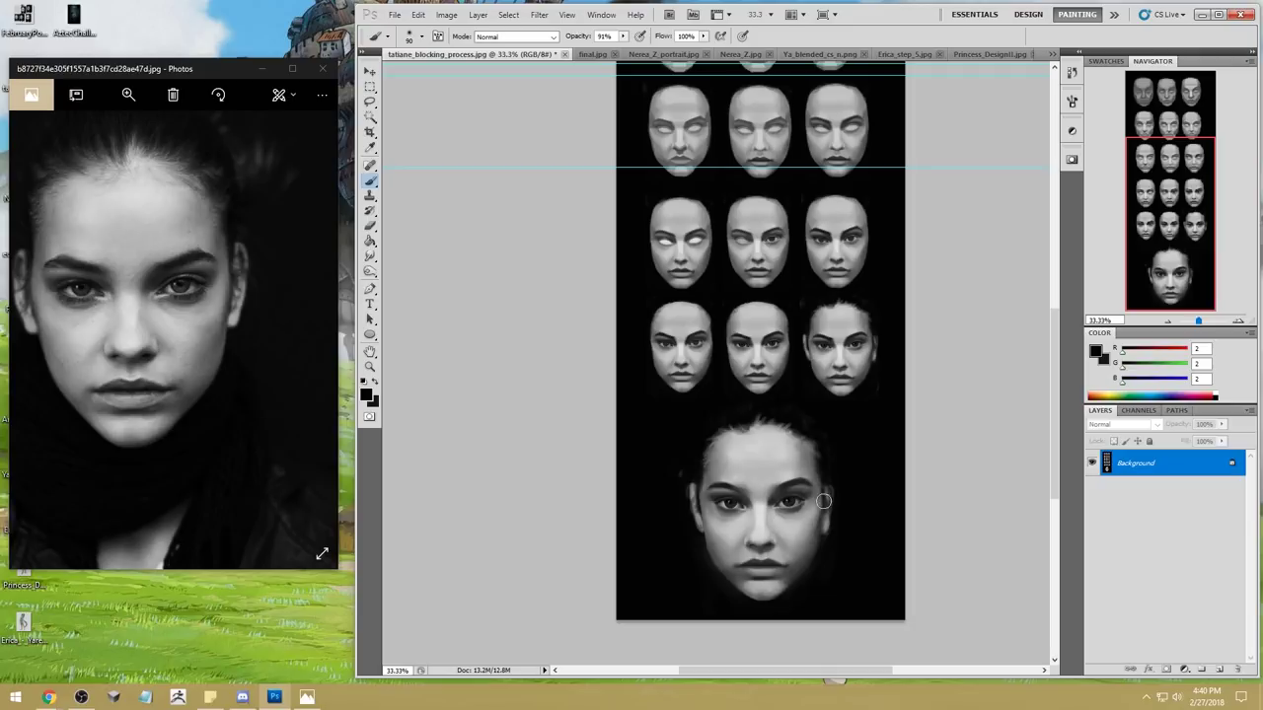
key("ctrl+shift+h")
key("ctrl+shift+h")
key("ctrl+shift+h")
key("ctrl+shift+h")
key("alt")
scroll(838, 415, "up", 1)
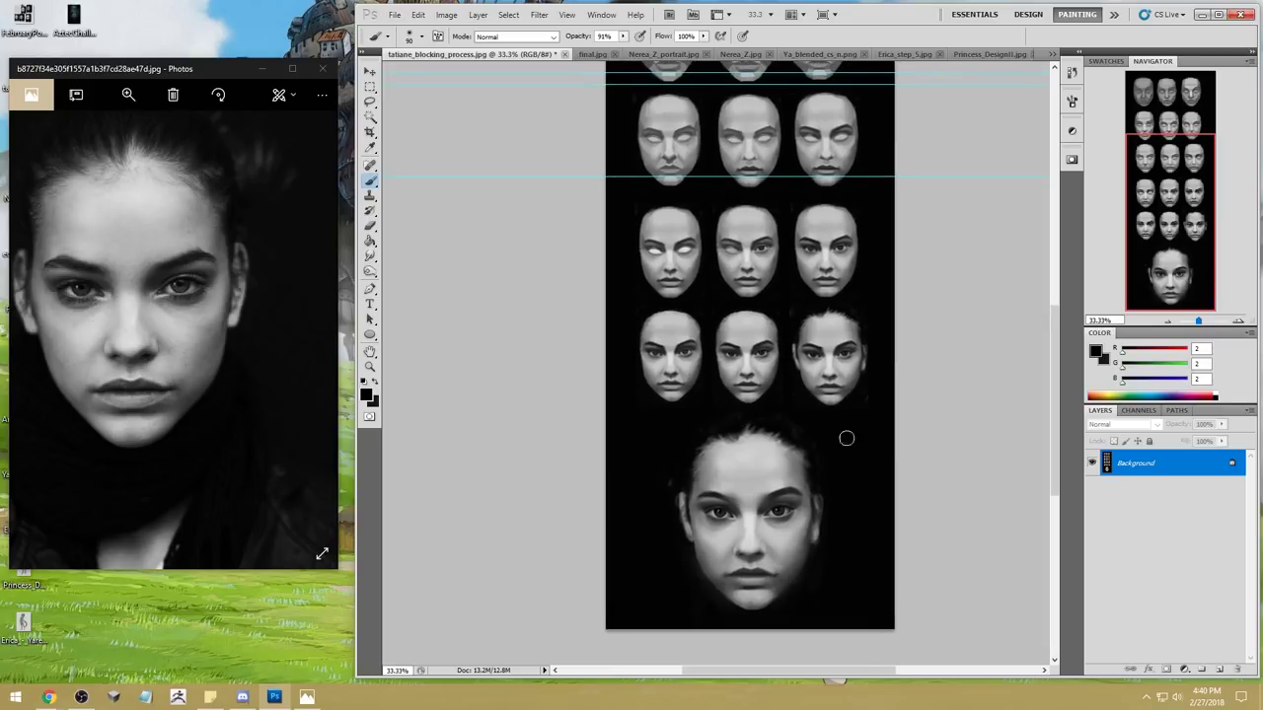
Step: Blend the large portrait's hairline into the dark hair using the Smudge tool with a 60 px brush at 10% strength
left_click(374, 260)
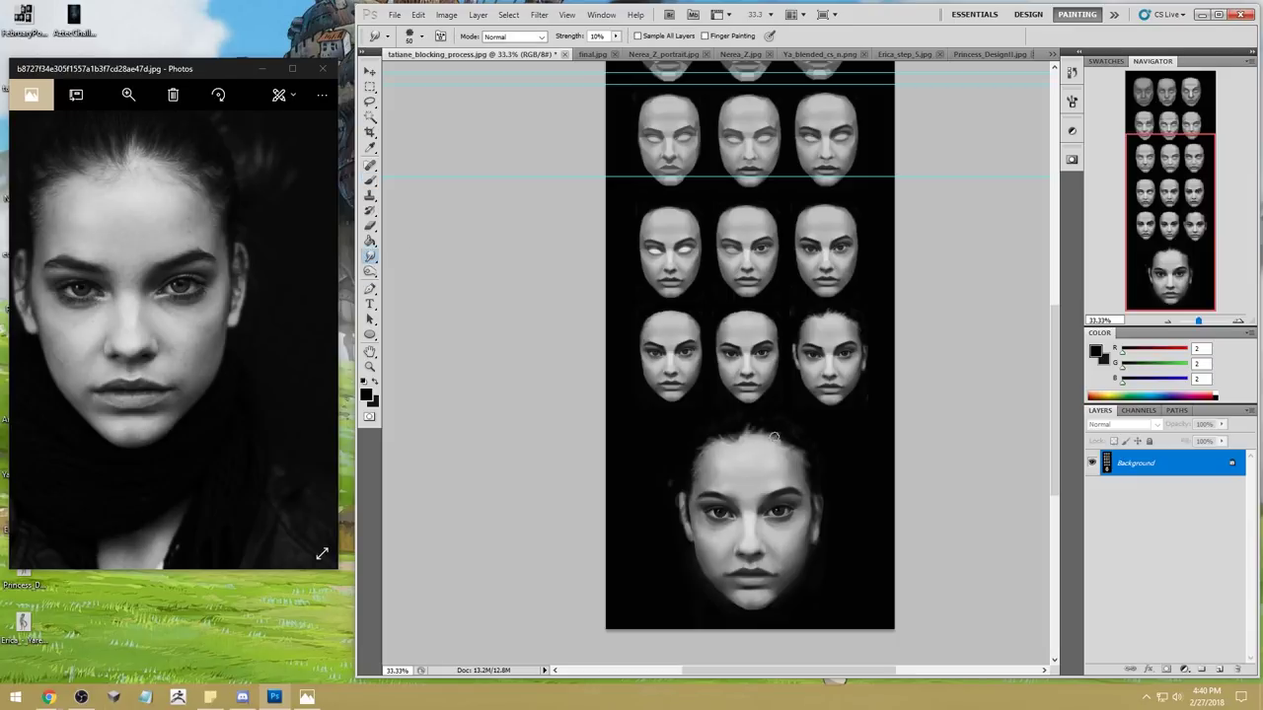
mouse_move(774, 438)
left_mouse_down()
mouse_move(748, 427)
mouse_move(796, 443)
mouse_move(714, 434)
mouse_move(703, 452)
left_mouse_up()
key("z")
left_click_drag(730, 415, 781, 431)
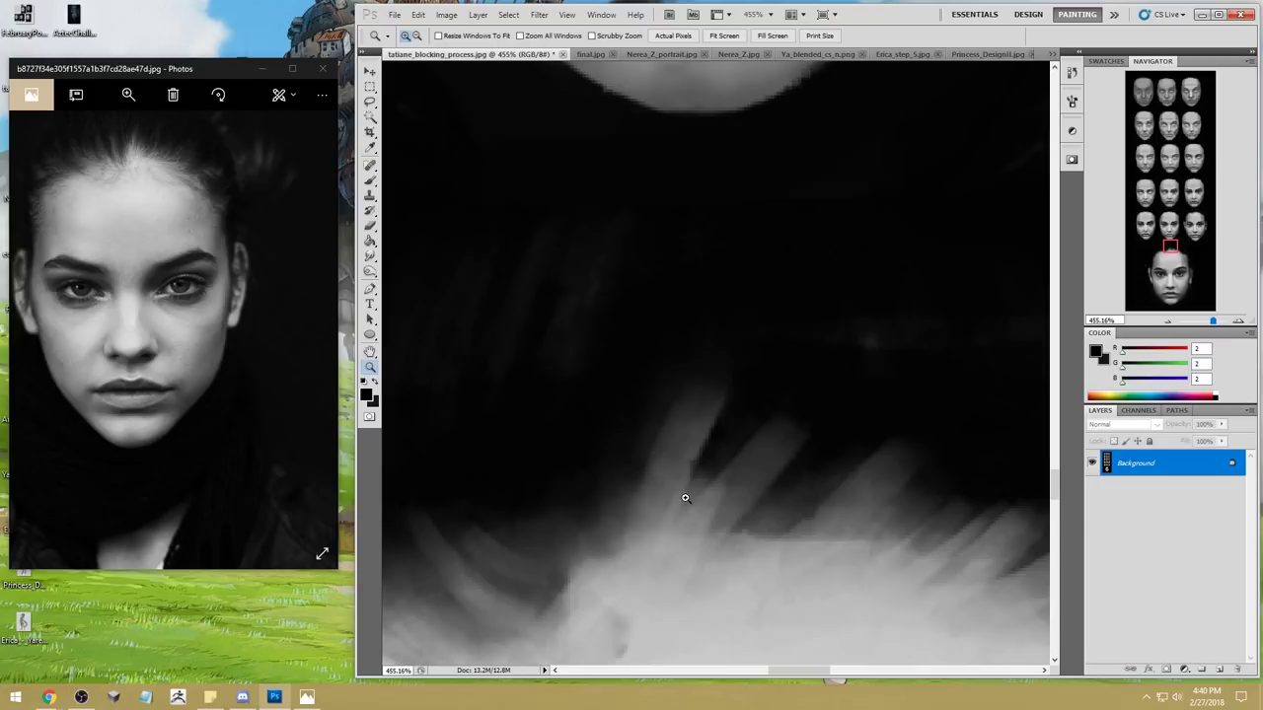
key("ctrl+0")
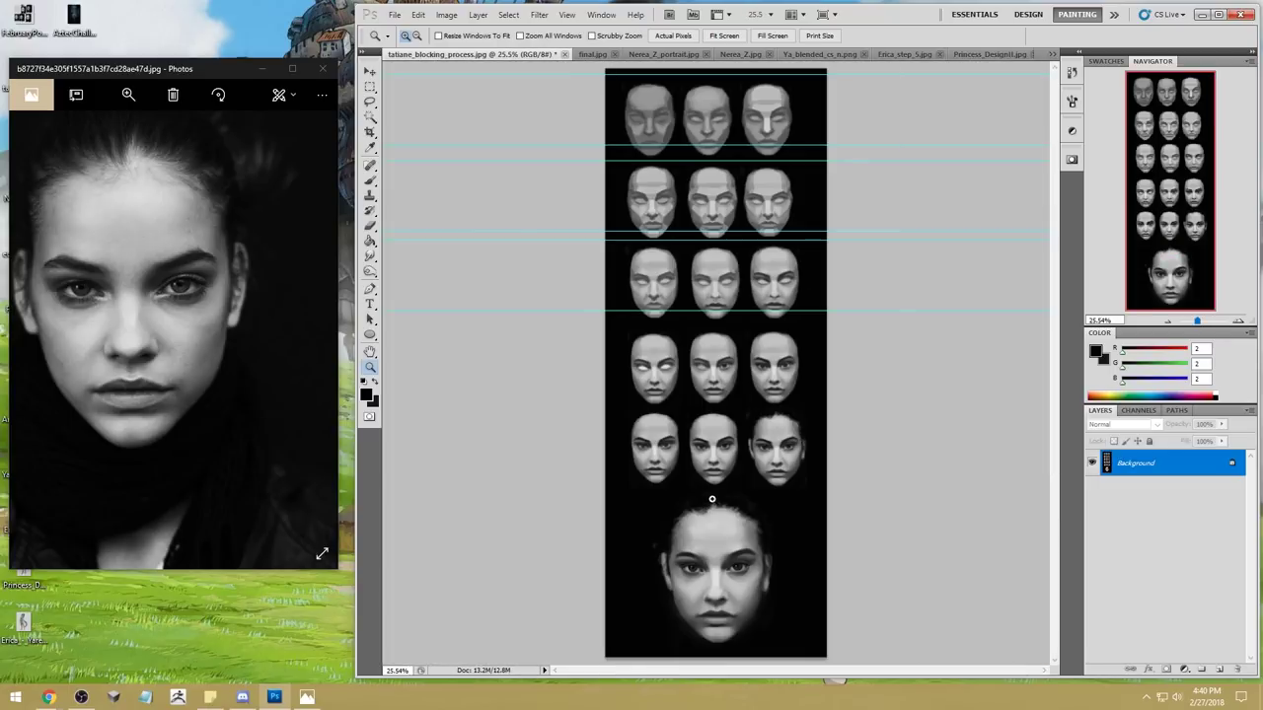
key("r")
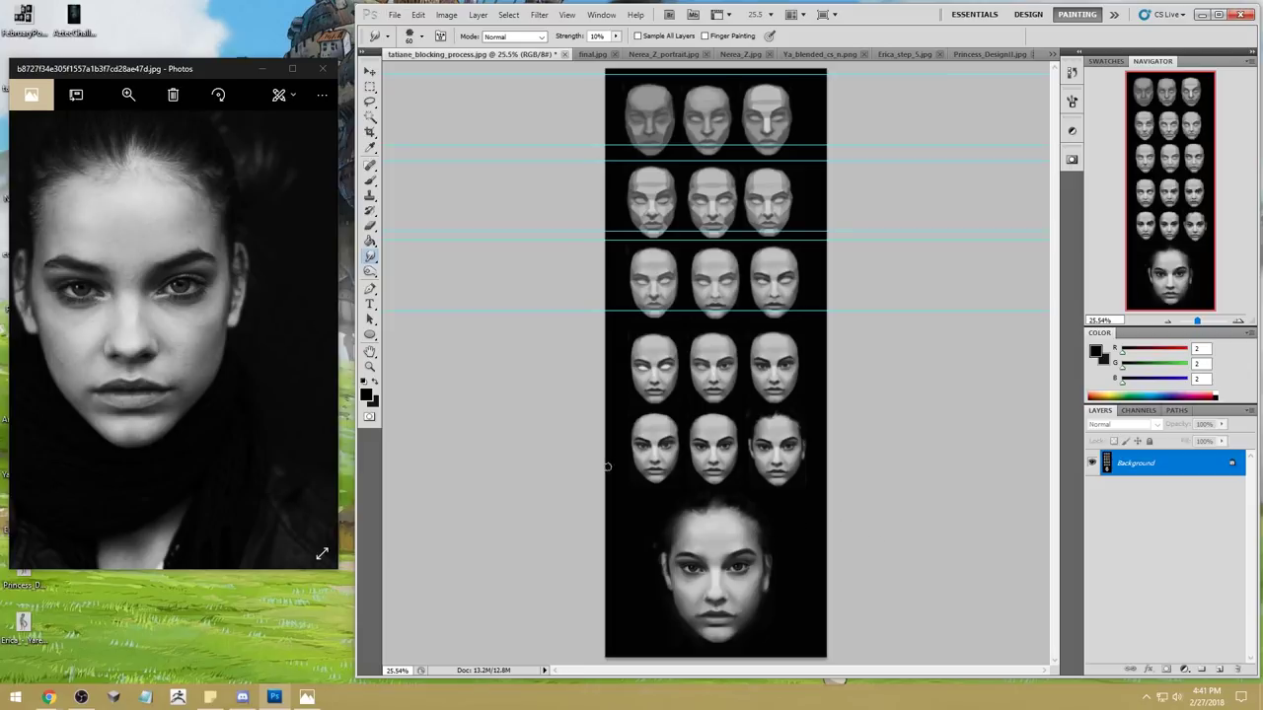
Step: Return the document to its opened state in the history and paste the retouched version in place as a new layer
key("b")
mouse_move(618, 493)
left_mouse_down()
mouse_move(786, 609)
mouse_move(790, 648)
left_mouse_up()
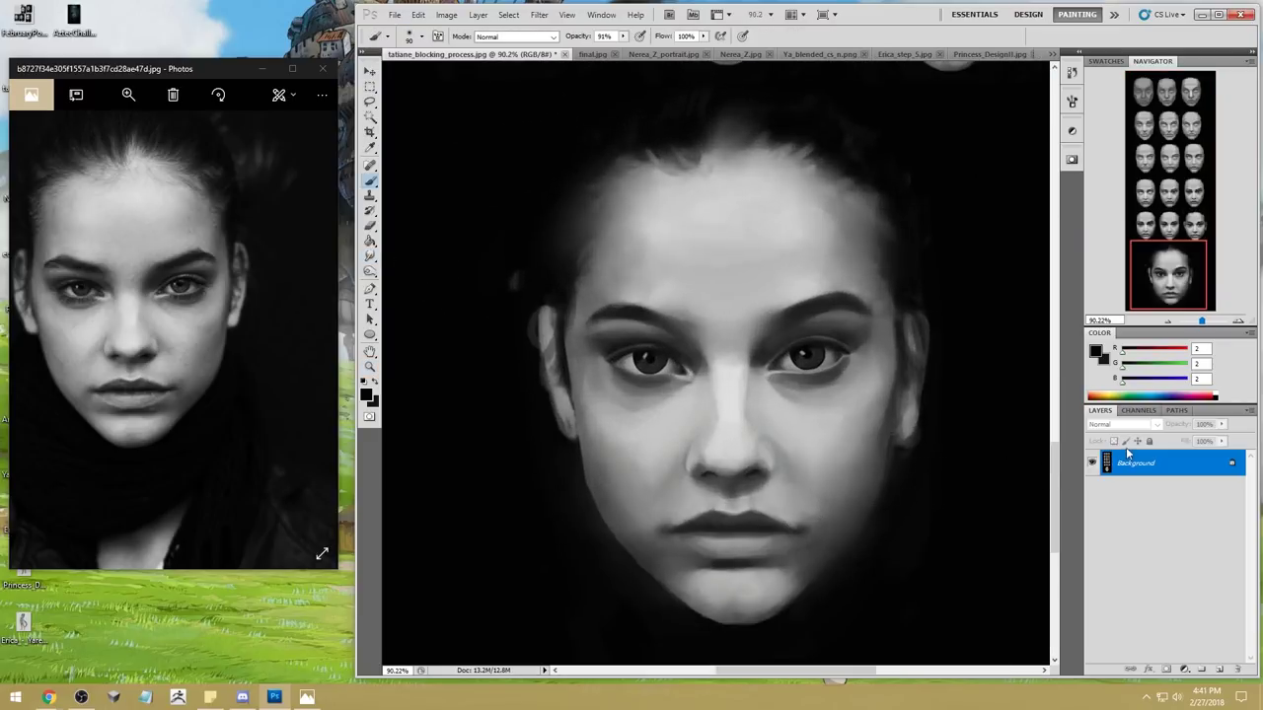
left_click(1071, 72)
left_click_drag(1054, 503, 1053, 237)
left_click(994, 86)
key("ctrl+v")
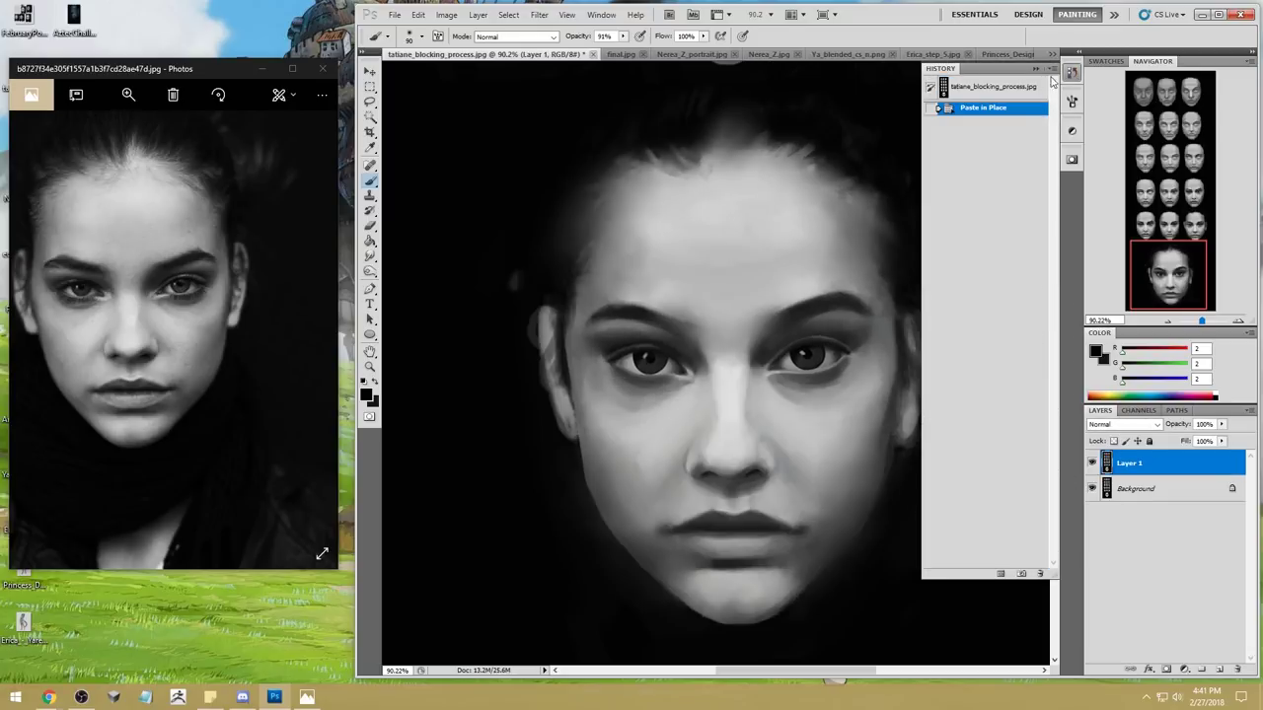
left_click(1036, 68)
Step: Compare the original portrait with the pasted retouched version by toggling the upper layer's visibility
left_click(1091, 464)
left_click(1091, 464)
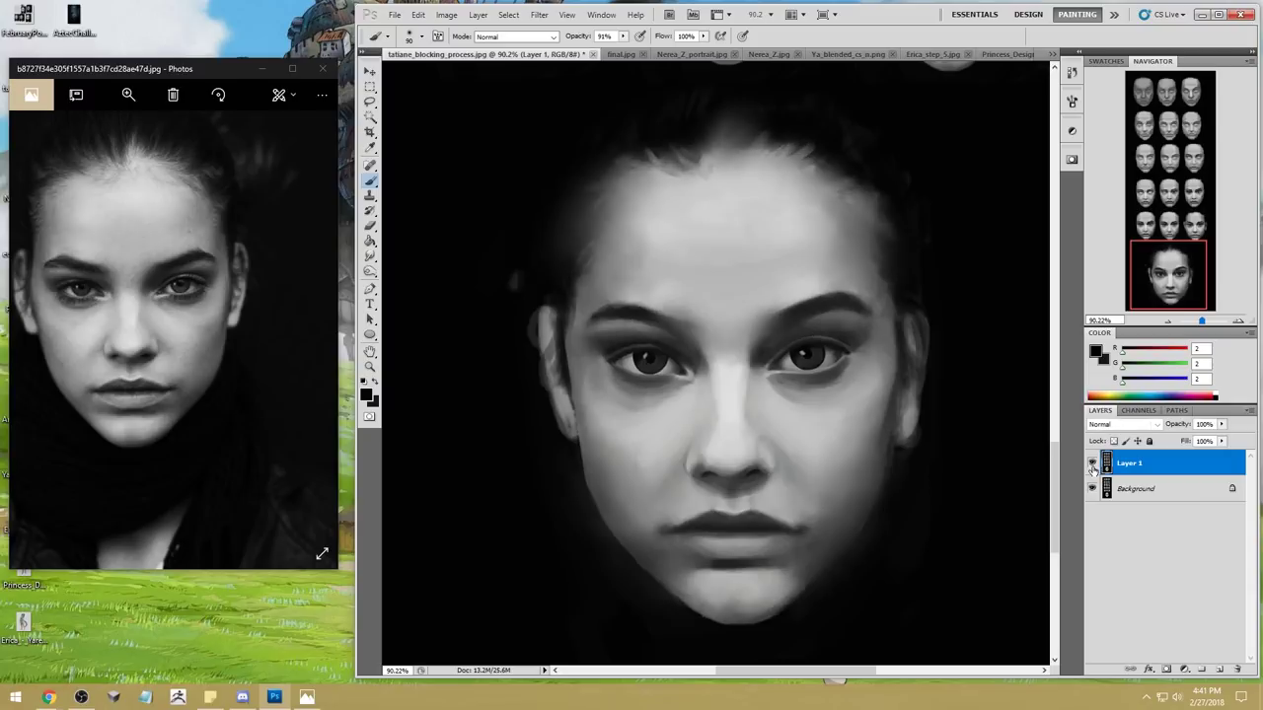
left_click(1091, 464)
left_click(1091, 464)
Step: Soften the jaw edges and both ears on the upper layer using the Smudge tool at 10% strength, reducing the brush to 35 px
left_click(371, 258)
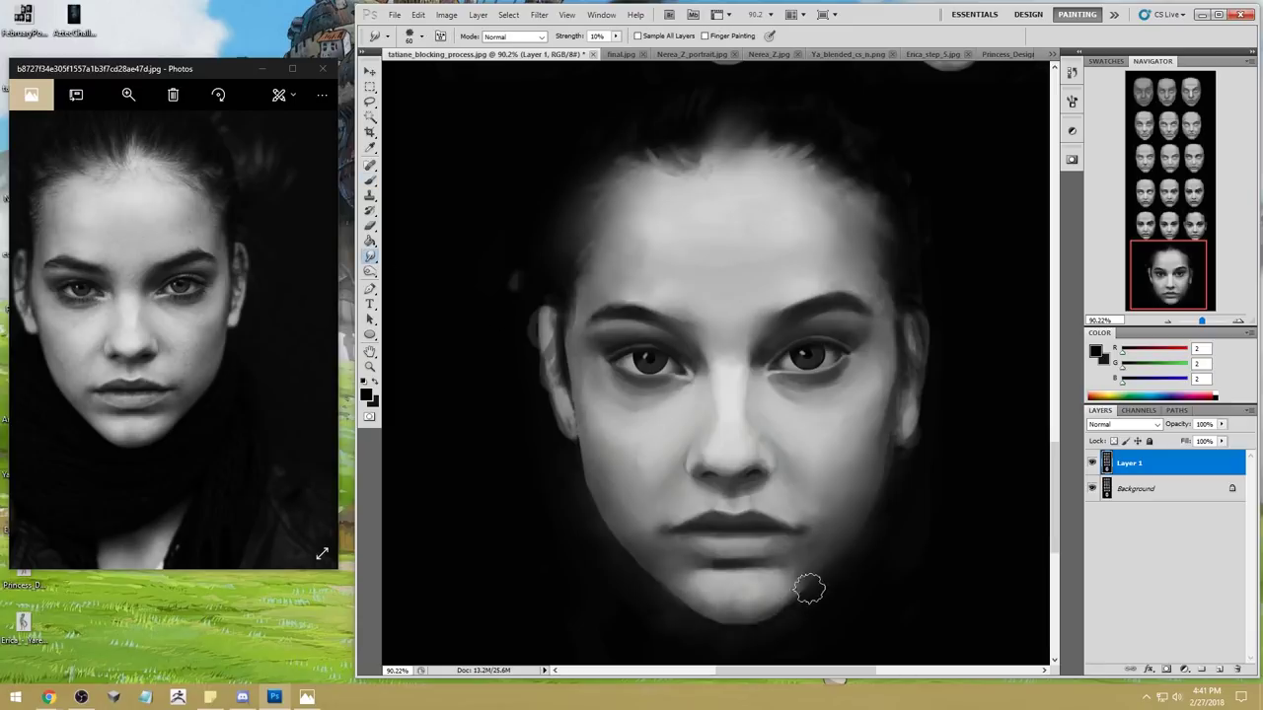
key("bracketleft")
key("bracketleft")
key("bracketleft")
key("bracketleft")
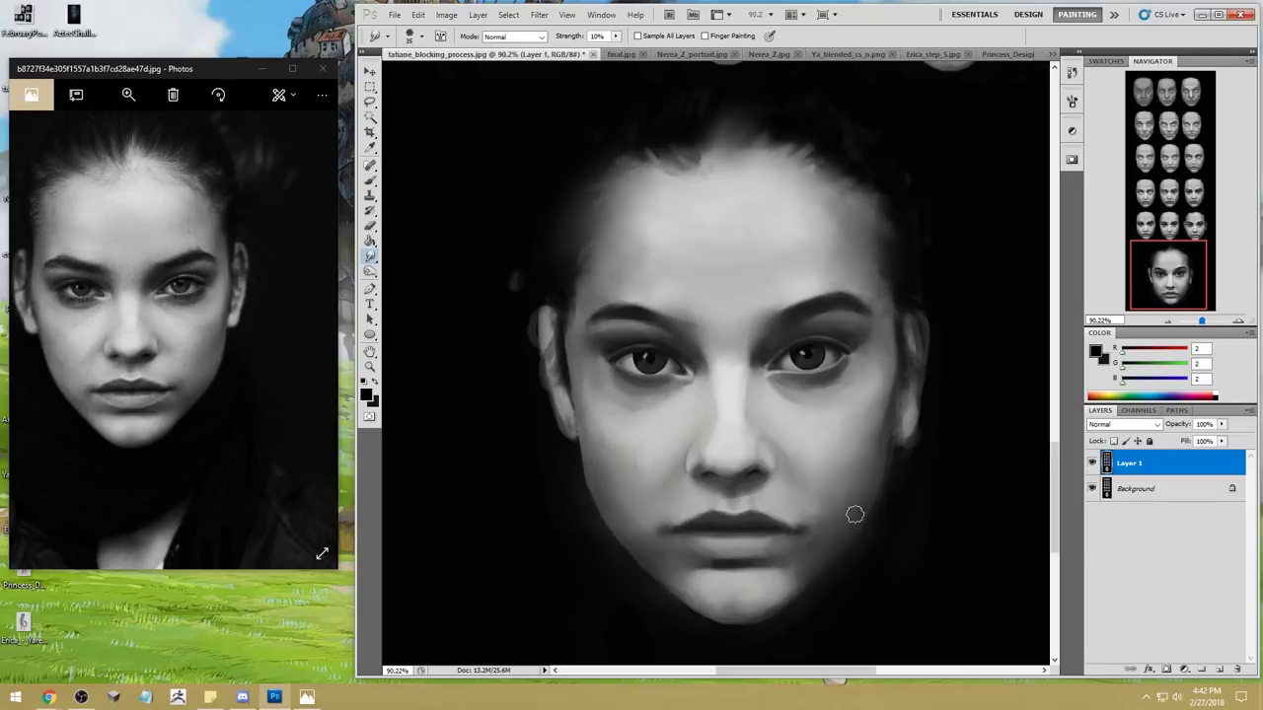
left_click_drag(531, 316, 561, 464)
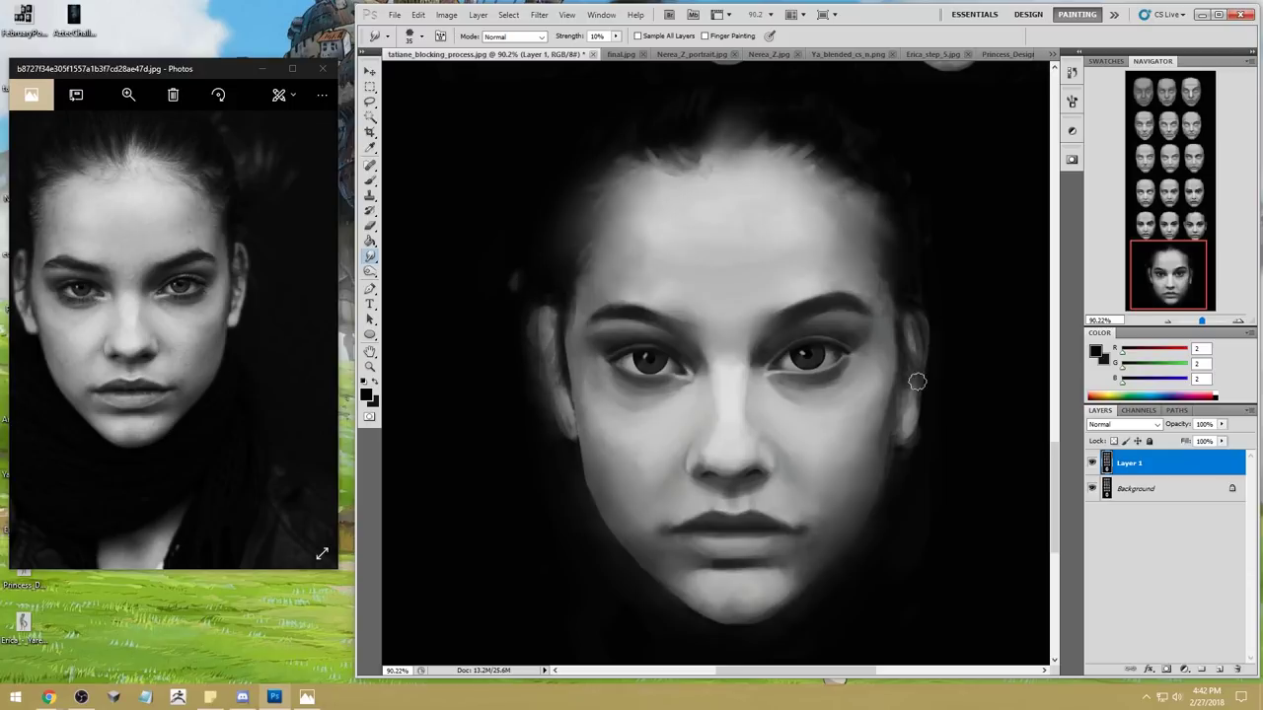
left_click_drag(909, 438, 909, 398)
Step: Check the softened ears and jaw against the original by toggling Layer 1's visibility
left_click(1091, 463)
left_click(1091, 464)
left_click(1091, 464)
left_click(1091, 463)
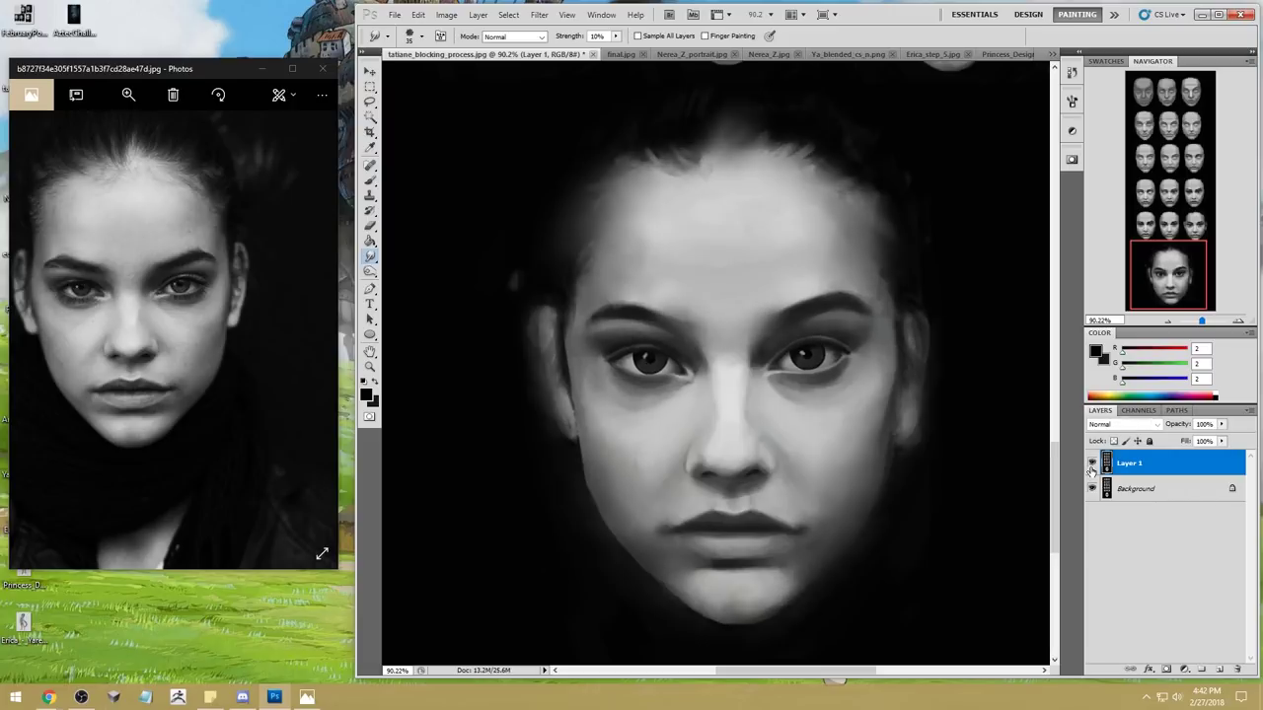
left_click(1091, 464)
left_click(1092, 466)
Step: Set the Smudge strength to 1% and compare the retouched portrait with the original by toggling Layer 1's visibility
double_click(597, 35)
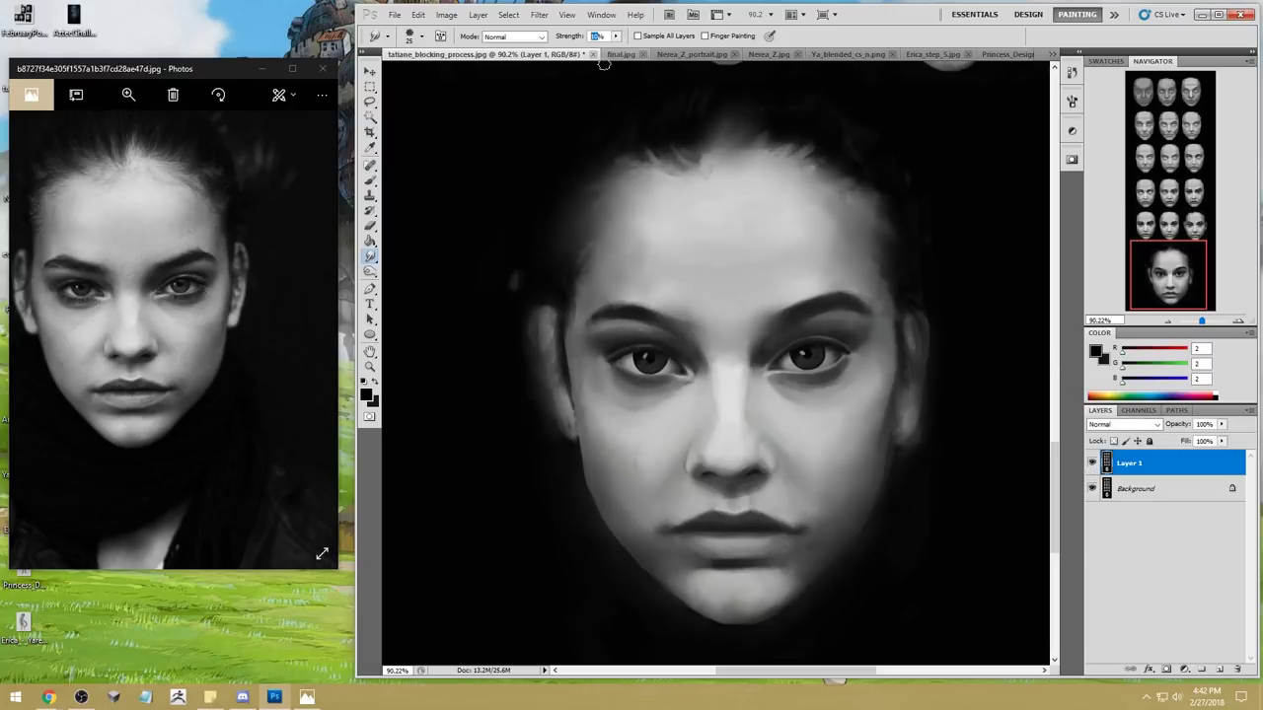
type("1")
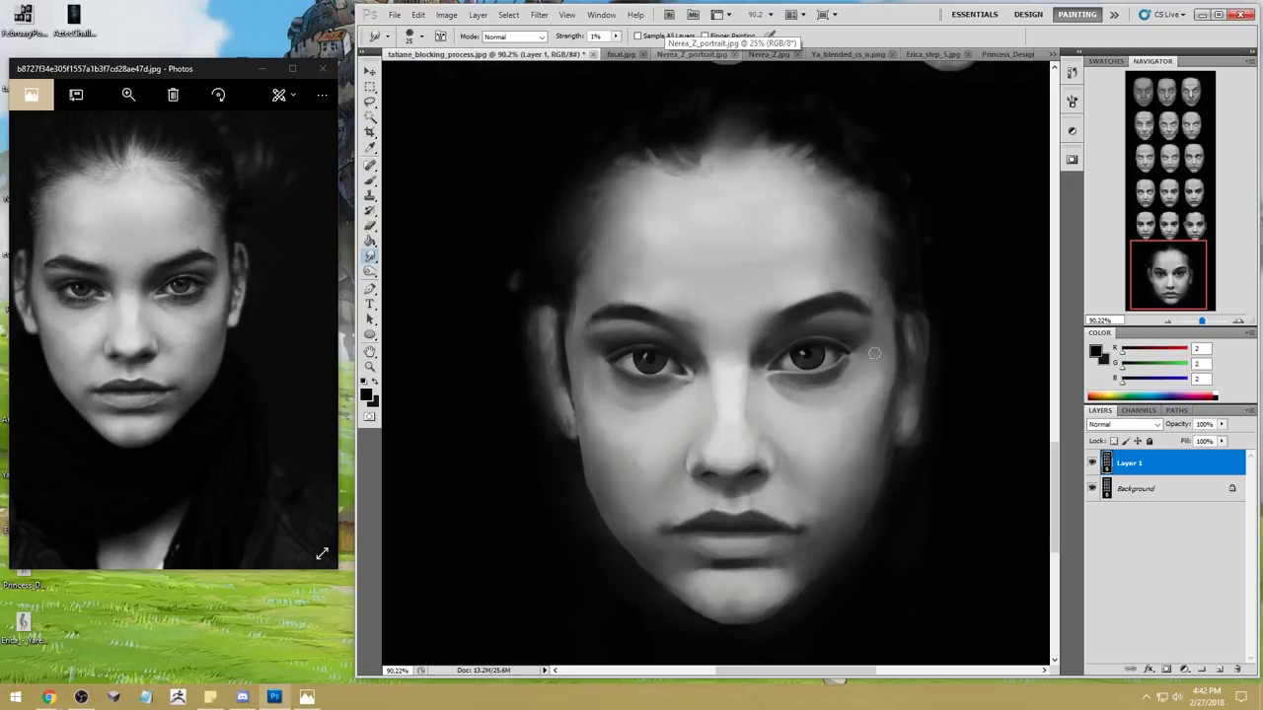
left_click(1092, 464)
left_click(1092, 465)
left_click(1092, 465)
left_click(1092, 467)
left_click(1093, 470)
left_click(1092, 464)
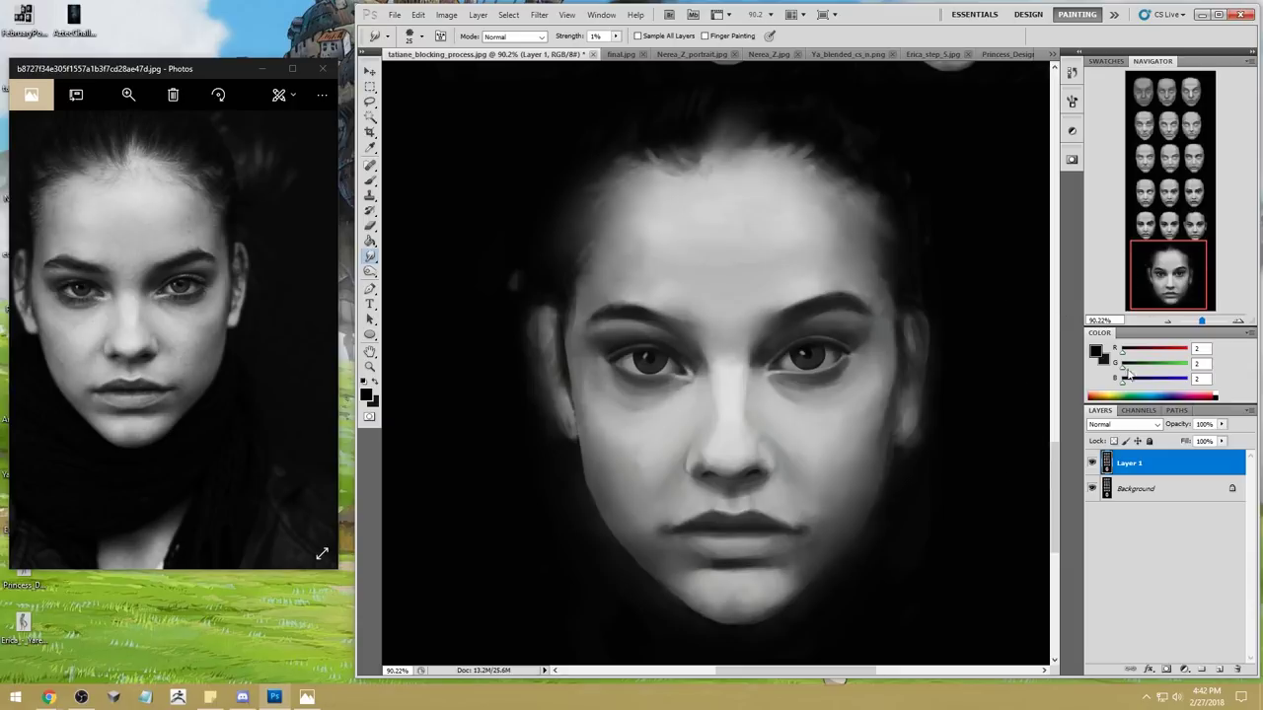
Step: Flatten Layer 1 into the background and close tatiane_blocking_process.jpg, saving the changes
right_click(1180, 467)
left_click(1150, 498)
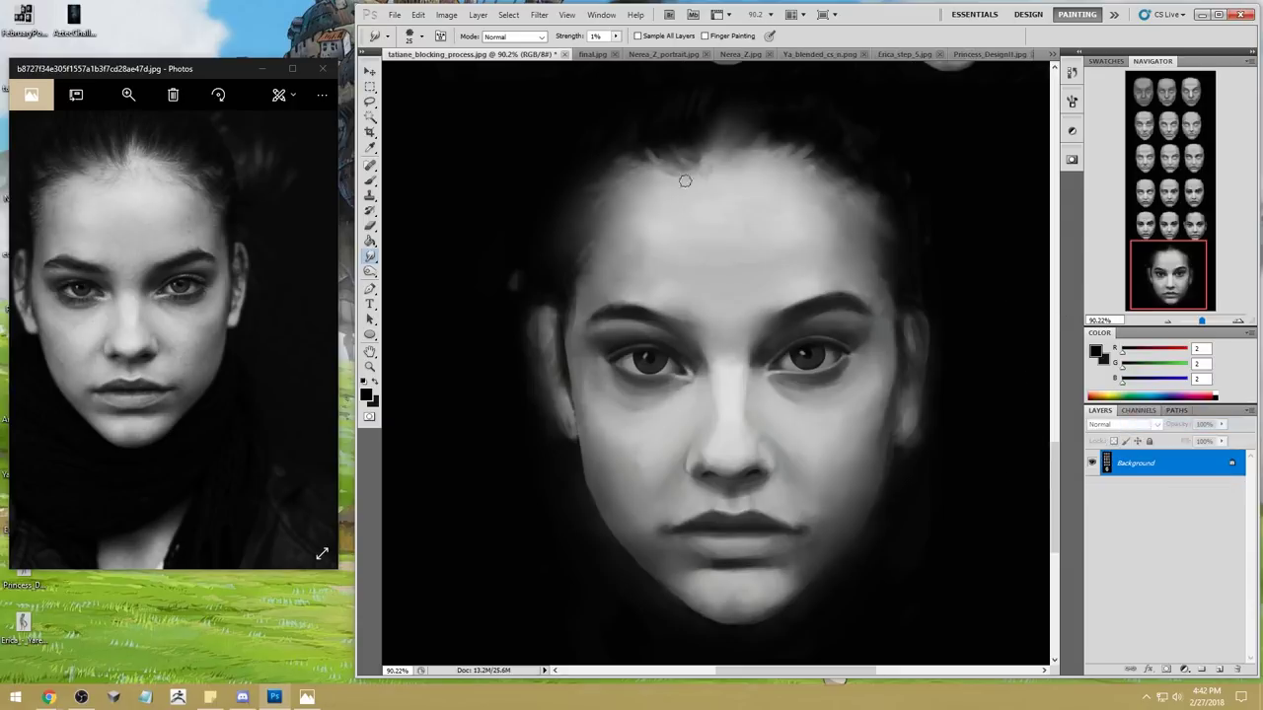
left_click(564, 54)
left_click(756, 271)
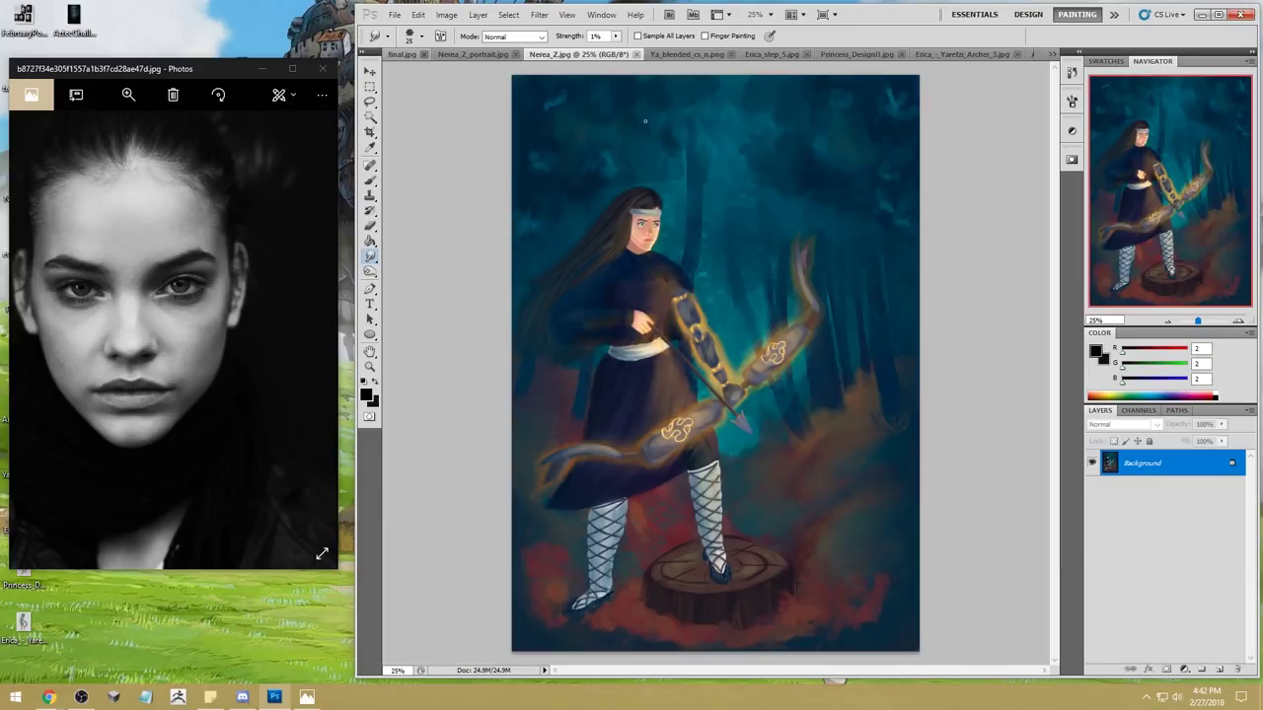
Step: Switch to final.jpg and select the light backdrop around the dark hood with the Magic Wand, setting the tolerance to 15
left_click(1052, 55)
left_click(1081, 57)
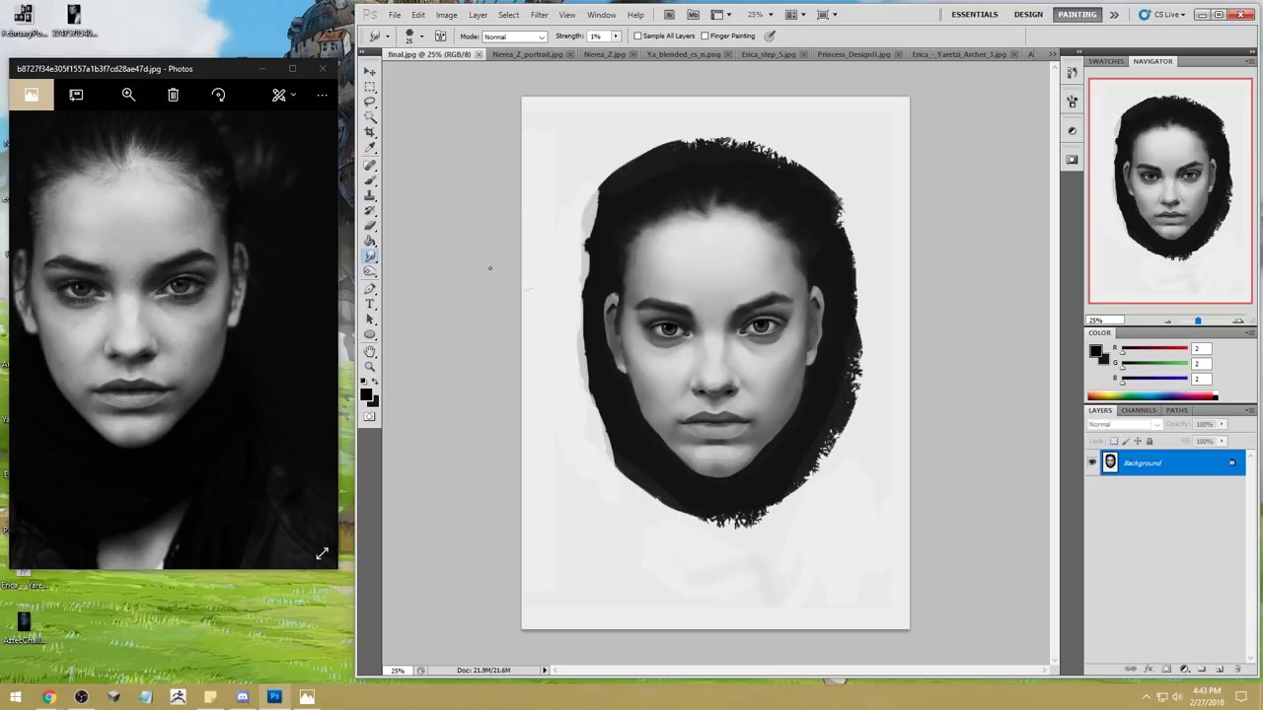
left_click(370, 116)
left_click(549, 237)
left_click(600, 141, "shift")
left_click(845, 533, "shift")
left_click(684, 551, "shift")
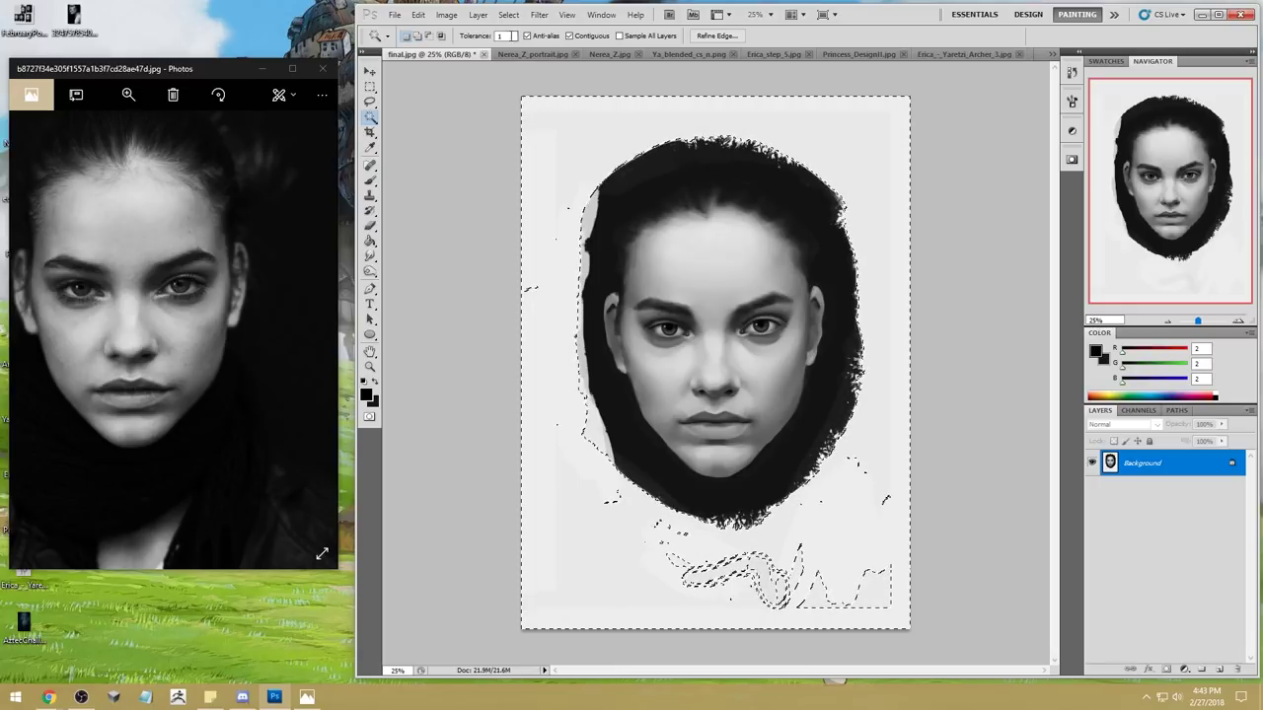
left_click(504, 35)
type("15")
left_click(881, 222, "shift")
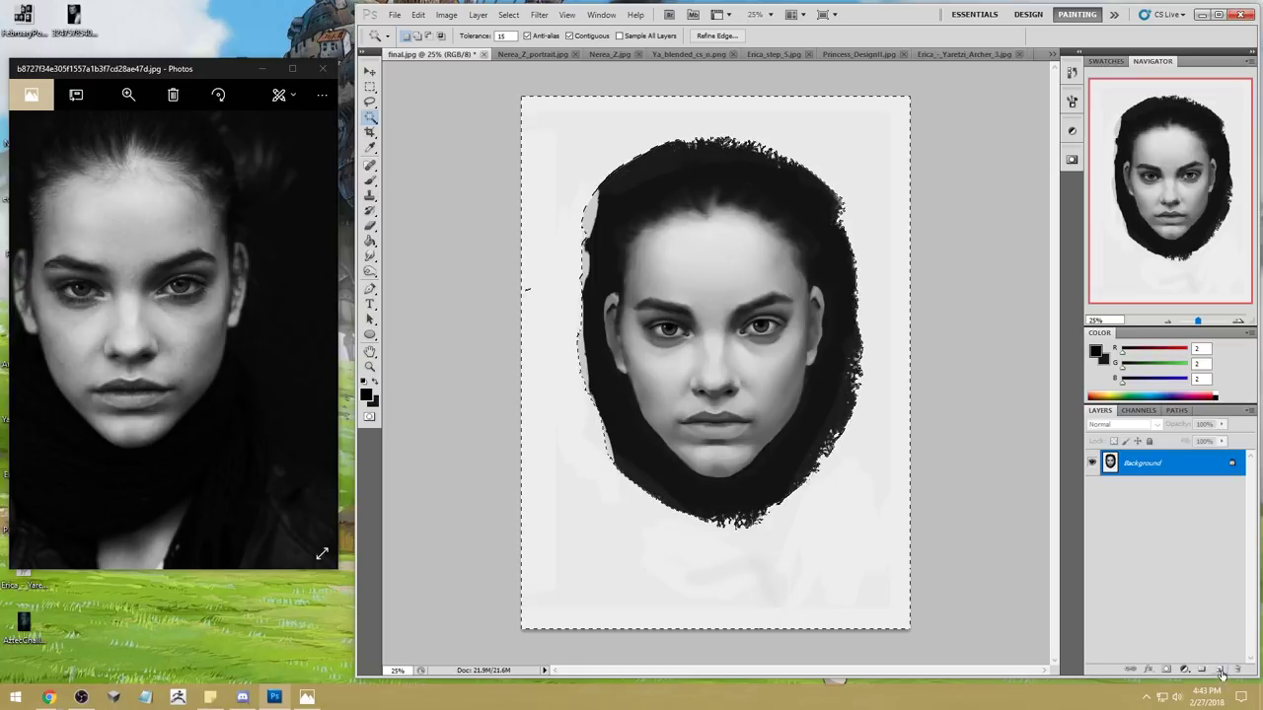
Step: Fill the selected backdrop with dark gray RGB 30, 30, 30 on a new layer and deselect
key("ctrl+shift+alt+n")
key("g")
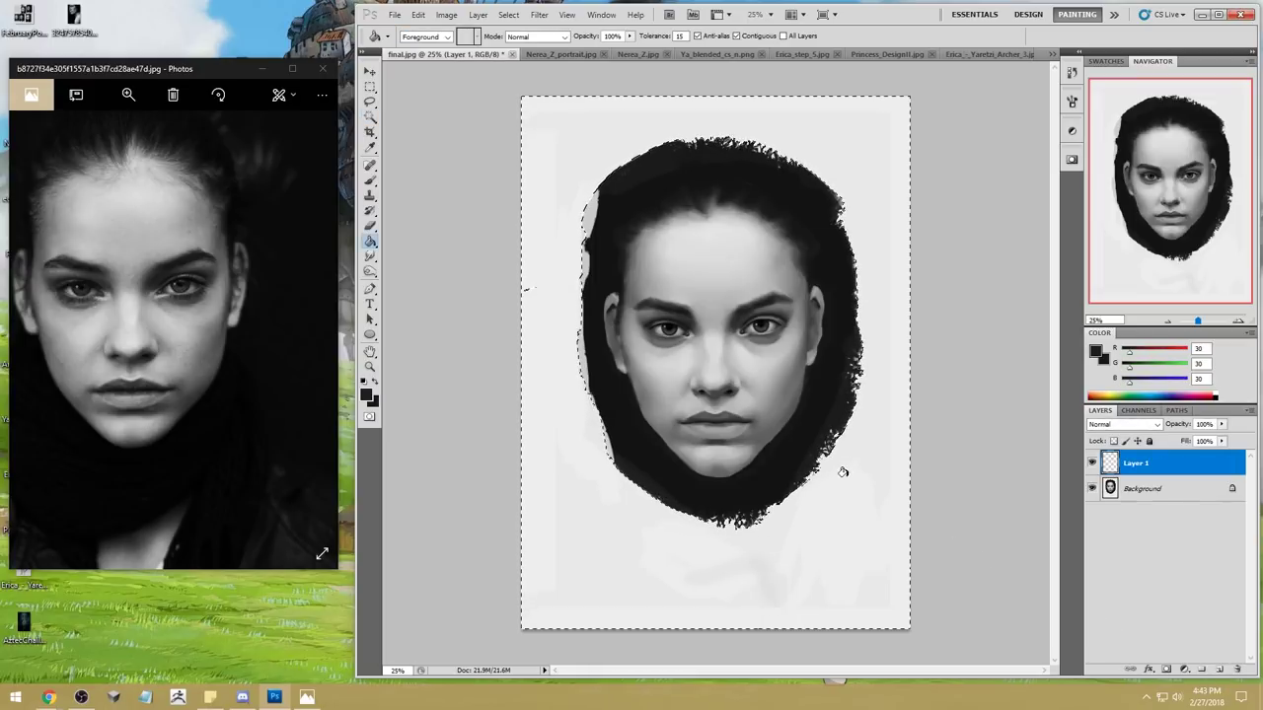
left_click(866, 526)
right_click(856, 437)
left_click(870, 445)
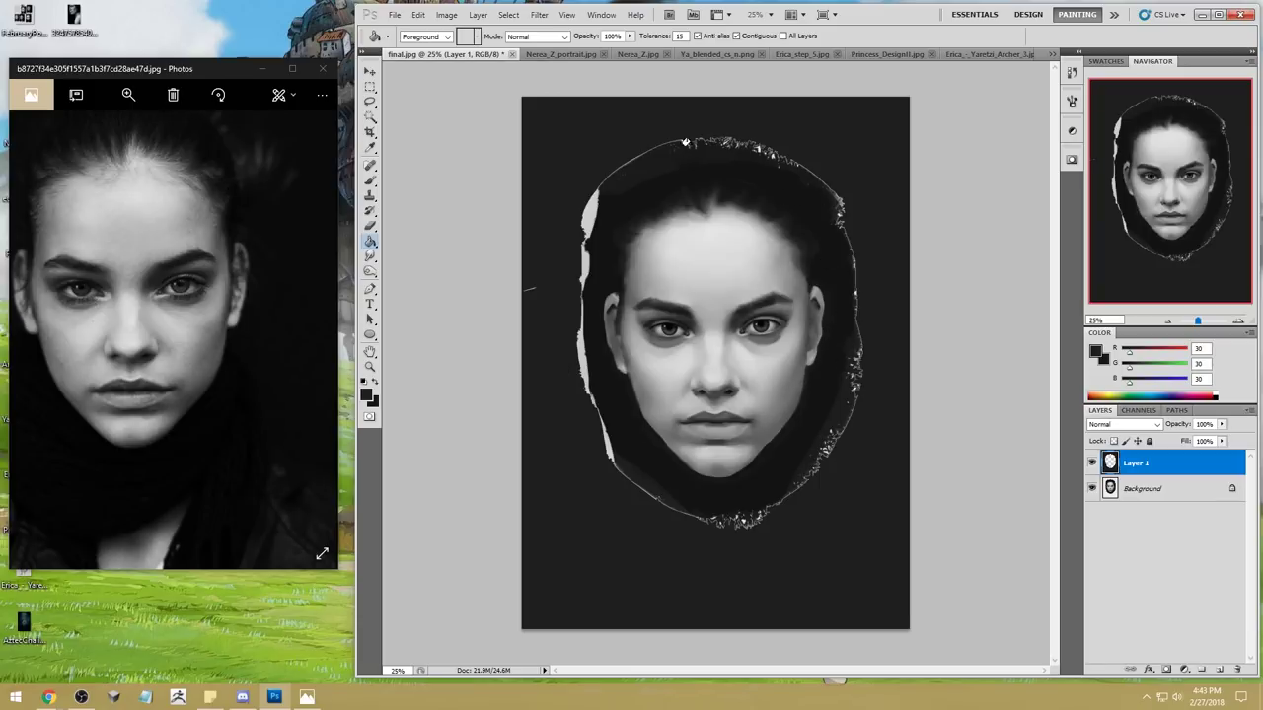
Step: Flatten the dark backdrop layer into the background
key("b")
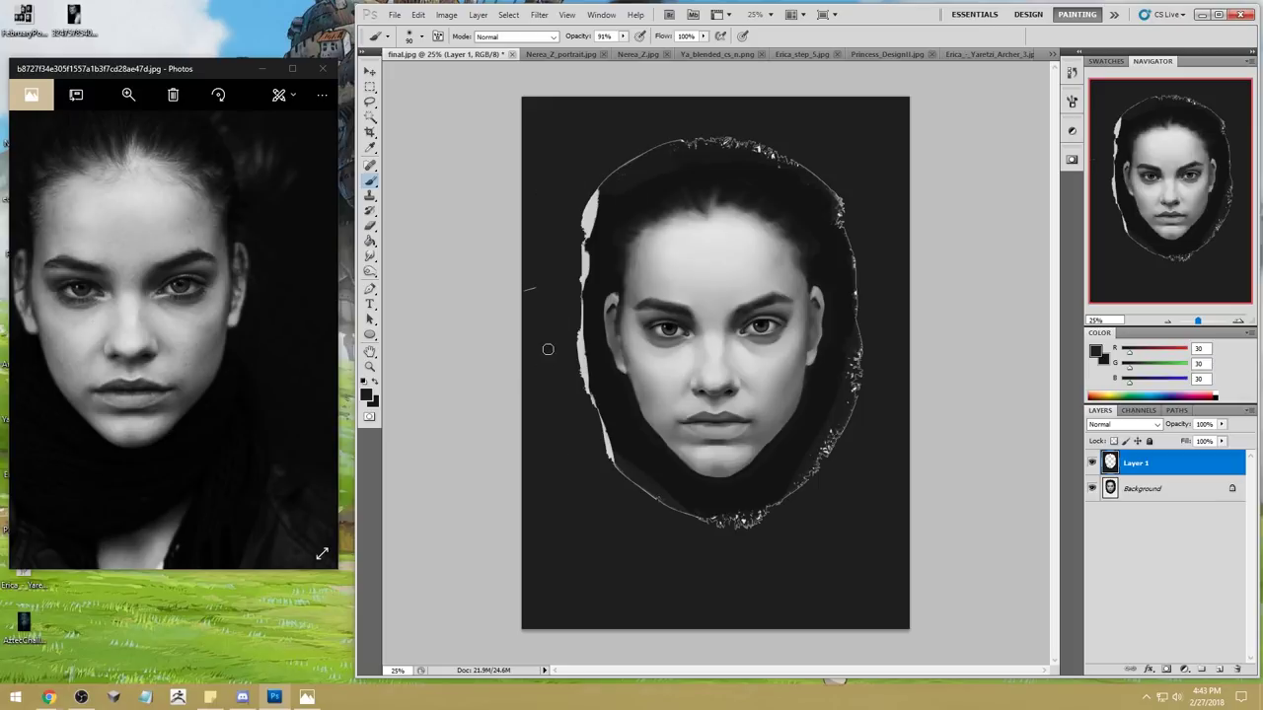
right_click(657, 275)
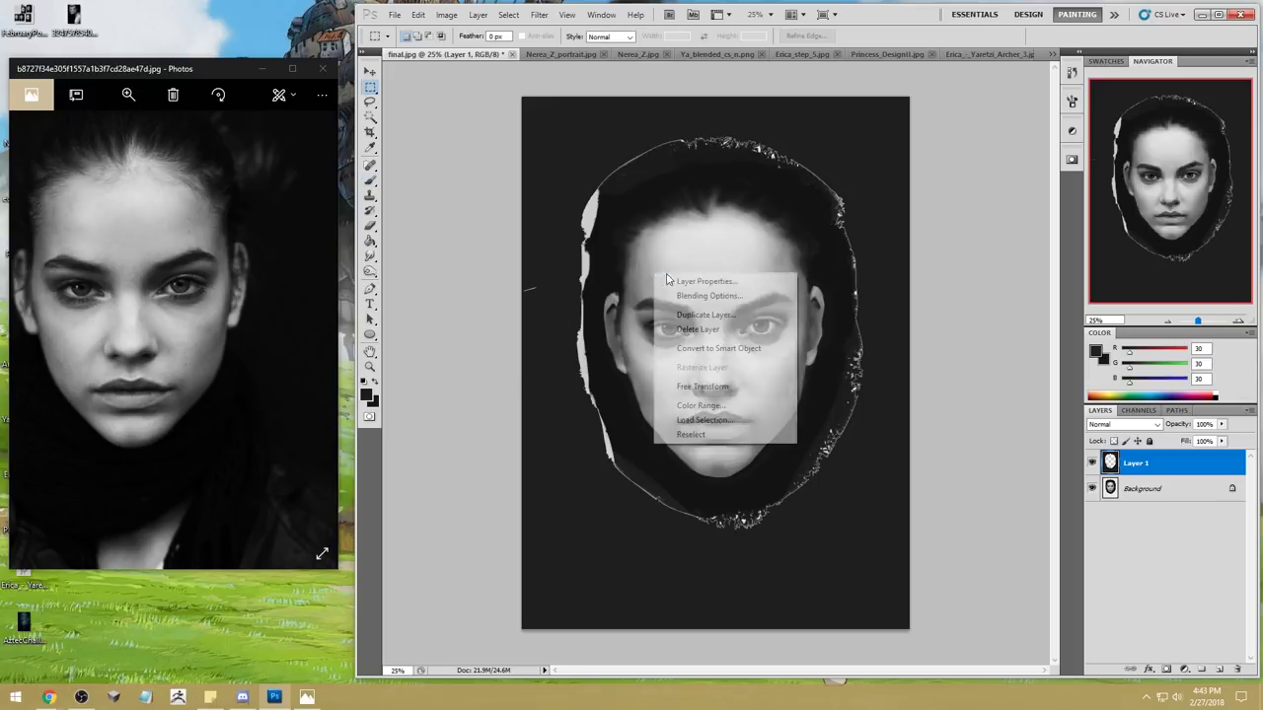
left_click(904, 255)
right_click(1159, 467)
left_click(1135, 430)
Step: Paint over the light fringe around the hood with a 400 px brush in Darken mode
right_click(596, 139)
left_click_drag(729, 181, 719, 182)
left_click(961, 192)
key("bracketright")
key("bracketright")
key("bracketright")
key("bracketright")
key("bracketright")
key("bracketright")
key("bracketright")
key("bracketright")
left_click(513, 37)
left_click(508, 111)
mouse_move(612, 134)
left_mouse_down()
mouse_move(538, 337)
mouse_move(568, 202)
mouse_move(562, 365)
mouse_move(559, 227)
mouse_move(589, 439)
mouse_move(561, 423)
mouse_move(698, 533)
mouse_move(583, 465)
mouse_move(711, 525)
mouse_move(817, 498)
mouse_move(874, 274)
mouse_move(738, 129)
mouse_move(578, 125)
mouse_move(779, 118)
mouse_move(560, 158)
mouse_move(681, 128)
left_mouse_up()
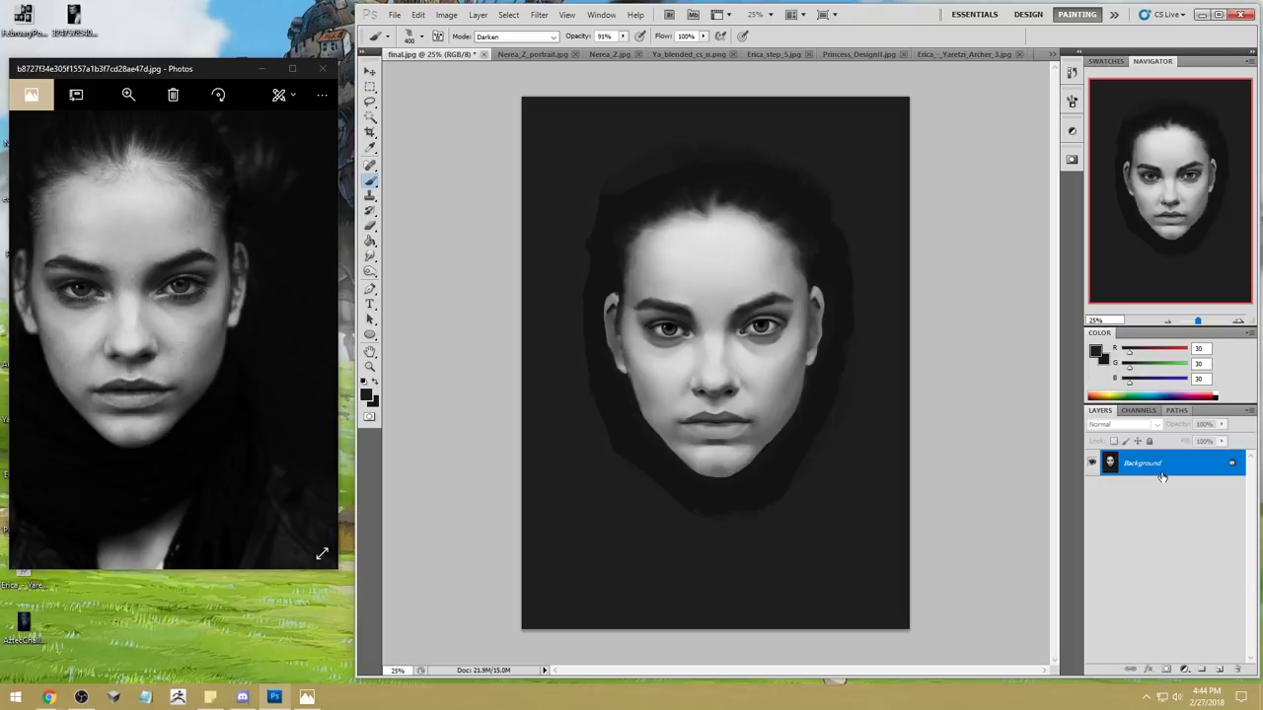
Step: Compare the gray tones across the nose bridge and the cheek below the eye by sampling them in the color picker
left_click(741, 347, "alt")
left_click(712, 341, "alt")
left_click(741, 347, "alt")
key("i")
left_click(742, 341)
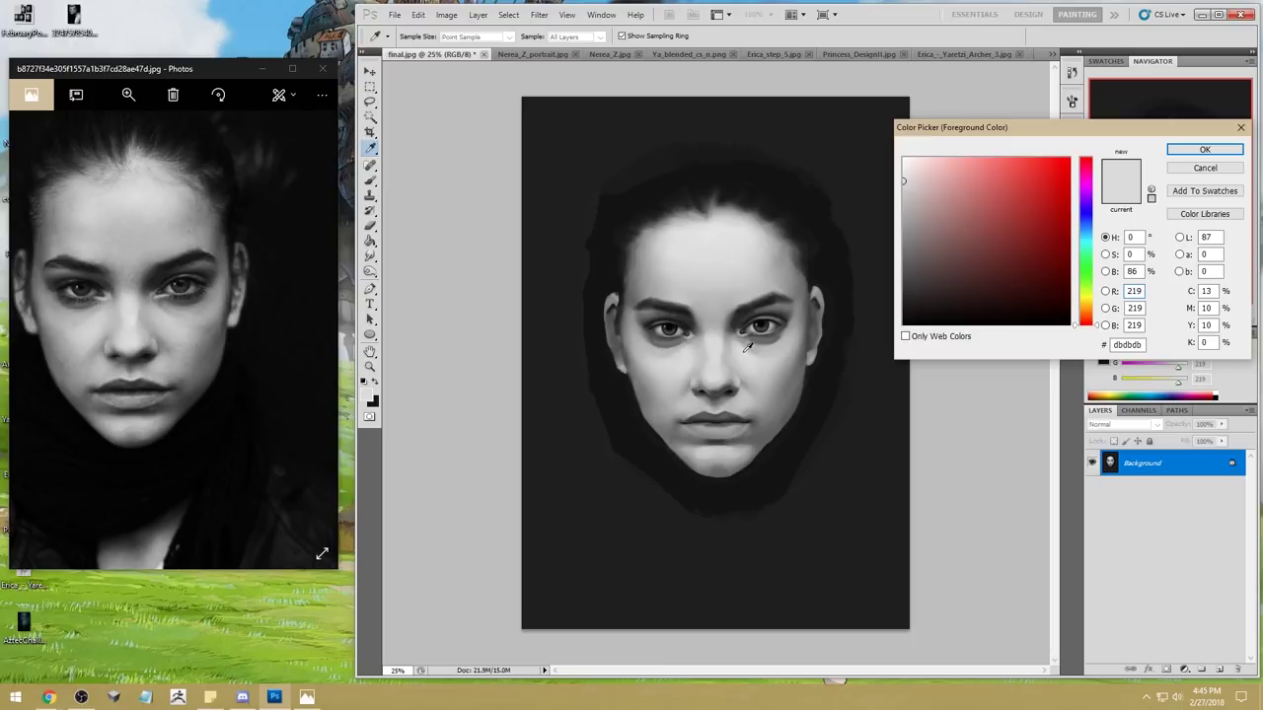
left_click(704, 341)
left_click(721, 342)
left_click(750, 348)
left_click(730, 344)
left_click(725, 341)
left_click(751, 349)
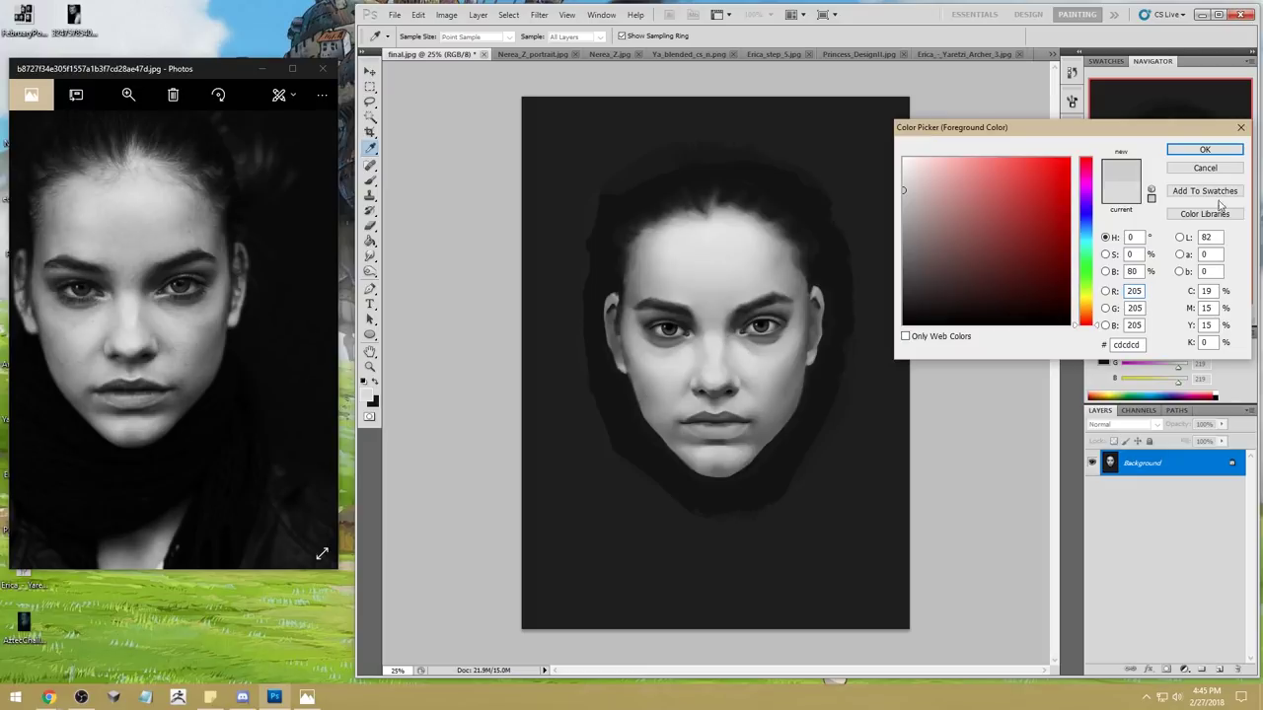
left_click(1205, 167)
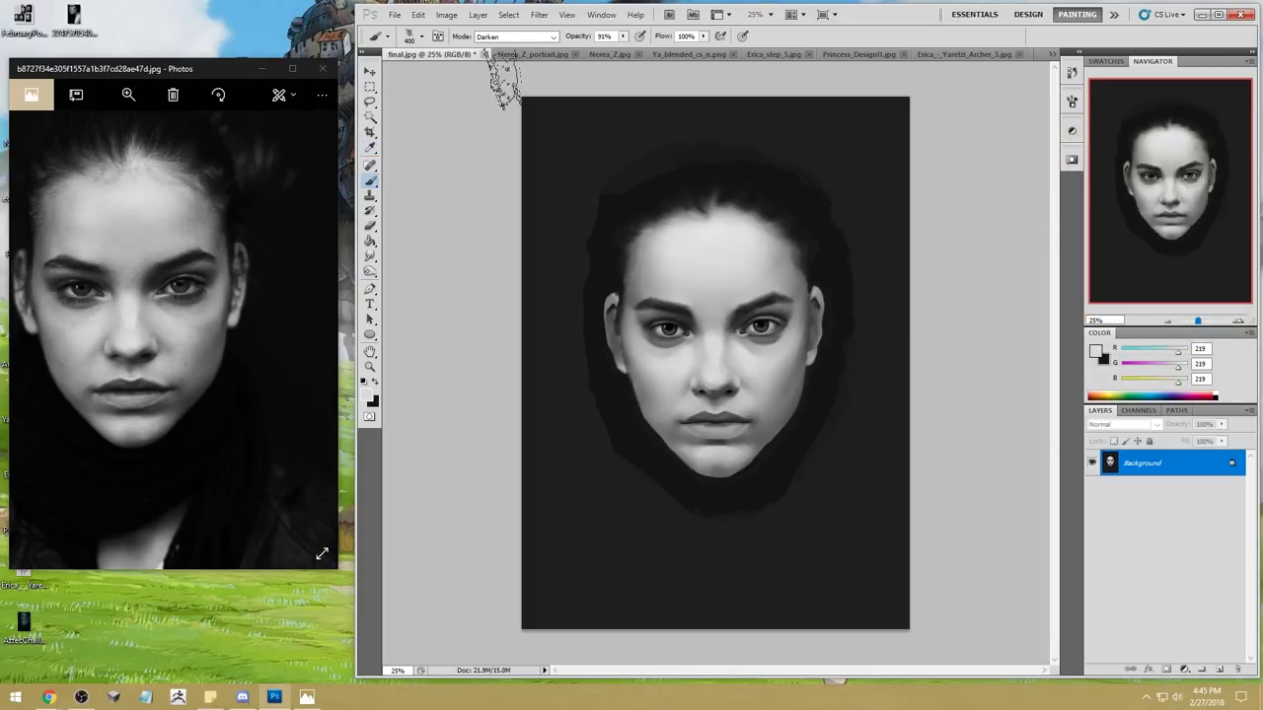
Step: Close final.jpg, saving the changes, and bring up Nerea_Z_portrait.jpg
left_click(484, 54)
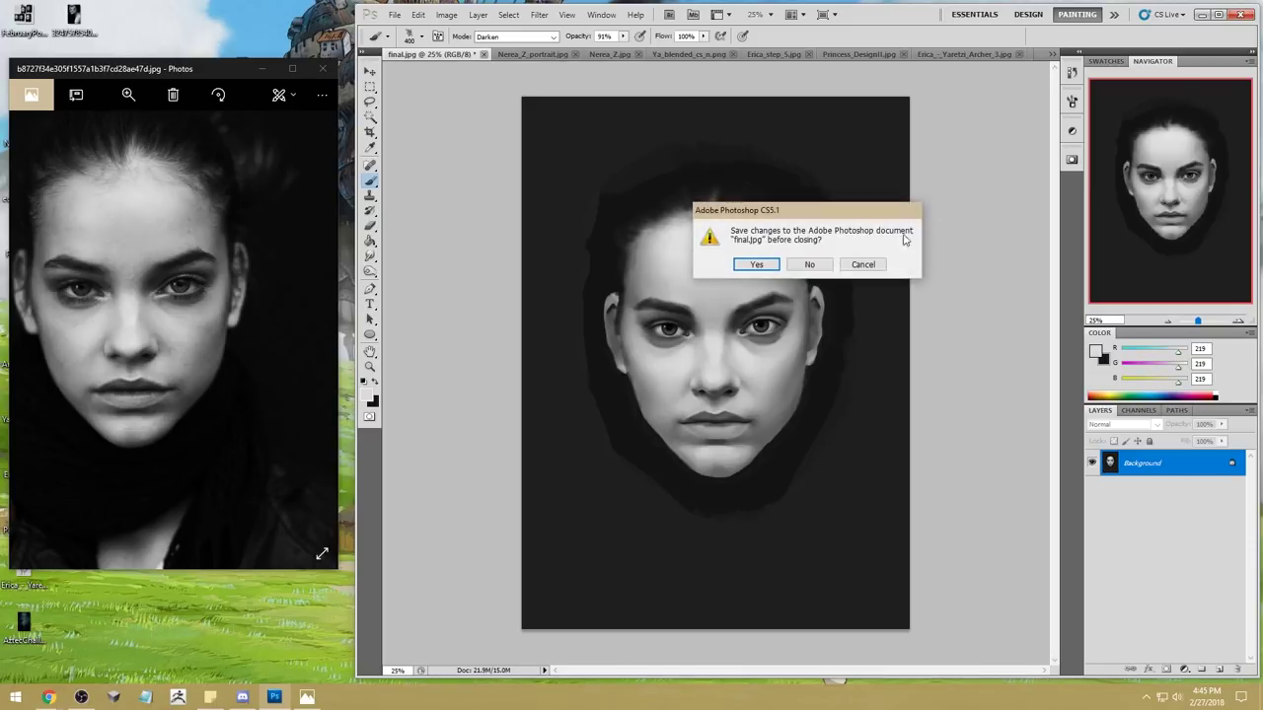
left_click(773, 267)
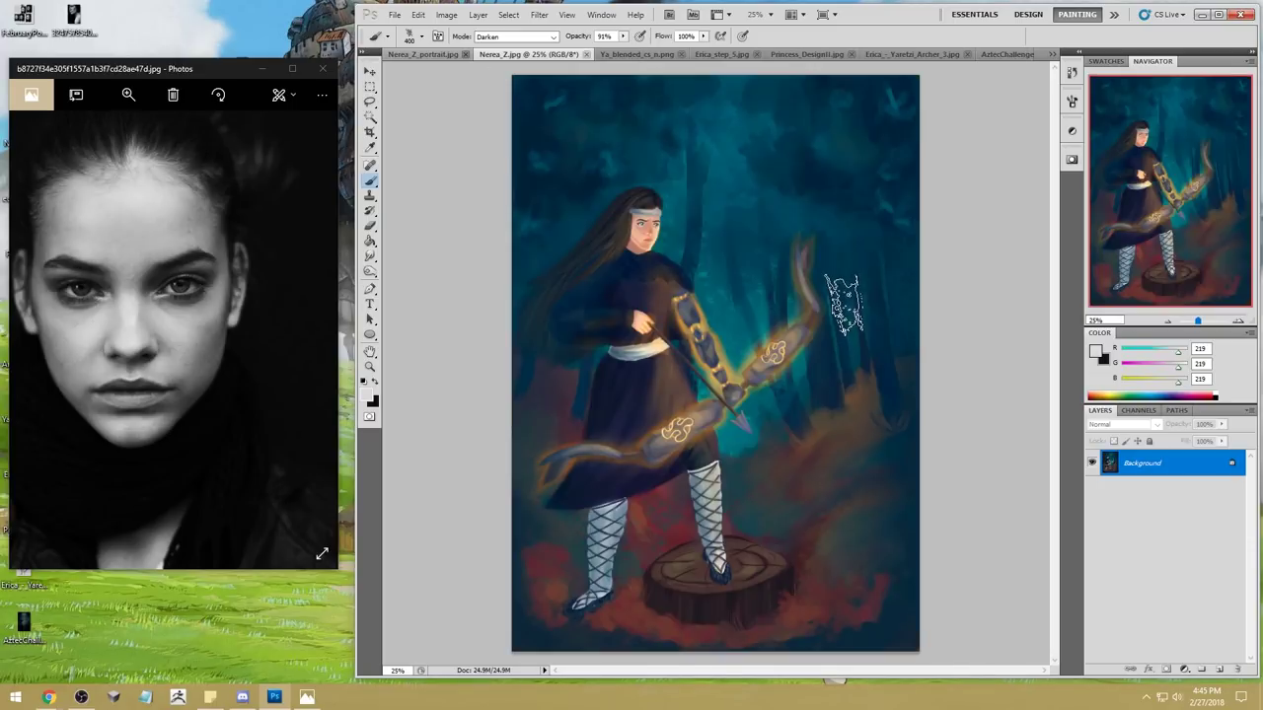
left_click(431, 54)
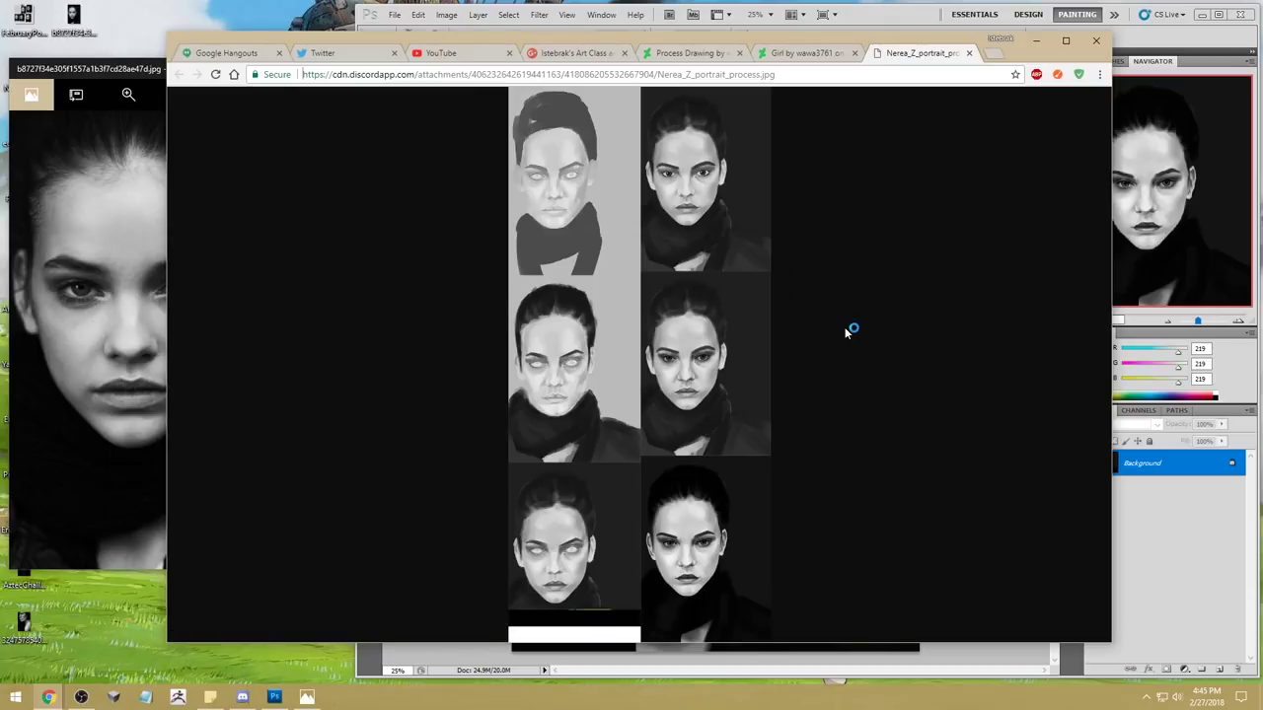
Step: Arrange the reference photo beside the Nerea_Z_portrait_process.jpg sheet in Chrome to compare them, and return to Photoshop
left_click_drag(783, 43, 898, 40)
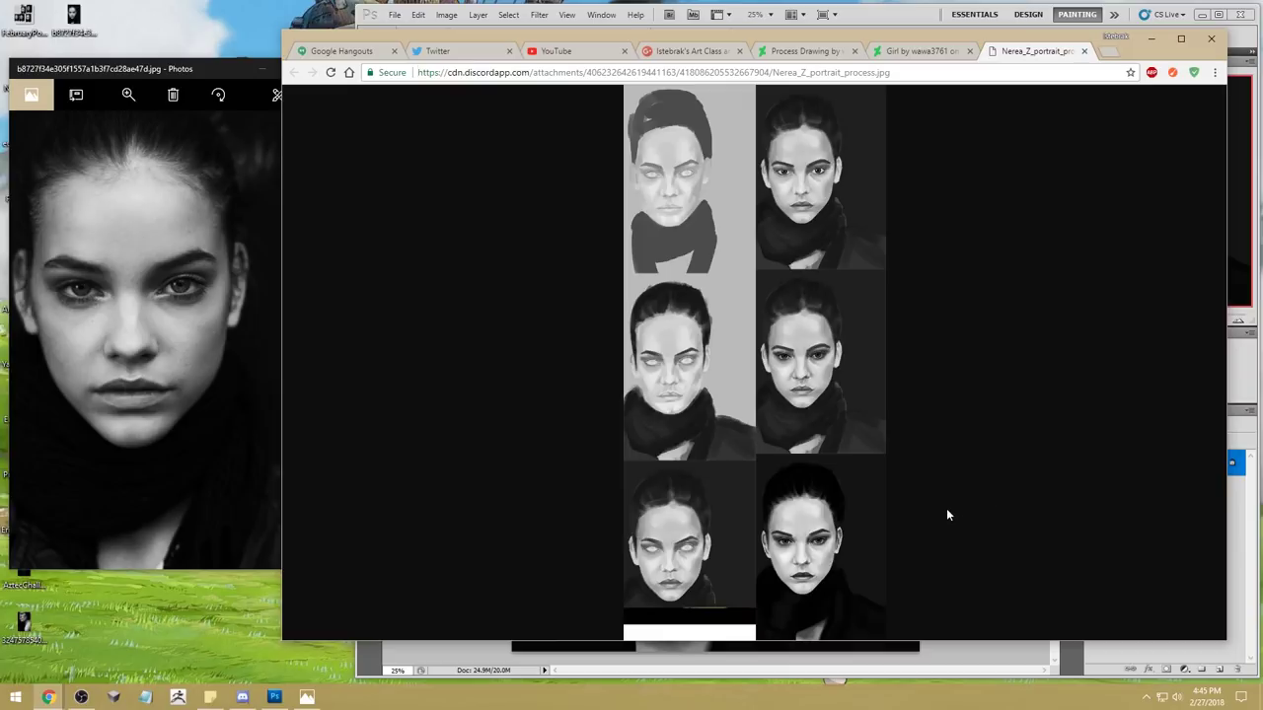
left_click_drag(168, 68, 281, 77)
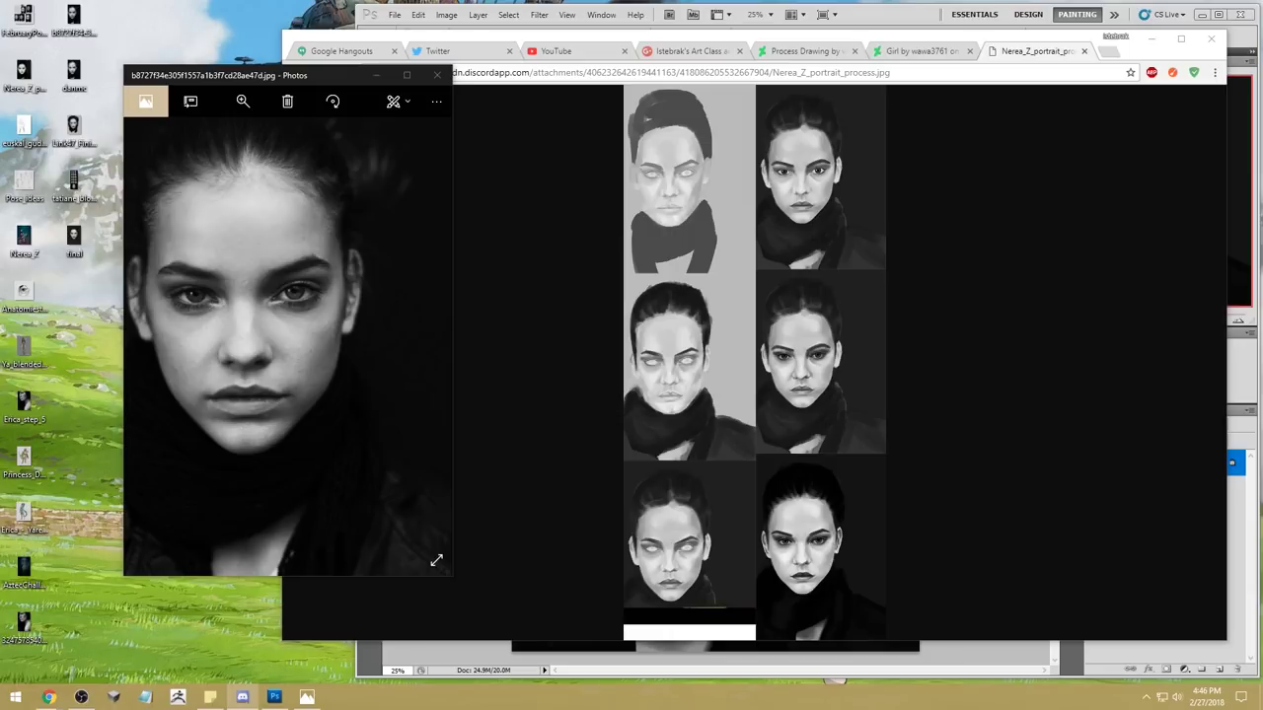
left_click_drag(300, 81, 228, 69)
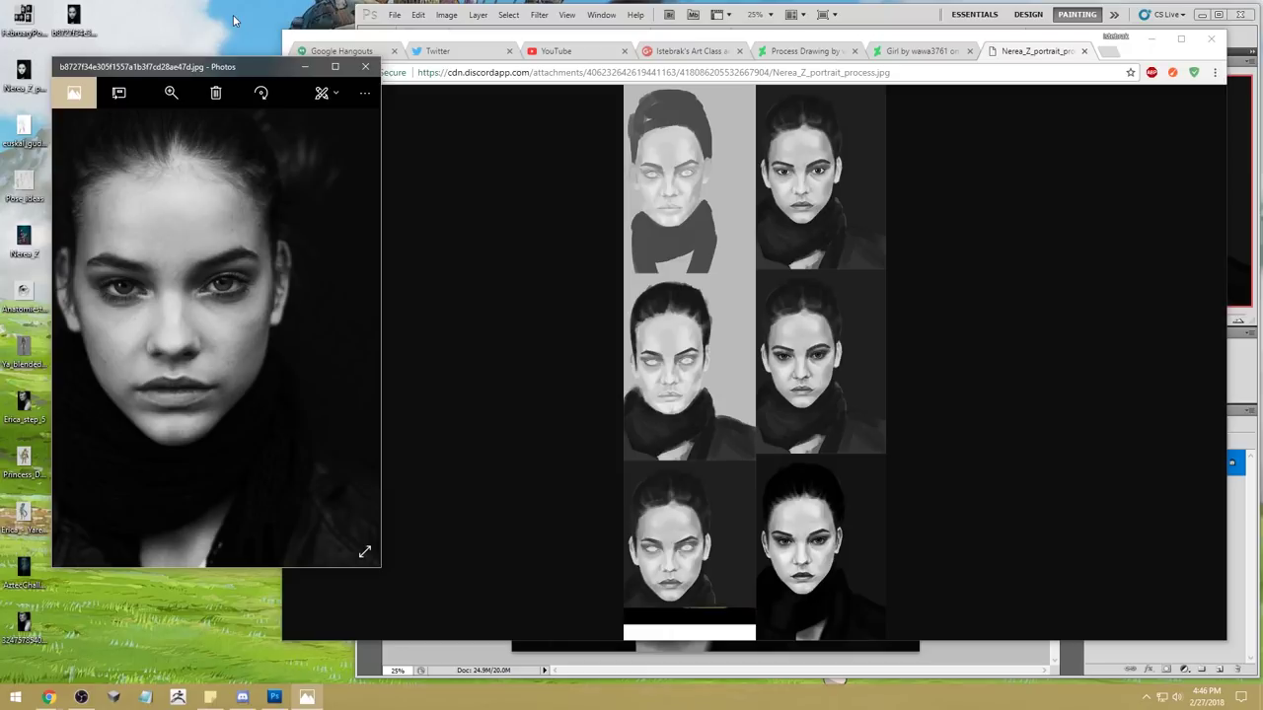
key("alt+Tab")
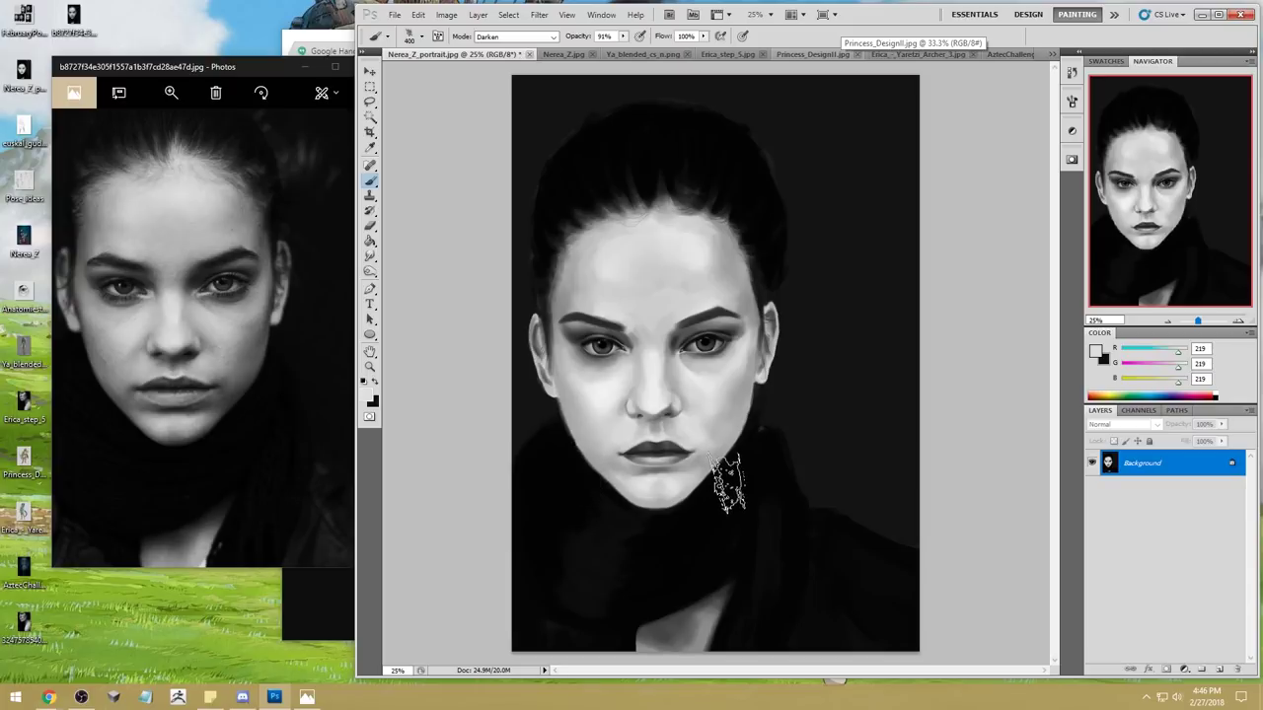
Step: Darken the jaw, chin and lower cheeks with the Darken-mode brush, using near-black RGB 6, 6, 6 sampled from the scarf
left_click(739, 493, "alt")
left_click_drag(750, 393, 577, 464)
key("ctrl+z")
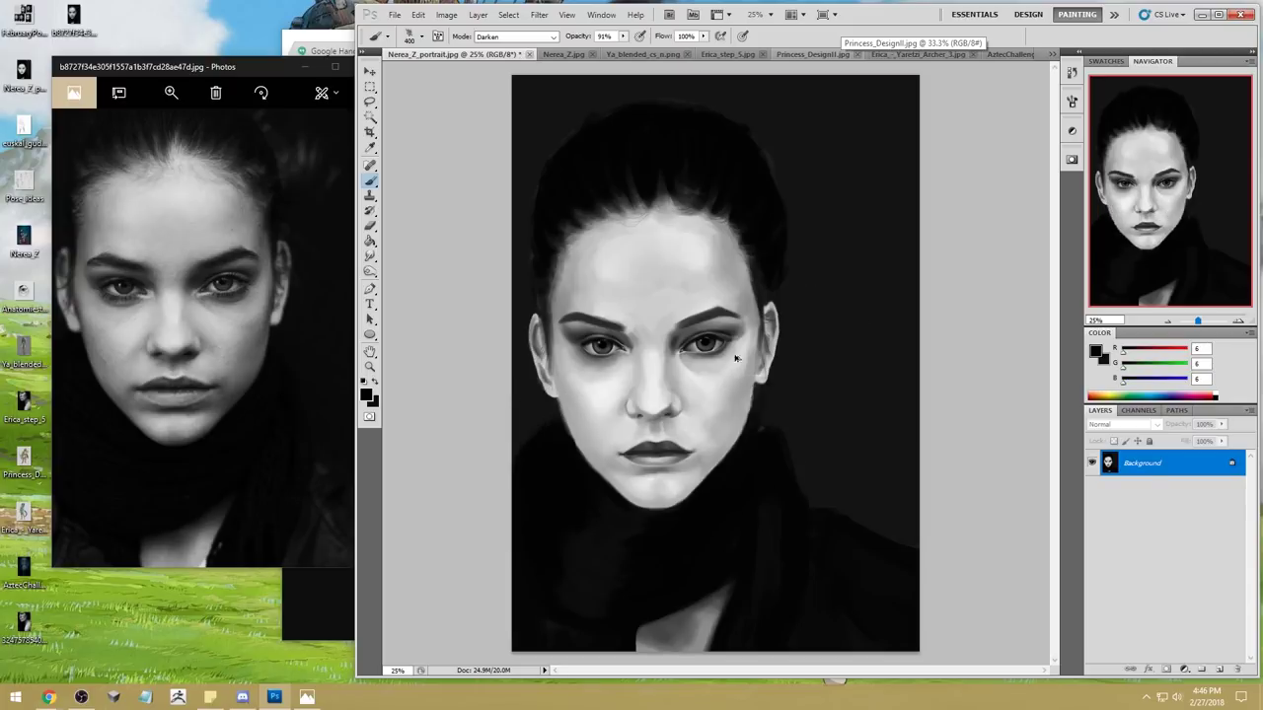
mouse_move(760, 409)
left_mouse_down()
mouse_move(657, 466)
mouse_move(580, 444)
left_mouse_up()
key("ctrl+z")
mouse_move(549, 405)
left_mouse_down()
mouse_move(652, 486)
mouse_move(707, 472)
mouse_move(765, 419)
left_mouse_up()
Step: Darken the eye band and both sides of the forehead with the brush reduced to 250 px
key("bracketleft")
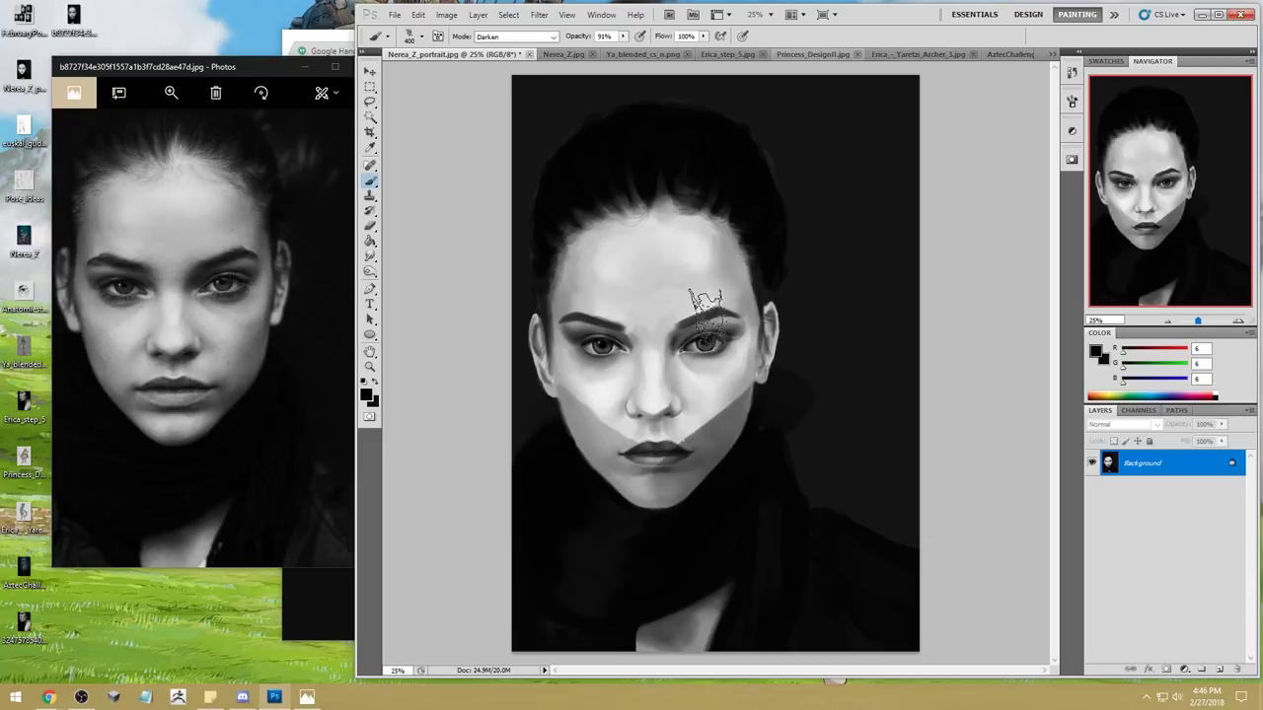
key("bracketleft")
mouse_move(709, 329)
left_mouse_down()
mouse_move(582, 335)
mouse_move(747, 321)
mouse_move(553, 311)
left_mouse_up()
key("ctrl+z")
mouse_move(740, 222)
left_mouse_down()
mouse_move(728, 252)
mouse_move(735, 316)
mouse_move(758, 325)
left_mouse_up()
left_click_drag(554, 245, 555, 336)
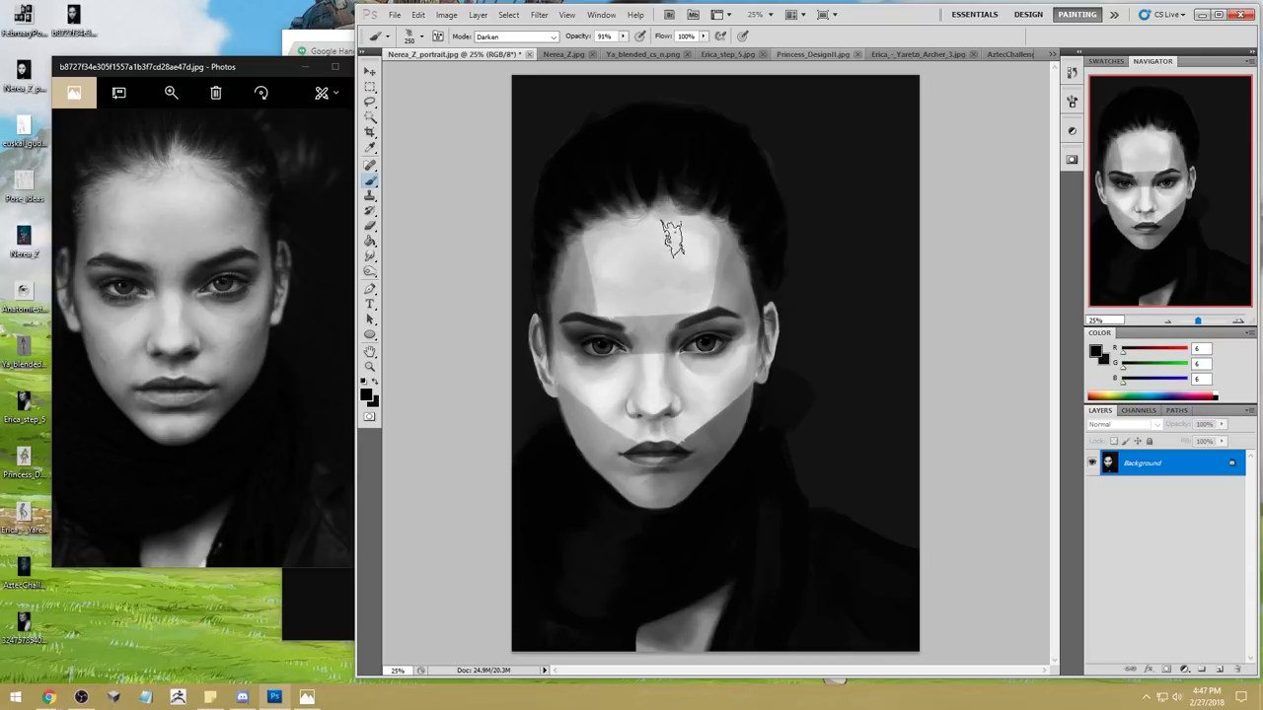
Step: Shade the lower forehead and cheeks at 51% brush opacity with gray RGB 149, 149, 149, using brush sizes of 500 and 175 px
key("bracketright")
key("bracketright")
key("bracketright")
key("5")
key("1")
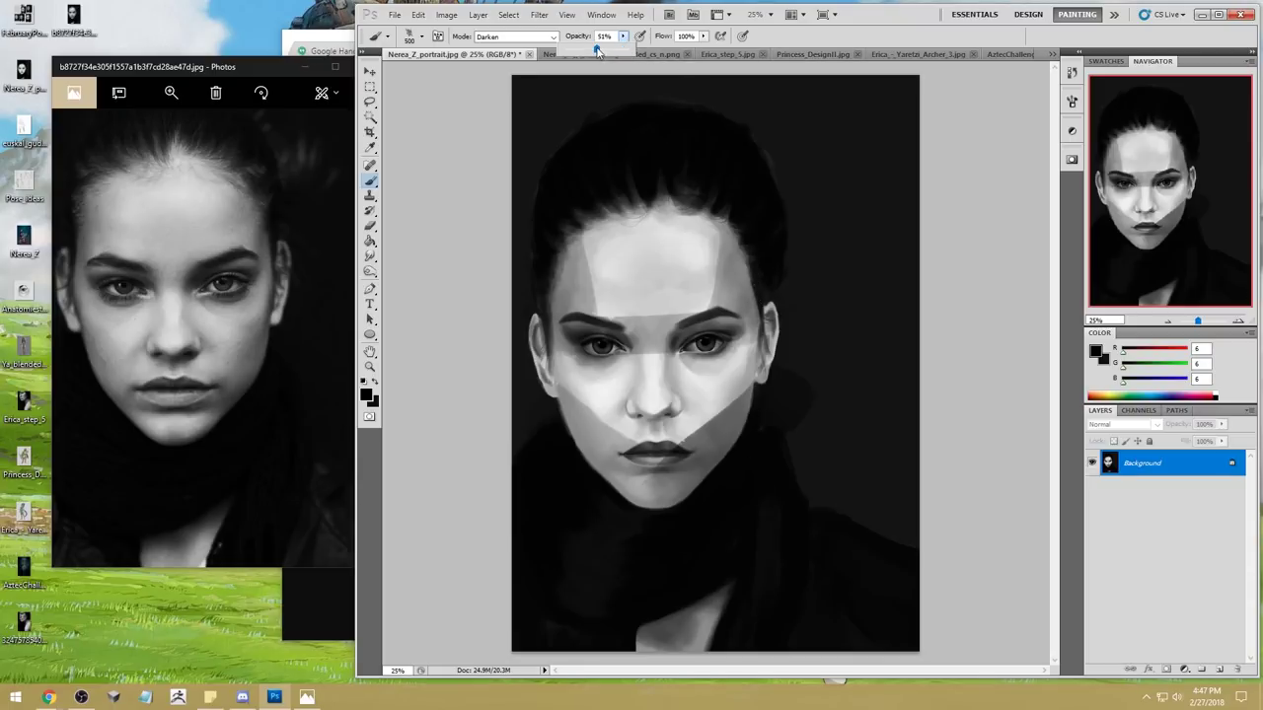
left_click(698, 289, "alt")
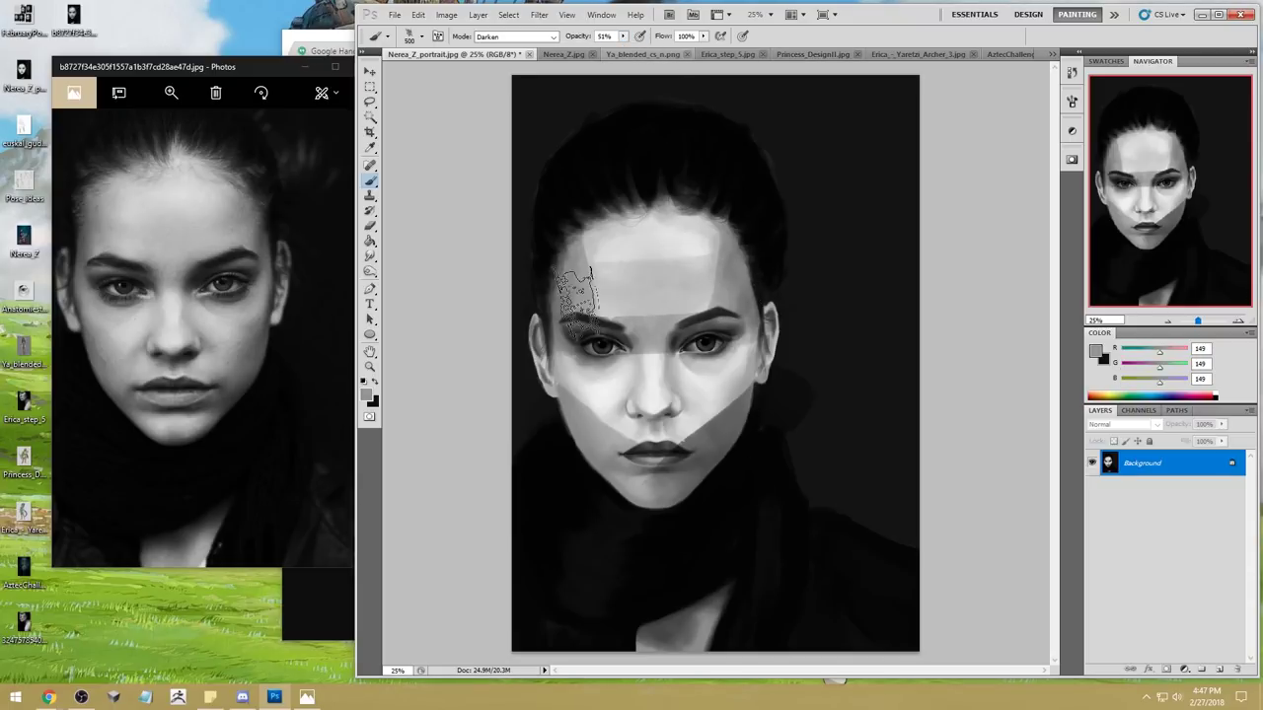
key("bracketleft")
key("bracketleft")
key("bracketleft")
key("bracketleft")
key("bracketleft")
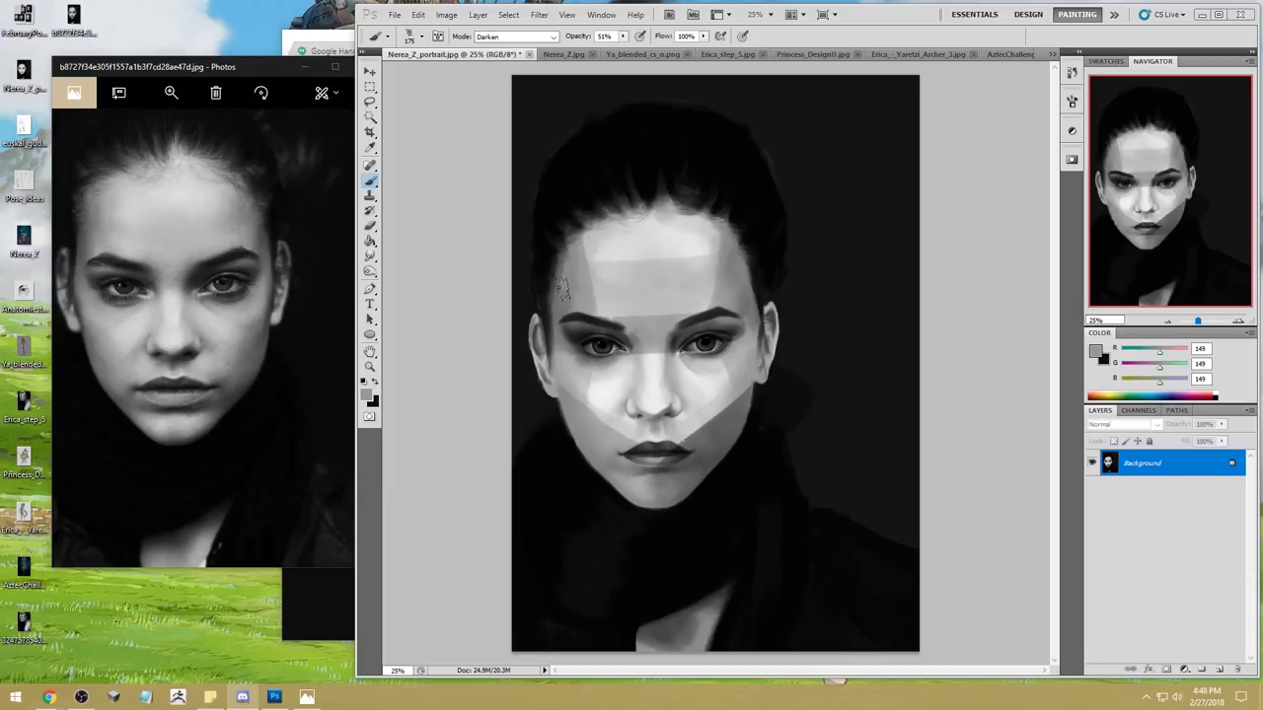
left_click(339, 47)
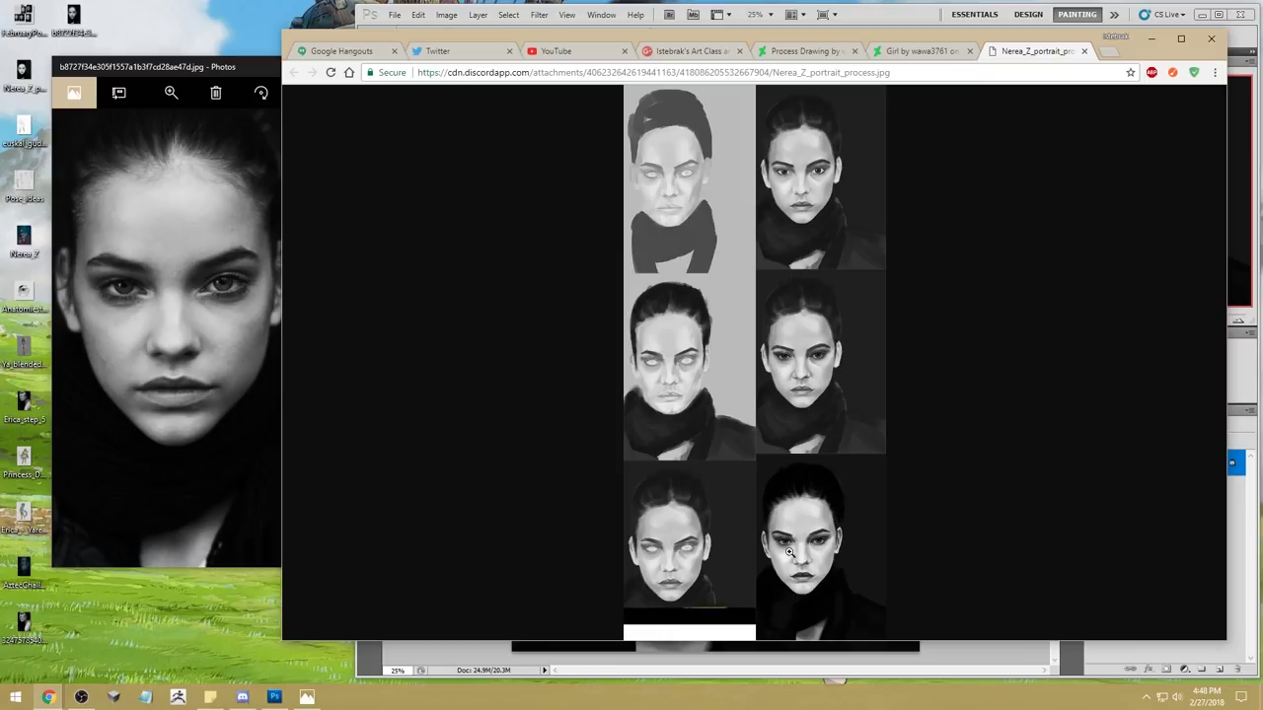
left_click(1152, 37)
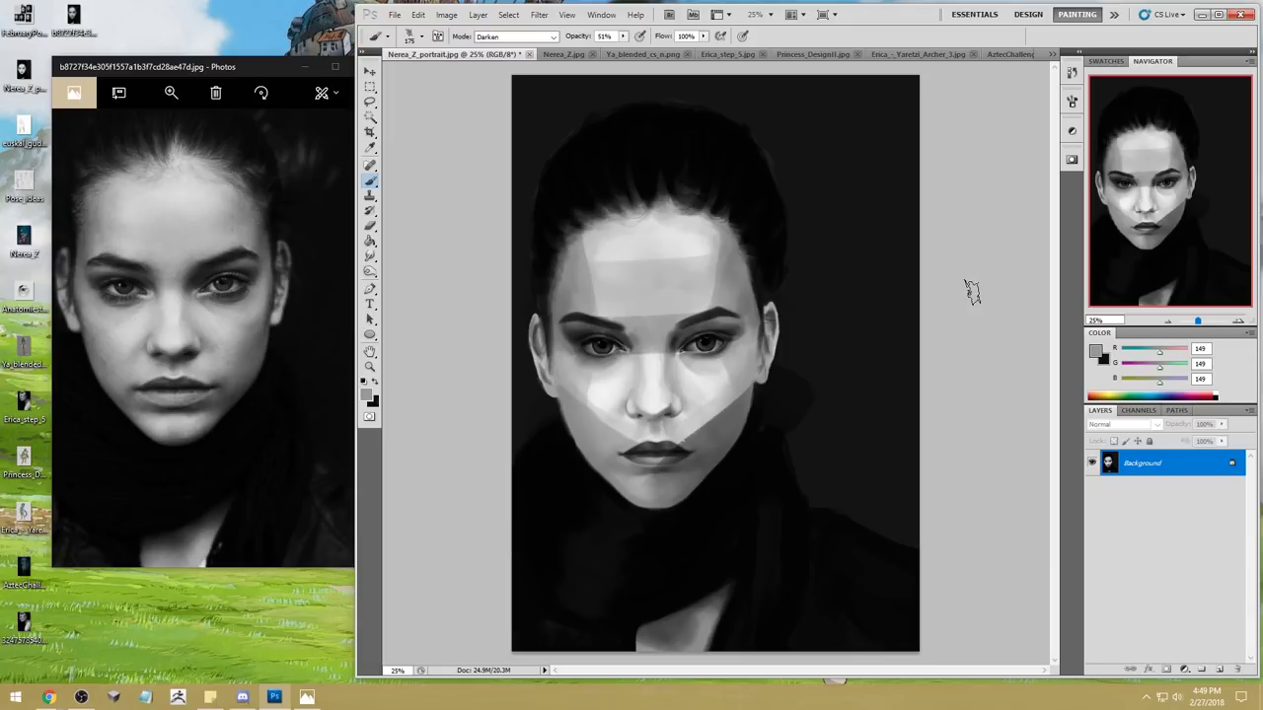
left_click(530, 54)
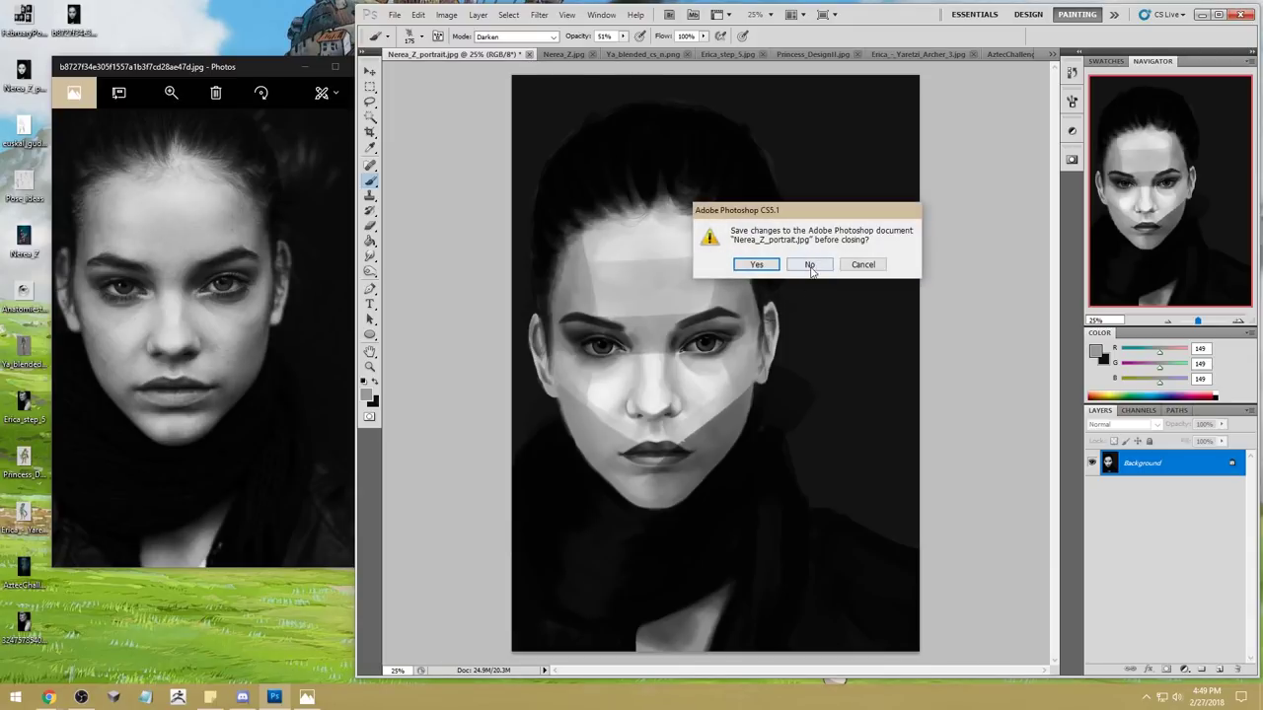
left_click(809, 264)
Step: Look through the remaining open character drawings and return to Princess_DesignII.jpg
left_click(567, 56)
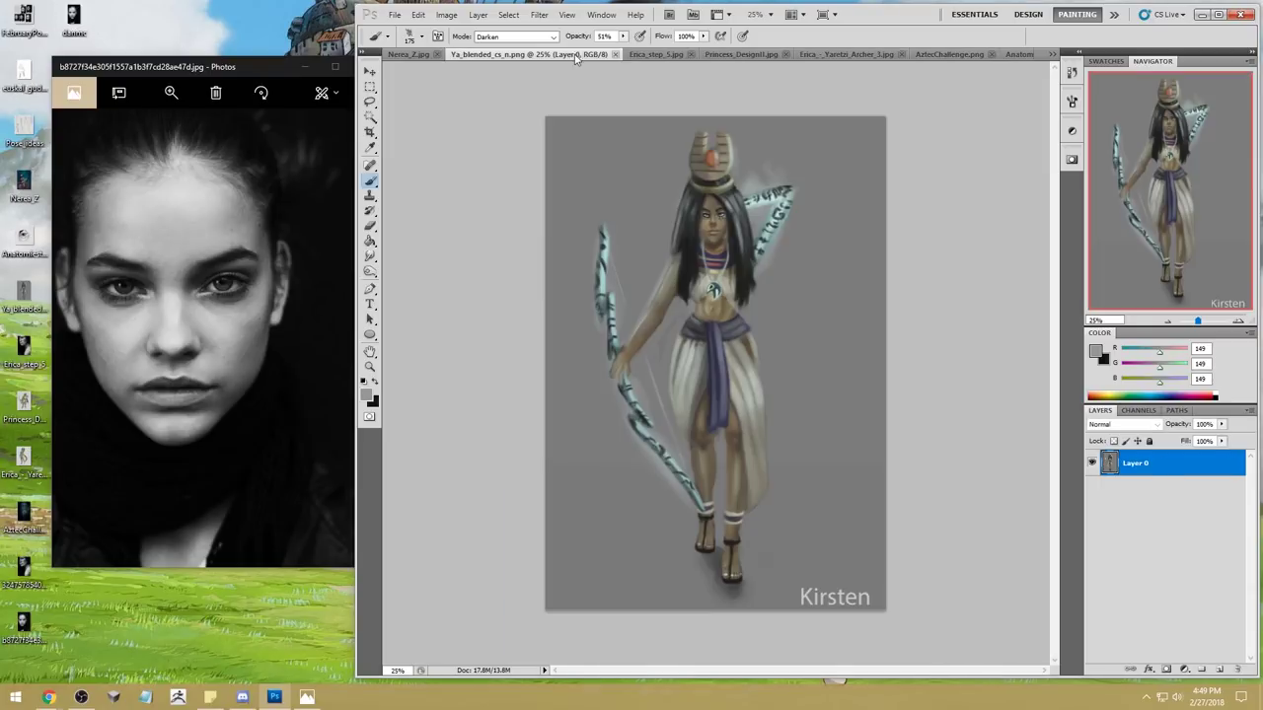
left_click(656, 55)
left_click(742, 54)
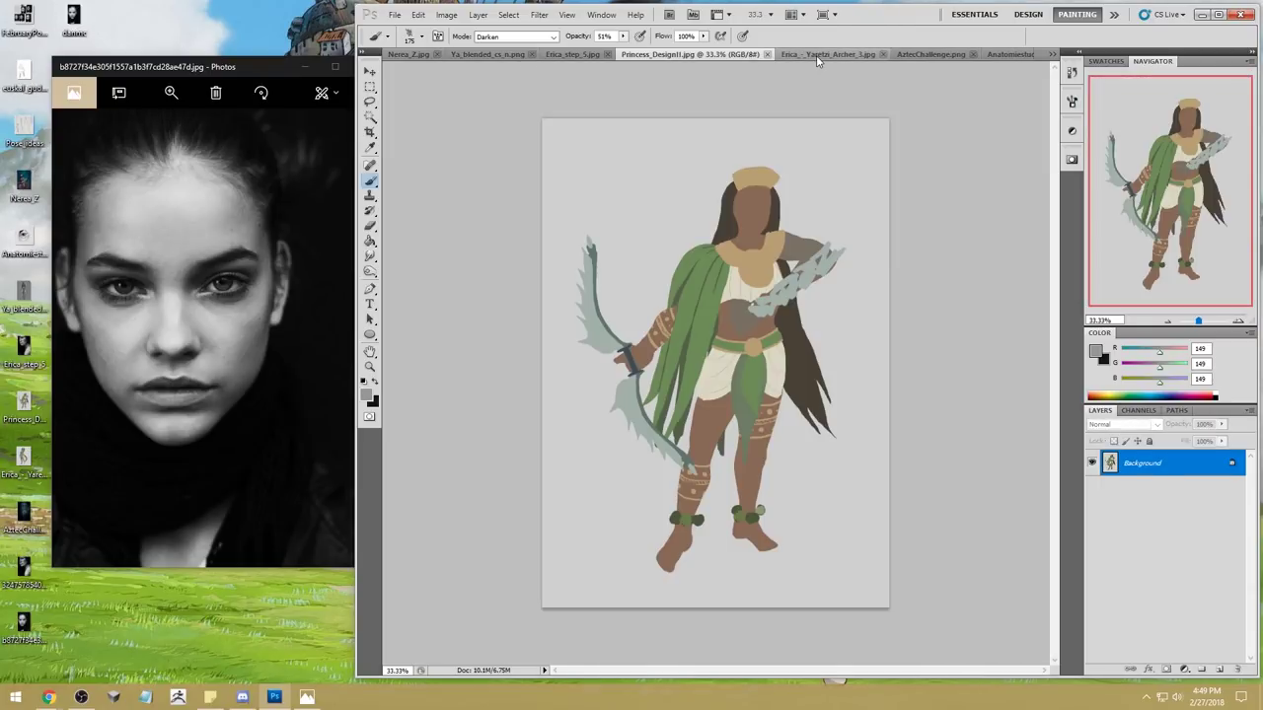
left_click(819, 57)
left_click(947, 56)
left_click(610, 55)
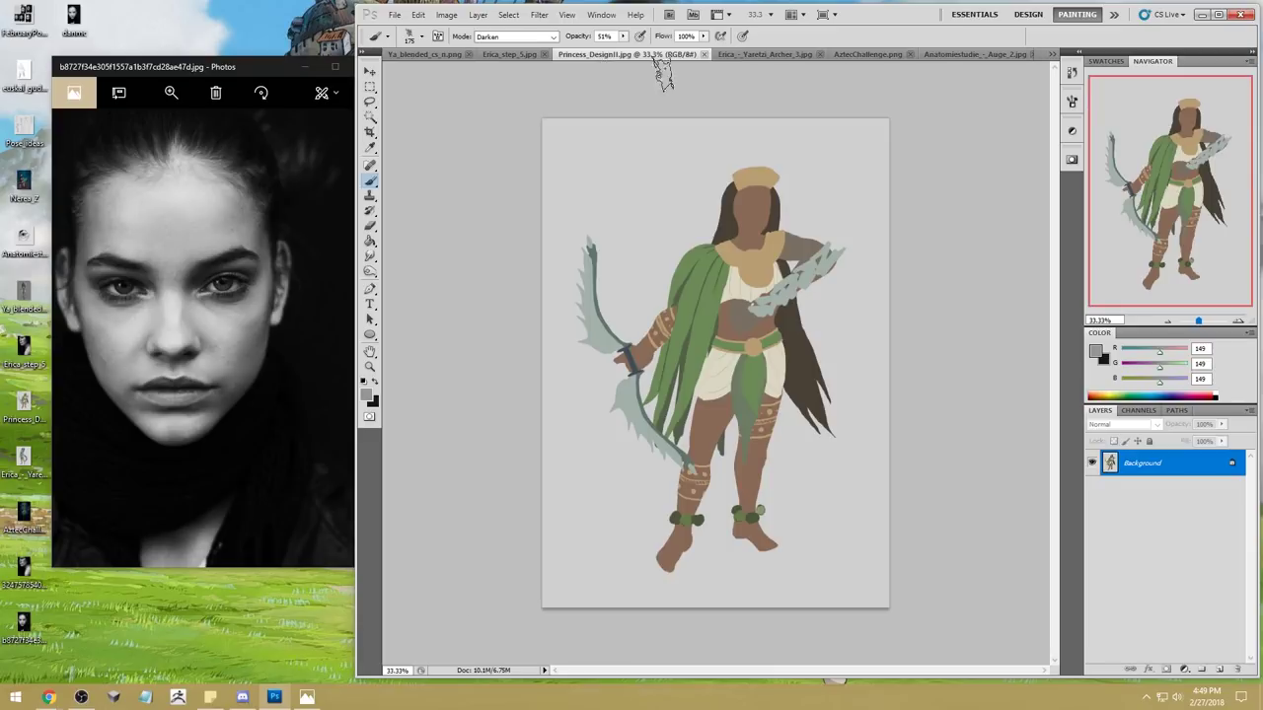
left_click(742, 56)
left_click(646, 58)
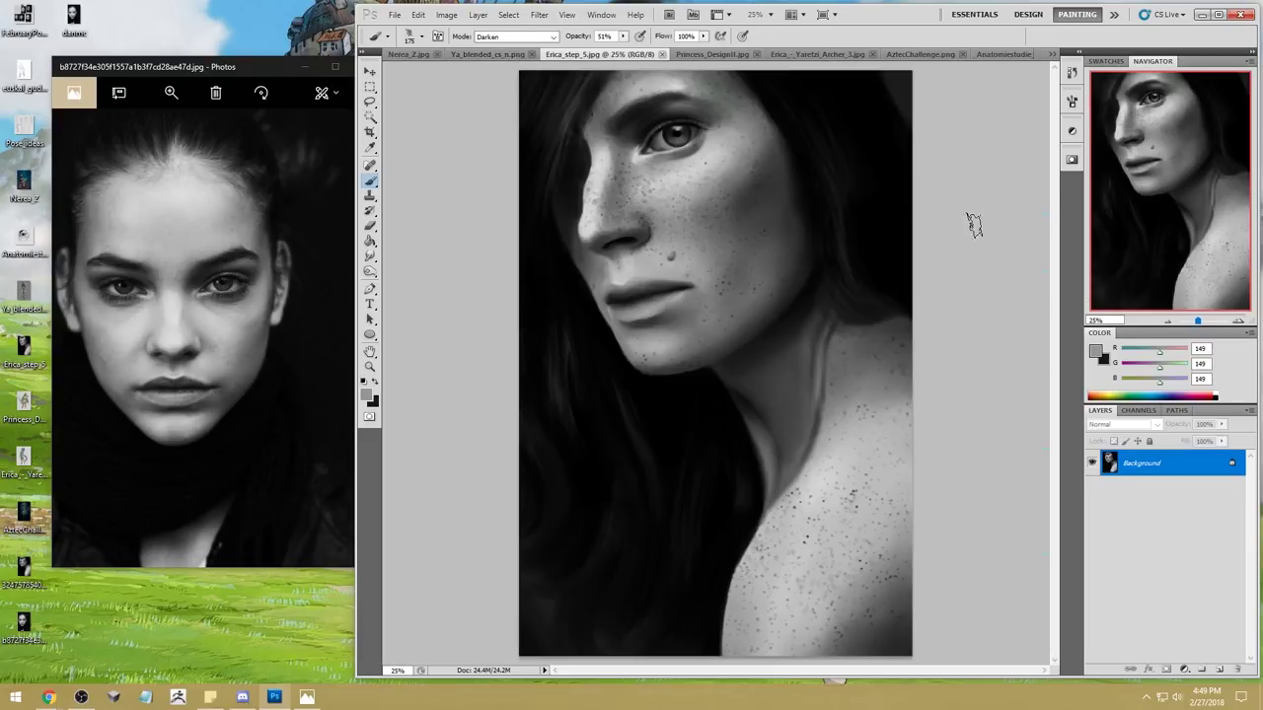
key("bracketleft")
key("bracketleft")
left_click_drag(108, 67, 158, 60)
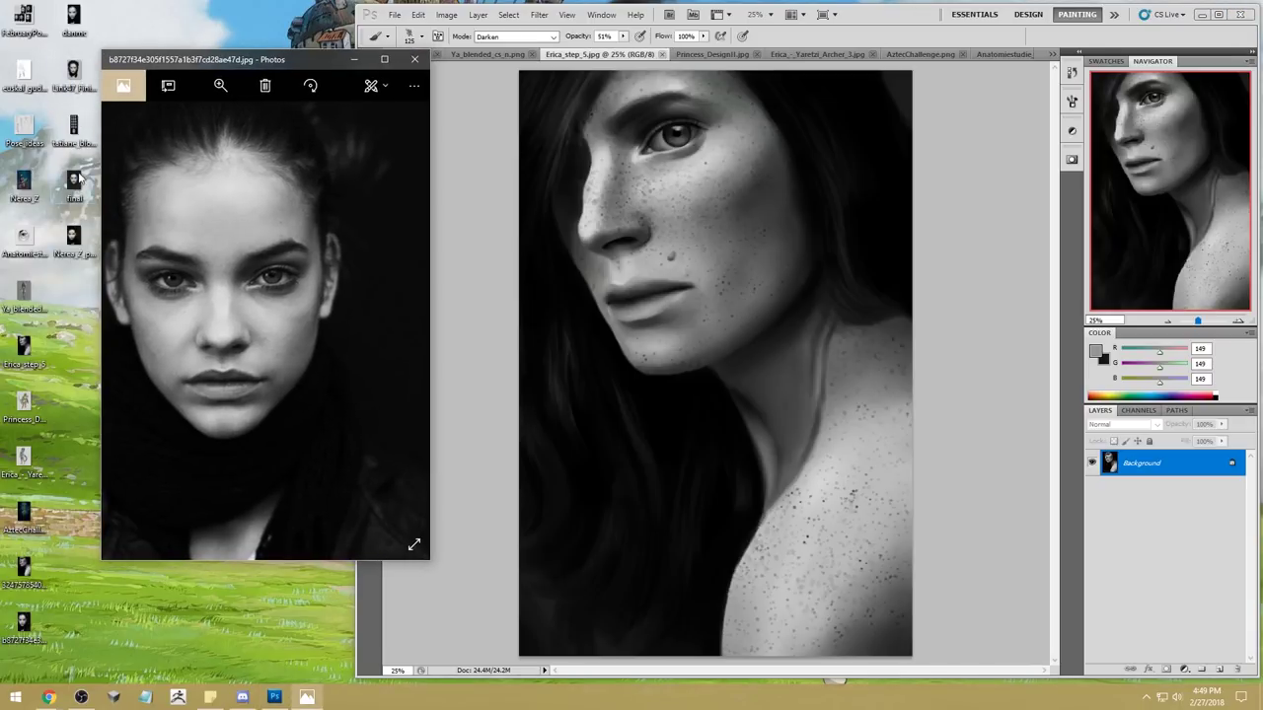
double_click(24, 570)
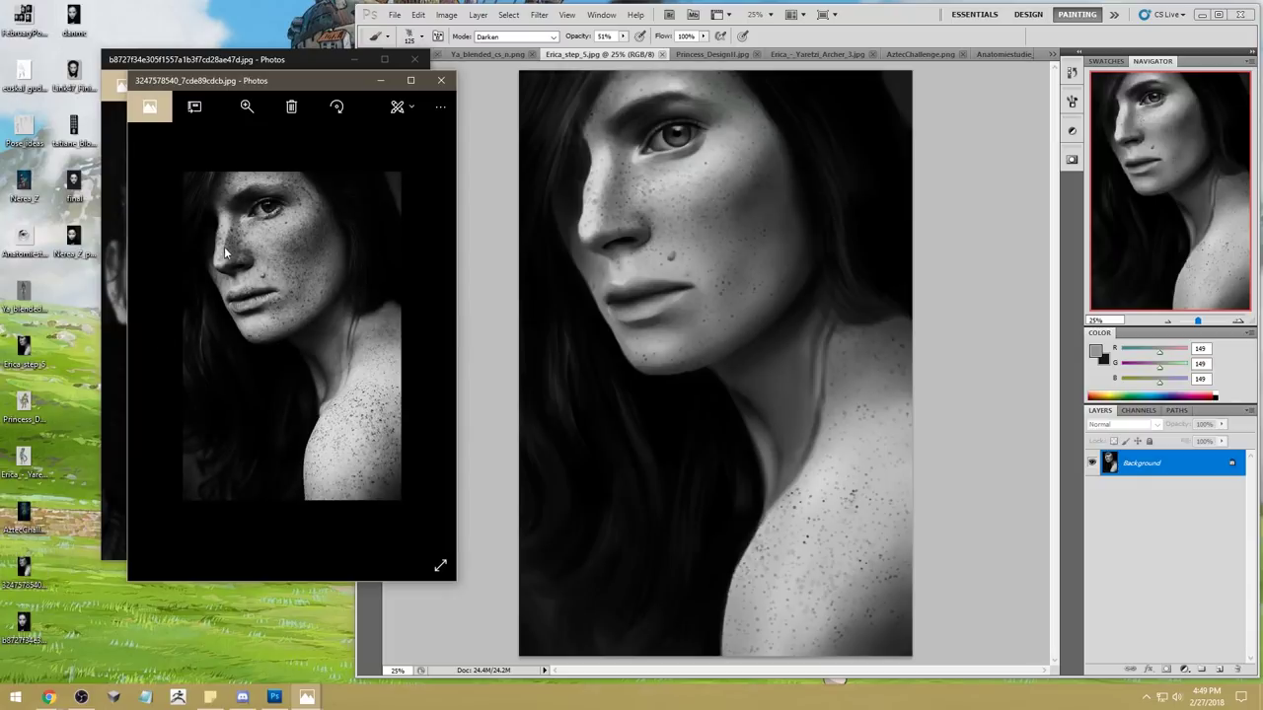
Step: Brighten the ridge of the nose with sampled light skin tones, using a 100 px brush in Normal mode at 100% opacity
left_click(596, 188)
left_click(600, 187, "alt")
left_click(604, 158, "alt")
left_click(604, 156, "alt")
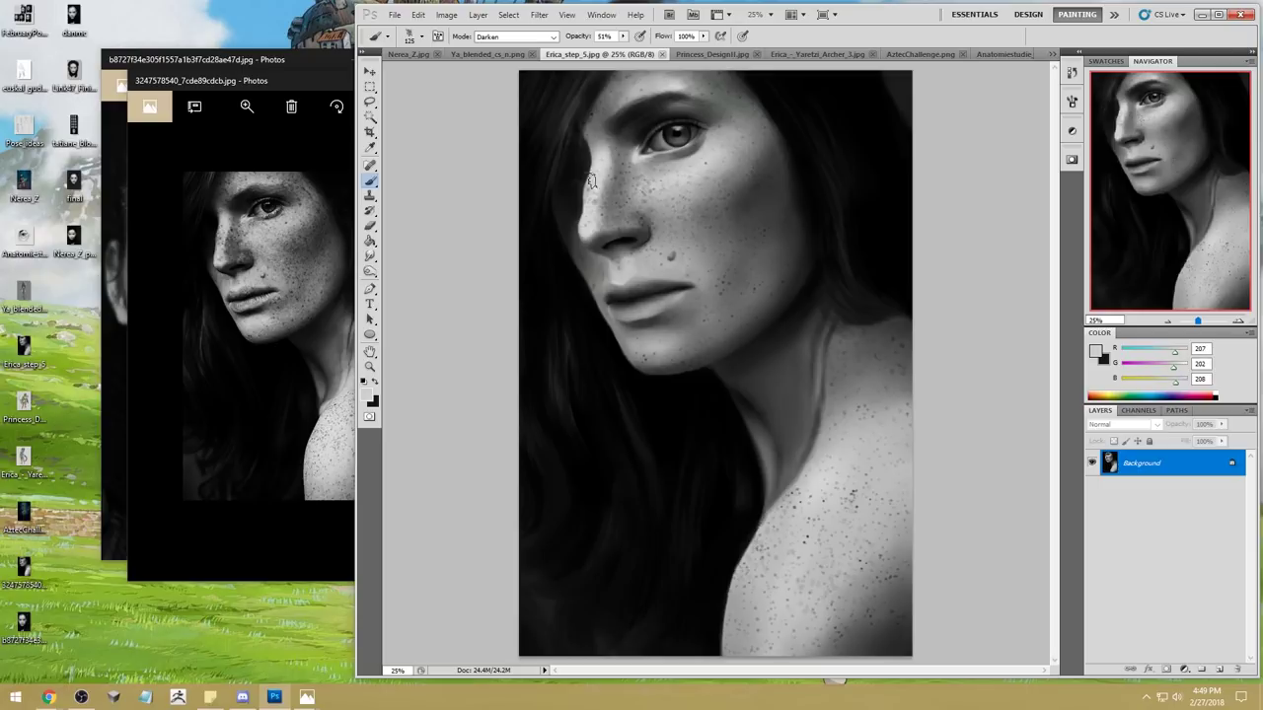
left_click(590, 197)
left_click(515, 37)
left_click(498, 40)
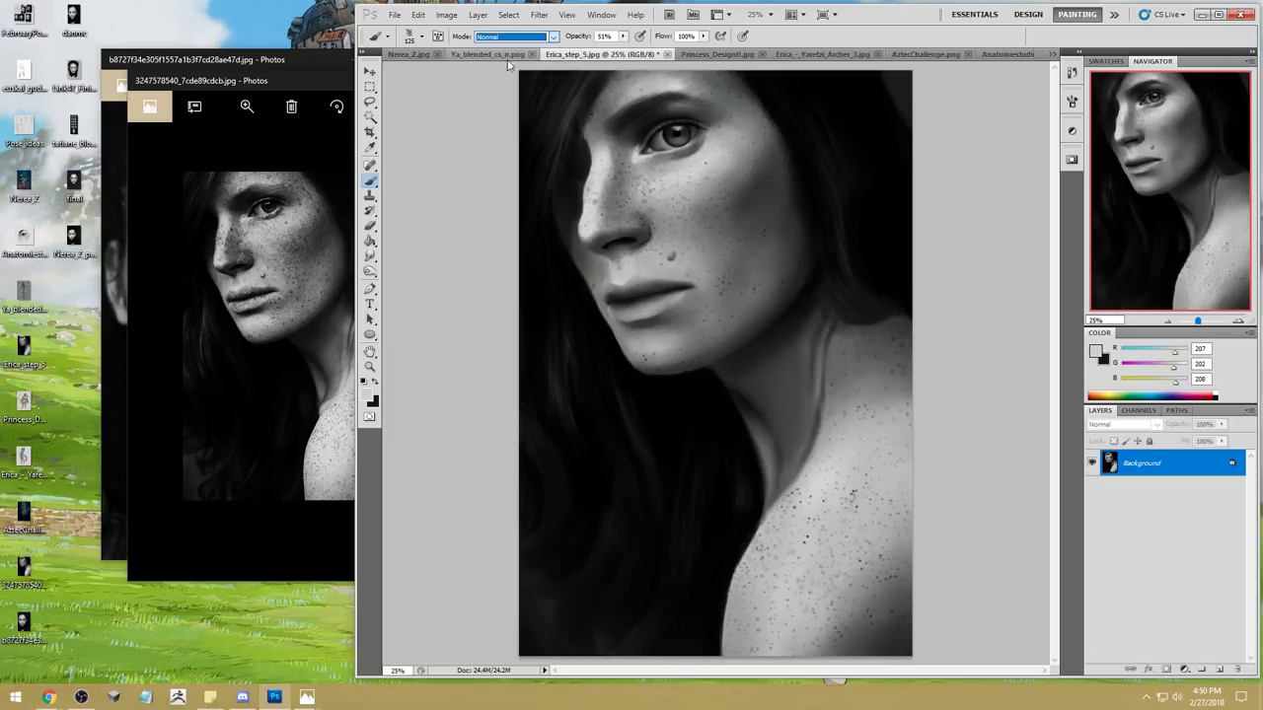
key("bracketleft")
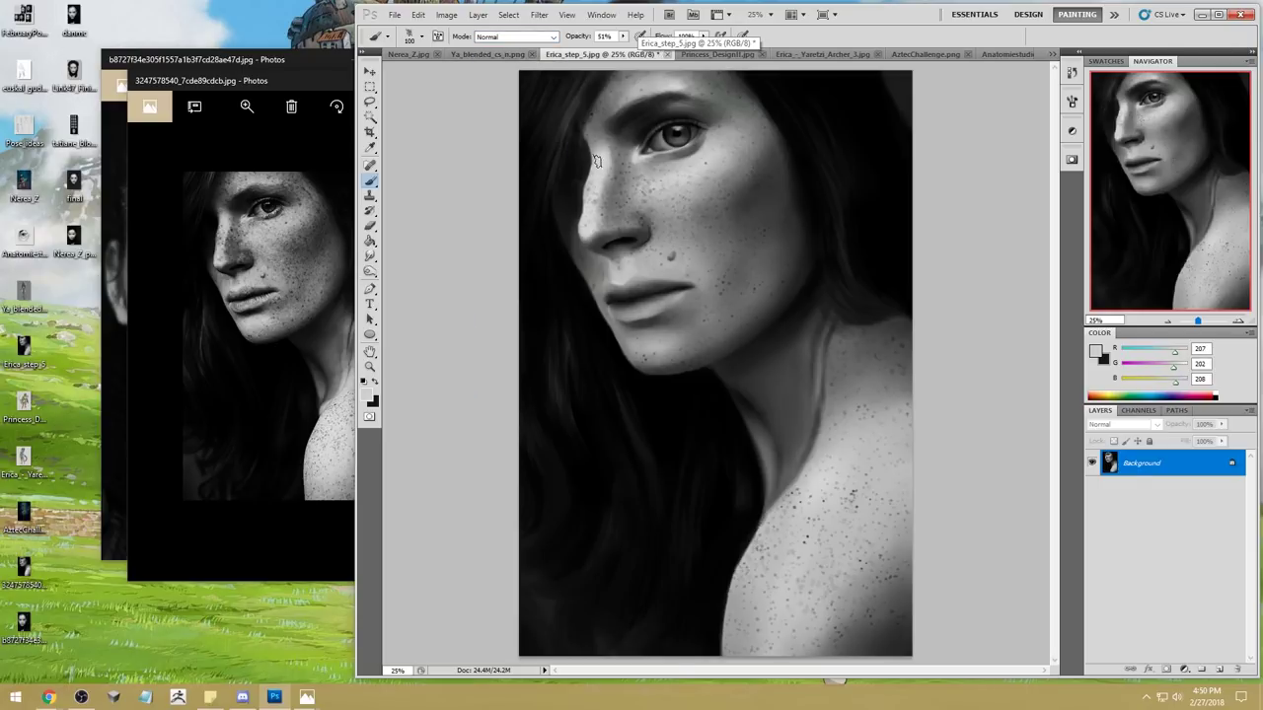
left_click_drag(624, 37, 664, 54)
left_click(597, 209, "alt")
Step: Desaturate the portrait with Hue/Saturation by setting Saturation to -100
key("ctrl+u")
left_click_drag(961, 481, 943, 488)
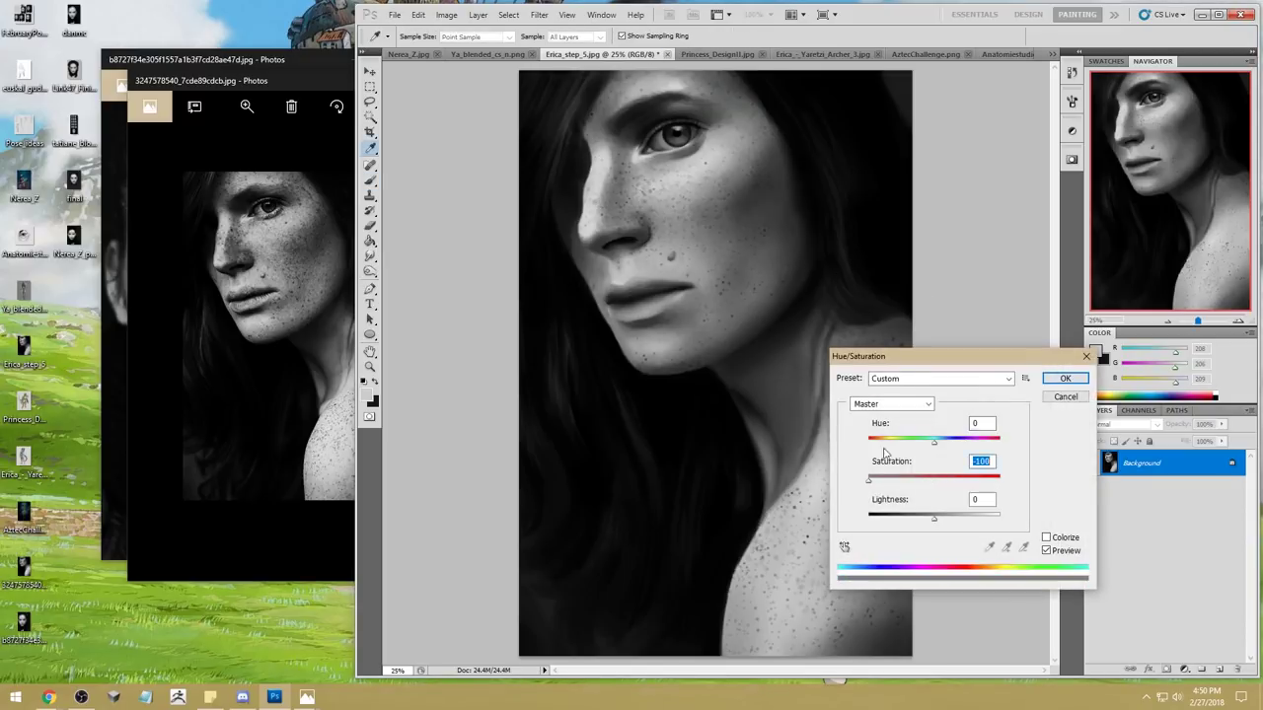
key("Return")
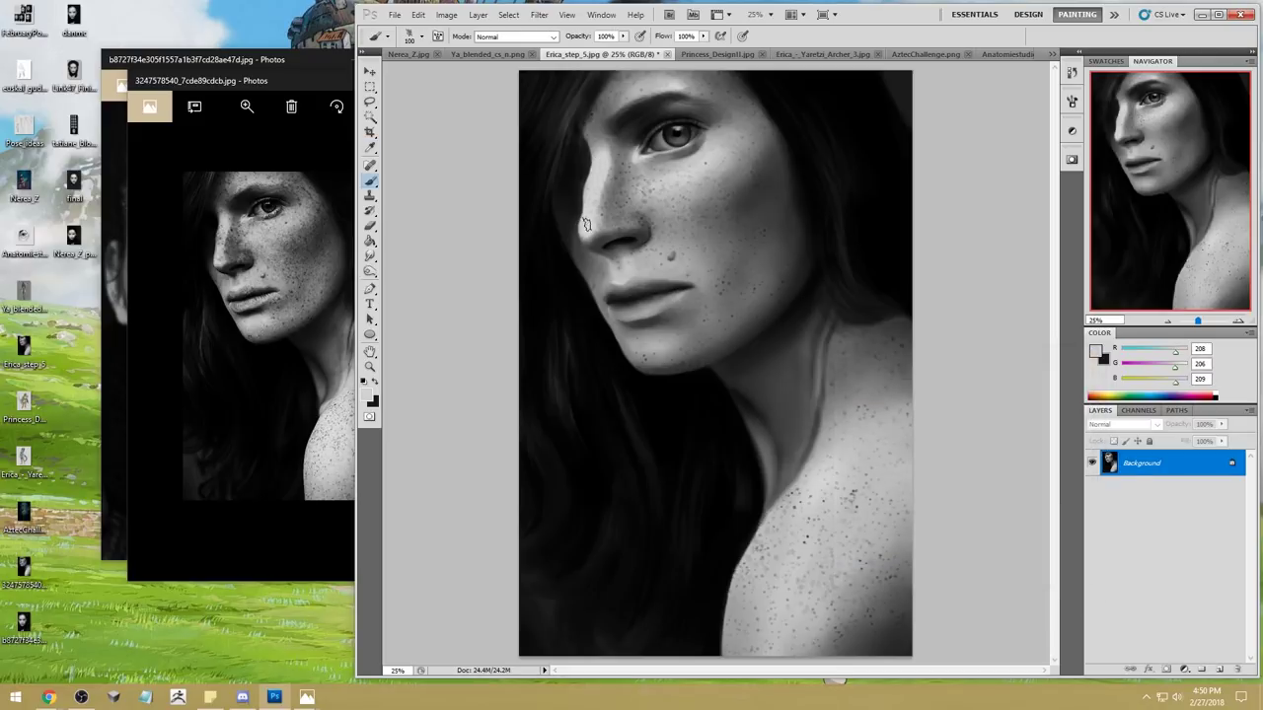
Step: Refine the light and shadow planes along the nose bridge with grays sampled from the portrait, including RGB 132 and 111
left_click(605, 159, "alt")
left_click(612, 190, "alt")
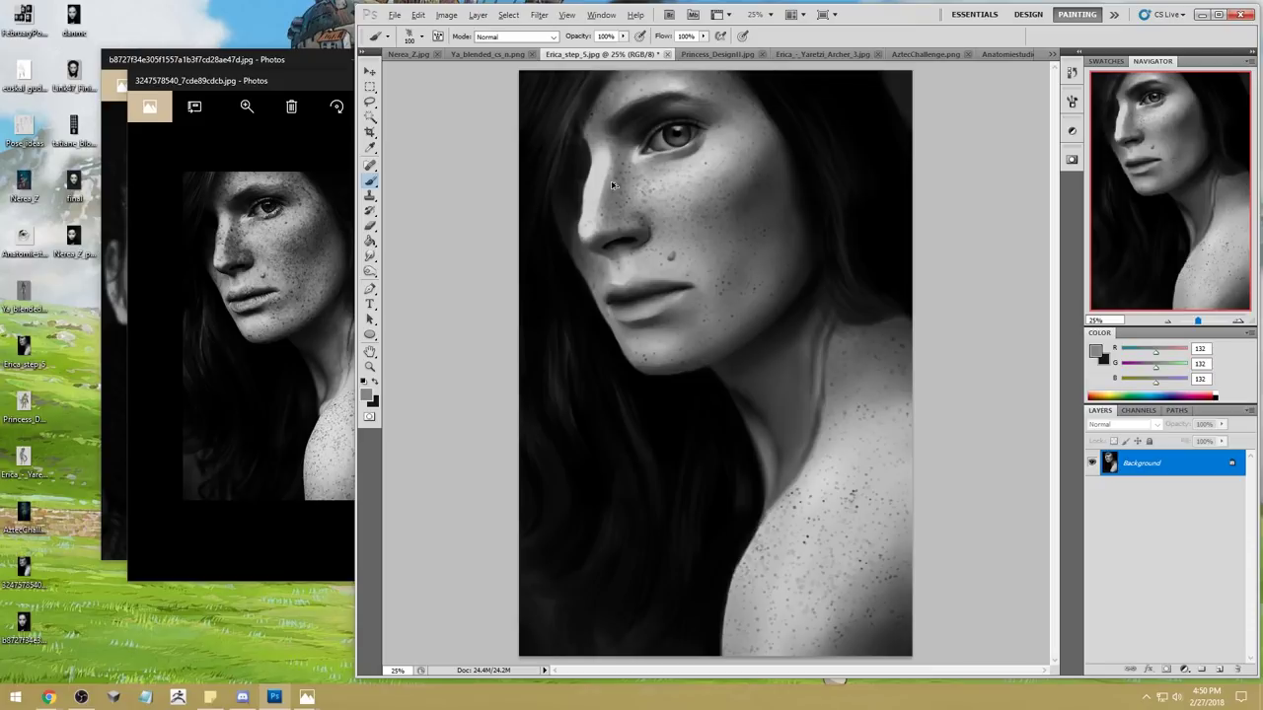
left_click(611, 186, "alt")
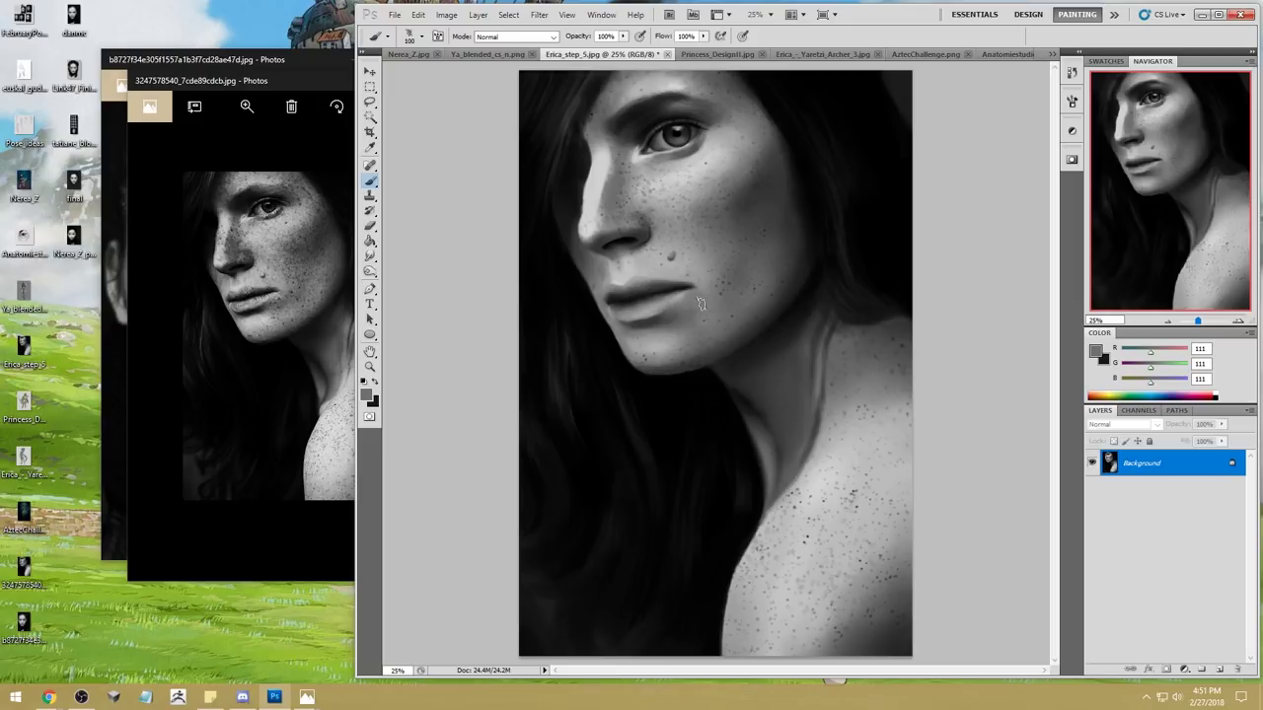
left_click(580, 182, "alt")
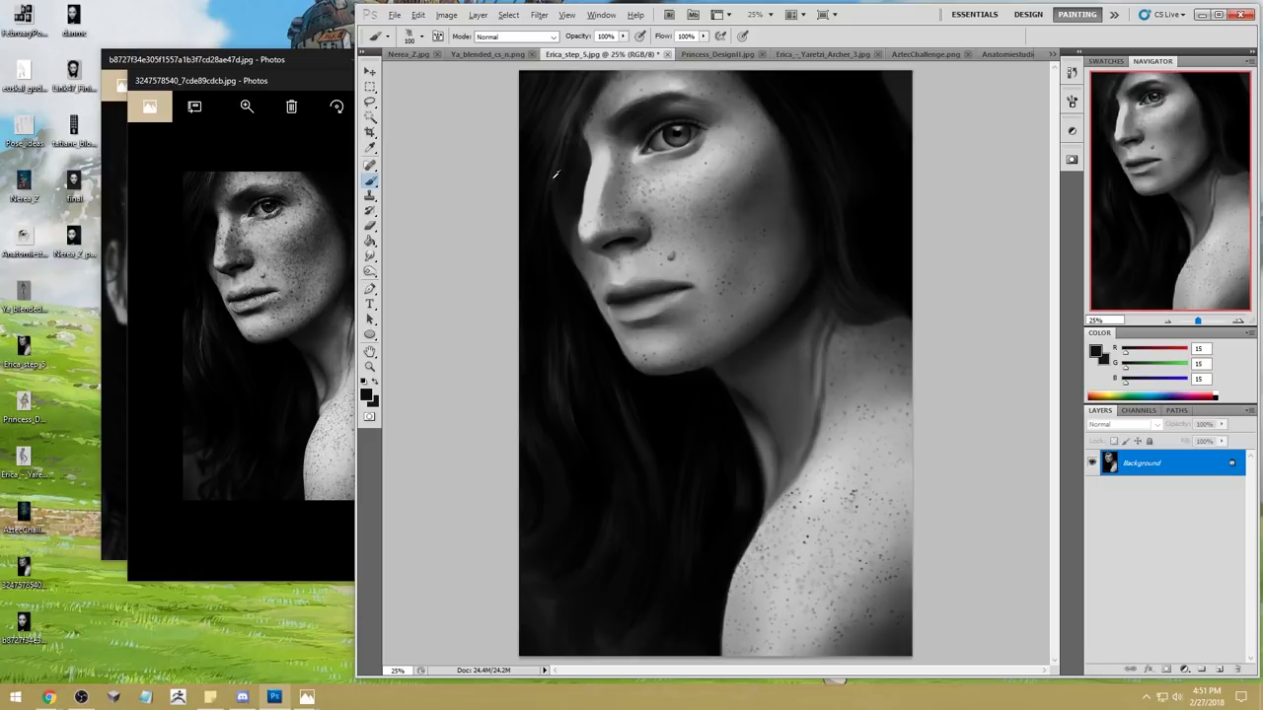
left_click(612, 184, "alt")
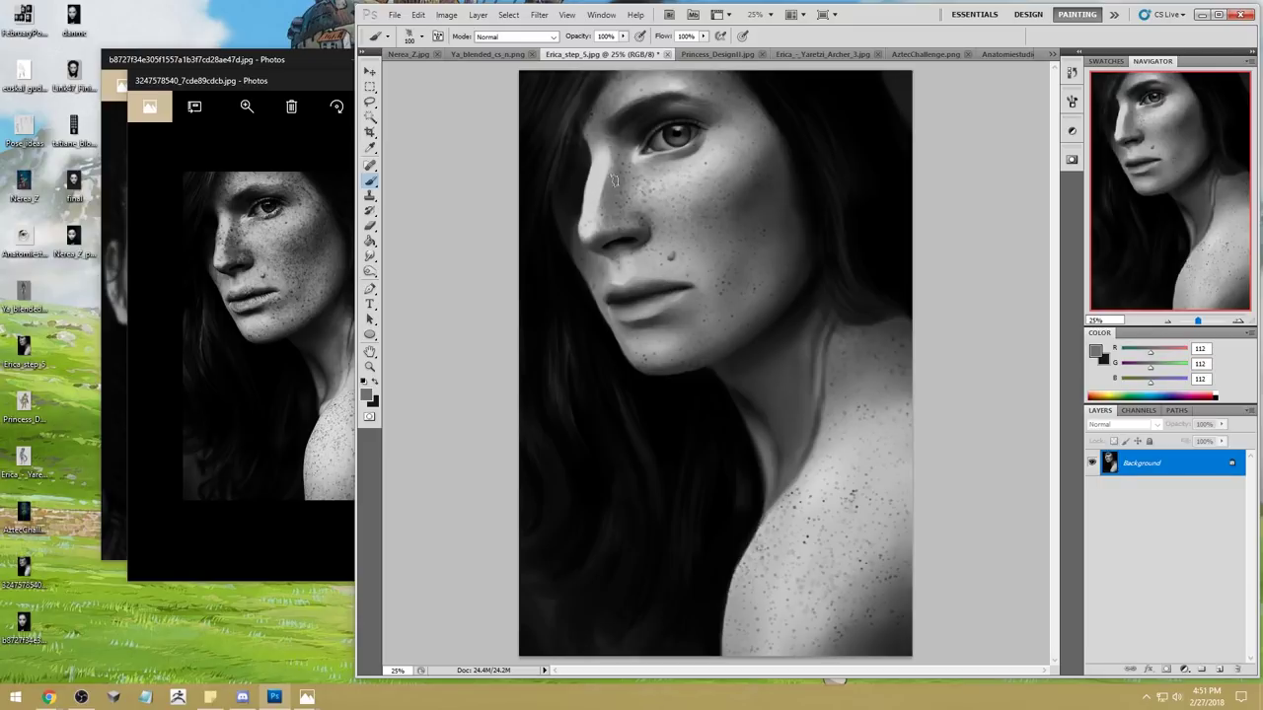
left_click(609, 181, "alt")
Step: Sketch a light gray three-dimensional box over the dark hair, undo its strokes and cancel closing the document
left_click_drag(568, 380, 630, 450)
key("ctrl+z")
mouse_move(675, 403)
left_mouse_down()
mouse_move(580, 490)
mouse_move(681, 487)
mouse_move(558, 496)
left_mouse_up()
left_click_drag(754, 463, 681, 489)
mouse_move(680, 406)
left_mouse_down()
mouse_move(720, 462)
mouse_move(689, 437)
mouse_move(617, 452)
mouse_move(623, 531)
left_mouse_up()
key("ctrl+alt+z")
key("ctrl+alt+z")
key("ctrl+alt+z")
key("ctrl+alt+z")
key("ctrl+alt+z")
key("ctrl+alt+z")
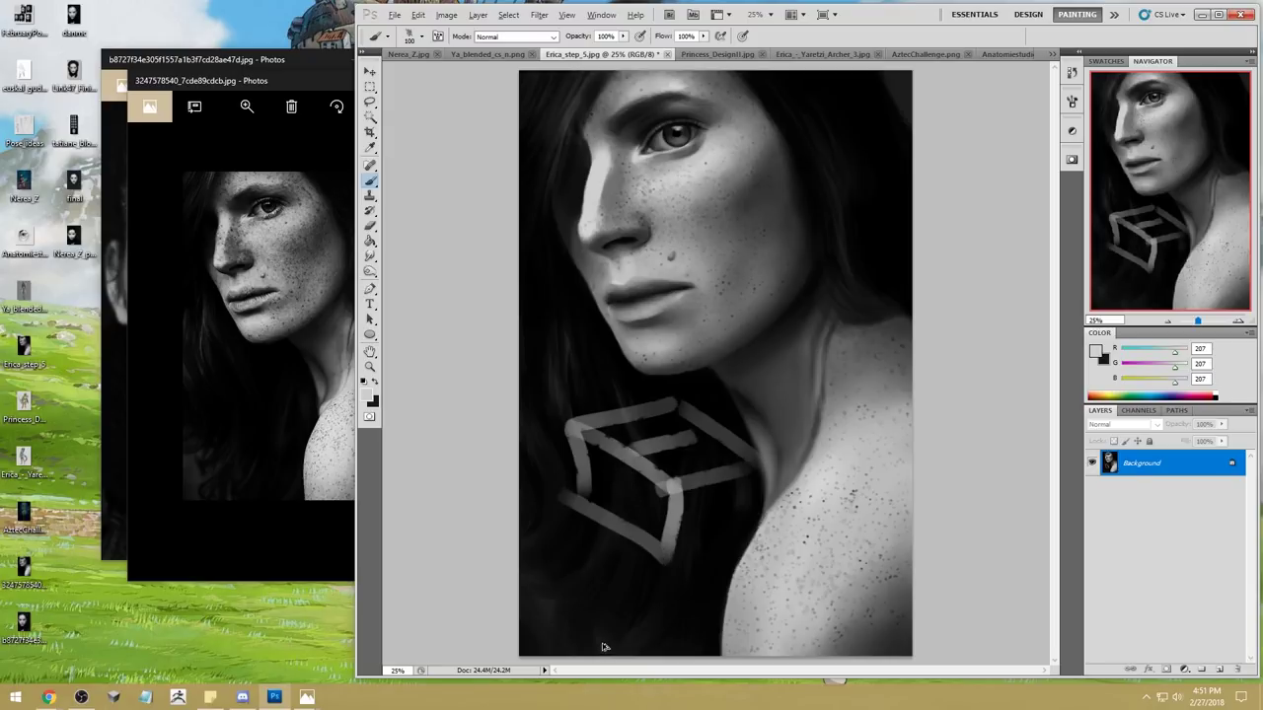
left_click(667, 53)
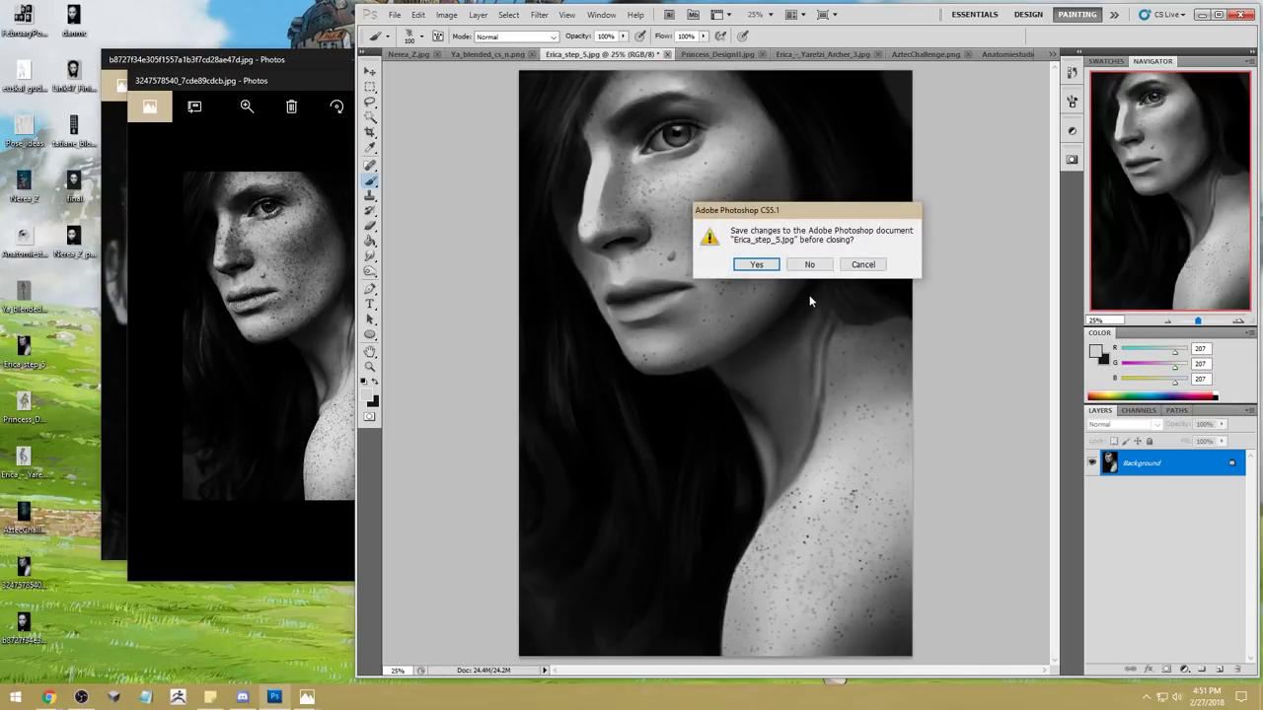
left_click(875, 264)
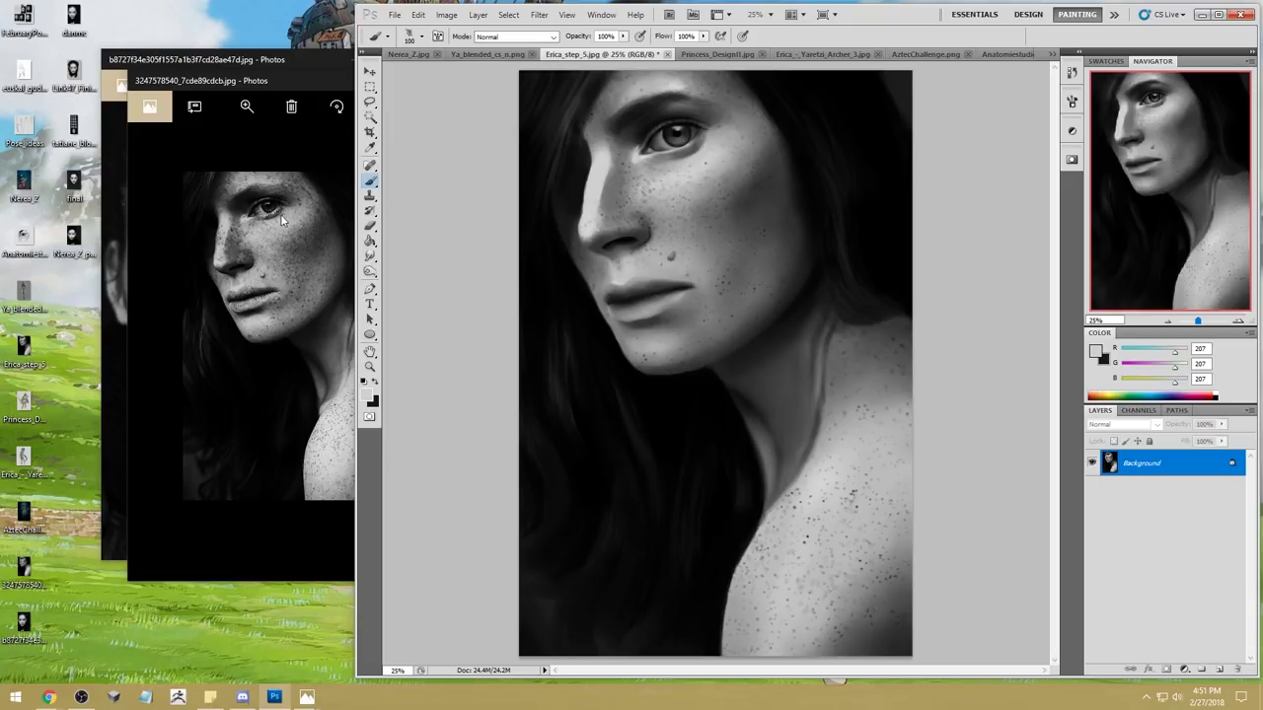
Step: Sample the gray tones below and beside the eye, and close Erica_step_5.jpg with its changes saved
left_click(663, 155, "alt")
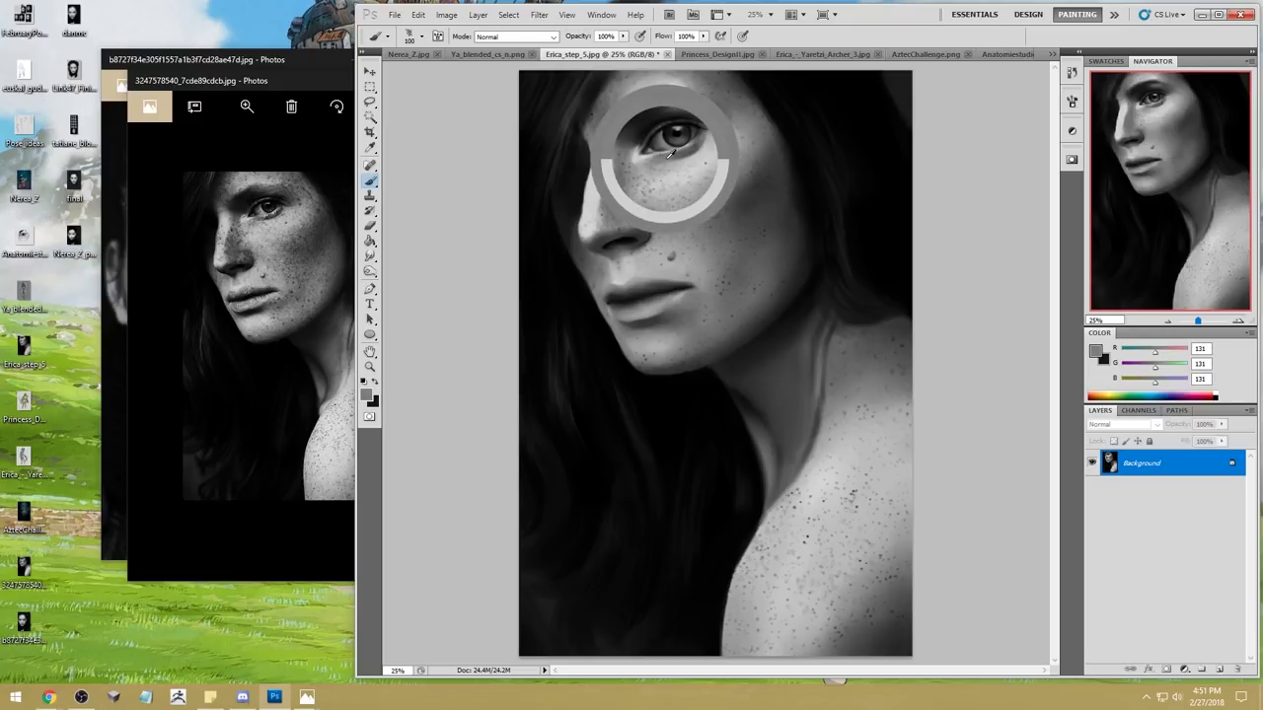
left_click(700, 141, "alt")
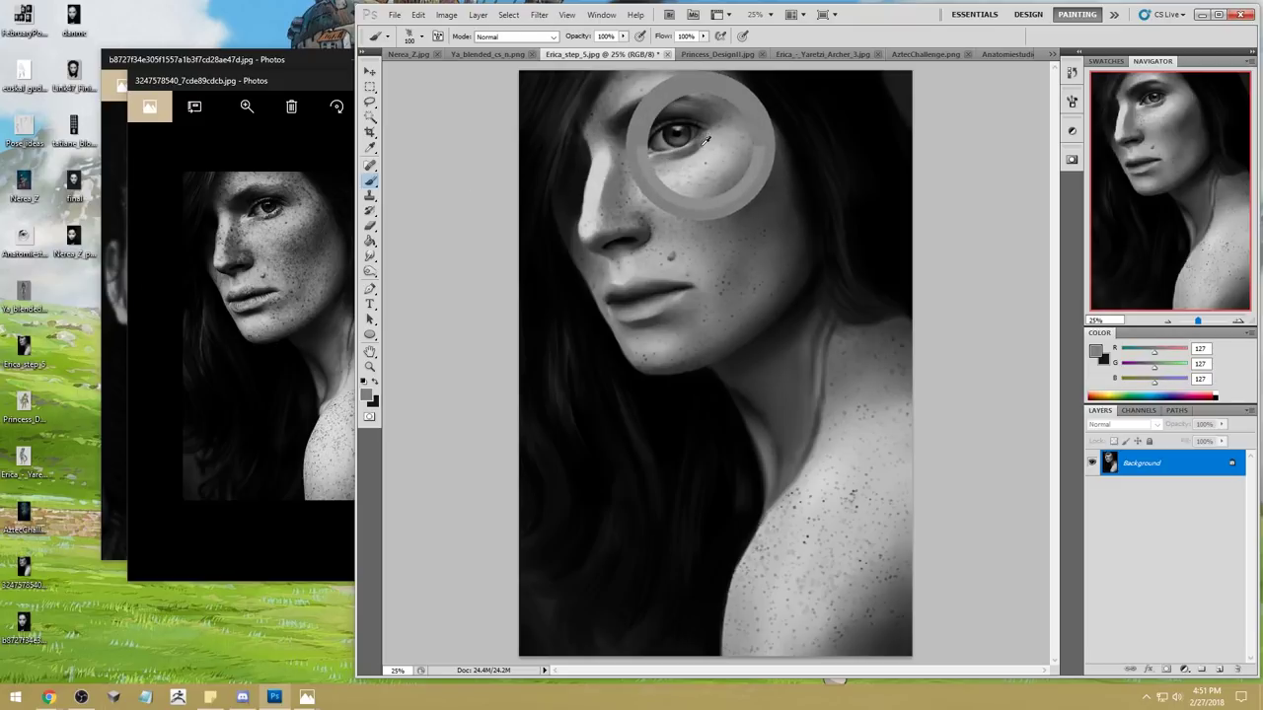
left_click(682, 150, "alt")
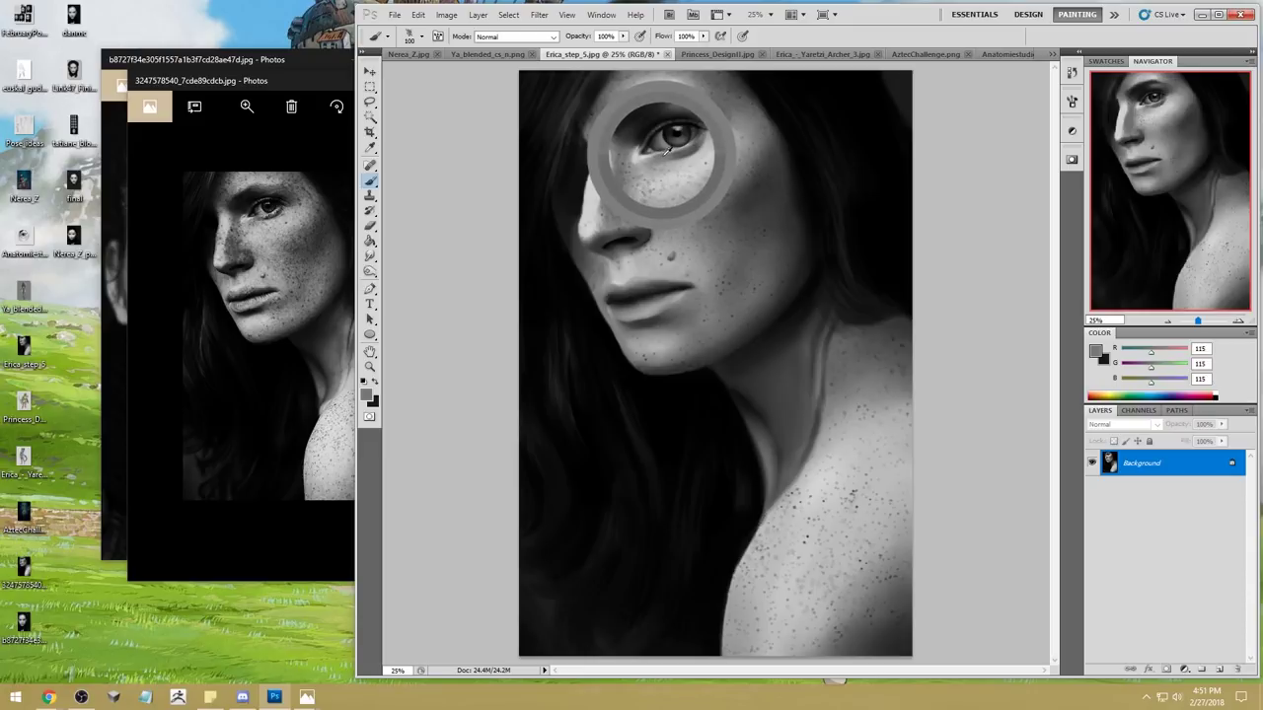
left_click(674, 153, "alt")
left_click(677, 149, "alt")
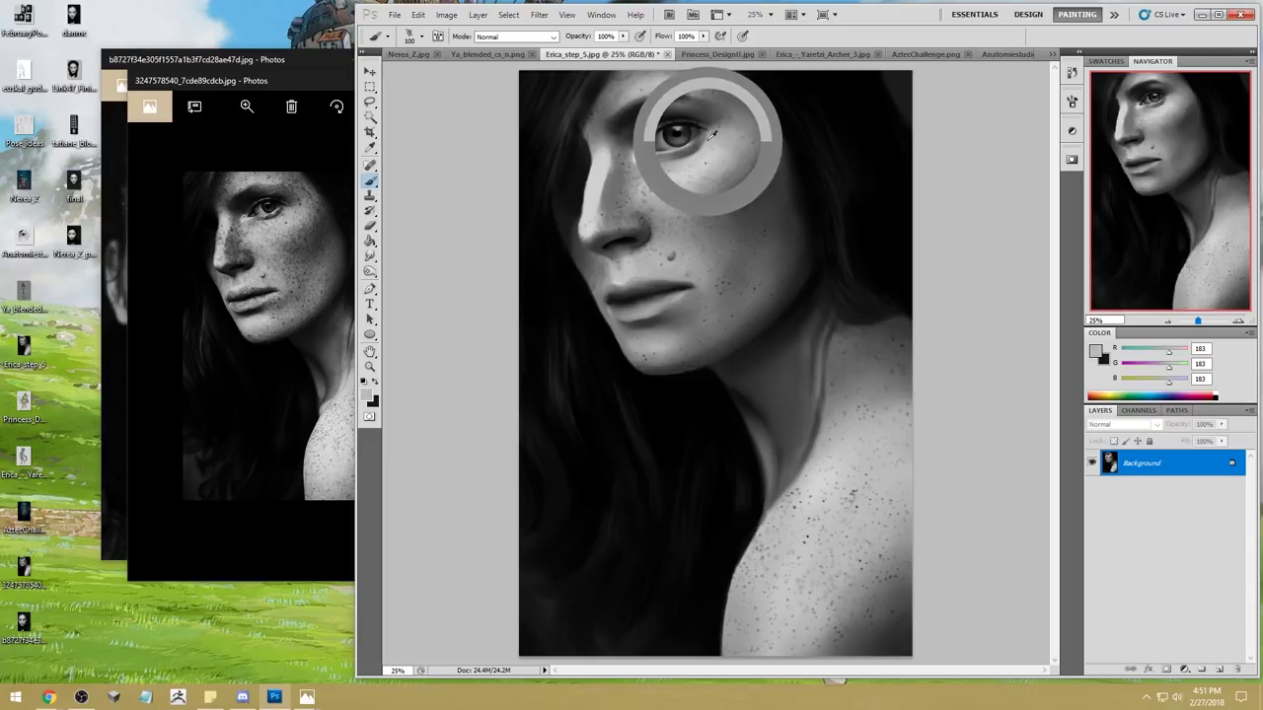
left_click(668, 54)
left_click(755, 264)
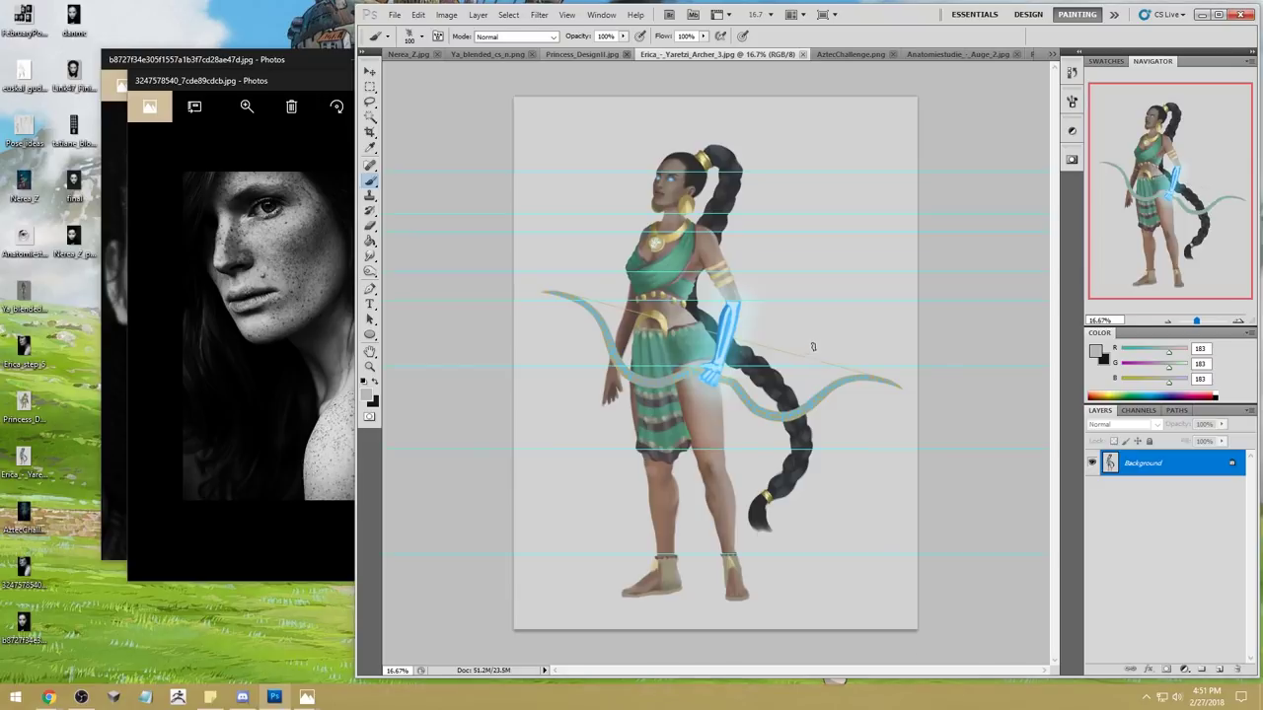
Step: Look through the remaining open artwork, including the eye study and pose sketches, and bring up Ya_blended_cs_n.png
left_click(475, 56)
left_click(410, 55)
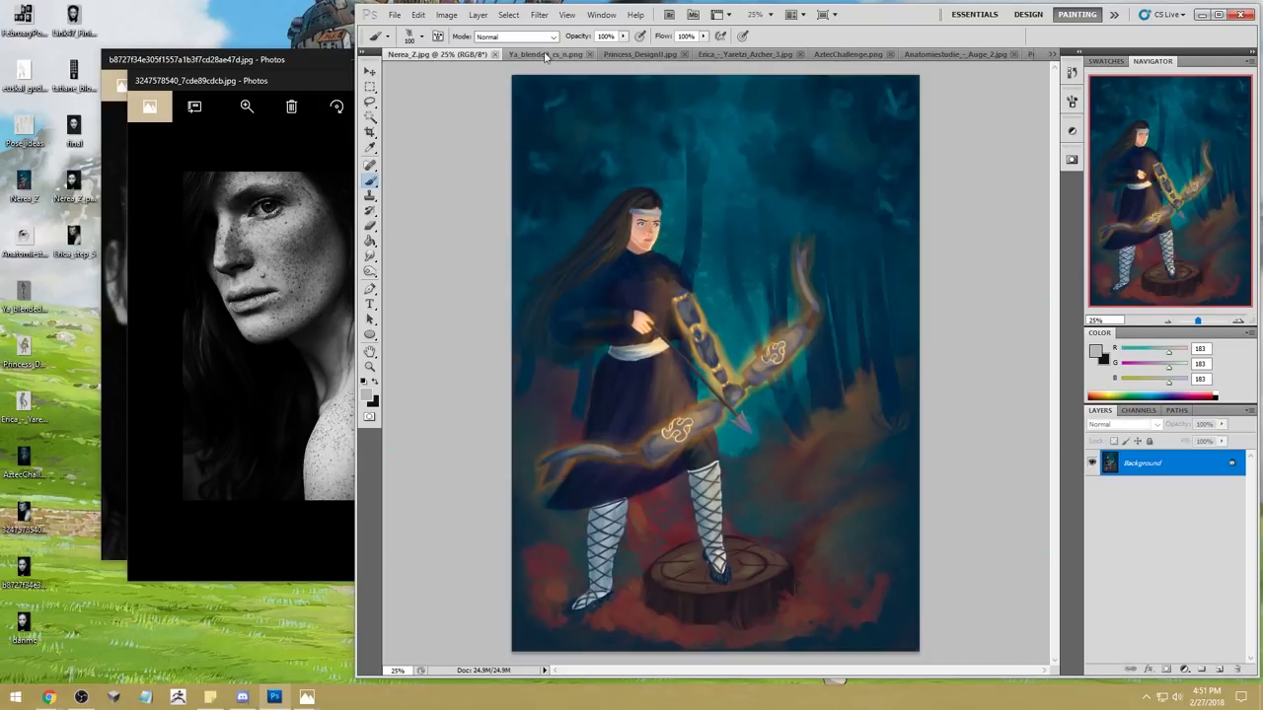
left_click(932, 56)
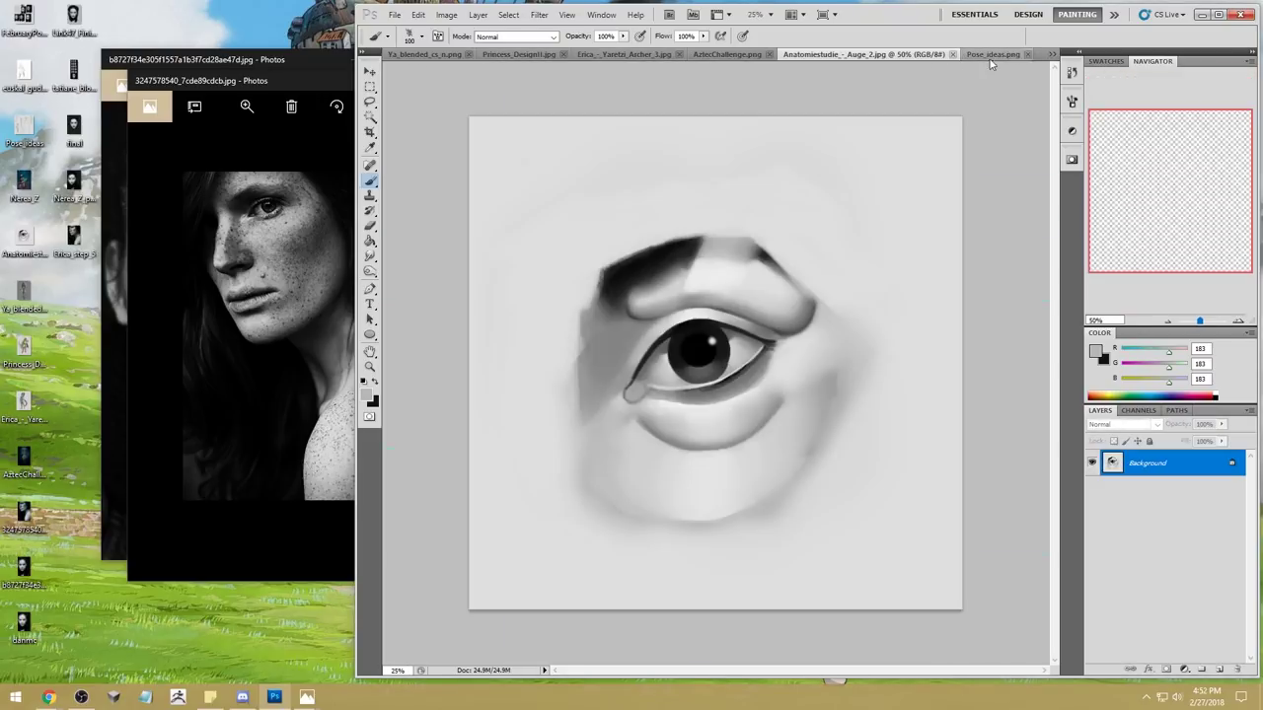
left_click(992, 57)
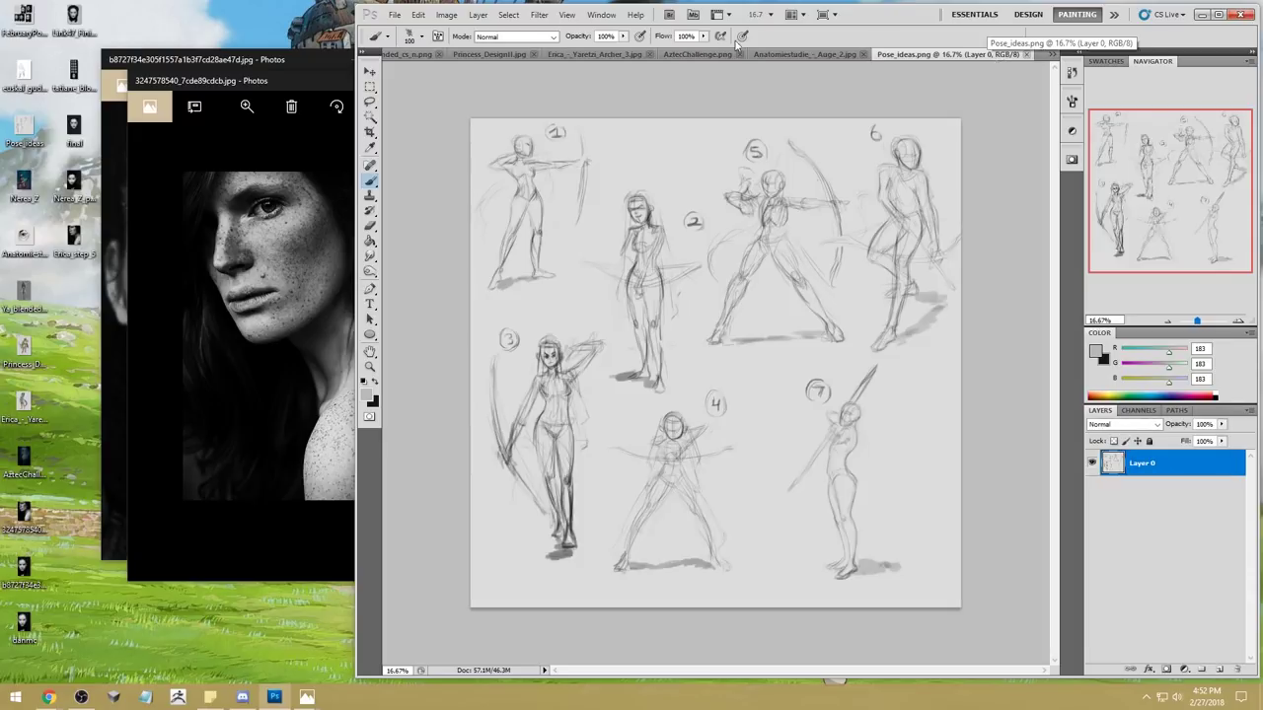
left_click(446, 57)
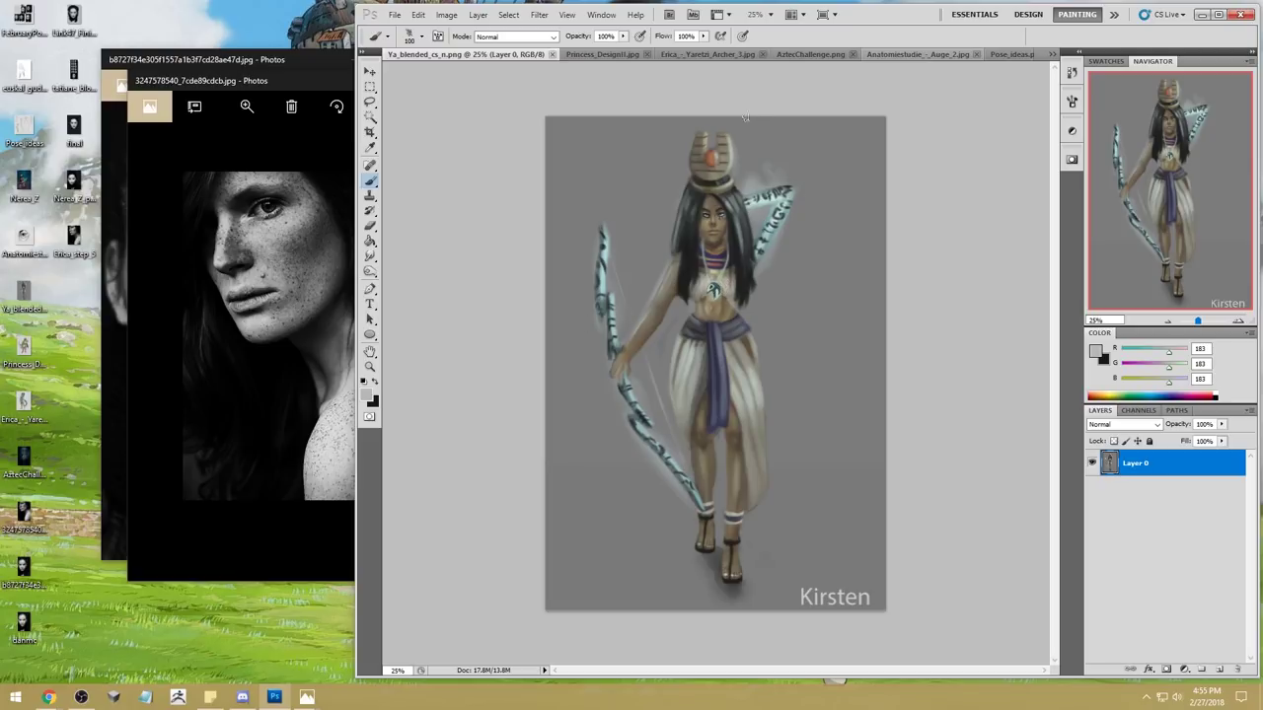
Step: Mark the tall headdress with a light gray circle and undo the marks
mouse_move(745, 117)
left_mouse_down()
mouse_move(661, 177)
mouse_move(759, 148)
left_mouse_up()
key("ctrl+z")
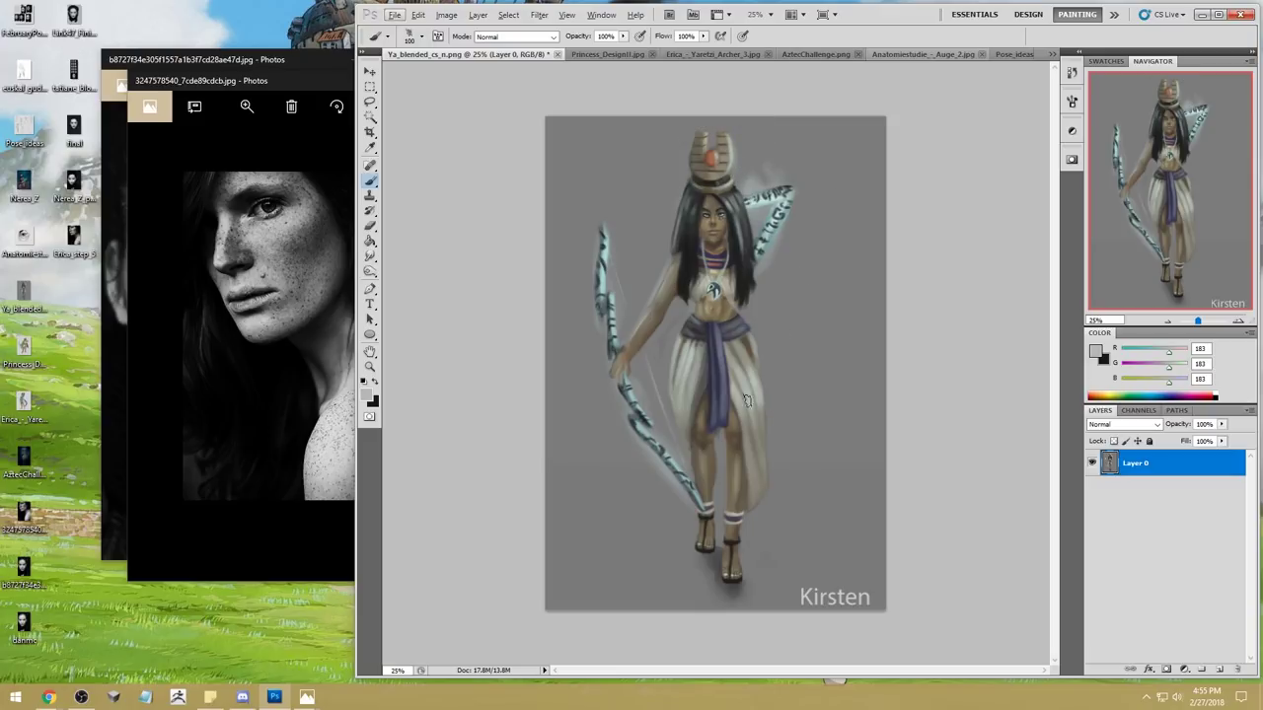
mouse_move(735, 134)
left_mouse_down()
mouse_move(703, 192)
mouse_move(661, 158)
mouse_move(690, 123)
left_mouse_up()
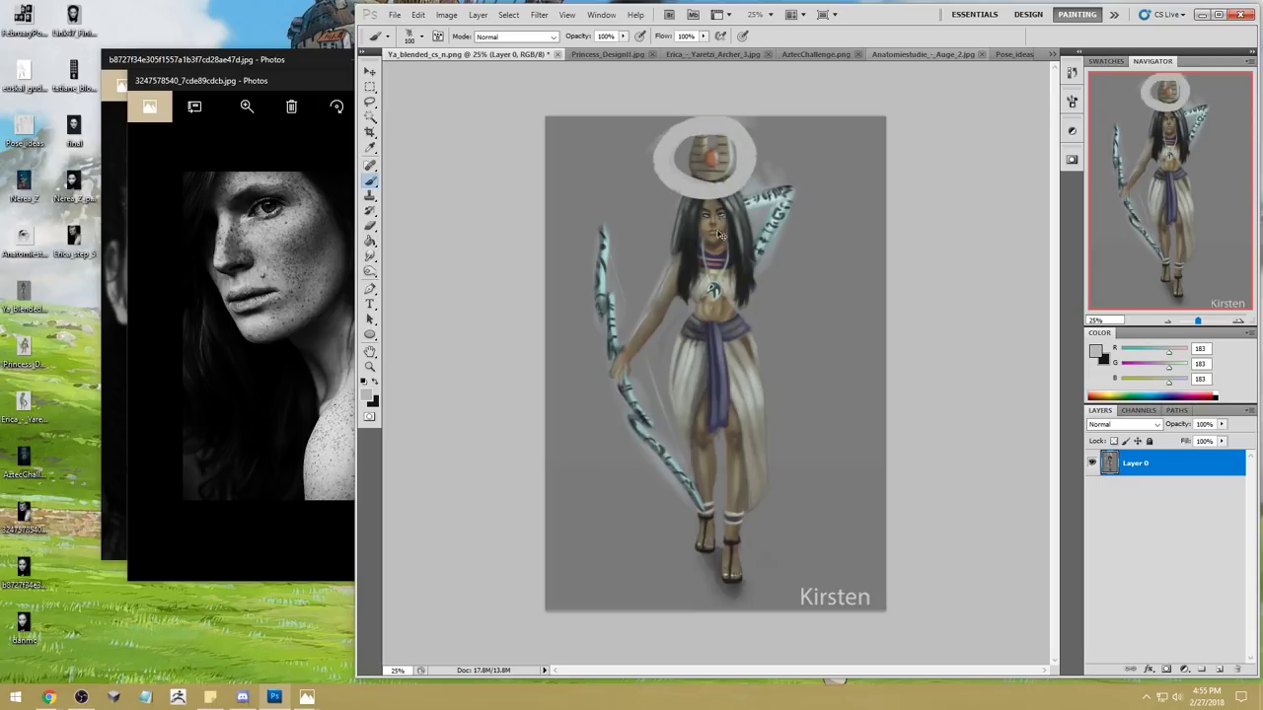
key("ctrl+z")
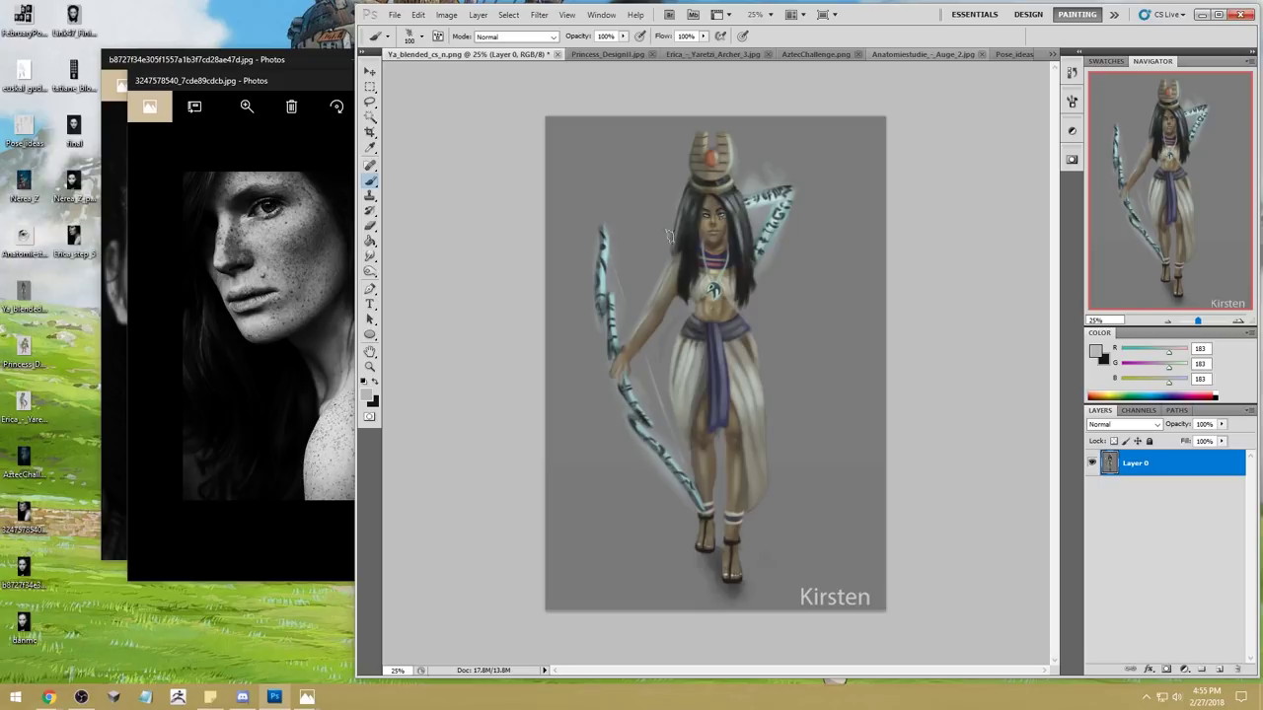
Step: Extend the eyeliner at the outer corner of the eye without the lower marking, using a small brush in sampled RGB 33, 35, 35
key("z")
left_click_drag(646, 163, 752, 238)
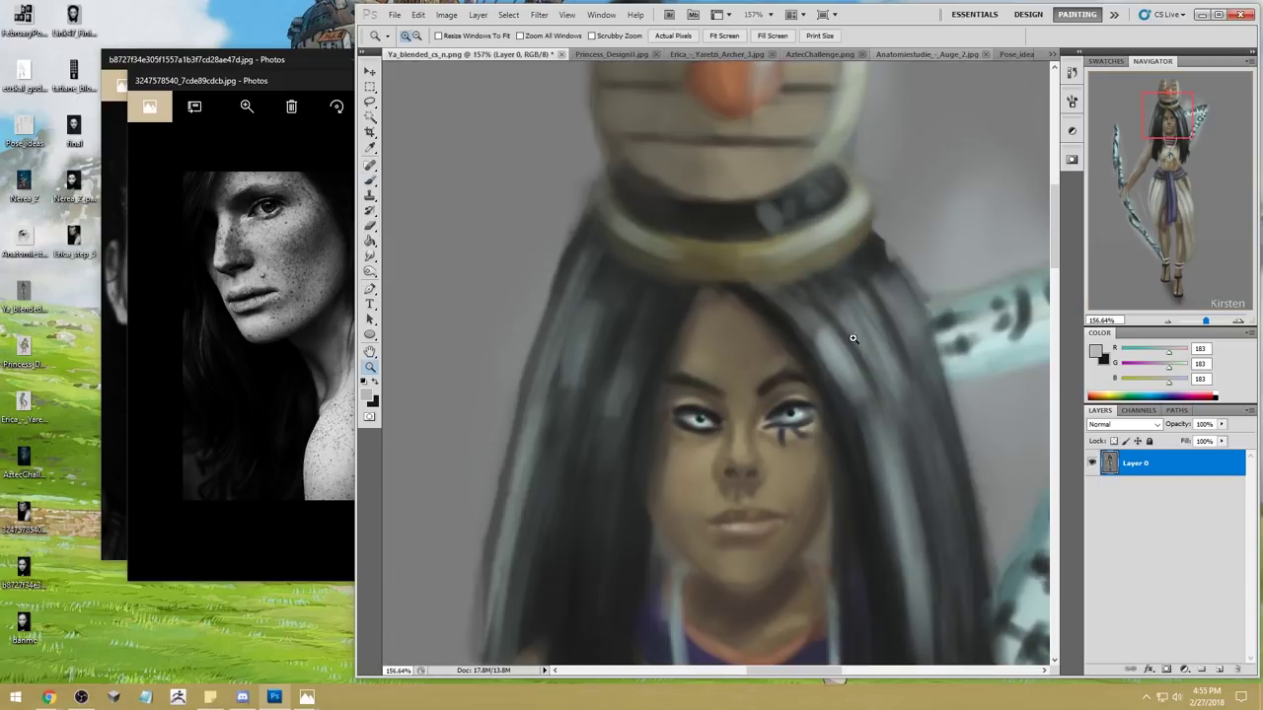
key("b")
left_click(708, 406, "alt")
key("bracketleft")
key("bracketleft")
key("bracketleft")
key("bracketleft")
key("bracketleft")
key("bracketleft")
key("bracketleft")
key("bracketleft")
key("bracketleft")
key("bracketleft")
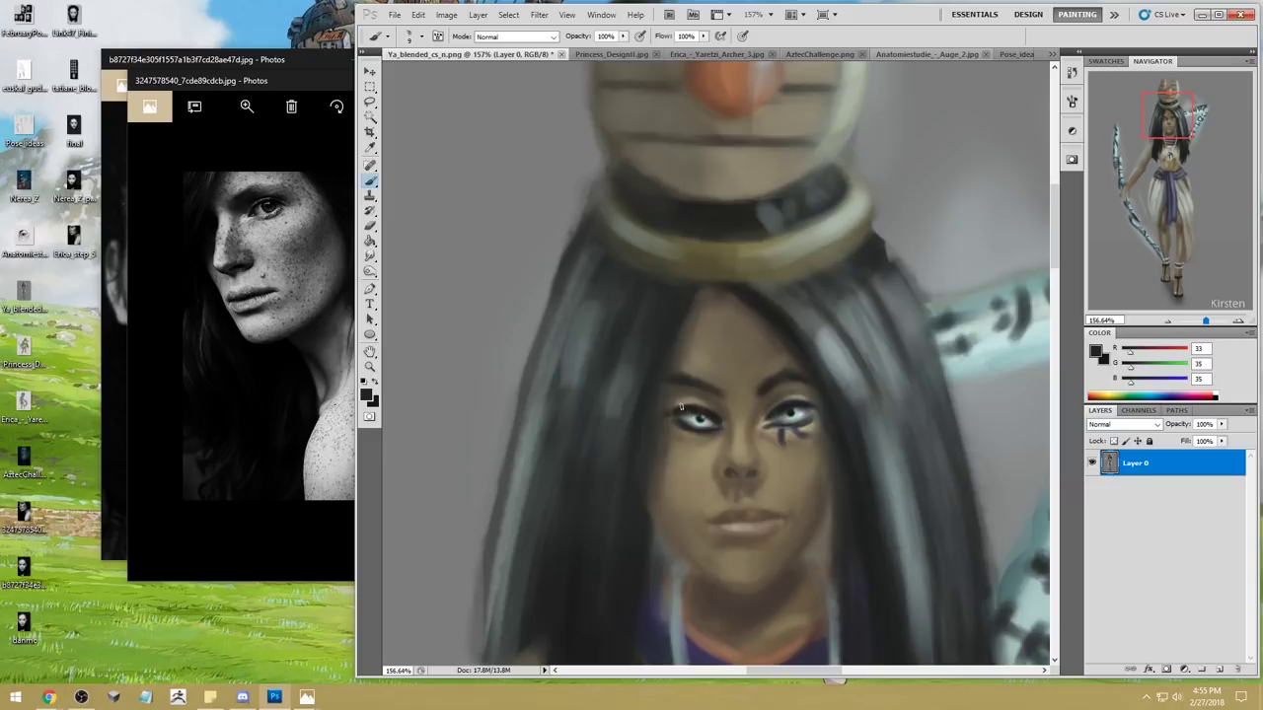
left_click_drag(677, 418, 663, 421)
scroll(779, 405, "down", 3)
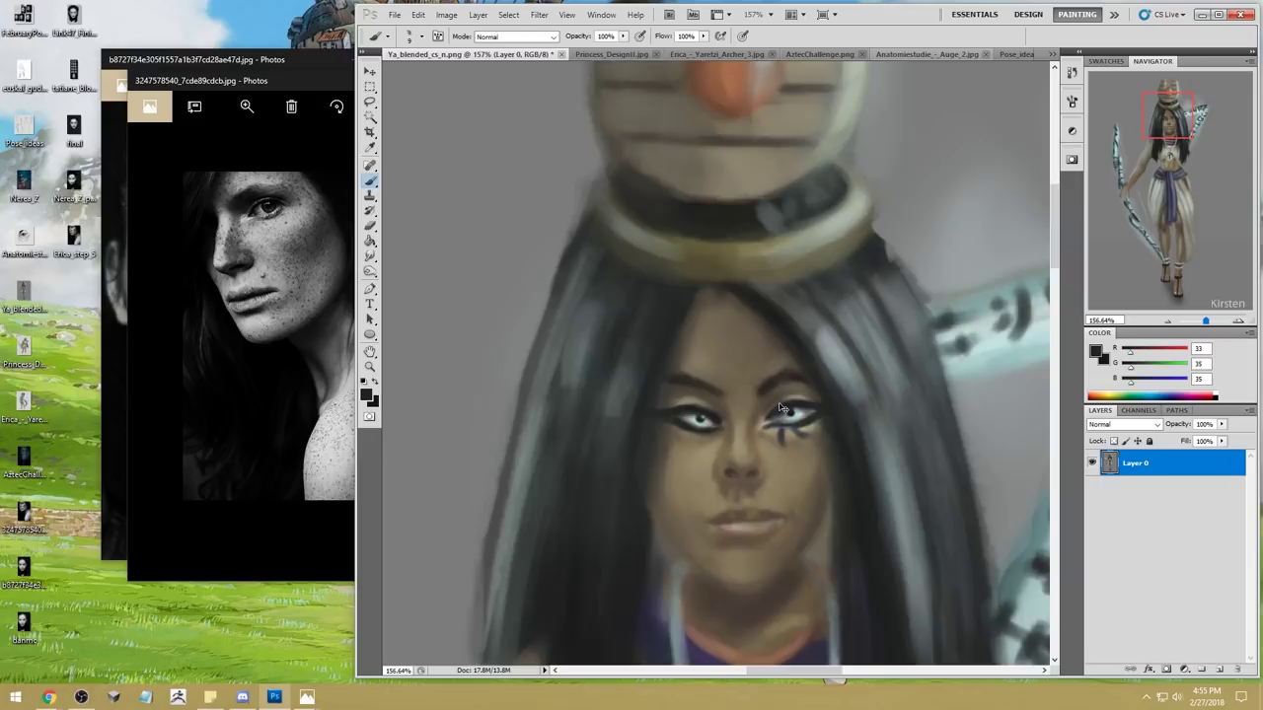
Step: Sketch a diagram of two angled bars, a circle and converging V-shaped lines in the empty background beside the headdress
mouse_move(541, 183)
left_mouse_down()
mouse_move(515, 221)
mouse_move(539, 184)
mouse_move(505, 176)
mouse_move(576, 170)
mouse_move(444, 193)
mouse_move(513, 188)
mouse_move(491, 190)
mouse_move(525, 227)
left_mouse_up()
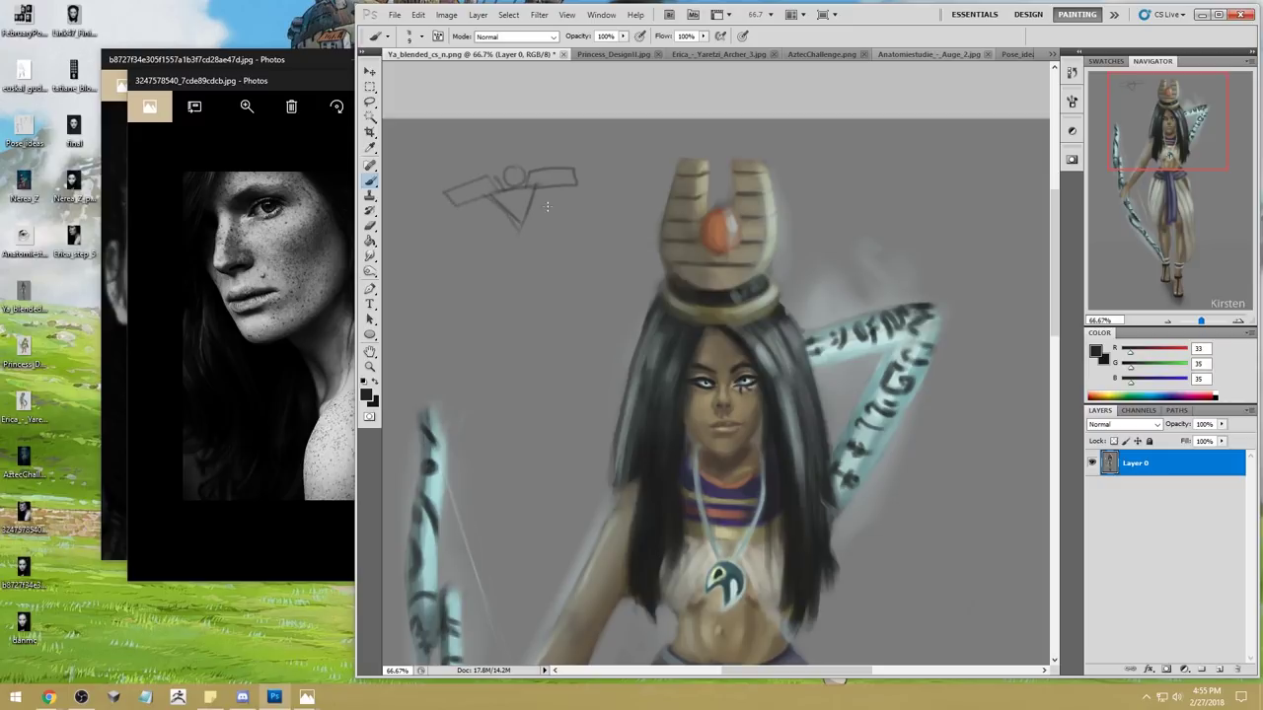
left_click_drag(585, 172, 527, 255)
left_click_drag(444, 197, 523, 263)
mouse_move(528, 207)
left_mouse_down()
mouse_move(516, 270)
mouse_move(539, 255)
left_mouse_up()
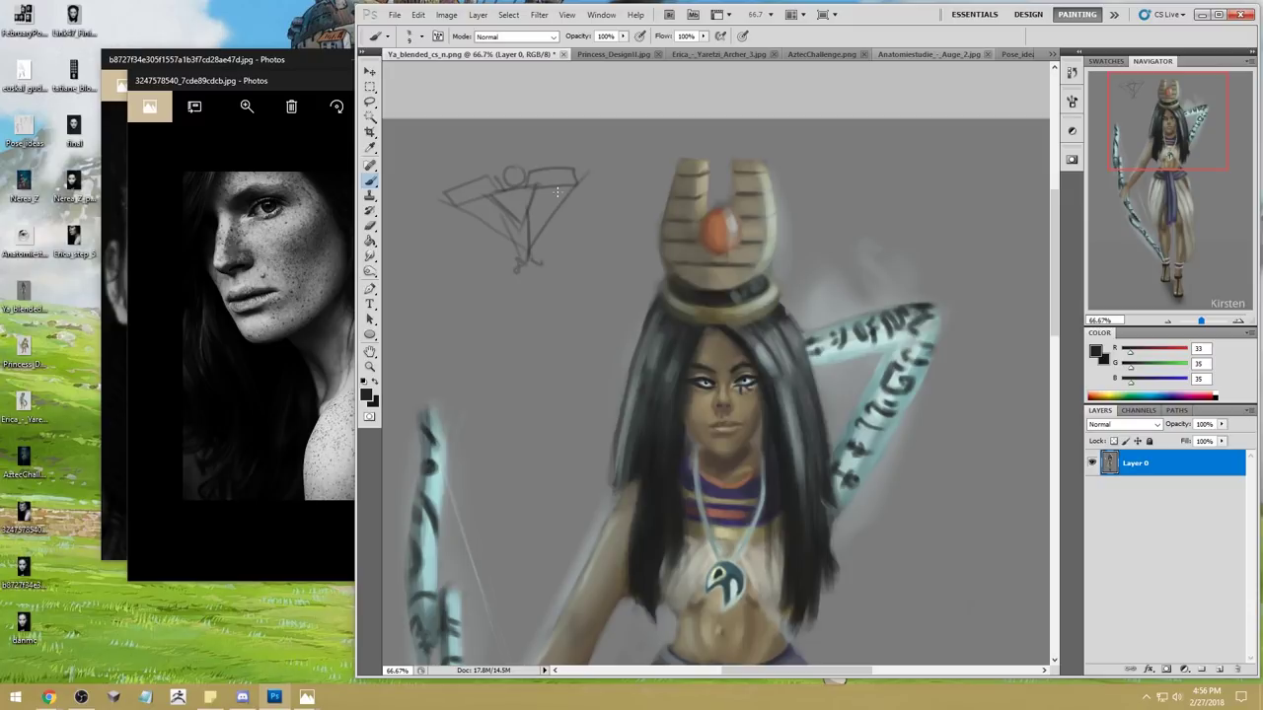
Step: Sketch two small hourglass figures beside the diagram, giving the lower one a head and vertical guide lines on both sides
mouse_move(613, 189)
left_mouse_down()
mouse_move(615, 175)
mouse_move(630, 221)
left_mouse_up()
key("ctrl+z")
mouse_move(623, 175)
left_mouse_down()
mouse_move(607, 207)
mouse_move(624, 207)
mouse_move(622, 227)
mouse_move(610, 227)
left_mouse_up()
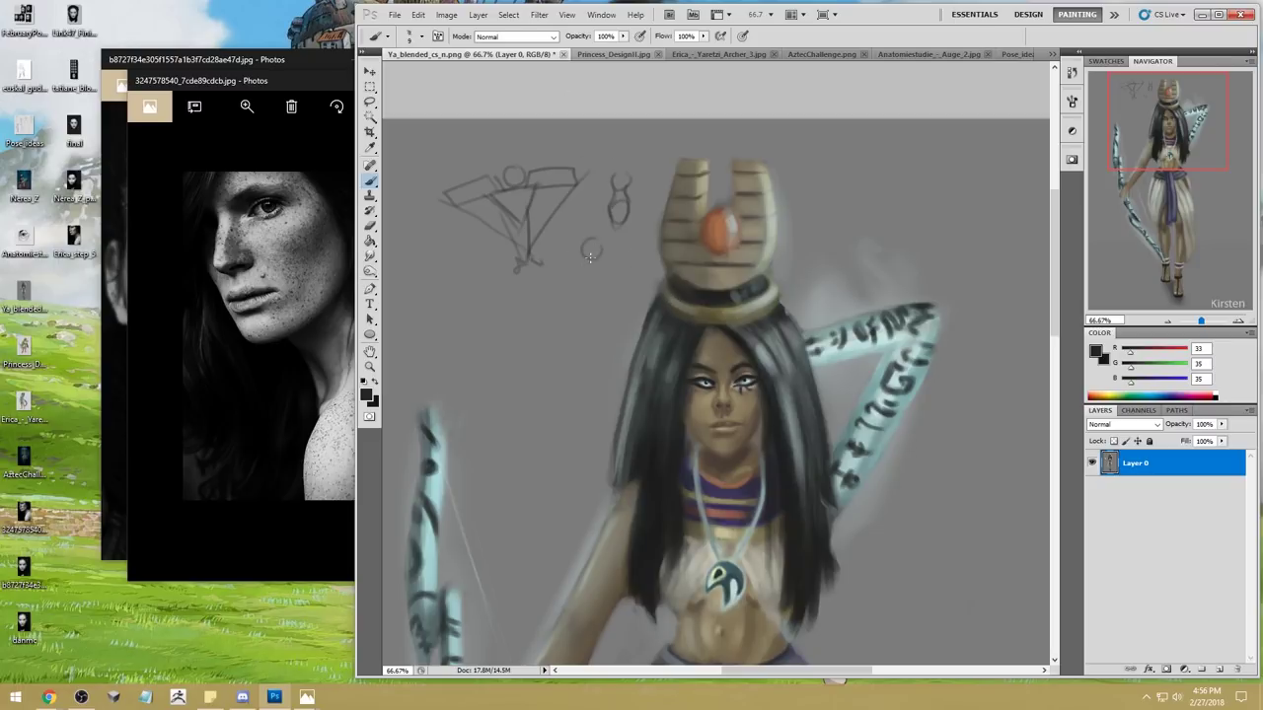
mouse_move(583, 247)
left_mouse_down()
mouse_move(596, 277)
mouse_move(589, 259)
mouse_move(561, 305)
mouse_move(582, 264)
mouse_move(570, 298)
left_mouse_up()
left_click_drag(588, 220, 590, 234)
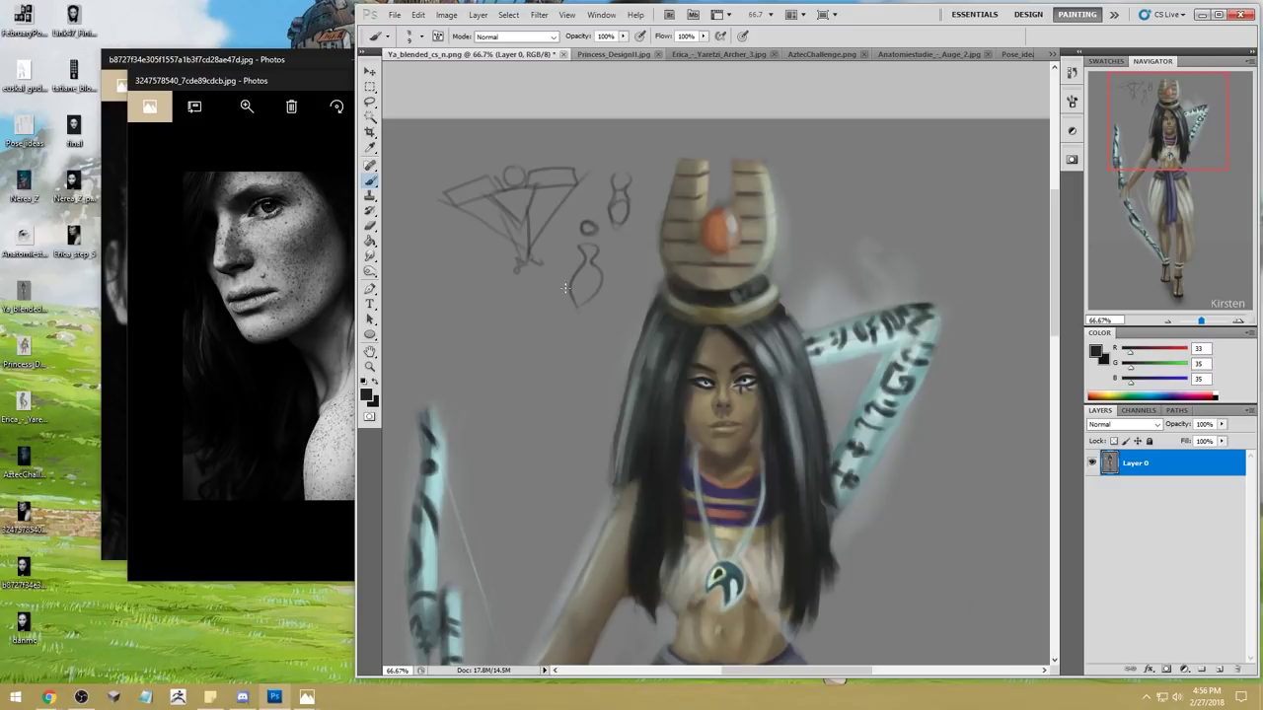
left_click_drag(569, 287, 569, 224)
left_click_drag(609, 302, 609, 213)
key("ctrl+z")
mouse_move(602, 298)
left_mouse_down()
mouse_move(597, 217)
mouse_move(596, 262)
left_mouse_up()
Step: Add check marks beside the small figures and above the angled-bar diagram, and encircle that diagram with an ellipse
left_click_drag(619, 248, 639, 237)
left_click_drag(543, 150, 567, 141)
mouse_move(491, 152)
left_mouse_down()
mouse_move(413, 202)
mouse_move(463, 150)
left_mouse_up()
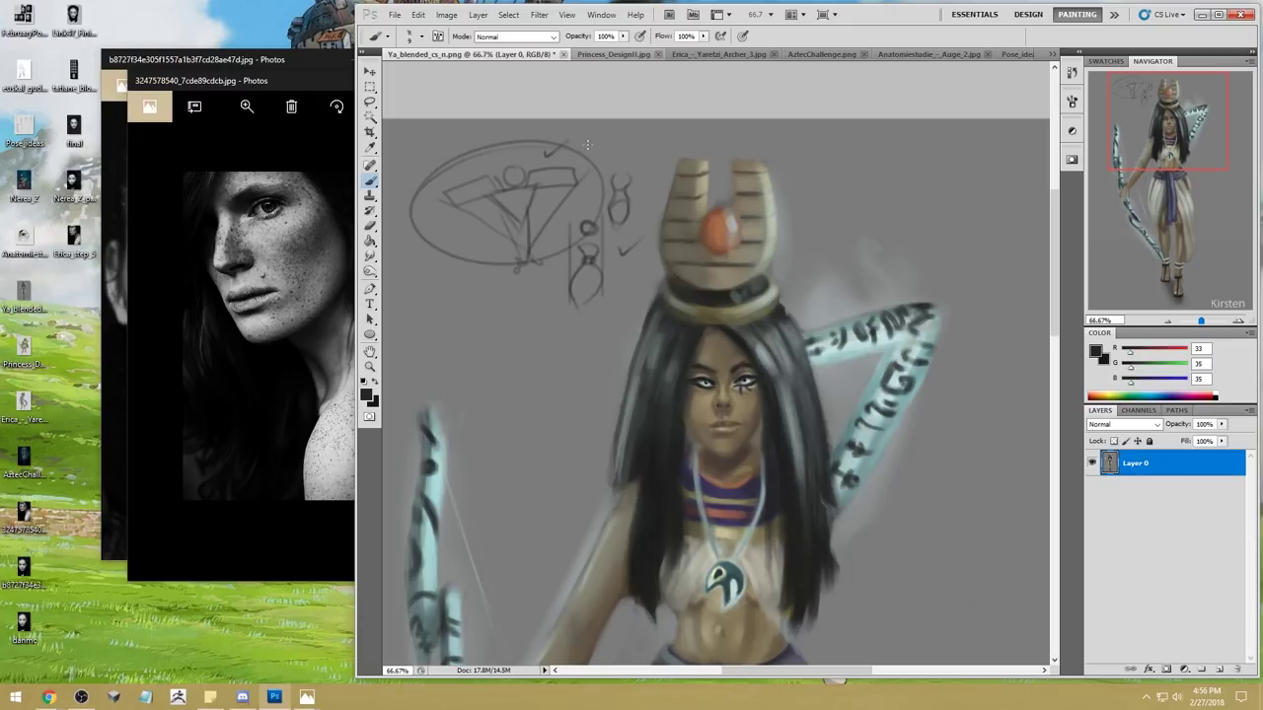
Step: Draw a full-height vertical guide line with end caps beside the Egyptian archer, and add a check mark near her waist
left_click_drag(456, 158, 463, 271)
key("ctrl+0")
mouse_move(811, 85)
left_mouse_down()
mouse_move(849, 87)
mouse_move(836, 77)
mouse_move(830, 276)
mouse_move(794, 557)
mouse_move(811, 619)
mouse_move(852, 626)
left_mouse_up()
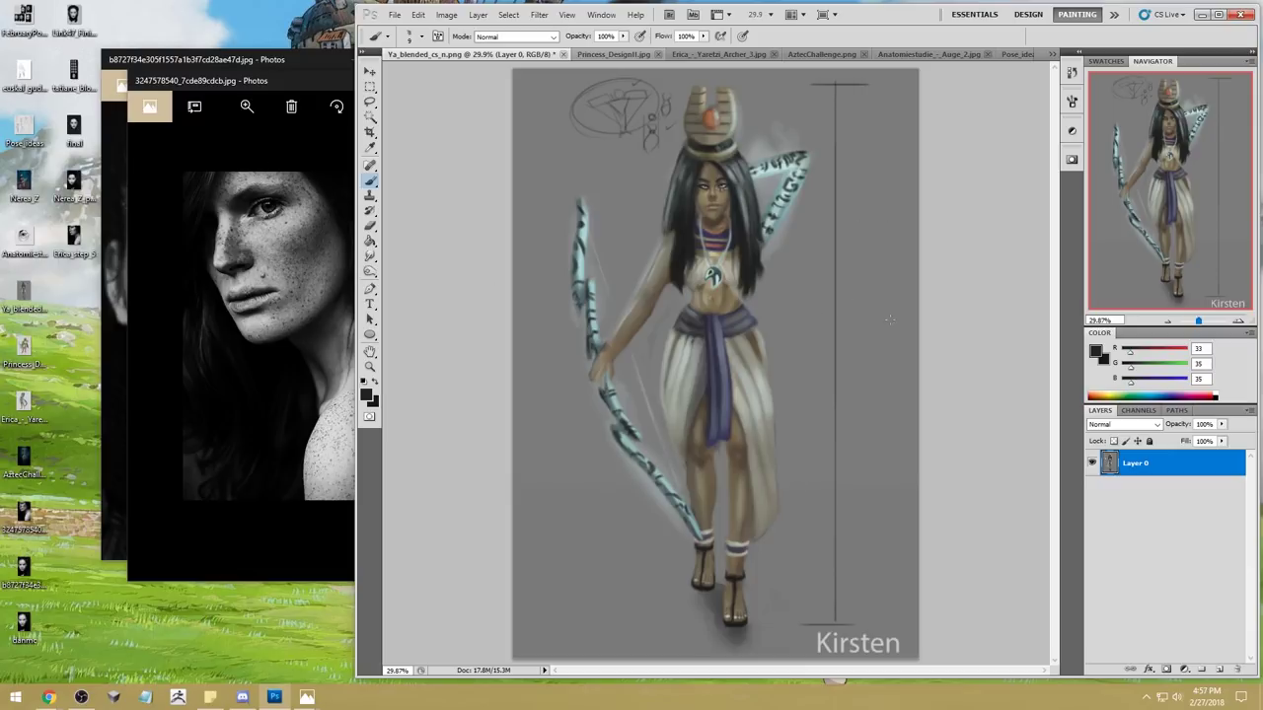
left_click_drag(777, 320, 801, 306)
Step: Close Ya_blended_cs_n.png without saving its changes
left_click(561, 56)
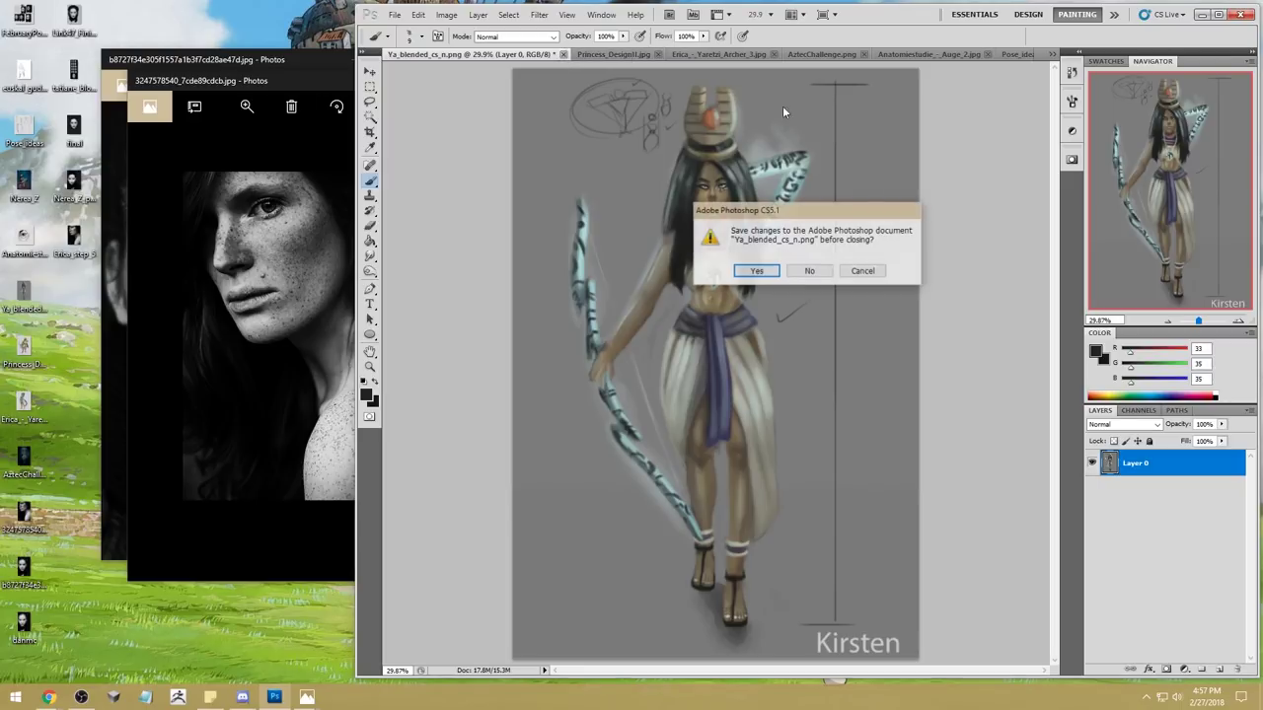
left_click(808, 271)
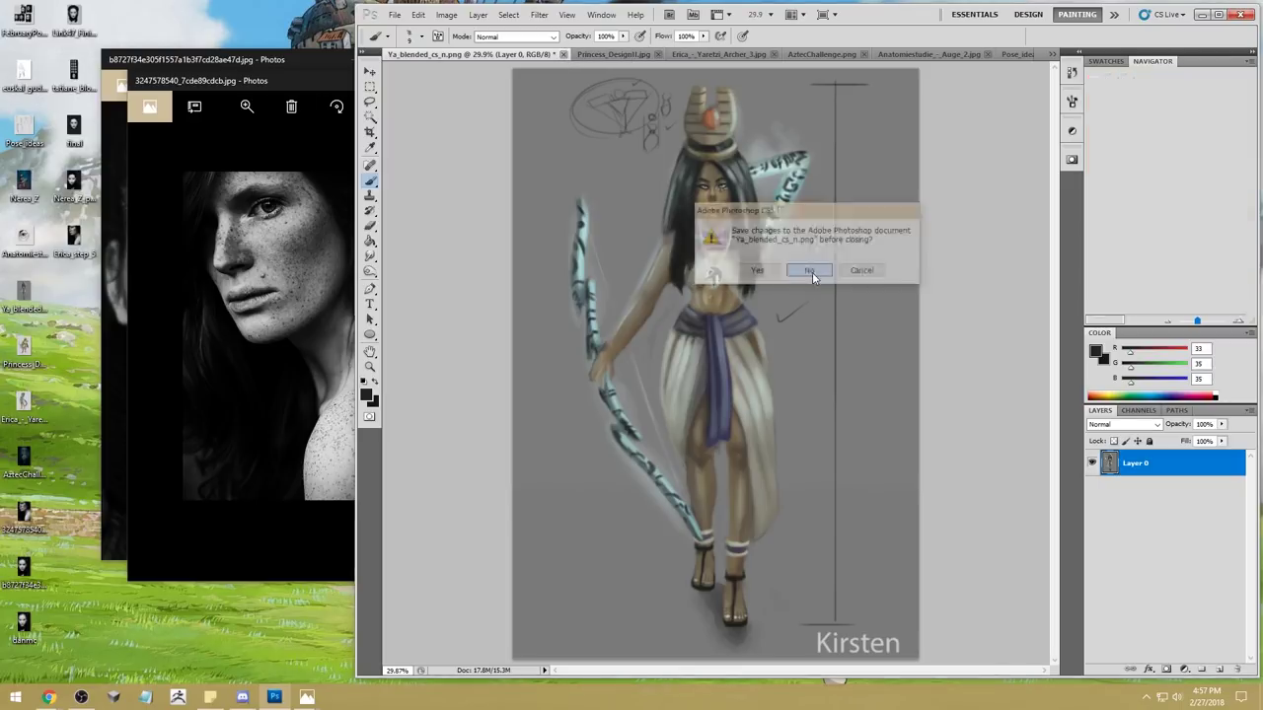
Step: Sketch angled and curved guide strokes beside pose 7 in Pose_ideas.png, and undo all of them
mouse_move(871, 411)
left_mouse_down()
mouse_move(906, 458)
mouse_move(938, 408)
mouse_move(911, 452)
left_mouse_up()
mouse_move(922, 408)
left_mouse_down()
mouse_move(868, 420)
mouse_move(909, 439)
mouse_move(902, 456)
mouse_move(916, 424)
mouse_move(951, 420)
mouse_move(921, 432)
mouse_move(960, 404)
mouse_move(941, 408)
mouse_move(951, 392)
mouse_move(938, 393)
mouse_move(960, 394)
mouse_move(949, 425)
mouse_move(953, 415)
mouse_move(928, 432)
mouse_move(943, 442)
mouse_move(954, 423)
mouse_move(931, 446)
left_mouse_up()
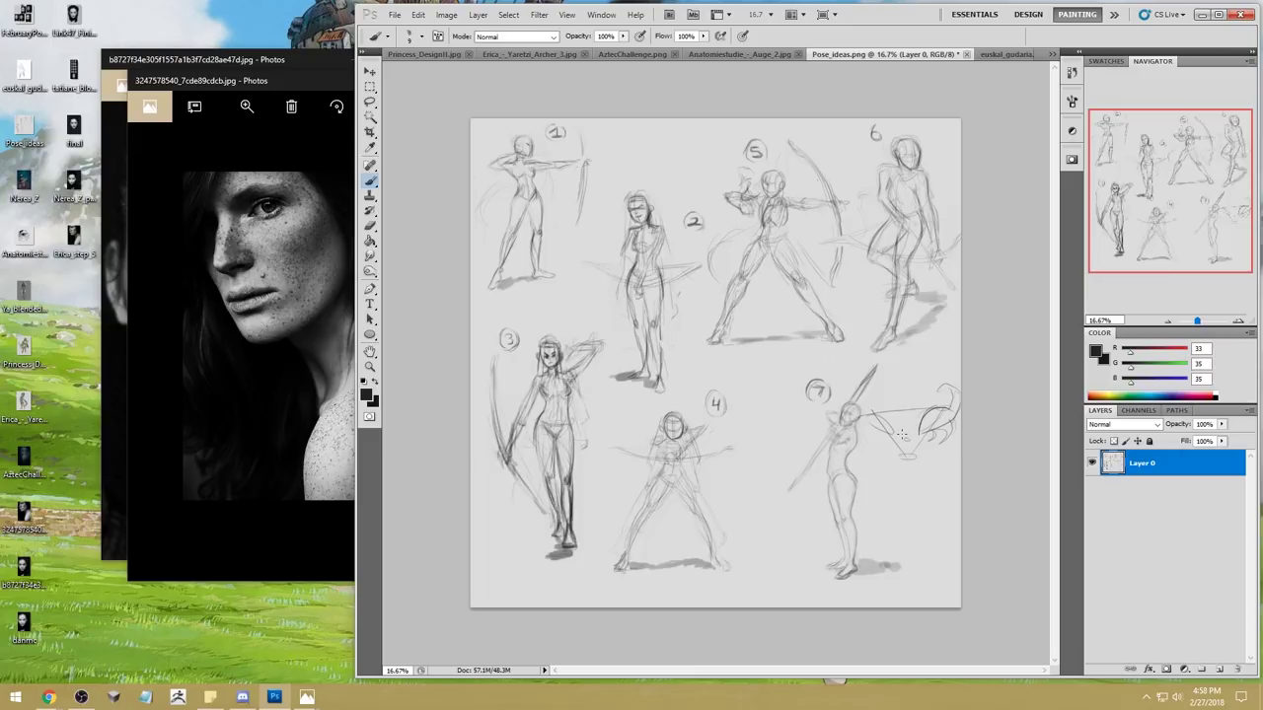
key("ctrl+alt+z")
key("ctrl+alt+z")
key("ctrl+alt+z")
key("ctrl+alt+z")
key("ctrl+alt+z")
key("ctrl+alt+z")
key("ctrl+alt+z")
key("ctrl+alt+z")
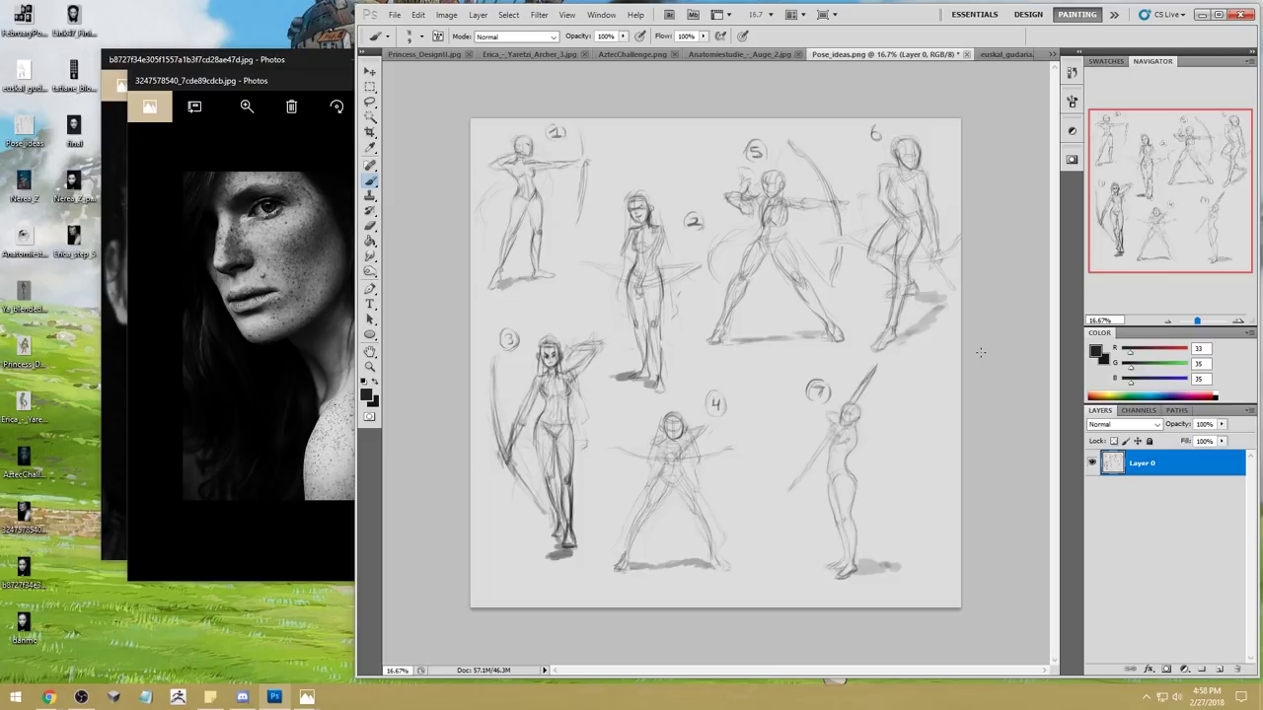
Step: Bring the Princess_DesignII.jpg document to the front
key("ctrl+shift+Tab")
key("ctrl+shift+Tab")
key("ctrl+shift+Tab")
key("ctrl+shift+Tab")
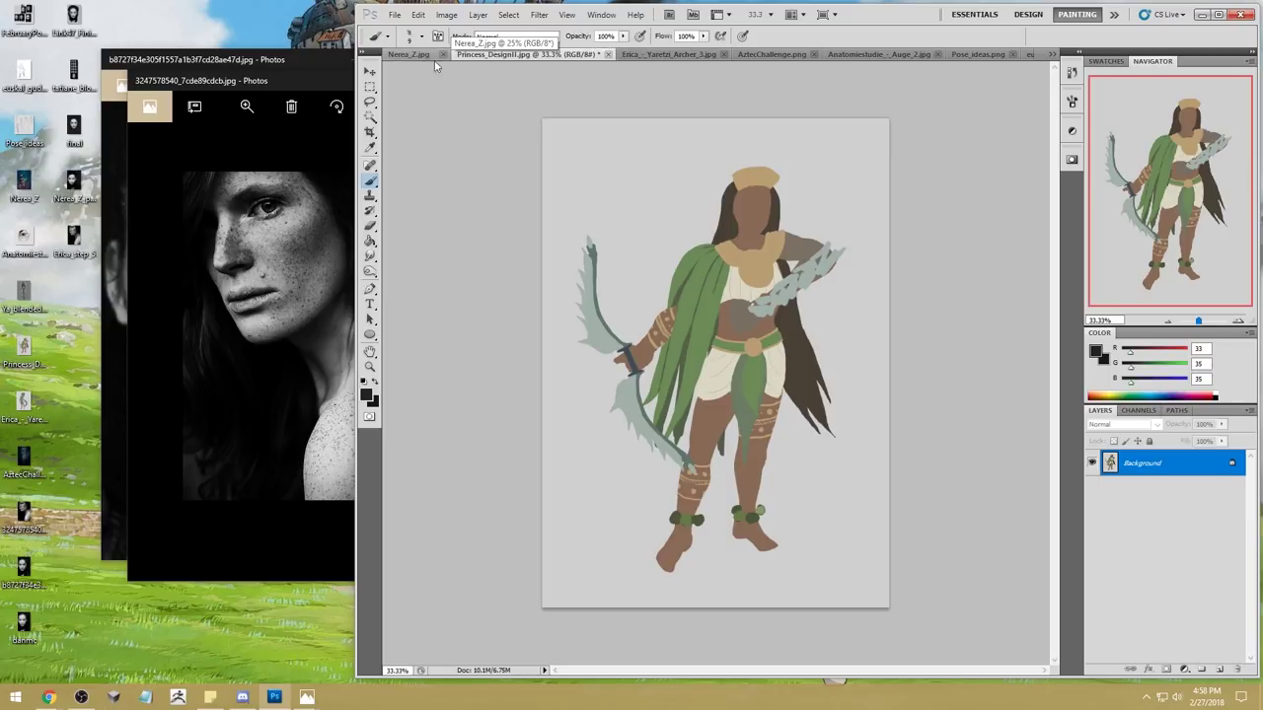
key("ctrl+Tab")
key("ctrl+shift+Tab")
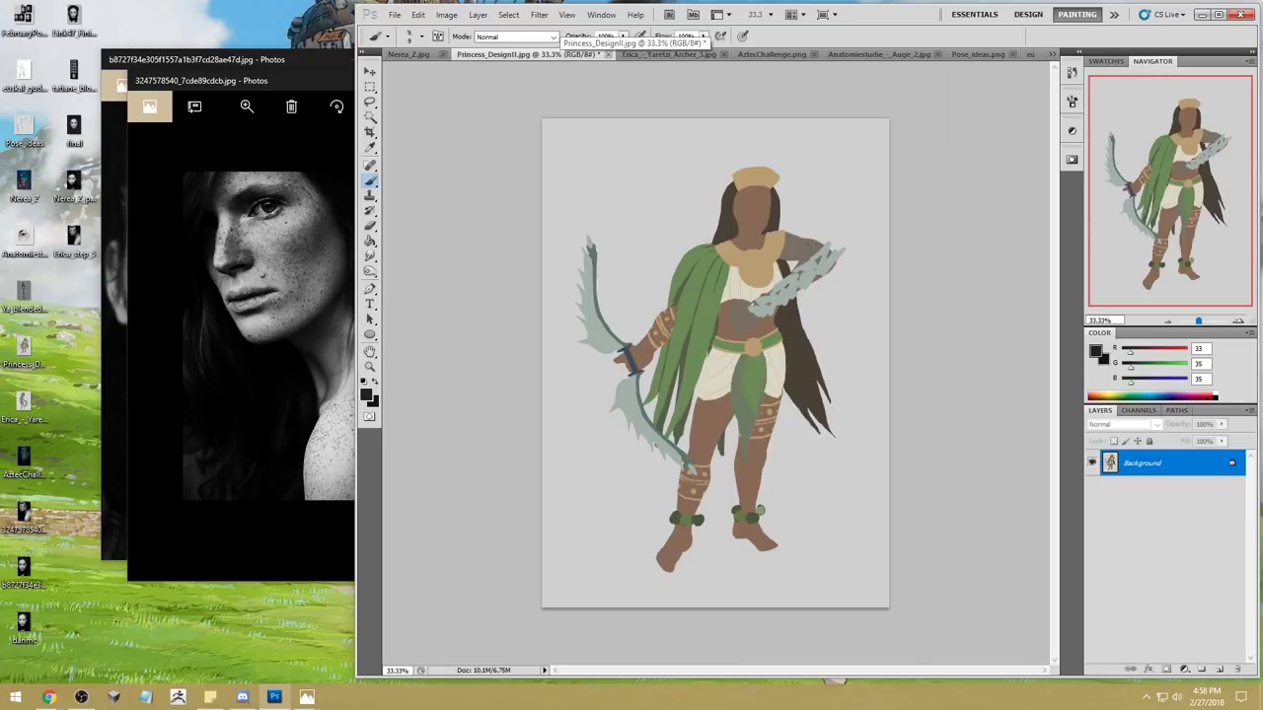
Step: Apply small Liquify nudges beside the green-caped archer's waist with brush size 331 and density 39
left_click(538, 15)
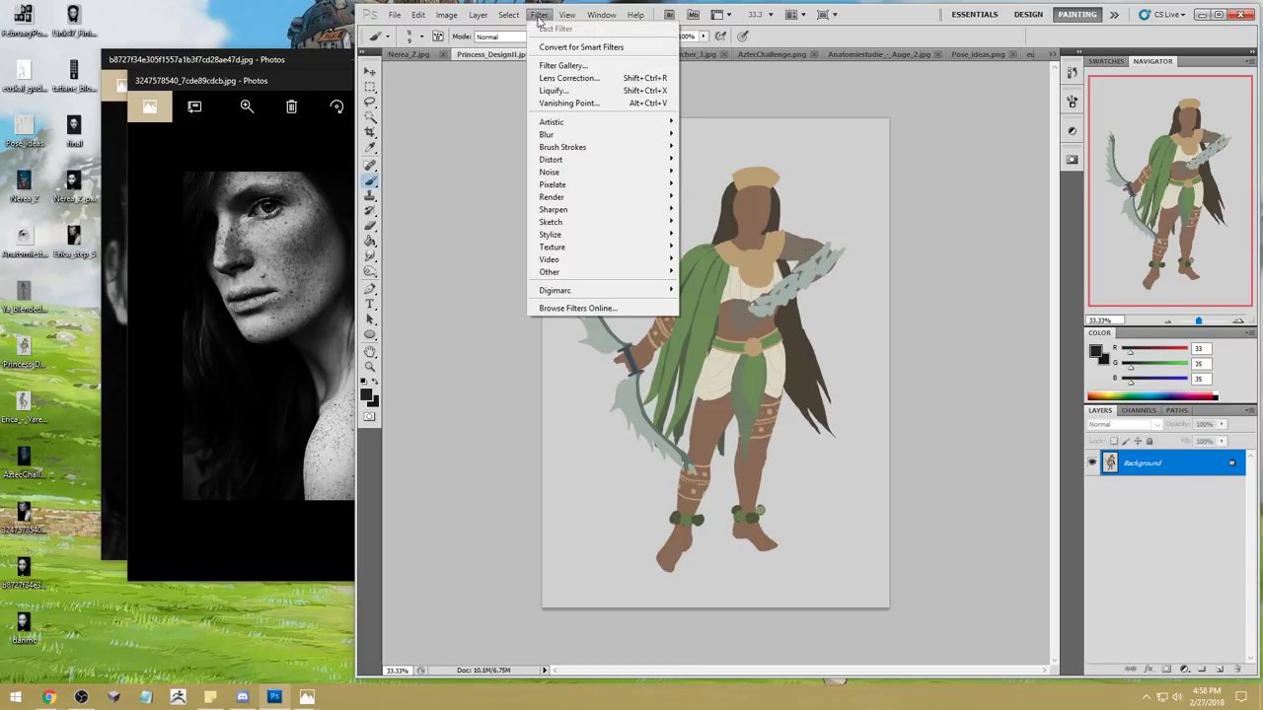
left_click(563, 88)
left_click(1200, 109)
left_click_drag(1168, 125, 1149, 125)
left_click(804, 292)
left_click(801, 289)
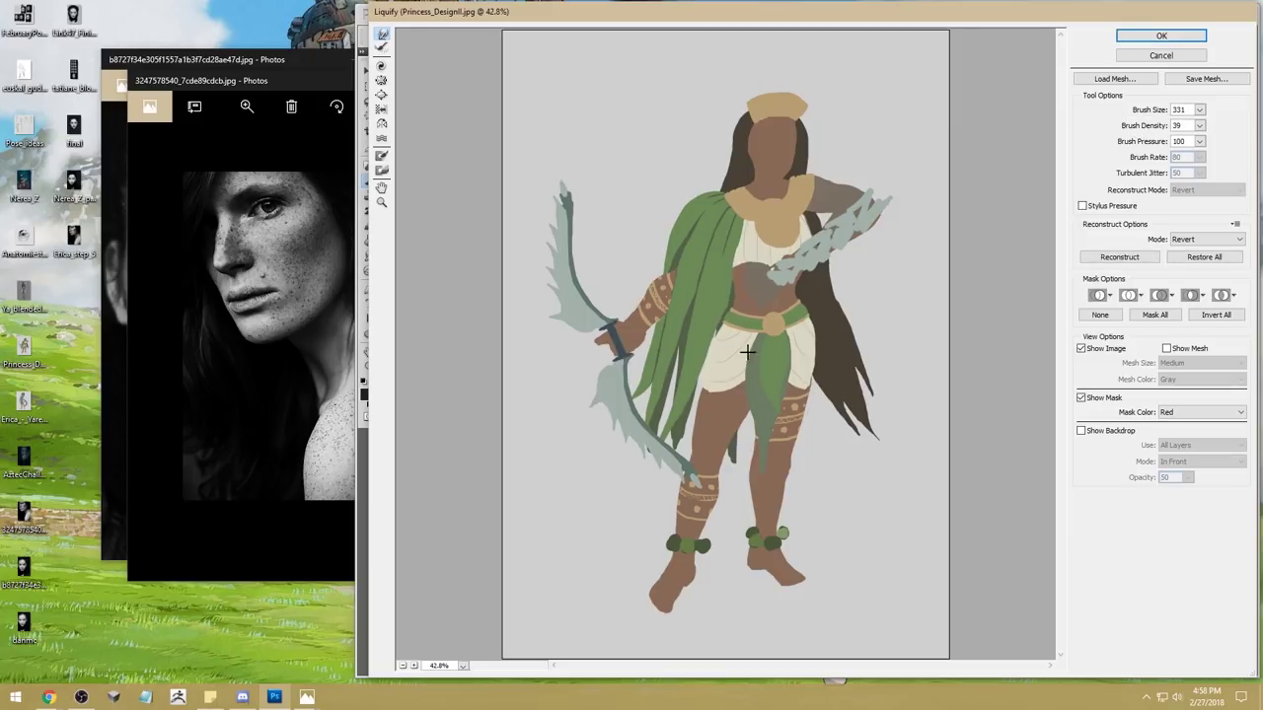
left_click(1175, 37)
Step: Lasso the bent arm and the bow part it holds, convert the Background to Layer 0, and cut out the selection
key("l")
mouse_move(785, 223)
left_mouse_down()
mouse_move(765, 238)
mouse_move(783, 264)
mouse_move(761, 292)
mouse_move(779, 313)
mouse_move(824, 225)
mouse_move(787, 223)
left_mouse_up()
double_click(1142, 462)
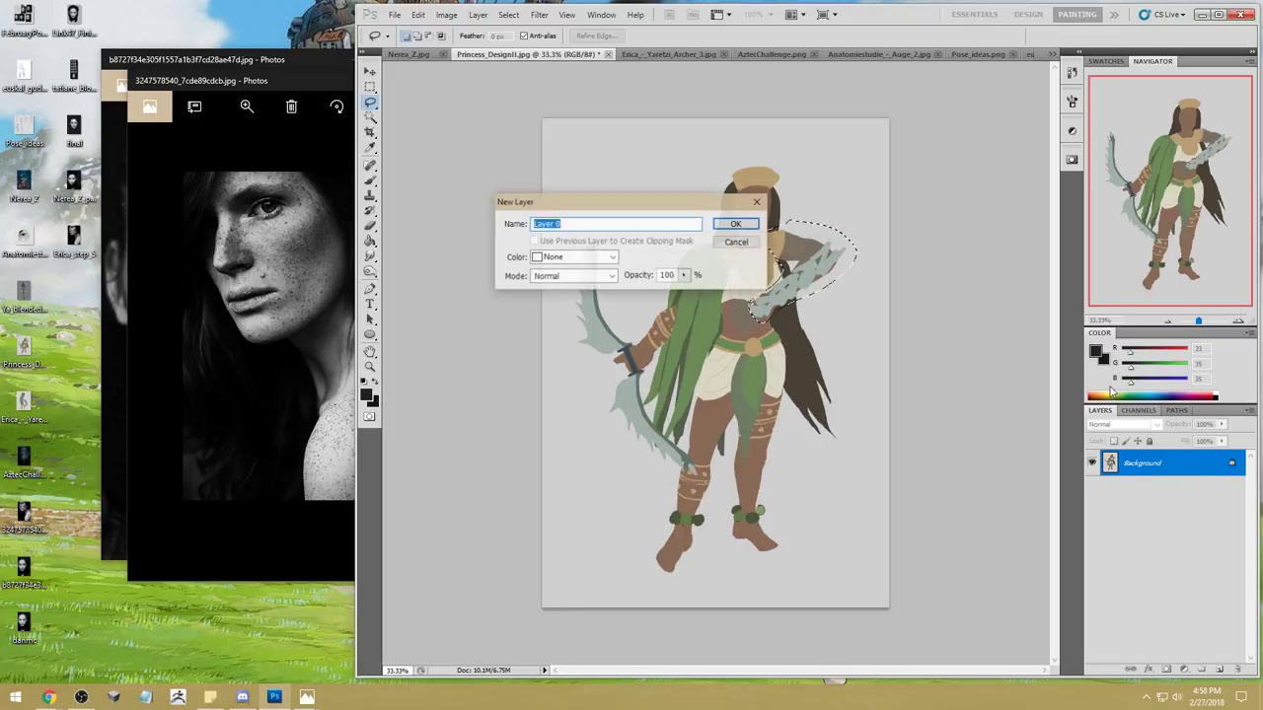
key("Return")
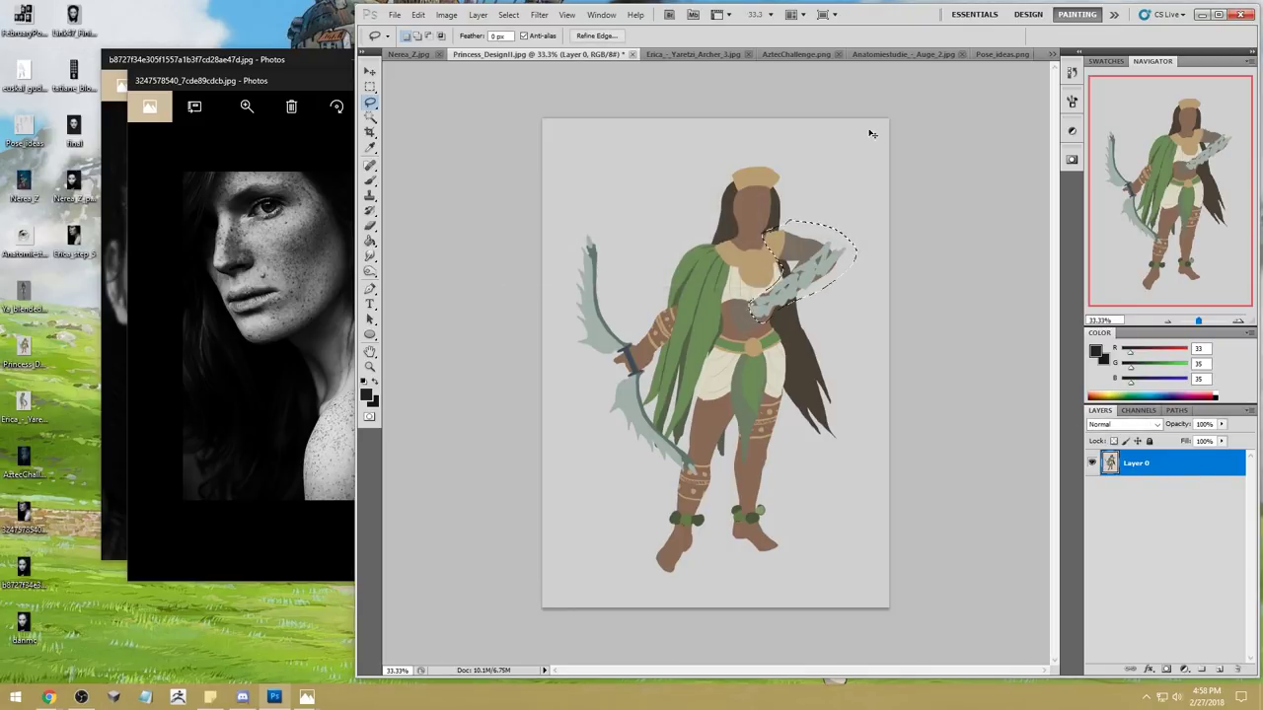
key("Delete")
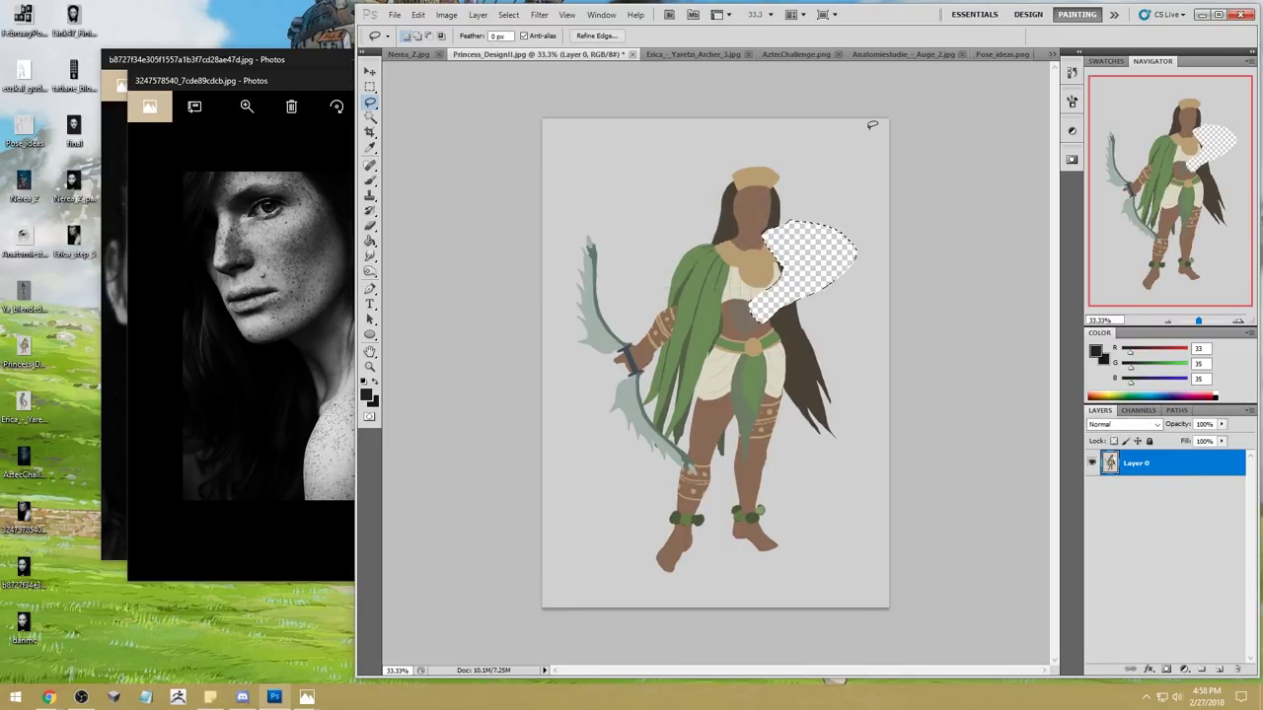
Step: Clear the selection, paste the cut arm in place as a new layer, and move it slightly down and outward
key("m")
right_click(720, 282)
left_click(730, 293)
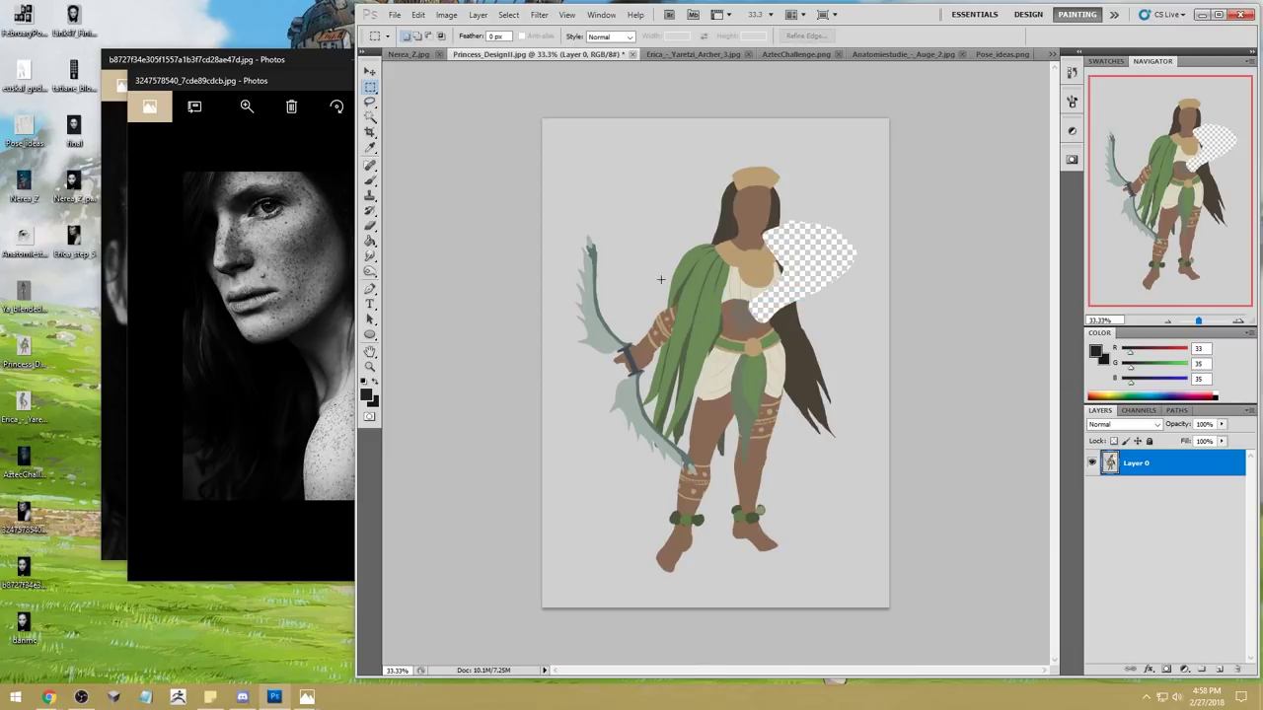
key("ctrl+v")
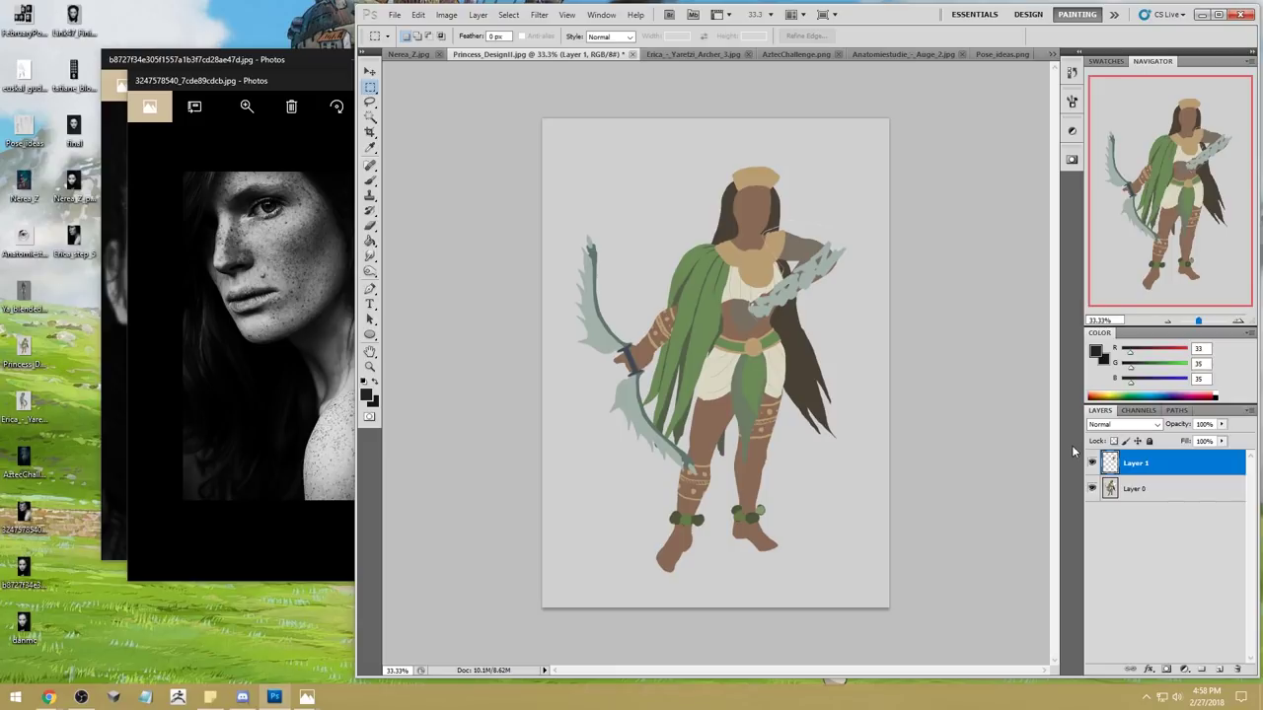
key("b")
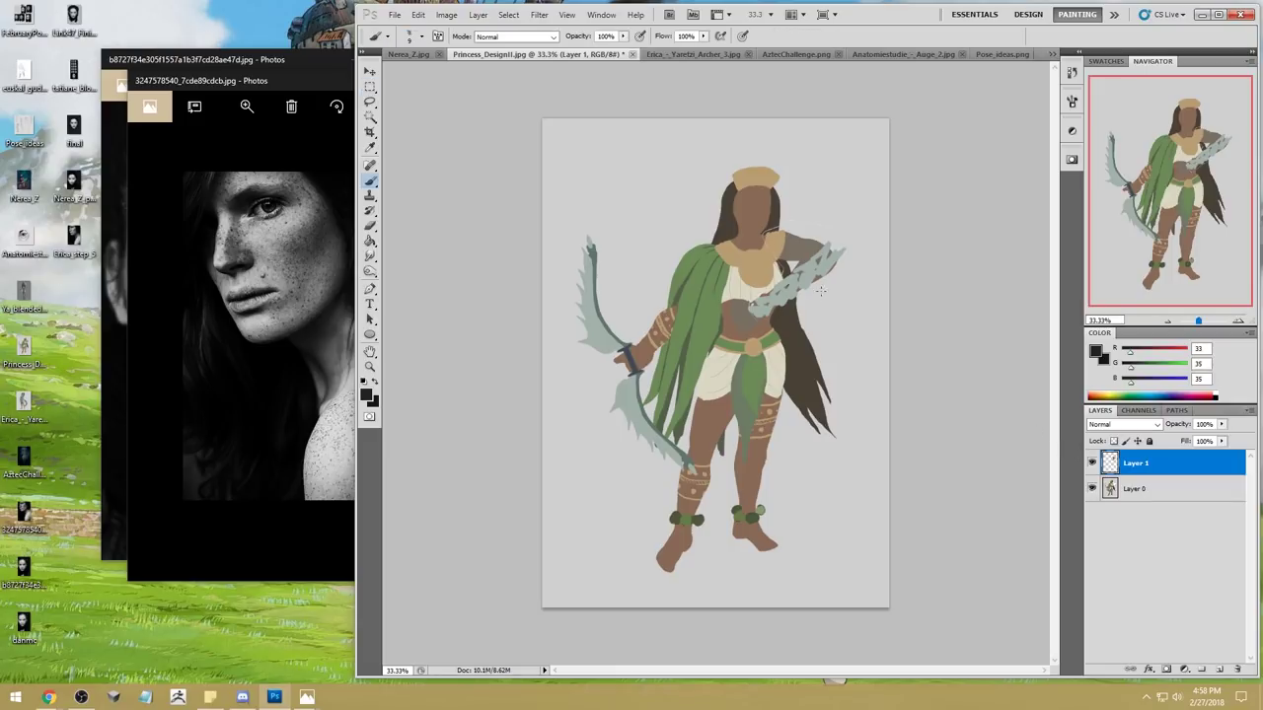
key("v")
left_click_drag(839, 247, 809, 268)
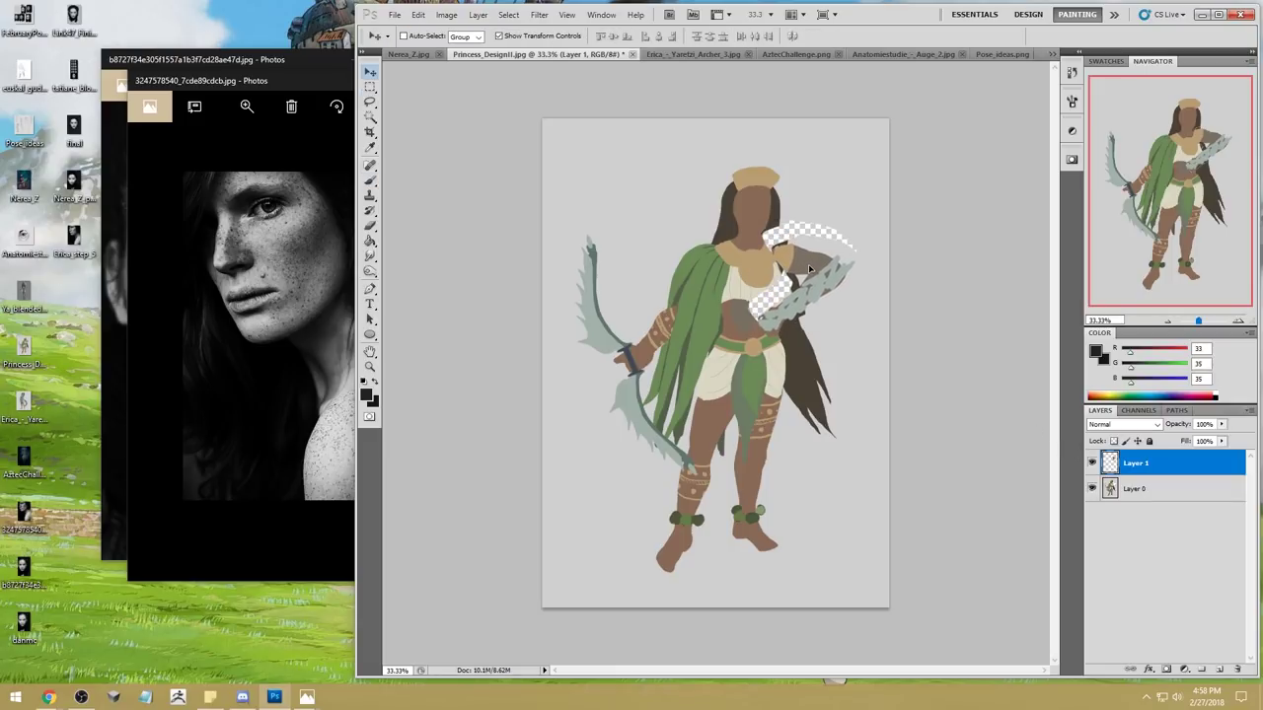
Step: Create an empty layer beneath Layer 0 and choose an 80-pixel brush preset for painting on it
key("b")
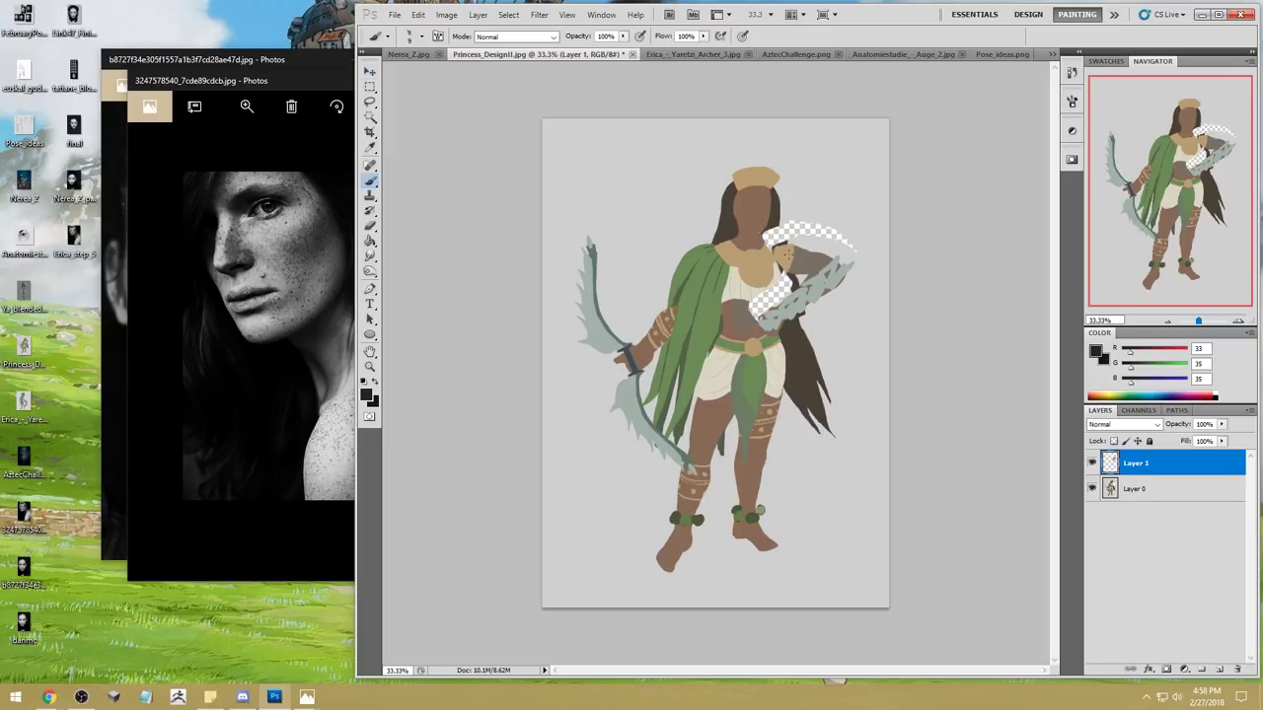
left_click(1176, 488)
left_click(1220, 669)
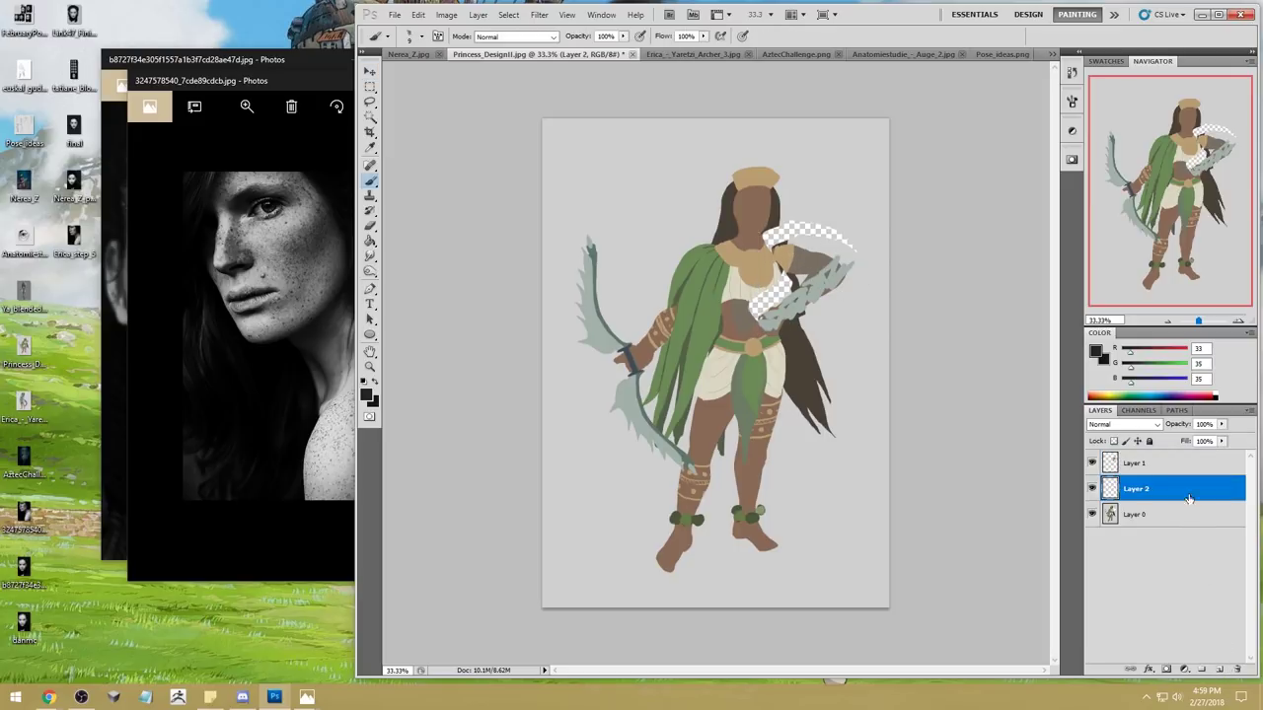
left_click_drag(1189, 488, 1206, 528)
right_click(810, 335)
double_click(957, 387)
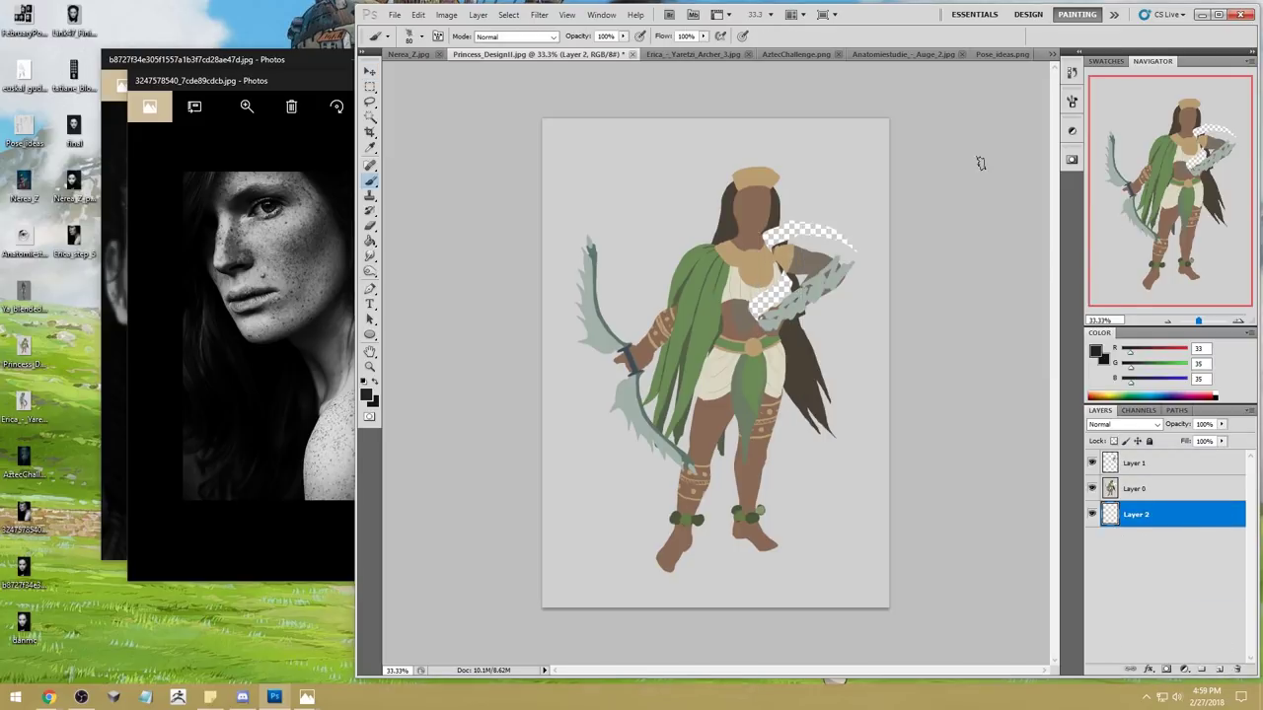
Step: Paint the gap beside the hair and collar on Layer 2 with sampled dark brown, skin and tan RGB 187, 158, 114
left_click(766, 232, "alt")
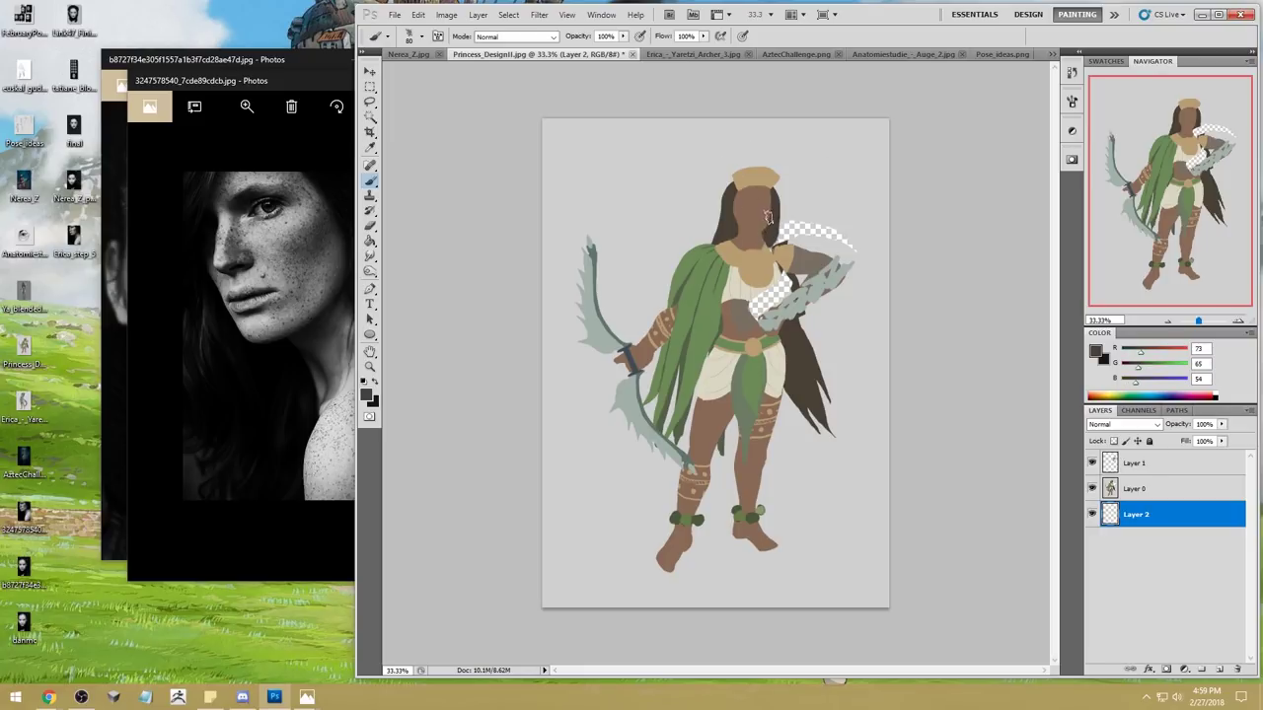
left_click(756, 242, "alt")
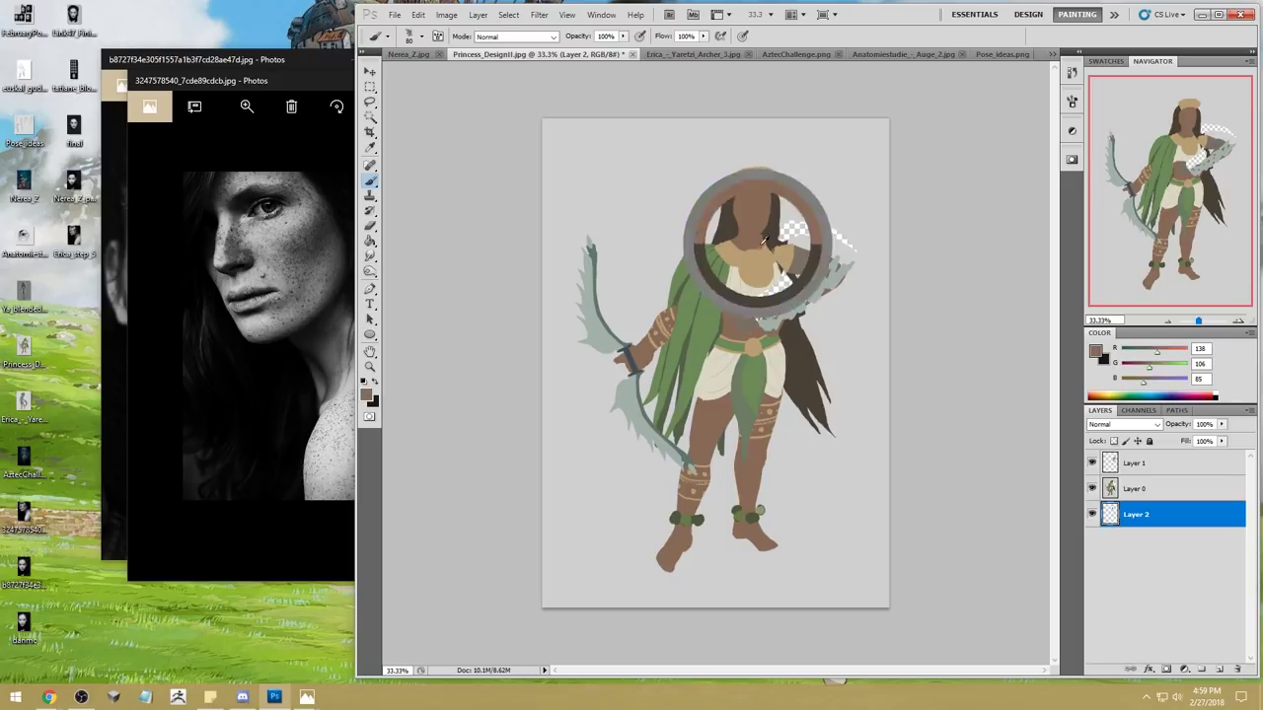
left_click(773, 252, "alt")
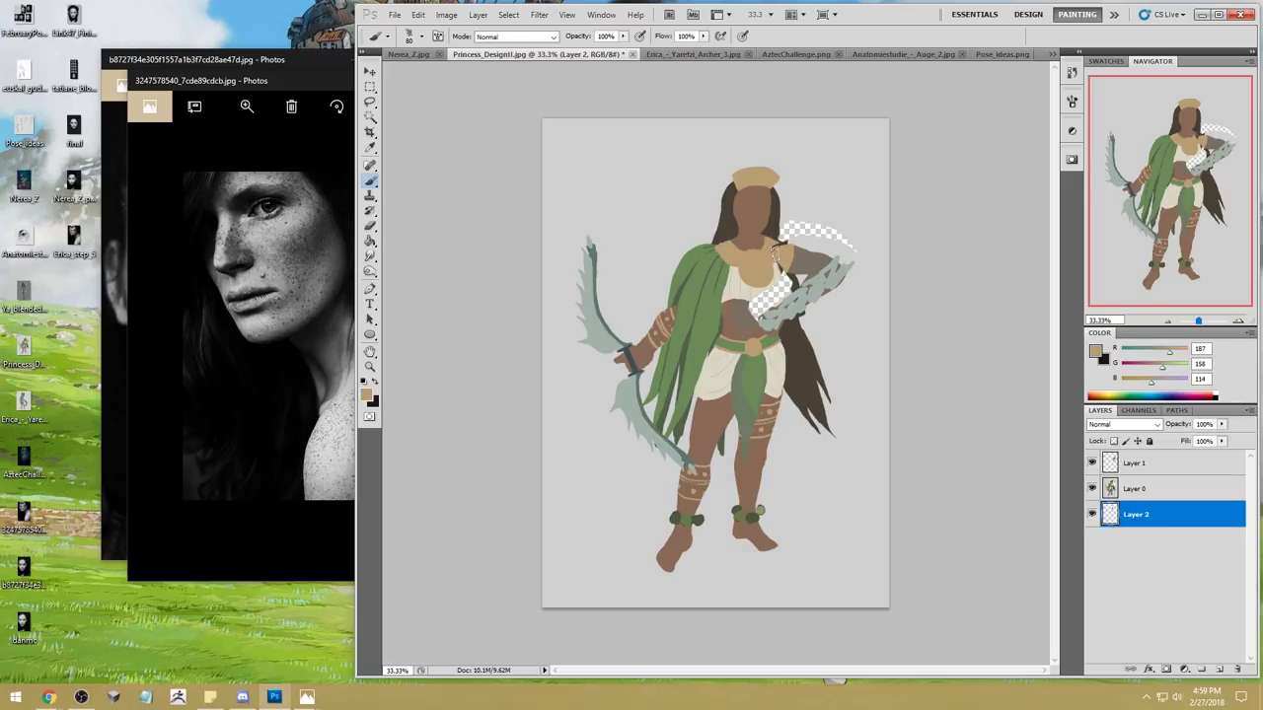
left_click(768, 233, "alt")
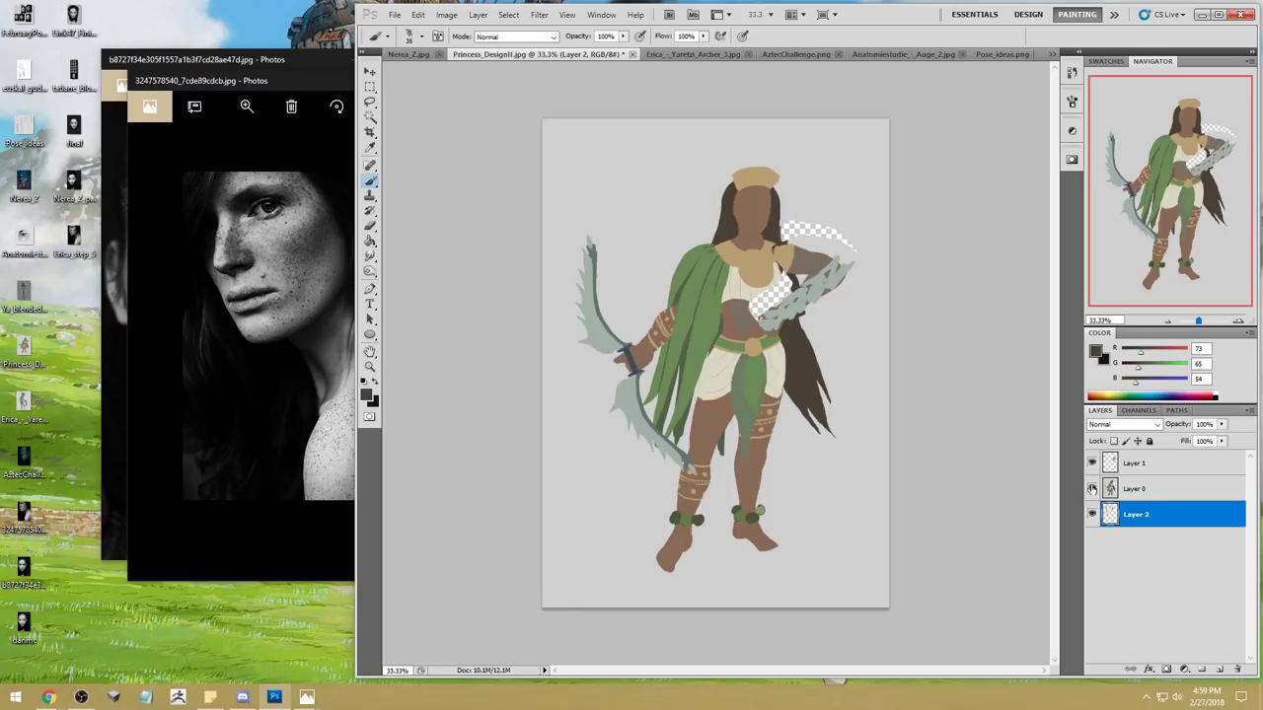
left_click(769, 249, "alt")
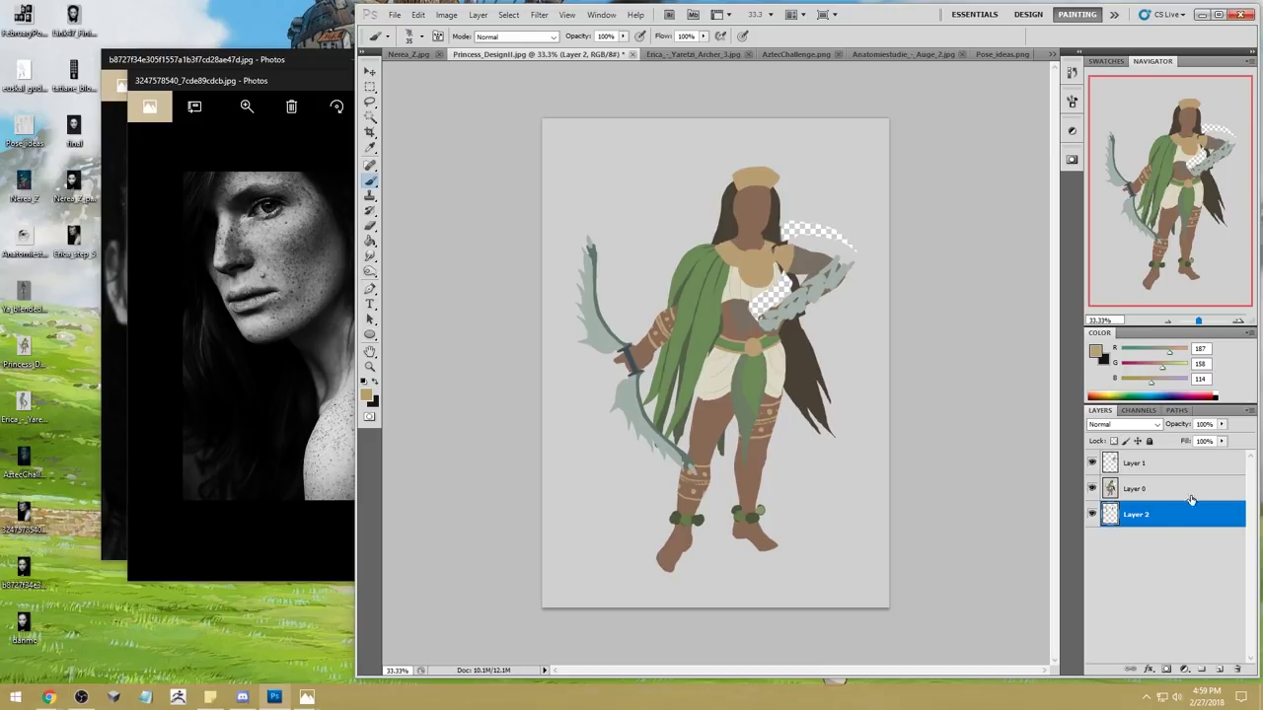
Step: Compare the figure with and without the repositioned arm by toggling Layer 1's visibility
left_click(1092, 465)
left_click(1092, 465)
left_click(1093, 465)
left_click(1092, 465)
left_click(1092, 465)
left_click(1092, 465)
left_click(1092, 464)
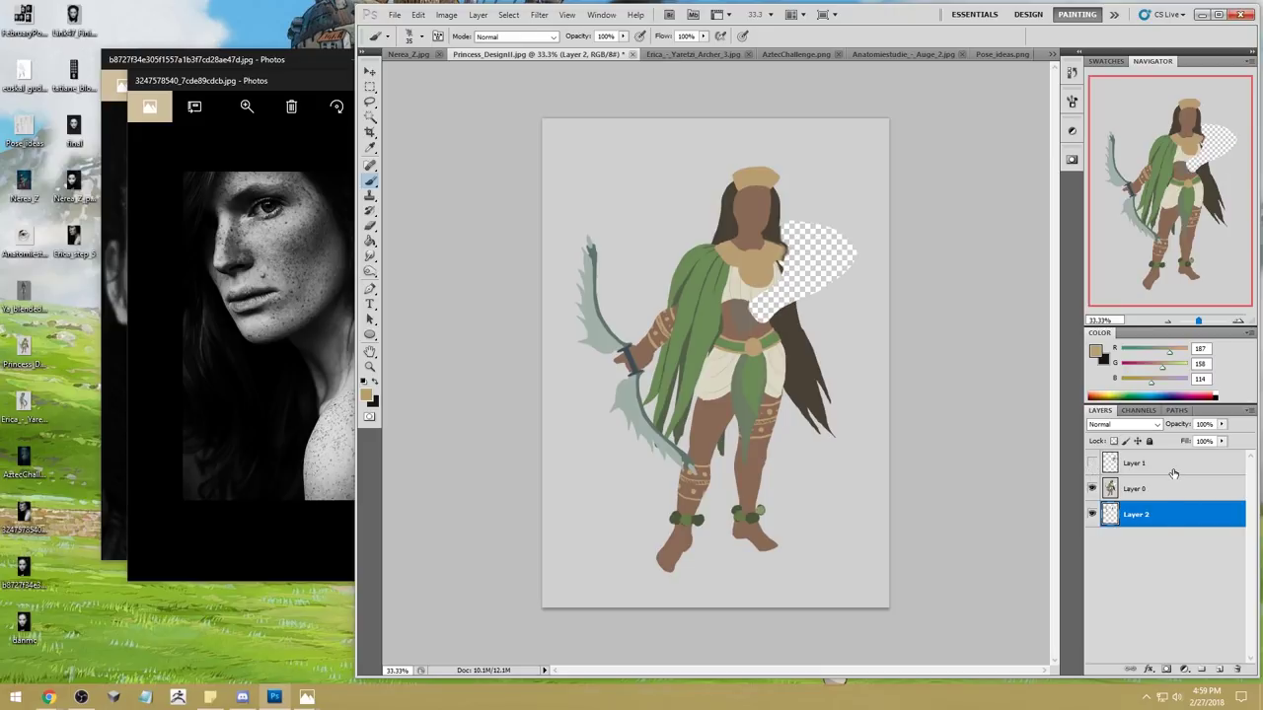
left_click(1092, 465)
left_click(1092, 464)
left_click(1092, 465)
left_click(1092, 465)
left_click(1093, 465)
left_click(1092, 465)
Step: Clean up the edges of the arm on Layer 1 with a 100-pixel eraser, and merge it down into Layer 0
left_click(1123, 466)
key("e")
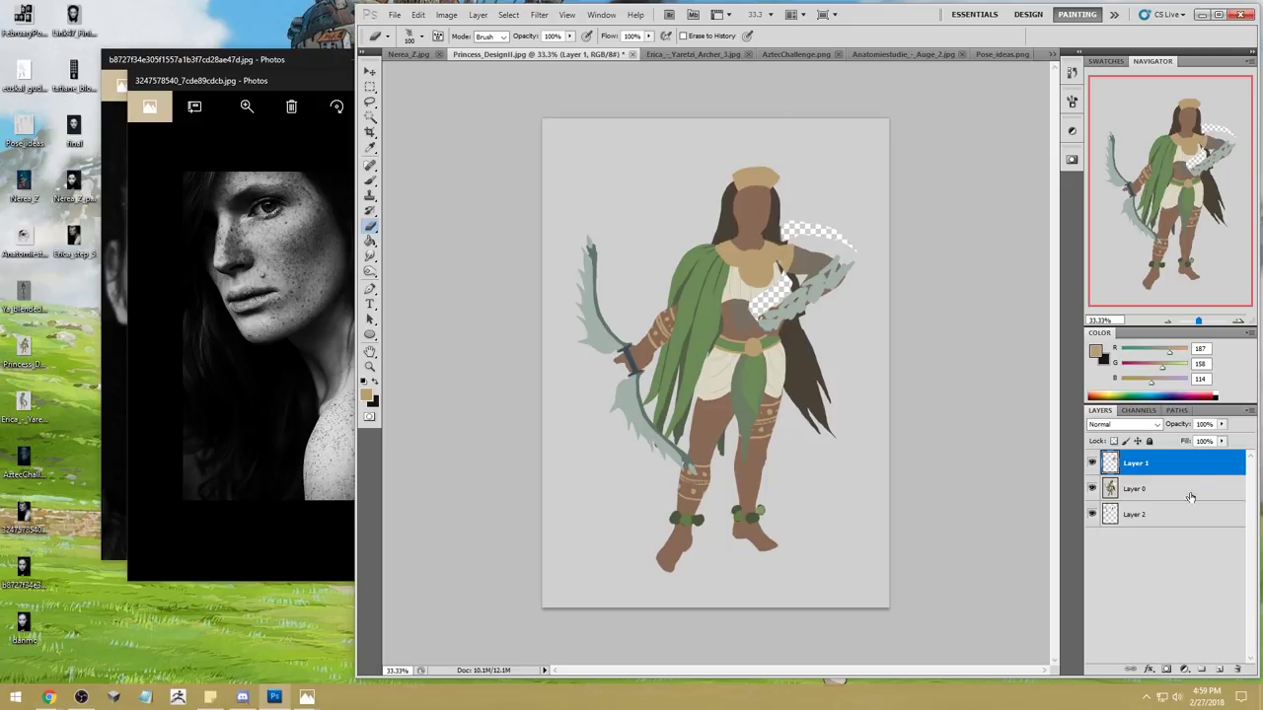
right_click(1159, 468)
left_click(1189, 427)
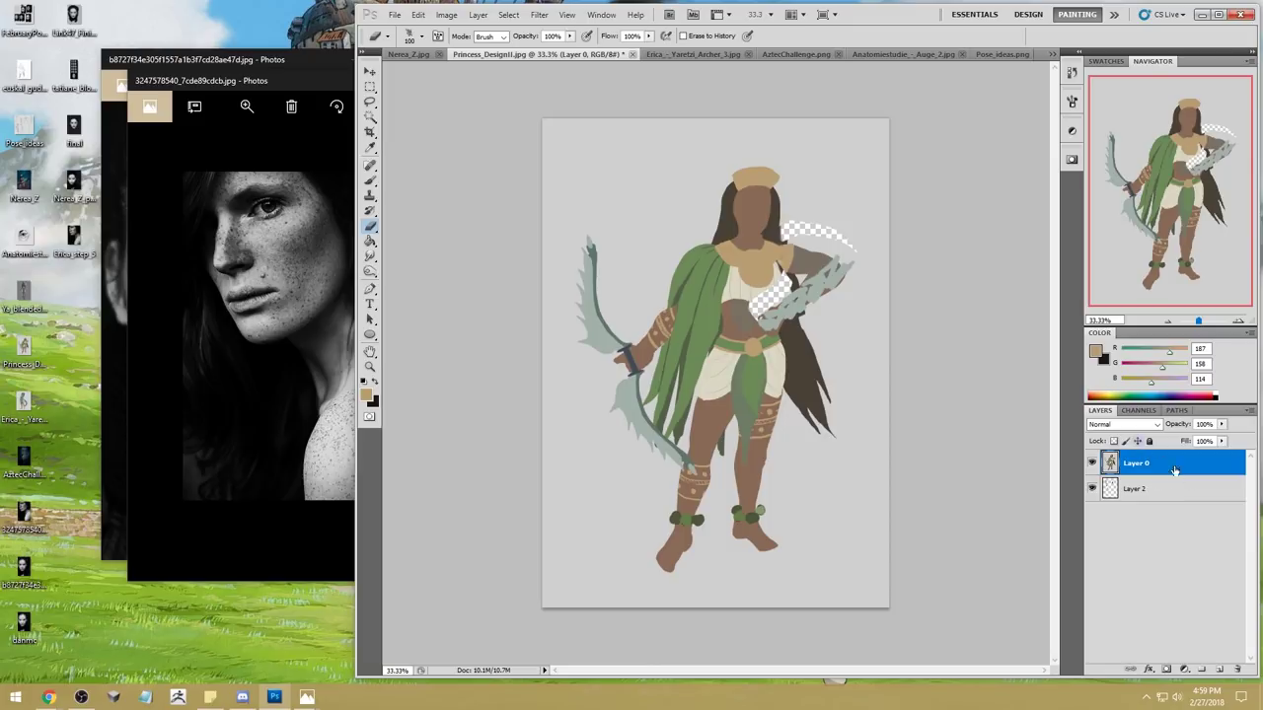
Step: Fill the transparent gap at the top and midriff on Layer 2 with sampled RGB 219, 214, 195 and 138, 106, 85
key("b")
left_click(762, 287, "alt")
key("alt+bracketleft")
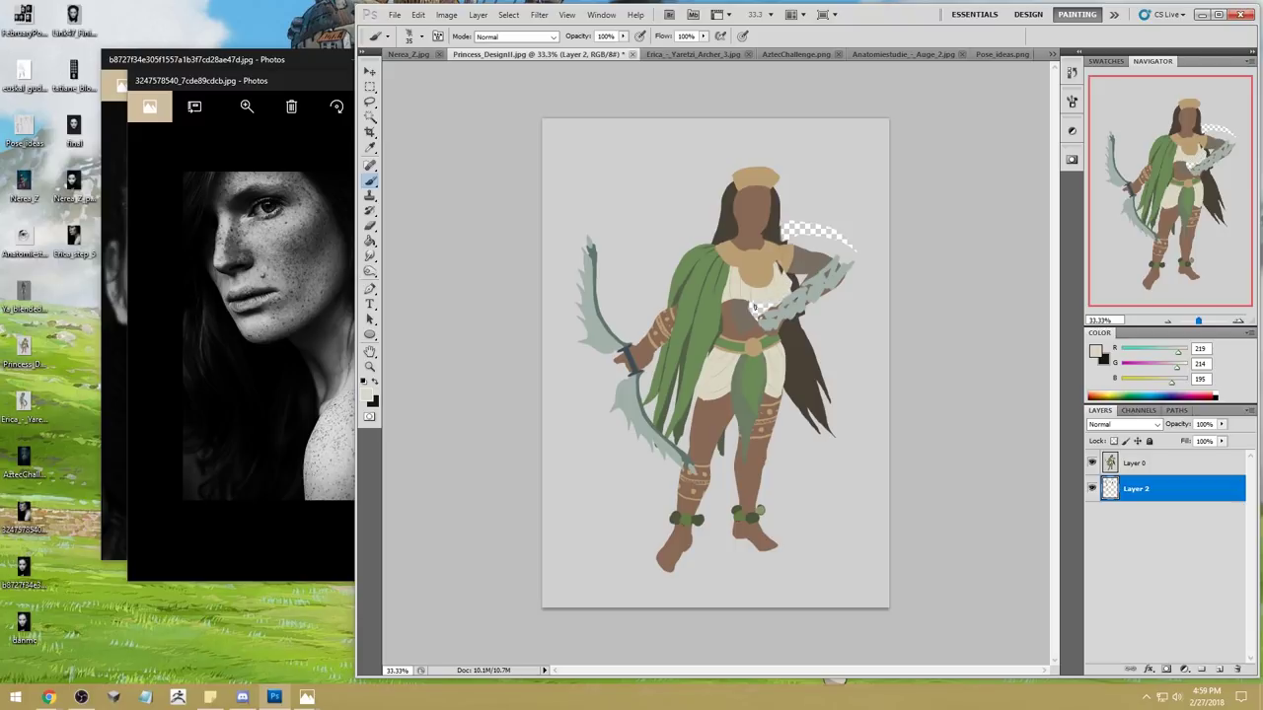
left_click(754, 312, "alt")
left_click(768, 328, "alt")
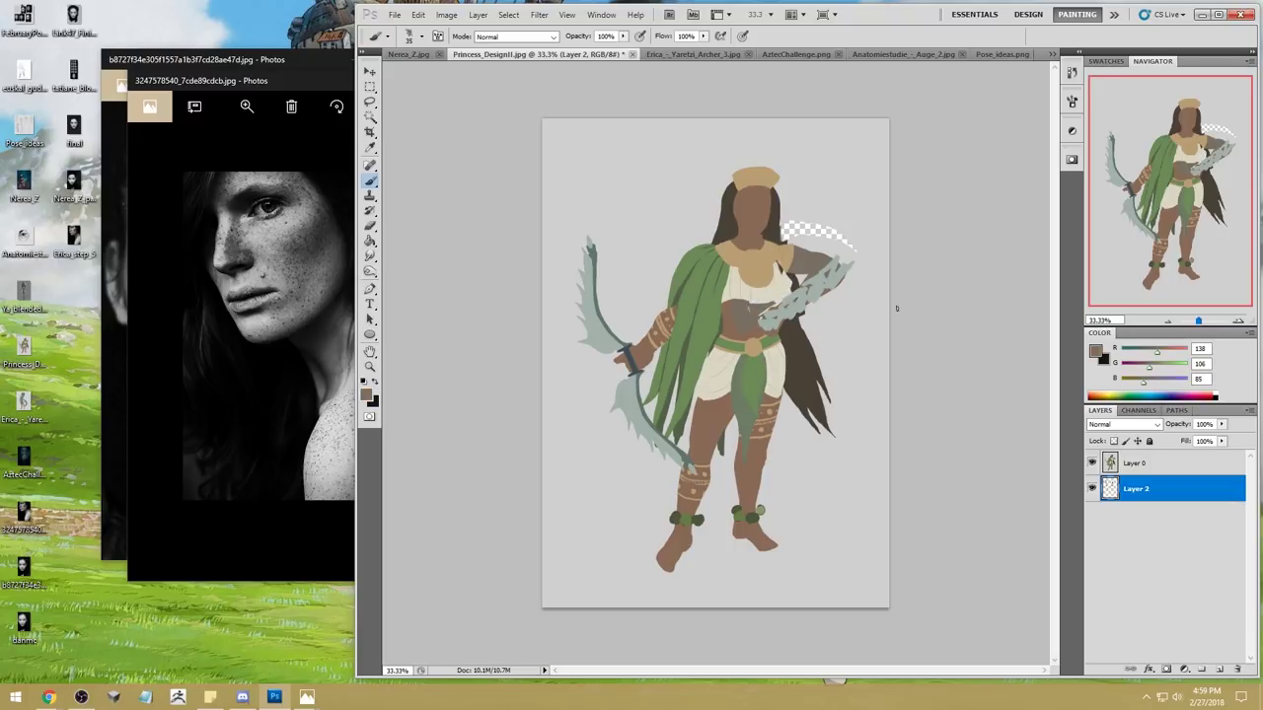
Step: Paste the arm in place as a new layer above Layer 0, move it, and rotate it about 27.6 degrees
left_click(1150, 469)
key("ctrl+shift+alt+n")
key("v")
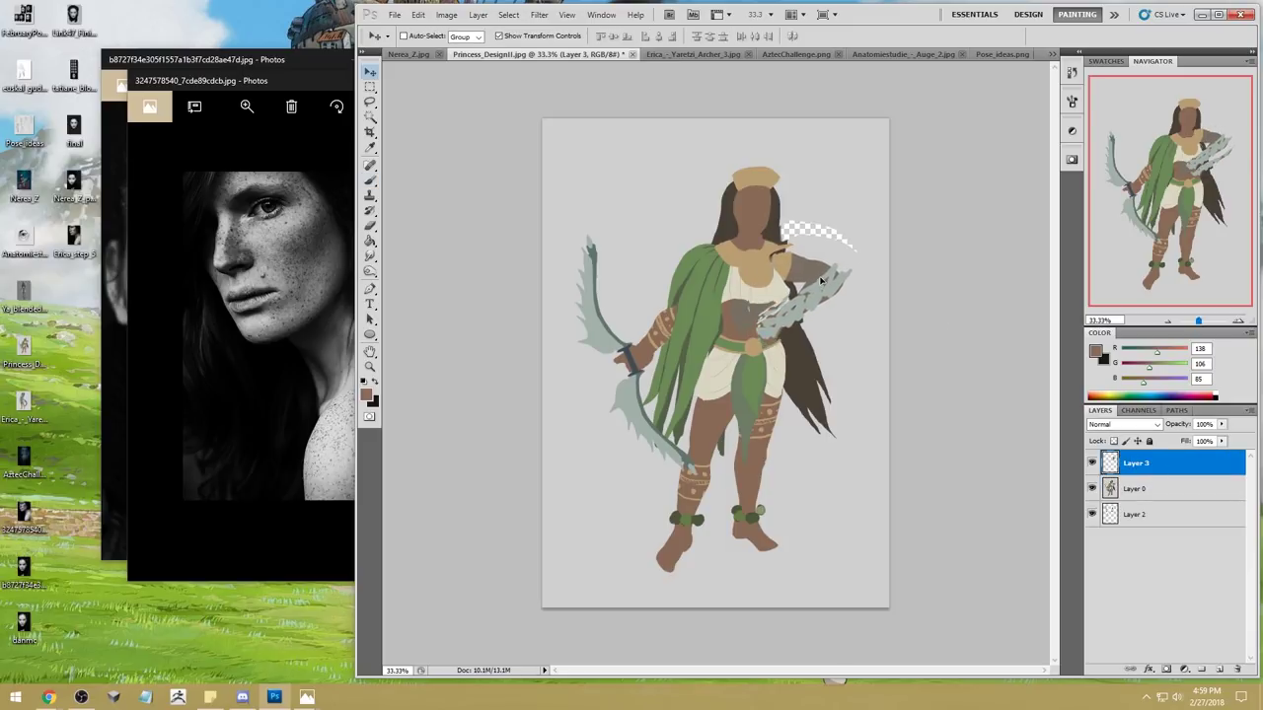
key("ctrl+t")
mouse_move(820, 281)
left_mouse_down()
mouse_move(792, 288)
mouse_move(814, 284)
left_mouse_up()
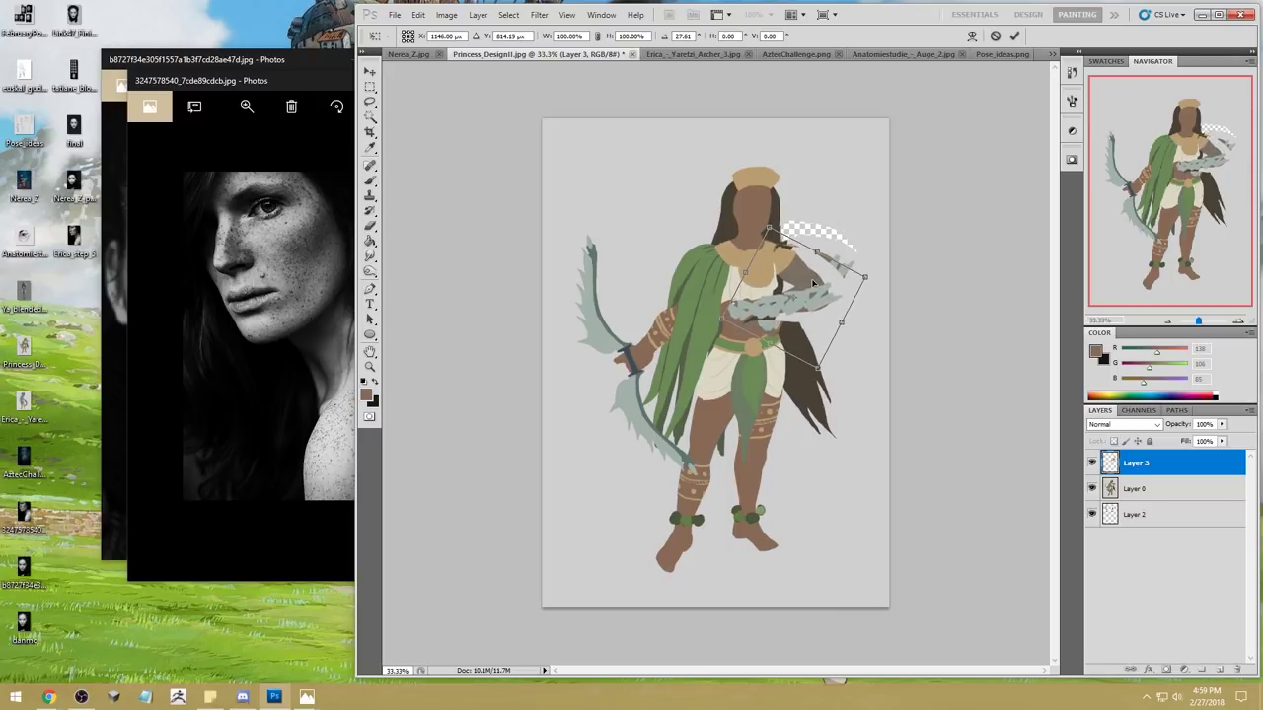
left_click(1014, 35)
Step: Lasso the forearm and bow section on Layer 3, rotate it down toward the hip with Free Transform, and deselect
key("l")
mouse_move(856, 303)
left_mouse_down()
mouse_move(794, 290)
mouse_move(857, 317)
mouse_move(854, 304)
mouse_move(766, 279)
mouse_move(791, 321)
mouse_move(802, 309)
mouse_move(784, 316)
left_mouse_up()
key("ctrl+t")
key("Return")
key("m")
key("ctrl+d")
key("b")
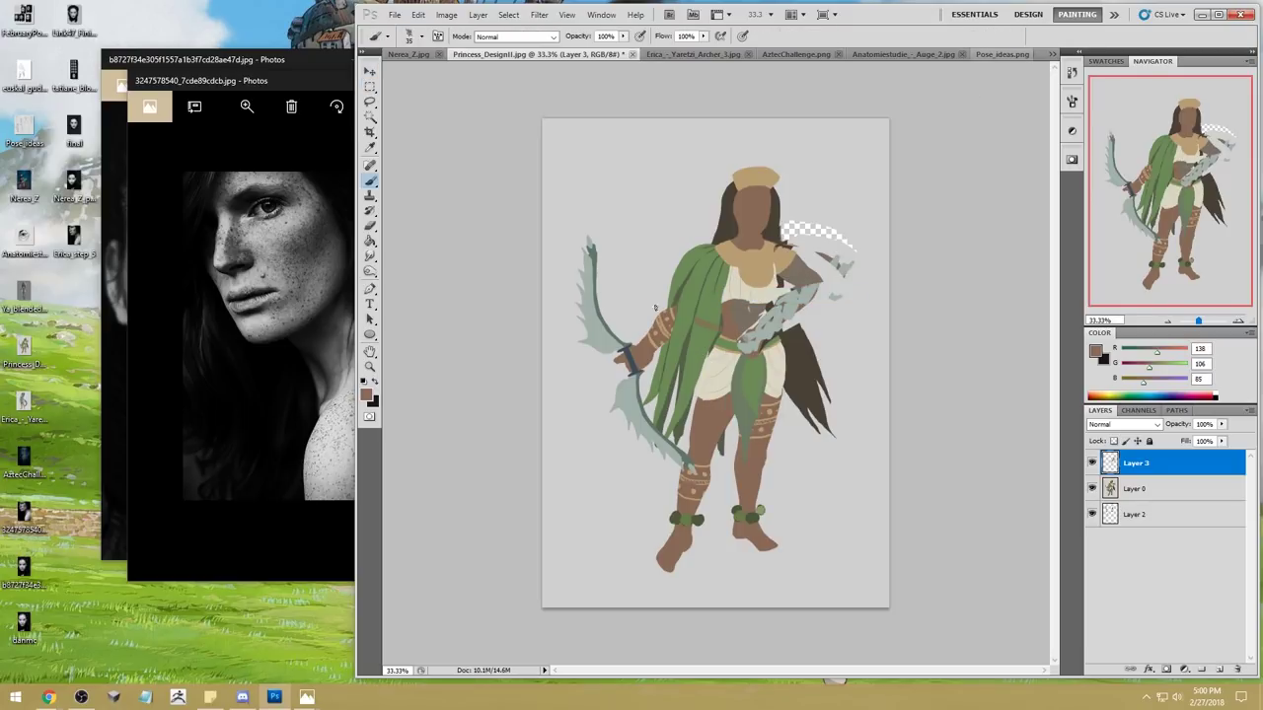
left_click(543, 262)
left_click(725, 331, "shift")
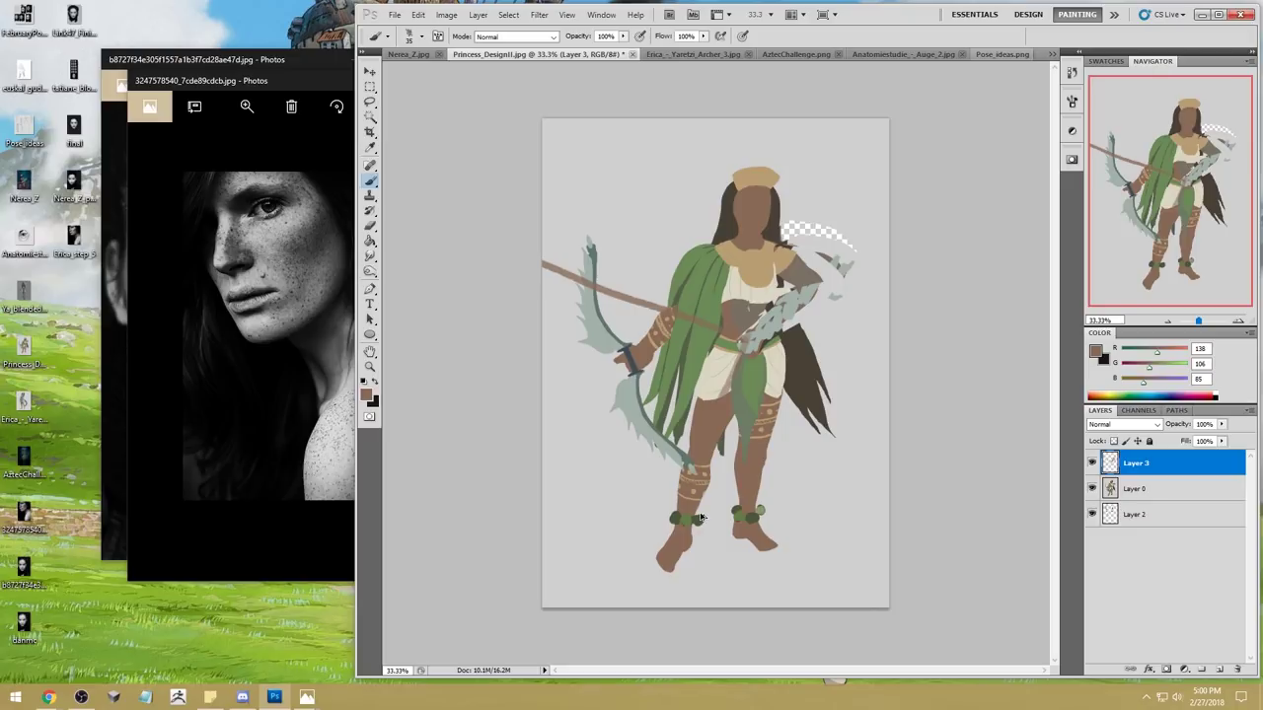
key("ctrl+z")
Step: Flatten the image and paint sampled background grey RGB 207, 207, 207 beside the hair above the shoulder
right_click(1133, 464)
left_click(1167, 460)
key("ctrl+a")
right_click(780, 284)
left_click(794, 293)
left_click(812, 204, "alt")
mouse_move(788, 239)
left_mouse_down()
mouse_move(799, 219)
mouse_move(850, 249)
mouse_move(826, 222)
left_mouse_up()
Step: Copy the whole flattened image and paste it in place as a new layer over the original state restored from the history snapshot
key("ctrl+a")
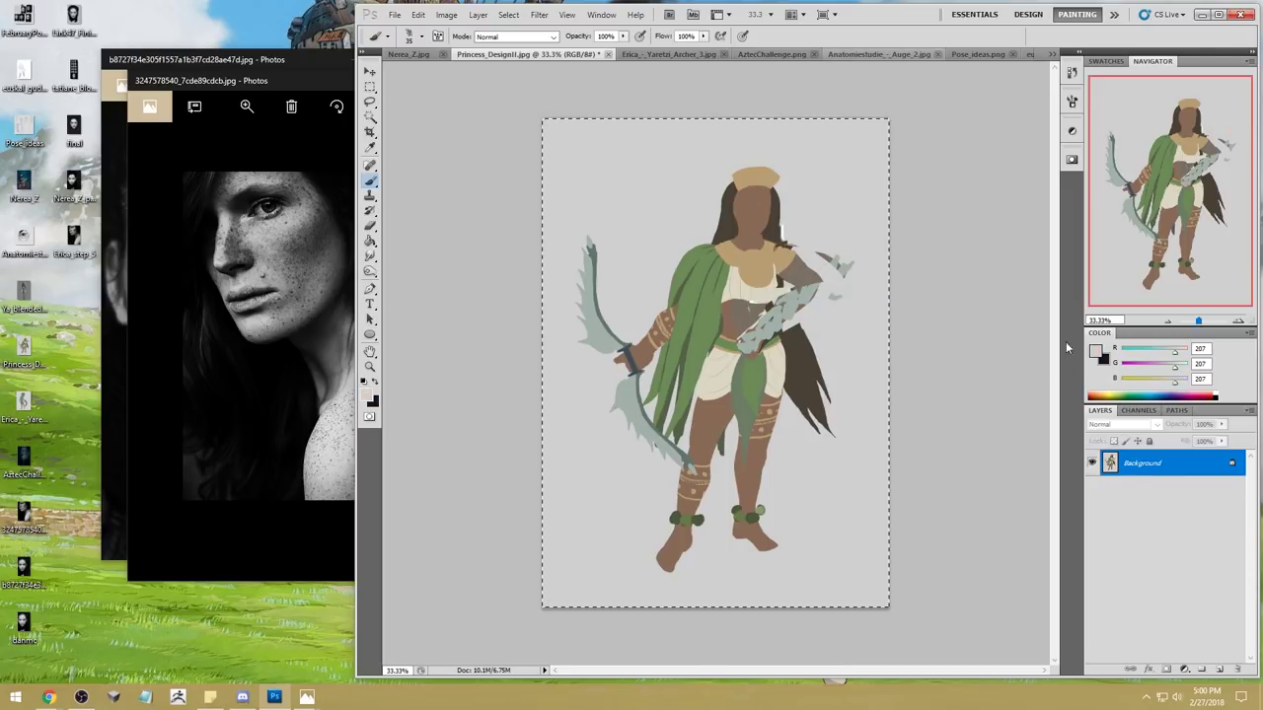
left_click(1071, 73)
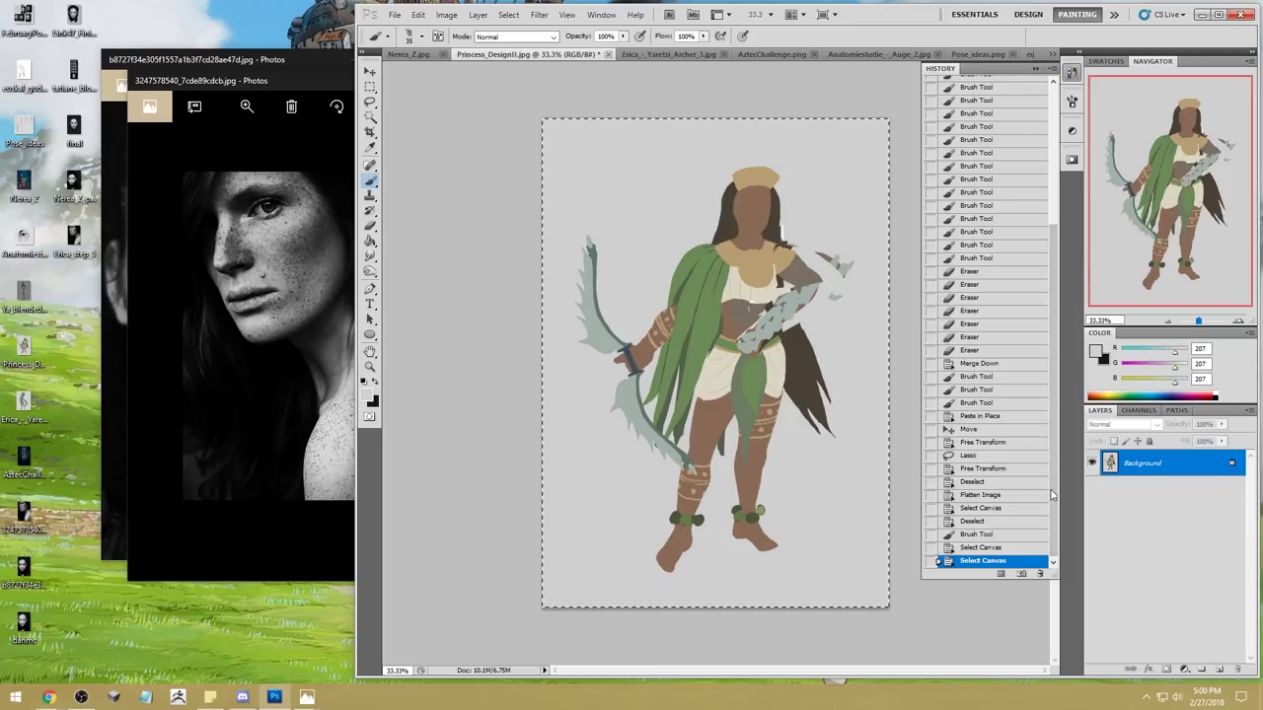
left_click_drag(1054, 515, 1058, 380)
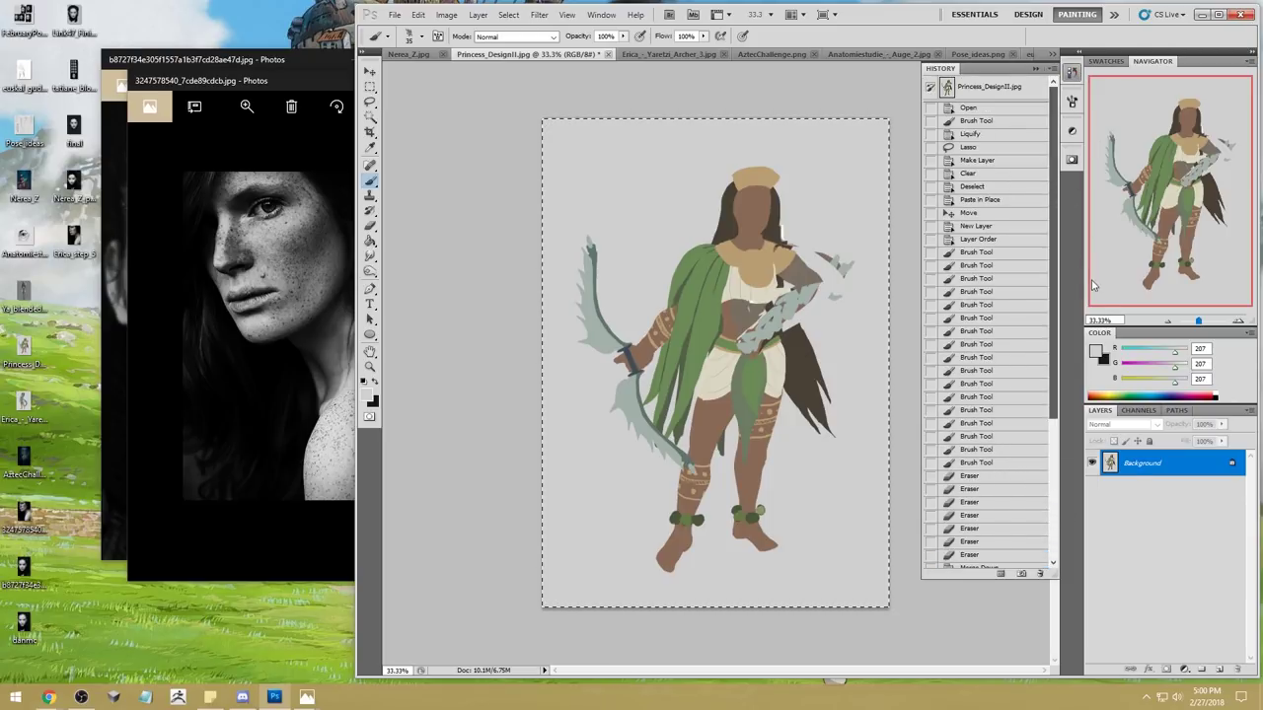
left_click(1016, 88)
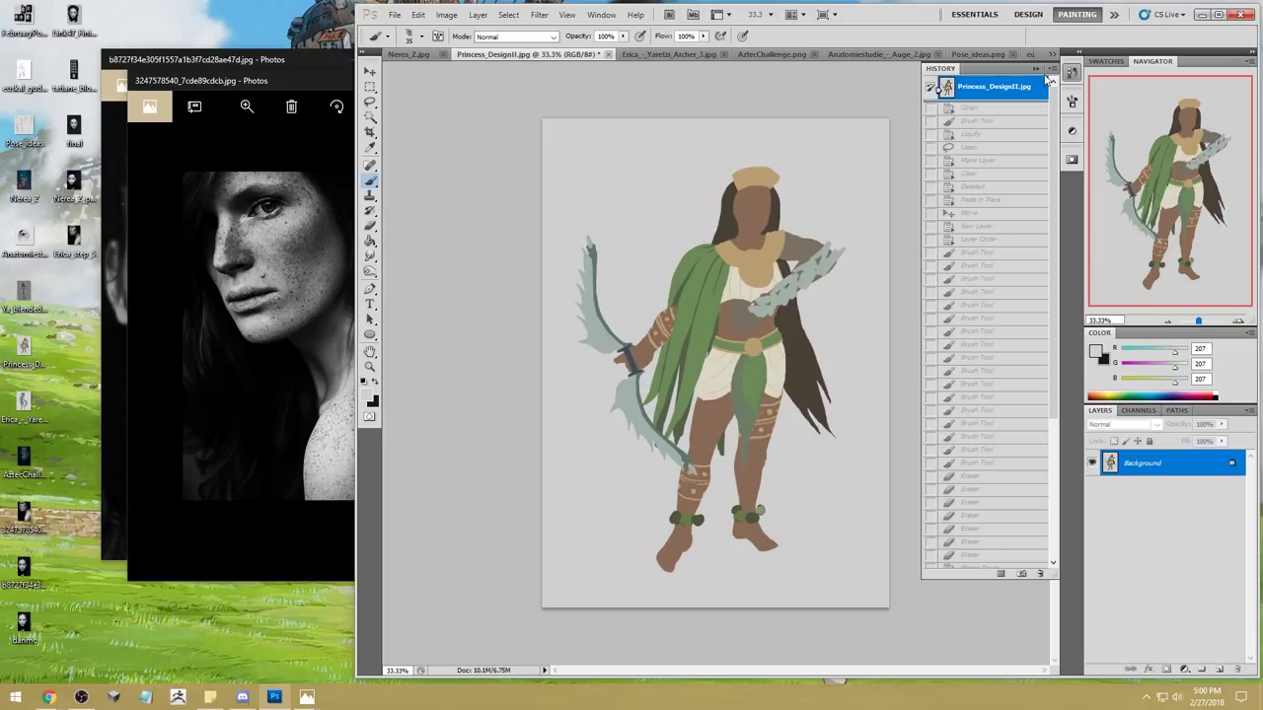
key("ctrl+shift+v")
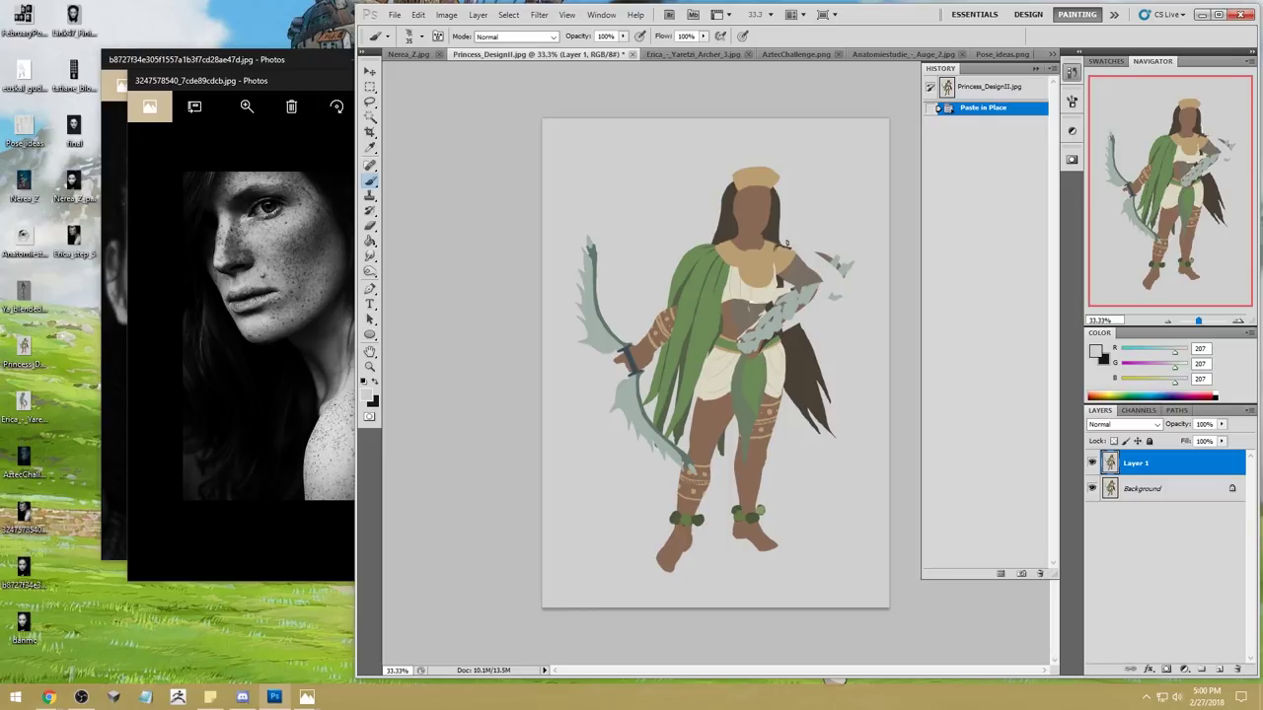
Step: Paint background grey RGB 207, 207, 207 over the leftover arm and bow fragments beside the shoulder and elbow on Layer 1
left_click_drag(789, 244, 824, 255)
left_click_drag(828, 266, 839, 276)
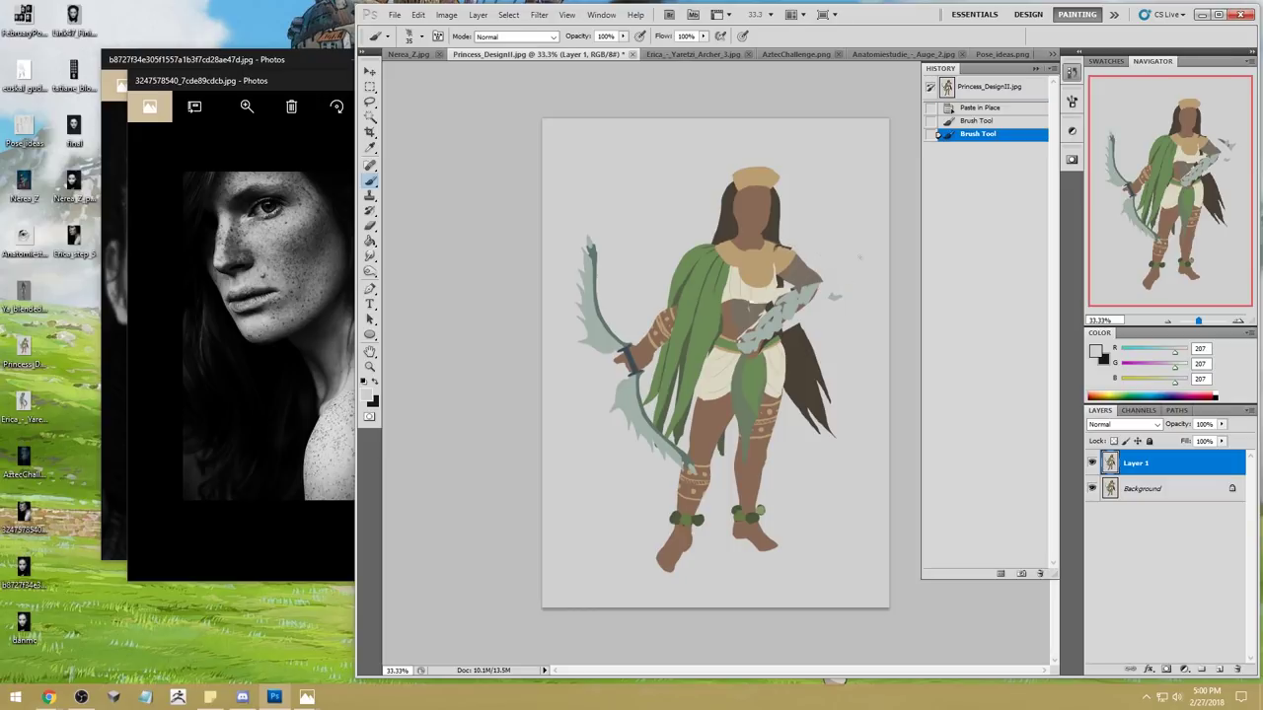
left_click(817, 312)
Step: Clean up the gaps and hair edges around the repositioned forearm with sampled background grey and hair brown RGB 73, 65, 54
left_click(804, 333, "alt")
left_click_drag(801, 332, 787, 322)
mouse_move(803, 313)
left_mouse_down()
mouse_move(782, 326)
mouse_move(805, 332)
left_mouse_up()
left_click(799, 318, "alt")
key("ctrl+z")
key("ctrl+z")
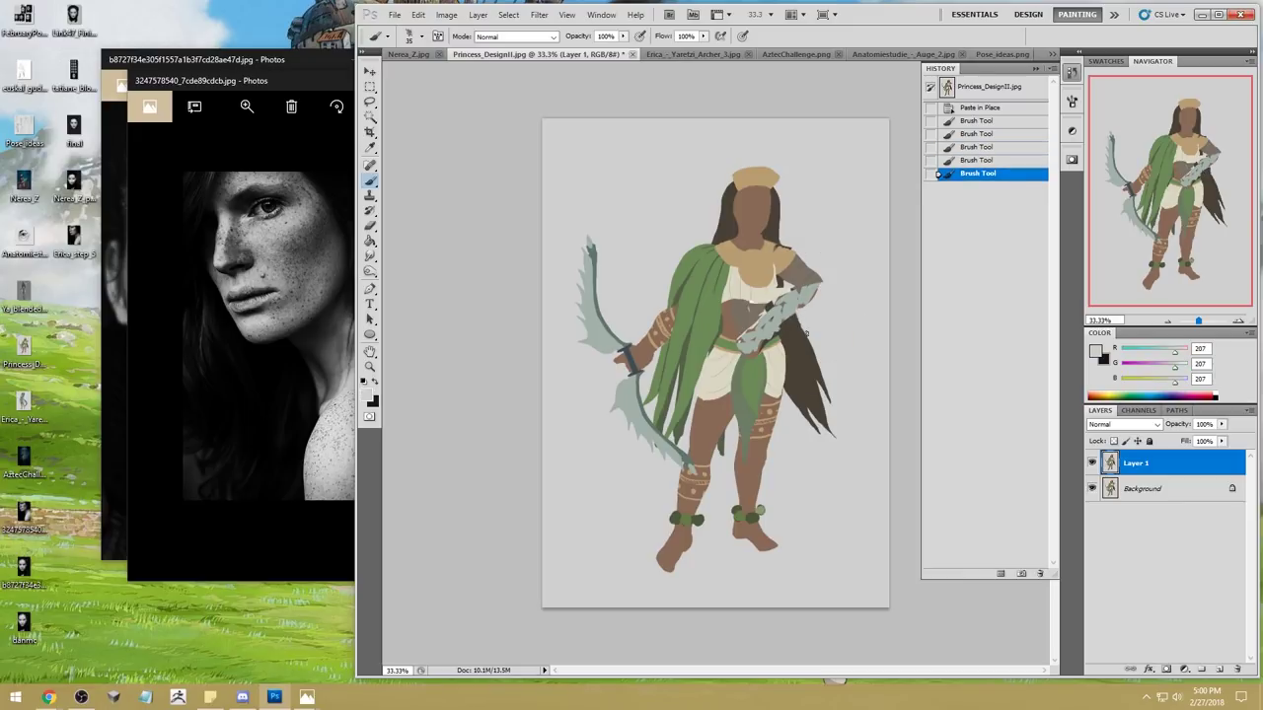
left_click_drag(801, 312, 801, 321)
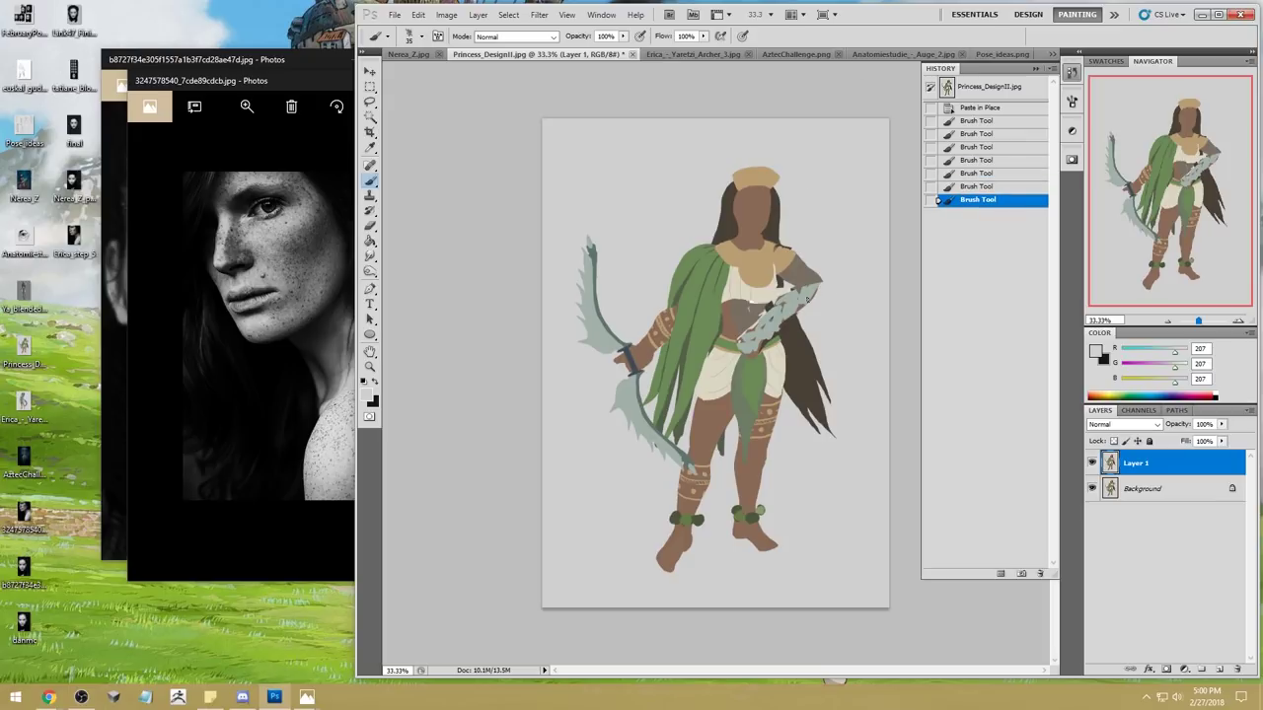
left_click(799, 326, "alt")
left_click_drag(789, 288, 772, 304)
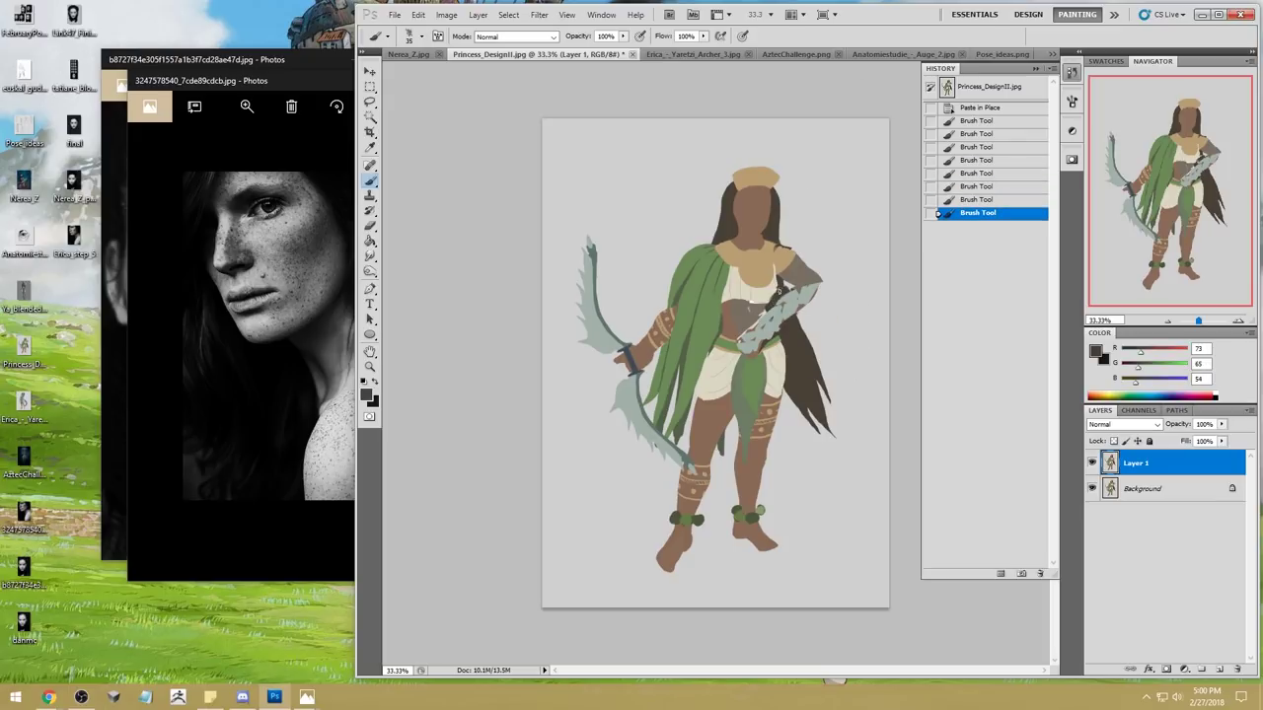
Step: Touch up the white top beside the arm and the gold collar's edge, using sampled RGB 187, 158, 114 for the collar
left_click(776, 291, "alt")
left_click_drag(777, 284, 780, 278)
left_click_drag(779, 296, 783, 284)
left_click_drag(768, 263, 767, 261)
left_click(766, 260, "alt")
left_click_drag(768, 265, 770, 259)
left_click_drag(772, 267, 774, 260)
left_click(1036, 68)
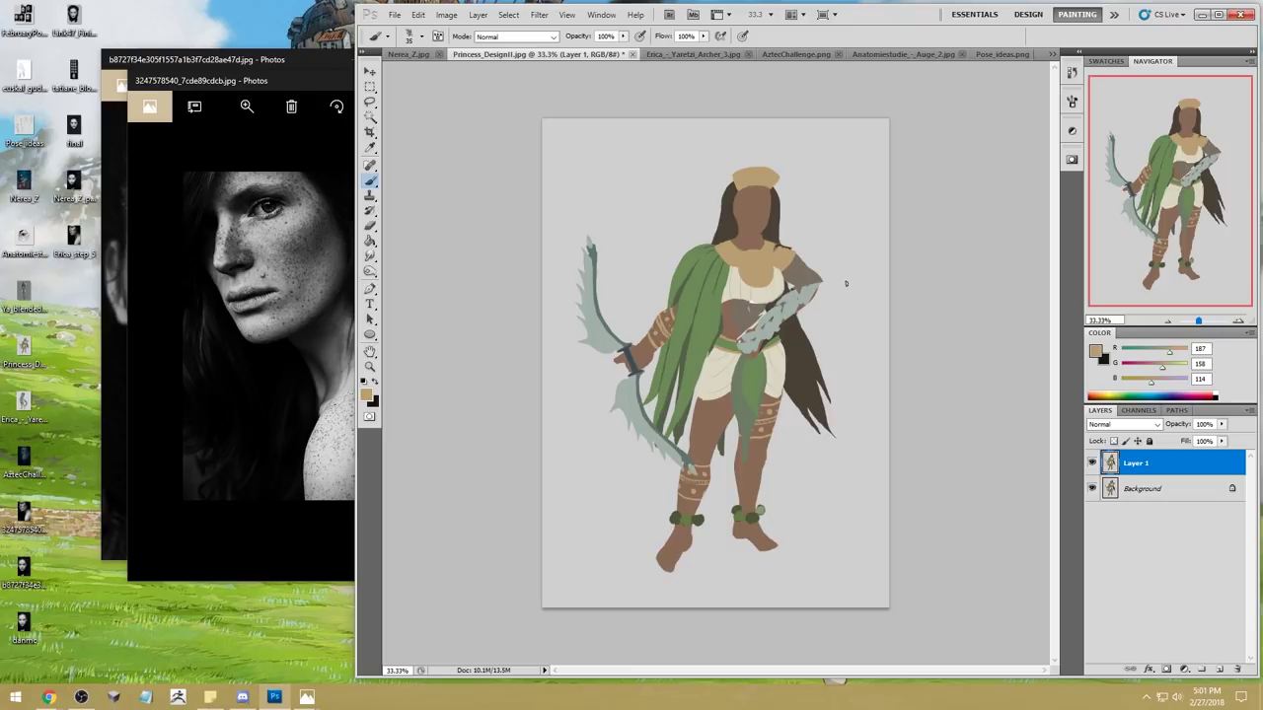
Step: Repair the midriff with sampled skin RGB 138, 106, 85 and the white top with RGB 219, 214, 195
left_click(736, 321, "alt")
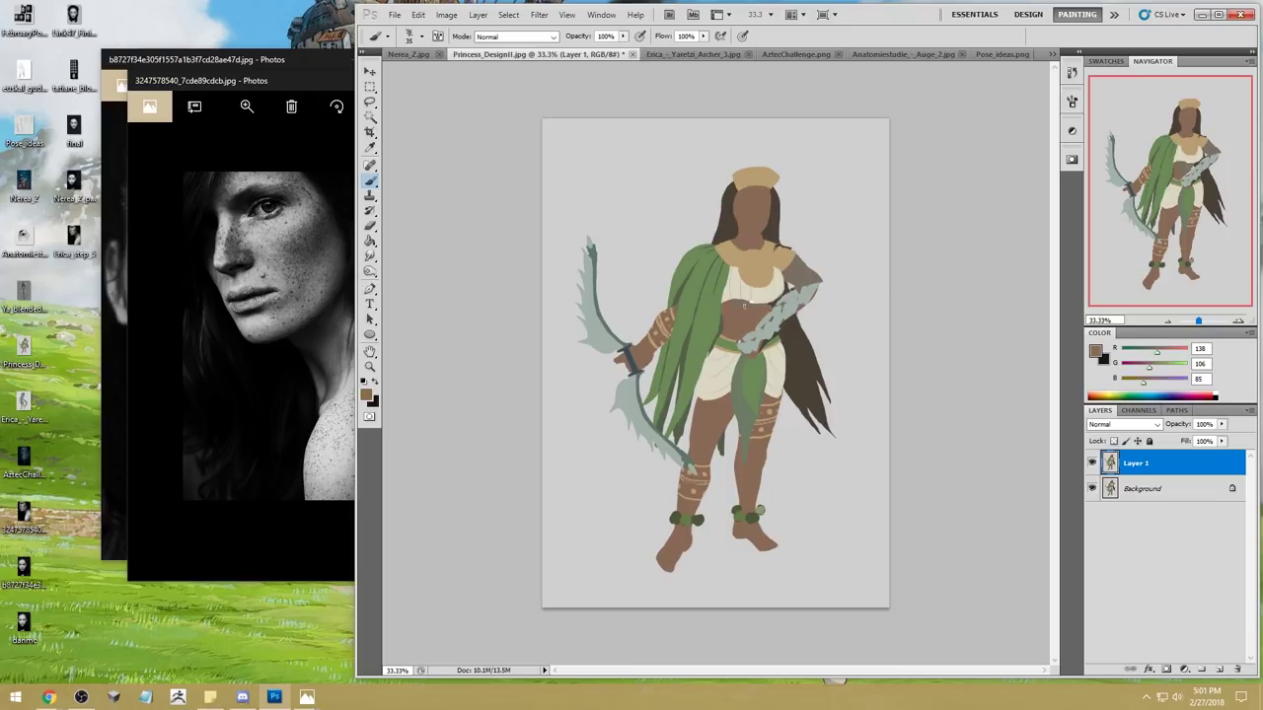
mouse_move(735, 287)
left_mouse_down()
mouse_move(756, 302)
mouse_move(781, 294)
left_mouse_up()
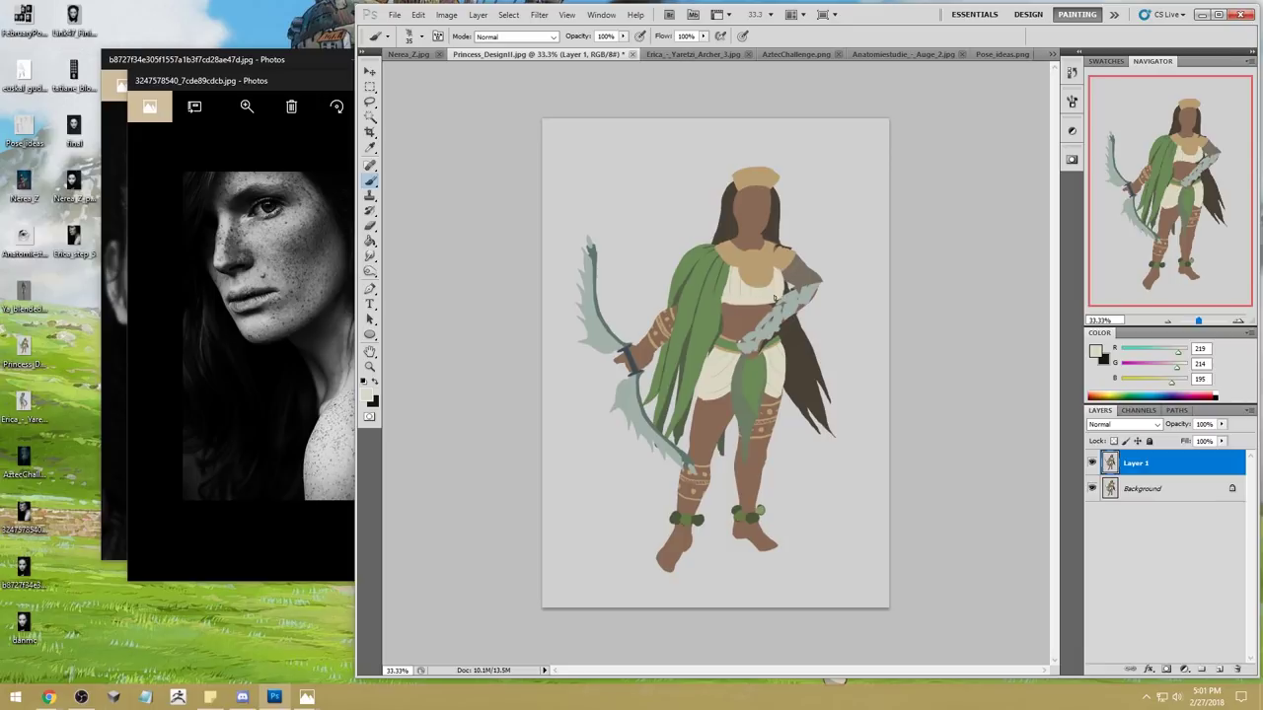
left_click(791, 344, "alt")
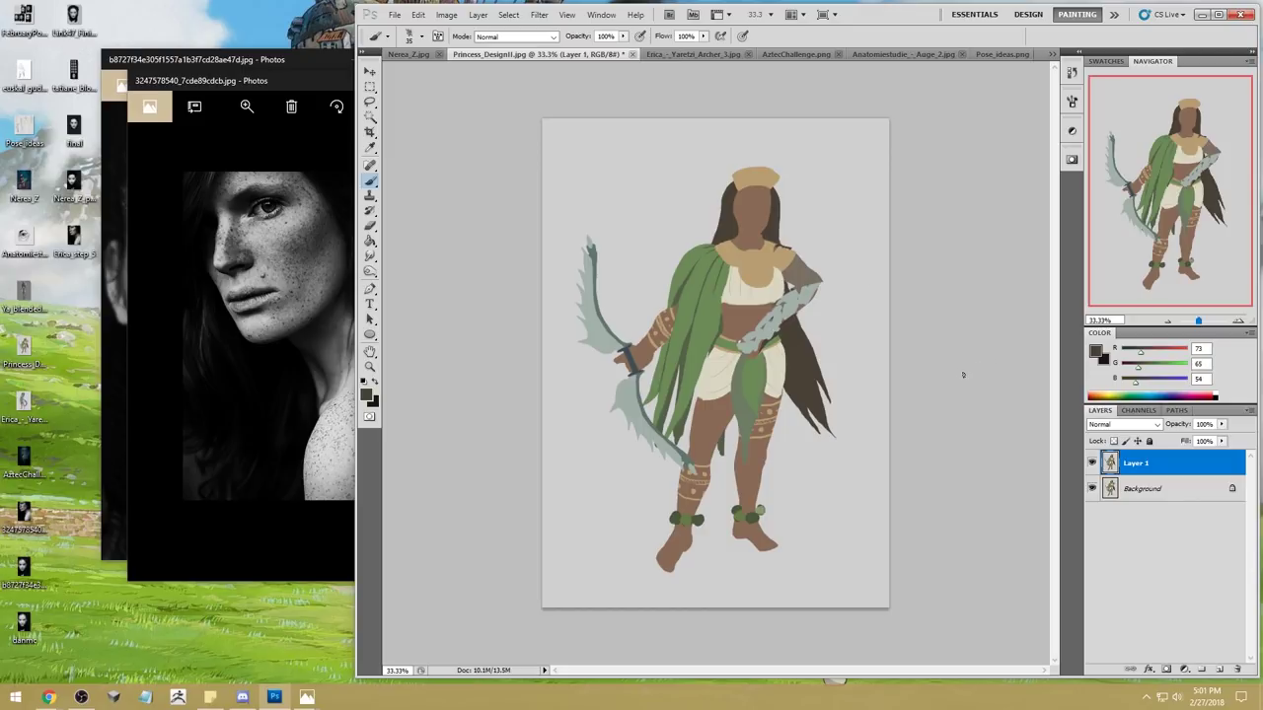
Step: Toggle Layer 1's visibility repeatedly to compare the retouched pose with the original
left_click(1093, 464)
left_click(1092, 466)
left_click(1092, 466)
left_click(1092, 466)
left_click(1092, 466)
left_click(1093, 466)
left_click(1092, 466)
left_click(1093, 466)
left_click(1092, 466)
left_click(1092, 466)
Step: Switch to Pose_ideas.png and sketch circle and triangle figure shapes beside pose 7 in RGB 45, 45, 45, undoing the circle around pose 5's torso
left_click(1002, 53)
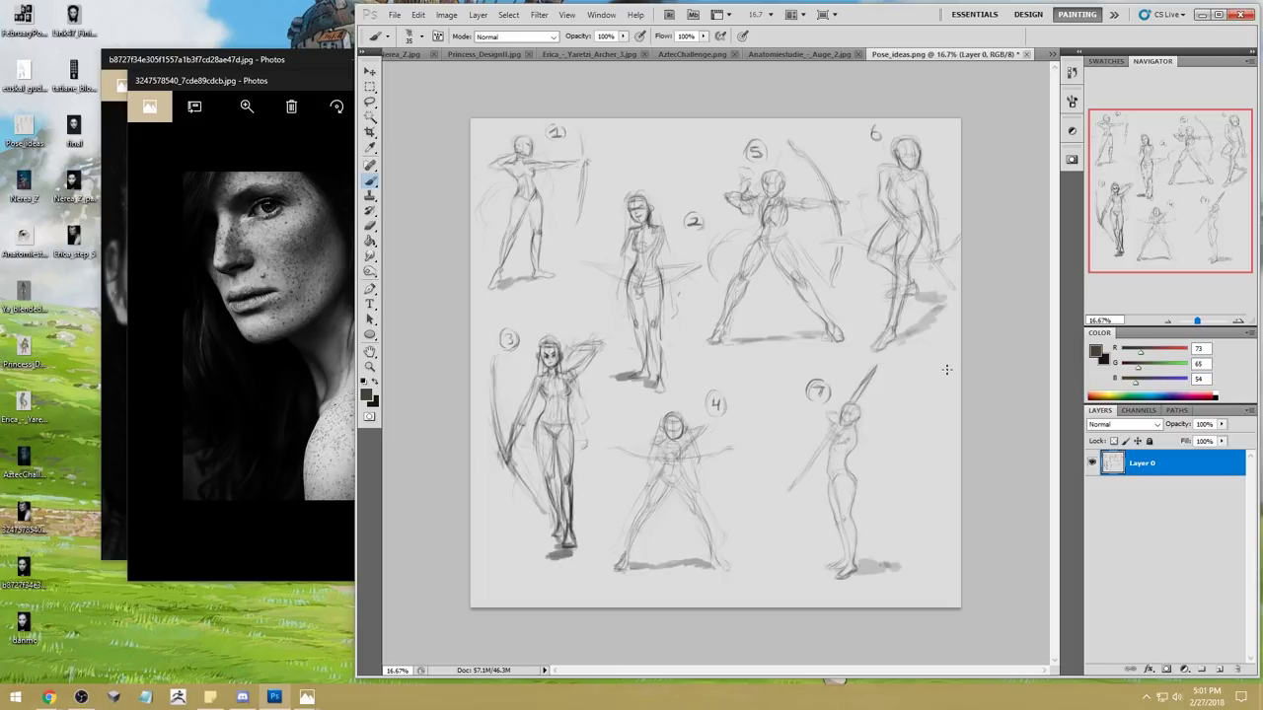
left_click(651, 216, "alt")
mouse_move(923, 381)
left_mouse_down()
mouse_move(901, 393)
mouse_move(922, 381)
mouse_move(886, 498)
mouse_move(936, 471)
mouse_move(927, 501)
mouse_move(894, 499)
mouse_move(887, 532)
mouse_move(898, 508)
mouse_move(925, 543)
left_mouse_up()
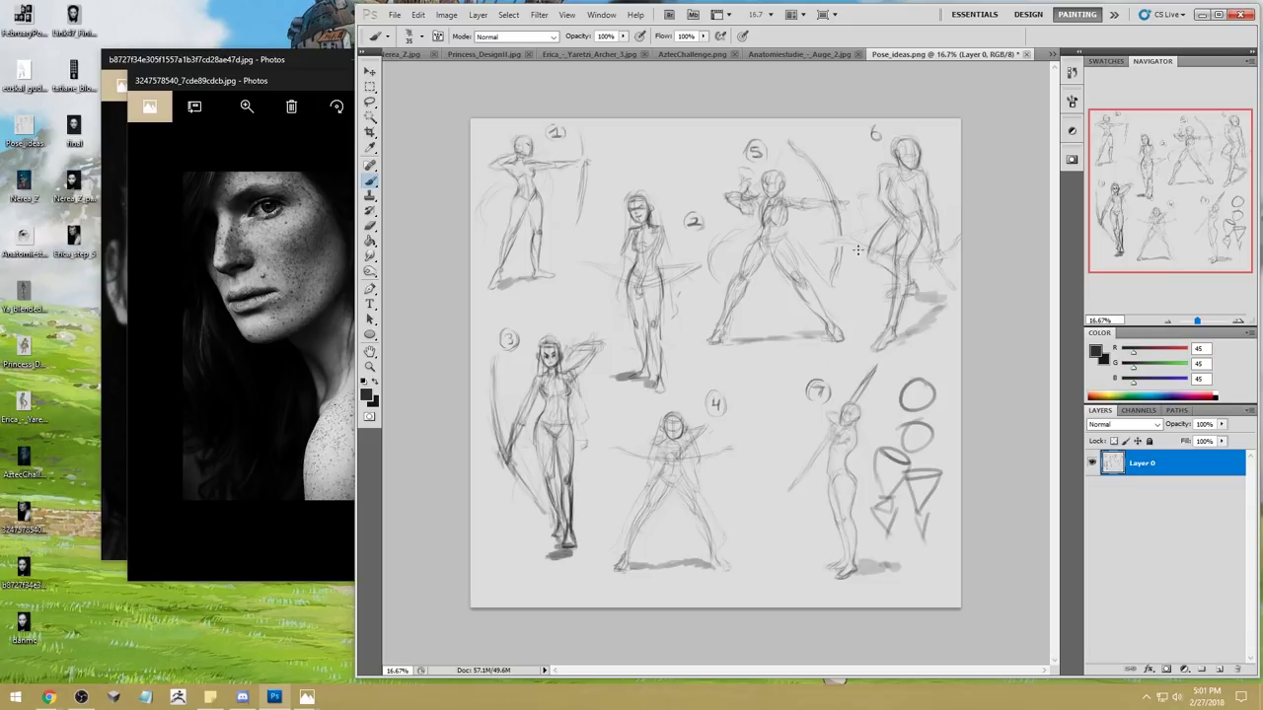
mouse_move(792, 212)
left_mouse_down()
mouse_move(754, 261)
mouse_move(748, 213)
left_mouse_up()
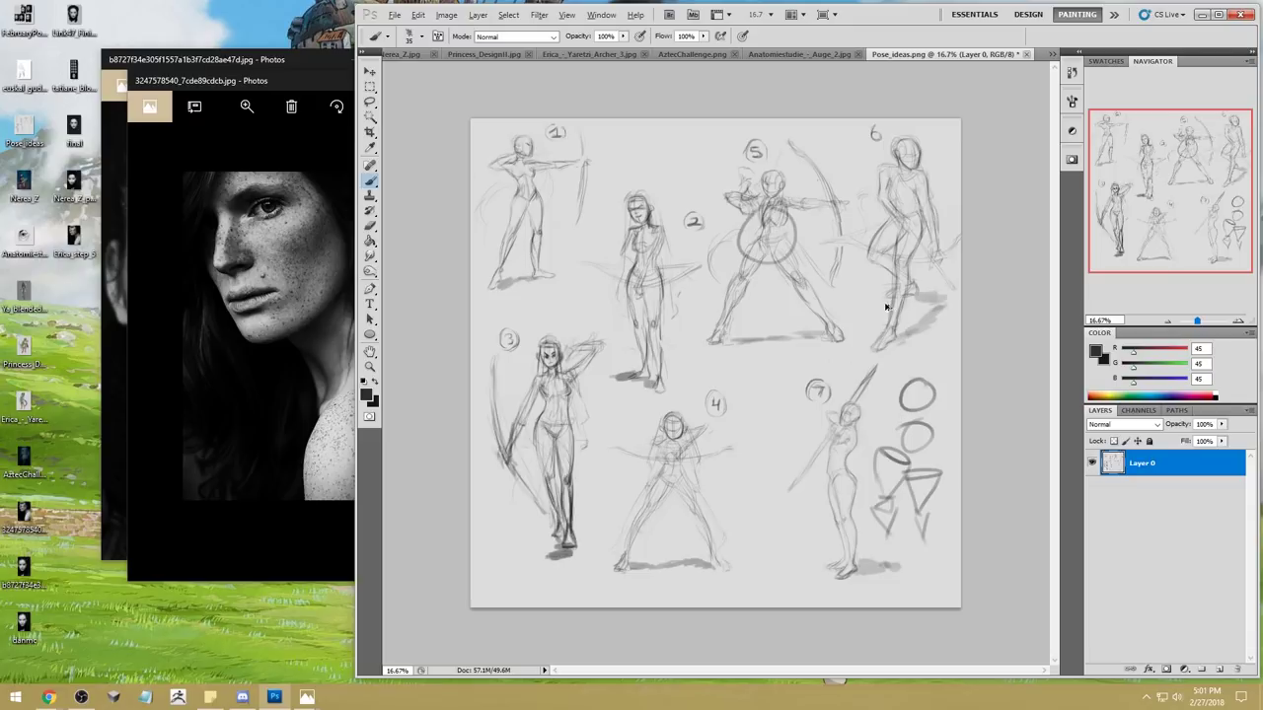
key("ctrl+alt+z")
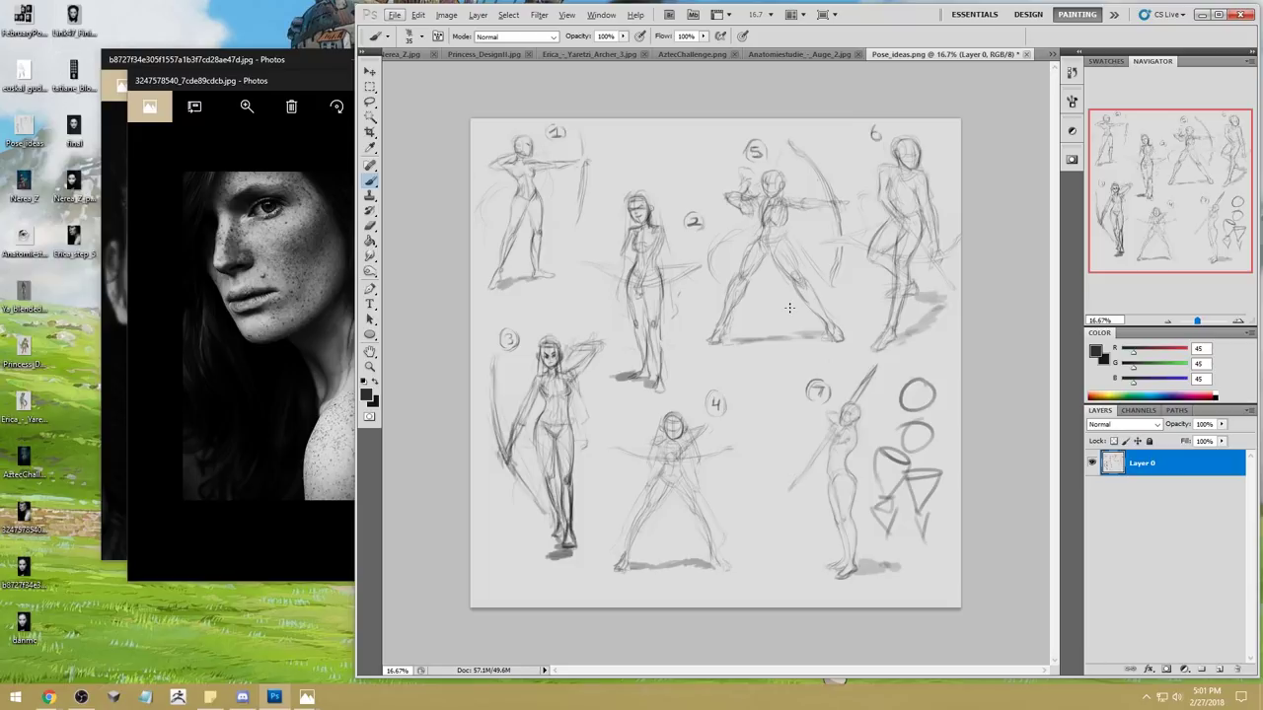
Step: Draw flowing curves between poses 4 and 7 and place five dots around pose 2 on Pose_ideas.png
left_click_drag(785, 357, 736, 481)
mouse_move(786, 357)
left_mouse_down()
mouse_move(807, 456)
mouse_move(765, 531)
left_mouse_up()
left_click_drag(786, 391, 797, 539)
left_click(687, 147)
left_click(616, 156)
left_click(606, 248)
left_click(558, 242)
left_click(689, 183)
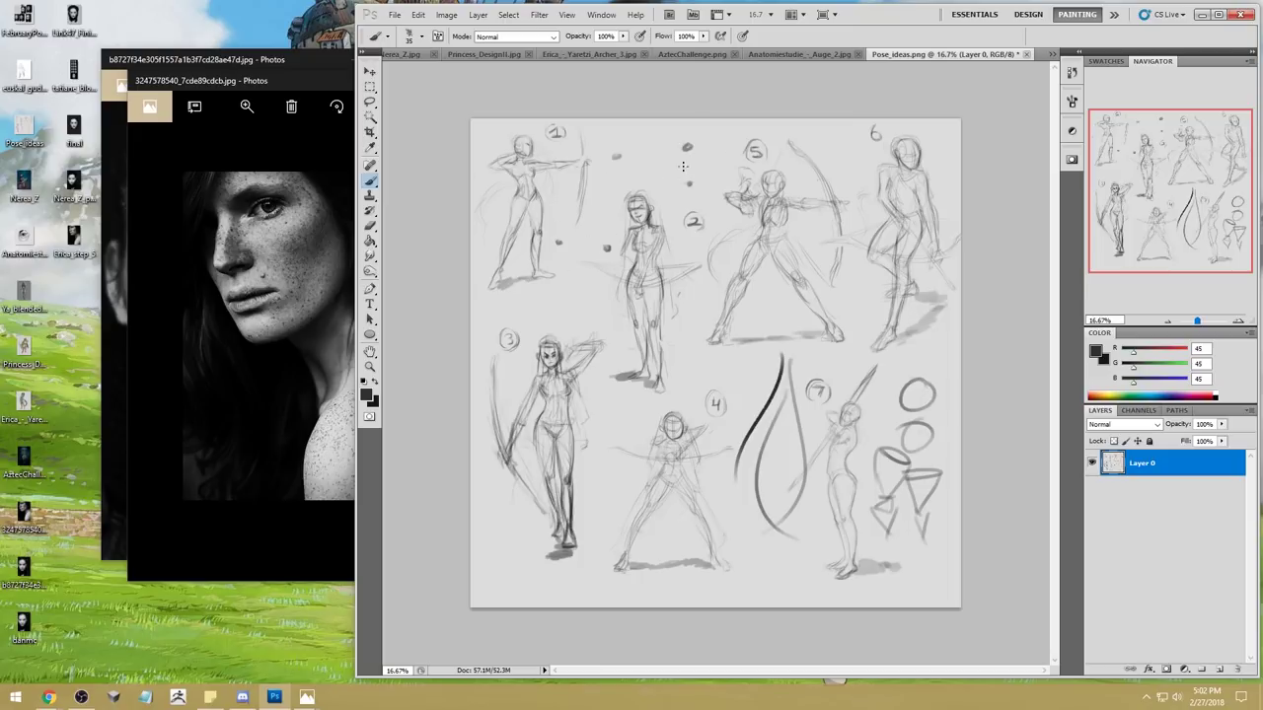
mouse_move(688, 148)
left_mouse_down()
mouse_move(596, 246)
mouse_move(505, 247)
left_mouse_up()
key("ctrl+z")
mouse_move(686, 146)
left_mouse_down()
mouse_move(569, 231)
mouse_move(529, 232)
mouse_move(646, 217)
mouse_move(529, 244)
left_mouse_up()
key("ctrl+z")
key("ctrl+z")
mouse_move(688, 148)
left_mouse_down()
mouse_move(550, 225)
mouse_move(553, 244)
mouse_move(552, 222)
mouse_move(555, 237)
mouse_move(624, 154)
mouse_move(558, 245)
mouse_move(560, 217)
mouse_move(554, 241)
left_mouse_up()
key("ctrl+z")
key("ctrl+z")
key("ctrl+z")
key("ctrl+z")
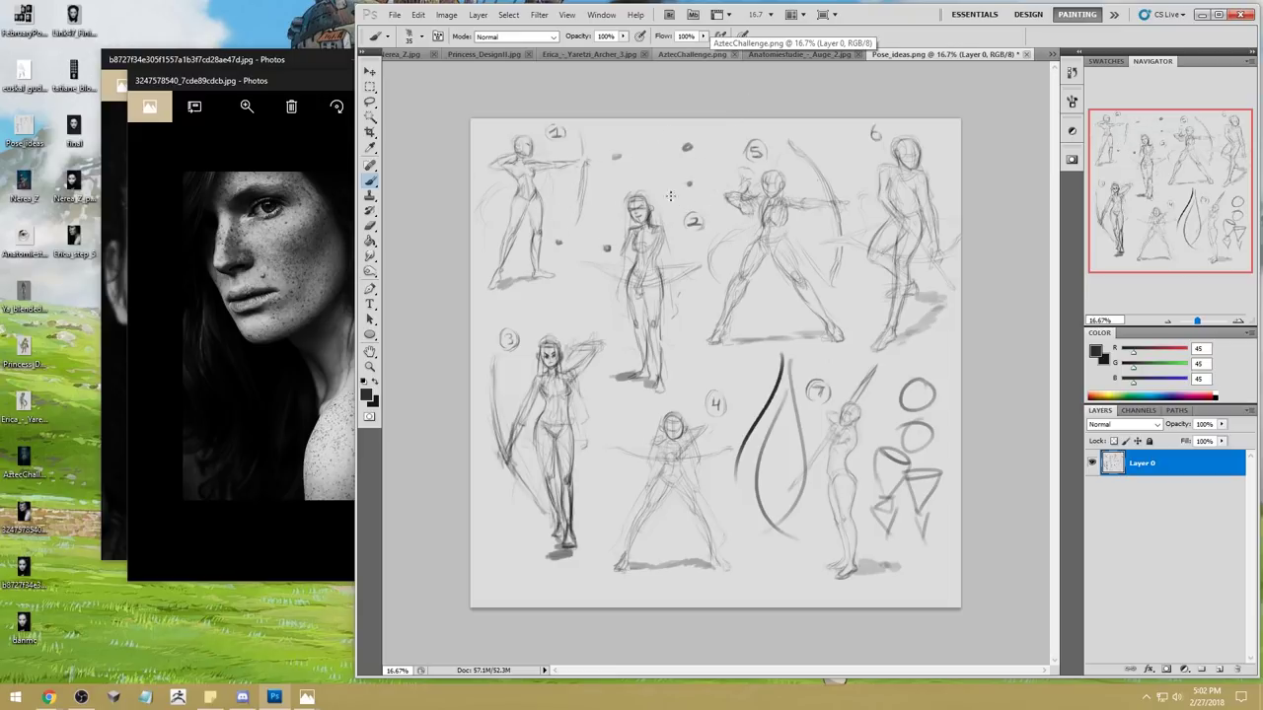
Step: Encircle the shapes beside pose 7 and connect the five dots around pose 2 into one closed, curved outline
mouse_move(913, 373)
left_mouse_down()
mouse_move(943, 417)
mouse_move(952, 370)
left_mouse_up()
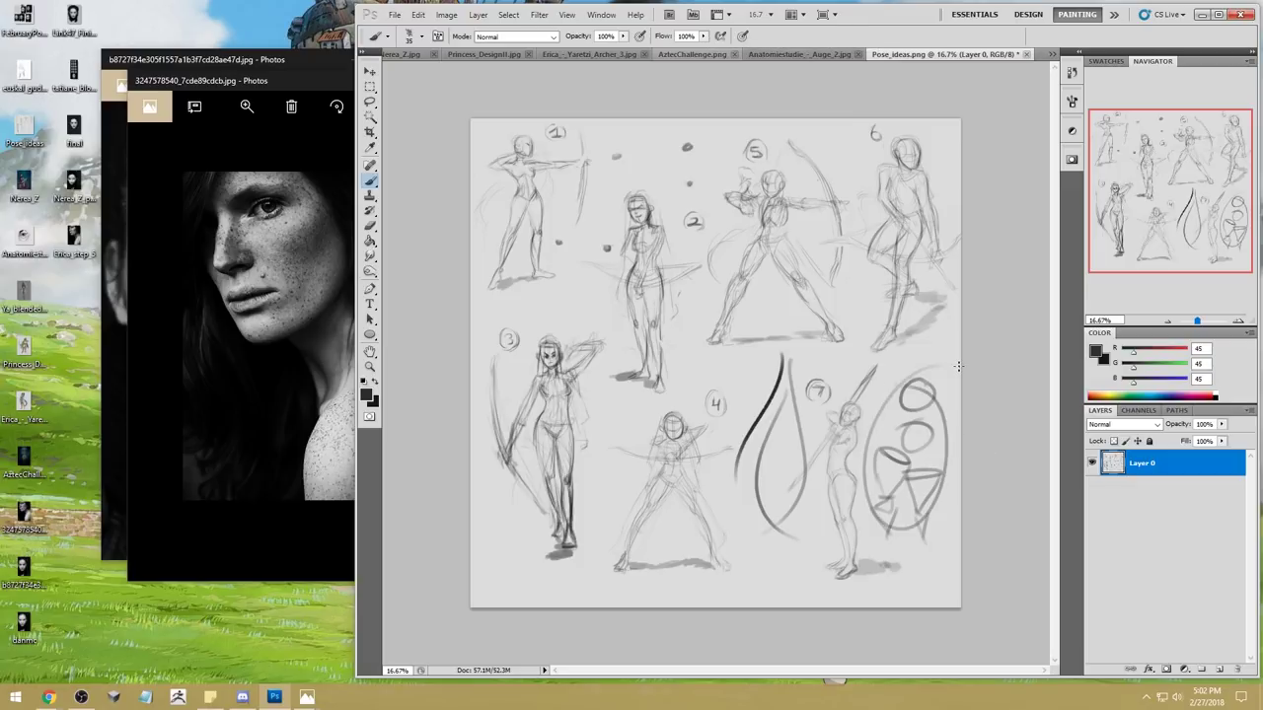
left_click_drag(697, 146, 683, 191)
key("ctrl+z")
mouse_move(688, 146)
left_mouse_down()
mouse_move(563, 247)
mouse_move(691, 183)
left_mouse_up()
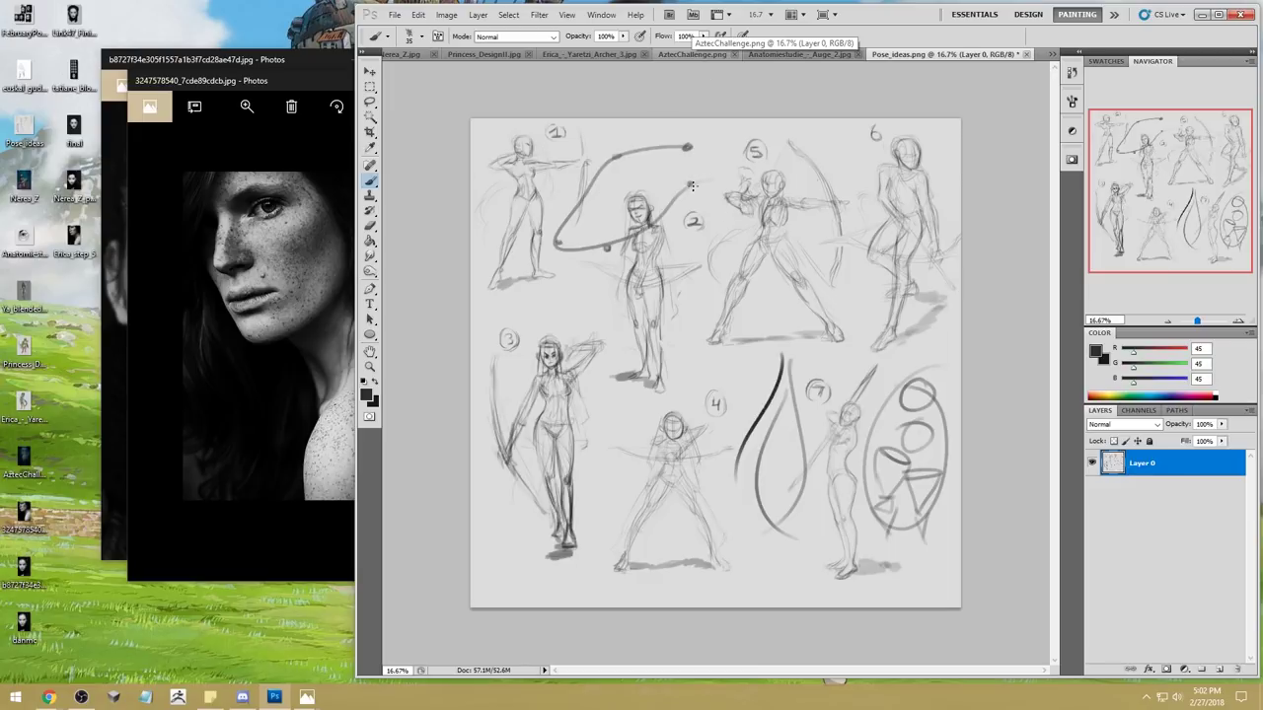
mouse_move(688, 146)
left_mouse_down()
mouse_move(753, 148)
mouse_move(695, 184)
left_mouse_up()
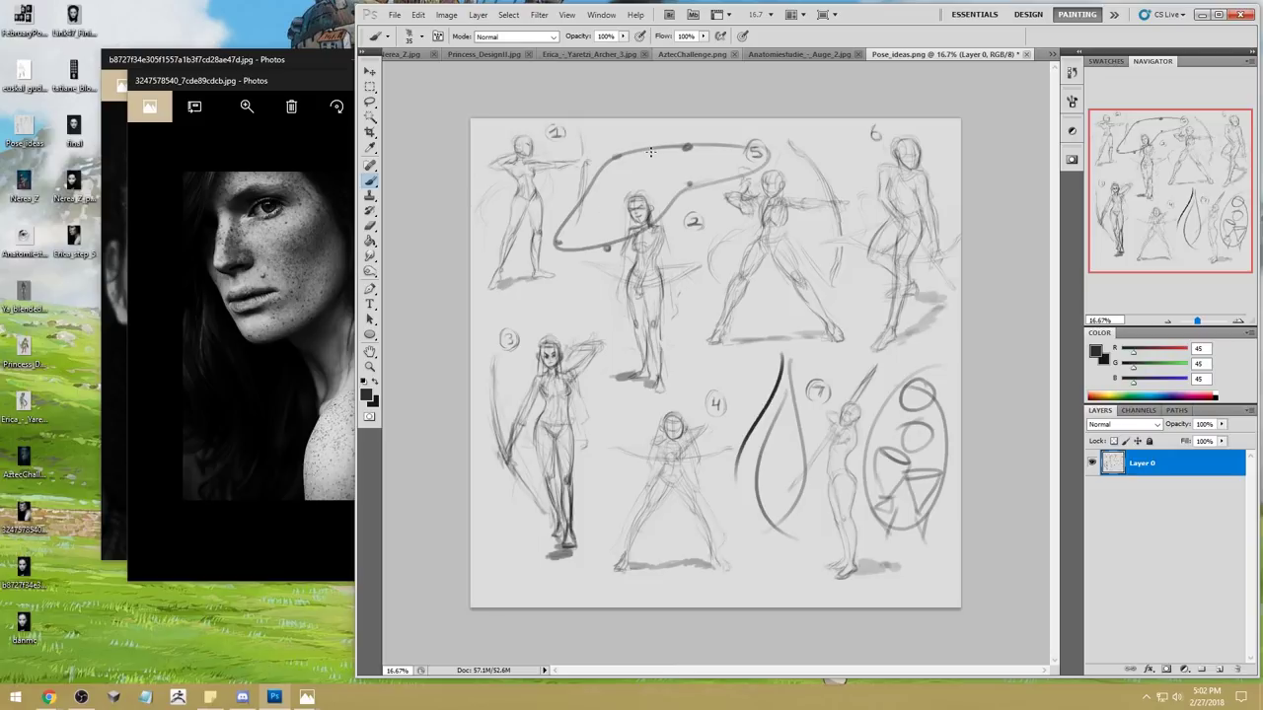
Step: Sketch a long sweeping bow curve through pose 4 and trace the curve of pose 5's bow
mouse_move(696, 309)
left_mouse_down()
mouse_move(707, 452)
mouse_move(616, 549)
mouse_move(540, 592)
left_mouse_up()
left_click_drag(795, 143, 838, 287)
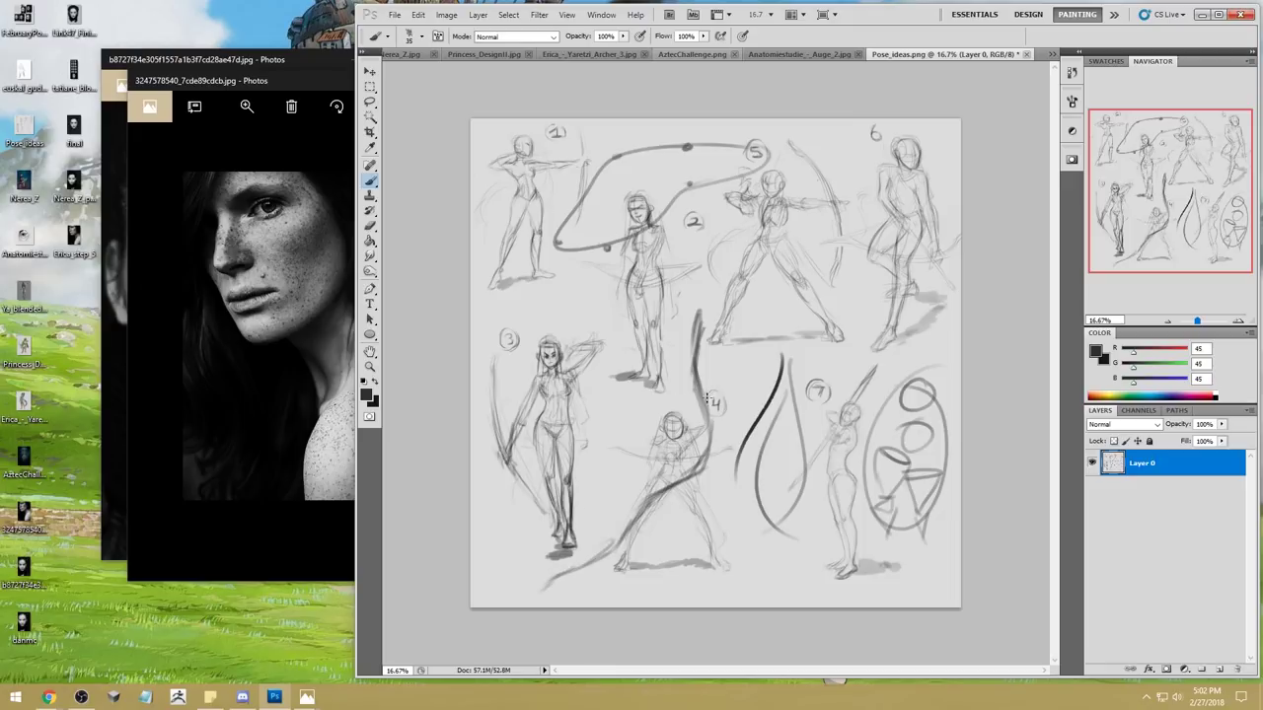
left_click_drag(906, 454, 912, 458)
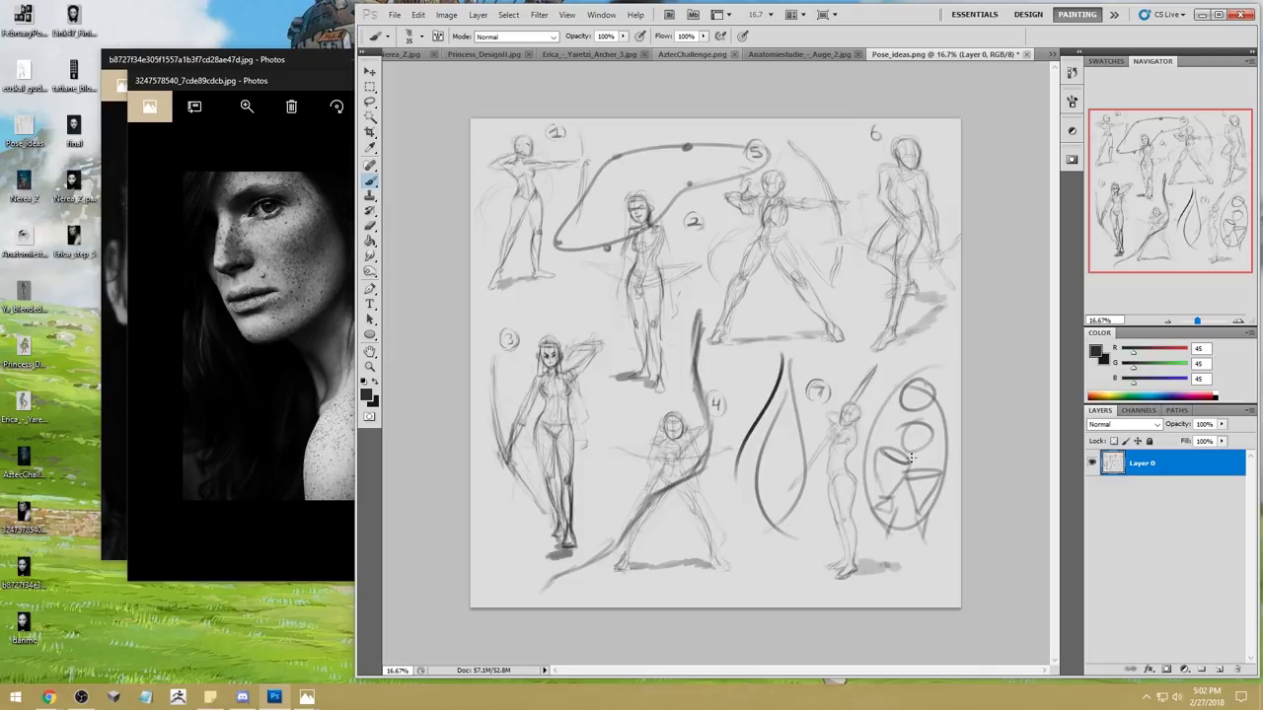
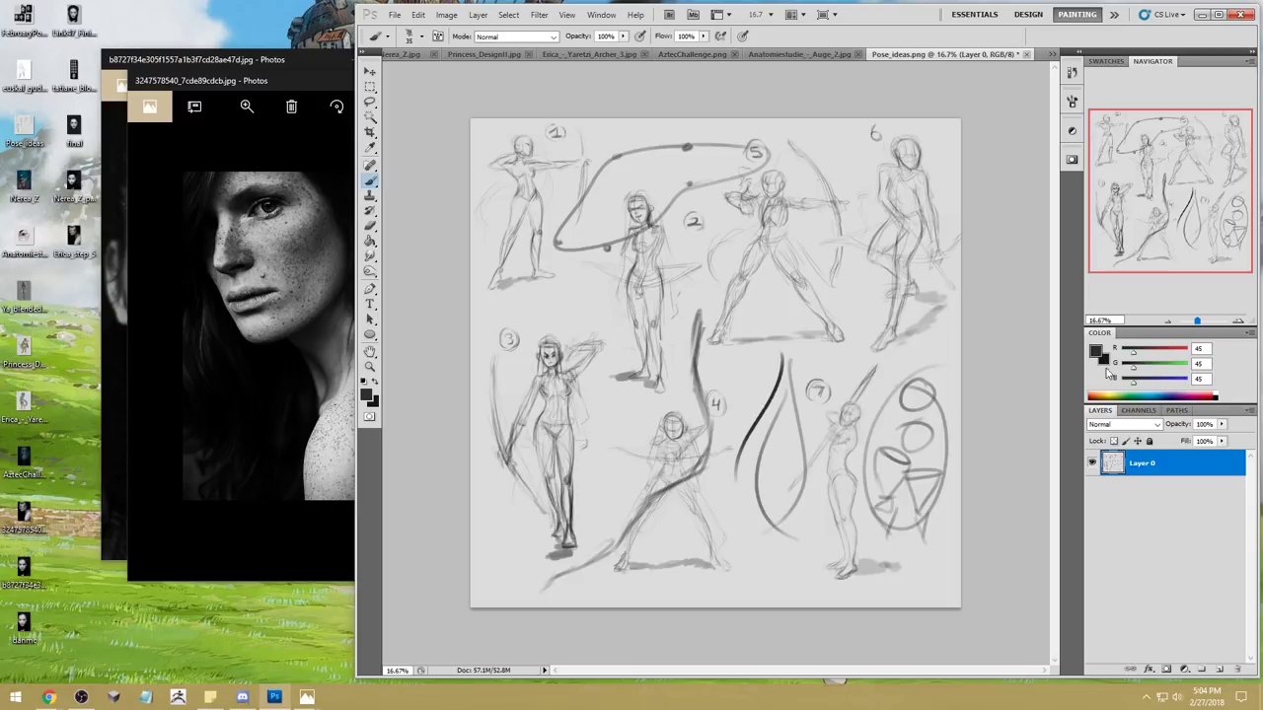
left_click(1145, 426)
left_click(1225, 442)
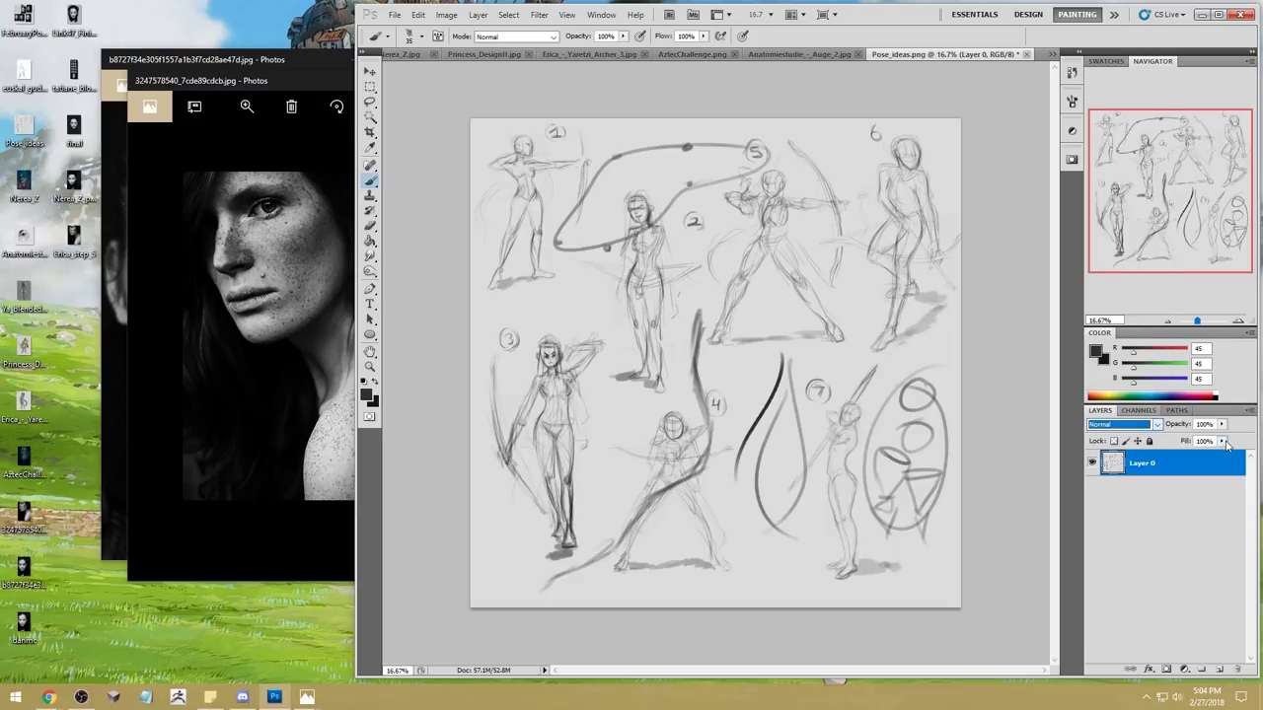
left_click(1224, 441)
mouse_move(1179, 456)
left_mouse_down()
mouse_move(1166, 457)
mouse_move(1224, 455)
left_mouse_up()
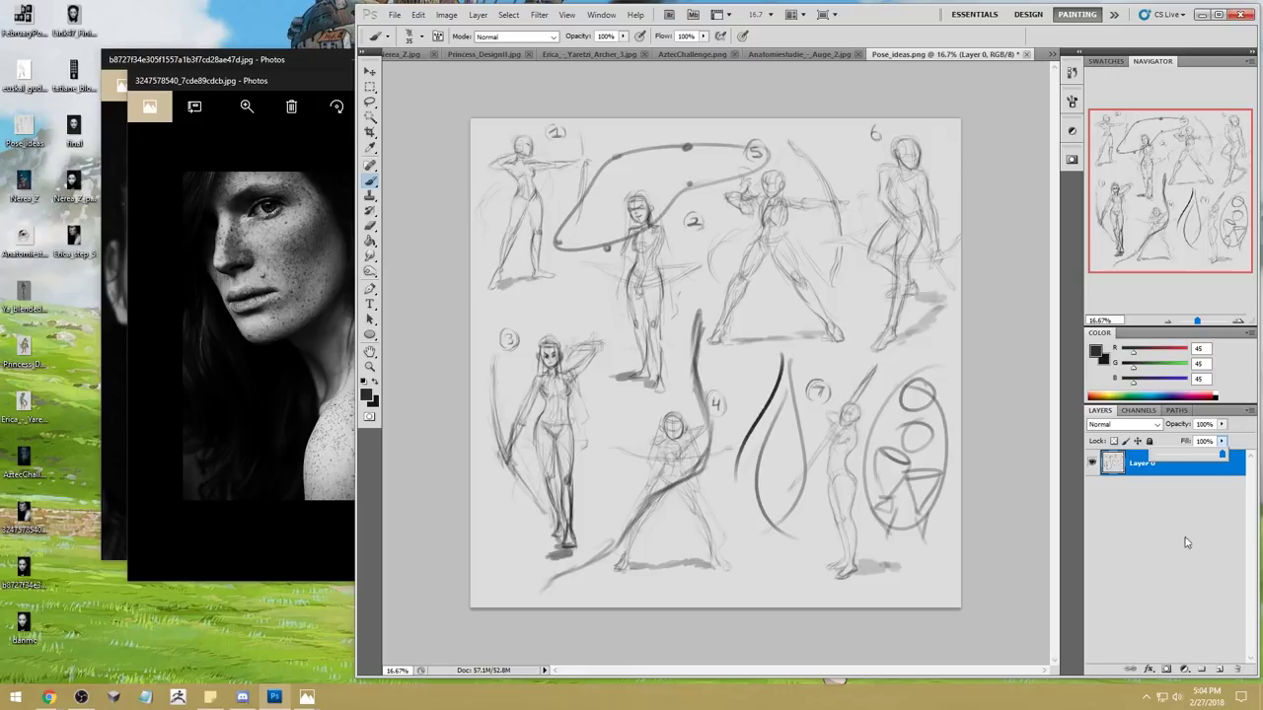
Step: Close Pose_ideas.png without saving its changes
left_click(1027, 54)
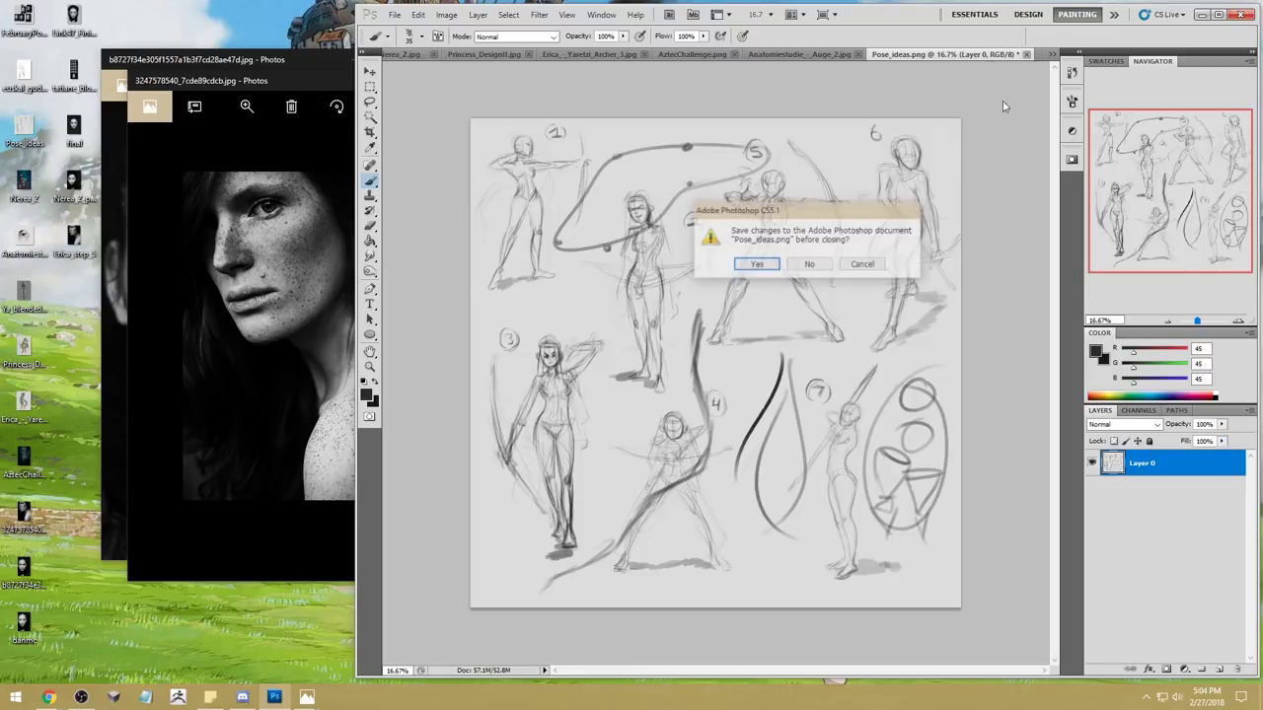
left_click(810, 265)
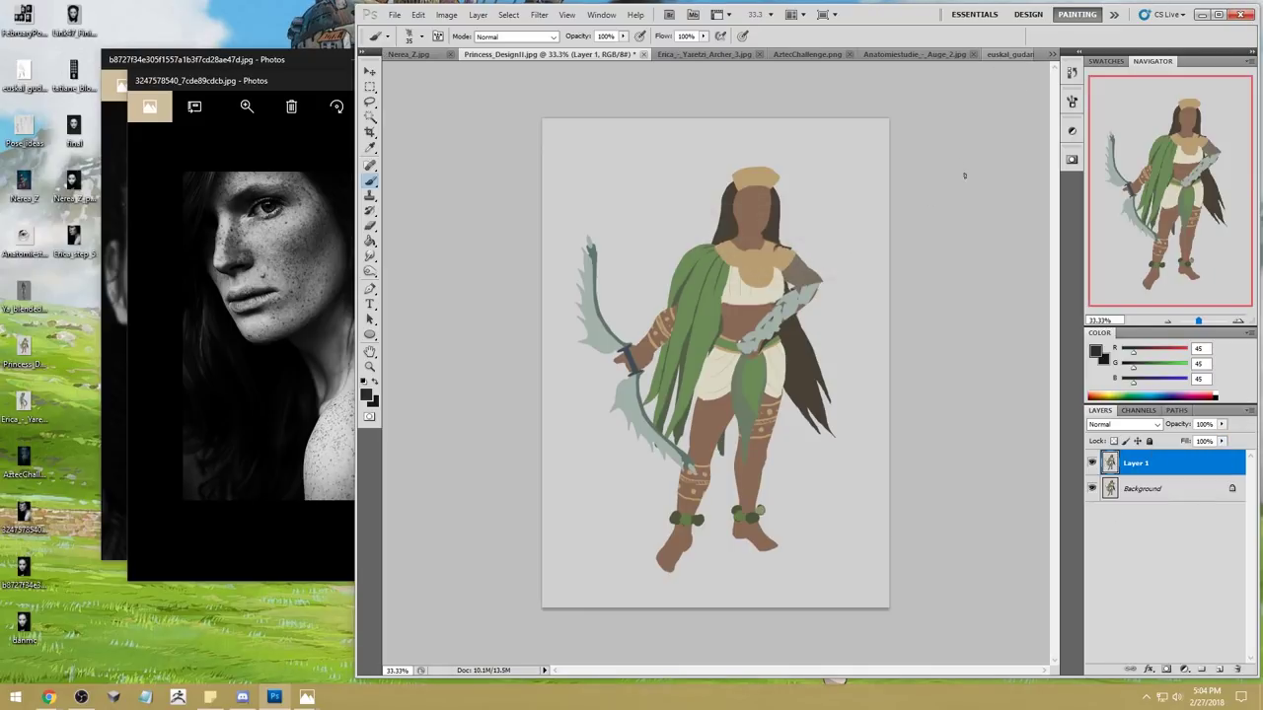
Step: Flatten Princess_DesignII.jpg and close it, saving the changes
left_click(642, 55)
left_click(756, 264)
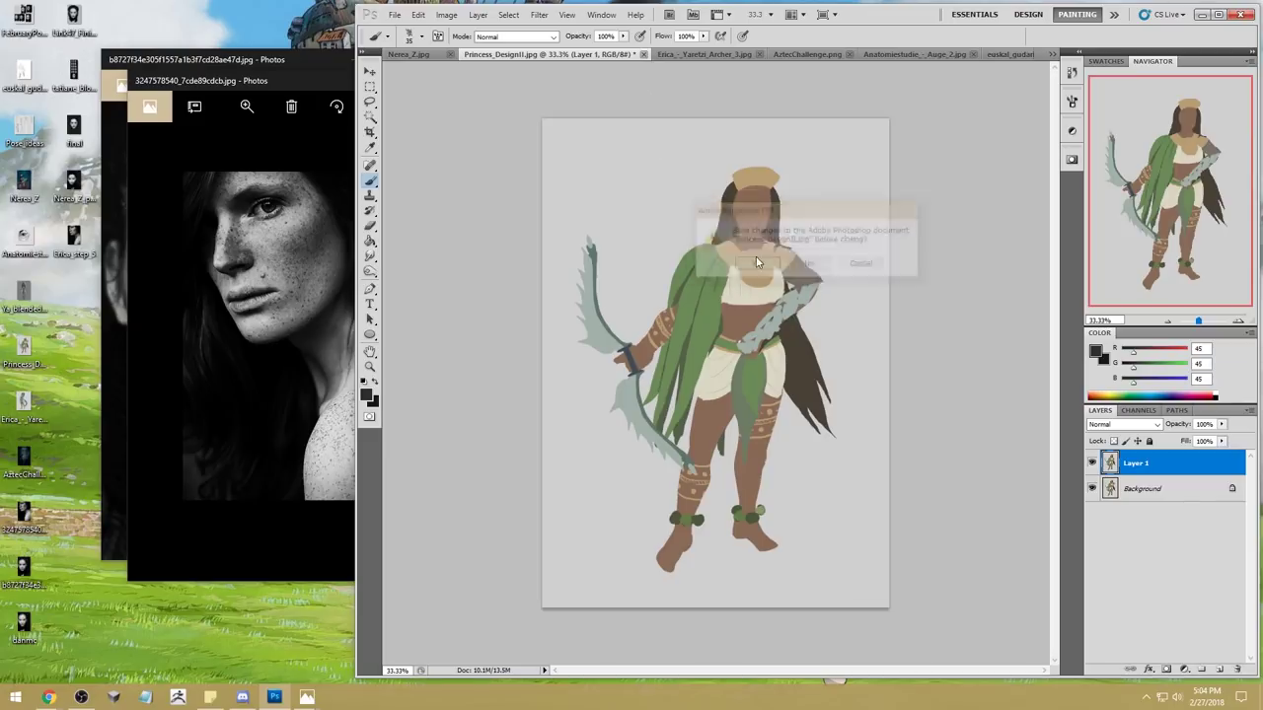
left_click(960, 383)
right_click(1174, 463)
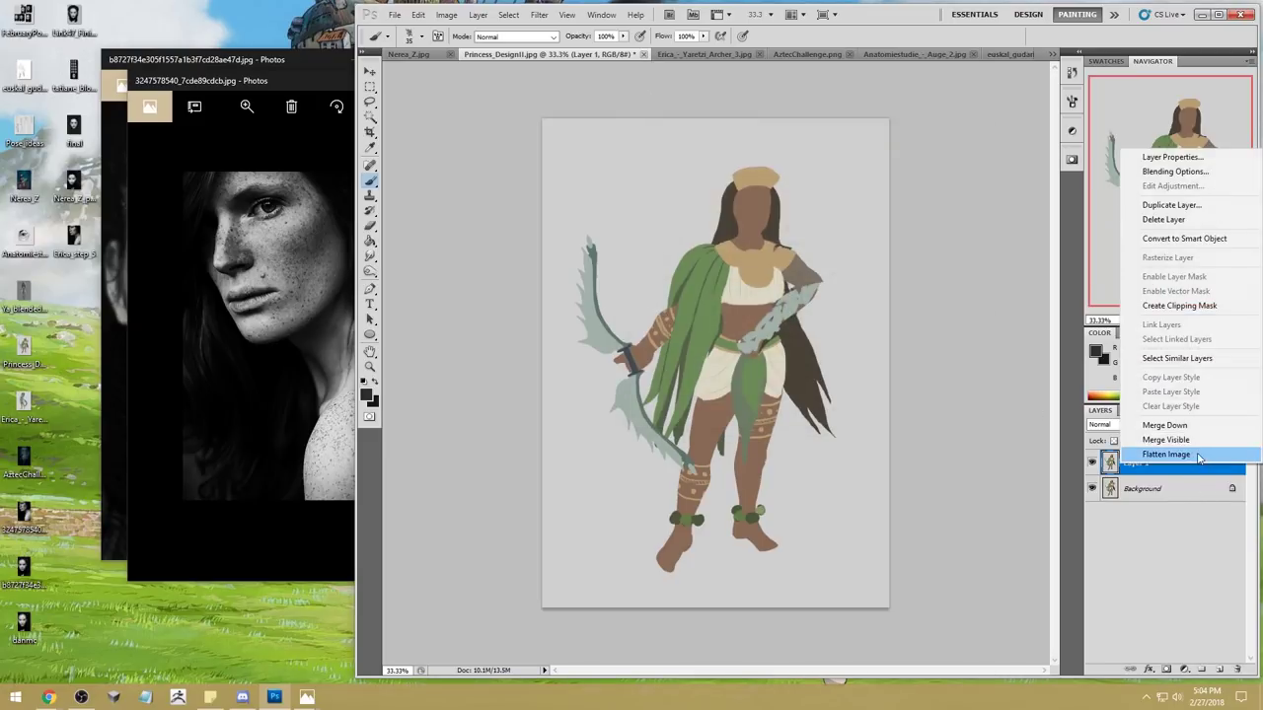
left_click(1135, 453)
left_click(620, 55)
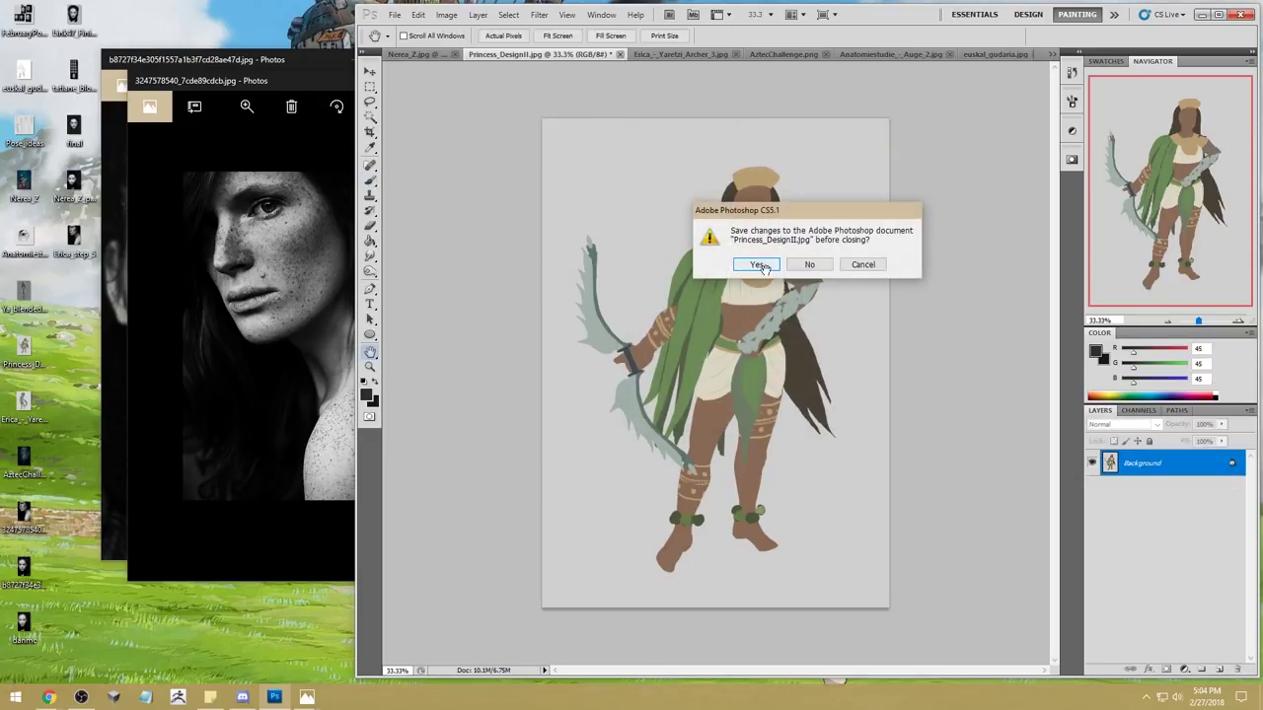
left_click(757, 264)
left_click(708, 192)
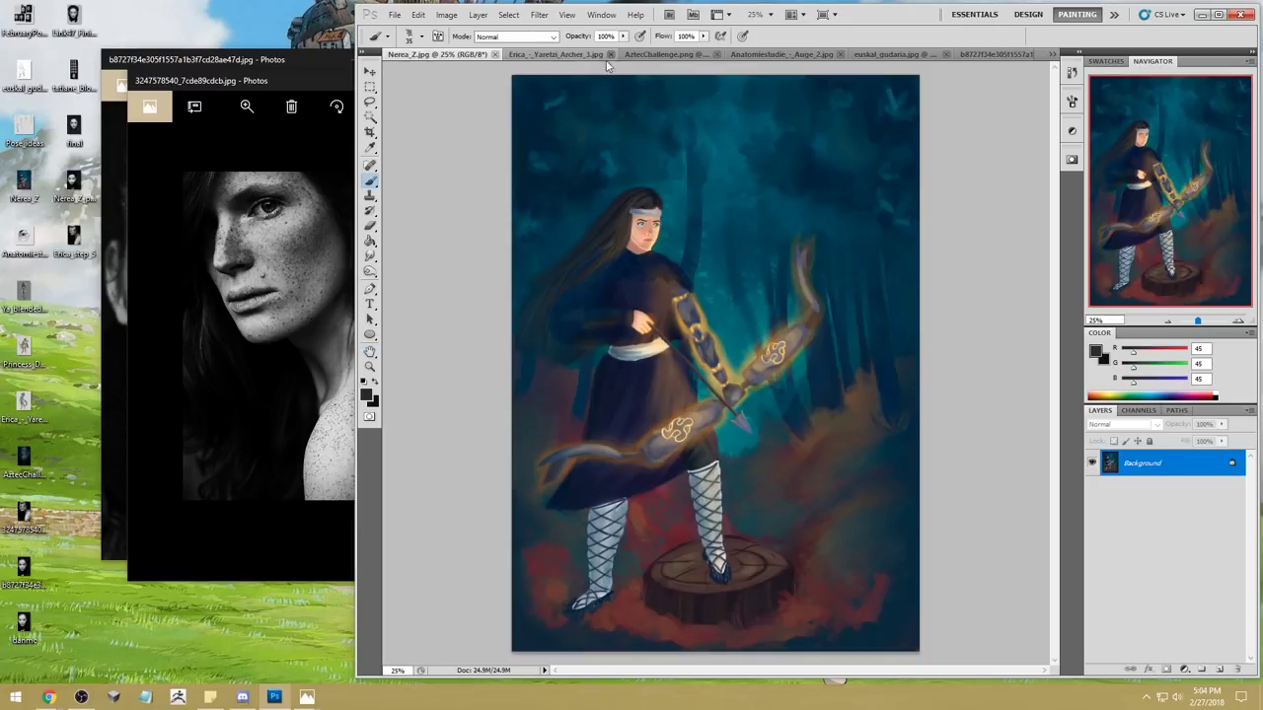
Step: Switch between the dark forest archer painting and the braided archer in green, ending on the braided archer
left_click(553, 54)
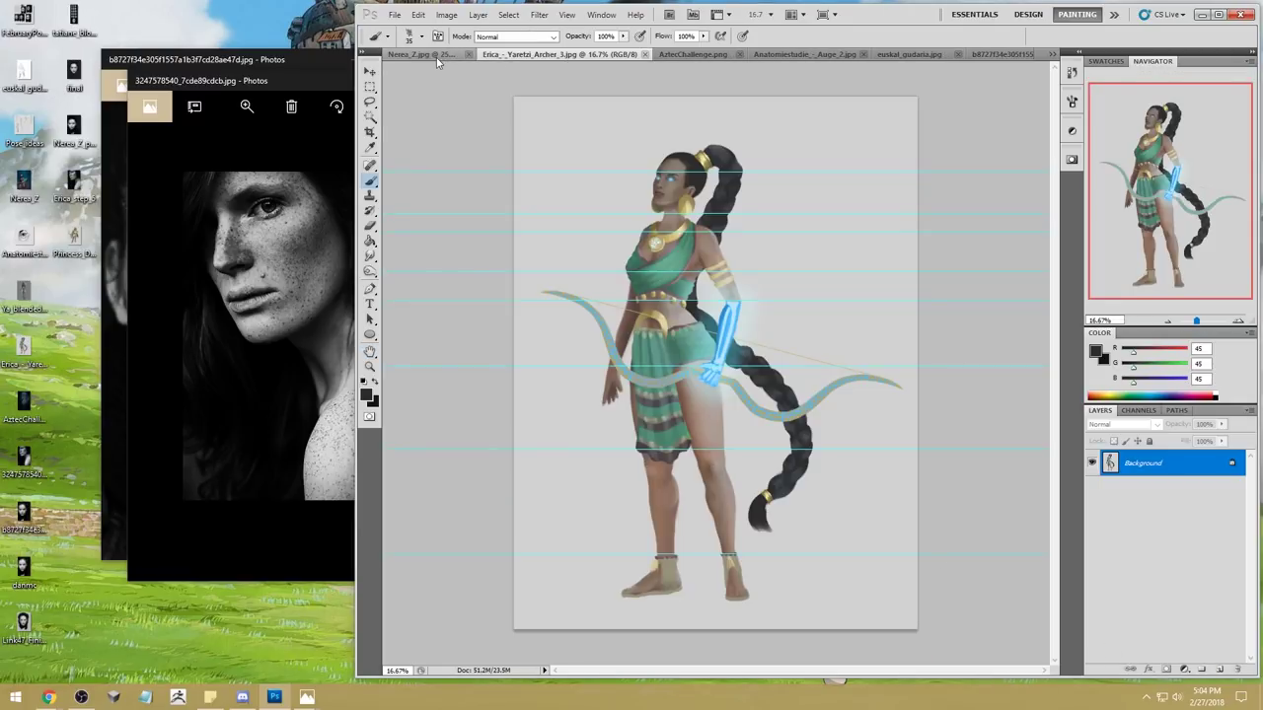
left_click(442, 55)
left_click(552, 55)
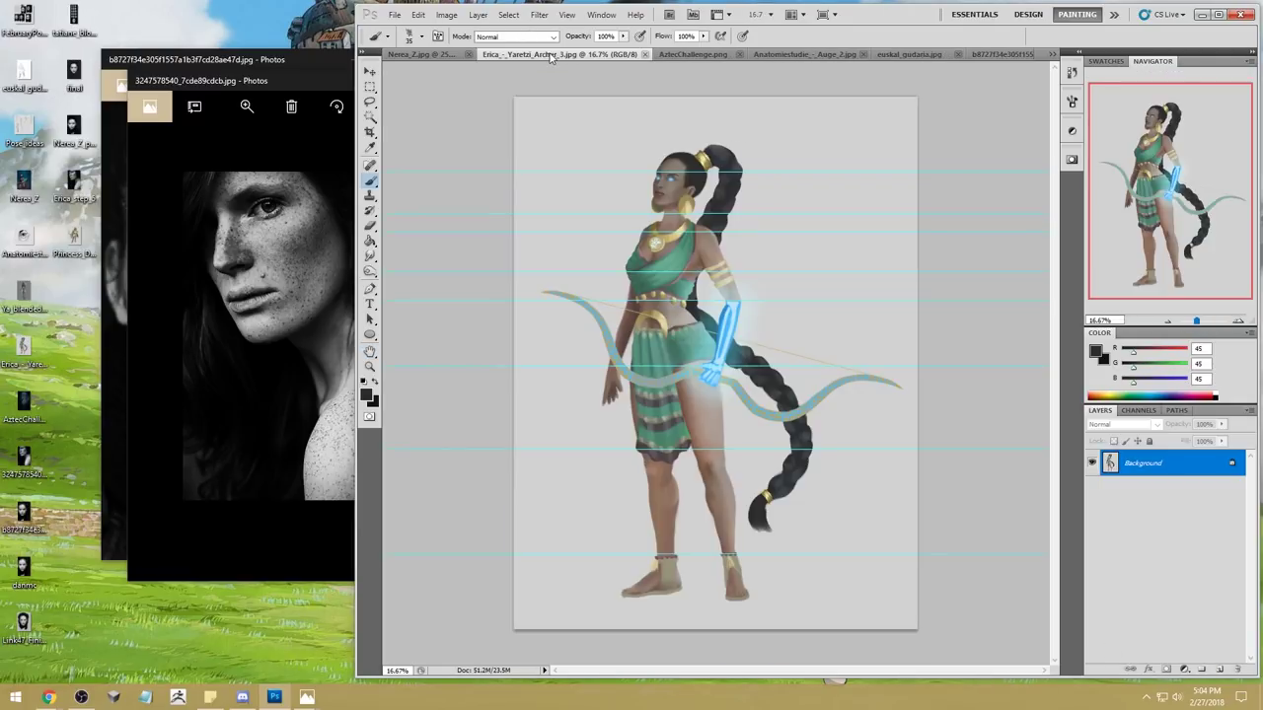
Step: Look at AztecChallenge.png, ending on the eye study Anatomiestudie_-_Auge_2.jpg
left_click(695, 55)
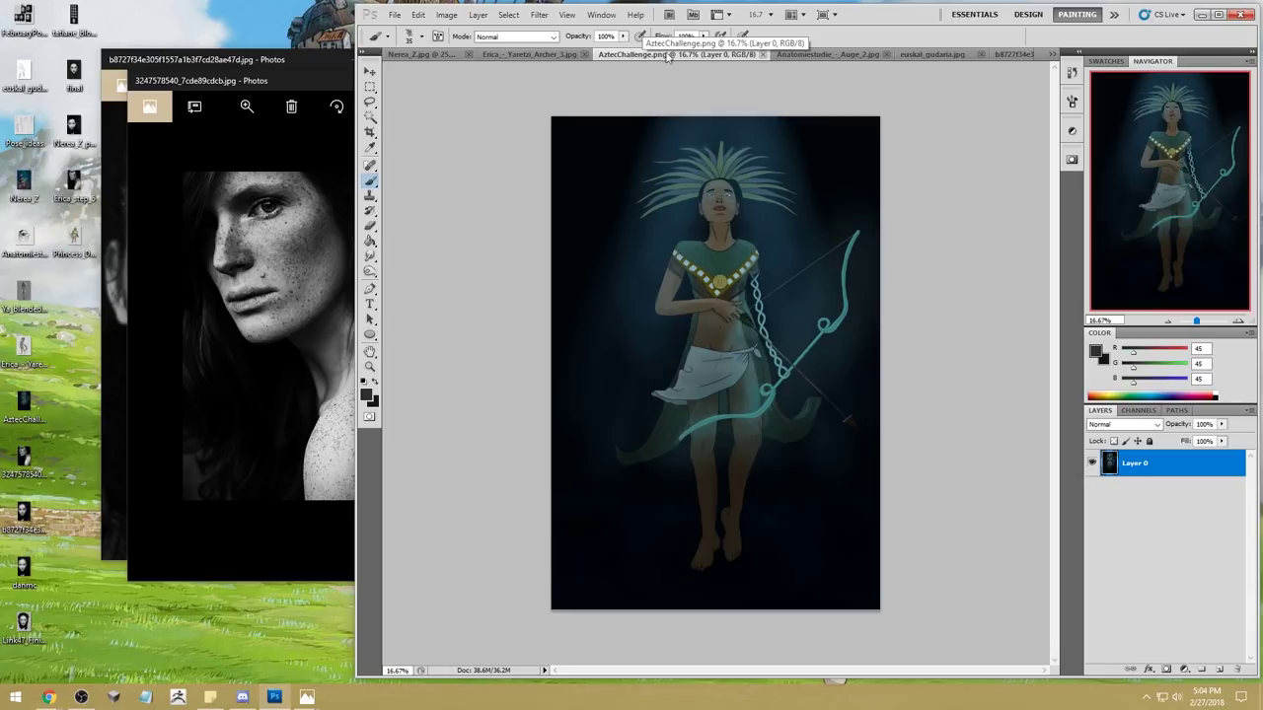
left_click(812, 55)
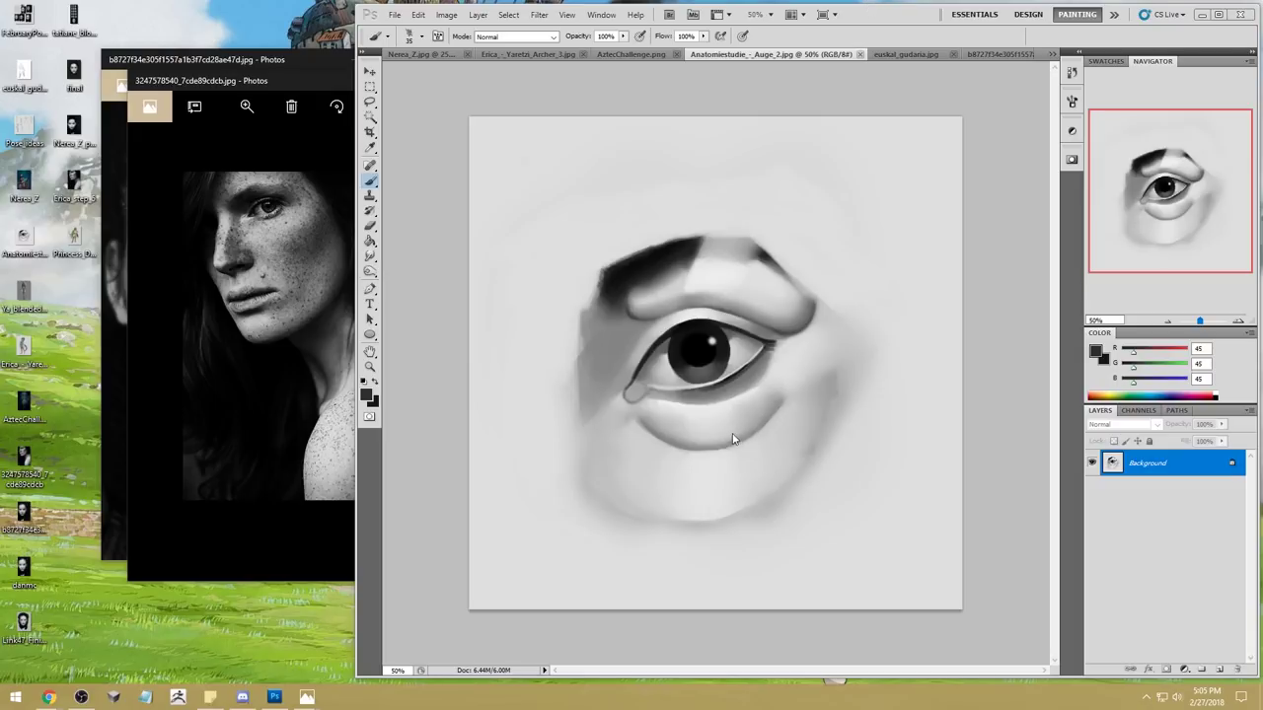
Step: Circle the under-eye fold and the brow area of the eye study, and undo both marks
mouse_move(660, 425)
left_mouse_down()
mouse_move(611, 420)
mouse_move(789, 401)
mouse_move(619, 410)
left_mouse_up()
mouse_move(797, 342)
left_mouse_down()
mouse_move(667, 320)
mouse_move(654, 244)
mouse_move(817, 333)
left_mouse_up()
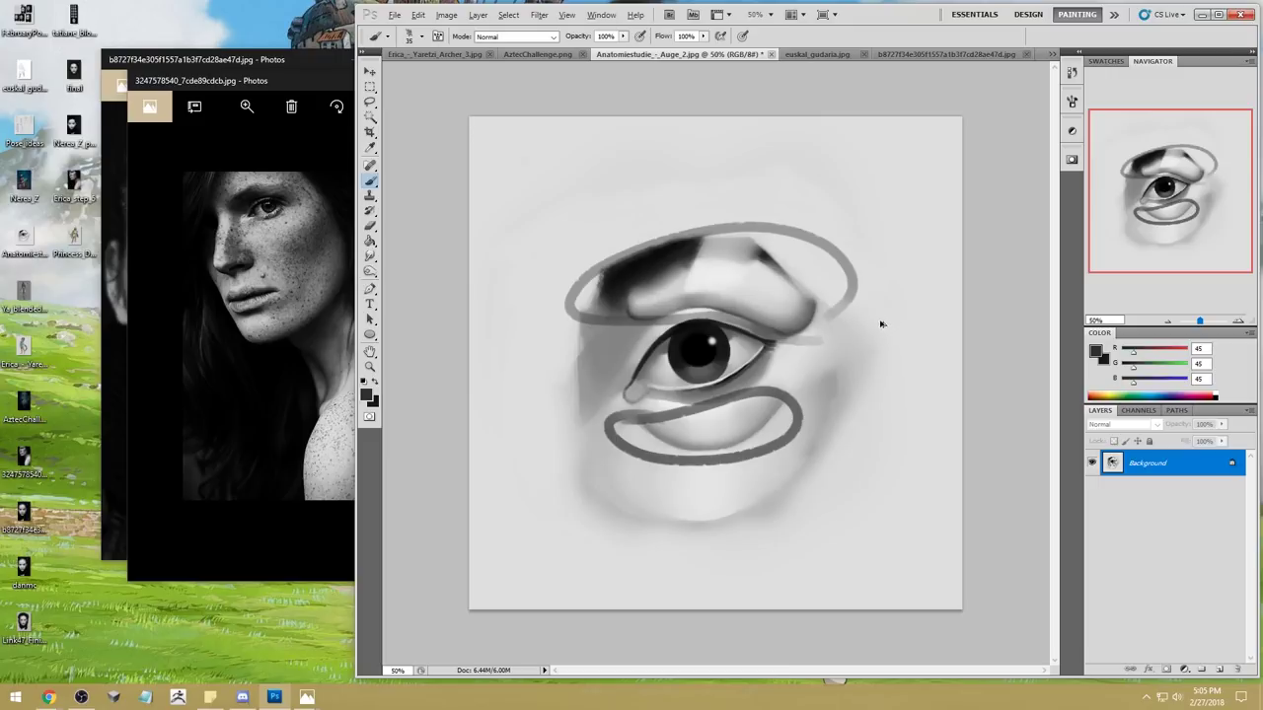
key("ctrl+alt+z")
key("ctrl+alt+z")
Step: Set the Smudge tool's strength to 20% and blend the puffy upper-lid fold into the surrounding skin
key("r")
left_click_drag(801, 339, 816, 300)
left_click(597, 36)
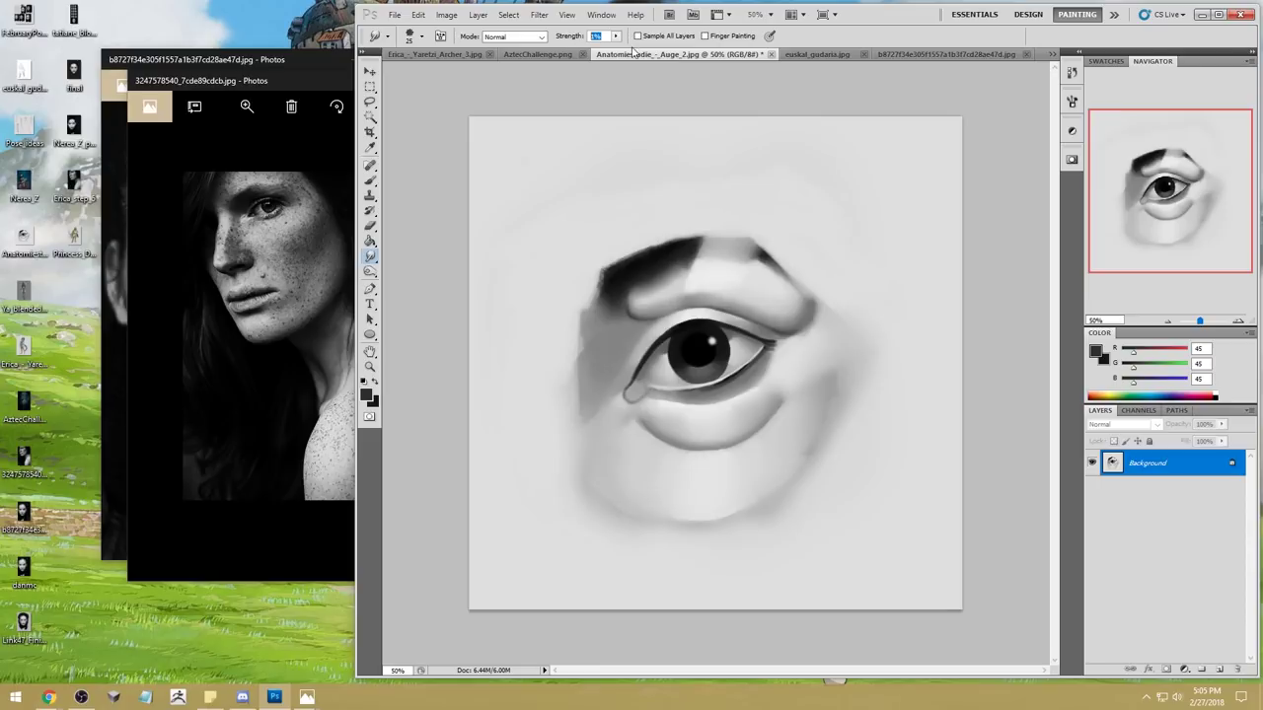
type("20")
key("Return")
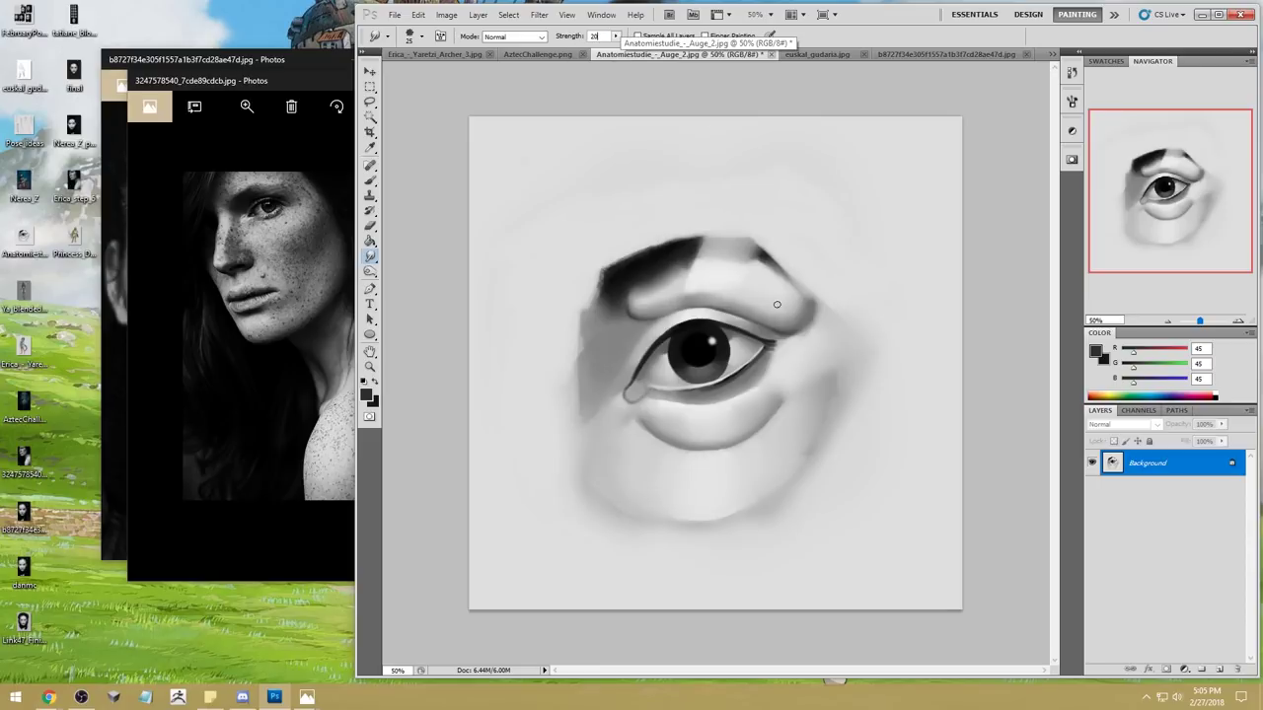
mouse_move(816, 302)
left_mouse_down()
mouse_move(790, 333)
mouse_move(825, 315)
mouse_move(824, 281)
mouse_move(811, 325)
mouse_move(736, 251)
left_mouse_up()
left_click_drag(659, 289, 654, 294)
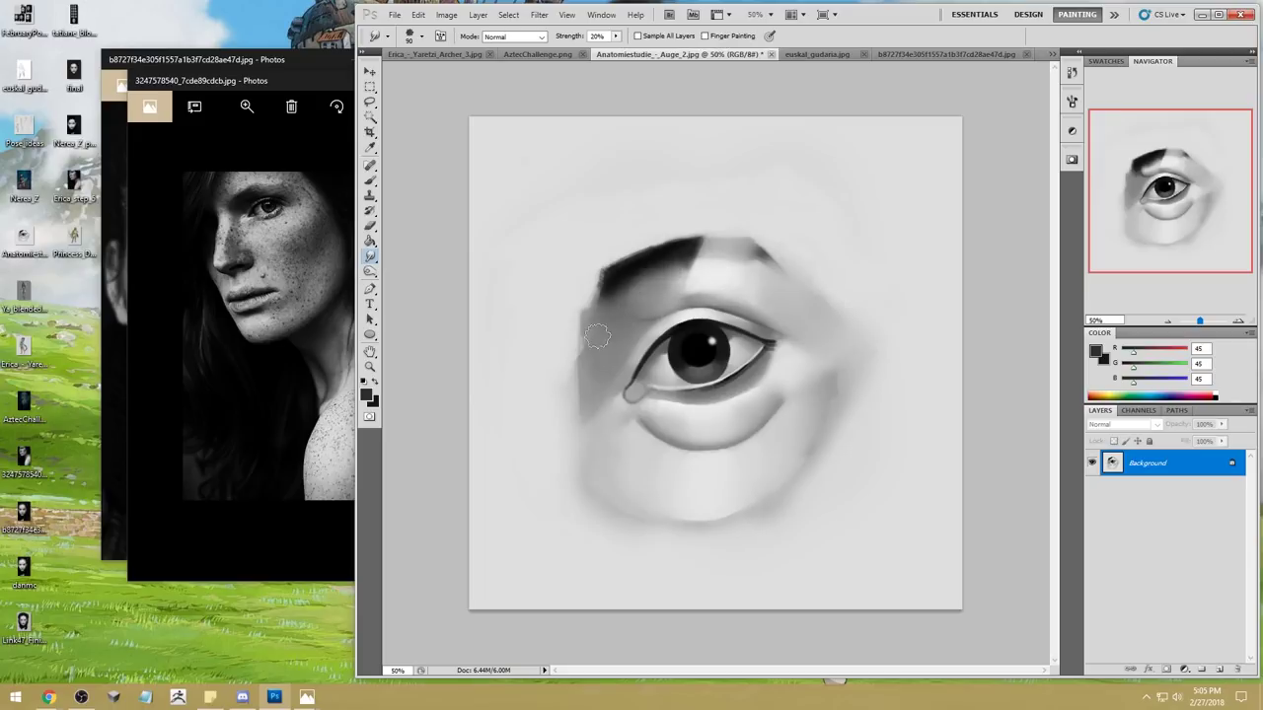
Step: Smudge away the under-eye fold and soften the eyebrow's edges and the shading above the lid
mouse_move(789, 390)
left_mouse_down()
mouse_move(727, 445)
mouse_move(657, 437)
mouse_move(632, 417)
left_mouse_up()
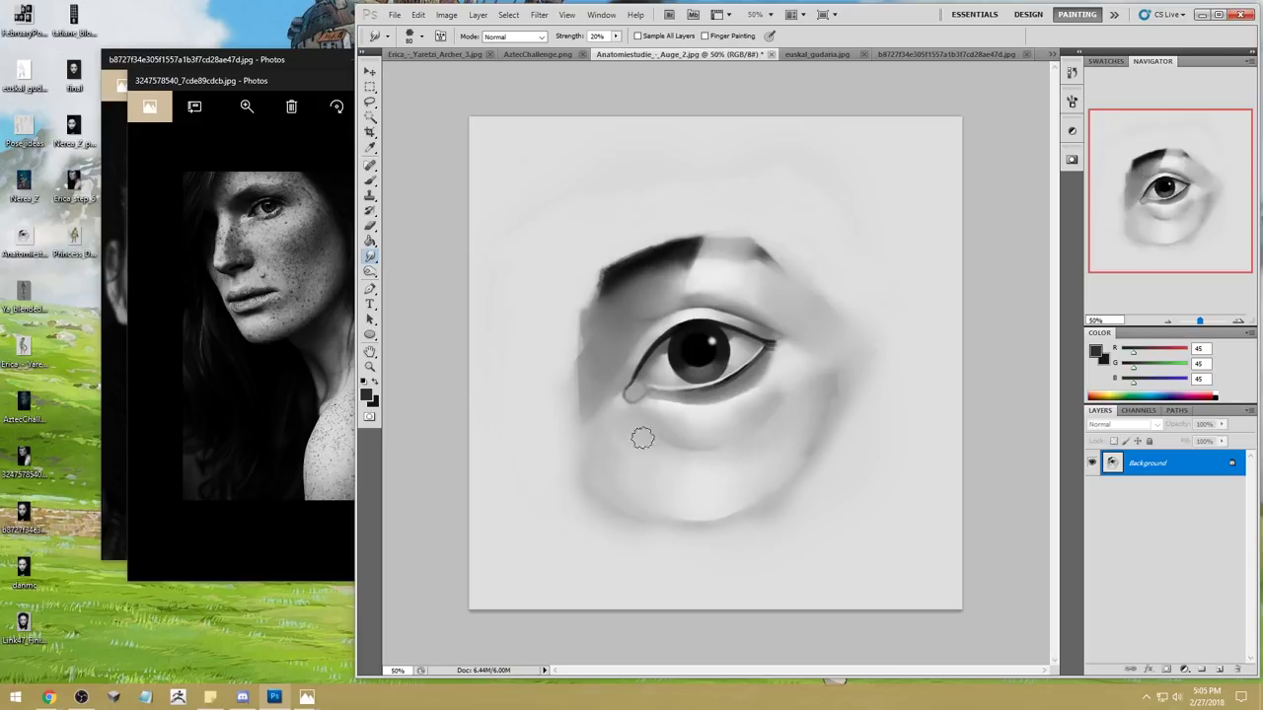
mouse_move(787, 266)
left_mouse_down()
mouse_move(699, 256)
mouse_move(753, 255)
mouse_move(681, 288)
left_mouse_up()
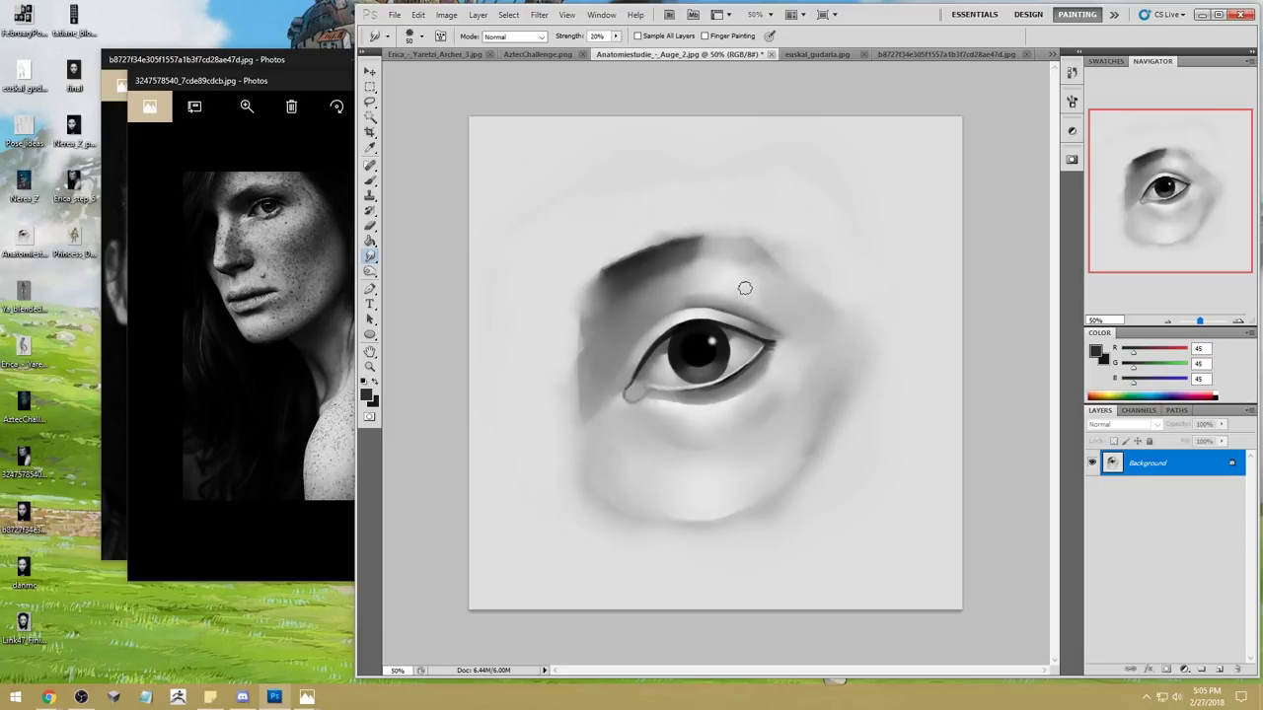
left_click_drag(646, 304, 659, 296)
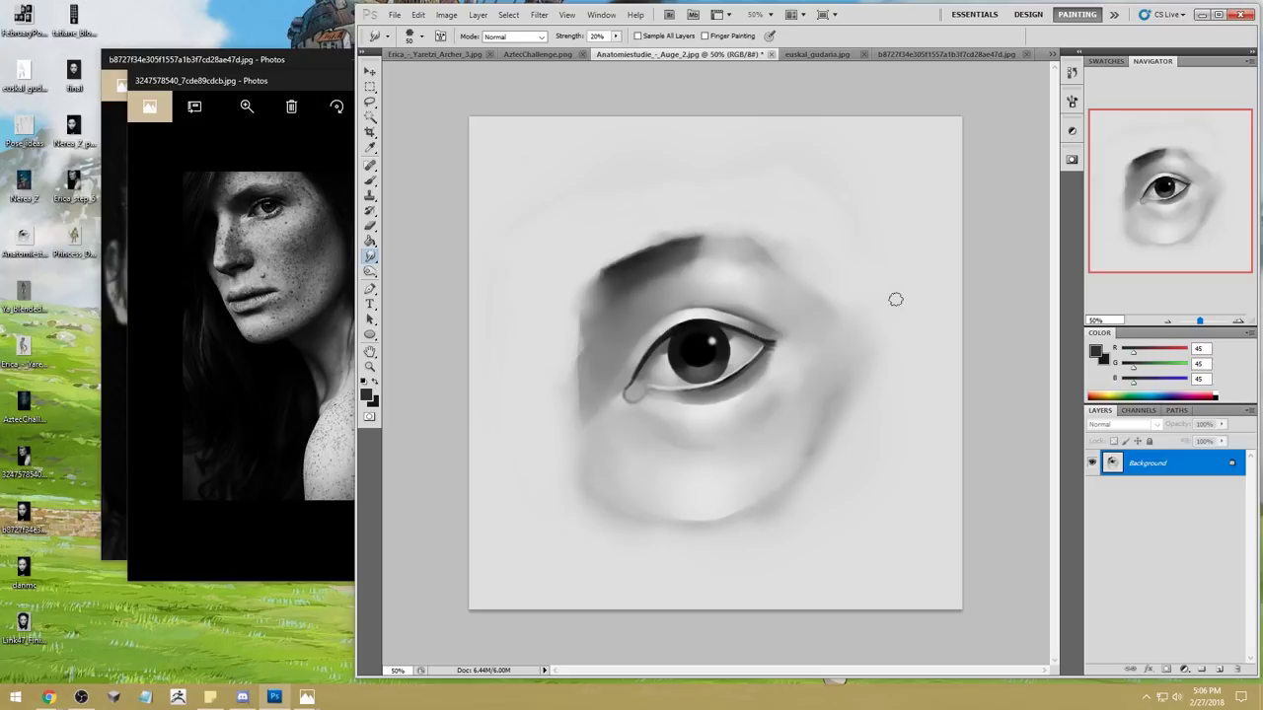
Step: Copy the whole retouched eye, revert the document to its opening history snapshot, and paste the retouch as a new layer
key("ctrl+a")
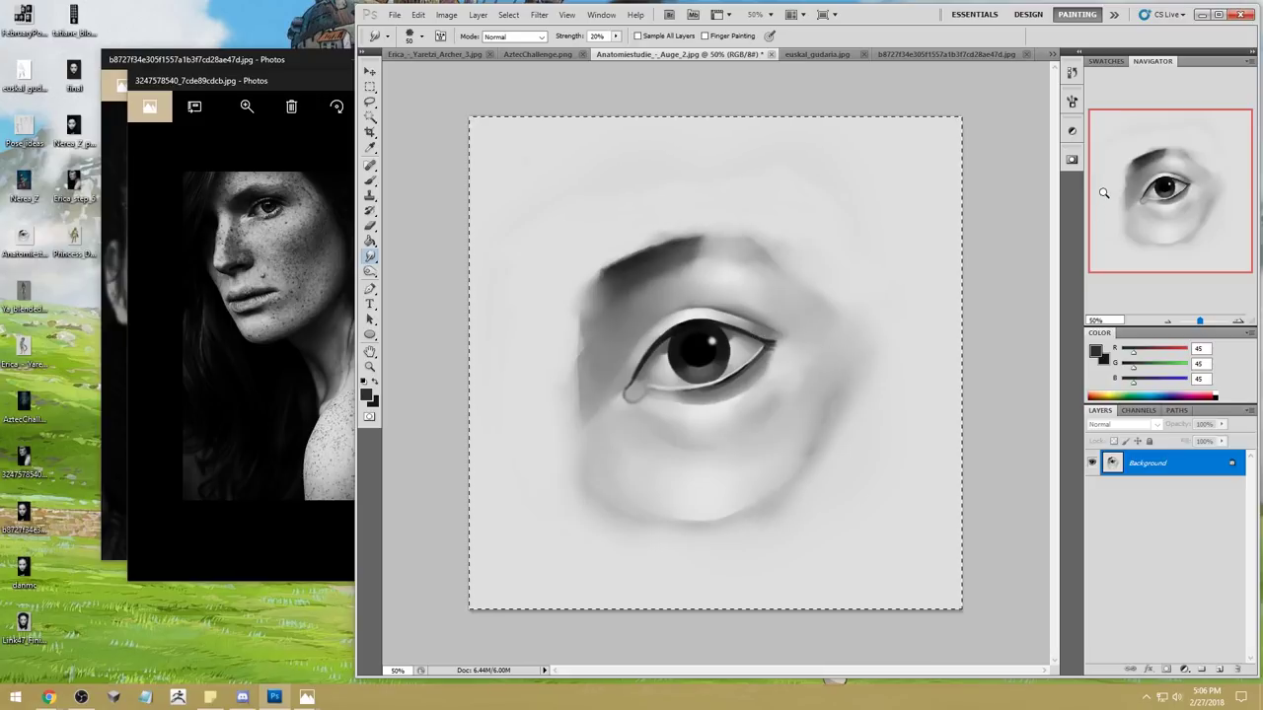
left_click(1071, 72)
left_click_drag(1053, 417, 1054, 246)
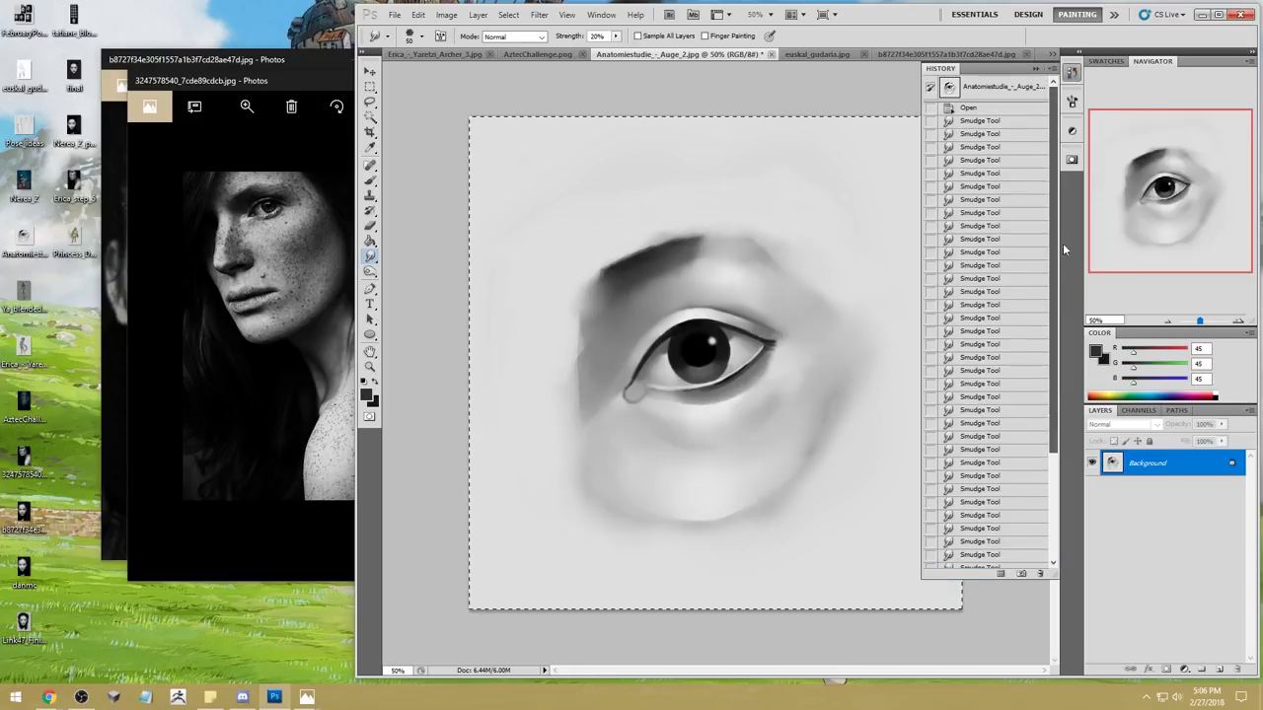
left_click(1021, 90)
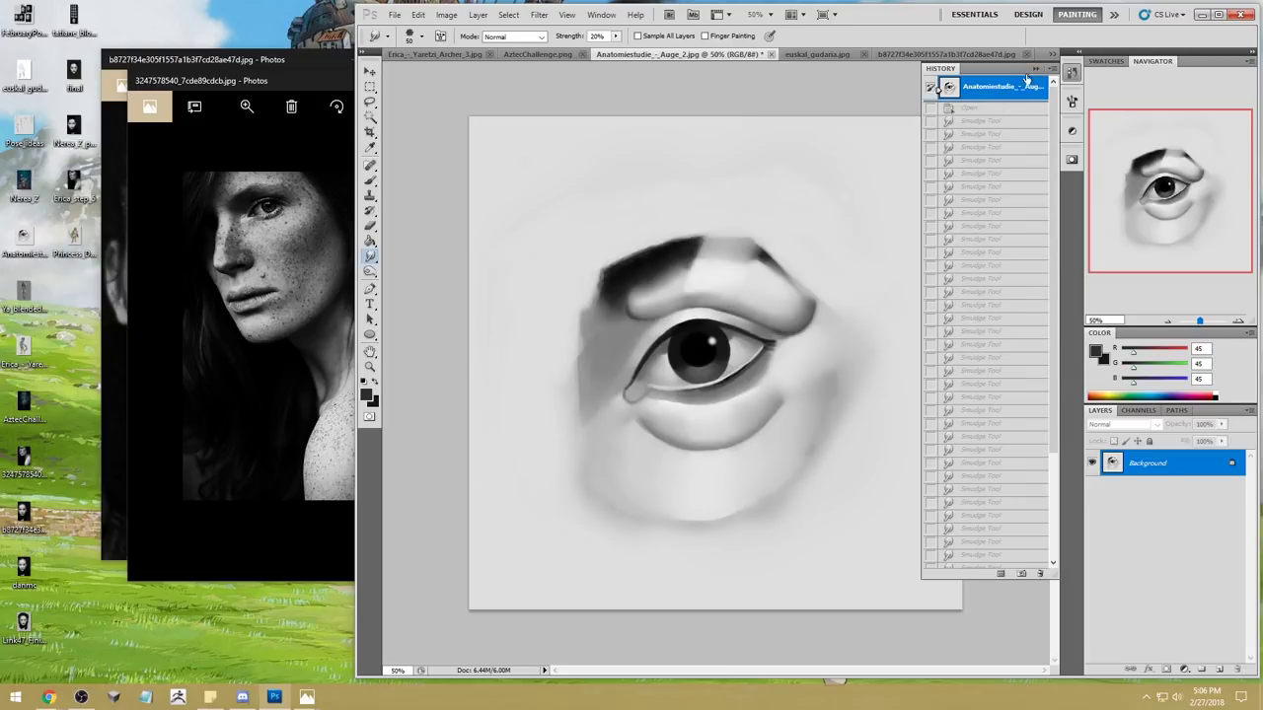
key("ctrl+v")
Step: Flatten the eye study and close it, saving the changes
right_click(1184, 464)
left_click(1164, 425)
left_click(771, 55)
left_click(765, 275)
left_click(710, 194)
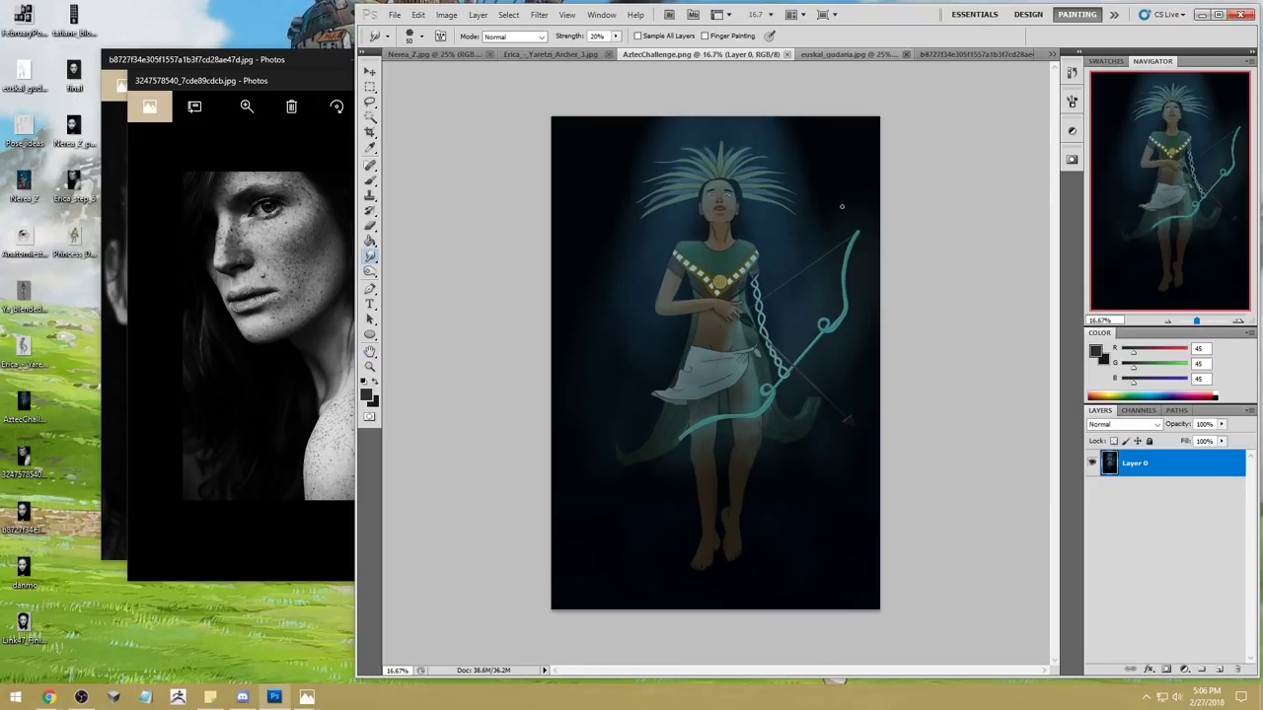
Step: Look over the euskal_gudaria.jpg line drawing and return to AztecChallenge.png
left_click(831, 55)
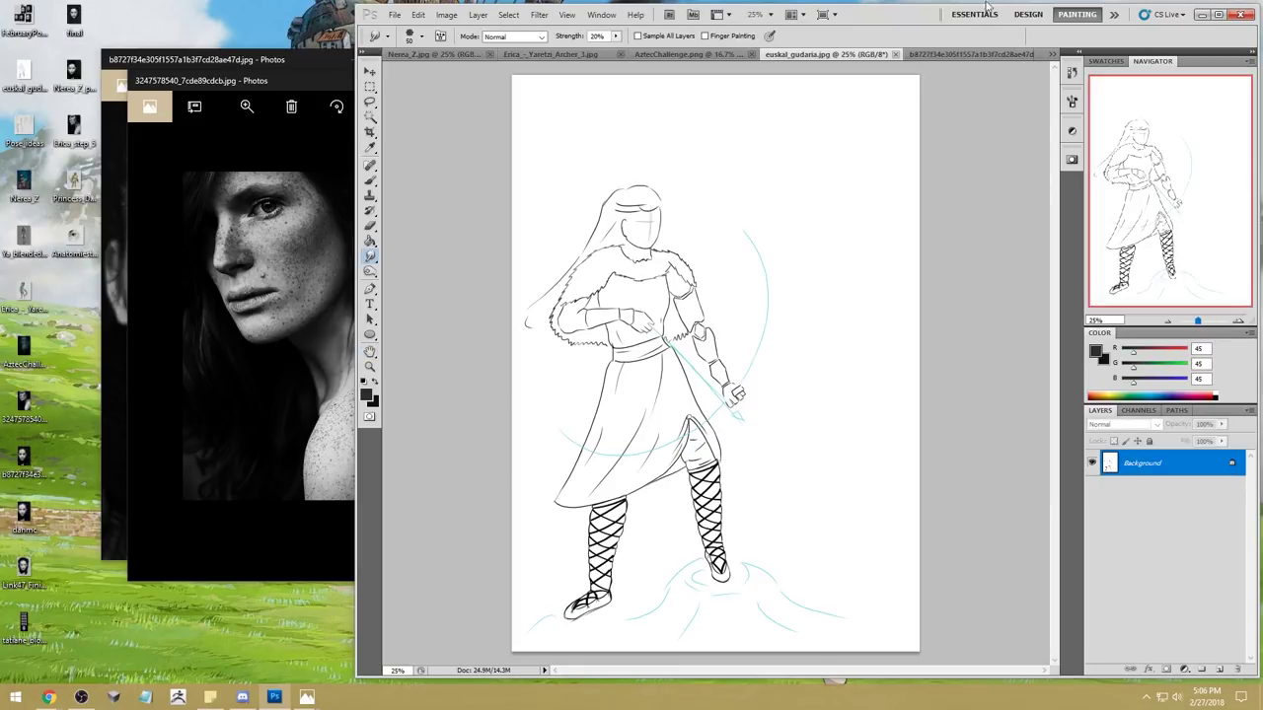
left_click(714, 55)
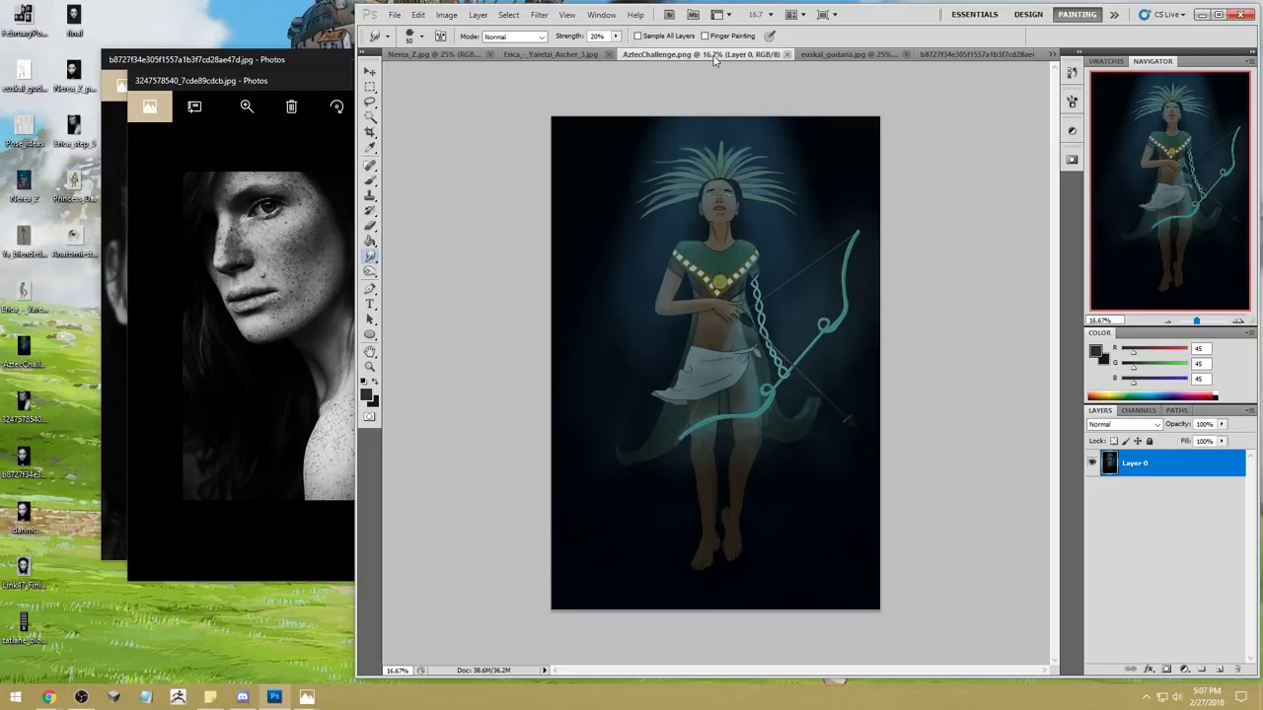
Step: Brush hip and leg guide curves over the Aztec archer's skirt in a grey-green sampled from the cloth
left_click(691, 317)
key("b")
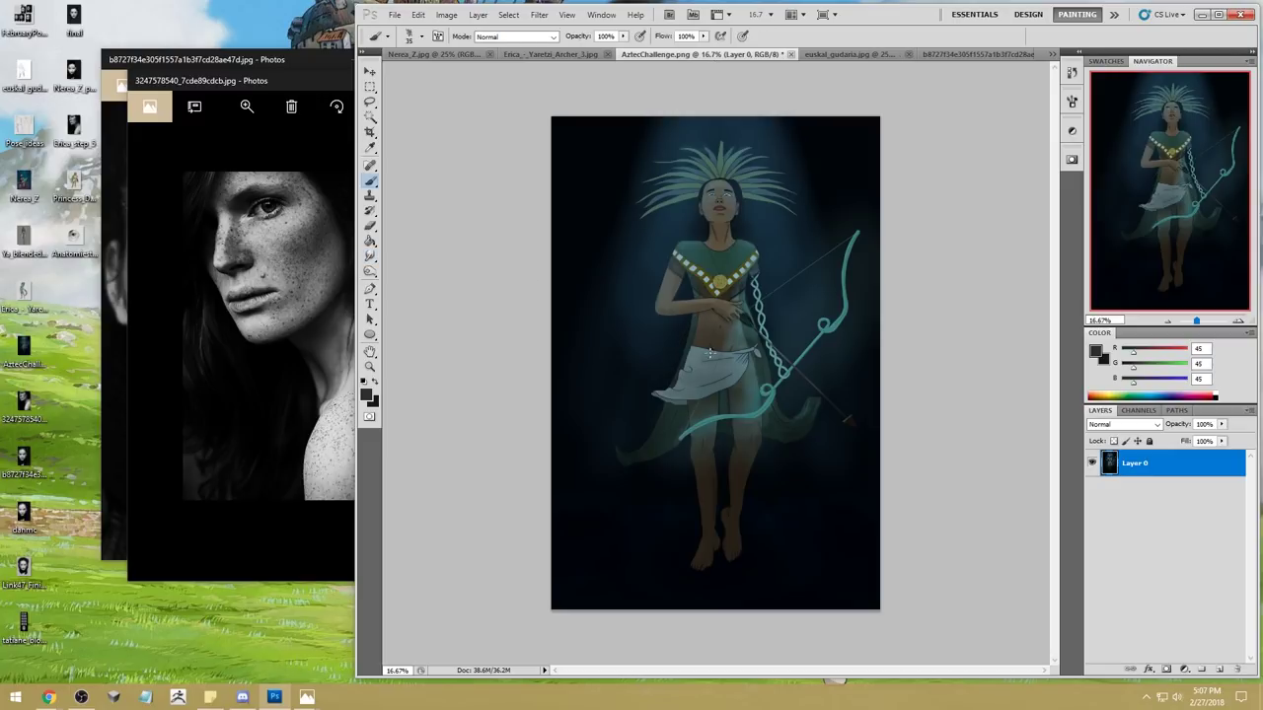
left_click(707, 366, "alt")
key("alt")
key("alt")
key("alt")
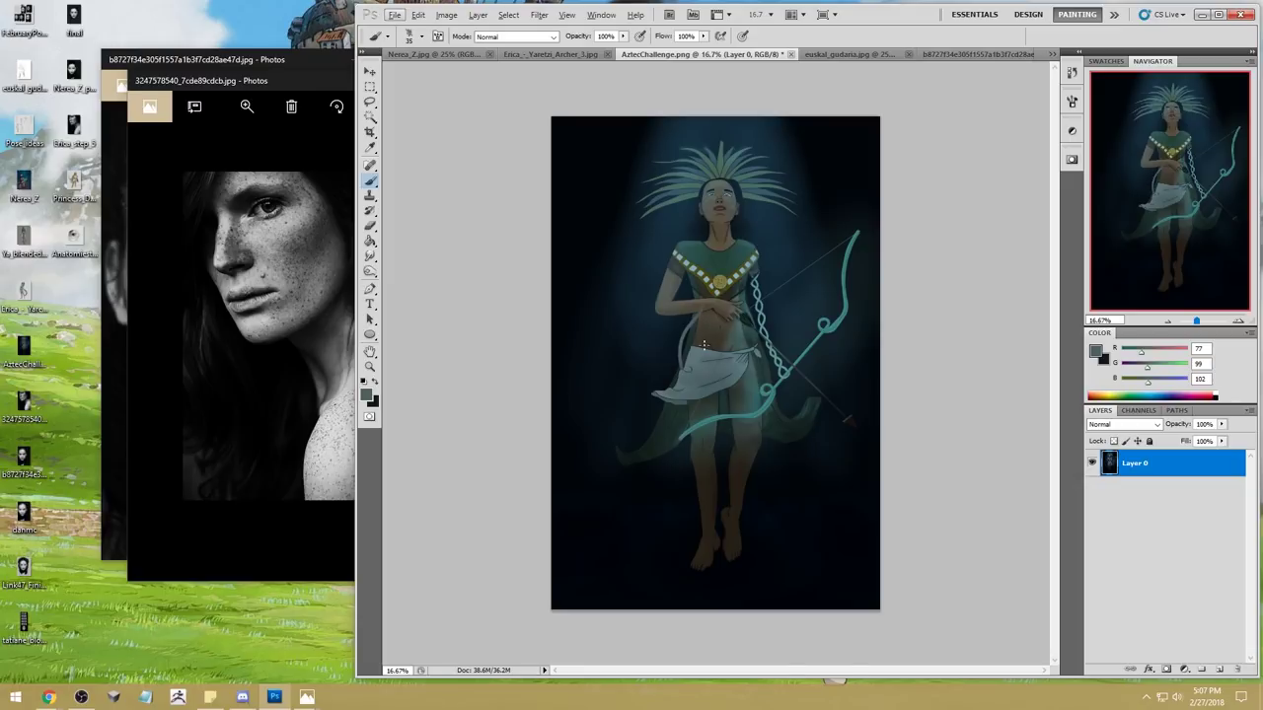
key("alt")
left_click_drag(700, 501, 698, 430)
left_click_drag(681, 344, 771, 358)
Step: Sample the bow's teal and draw a vertical line from hip to foot plus contour curves around the archer's hips and skirt
left_click(777, 388, "alt")
left_click_drag(692, 349, 695, 549)
left_click_drag(690, 326, 681, 353)
mouse_move(746, 290)
left_mouse_down()
mouse_move(772, 460)
mouse_move(740, 454)
left_mouse_up()
key("ctrl+z")
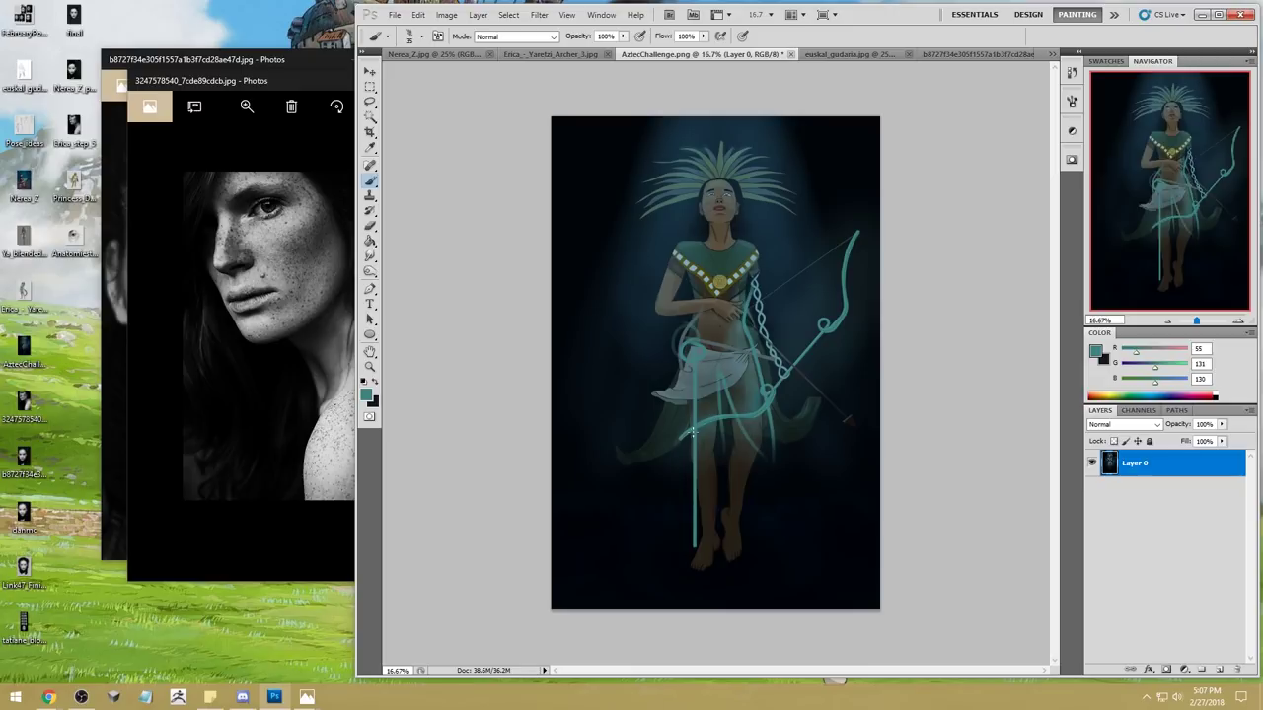
left_click_drag(687, 399, 704, 452)
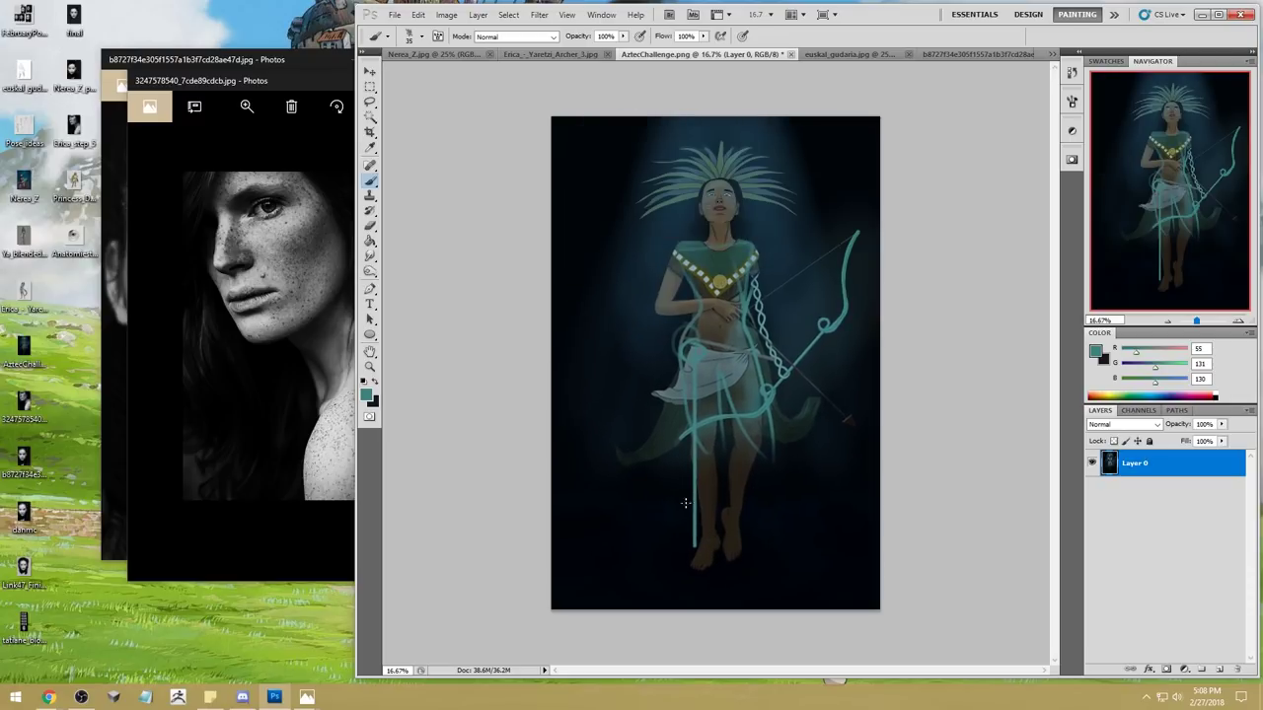
Step: Draw a vertical balance line through the archer's body, a circle beside the face, and an arrow pointing outward from the hip
mouse_move(723, 540)
left_mouse_down()
mouse_move(721, 124)
mouse_move(719, 301)
left_mouse_up()
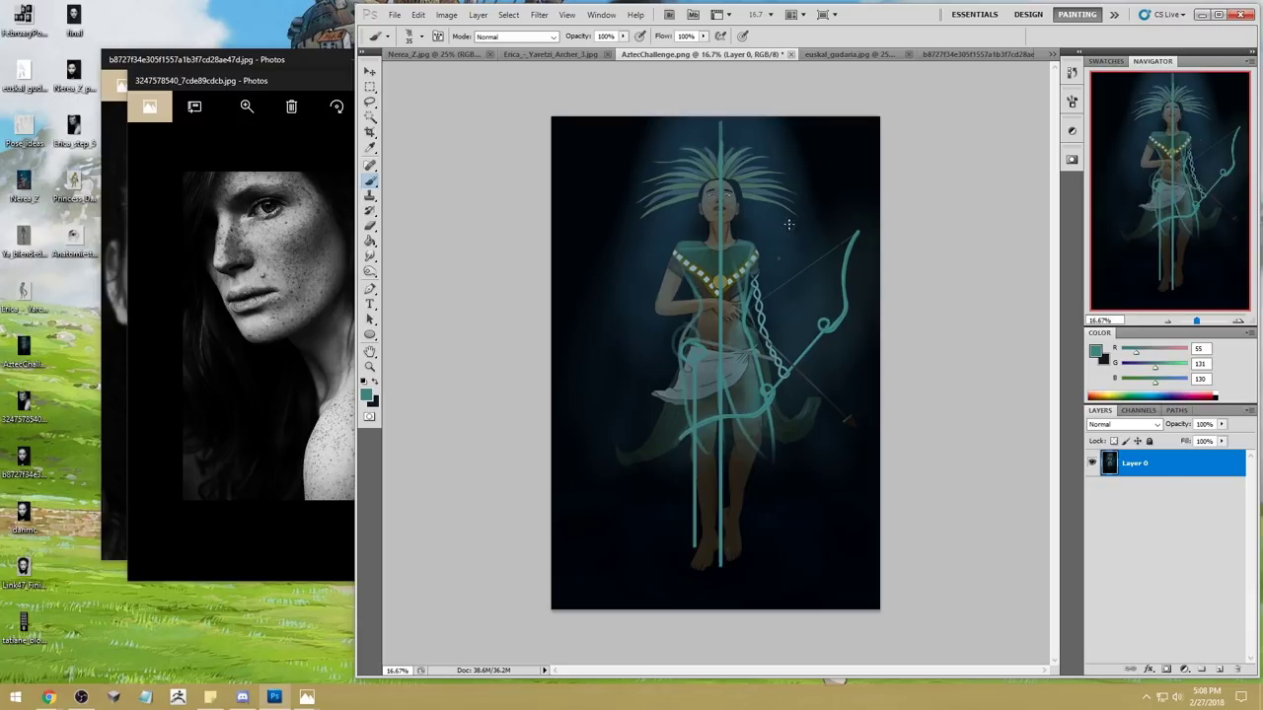
mouse_move(738, 226)
left_mouse_down()
mouse_move(752, 186)
mouse_move(732, 202)
left_mouse_up()
left_click_drag(677, 347, 592, 346)
left_click_drag(592, 347, 637, 363)
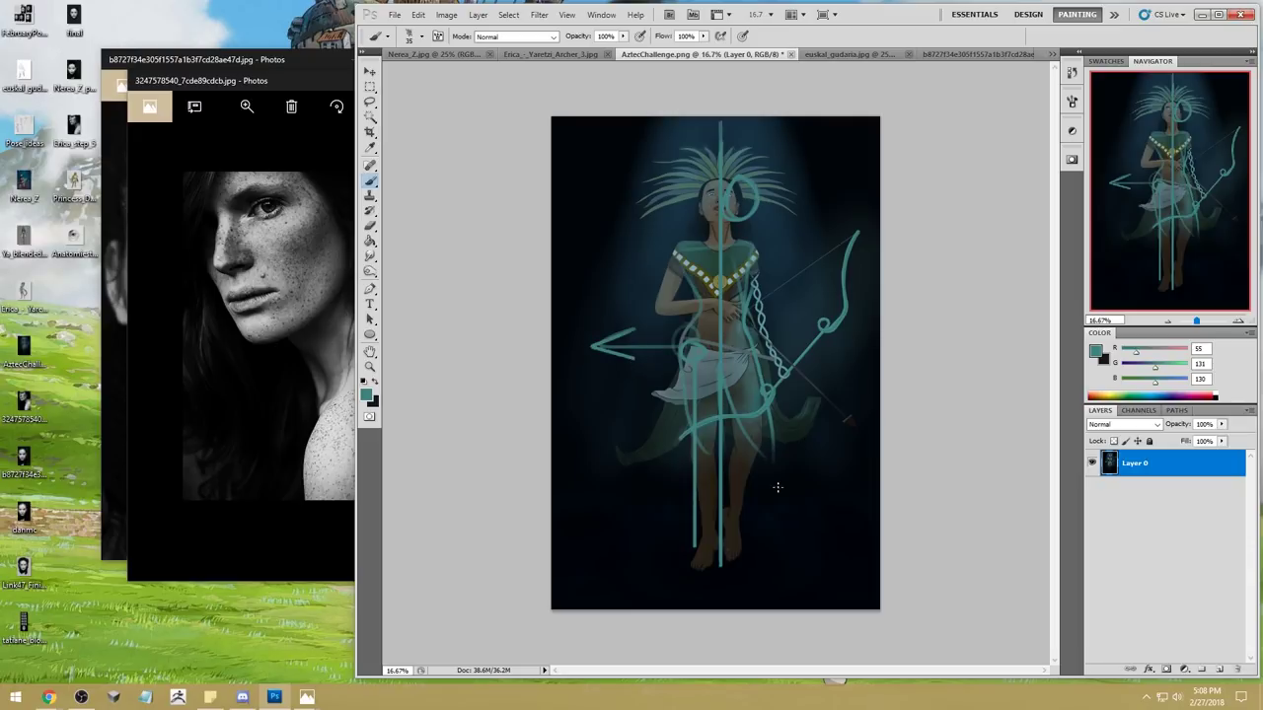
Step: Sketch a bent lower leg with its foot and alternative positions for the other leg and foot
mouse_move(775, 452)
left_mouse_down()
mouse_move(738, 513)
mouse_move(764, 534)
mouse_move(747, 515)
left_mouse_up()
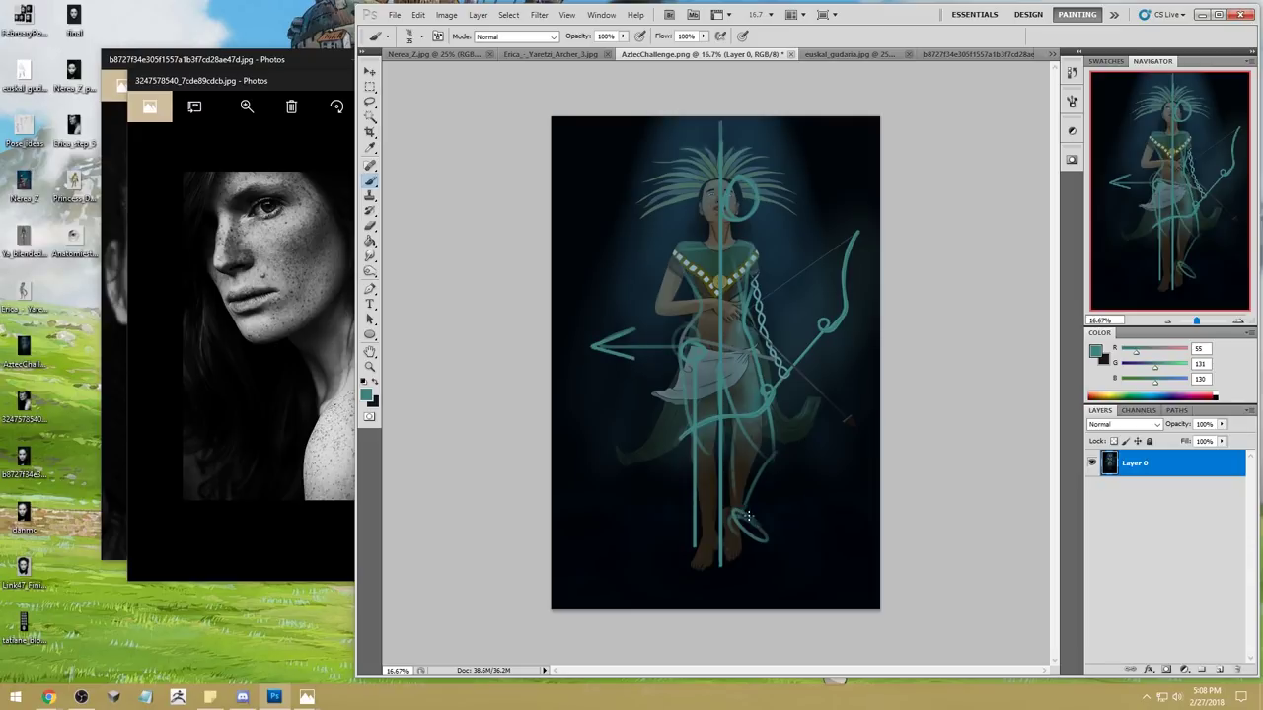
left_click_drag(714, 472, 683, 580)
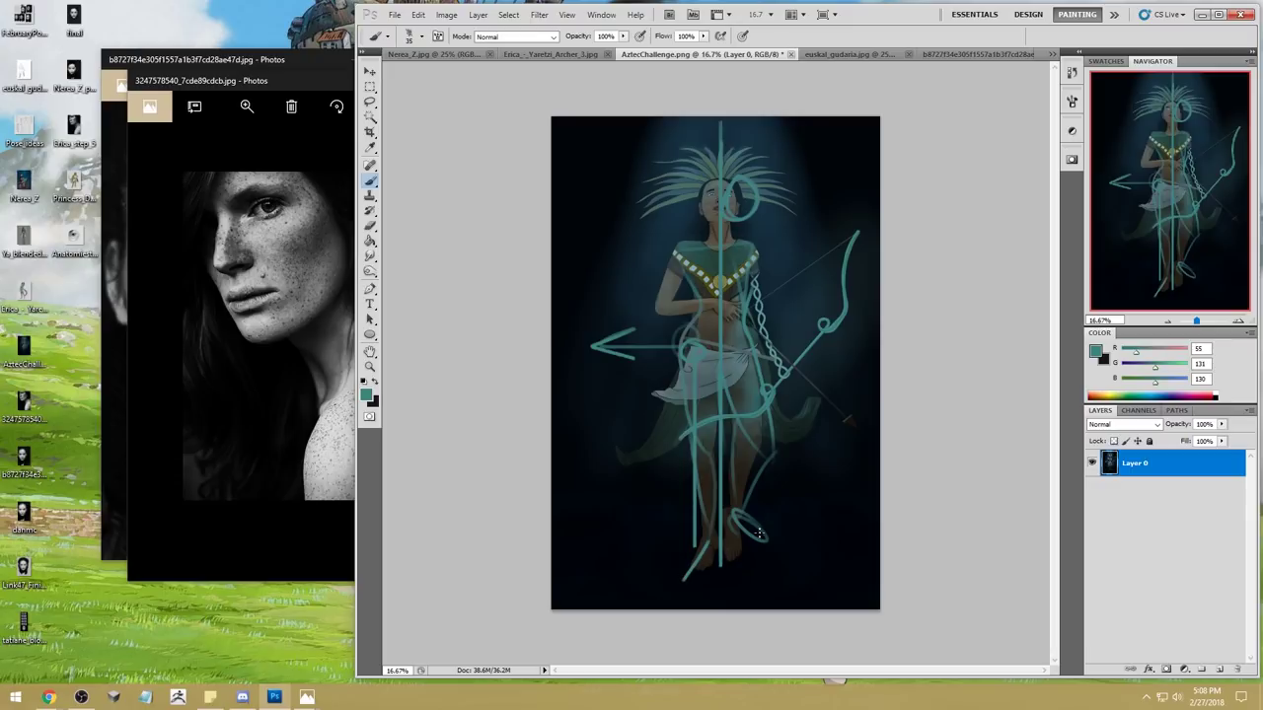
mouse_move(632, 510)
left_mouse_down()
mouse_move(592, 559)
mouse_move(665, 462)
mouse_move(675, 523)
left_mouse_up()
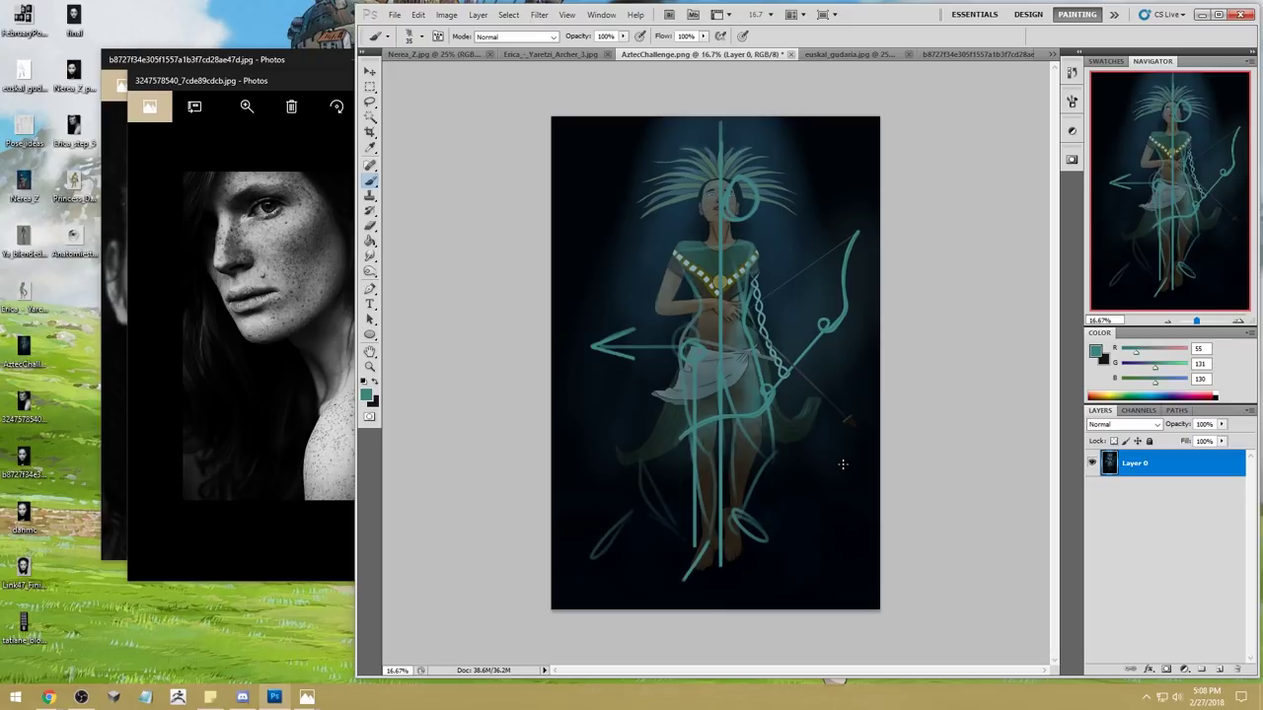
Step: Undo the sketched legs and feet and the hip arrow
key("ctrl+z")
key("ctrl+alt+z")
key("ctrl+alt+z")
key("ctrl+alt+z")
key("ctrl+alt+z")
key("ctrl+alt+z")
key("ctrl+alt+z")
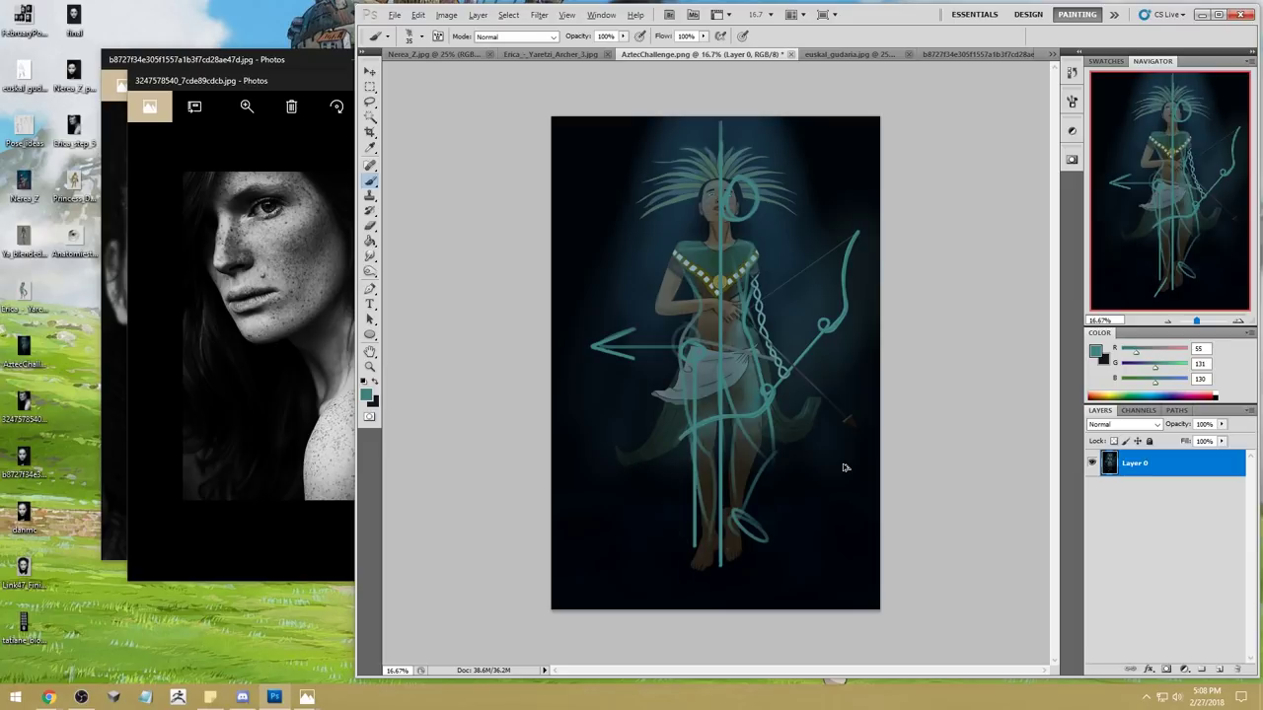
key("ctrl+alt+z")
key("ctrl+alt+z")
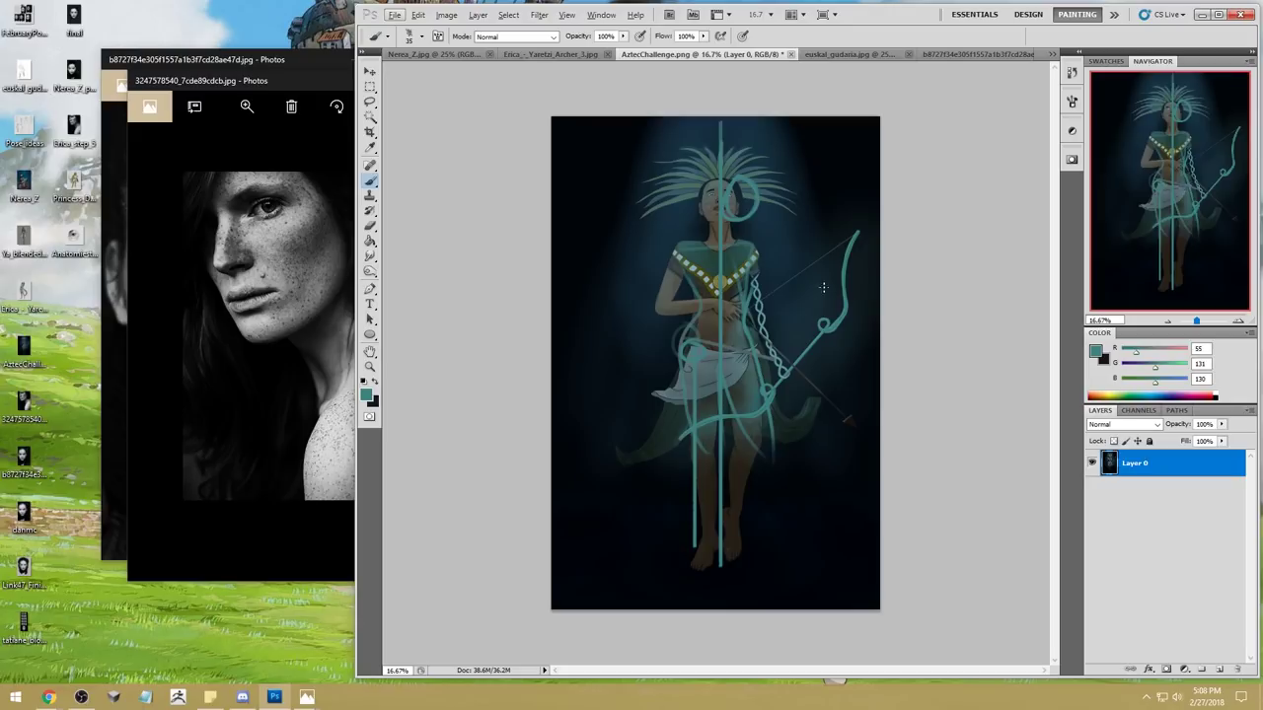
Step: Close AztecChallenge.png without saving its changes
left_click(791, 54)
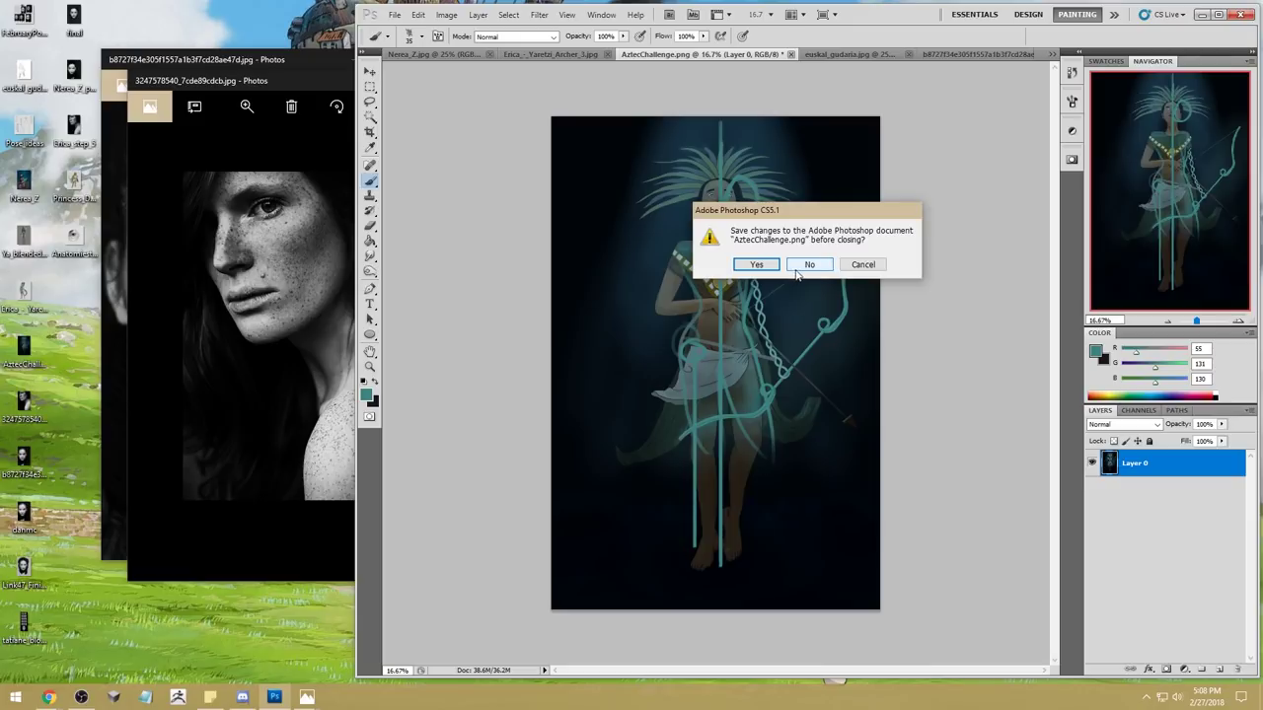
left_click(807, 267)
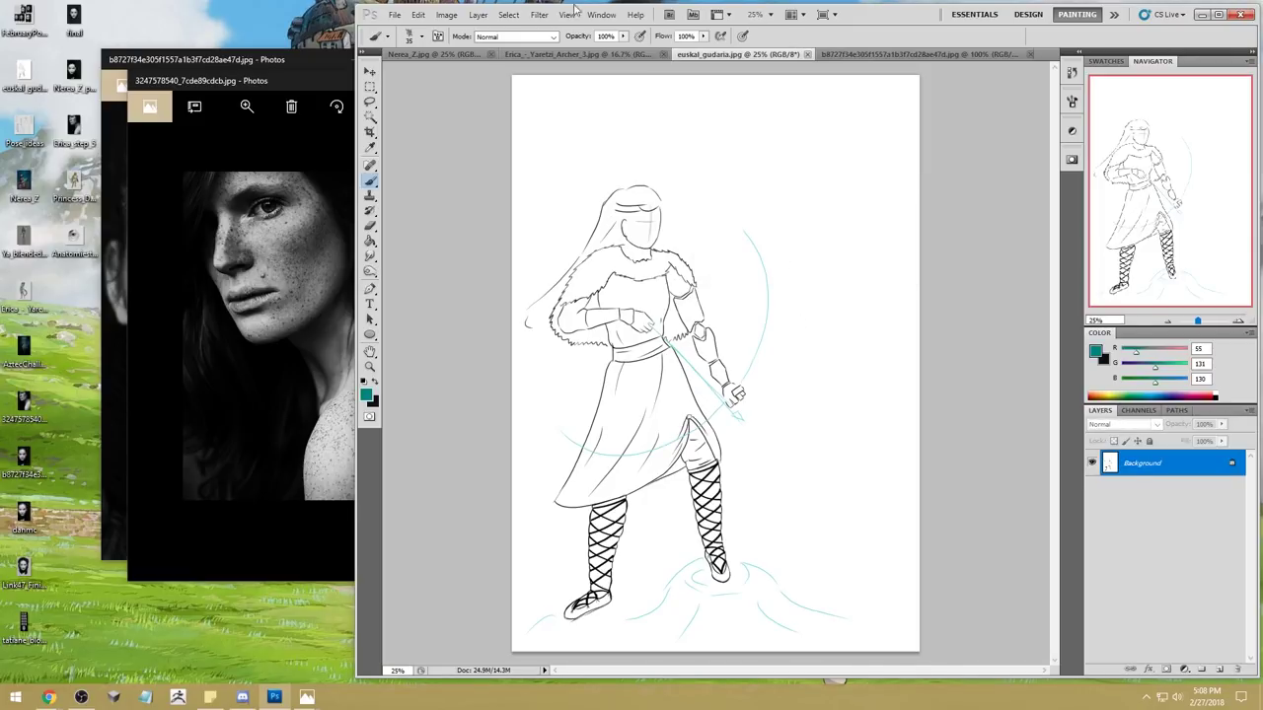
Step: Open Liquify on euskal_gudaria.jpg and slim the figure's torso using the Pucker tool with a 1215 brush
left_click(539, 14)
left_click(554, 93)
left_click_drag(1199, 109, 1159, 125)
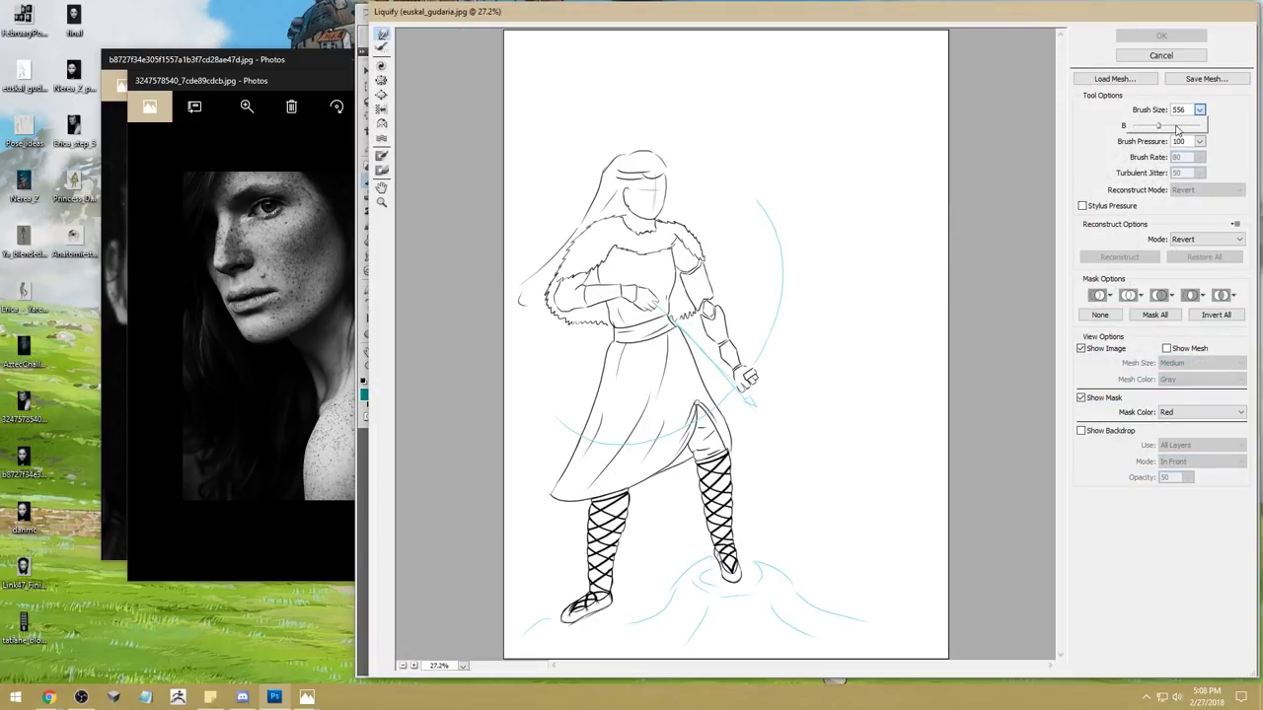
left_click(381, 81)
left_click_drag(642, 271, 627, 288)
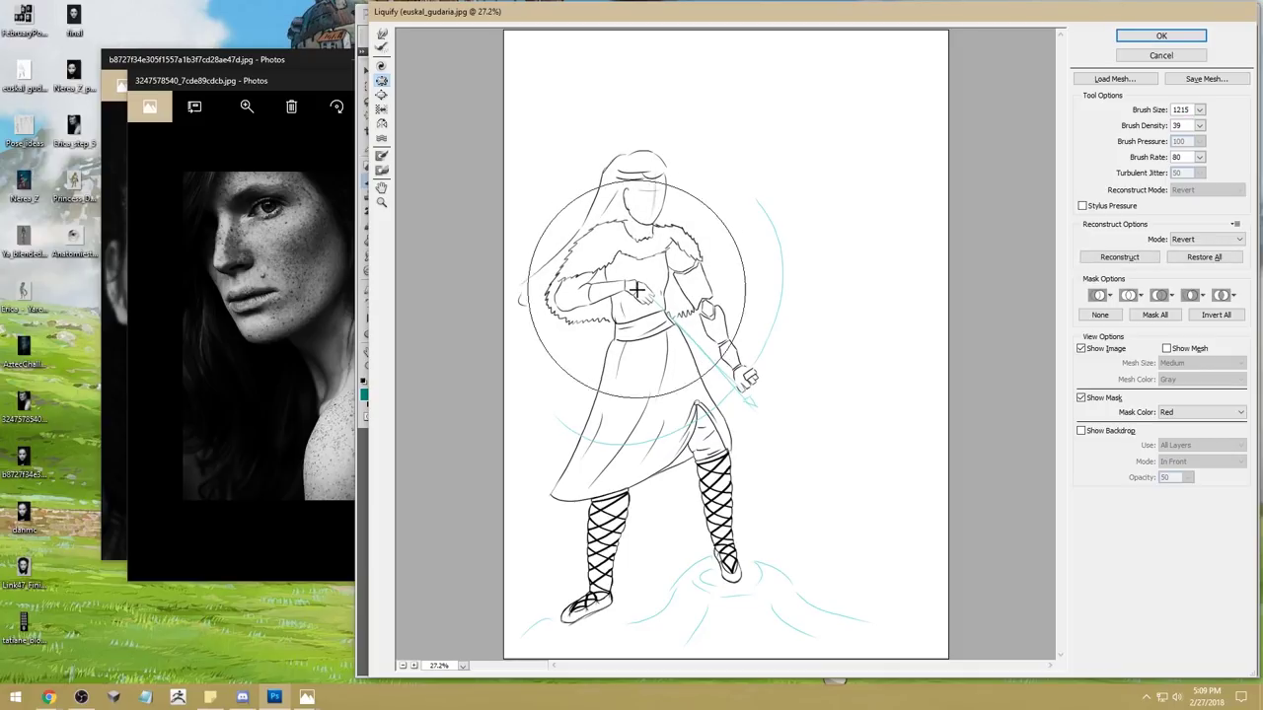
Step: Widen the figure's hips and skirt with the Bloat tool, apply Liquify, and toggle the result for a before-and-after comparison
left_click(381, 95)
left_click_drag(634, 391, 636, 388)
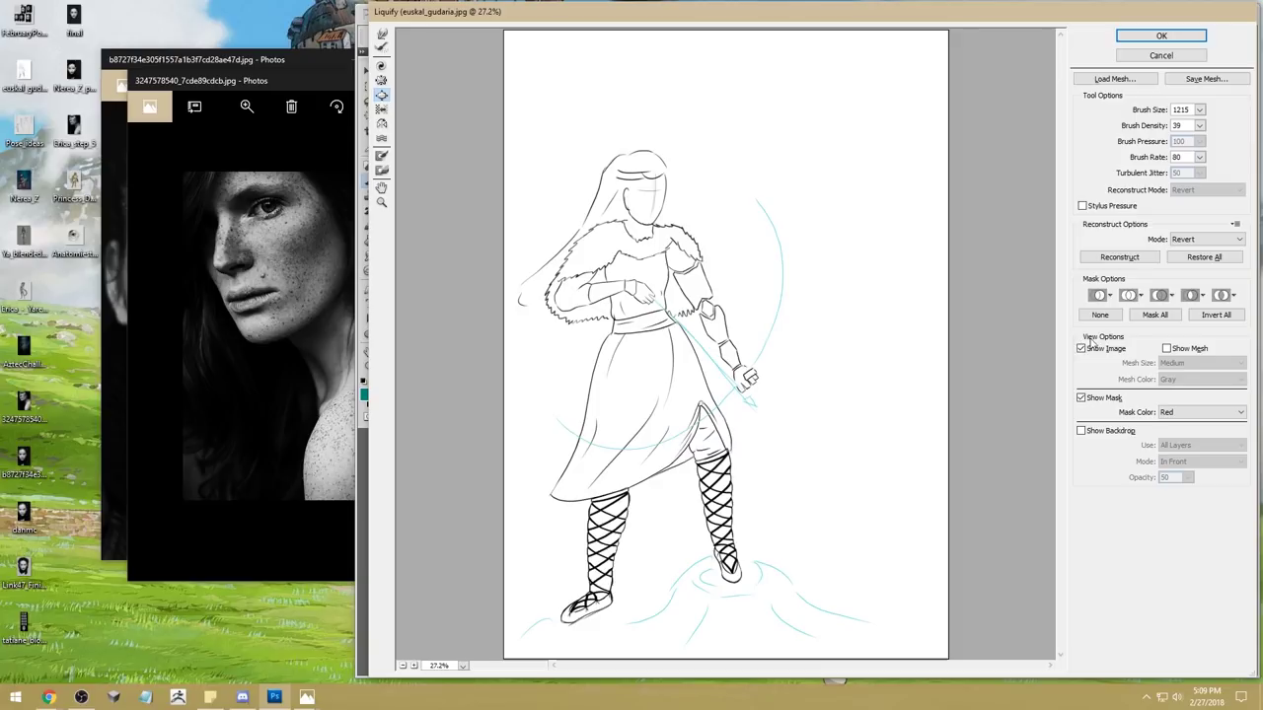
left_click(1161, 36)
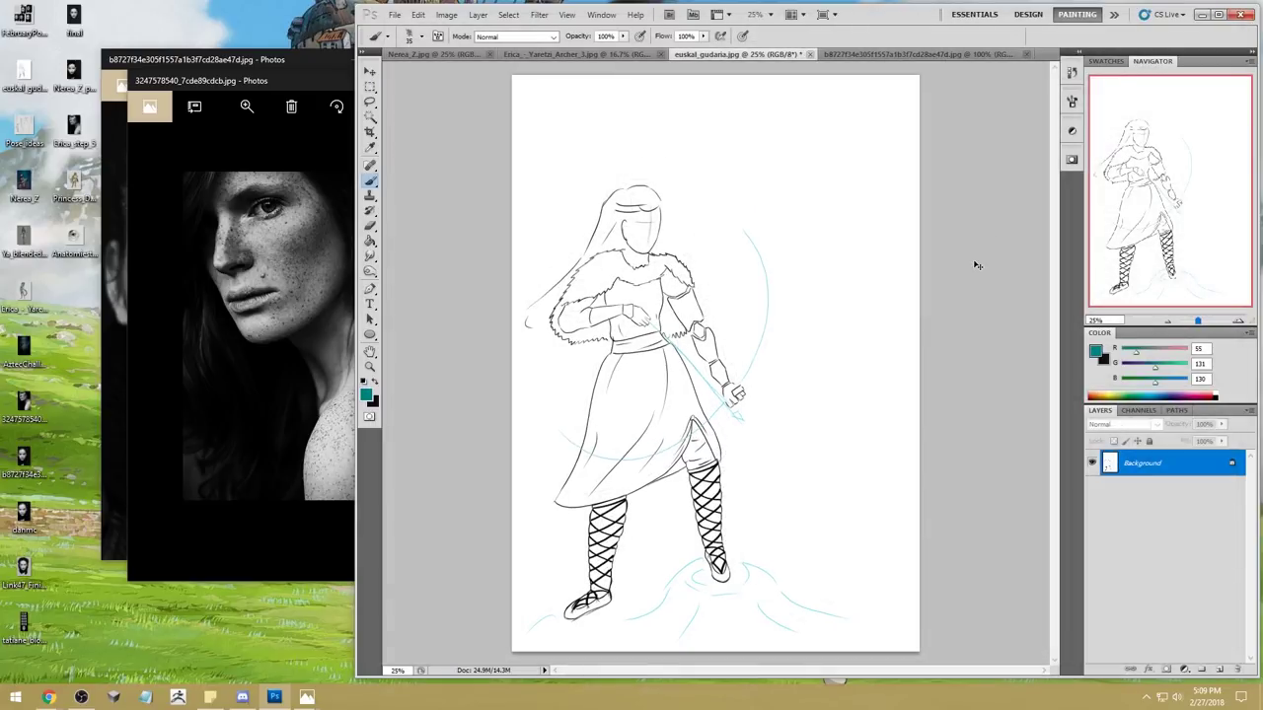
key("ctrl+z")
key("ctrl+z")
Step: Warp the figure's chest in Liquify with the Forward Warp tool at brush size 286, and close euskal_gudaria.jpg without saving its changes
left_click(539, 14)
left_click(554, 90)
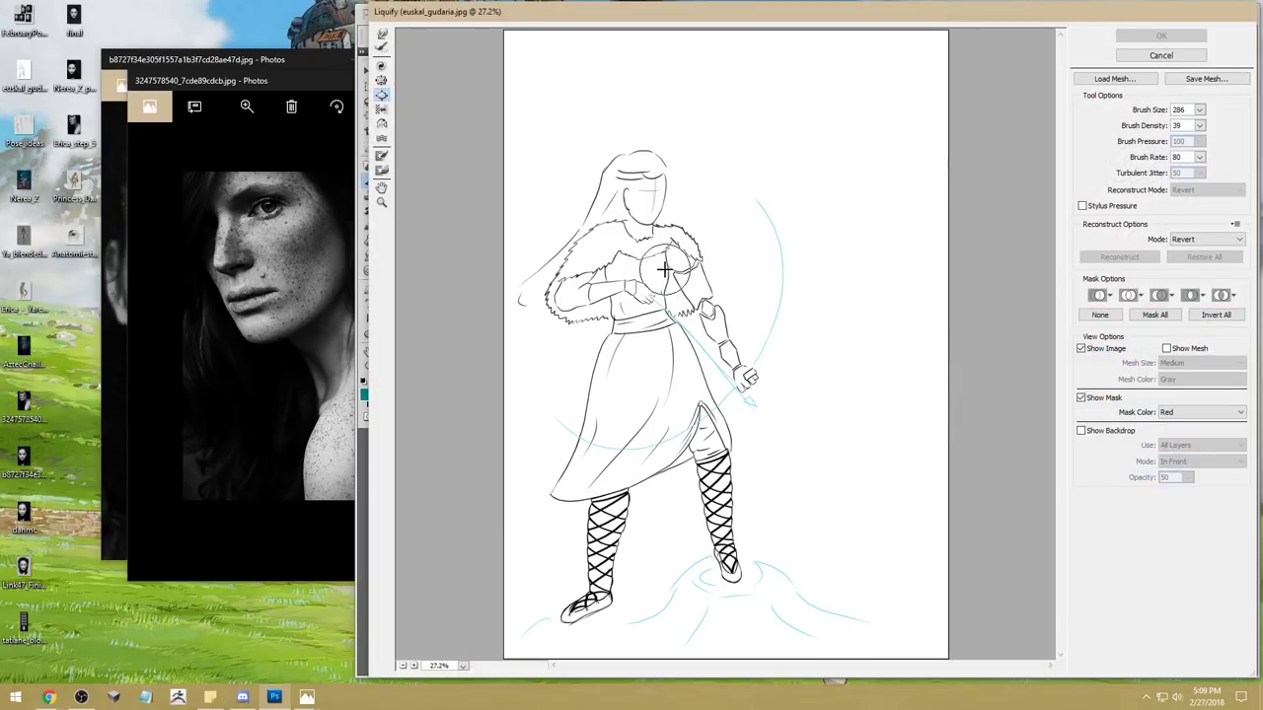
key("w")
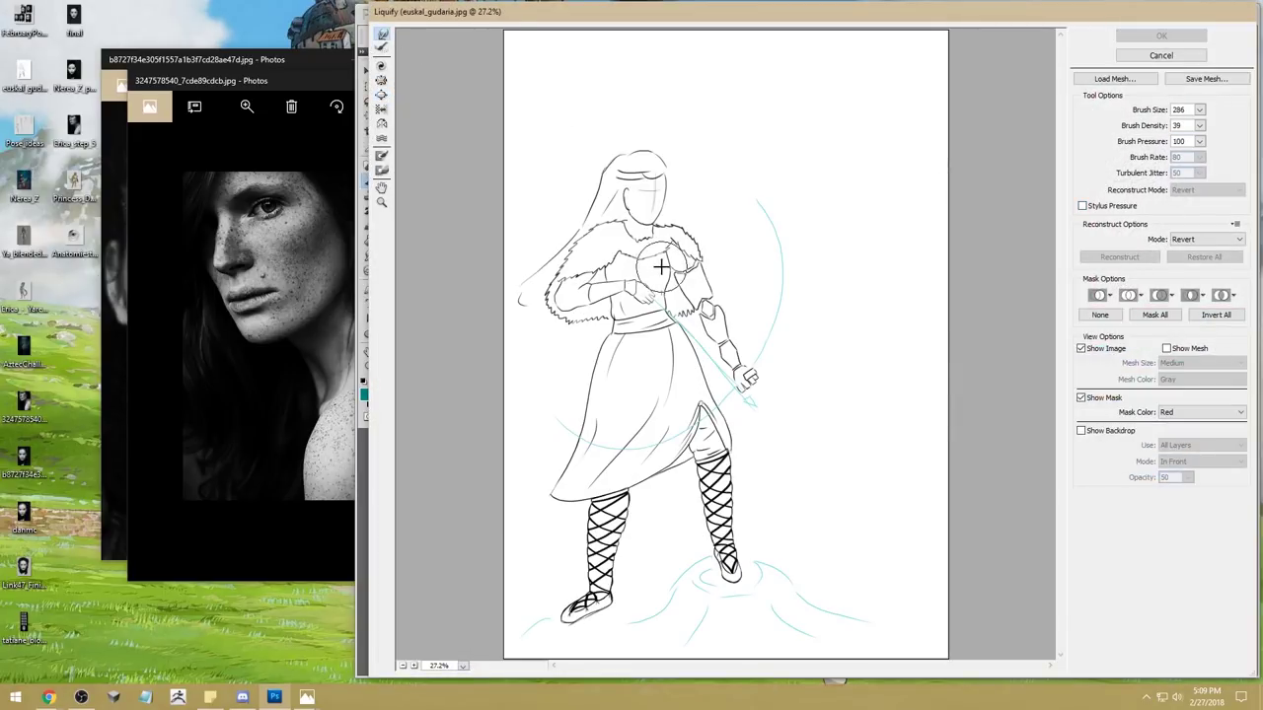
left_click_drag(654, 268, 654, 263)
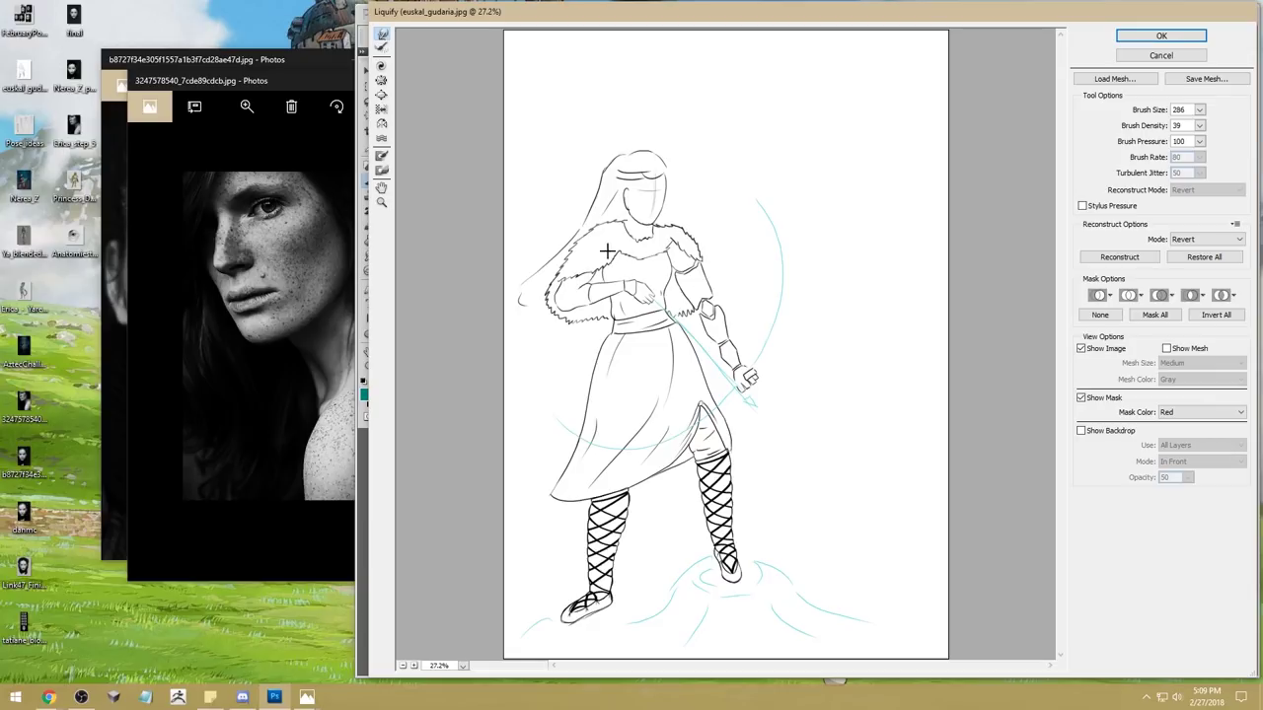
left_click(1162, 37)
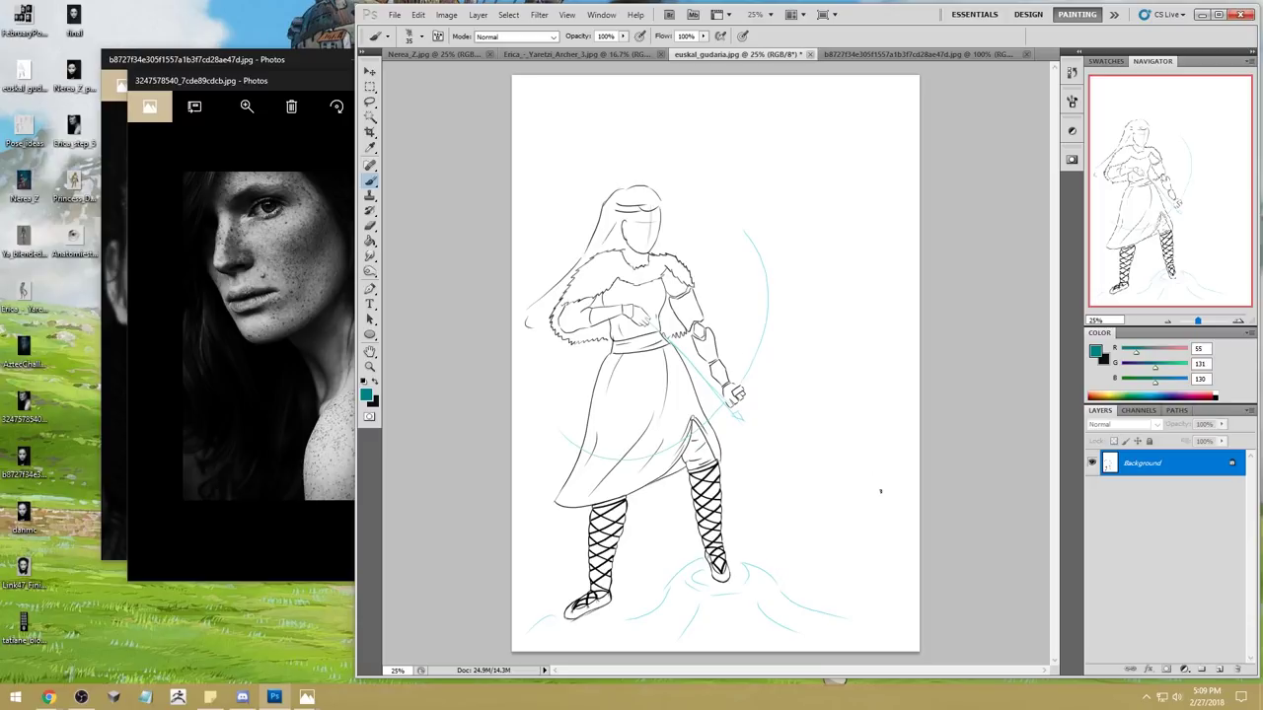
left_click(812, 56)
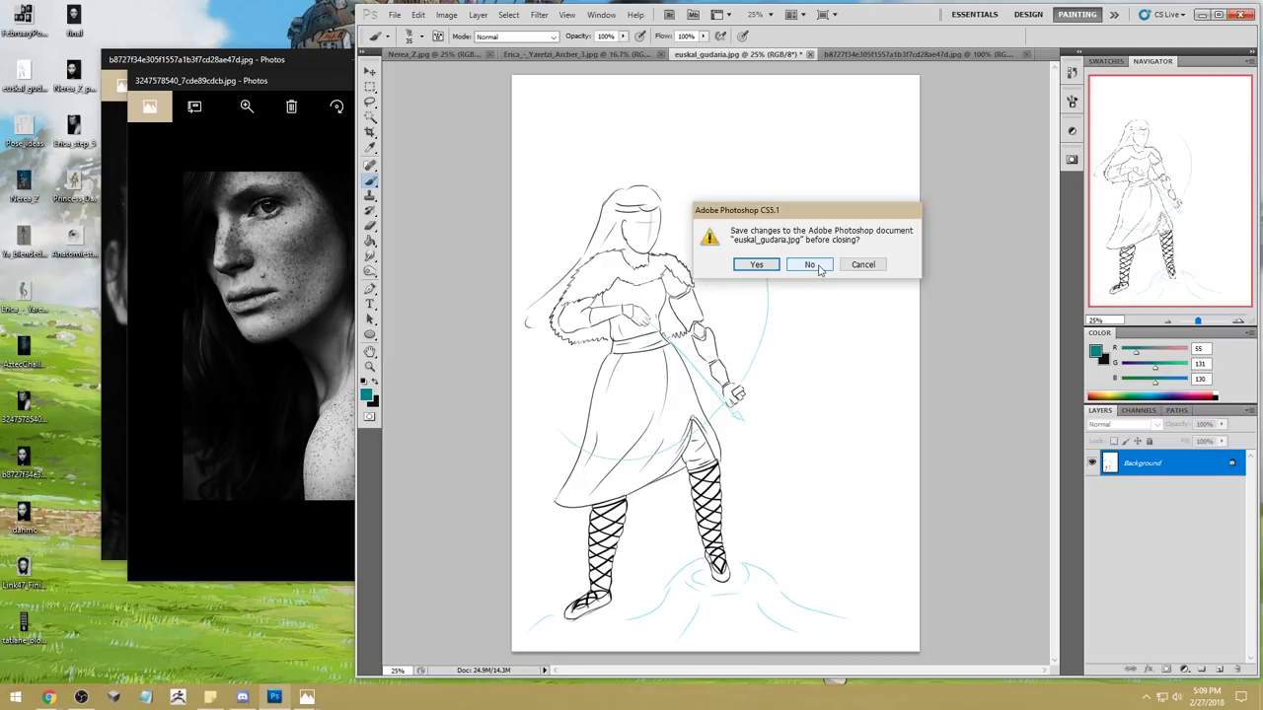
left_click(809, 265)
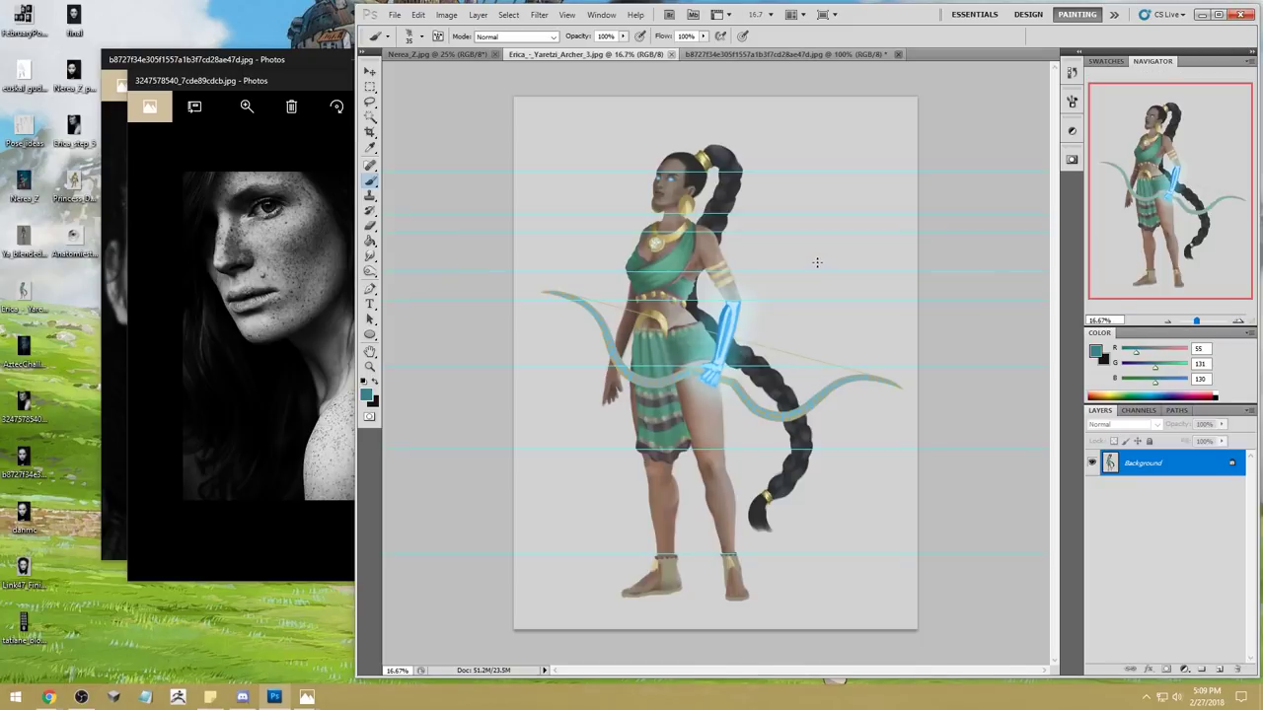
Step: Show the rulers and hide the guides on the painting of the green-clad archer
left_click(569, 16)
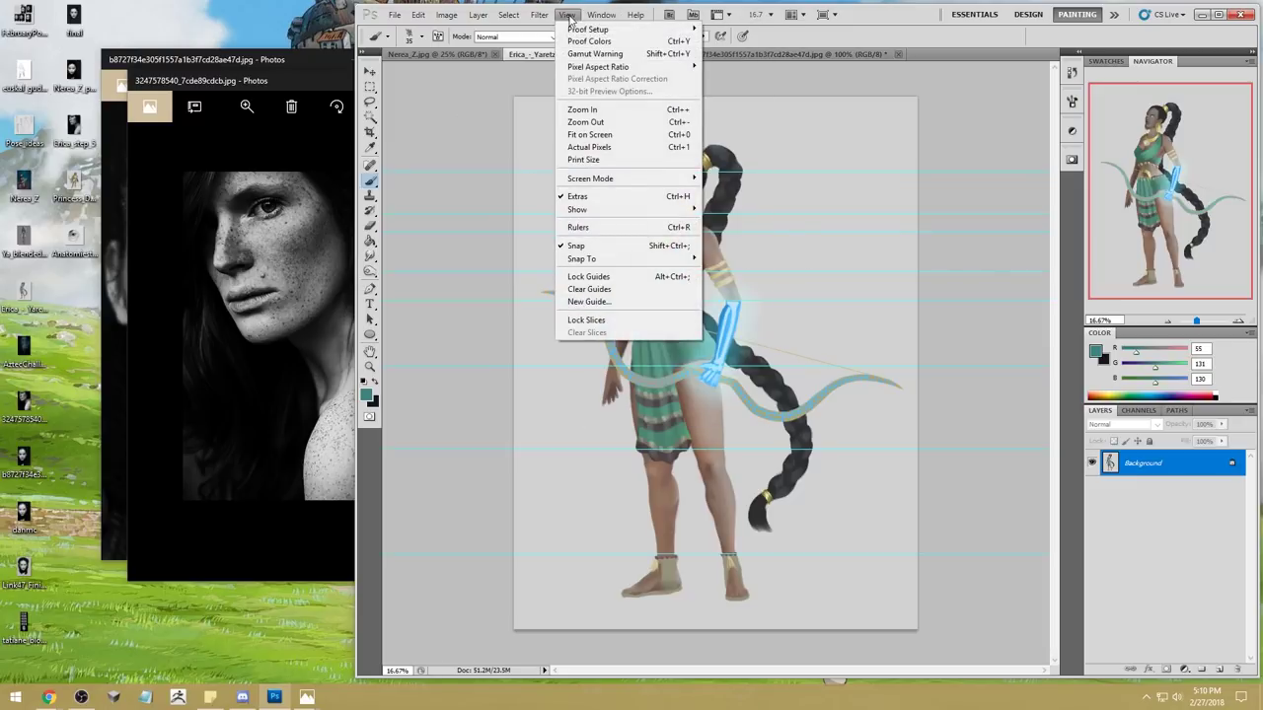
left_click(646, 229)
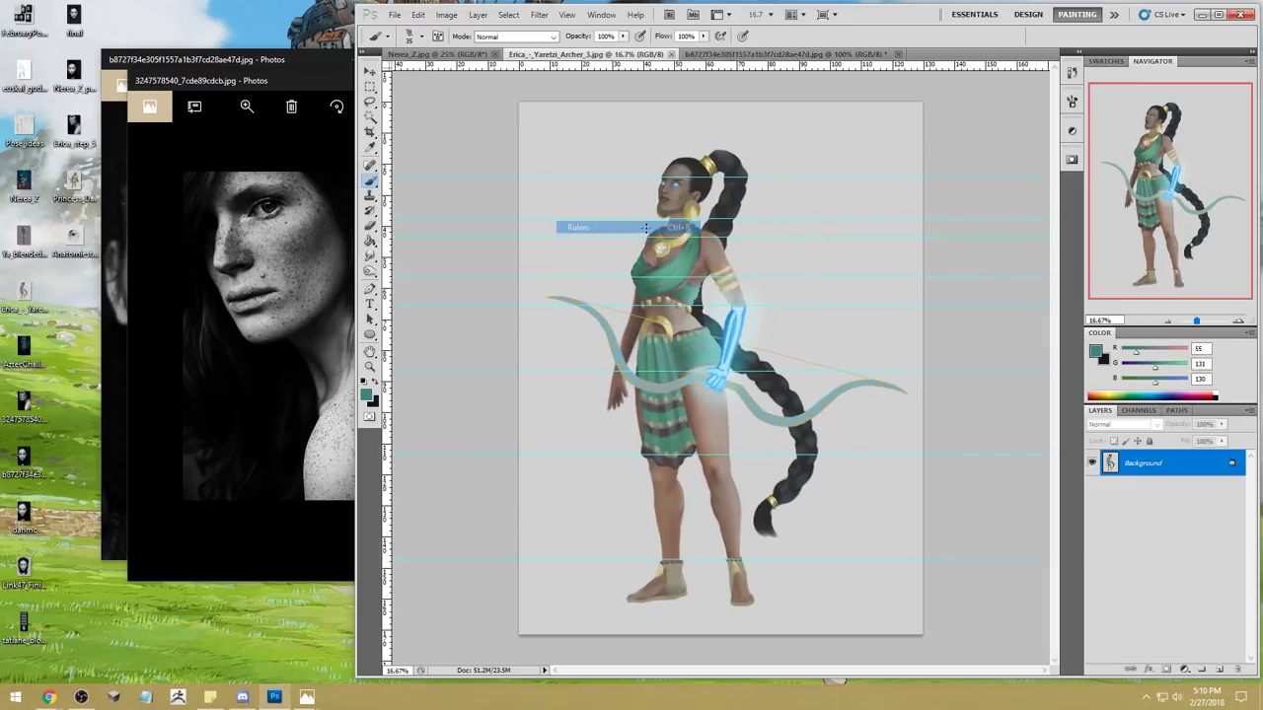
left_click(568, 15)
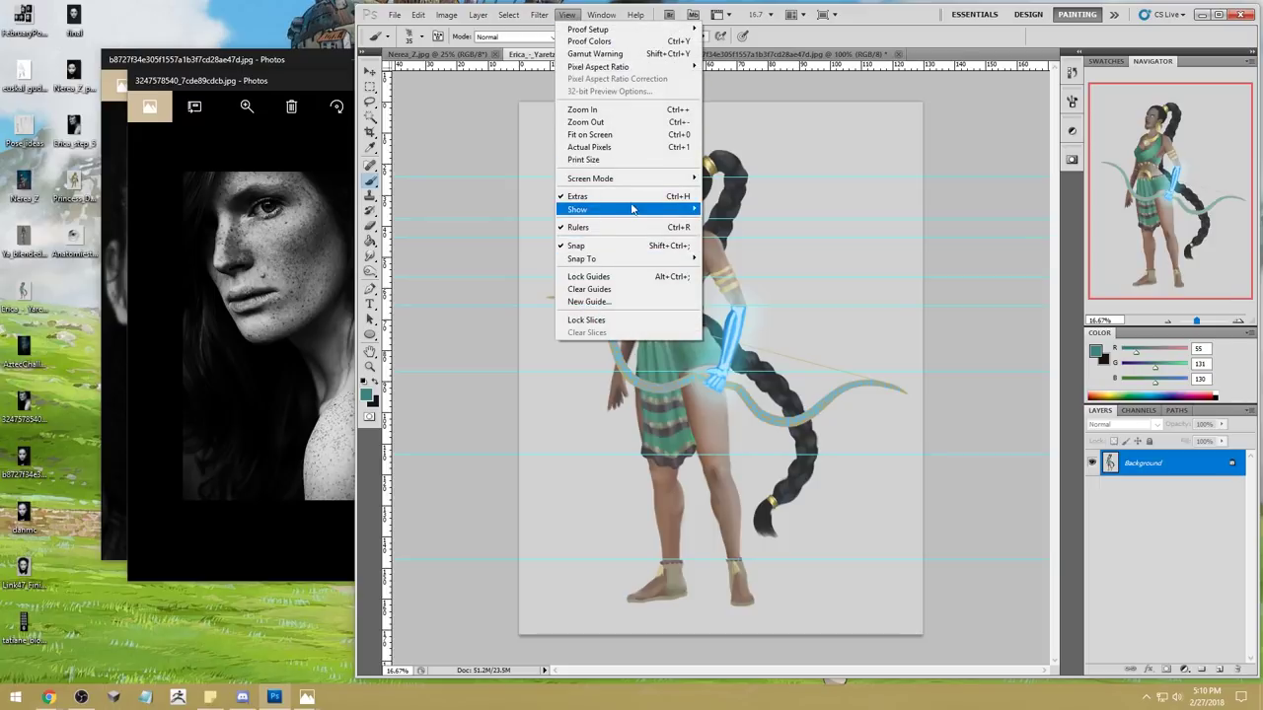
mouse_move(637, 210)
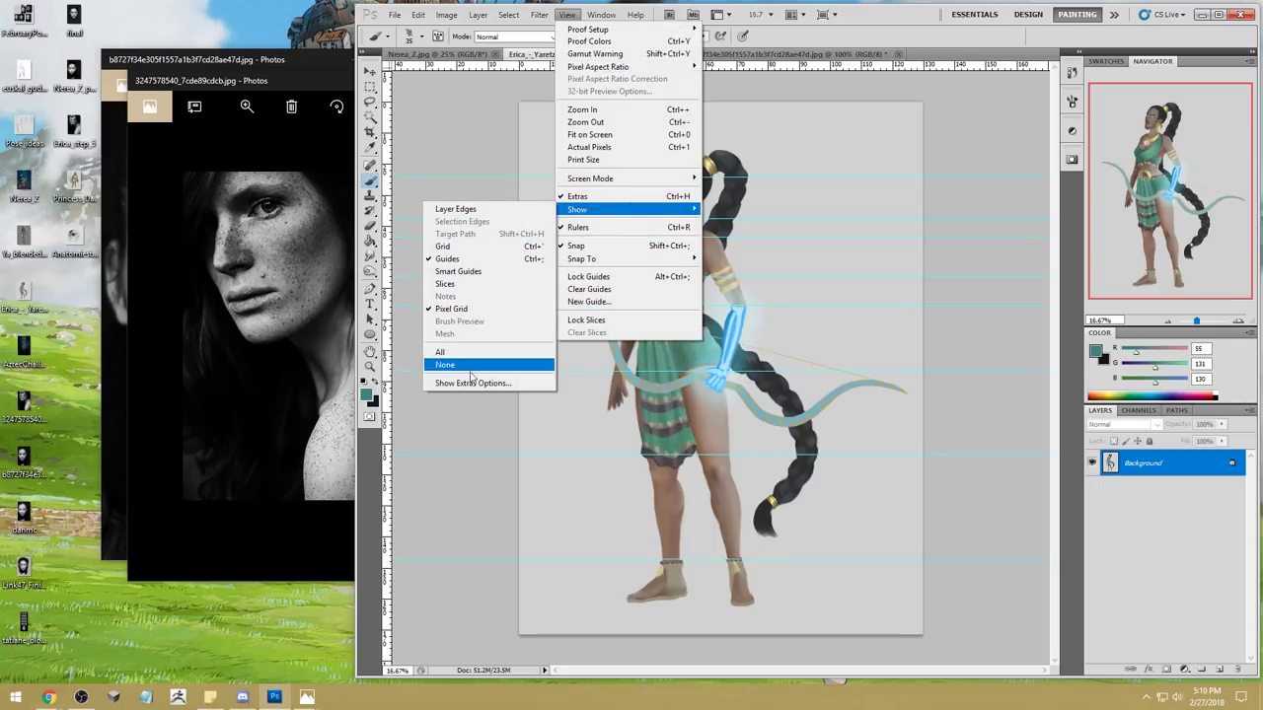
left_click(476, 261)
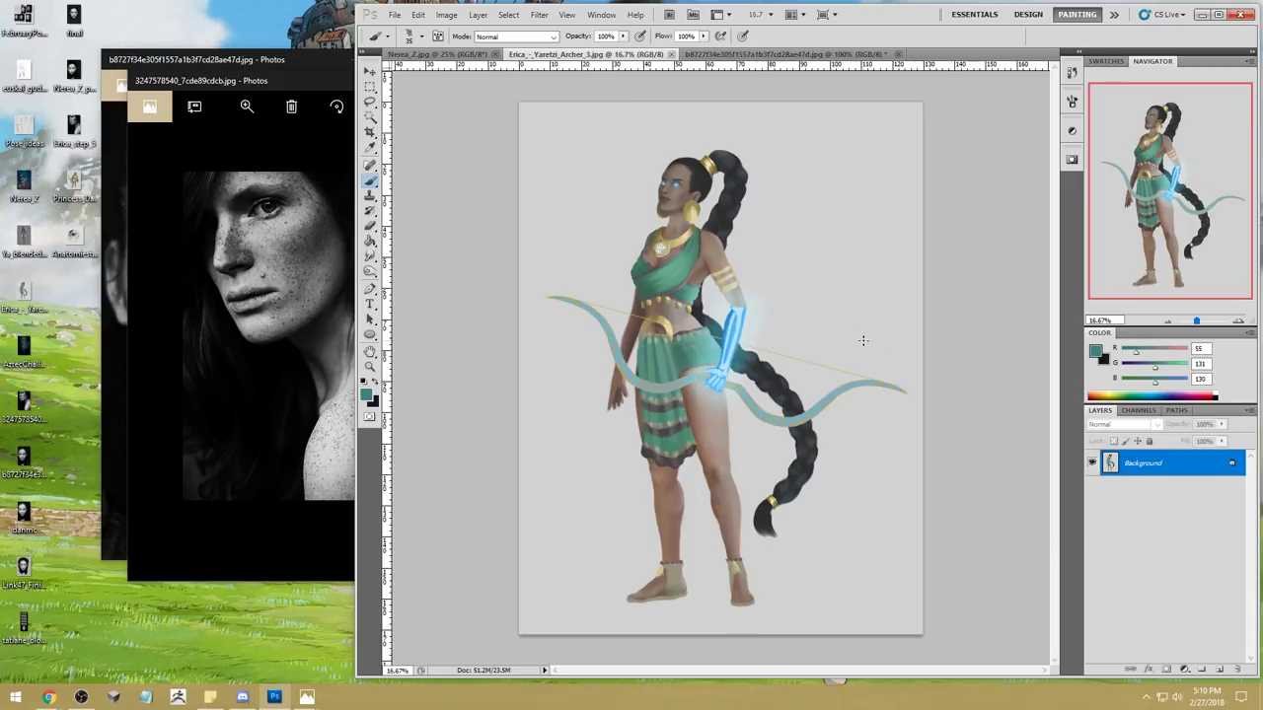
Step: Lasso the archer's head, copy it onto a new layer and scale the copy to 108.73% width and 107.41% height
key("l")
mouse_move(673, 181)
left_mouse_down()
mouse_move(689, 166)
mouse_move(662, 177)
mouse_move(678, 198)
mouse_move(695, 166)
mouse_move(675, 202)
mouse_move(699, 160)
left_mouse_up()
key("ctrl+j")
key("v")
key("ctrl+t")
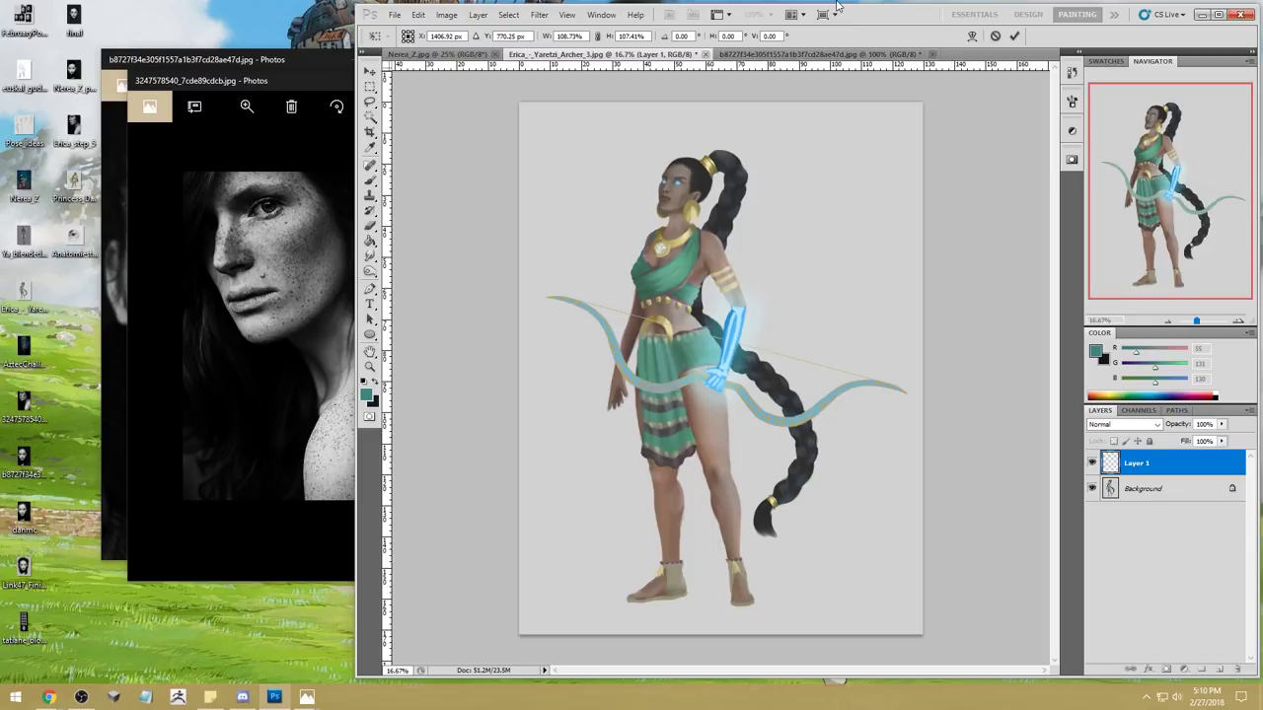
key("Return")
Step: Compare the archer's head before and after scaling by toggling Layer 1, both close up and at full view
key("z")
left_click_drag(612, 139, 788, 312)
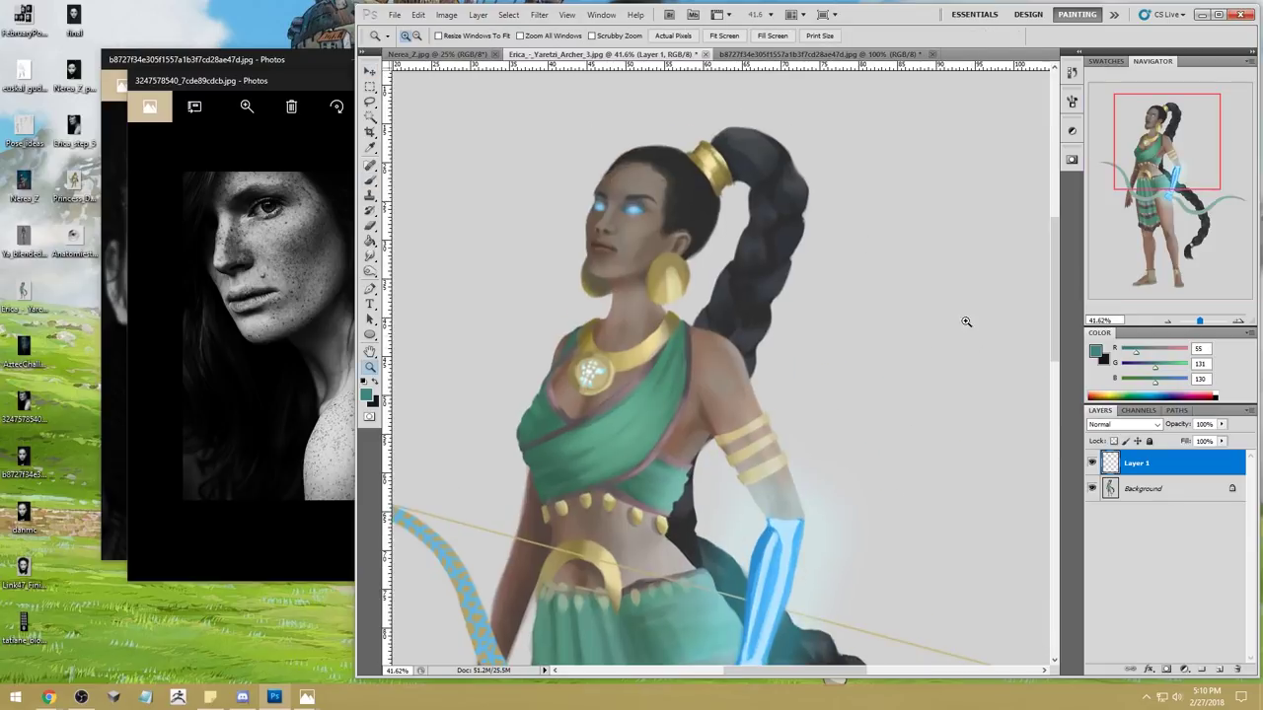
left_click(1093, 463)
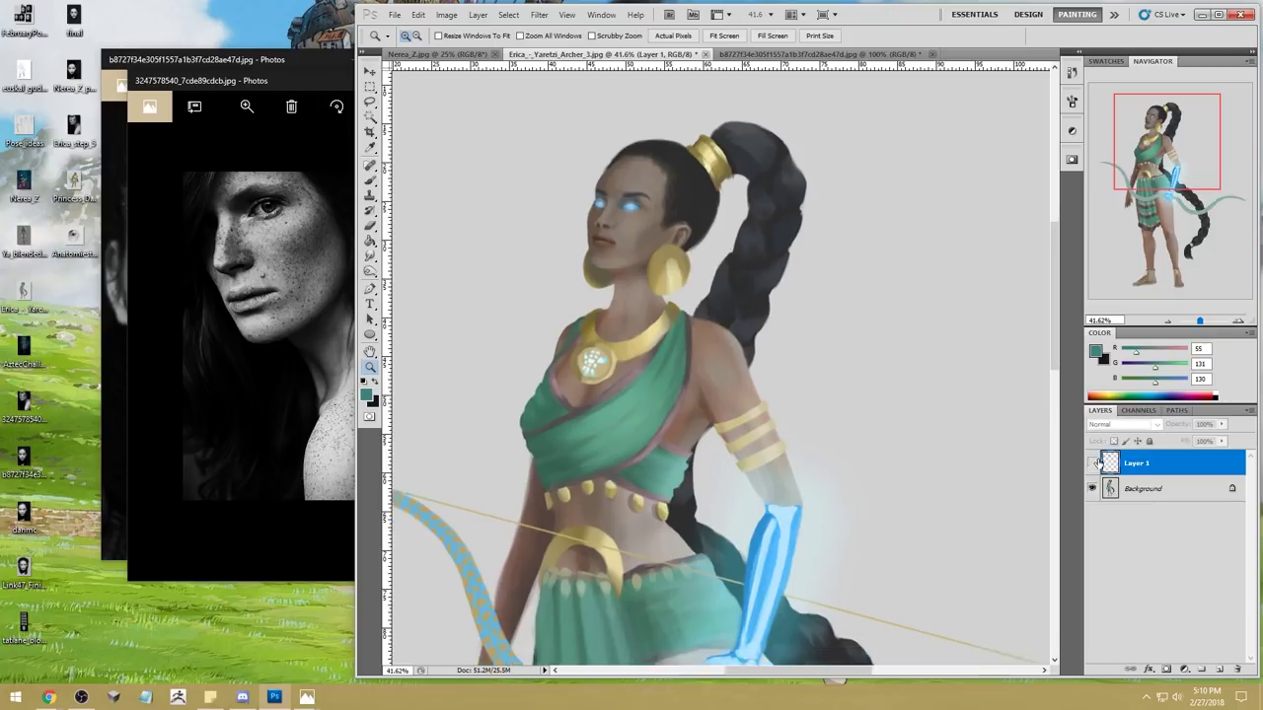
key("ctrl+0")
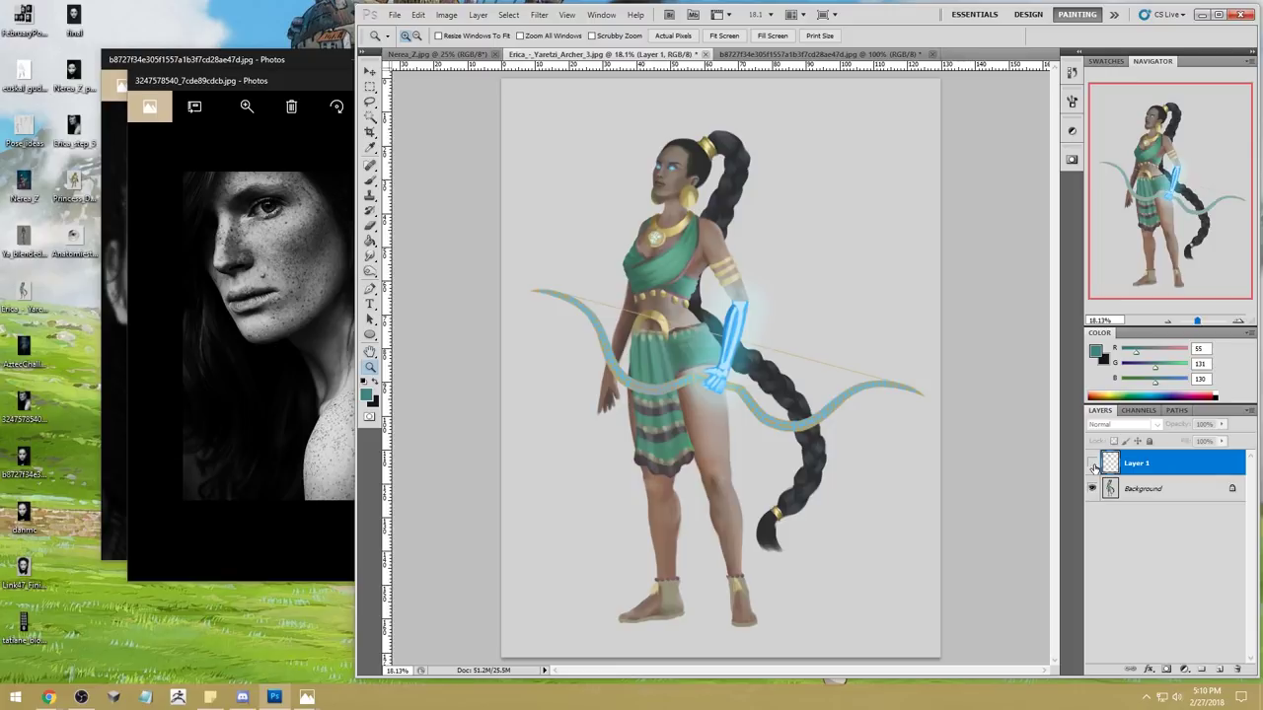
left_click(1092, 463)
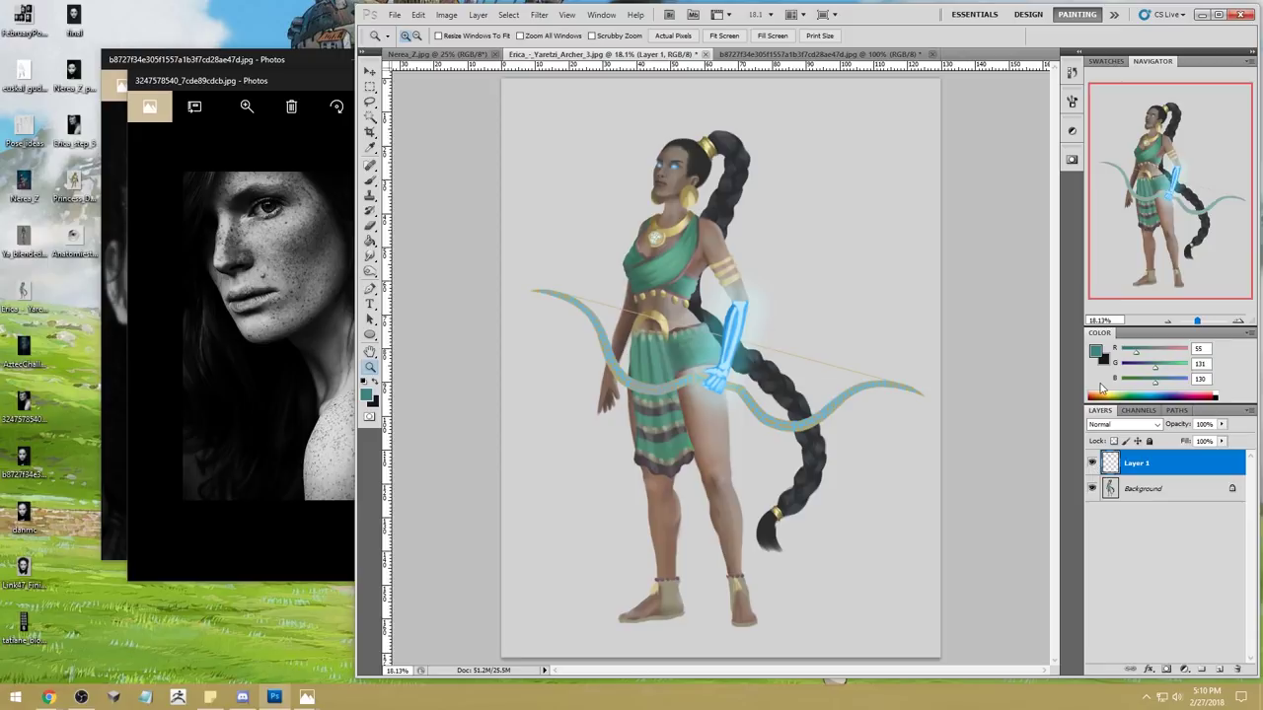
key("v")
key("b")
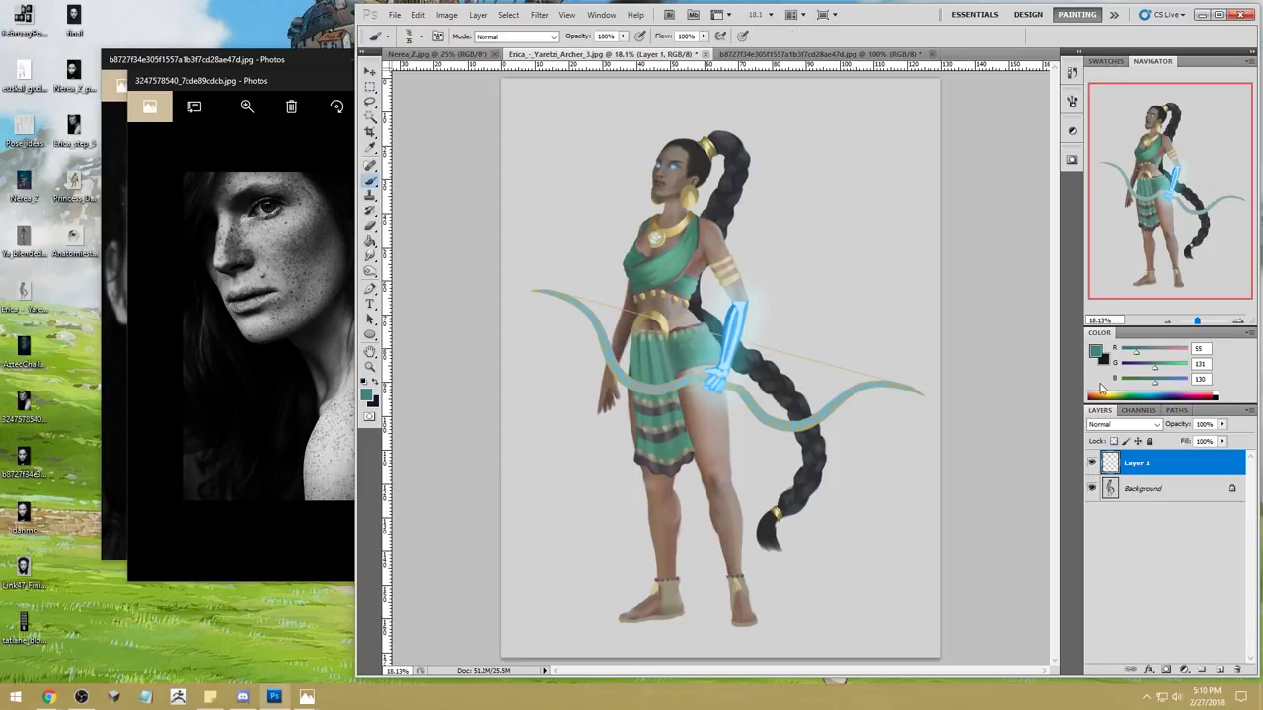
left_click(1093, 463)
left_click(1093, 464)
left_click(1092, 464)
left_click(1092, 464)
left_click(1092, 464)
left_click(1092, 464)
Step: Sketch three teal flow lines over the archer: a vertical curve behind the body, one along the bow and one following the braid
left_click_drag(738, 145, 755, 572)
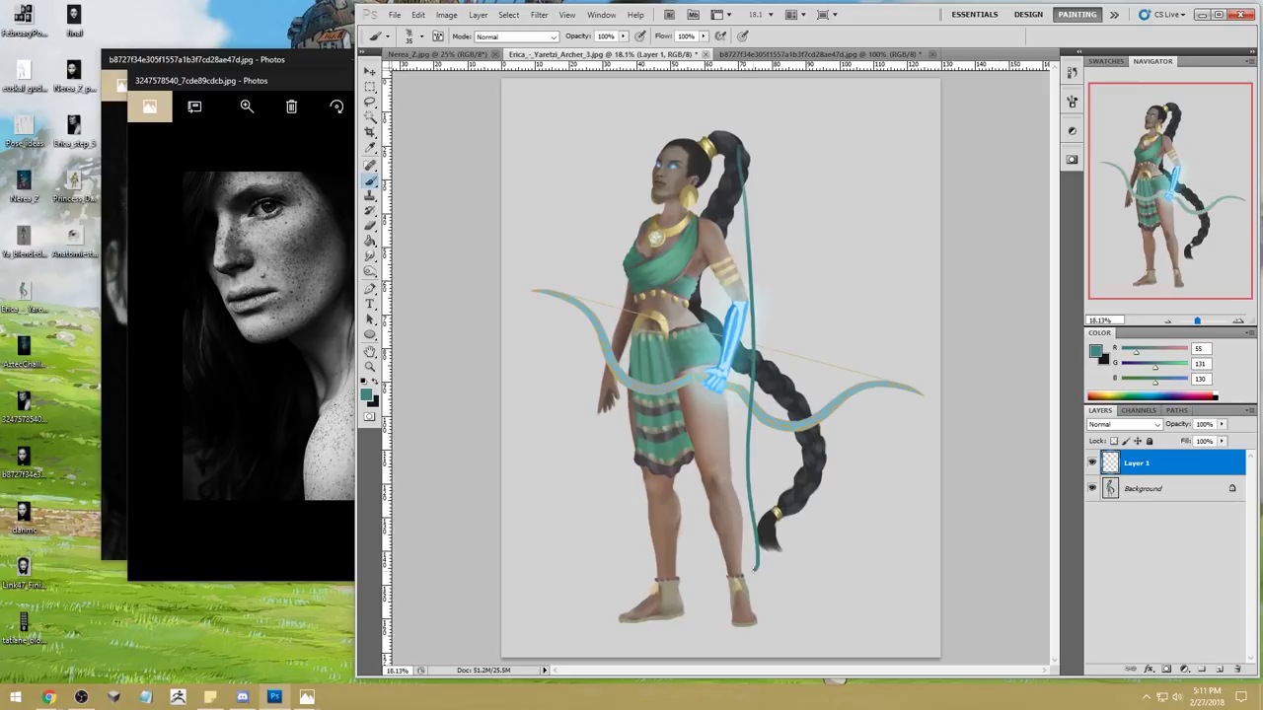
mouse_move(530, 291)
left_mouse_down()
mouse_move(607, 369)
mouse_move(770, 415)
mouse_move(945, 393)
left_mouse_up()
mouse_move(727, 183)
left_mouse_down()
mouse_move(720, 301)
mouse_move(886, 586)
left_mouse_up()
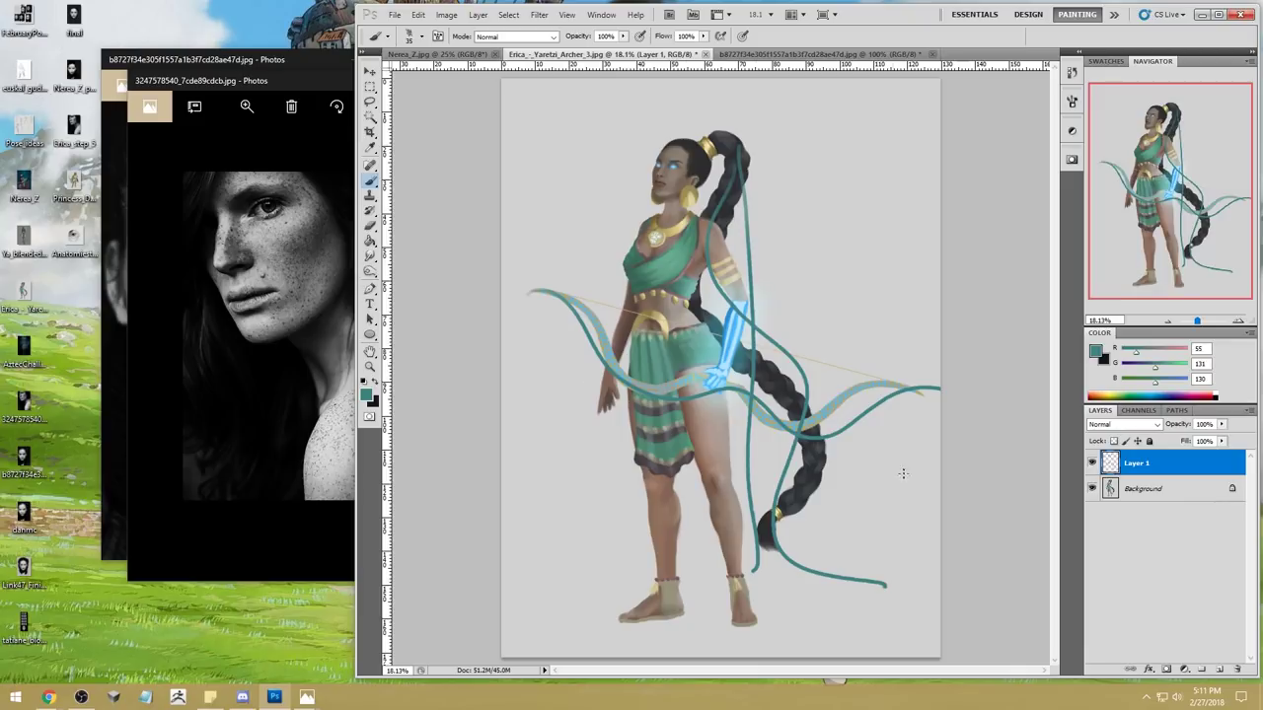
Step: Undo the teal flow lines and the extra stroke drawn over the archer's braid
key("ctrl+alt+z")
key("ctrl+alt+z")
key("ctrl+alt+z")
key("ctrl+alt+z")
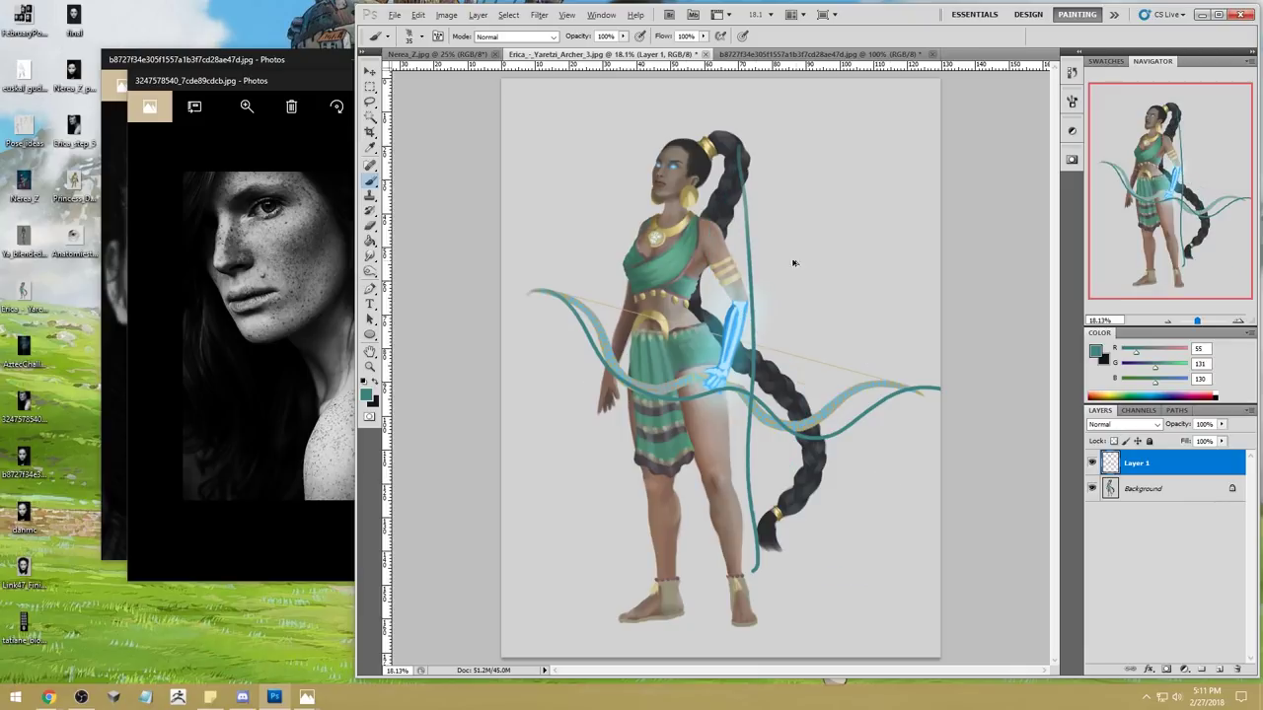
key("alt")
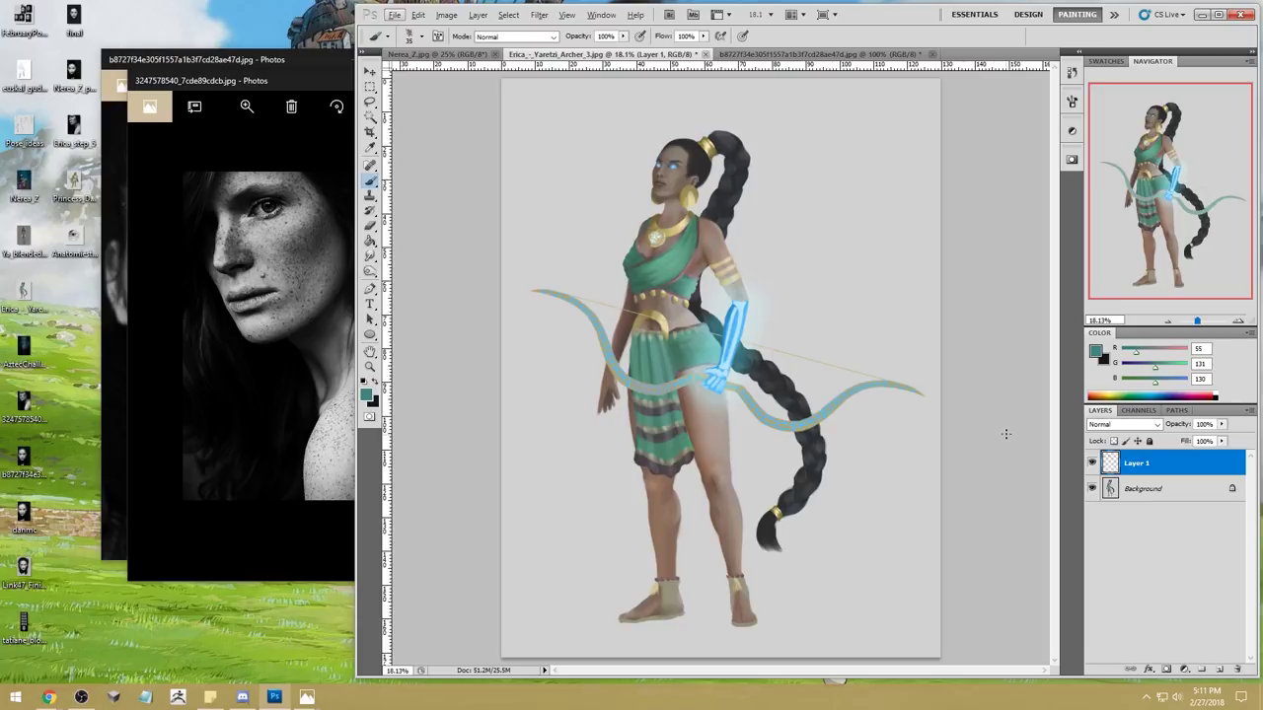
left_click_drag(732, 139, 748, 139)
key("ctrl+z")
Step: Sketch a teal pose diagram beside the archer with a vertical axis, a crossing bow curve, body contours and small foot shapes
left_click_drag(847, 109, 848, 286)
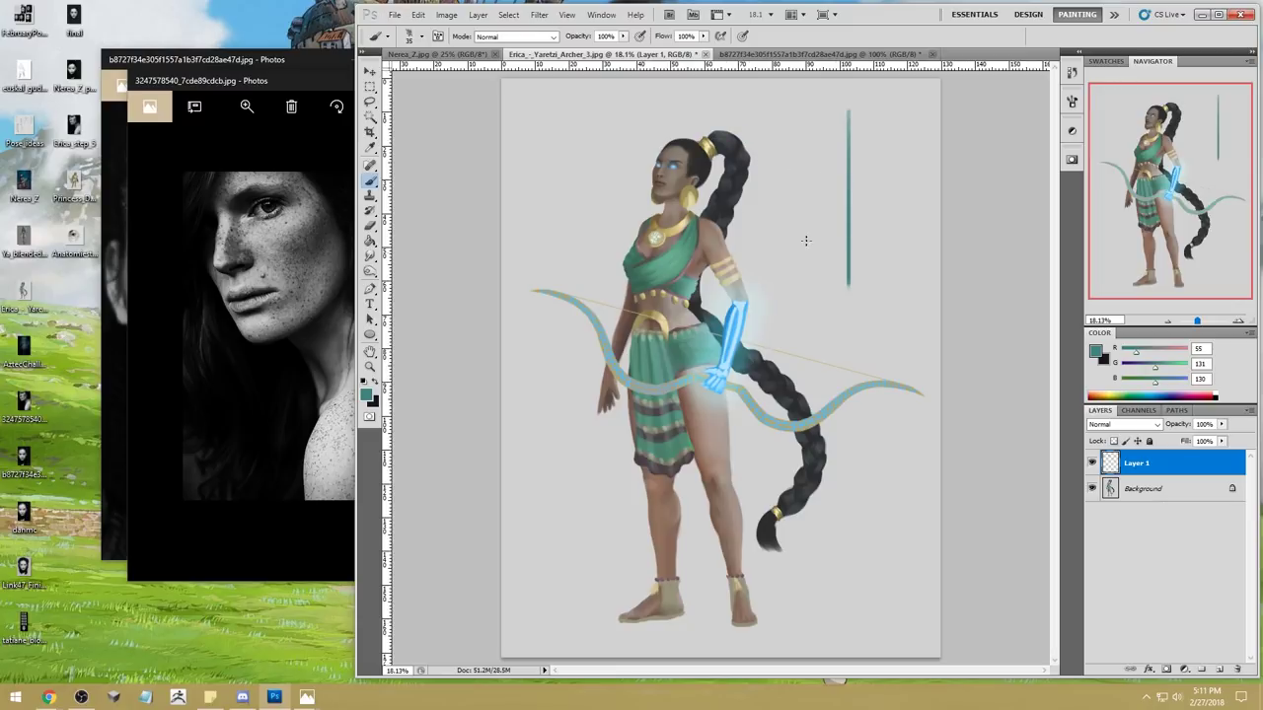
mouse_move(782, 163)
left_mouse_down()
mouse_move(793, 213)
mouse_move(937, 242)
left_mouse_up()
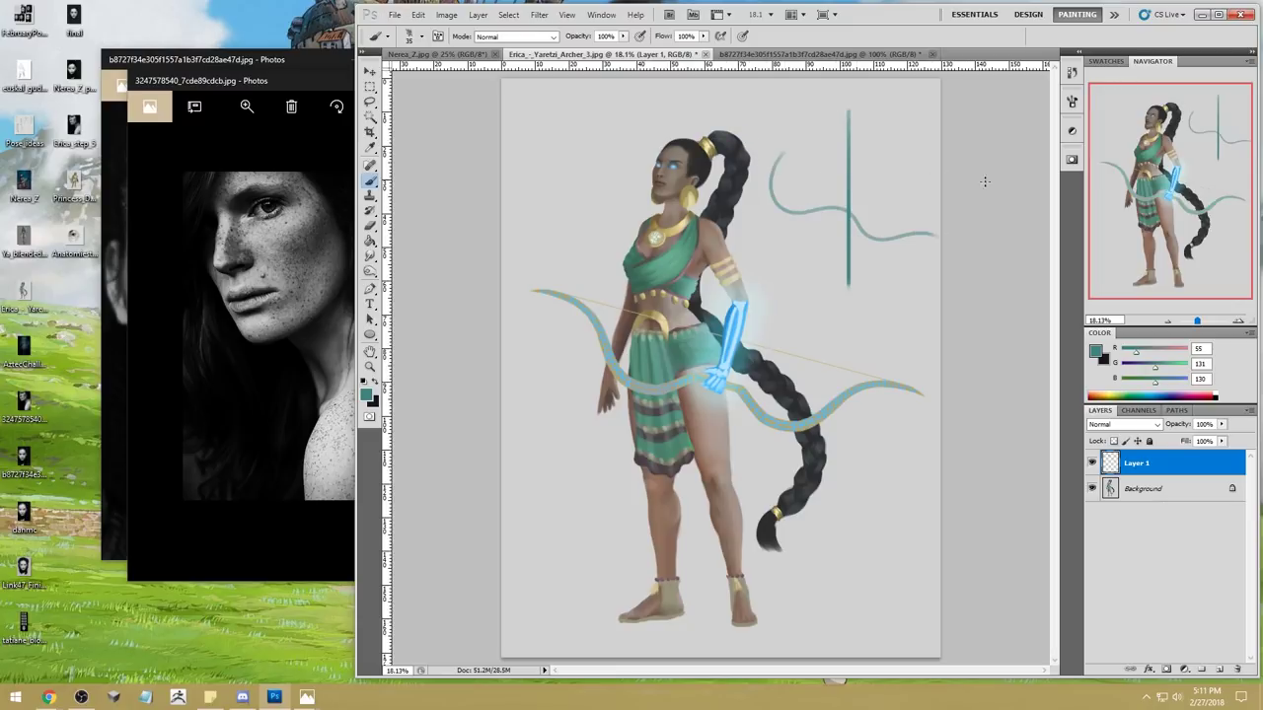
key("ctrl+alt+z")
mouse_move(757, 154)
left_mouse_down()
mouse_move(833, 217)
mouse_move(855, 217)
mouse_move(826, 218)
mouse_move(928, 248)
left_mouse_up()
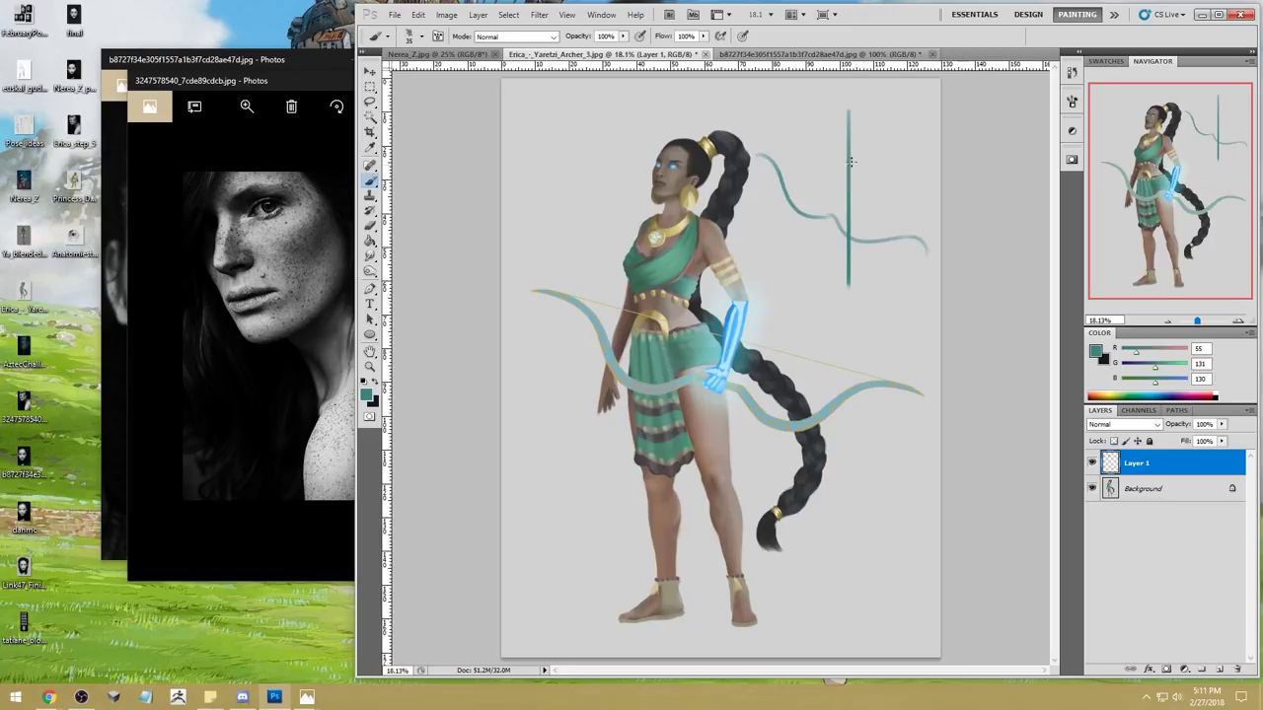
left_click_drag(857, 139, 872, 202)
mouse_move(831, 156)
left_mouse_down()
mouse_move(821, 225)
mouse_move(873, 239)
left_mouse_up()
left_click_drag(823, 150, 845, 132)
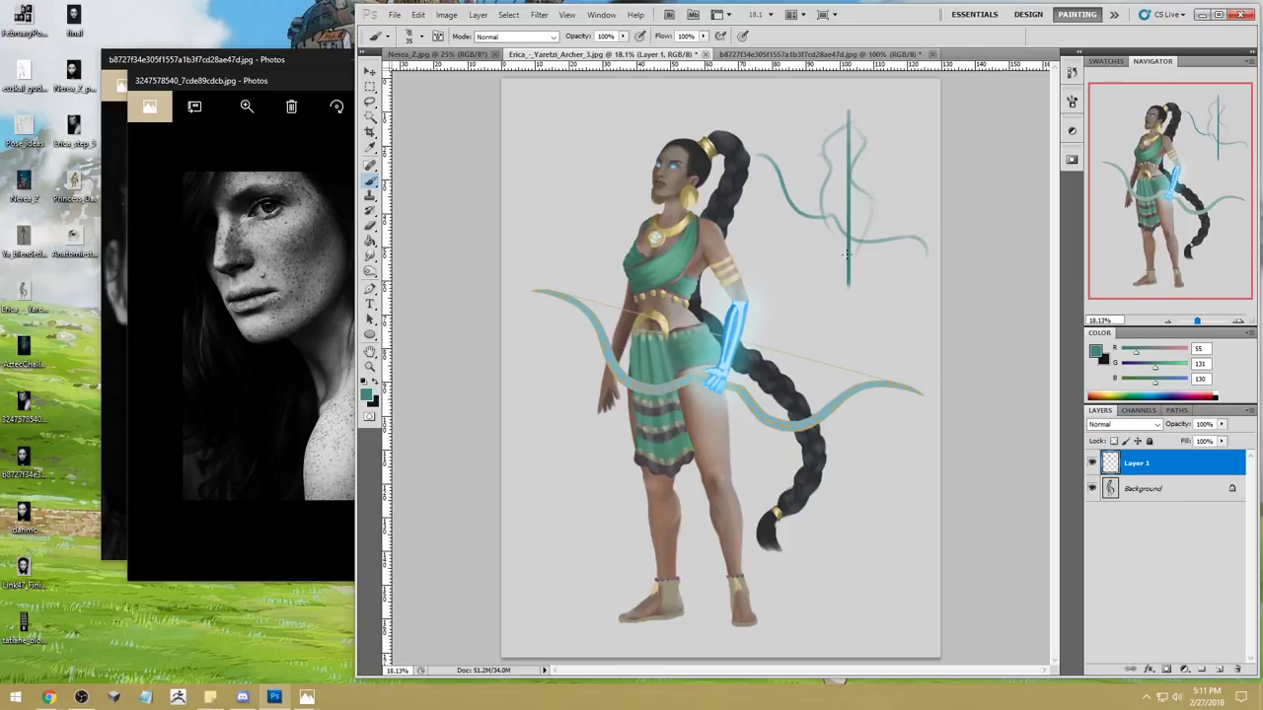
mouse_move(847, 277)
left_mouse_down()
mouse_move(854, 298)
mouse_move(828, 335)
mouse_move(863, 347)
left_mouse_up()
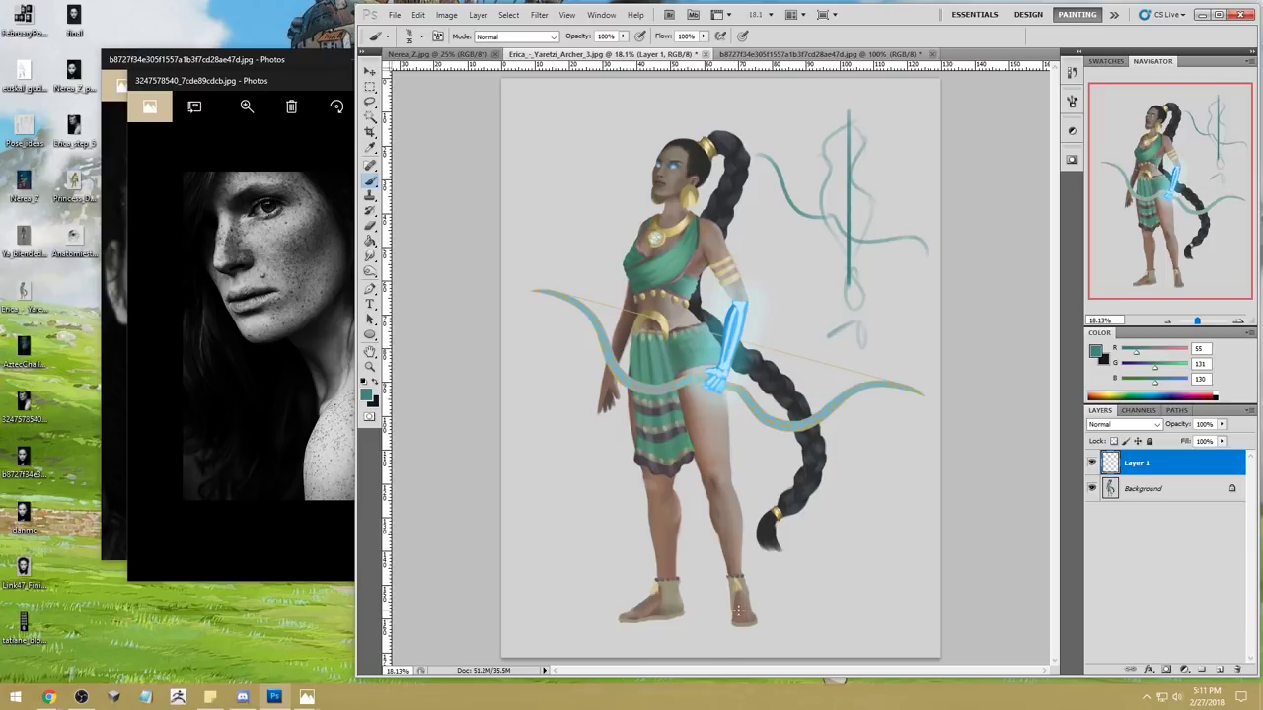
Step: Draw a teal ankle ring and foot outline over the archer's front-facing foot, redoing the foot outline once
mouse_move(726, 584)
left_mouse_down()
mouse_move(771, 600)
mouse_move(732, 586)
mouse_move(740, 625)
mouse_move(754, 594)
left_mouse_up()
key("ctrl+z")
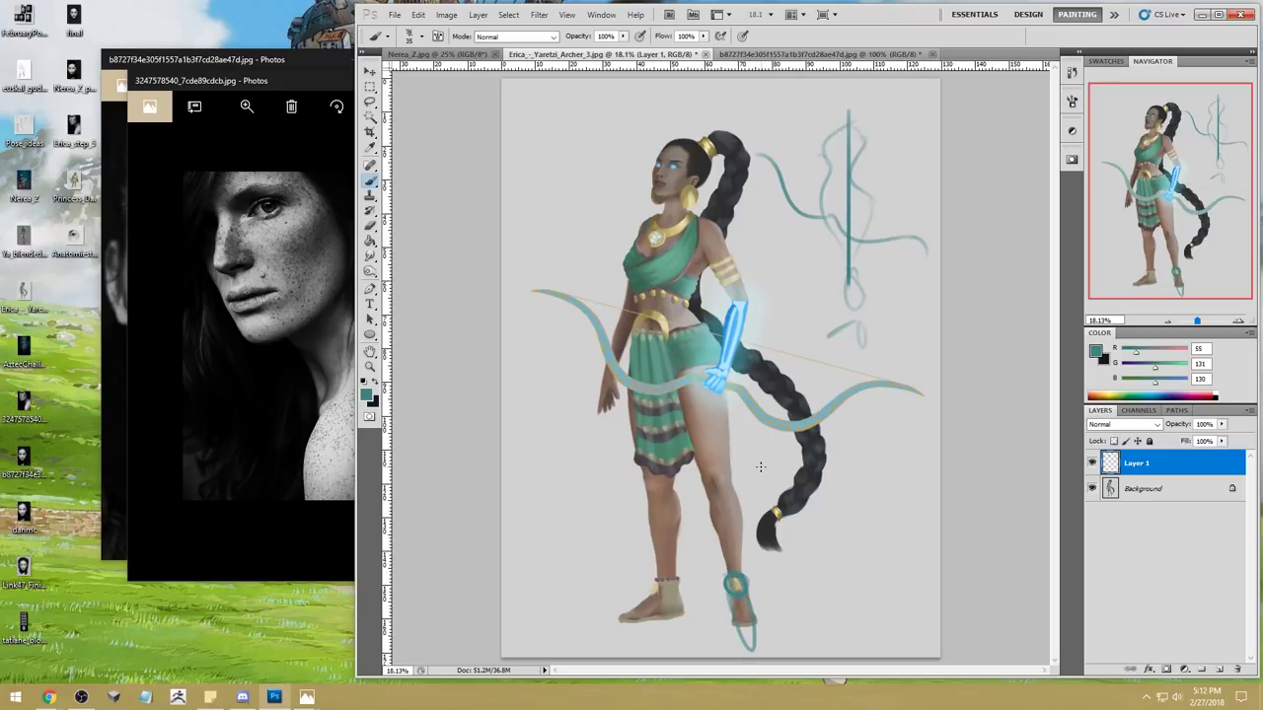
key("ctrl+z")
mouse_move(730, 590)
left_mouse_down()
mouse_move(752, 622)
mouse_move(745, 638)
left_mouse_up()
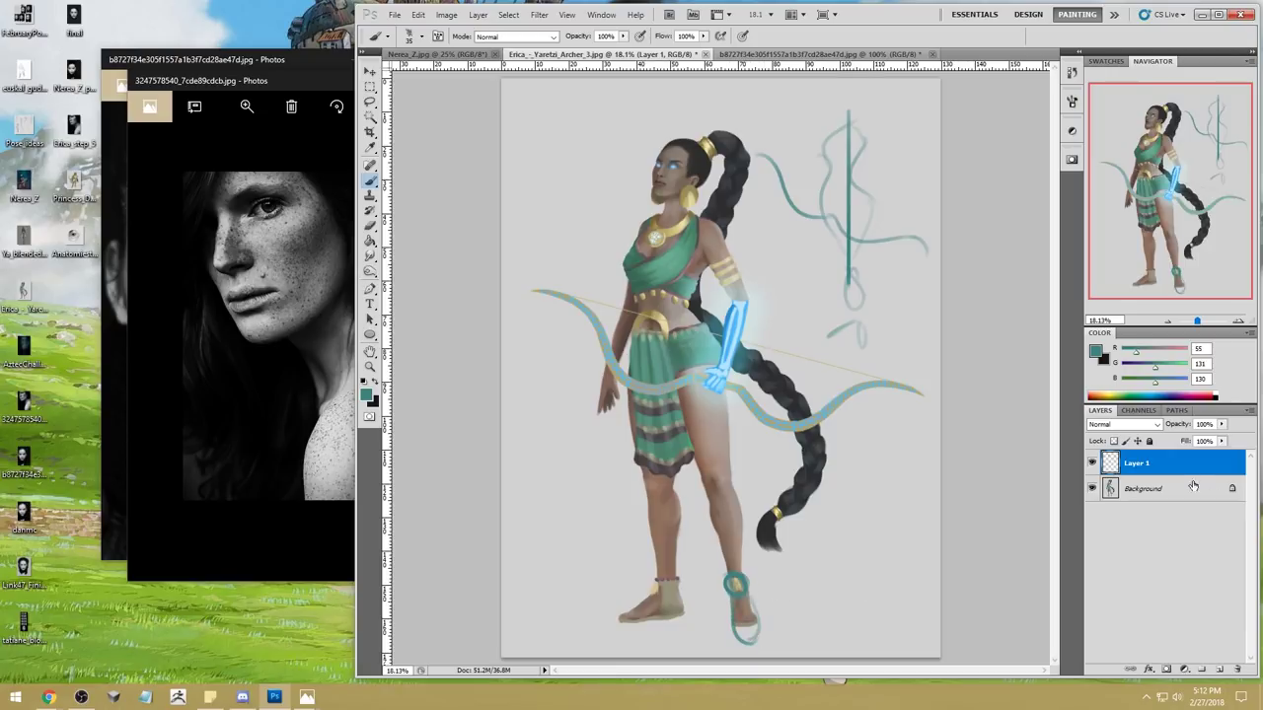
left_click(709, 53)
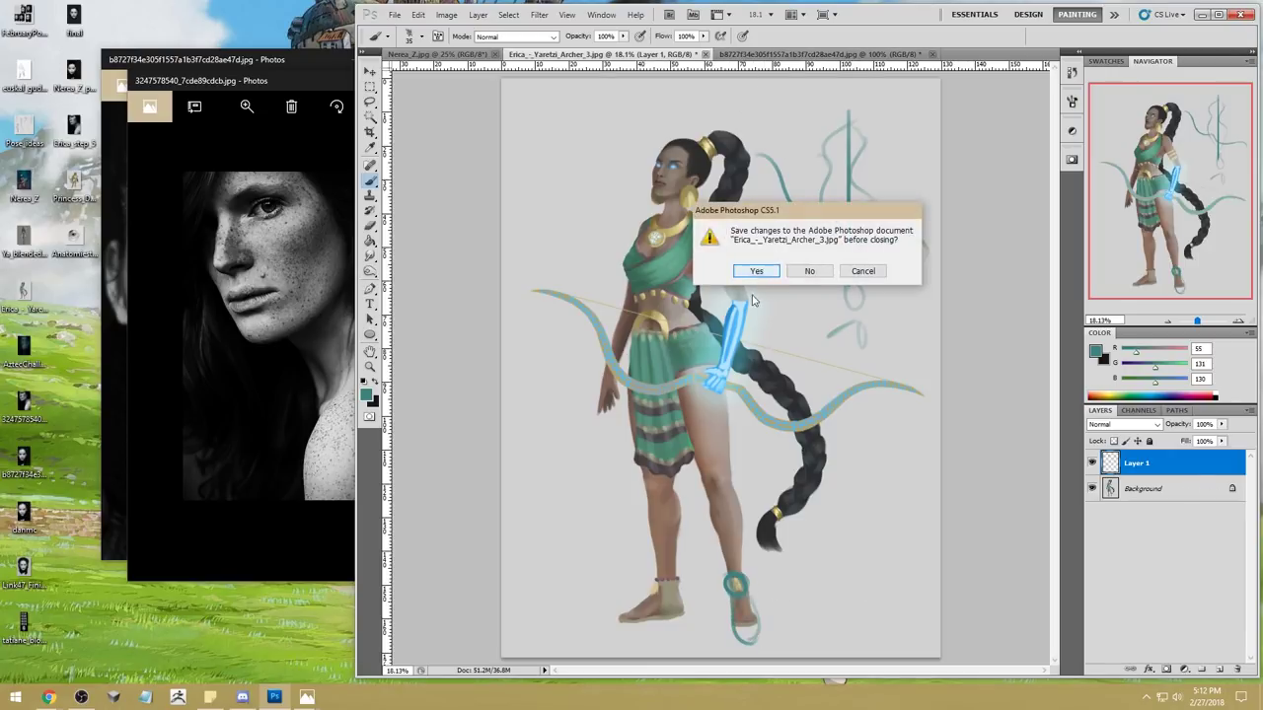
left_click(756, 271)
left_click(964, 386)
Step: Flatten the green-clad archer painting and close it, saving the changes
right_click(1142, 472)
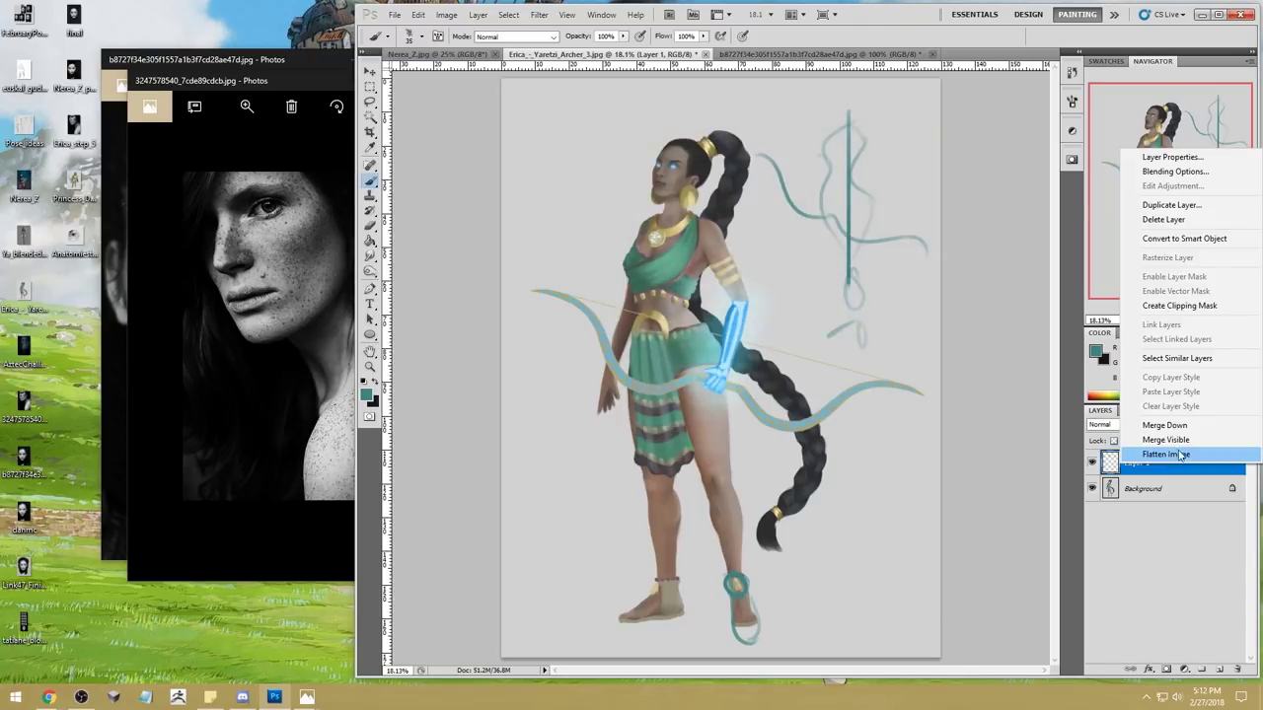
left_click(1120, 455)
left_click(681, 53)
left_click(756, 271)
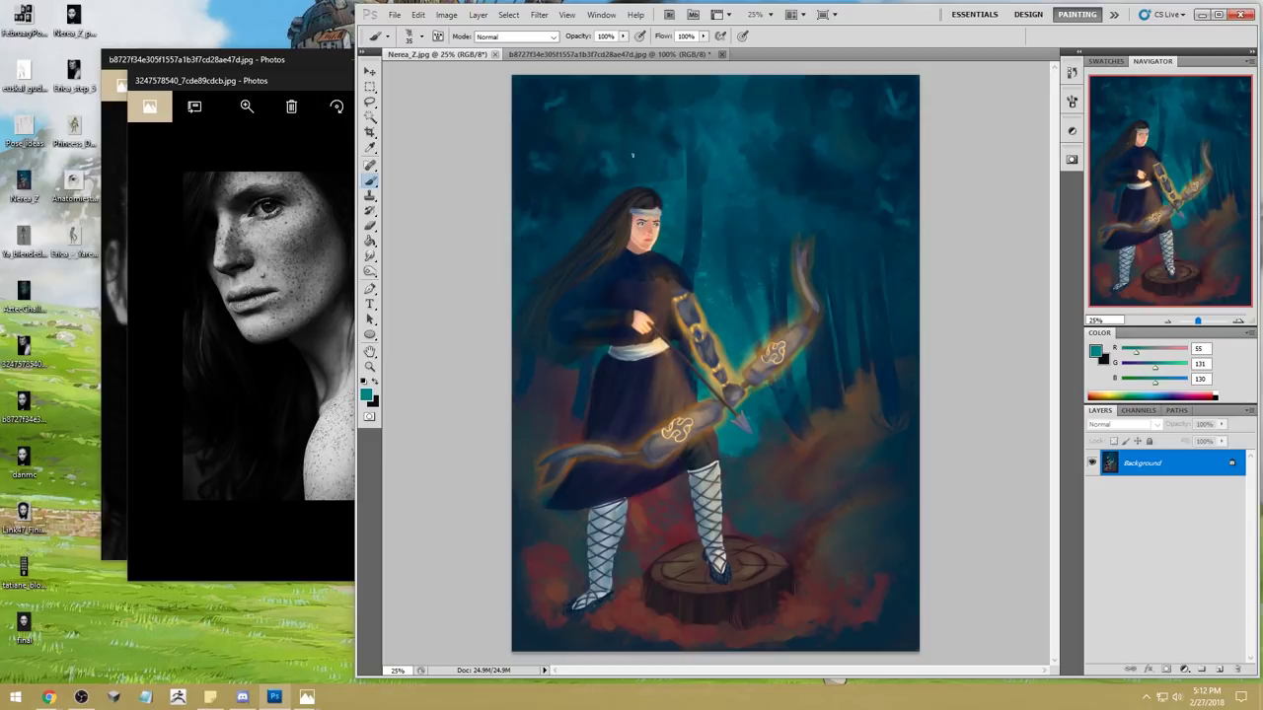
Step: Lasso the head of the forest archer, copy it onto a new layer and resize the copy with Free Transform
key("l")
mouse_move(657, 213)
left_mouse_down()
mouse_move(633, 229)
mouse_move(653, 240)
mouse_move(659, 209)
left_mouse_up()
key("ctrl+j")
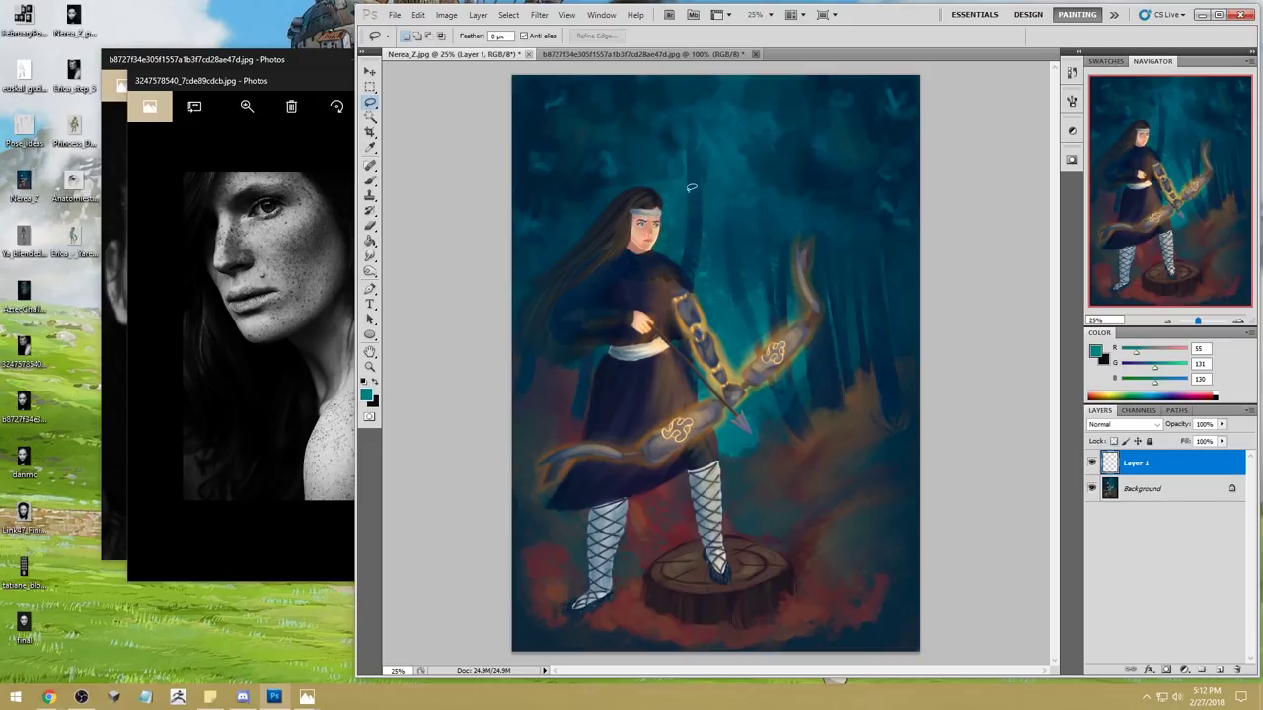
key("ctrl+t")
left_click_drag(629, 212, 664, 181)
key("Return")
Step: Erase the edges of the copied head around the hair with the Eraser tool
key("b")
key("e")
mouse_move(631, 202)
left_mouse_down()
mouse_move(676, 207)
mouse_move(645, 207)
mouse_move(747, 175)
mouse_move(679, 204)
mouse_move(611, 199)
left_mouse_up()
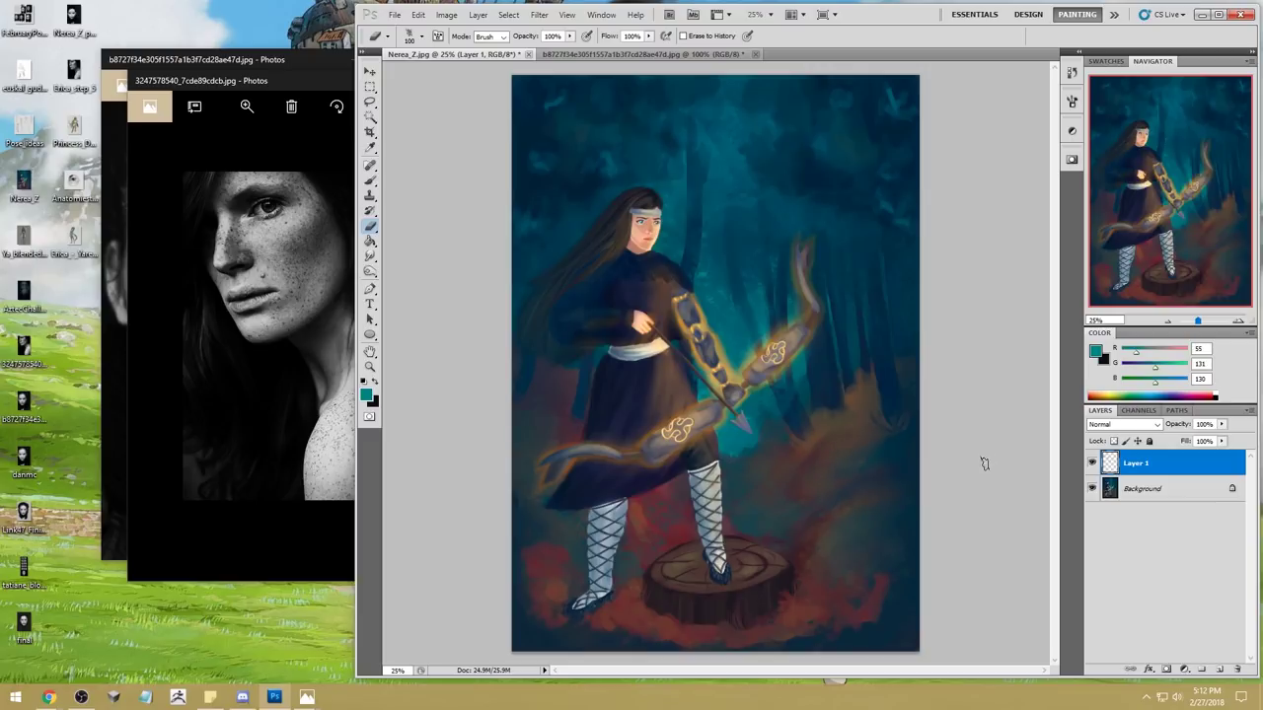
Step: Compare the forest archer's original and resized head by repeatedly toggling the visibility of Layer 1
left_click(1093, 463)
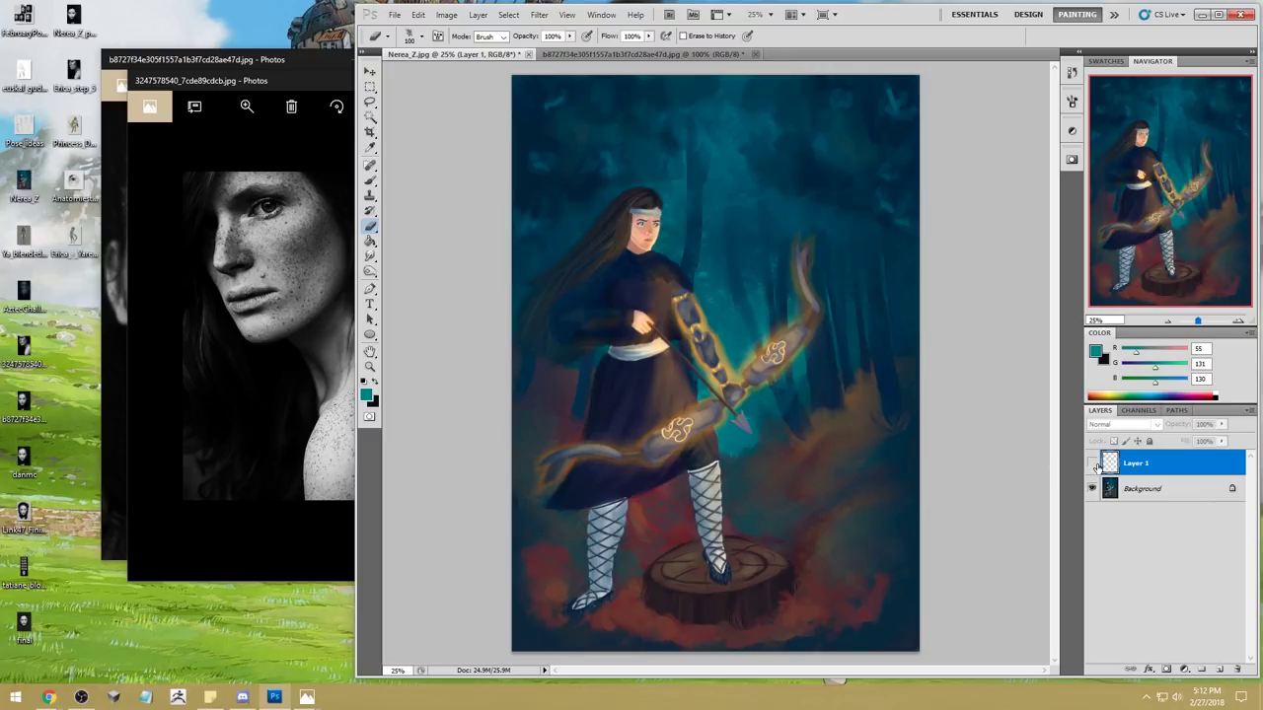
left_click(1092, 464)
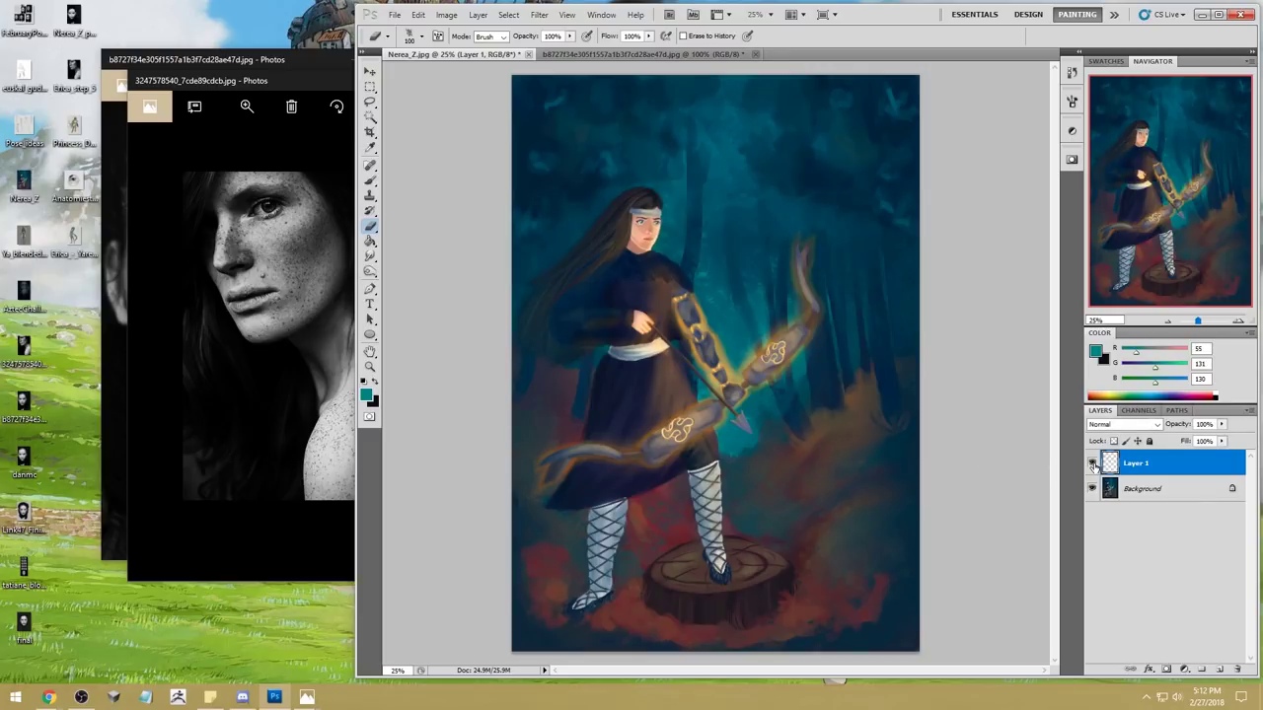
left_click(1092, 463)
left_click(1092, 463)
left_click(1092, 464)
left_click(1092, 464)
left_click(1092, 464)
left_click(1092, 464)
left_click(1093, 464)
left_click(1093, 464)
left_click(1092, 464)
left_click(1092, 464)
left_click(1092, 463)
left_click(1092, 464)
left_click(1093, 464)
left_click(1093, 463)
Step: Merge the resized head layer down into the background and close the forest archer painting, saving the changes
right_click(1119, 466)
left_click(1144, 426)
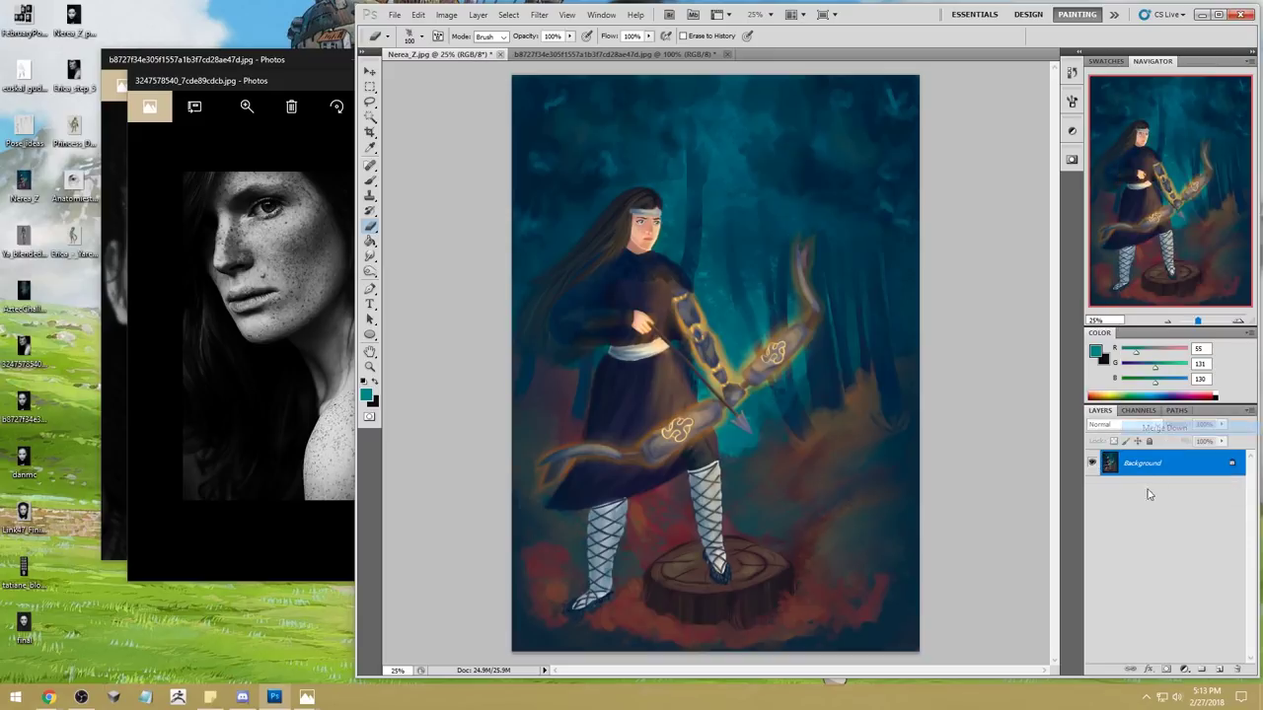
left_click(500, 54)
left_click(801, 262)
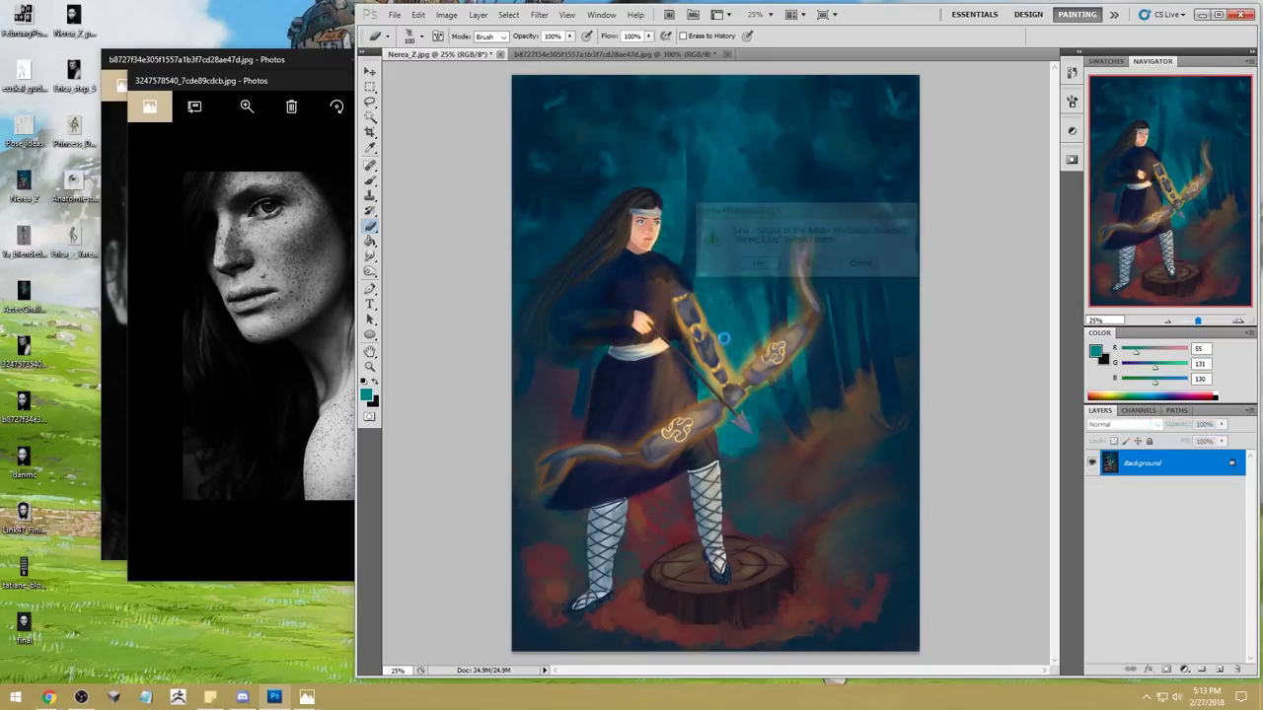
Step: Close the annotated portrait b8727f34e305f1557a1b3f7cd28ae47d.jpg, saving it as a progressive JPEG at quality 12
left_click(600, 54)
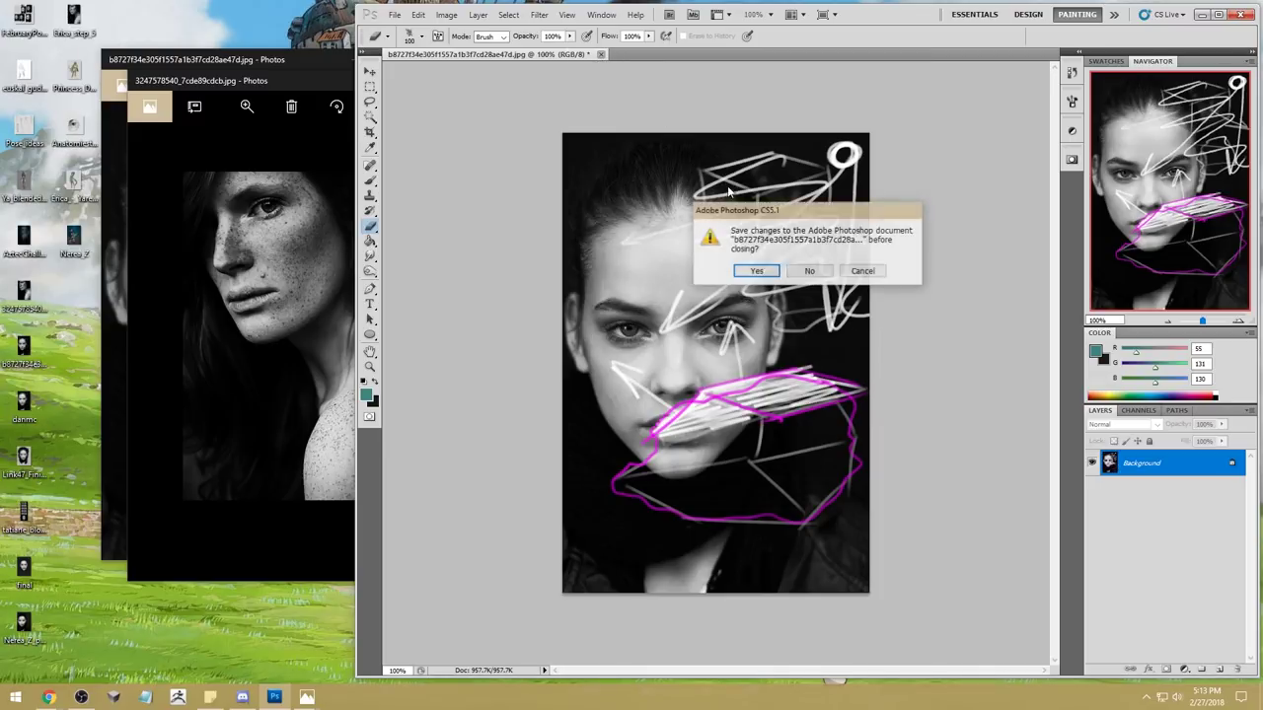
left_click(757, 271)
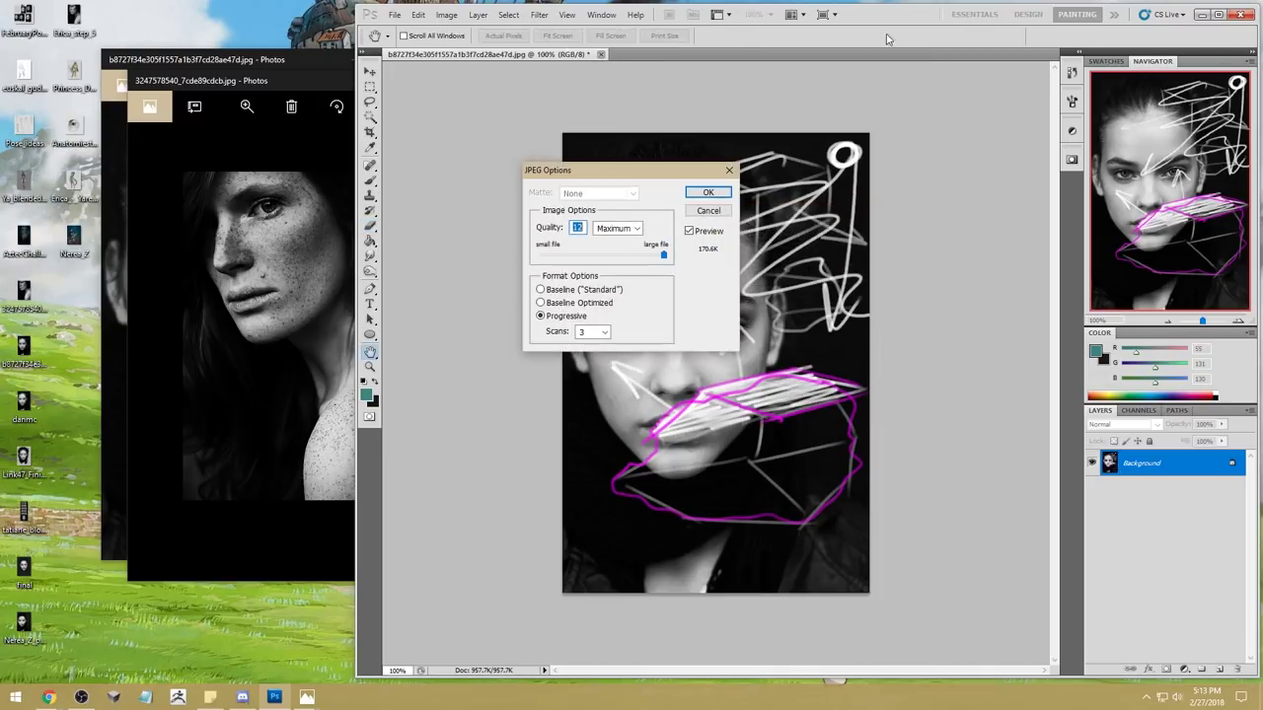
left_click(720, 192)
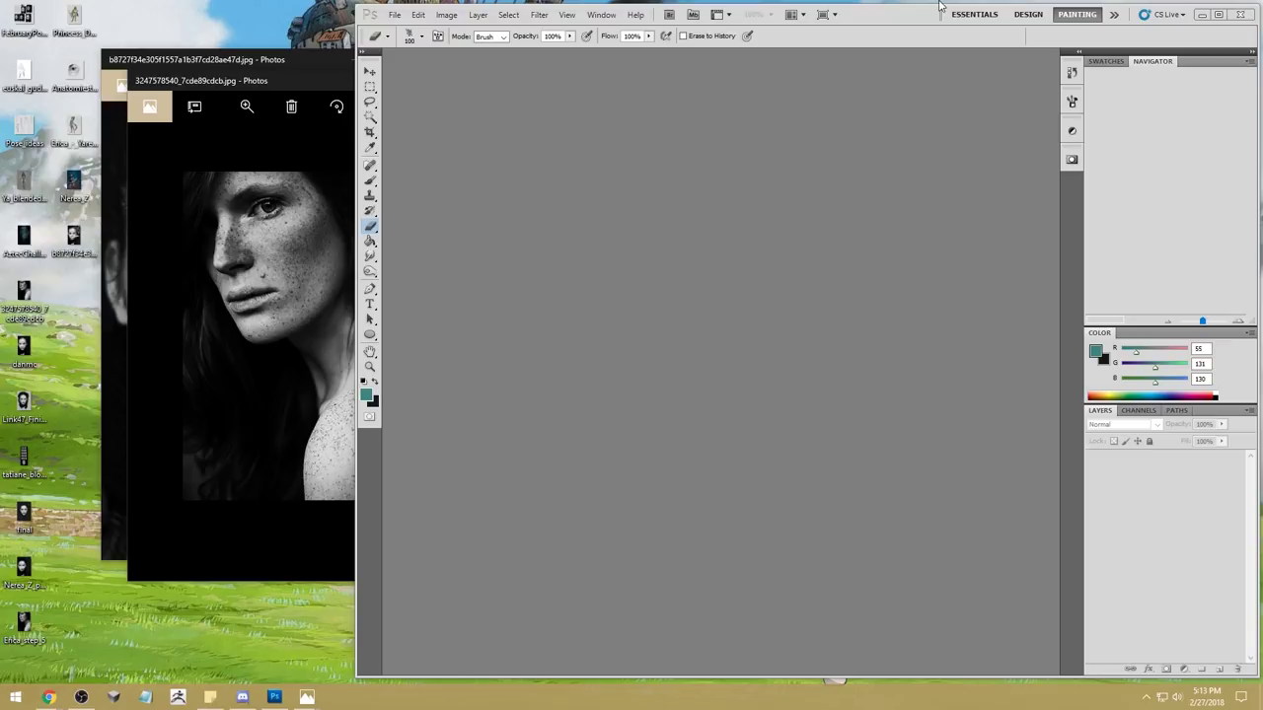